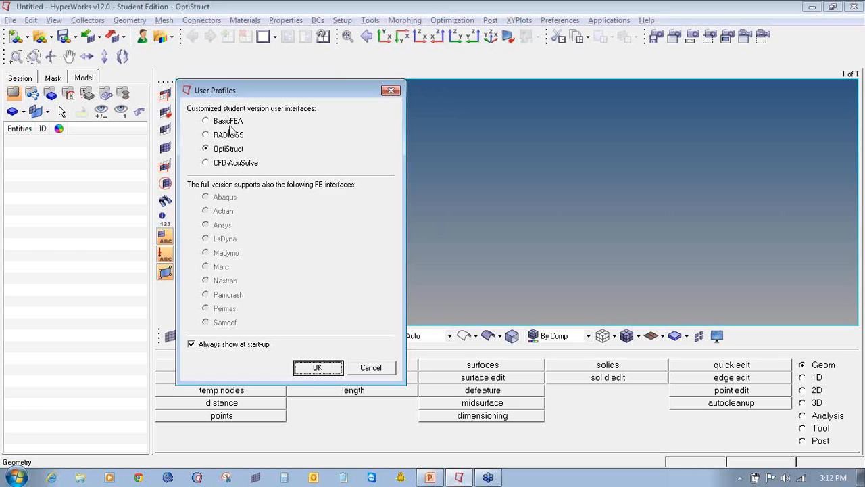
Step: Load the OptiStruct user profile and close the Patch Checker
{"action": "key", "text": "Return"}
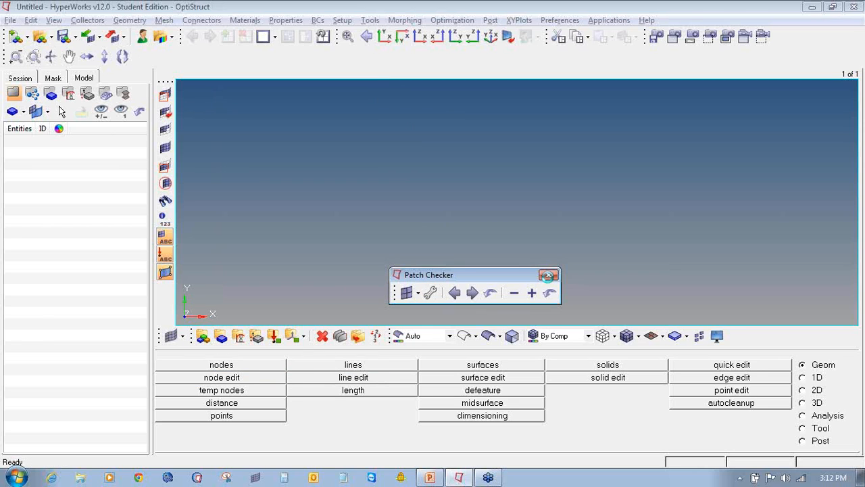
{"action": "left_click", "coordinate": [548, 277]}
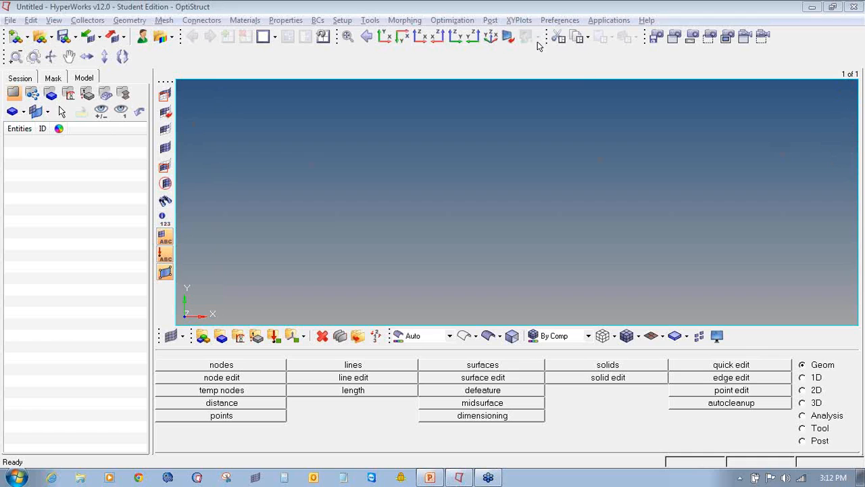
Step: Reopen the user profile selection, keep OptiStruct as the profile, and close the Patch Checker again
{"action": "left_click", "coordinate": [559, 19]}
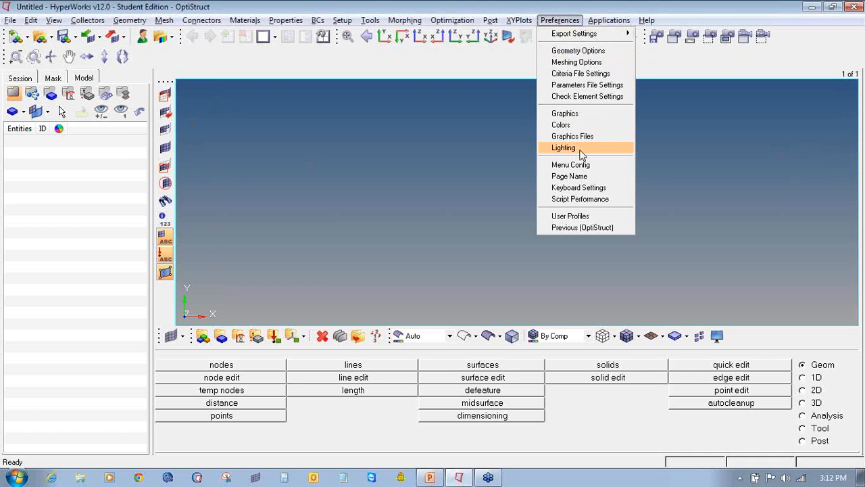
{"action": "left_click", "coordinate": [572, 215]}
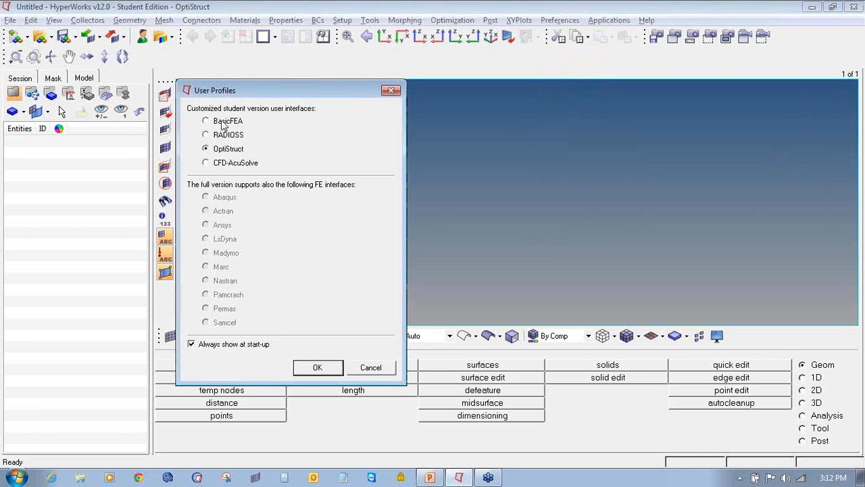
{"action": "left_click", "coordinate": [299, 367]}
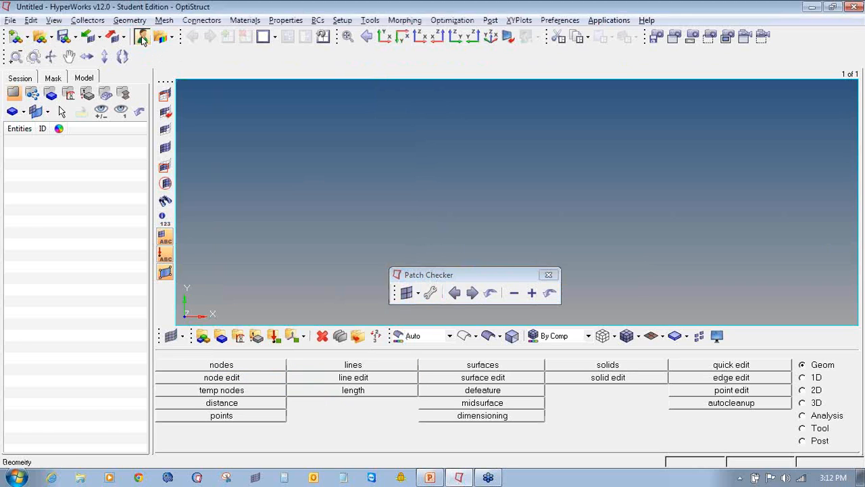
{"action": "left_click", "coordinate": [142, 37]}
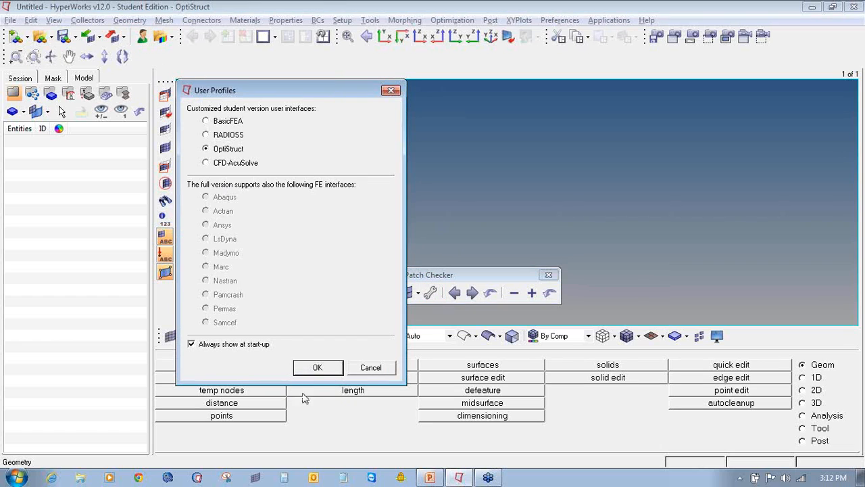
{"action": "left_click", "coordinate": [366, 371]}
{"action": "left_click", "coordinate": [548, 274]}
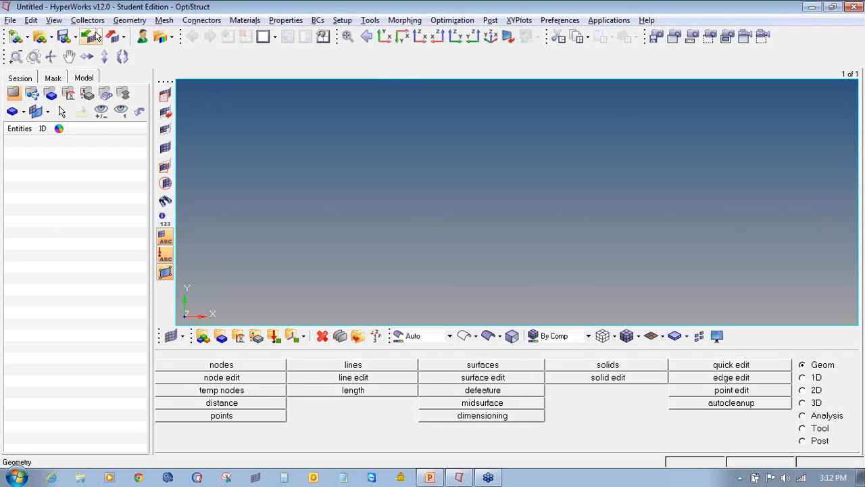
Step: Open the model cclip.hm from the Tutorial1 folder of the AOC2014 Day6 Topology Optimization training session on the desktop
{"action": "left_click", "coordinate": [40, 42]}
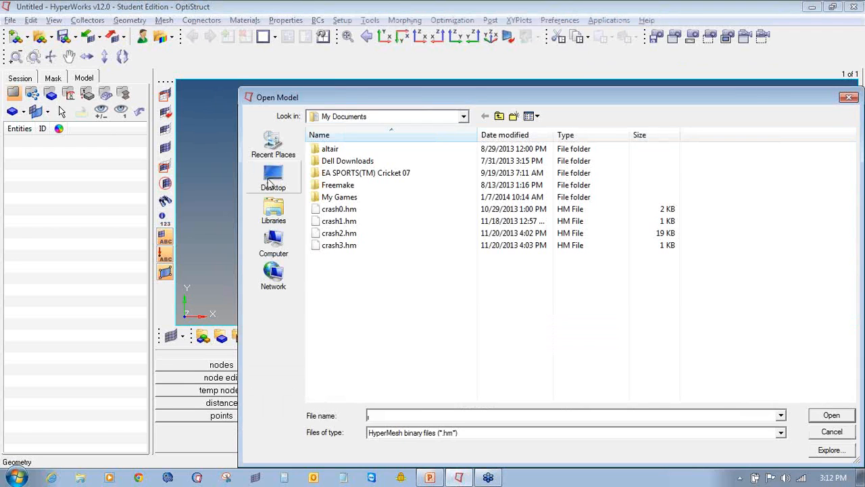
{"action": "left_click", "coordinate": [274, 181]}
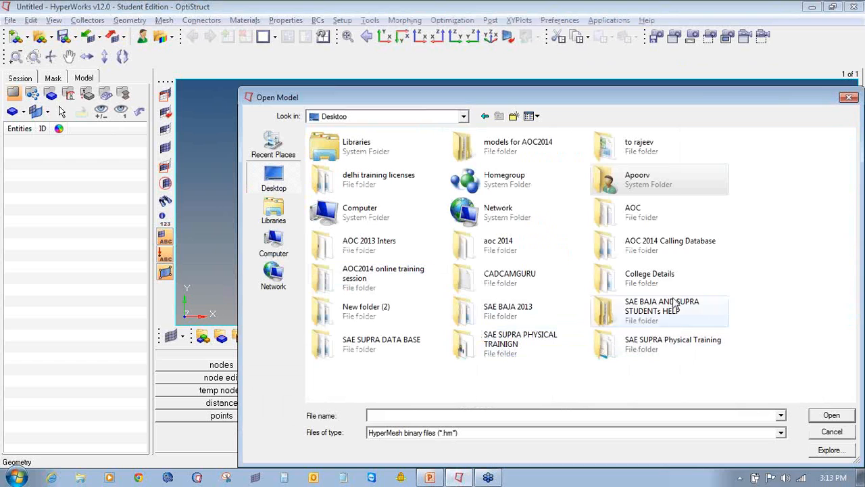
{"action": "double_click", "coordinate": [414, 277]}
{"action": "double_click", "coordinate": [457, 234]}
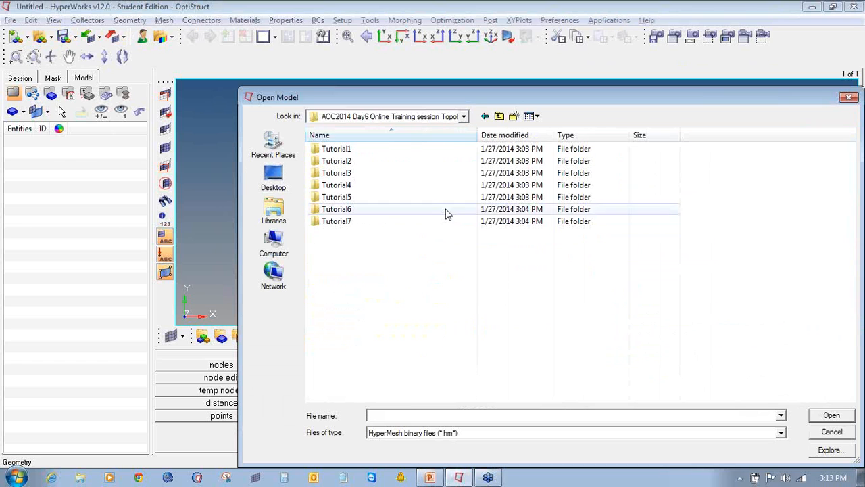
{"action": "double_click", "coordinate": [414, 149]}
{"action": "double_click", "coordinate": [414, 149]}
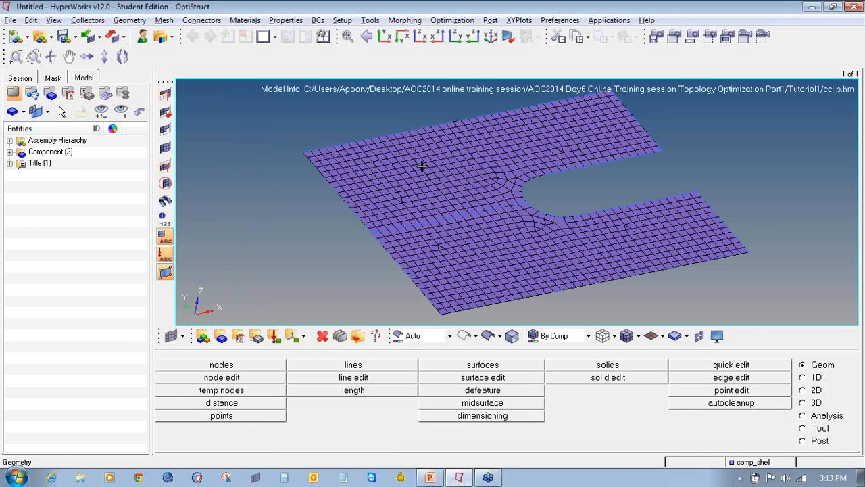
Step: Expand the components, hide the elements of surf and comp_shell, and display the surface geometry shaded
{"action": "scroll", "coordinate": [584, 228], "scroll_direction": "down", "scroll_amount": 4, "text": "ctrl"}
{"action": "left_click_drag", "start_coordinate": [590, 216], "coordinate": [564, 254], "text": "ctrl"}
{"action": "scroll", "coordinate": [600, 224], "scroll_direction": "up", "scroll_amount": 3}
{"action": "scroll", "coordinate": [527, 221], "scroll_direction": "up", "scroll_amount": 3}
{"action": "scroll", "coordinate": [510, 203], "scroll_direction": "down", "scroll_amount": 6}
{"action": "left_click_drag", "start_coordinate": [515, 205], "coordinate": [497, 203], "text": "ctrl"}
{"action": "left_click", "coordinate": [10, 152]}
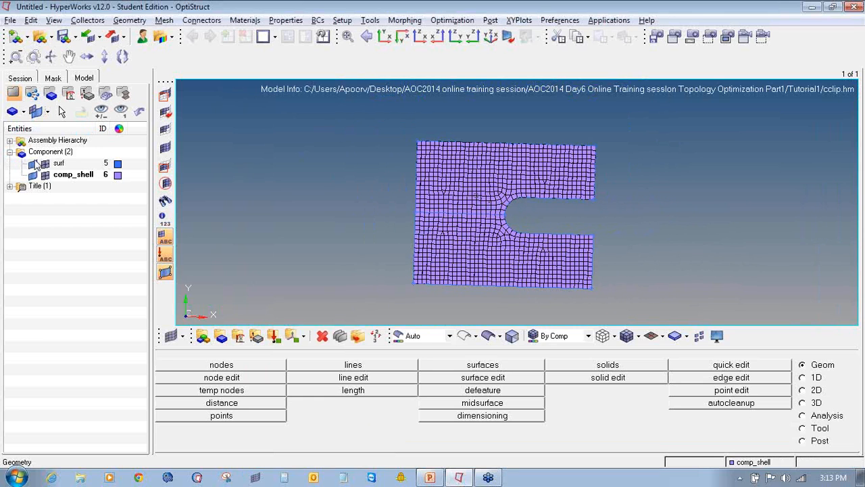
{"action": "left_click", "coordinate": [33, 165]}
{"action": "left_click", "coordinate": [33, 166]}
{"action": "left_click", "coordinate": [44, 175]}
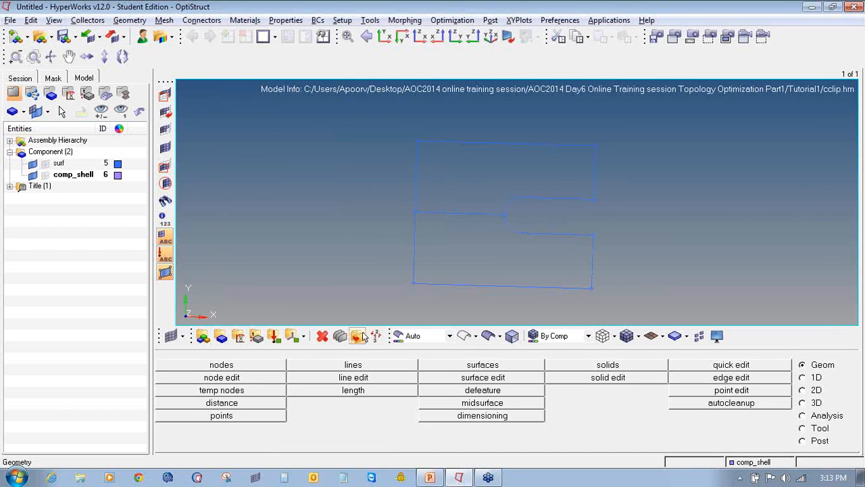
{"action": "left_click", "coordinate": [488, 336]}
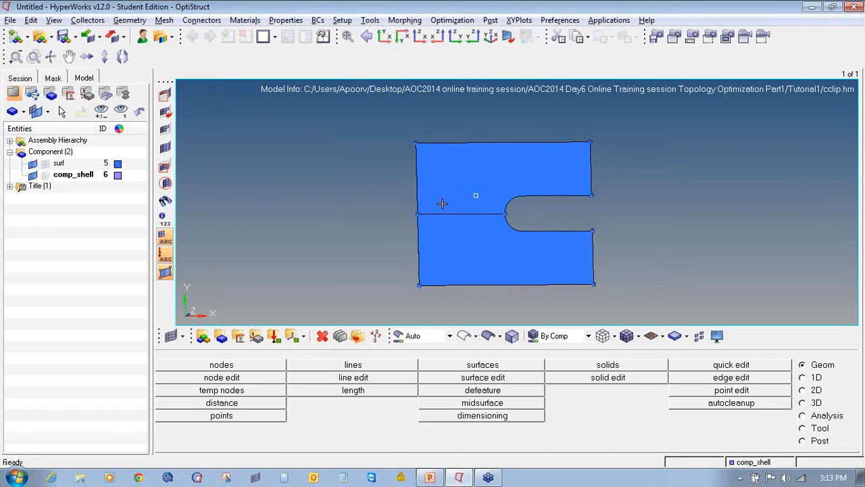
Step: Hide the geometry of surf and comp_shell and display only the comp_shell elements
{"action": "left_click", "coordinate": [46, 177]}
{"action": "left_click", "coordinate": [46, 177]}
{"action": "left_click", "coordinate": [33, 164]}
{"action": "left_click", "coordinate": [33, 176]}
{"action": "left_click", "coordinate": [46, 175]}
{"action": "left_click", "coordinate": [46, 175]}
{"action": "left_click", "coordinate": [45, 176]}
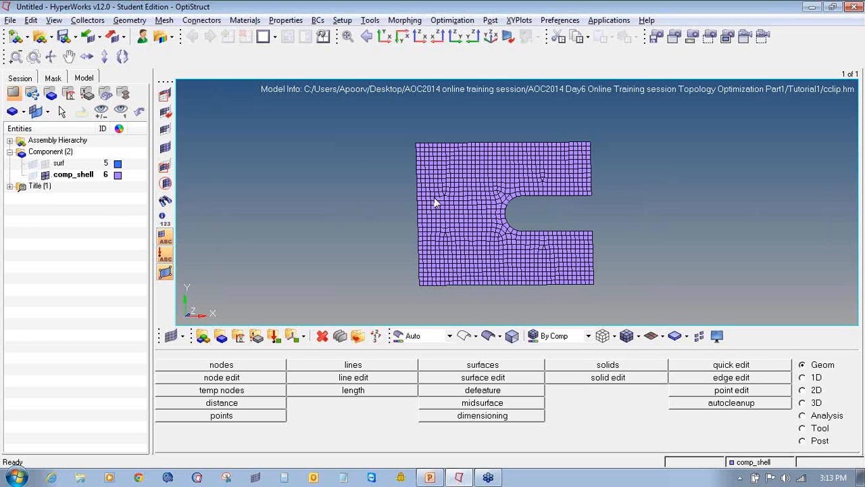
{"action": "scroll", "coordinate": [469, 207], "scroll_direction": "up", "scroll_amount": 3}
{"action": "scroll", "coordinate": [480, 213], "scroll_direction": "down", "scroll_amount": 2}
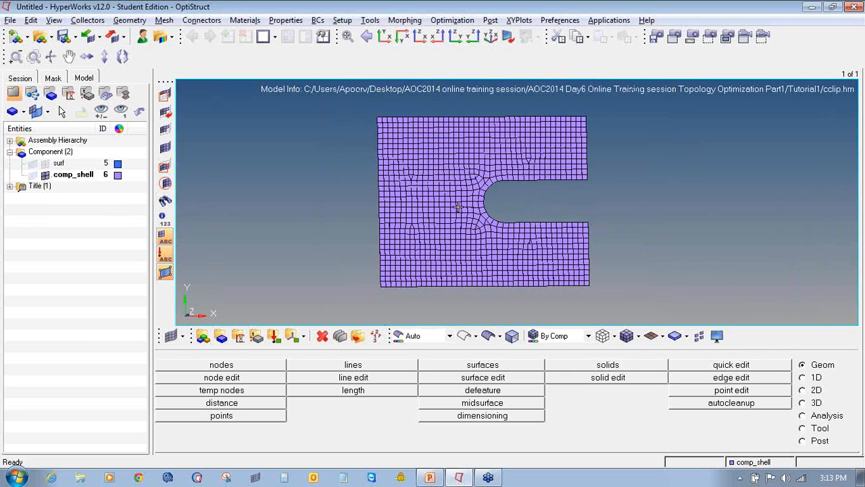
Step: Show the geometry of surf and comp_shell again and turn on the surf component's elements
{"action": "left_click", "coordinate": [33, 164]}
{"action": "left_click", "coordinate": [32, 176]}
{"action": "left_click", "coordinate": [44, 165]}
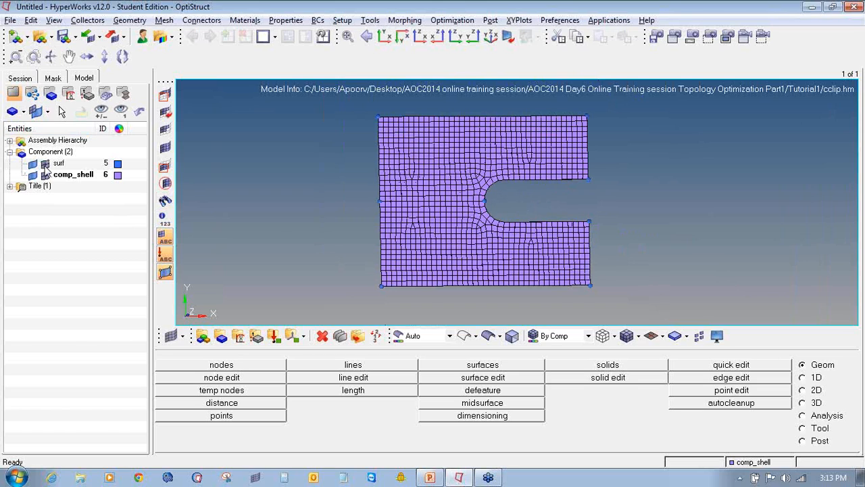
{"action": "right_click_drag", "start_coordinate": [589, 208], "coordinate": [584, 213], "text": "ctrl"}
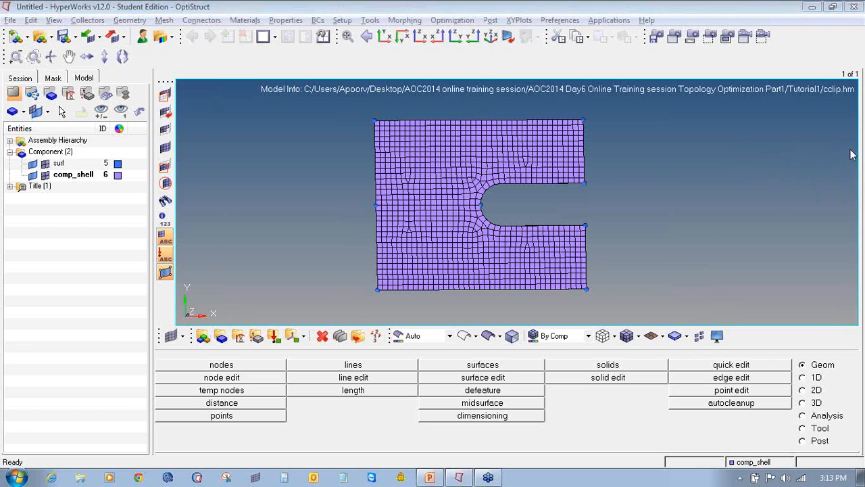
Step: Create an orange isotropic material named Steel with the MAT1 card image and open its card for editing
{"action": "left_click", "coordinate": [238, 335]}
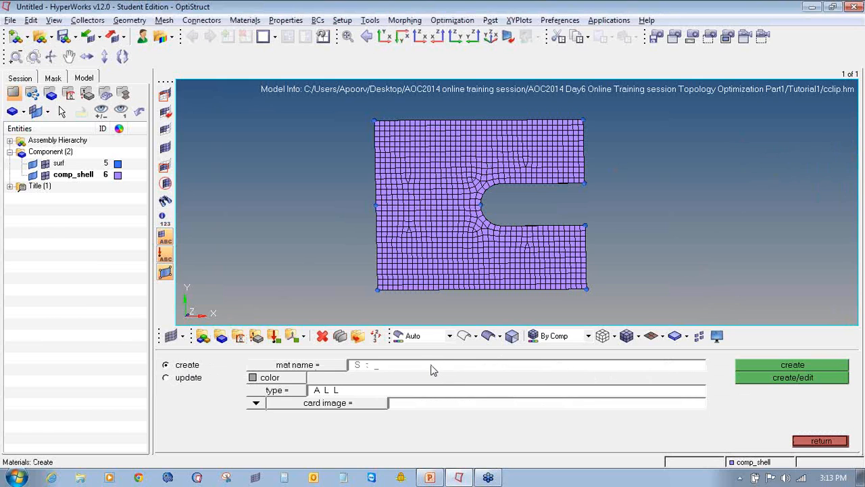
{"action": "left_click", "coordinate": [306, 377]}
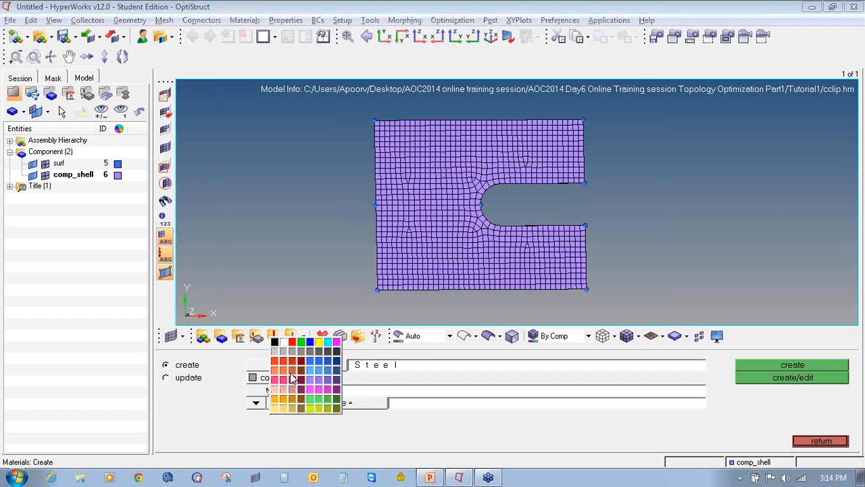
{"action": "left_click", "coordinate": [295, 380]}
{"action": "left_click", "coordinate": [298, 390]}
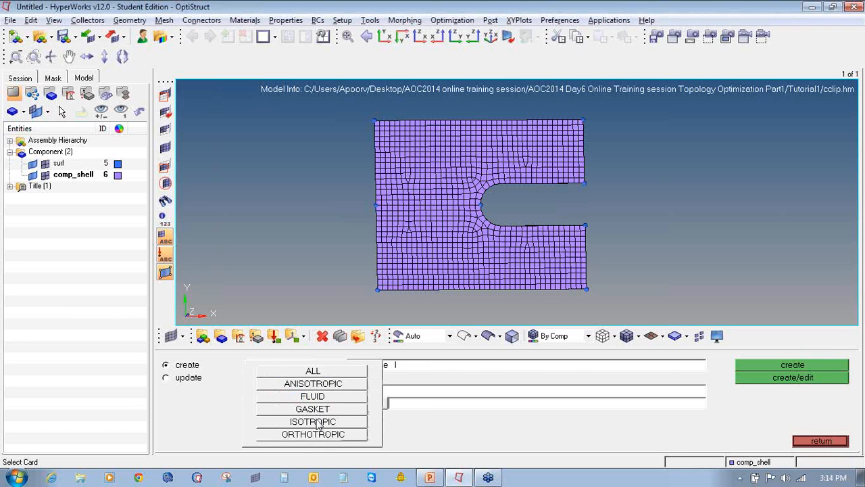
{"action": "left_click", "coordinate": [343, 423]}
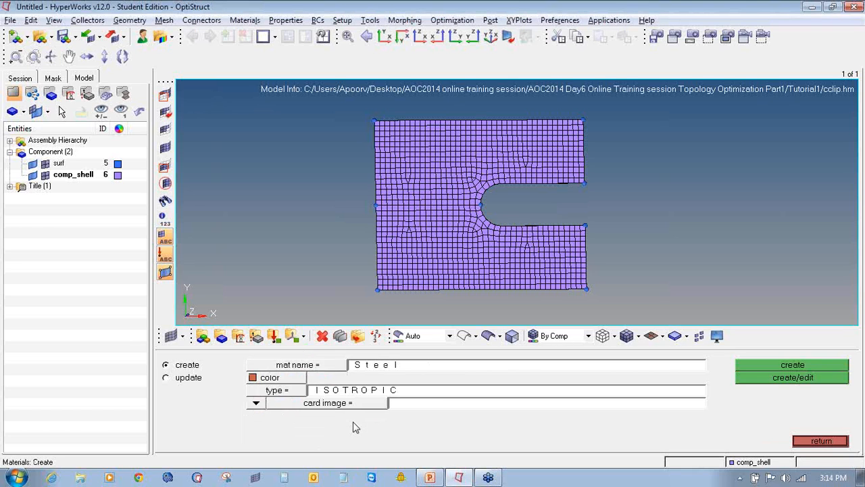
{"action": "left_click", "coordinate": [350, 404]}
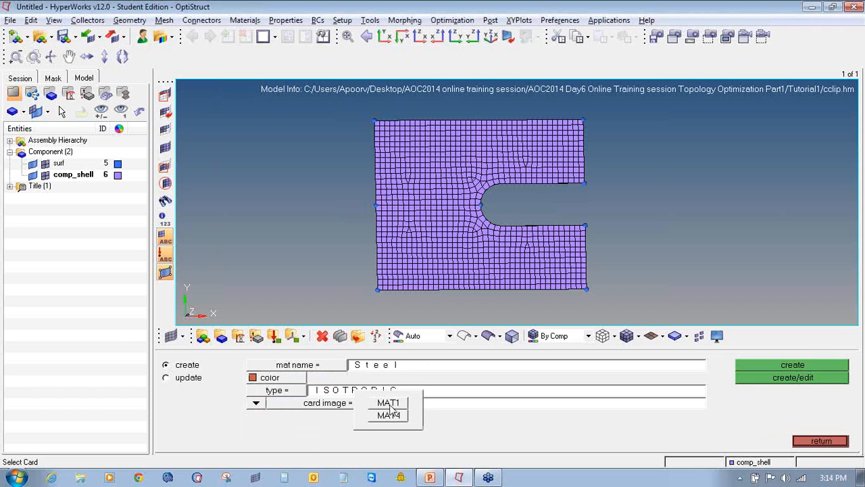
{"action": "left_click", "coordinate": [389, 404]}
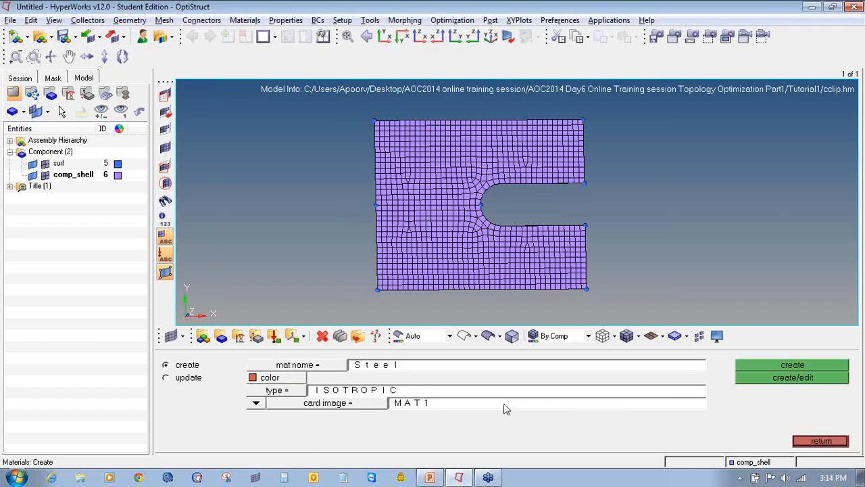
{"action": "left_click", "coordinate": [792, 377]}
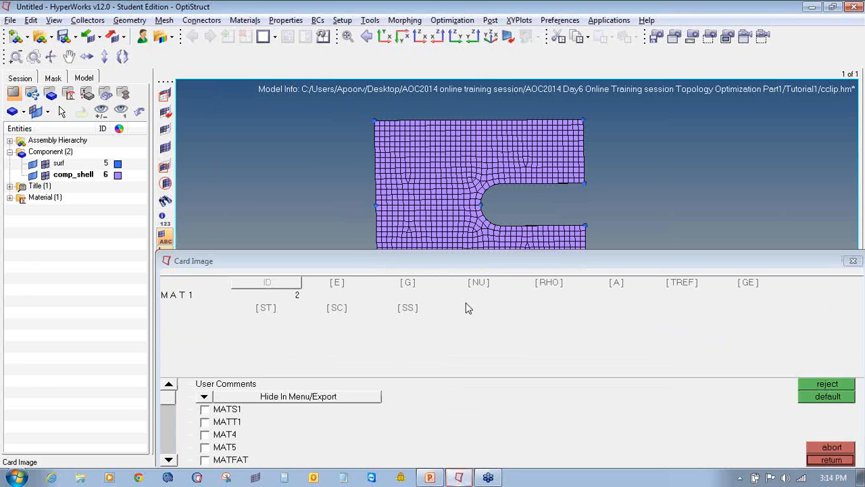
Step: Set Steel's E to 2.1e+05, NU to 0.300 and RHO to 7.9e-09 on its MAT1 card
{"action": "left_click", "coordinate": [337, 282]}
{"action": "left_click", "coordinate": [480, 284]}
{"action": "left_click", "coordinate": [544, 285]}
{"action": "left_click", "coordinate": [549, 318]}
{"action": "left_click", "coordinate": [861, 154]}
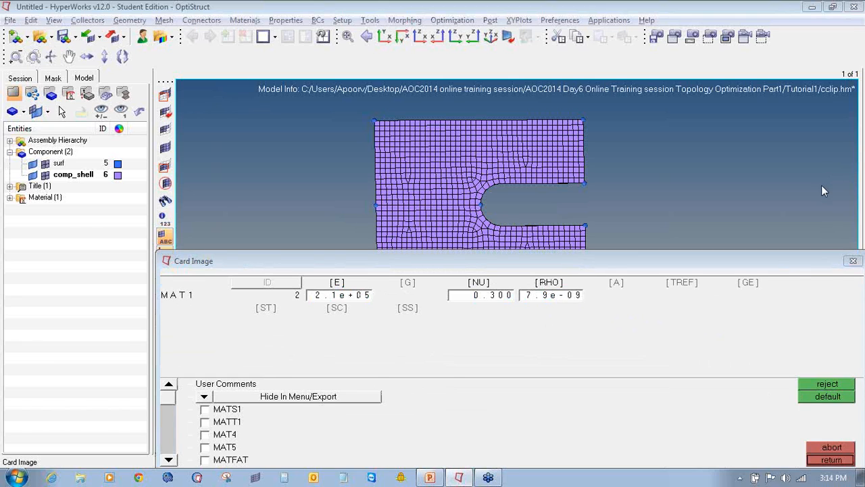
{"action": "left_click", "coordinate": [809, 220]}
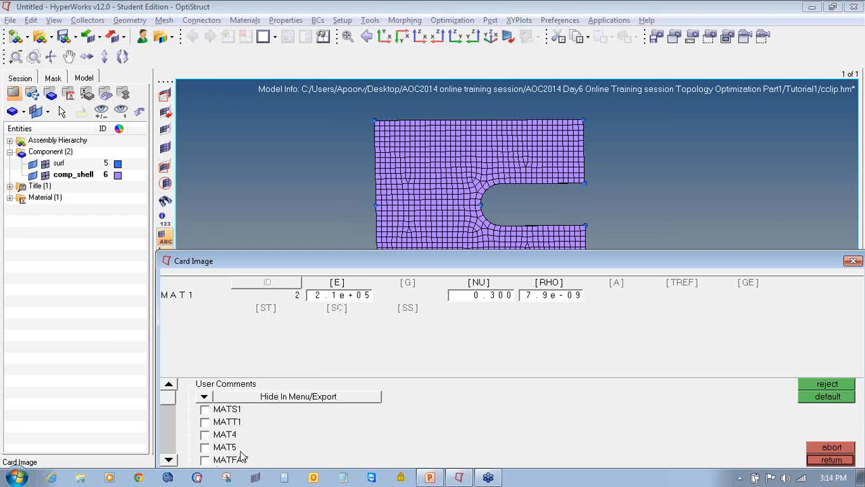
{"action": "left_click", "coordinate": [815, 462]}
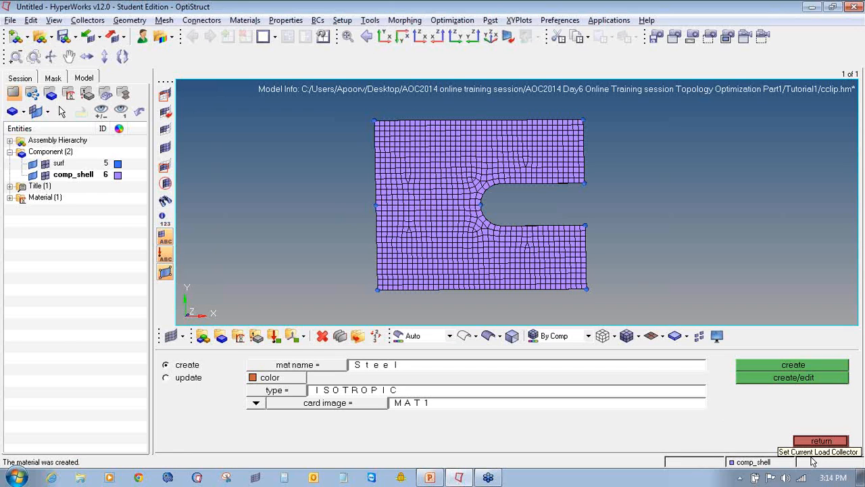
Step: Review the material card image options, keeping MAT1, and check the Steel entry under Material in the model tree
{"action": "left_click", "coordinate": [369, 404]}
{"action": "left_click", "coordinate": [380, 404]}
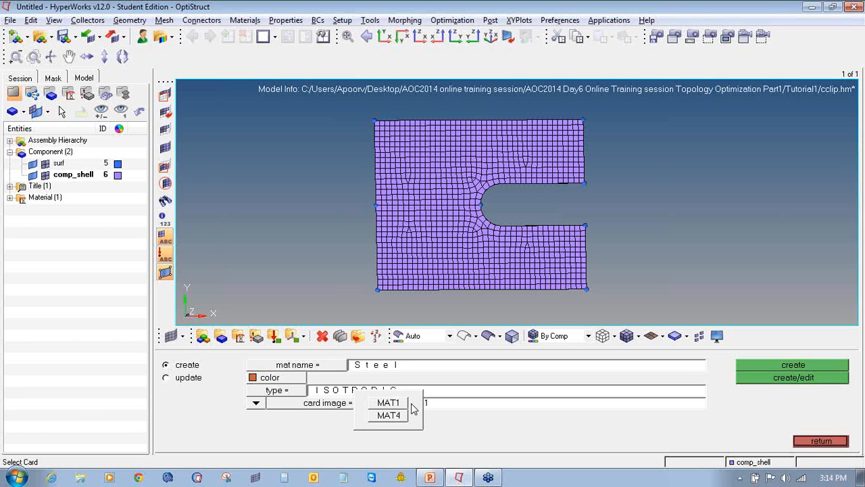
{"action": "left_click", "coordinate": [406, 403]}
{"action": "left_click", "coordinate": [9, 198]}
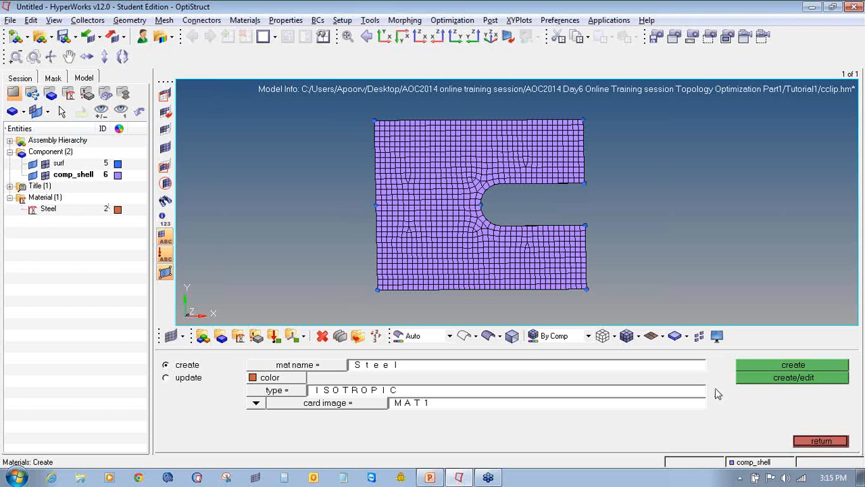
{"action": "left_click", "coordinate": [805, 442]}
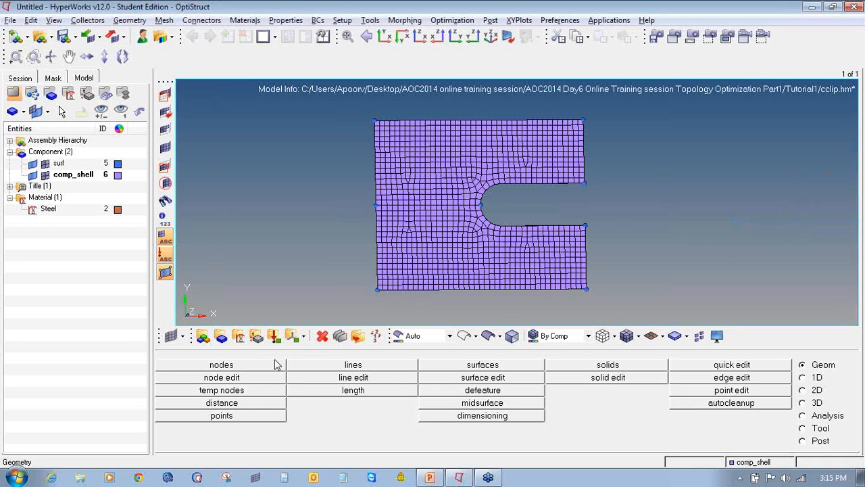
Step: Define a new property named prop_shell with a yellow-green color and the 2D type
{"action": "left_click", "coordinate": [256, 336]}
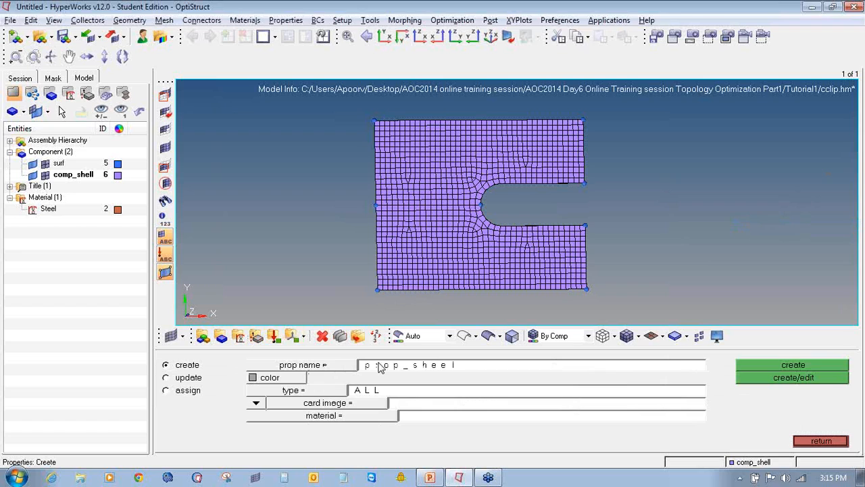
{"action": "left_click", "coordinate": [380, 366]}
{"action": "left_click", "coordinate": [253, 378]}
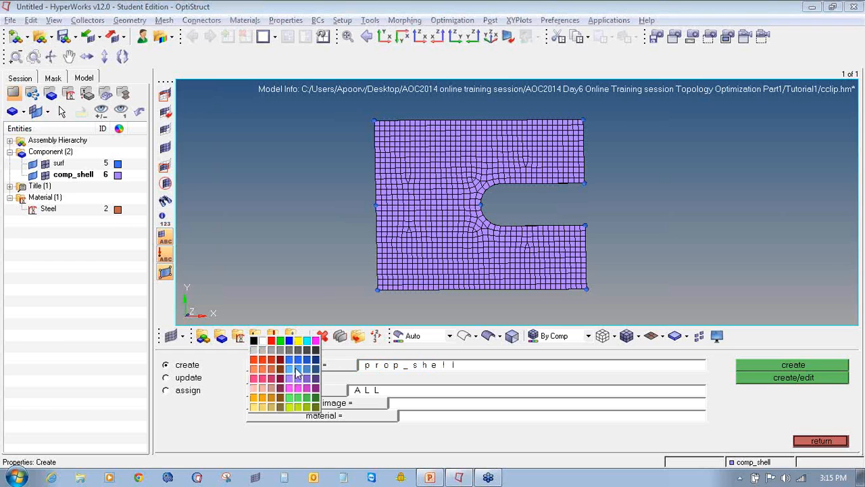
{"action": "left_click", "coordinate": [293, 404]}
{"action": "left_click", "coordinate": [294, 391]}
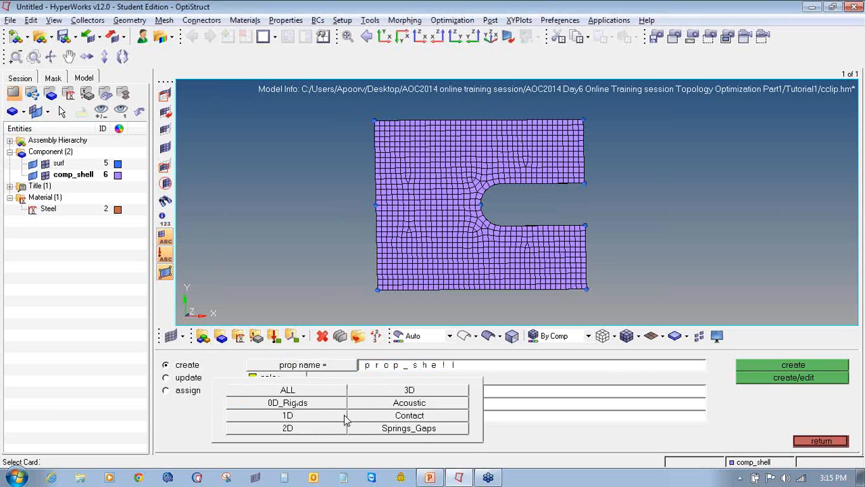
{"action": "left_click", "coordinate": [334, 429]}
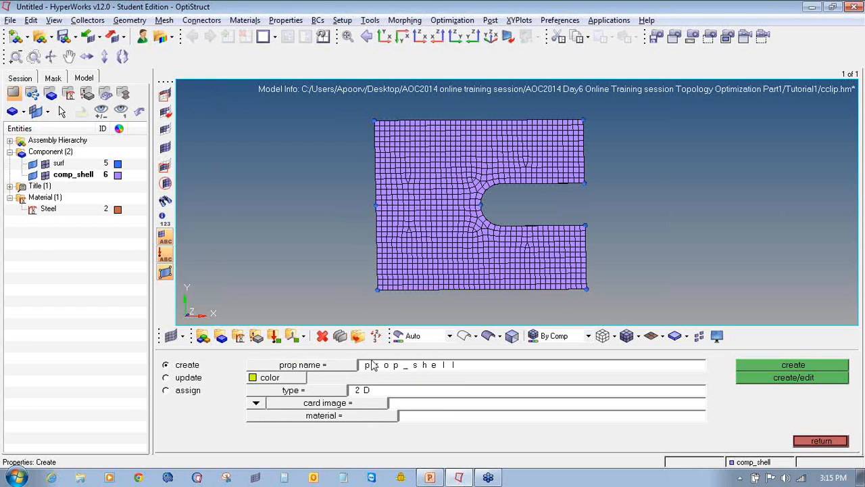
Step: Give prop_shell the PSHELL card image and the Steel material, then create it and open its card for editing
{"action": "left_click", "coordinate": [378, 405]}
{"action": "left_click", "coordinate": [392, 428]}
{"action": "left_click", "coordinate": [379, 419]}
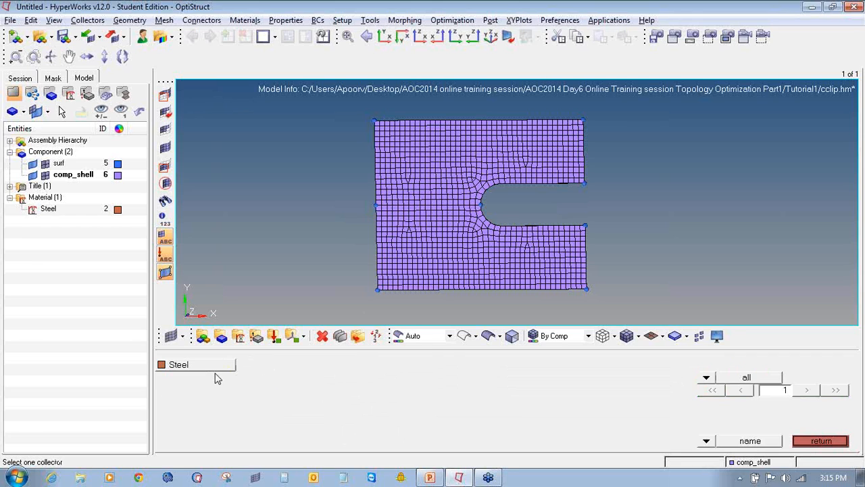
{"action": "left_click", "coordinate": [214, 372]}
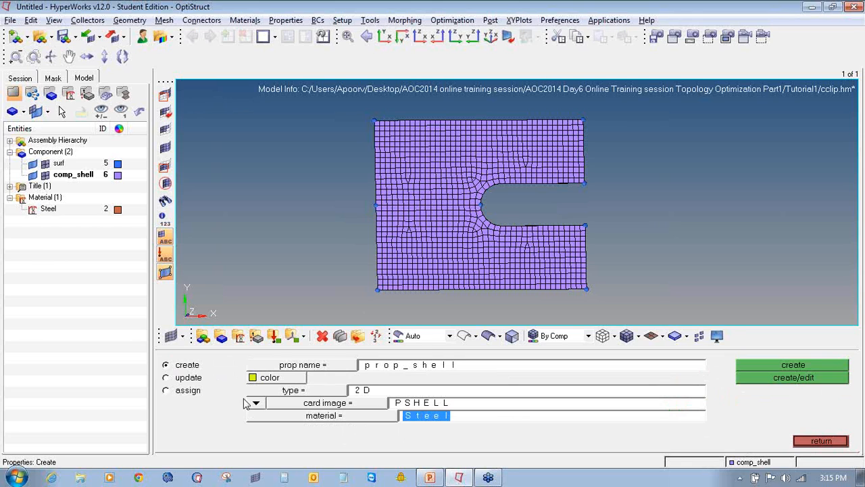
{"action": "left_click", "coordinate": [795, 378]}
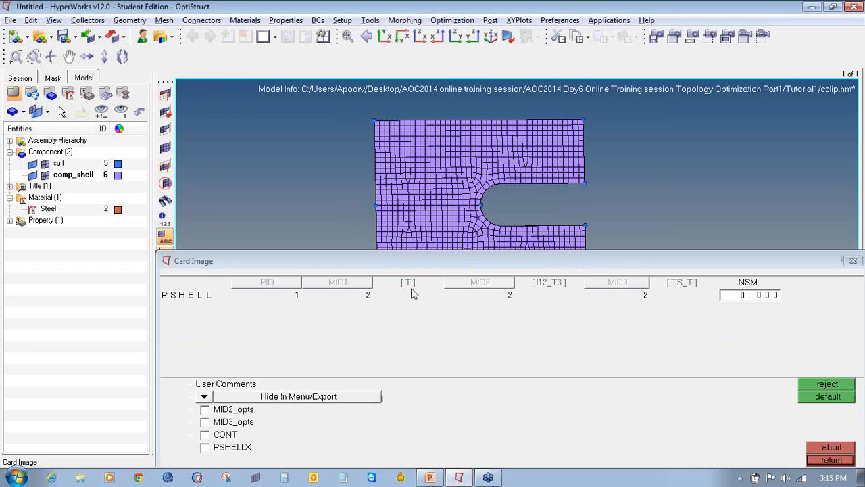
Step: Set the thickness T to 1.000 on the PSHELL card and expand Property in the model tree
{"action": "left_click", "coordinate": [408, 284]}
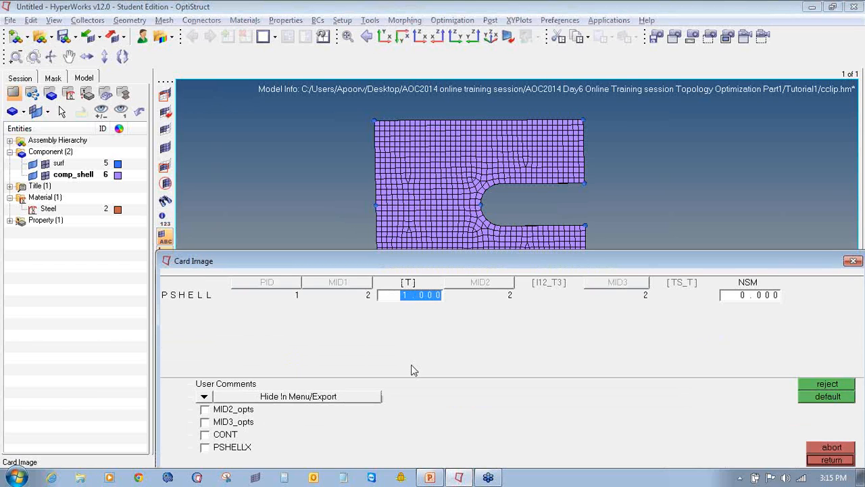
{"action": "left_click", "coordinate": [411, 365]}
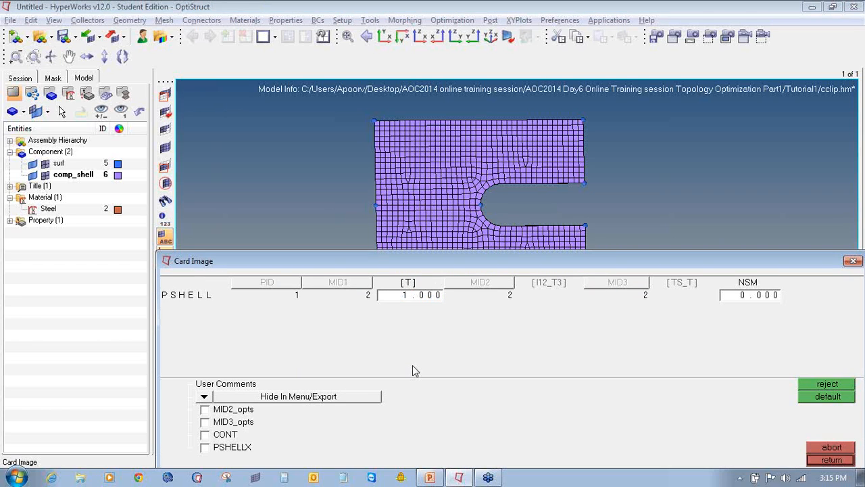
{"action": "left_click", "coordinate": [831, 459]}
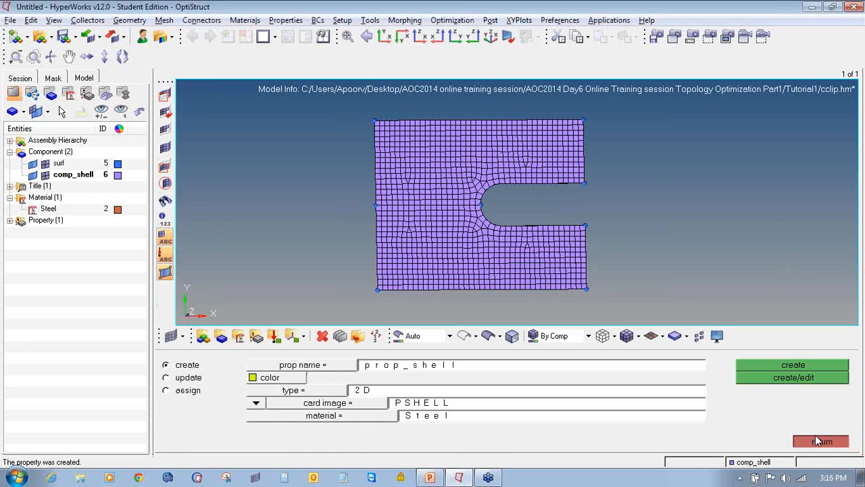
{"action": "left_click", "coordinate": [817, 441]}
{"action": "left_click", "coordinate": [10, 220]}
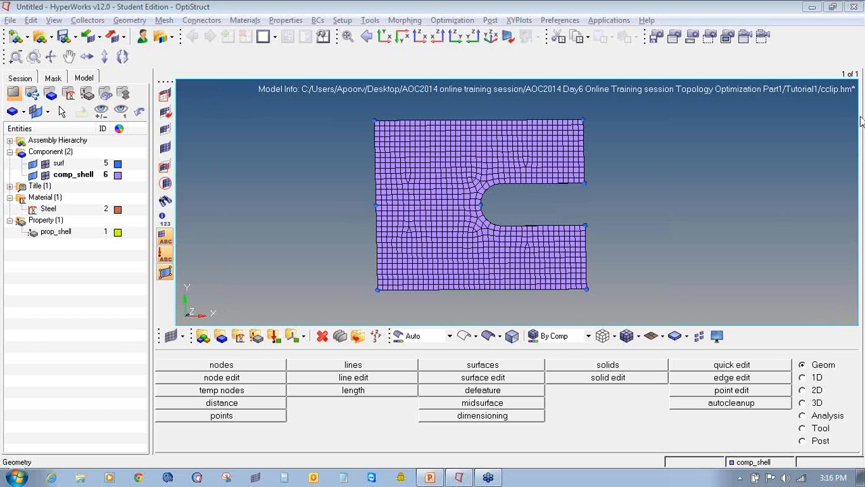
Step: Update the comp_shell component so that it uses the prop_shell property
{"action": "left_click", "coordinate": [221, 336]}
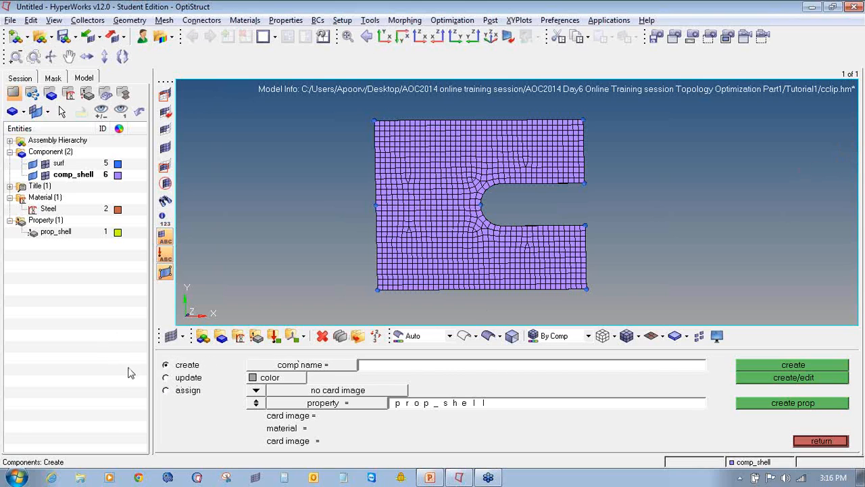
{"action": "left_click", "coordinate": [190, 382]}
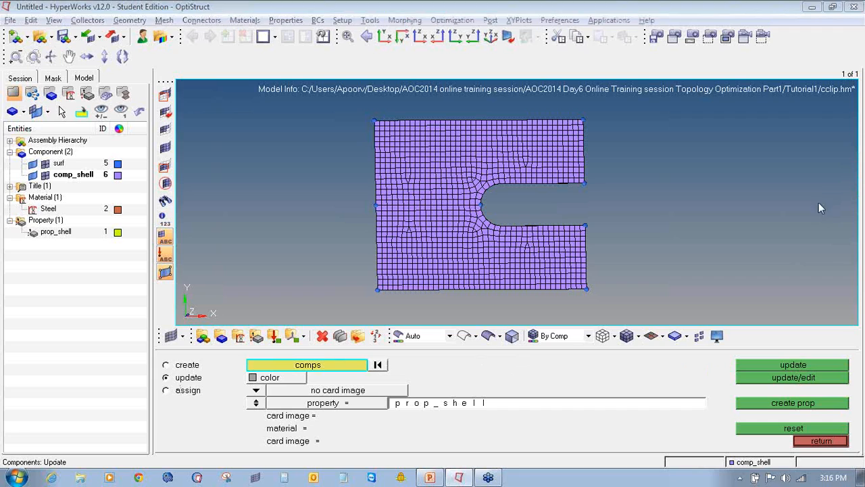
{"action": "left_click", "coordinate": [267, 369]}
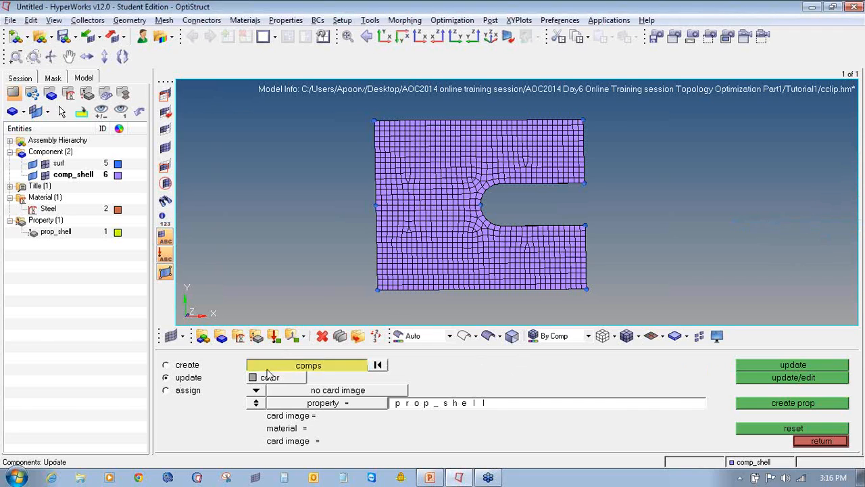
{"action": "left_click", "coordinate": [166, 379]}
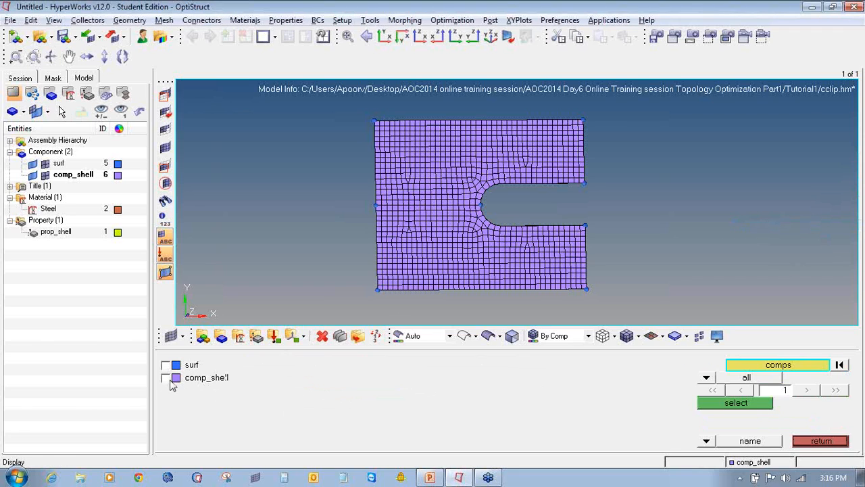
{"action": "left_click", "coordinate": [728, 405]}
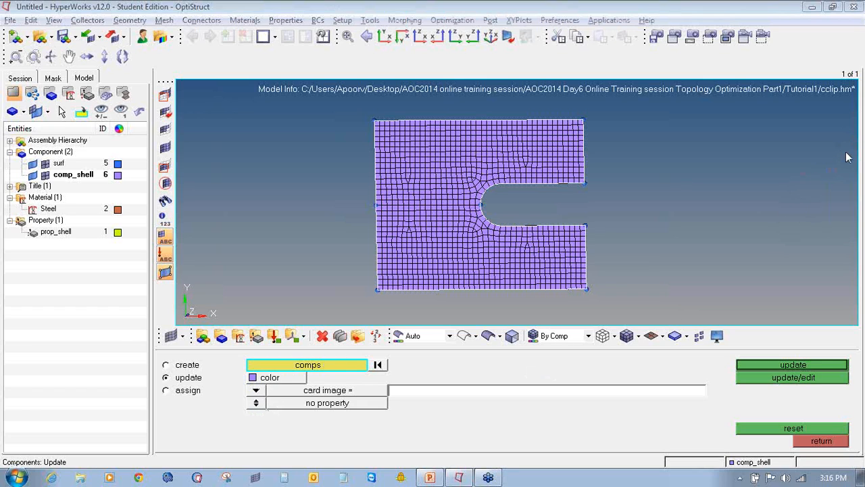
{"action": "left_click", "coordinate": [256, 404]}
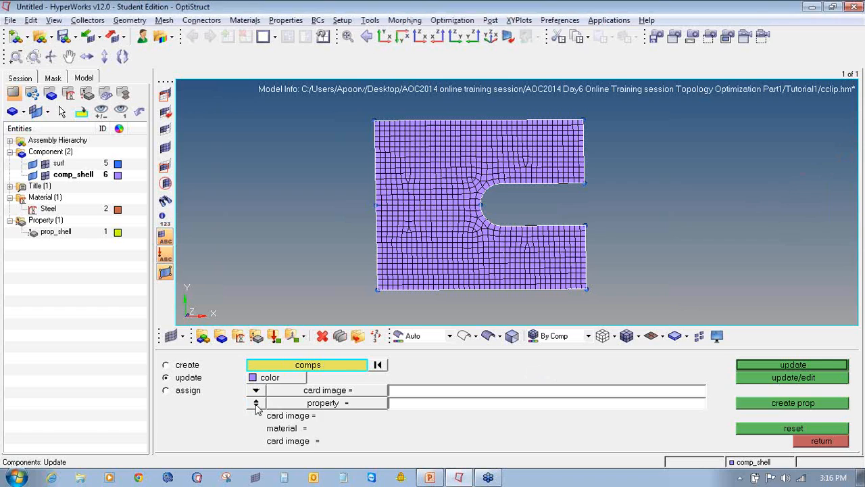
{"action": "left_click", "coordinate": [341, 406]}
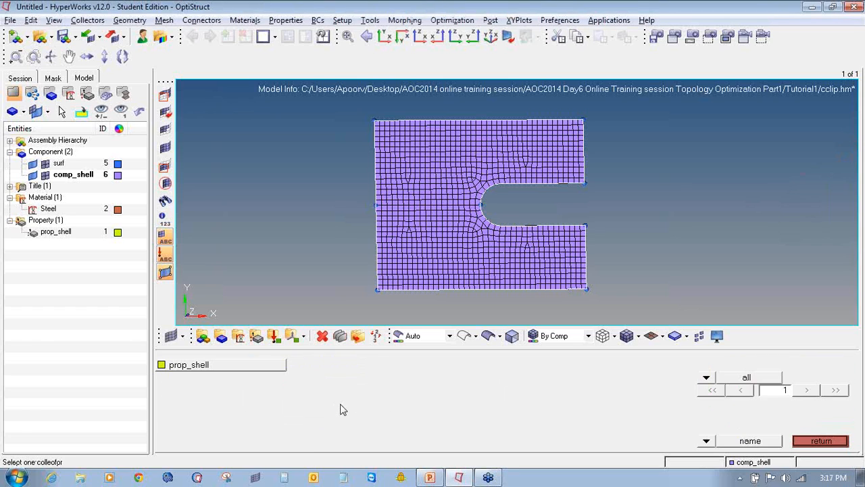
{"action": "left_click", "coordinate": [249, 369]}
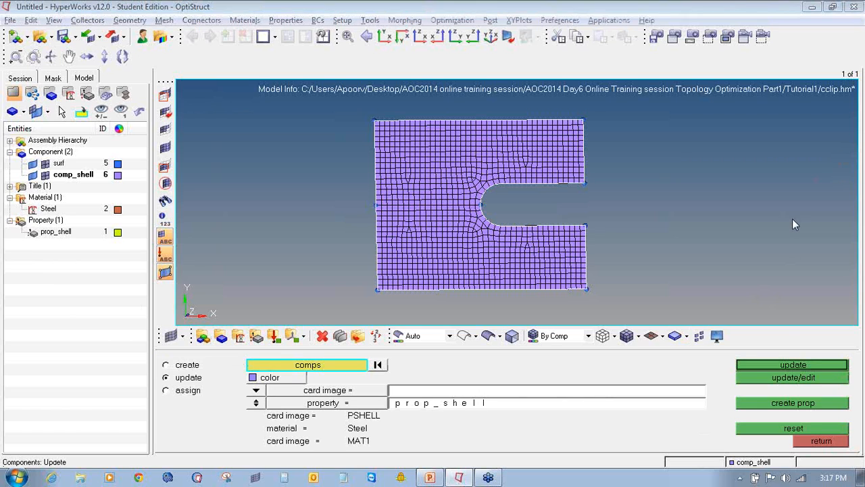
{"action": "left_click", "coordinate": [787, 368]}
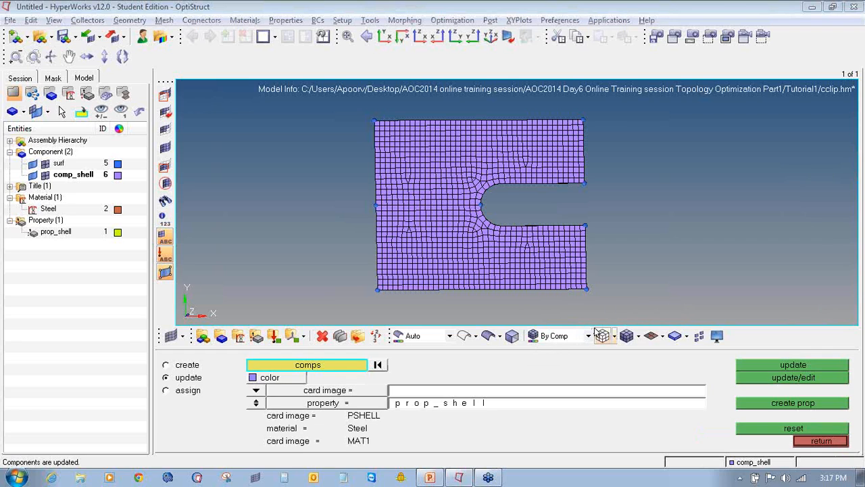
Step: Color the mesh by property to check the prop_shell assignment on the elements
{"action": "left_click", "coordinate": [588, 336]}
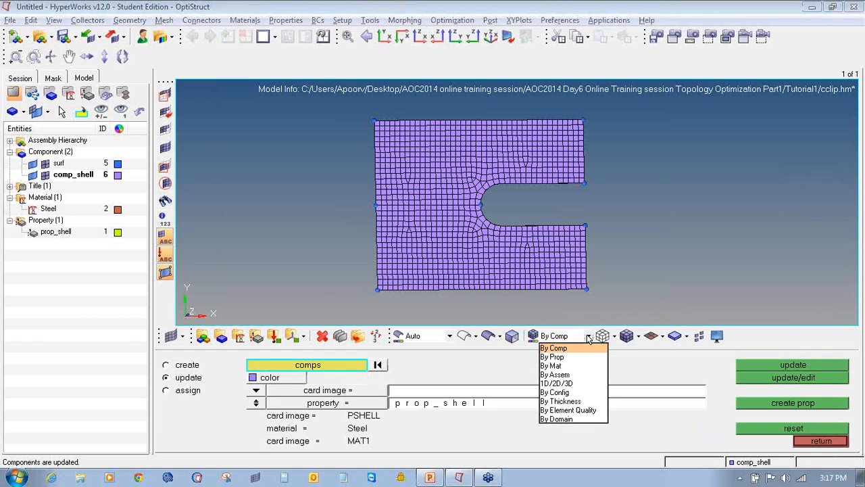
{"action": "left_click", "coordinate": [618, 297]}
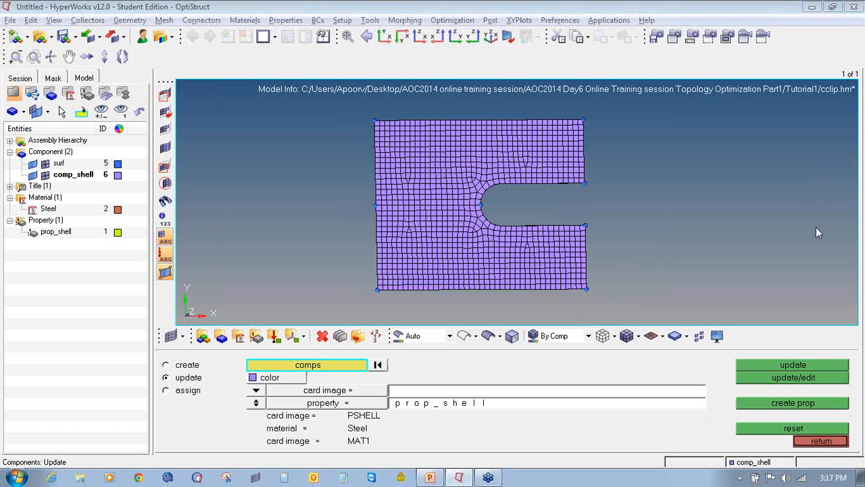
{"action": "left_click", "coordinate": [589, 336]}
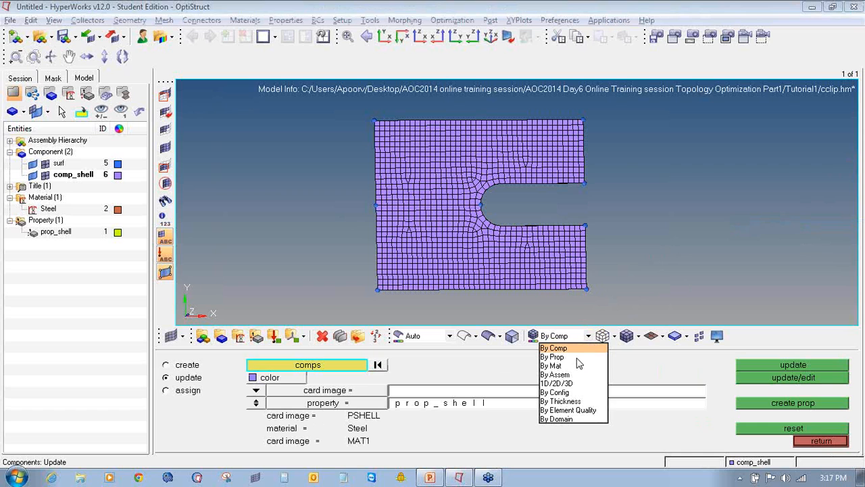
{"action": "left_click", "coordinate": [577, 357]}
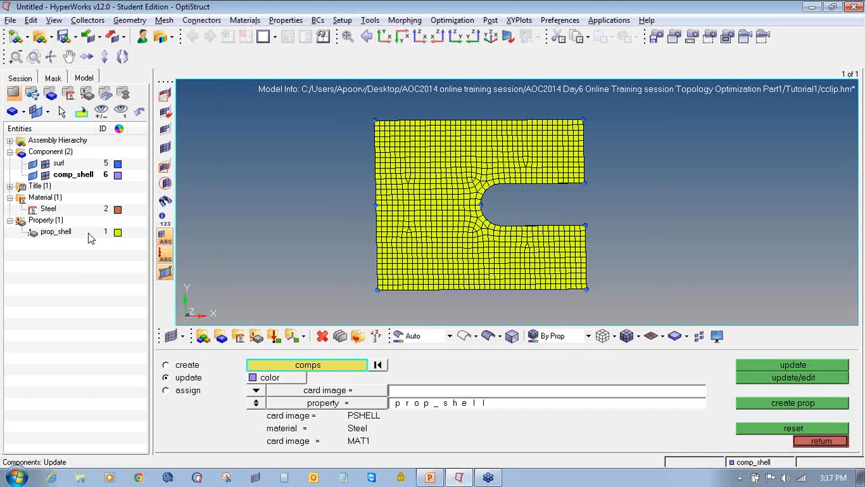
{"action": "left_click_drag", "start_coordinate": [452, 269], "coordinate": [474, 237], "text": "ctrl"}
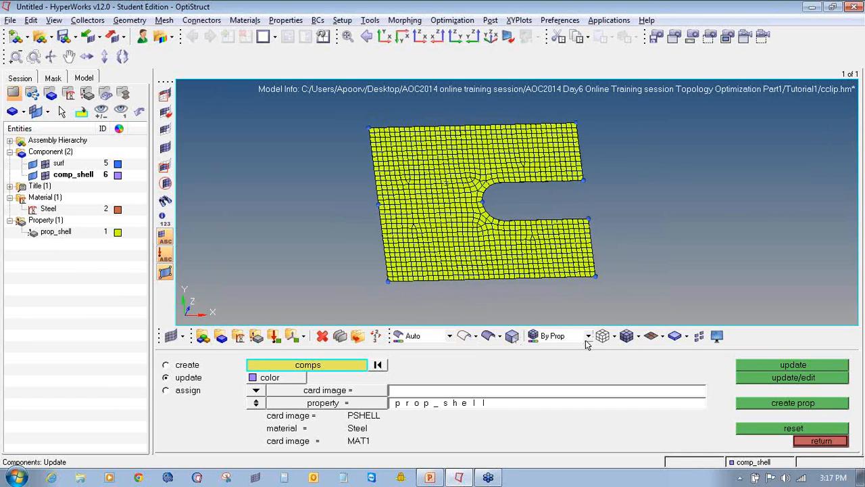
Step: Color the mesh by material to check the Steel assignment, and restore the XY plane view
{"action": "left_click", "coordinate": [588, 336]}
{"action": "left_click", "coordinate": [551, 366]}
{"action": "left_click_drag", "start_coordinate": [551, 251], "coordinate": [504, 274], "text": "ctrl"}
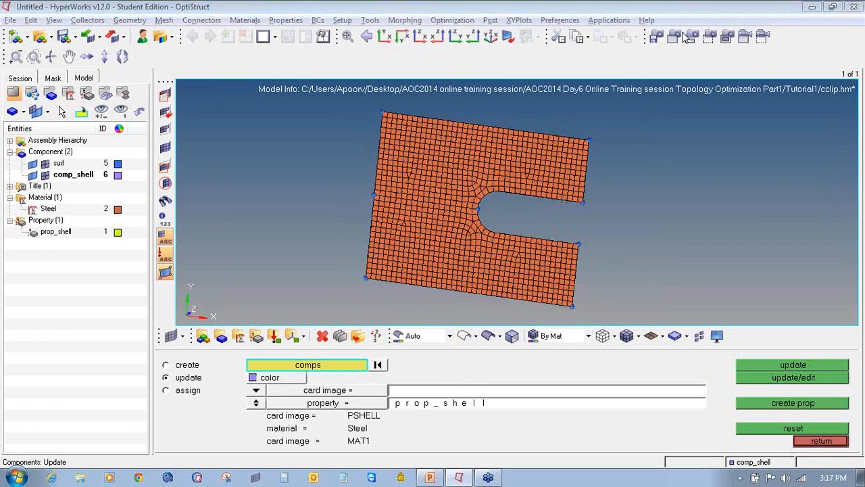
{"action": "left_click", "coordinate": [451, 9]}
{"action": "left_click_drag", "start_coordinate": [447, 181], "coordinate": [509, 186], "text": "ctrl"}
{"action": "left_click", "coordinate": [385, 36]}
{"action": "scroll", "coordinate": [436, 162], "scroll_direction": "down", "scroll_amount": 5}
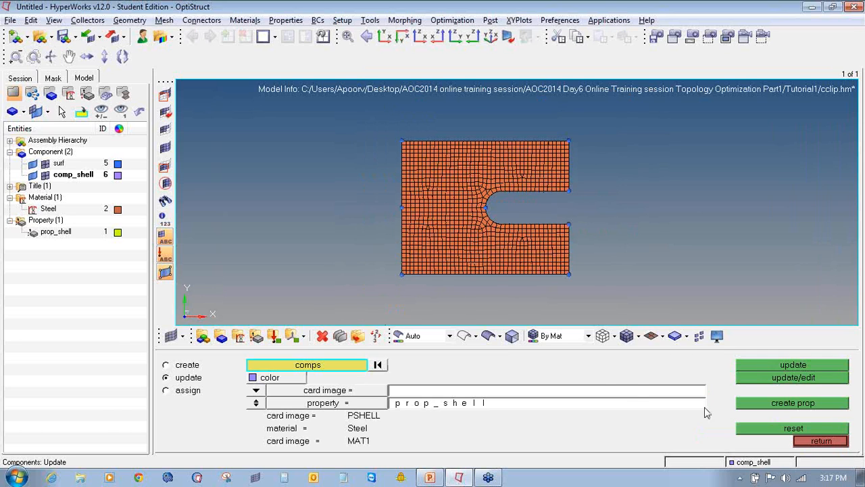
Step: Switch the mesh coloring back to by component and leave the component update
{"action": "left_click", "coordinate": [578, 336]}
{"action": "left_click", "coordinate": [566, 357]}
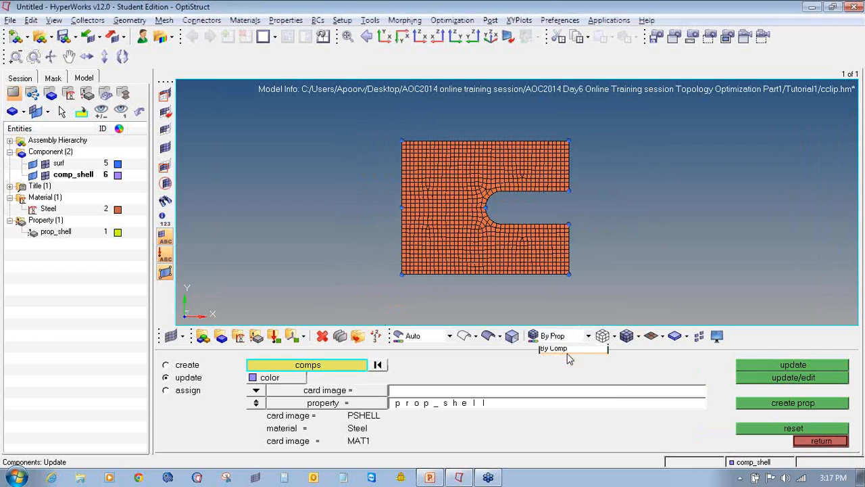
{"action": "left_click", "coordinate": [555, 335]}
{"action": "left_click", "coordinate": [566, 348]}
{"action": "left_click", "coordinate": [806, 441]}
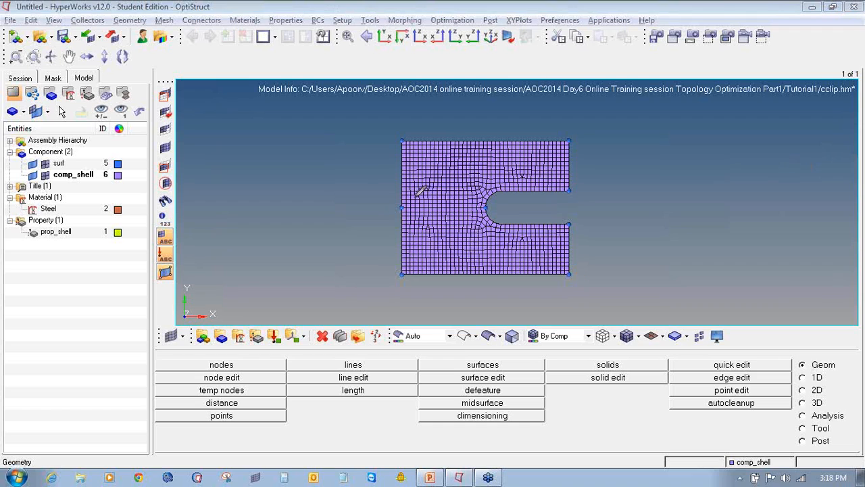
{"action": "mouse_move", "coordinate": [267, 324]}
{"action": "left_mouse_down"}
{"action": "mouse_move", "coordinate": [268, 345]}
{"action": "mouse_move", "coordinate": [284, 347]}
{"action": "mouse_move", "coordinate": [286, 328]}
{"action": "mouse_move", "coordinate": [277, 324]}
{"action": "left_mouse_up"}
{"action": "right_click", "coordinate": [295, 232]}
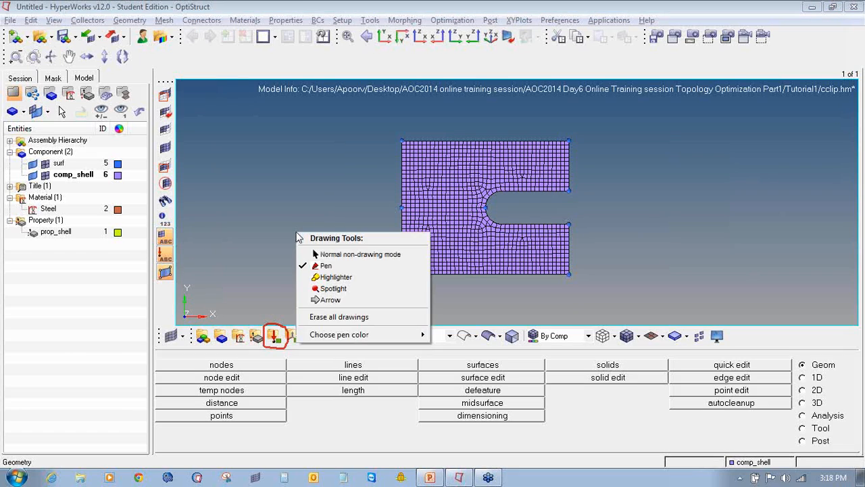
{"action": "left_click", "coordinate": [325, 316]}
Step: Create a red load collector named Force with no card image
{"action": "left_click", "coordinate": [275, 336]}
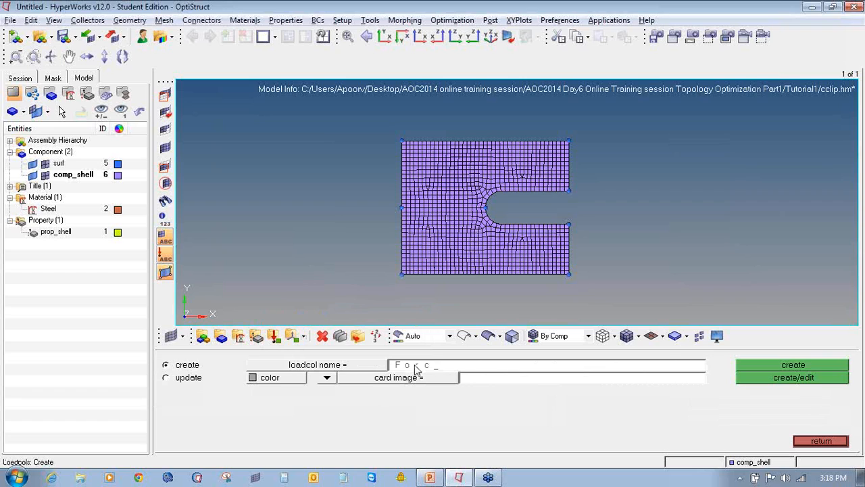
{"action": "left_click", "coordinate": [273, 379]}
{"action": "left_click", "coordinate": [262, 344]}
{"action": "left_click", "coordinate": [327, 377]}
{"action": "left_click", "coordinate": [304, 391]}
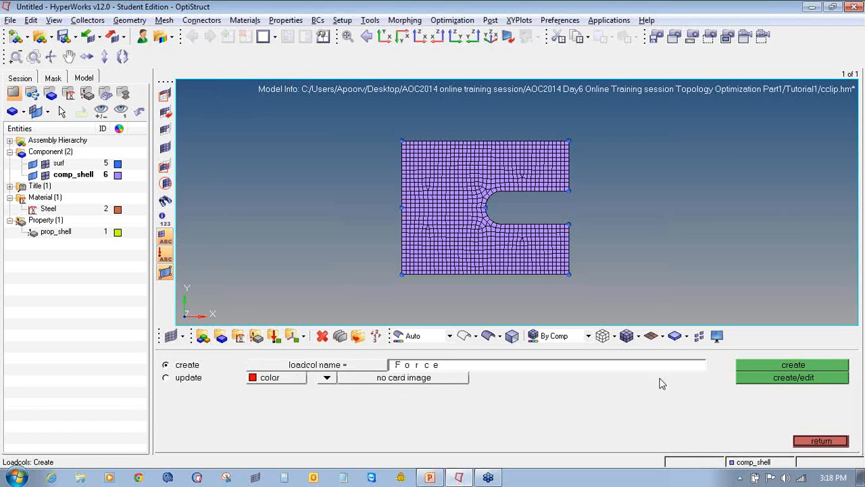
{"action": "left_click", "coordinate": [758, 366]}
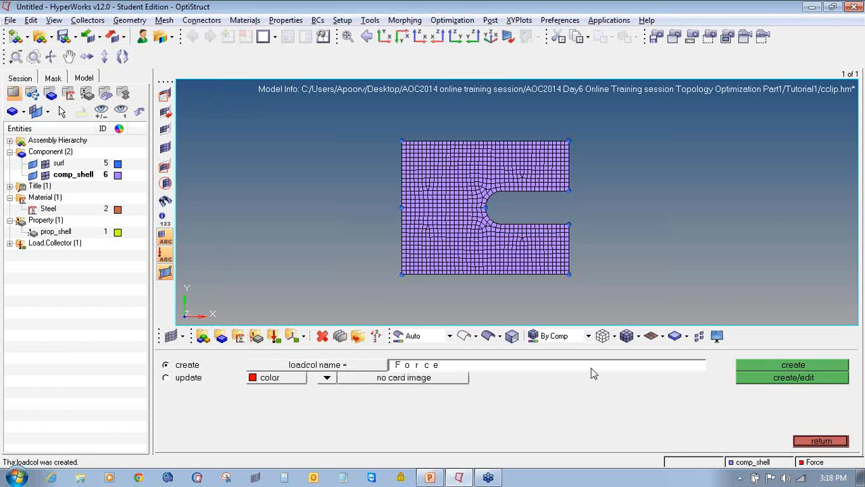
Step: Create a blue load collector named SPC with no card image, and bring up the analysis commands
{"action": "type", "text": "SPC"}
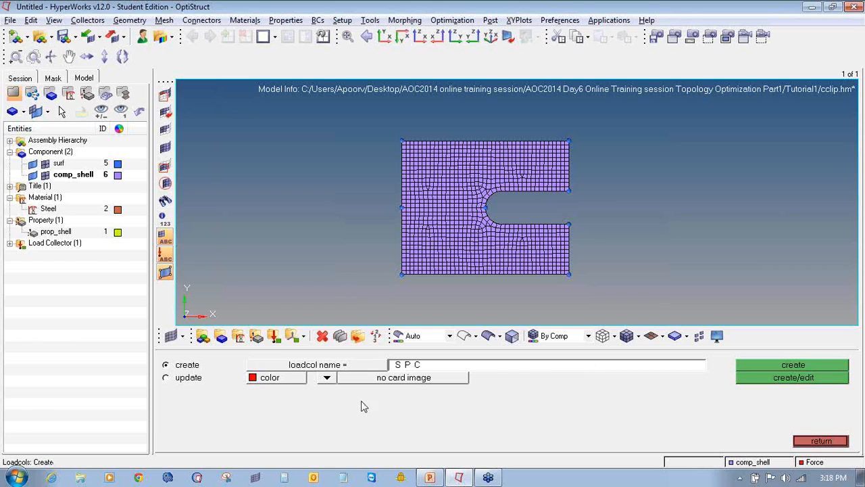
{"action": "left_click", "coordinate": [288, 378]}
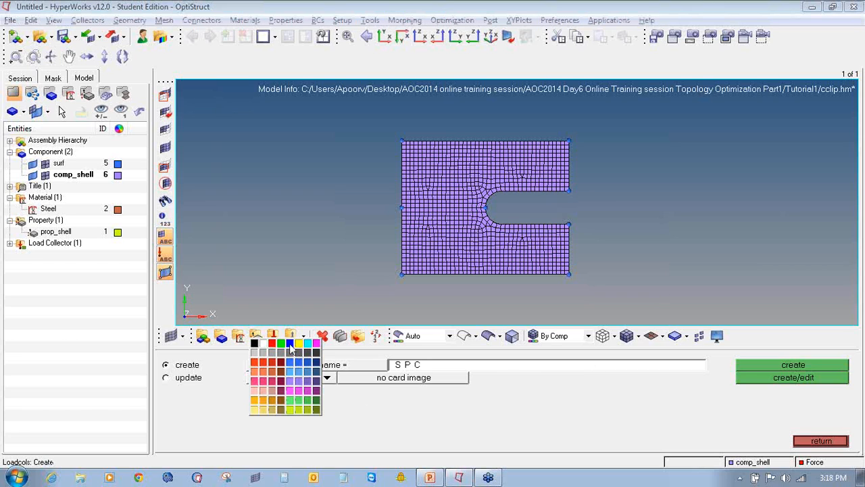
{"action": "left_click", "coordinate": [289, 344]}
{"action": "left_click", "coordinate": [10, 244]}
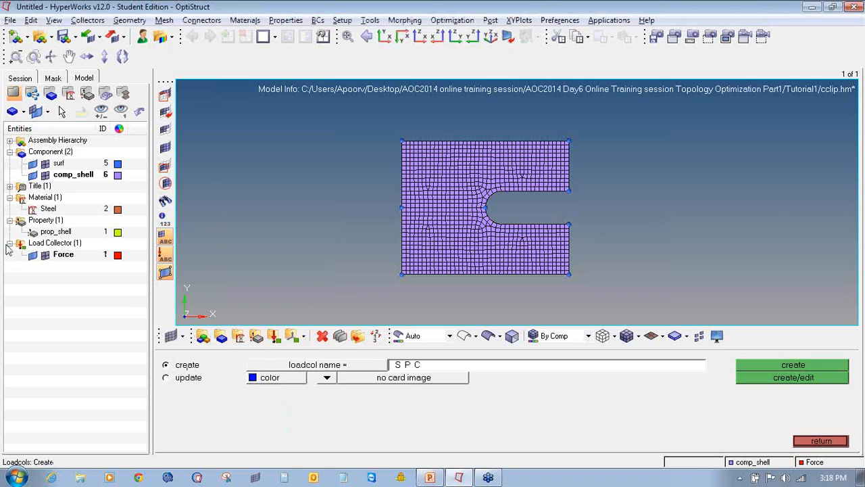
{"action": "left_click", "coordinate": [769, 364]}
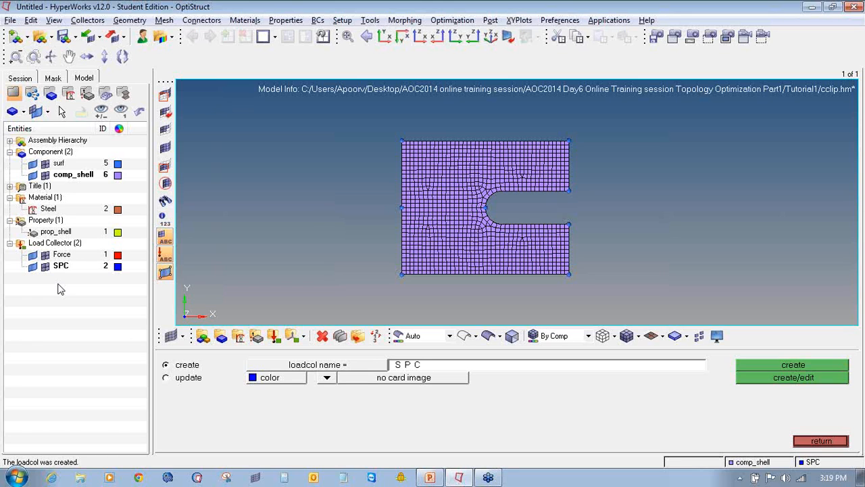
{"action": "left_click", "coordinate": [804, 441]}
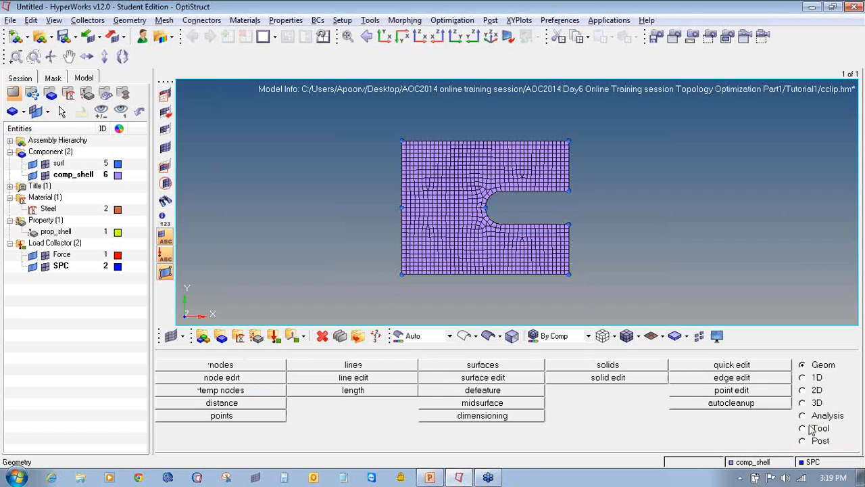
{"action": "left_click", "coordinate": [812, 416]}
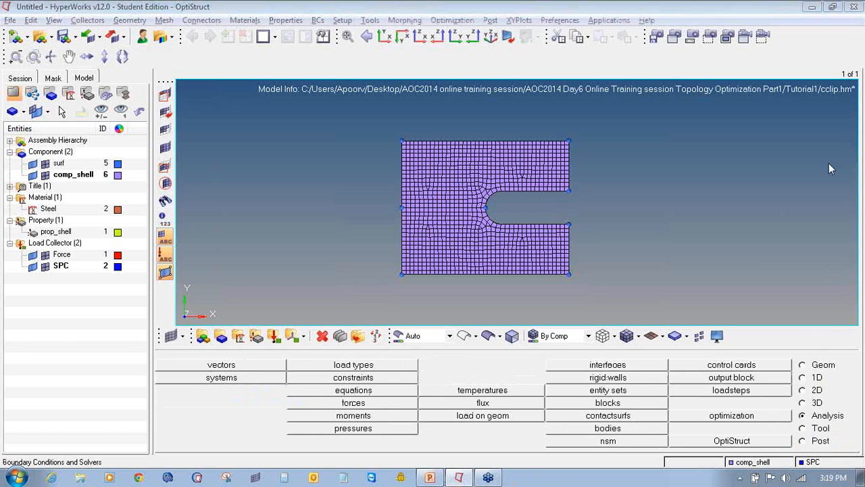
{"action": "mouse_move", "coordinate": [816, 407]}
{"action": "left_mouse_down"}
{"action": "mouse_move", "coordinate": [796, 410]}
{"action": "mouse_move", "coordinate": [838, 422]}
{"action": "mouse_move", "coordinate": [853, 408]}
{"action": "mouse_move", "coordinate": [827, 408]}
{"action": "left_mouse_up"}
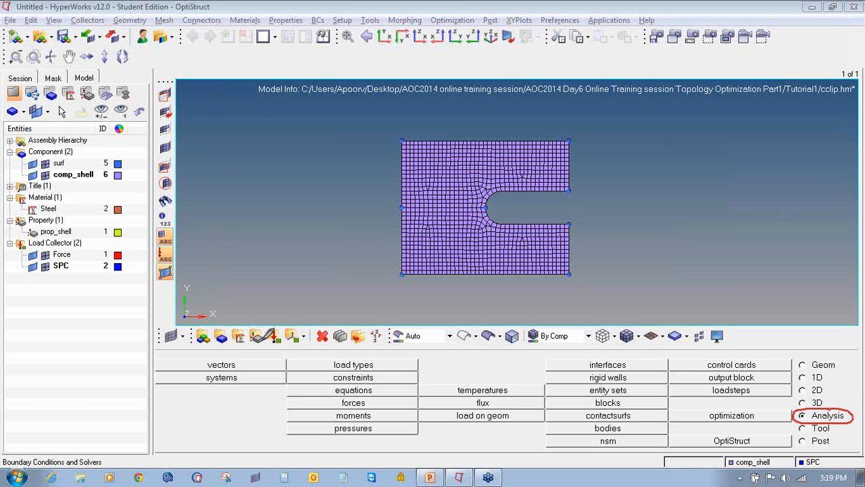
{"action": "mouse_move", "coordinate": [334, 371]}
{"action": "left_mouse_down"}
{"action": "mouse_move", "coordinate": [342, 382]}
{"action": "mouse_move", "coordinate": [381, 372]}
{"action": "left_mouse_up"}
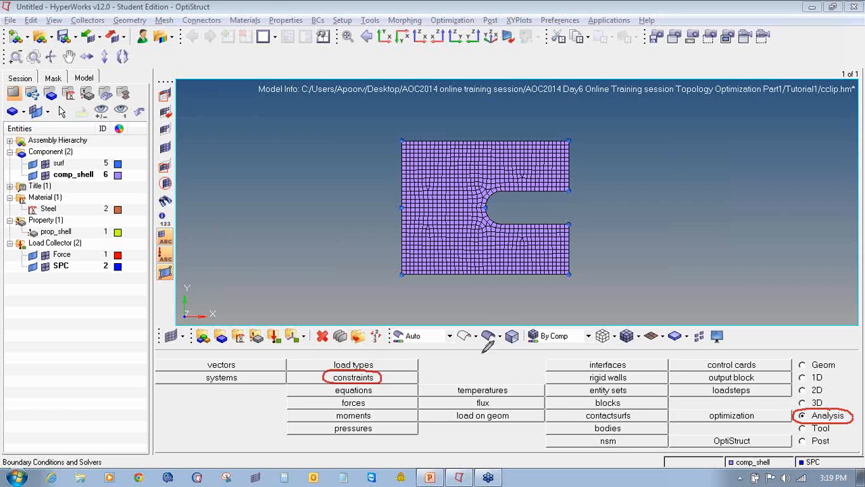
{"action": "right_click", "coordinate": [493, 280]}
{"action": "left_click", "coordinate": [525, 379]}
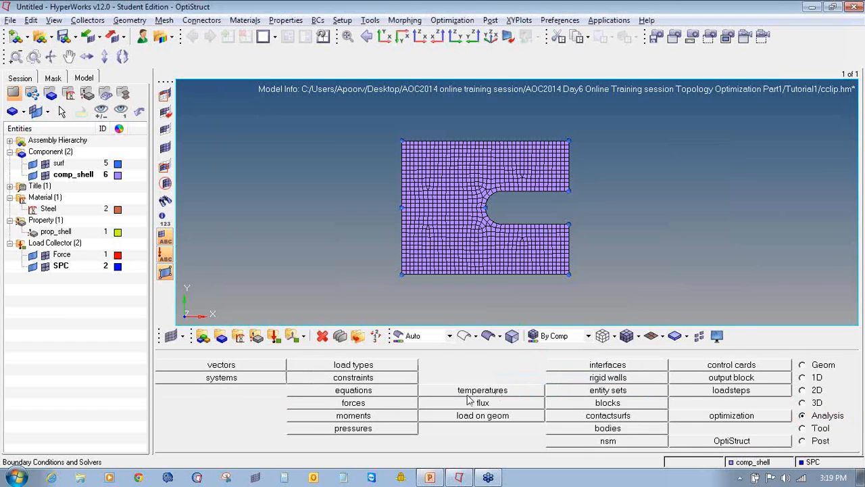
Step: Constrain dof1, dof2 and dof3 at the middle node of the plate's left edge, leaving dof4 to dof6 free
{"action": "left_click", "coordinate": [405, 383]}
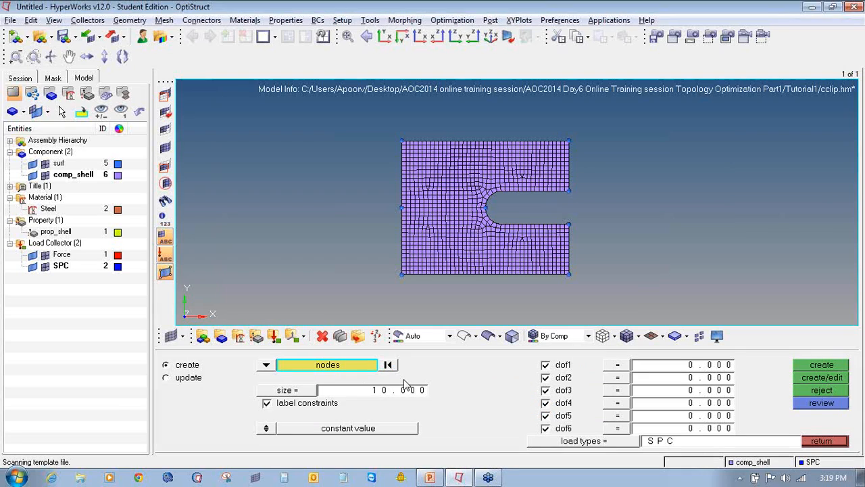
{"action": "left_click", "coordinate": [402, 209]}
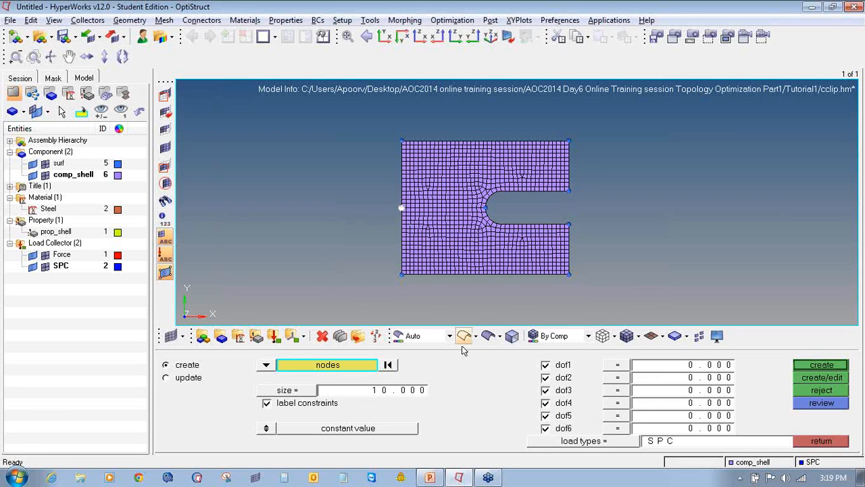
{"action": "left_click", "coordinate": [550, 403]}
{"action": "left_click", "coordinate": [552, 415]}
{"action": "left_click", "coordinate": [549, 430]}
{"action": "left_click", "coordinate": [801, 369]}
Step: Constrain only dof3 at the plate's upper-left corner node
{"action": "left_click", "coordinate": [403, 142]}
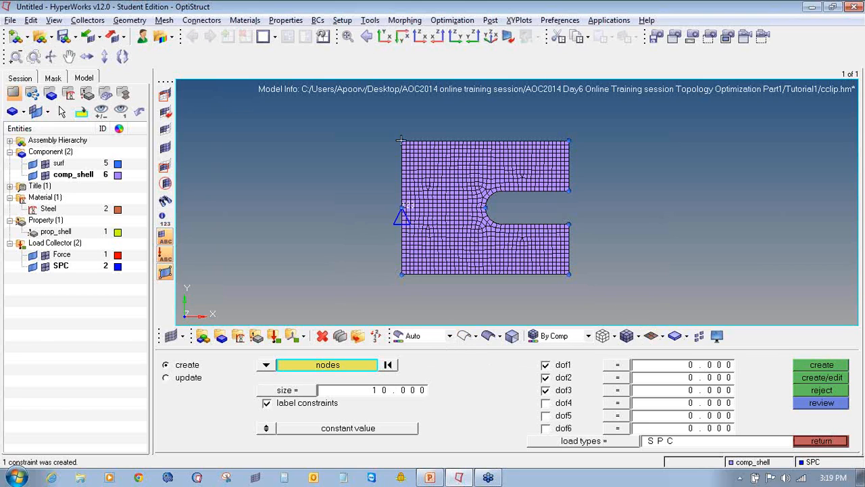
{"action": "left_click", "coordinate": [546, 365]}
{"action": "left_click", "coordinate": [546, 377]}
{"action": "left_click", "coordinate": [803, 369]}
Step: Constrain only dof2 at the node in the middle of the slot's rounded end, and leave the constraints command
{"action": "left_click", "coordinate": [485, 208]}
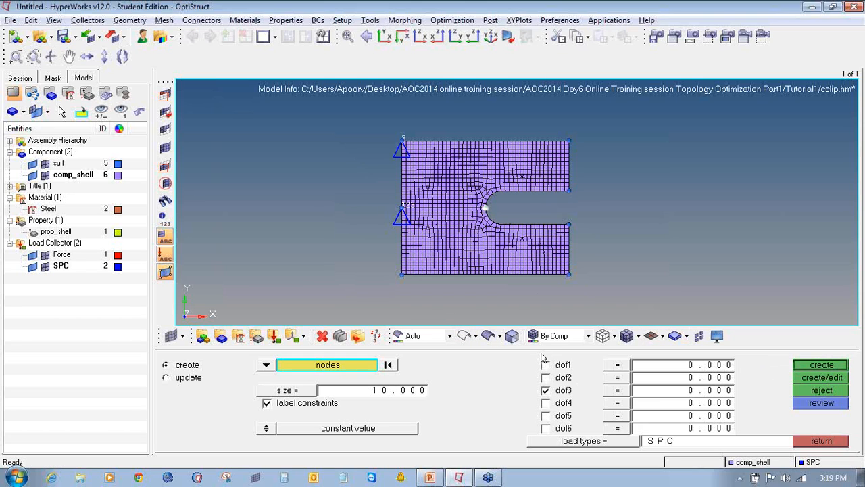
{"action": "left_click", "coordinate": [546, 377]}
{"action": "left_click", "coordinate": [546, 390]}
{"action": "left_click", "coordinate": [801, 365]}
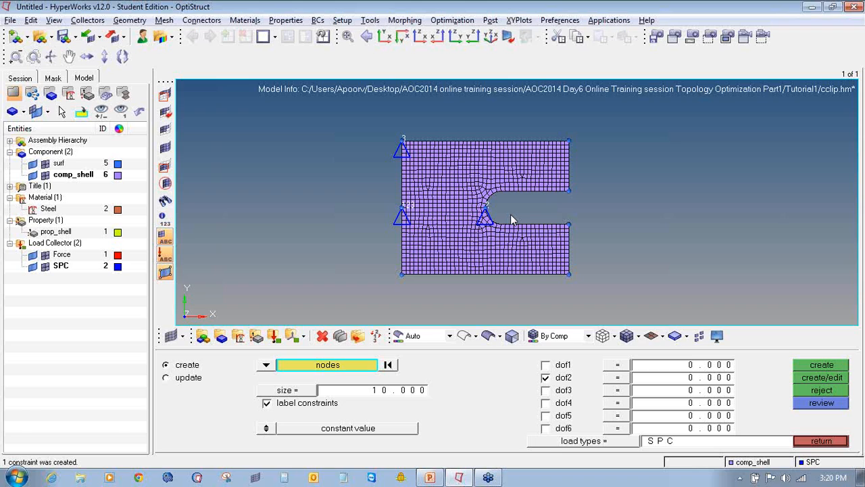
{"action": "left_click", "coordinate": [820, 441]}
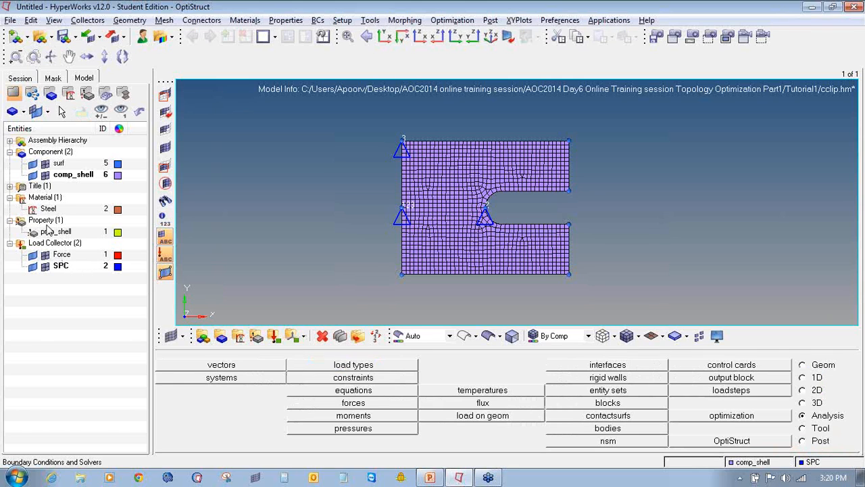
Step: Make the Force load collector current
{"action": "right_click", "coordinate": [61, 261]}
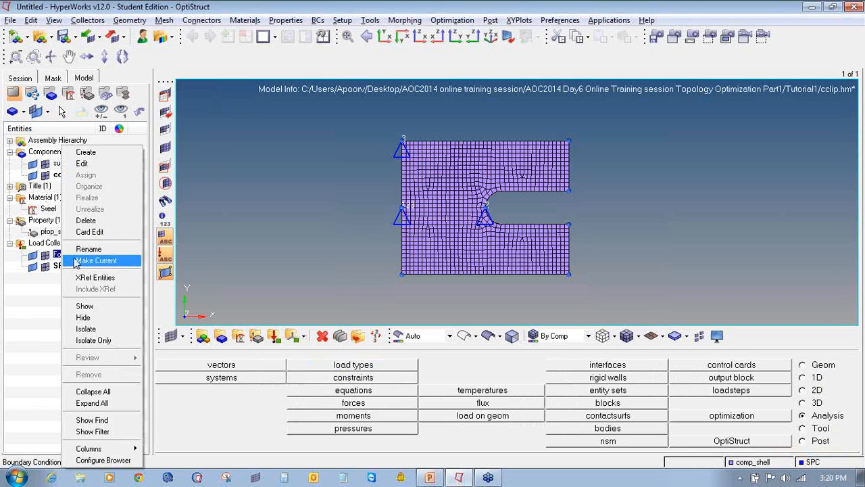
{"action": "left_click", "coordinate": [91, 263]}
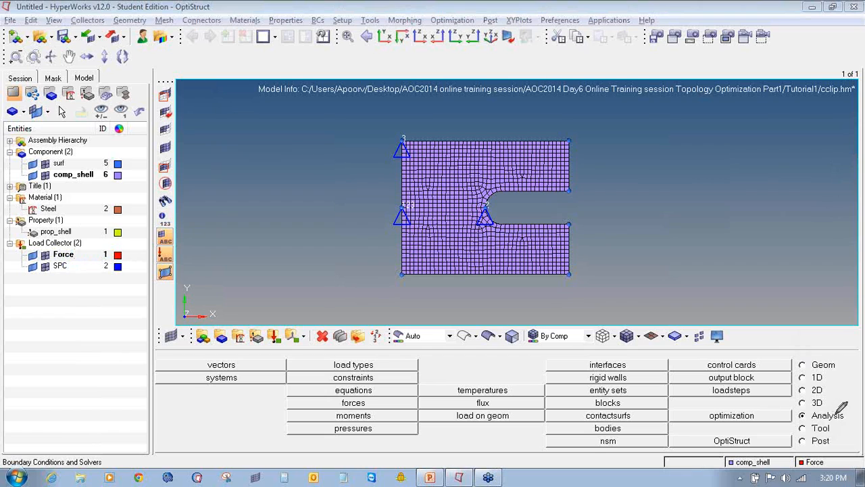
{"action": "mouse_move", "coordinate": [811, 420]}
{"action": "left_mouse_down"}
{"action": "mouse_move", "coordinate": [848, 408]}
{"action": "mouse_move", "coordinate": [833, 402]}
{"action": "left_mouse_up"}
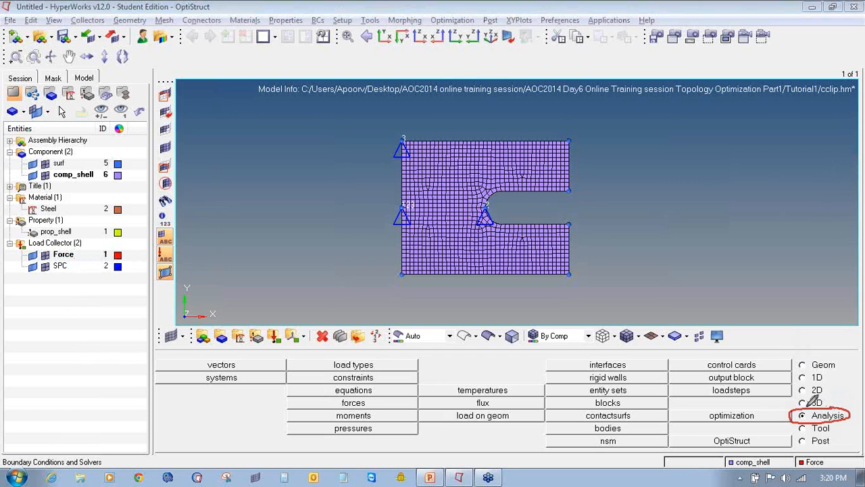
{"action": "mouse_move", "coordinate": [352, 395]}
{"action": "left_mouse_down"}
{"action": "mouse_move", "coordinate": [335, 404]}
{"action": "mouse_move", "coordinate": [382, 402]}
{"action": "mouse_move", "coordinate": [275, 408]}
{"action": "left_mouse_up"}
{"action": "right_click", "coordinate": [433, 300]}
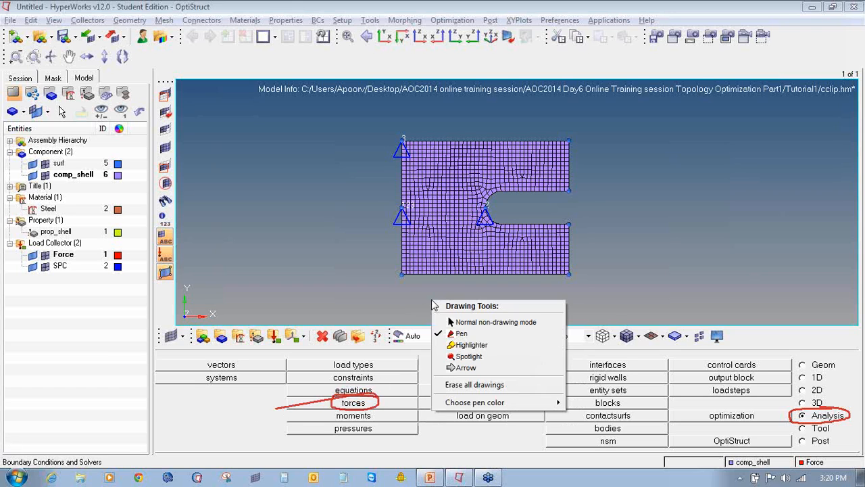
{"action": "left_click", "coordinate": [473, 385]}
Step: Create a force of magnitude 1000 along the y-axis at the upper corner node of the slot opening
{"action": "left_click", "coordinate": [364, 403]}
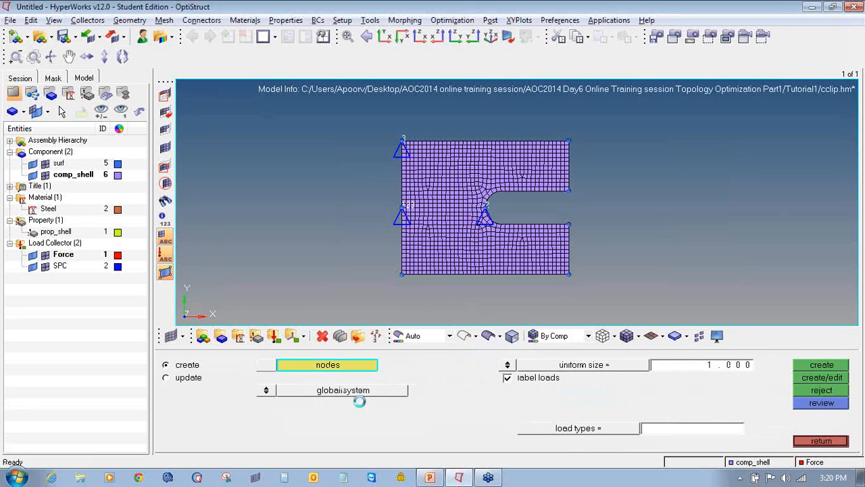
{"action": "left_click", "coordinate": [568, 191]}
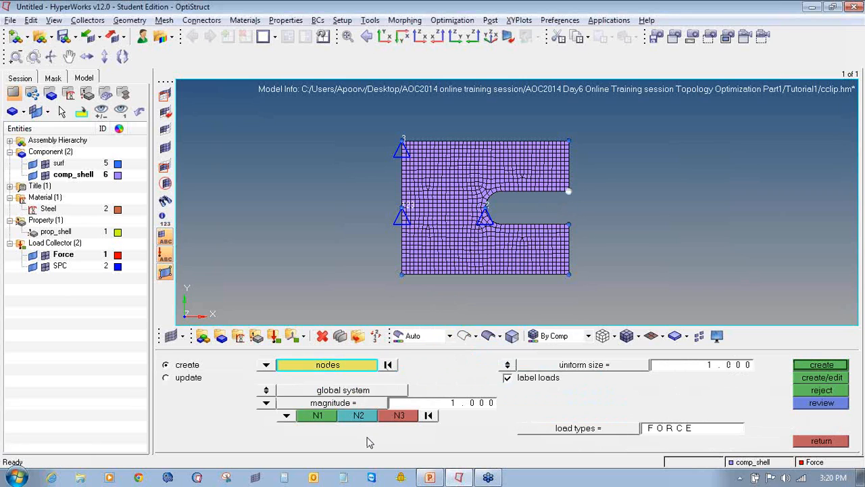
{"action": "left_click", "coordinate": [457, 404]}
{"action": "type", "text": "1000"}
{"action": "left_click", "coordinate": [287, 415]}
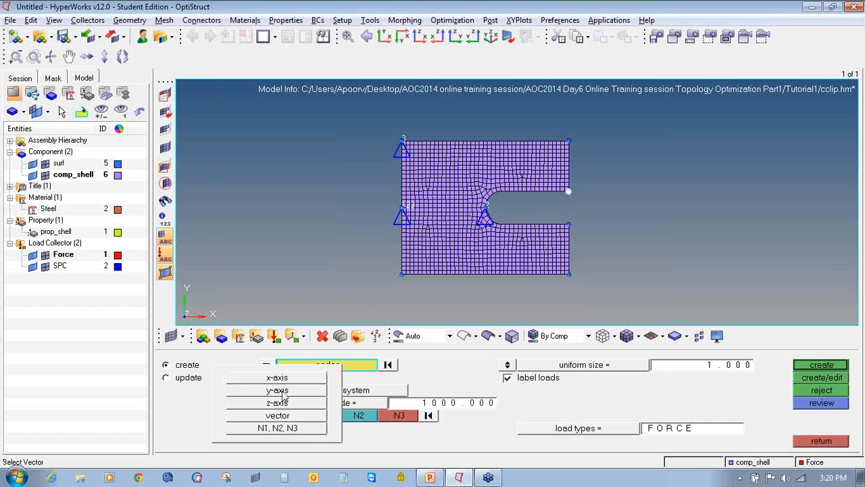
{"action": "left_click", "coordinate": [277, 390]}
{"action": "left_click", "coordinate": [812, 367]}
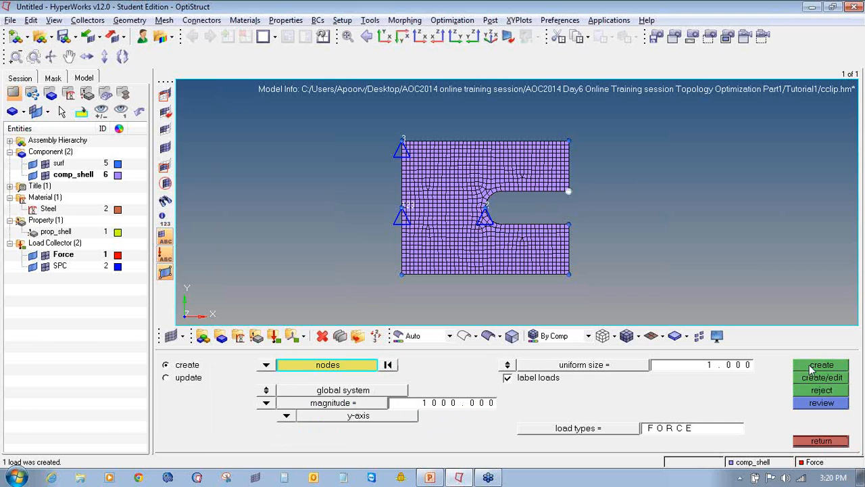
Step: Try uniform load display sizes of 100 and 10
{"action": "left_click", "coordinate": [725, 371]}
{"action": "type", "text": "100"}
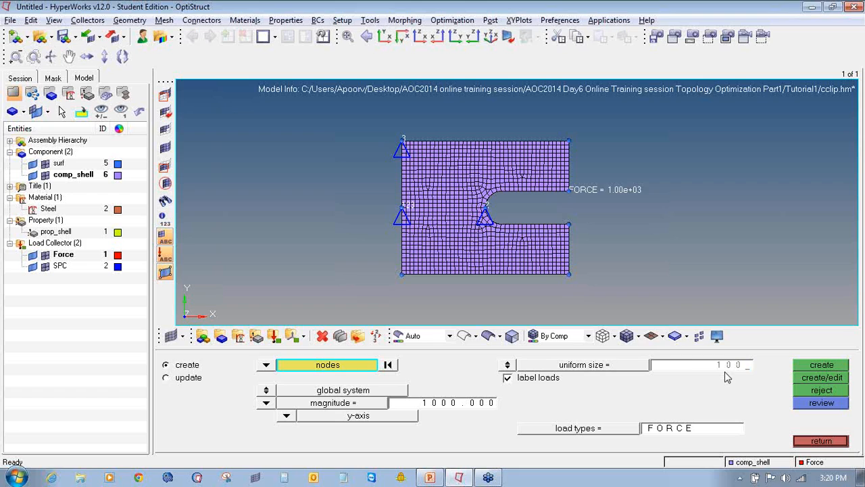
{"action": "key", "text": "Return"}
{"action": "left_click", "coordinate": [728, 373]}
{"action": "type", "text": "10"}
{"action": "key", "text": "Return"}
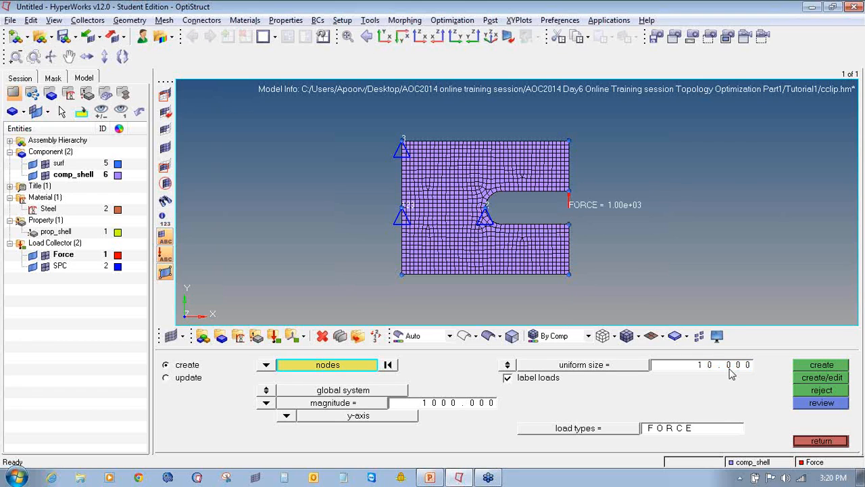
Step: Set the uniform display size of the force arrows to 7
{"action": "left_click", "coordinate": [736, 368]}
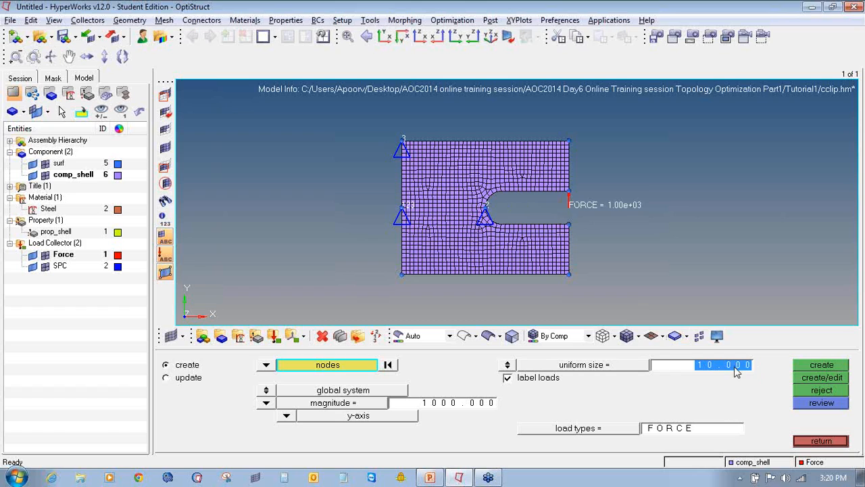
{"action": "type", "text": "7"}
{"action": "key", "text": "Return"}
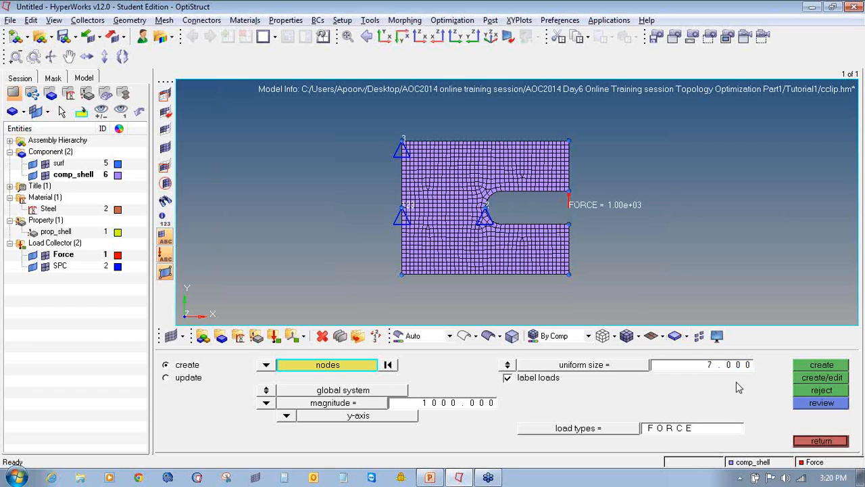
Step: Create a force of magnitude -1000 along the y-axis at the lower corner node of the slot opening, and leave the forces command
{"action": "left_click", "coordinate": [569, 224]}
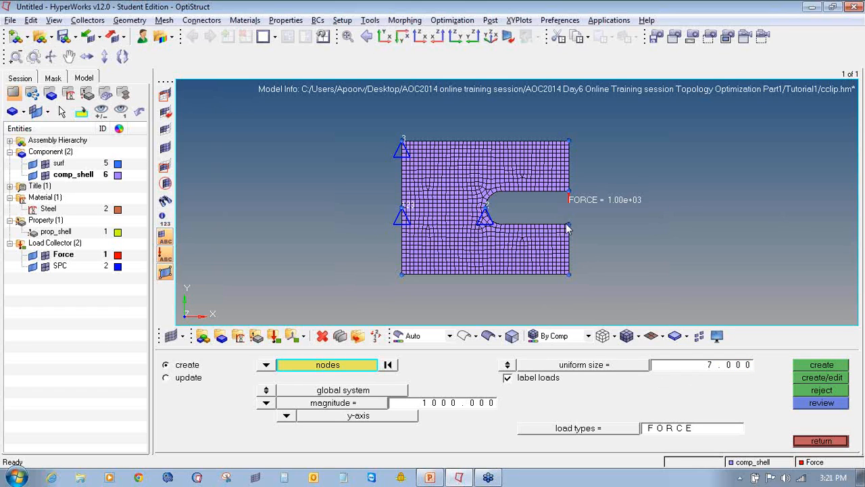
{"action": "left_click", "coordinate": [445, 404]}
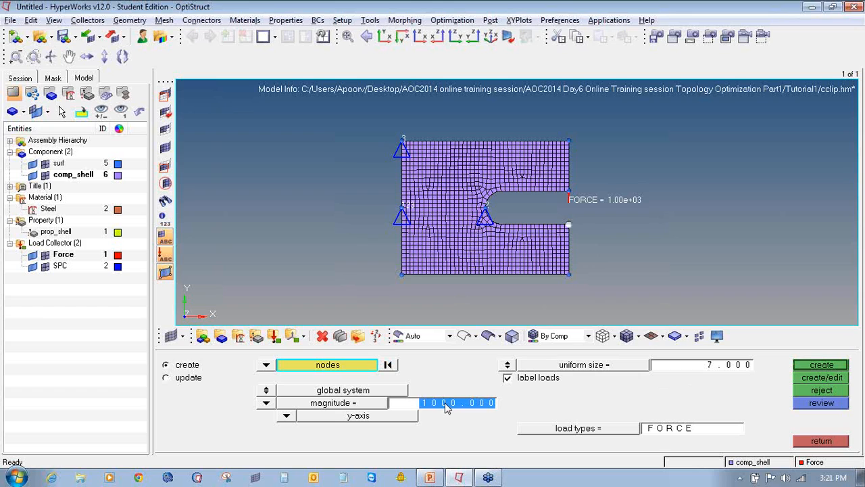
{"action": "key", "text": "Left"}
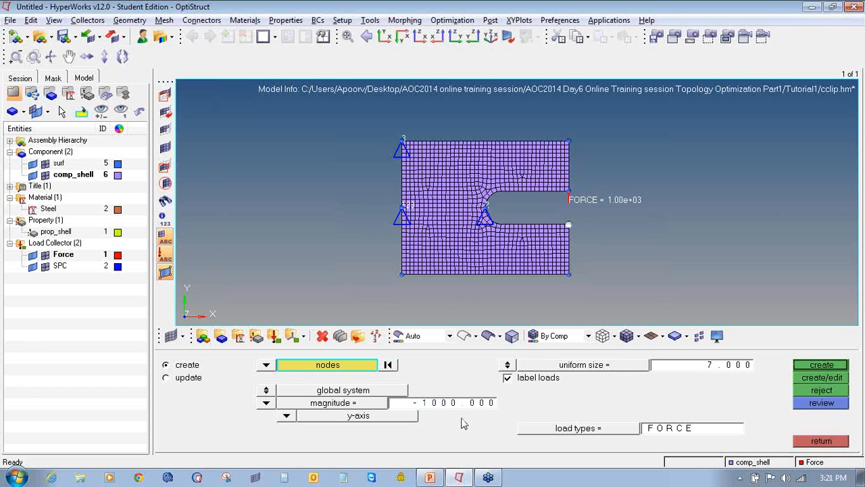
{"action": "left_click", "coordinate": [805, 367]}
{"action": "scroll", "coordinate": [592, 210], "scroll_direction": "up", "scroll_amount": 3}
{"action": "scroll", "coordinate": [592, 212], "scroll_direction": "up", "scroll_amount": 2}
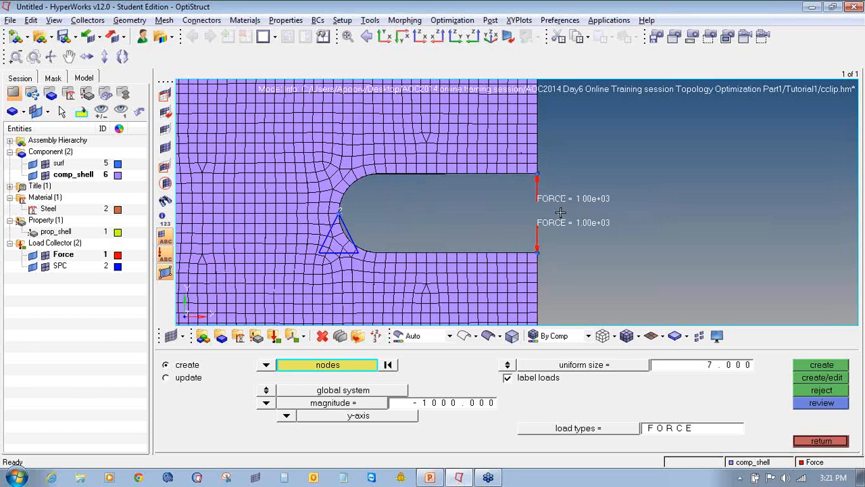
{"action": "scroll", "coordinate": [561, 212], "scroll_direction": "down", "scroll_amount": 6}
{"action": "scroll", "coordinate": [556, 203], "scroll_direction": "up", "scroll_amount": 3}
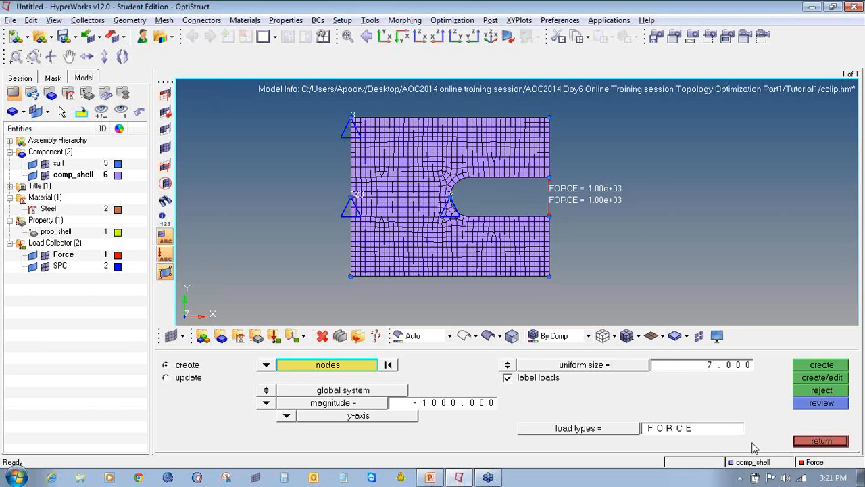
{"action": "left_click", "coordinate": [816, 443]}
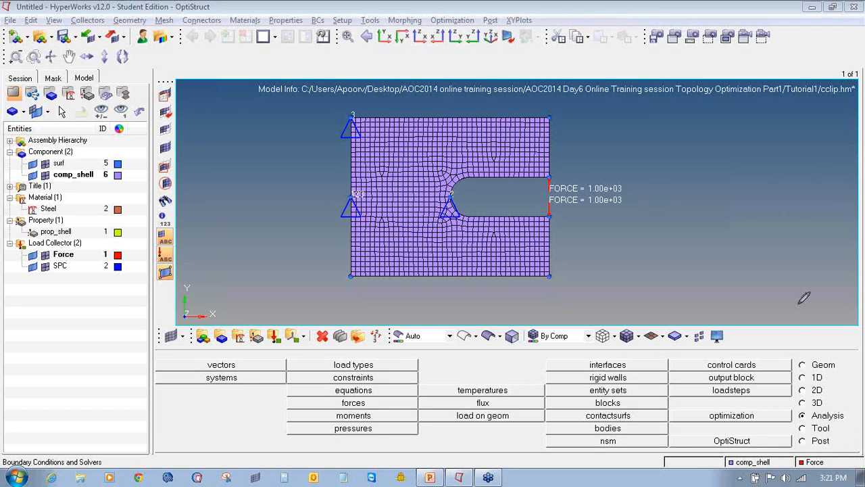
{"action": "mouse_move", "coordinate": [802, 407]}
{"action": "left_mouse_down"}
{"action": "mouse_move", "coordinate": [798, 415]}
{"action": "mouse_move", "coordinate": [828, 424]}
{"action": "mouse_move", "coordinate": [853, 414]}
{"action": "mouse_move", "coordinate": [844, 406]}
{"action": "left_mouse_up"}
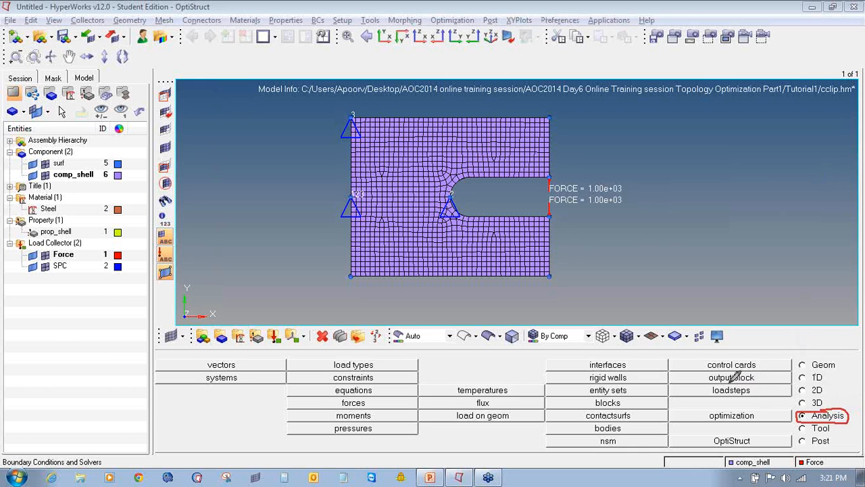
{"action": "mouse_move", "coordinate": [676, 388]}
{"action": "left_mouse_down"}
{"action": "mouse_move", "coordinate": [759, 395]}
{"action": "mouse_move", "coordinate": [757, 380]}
{"action": "mouse_move", "coordinate": [737, 383]}
{"action": "left_mouse_up"}
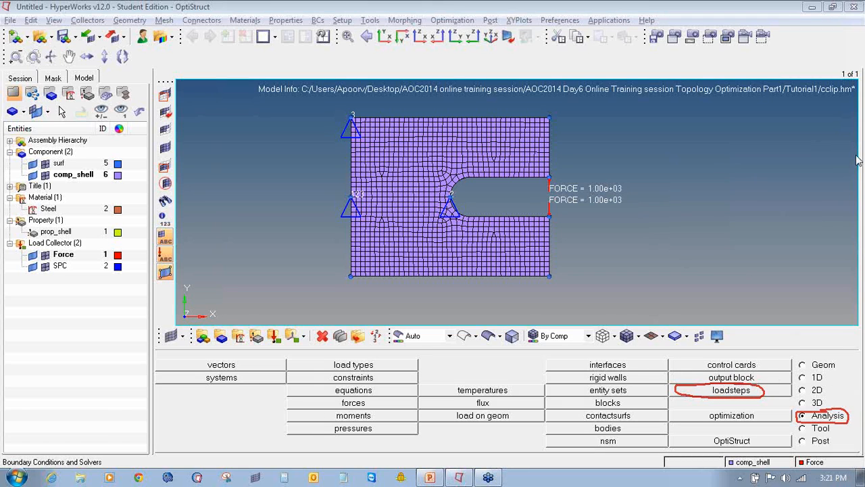
Step: Set up a new load step named "opposing force" with the type linear static
{"action": "left_click", "coordinate": [750, 390]}
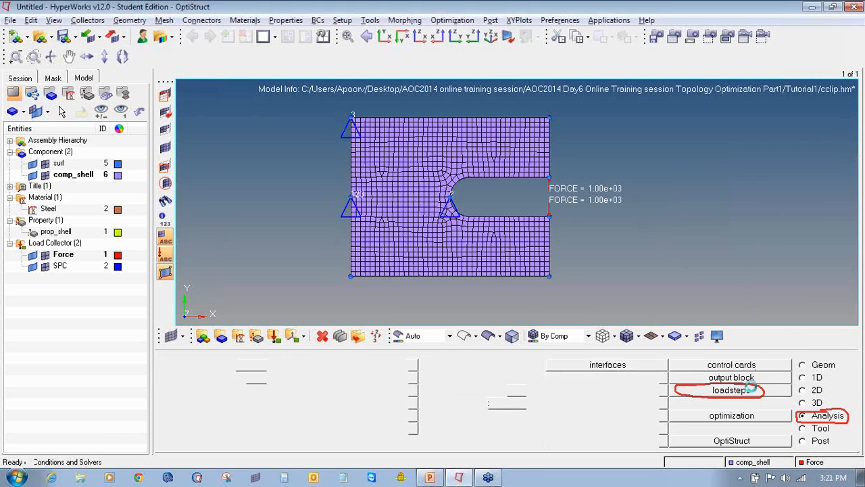
{"action": "left_click", "coordinate": [816, 221]}
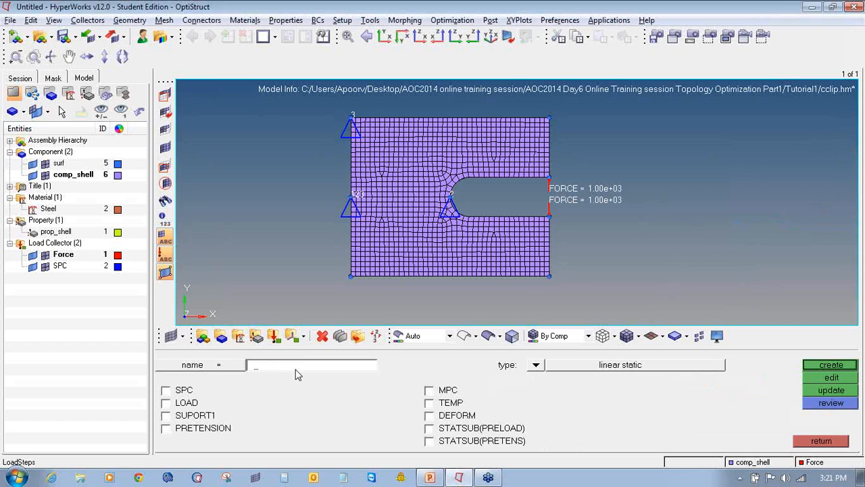
{"action": "type", "text": "opposing for"}
{"action": "left_click", "coordinate": [536, 365]}
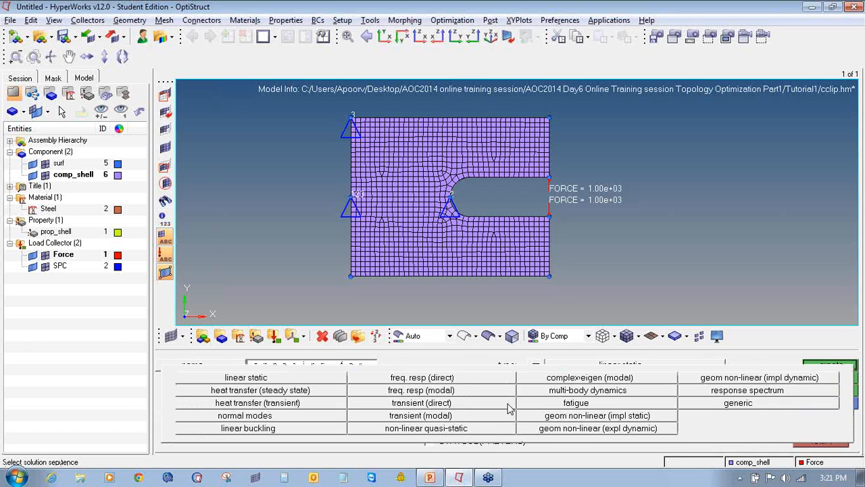
{"action": "left_click", "coordinate": [244, 378]}
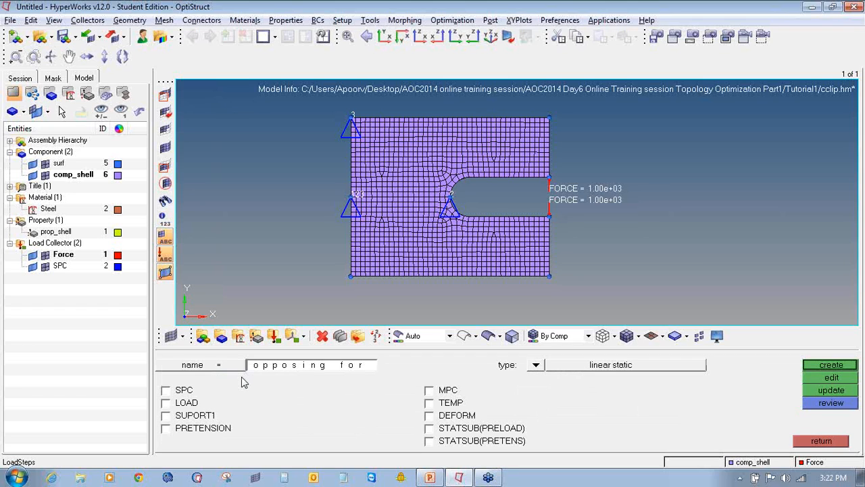
Step: Assign the SPC collector as SPC and the Force collector as LOAD, then create the load step and leave the command
{"action": "left_click", "coordinate": [189, 391]}
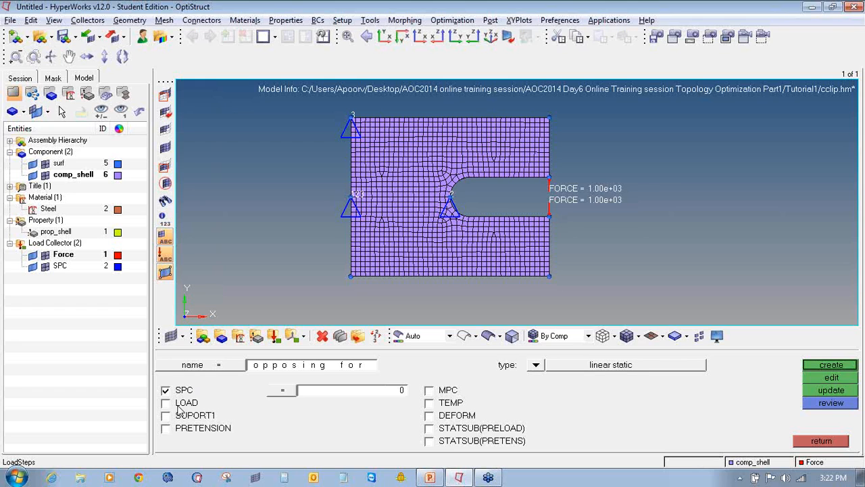
{"action": "left_click", "coordinate": [179, 404]}
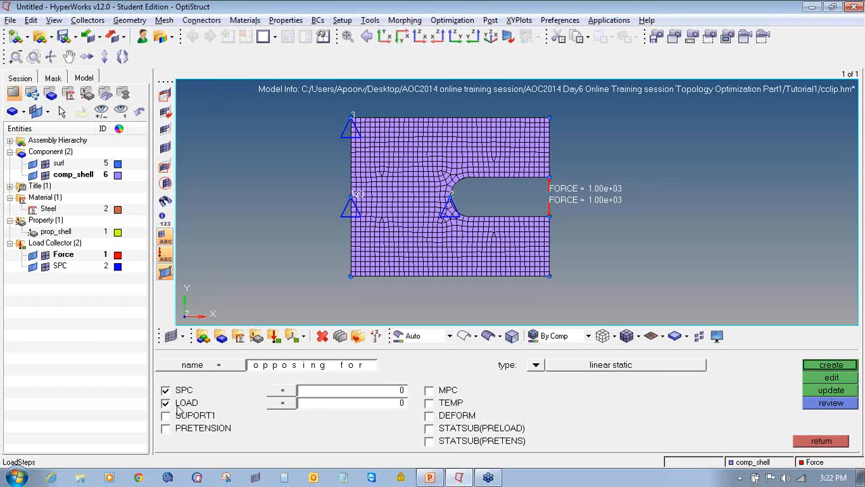
{"action": "left_click", "coordinate": [315, 390]}
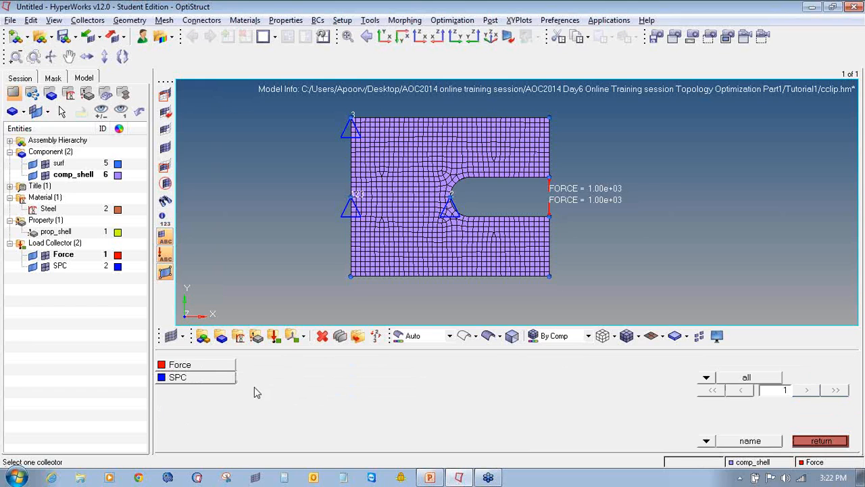
{"action": "left_click", "coordinate": [213, 379]}
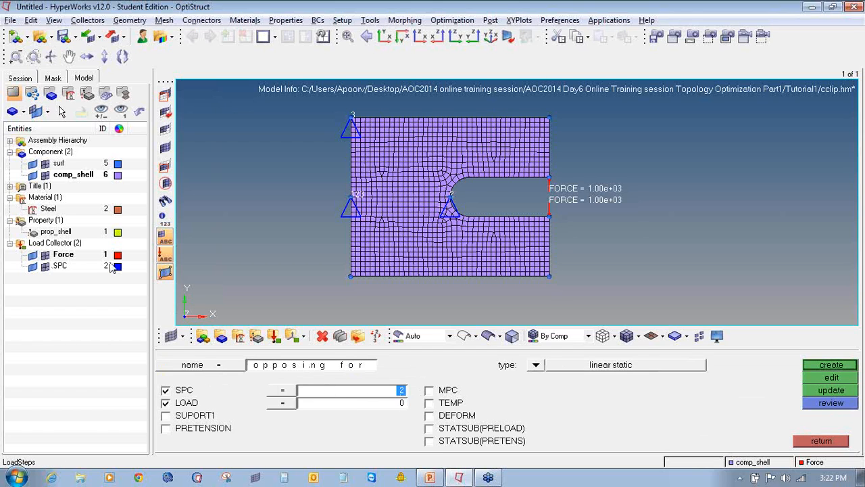
{"action": "left_click", "coordinate": [326, 406]}
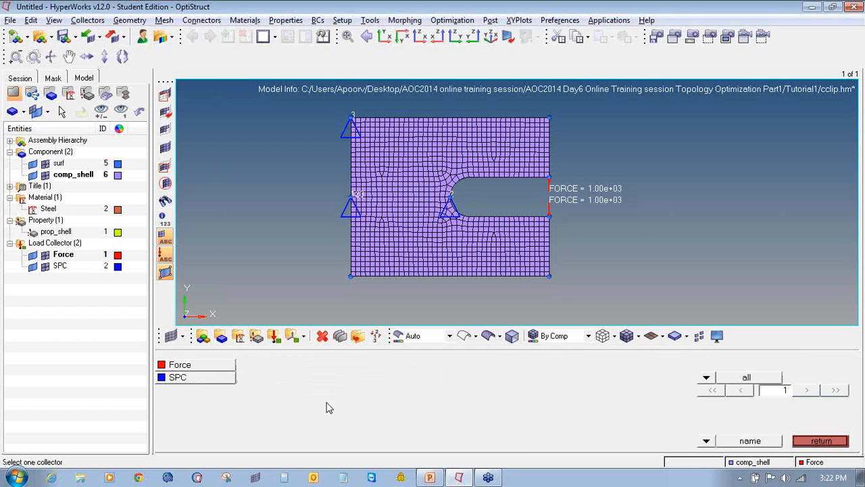
{"action": "left_click", "coordinate": [222, 369]}
{"action": "left_click", "coordinate": [396, 425]}
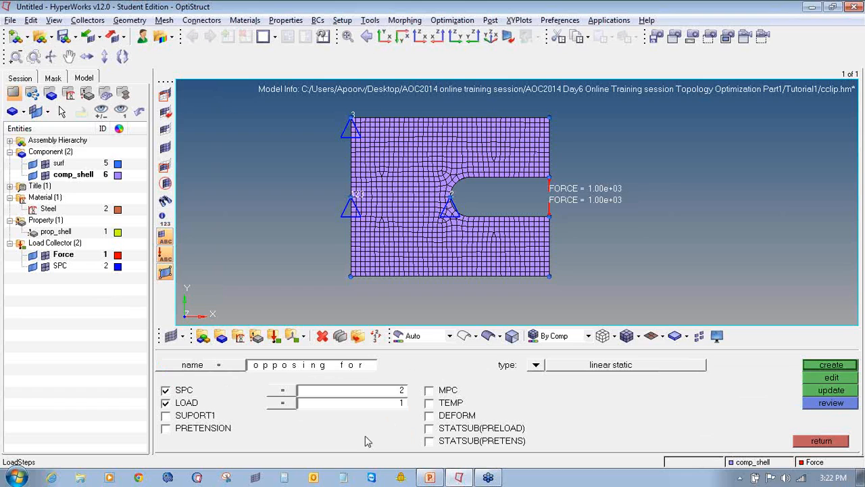
{"action": "left_click", "coordinate": [811, 366]}
{"action": "left_click", "coordinate": [10, 277]}
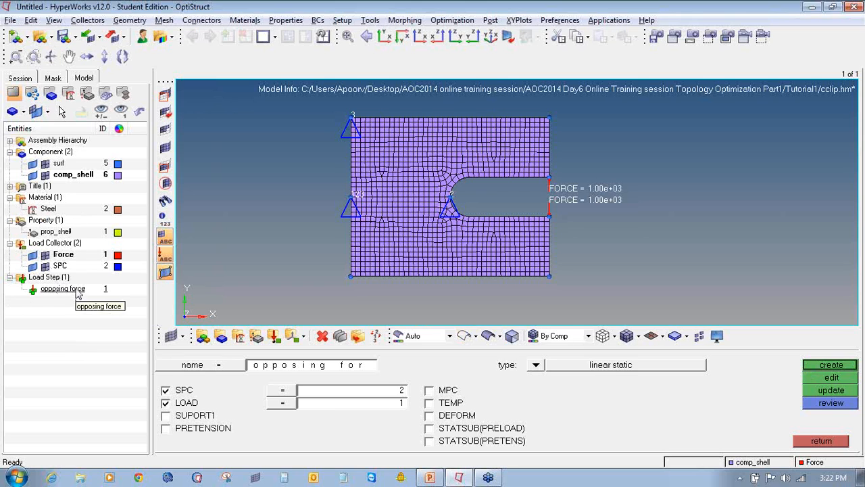
{"action": "left_click", "coordinate": [815, 441]}
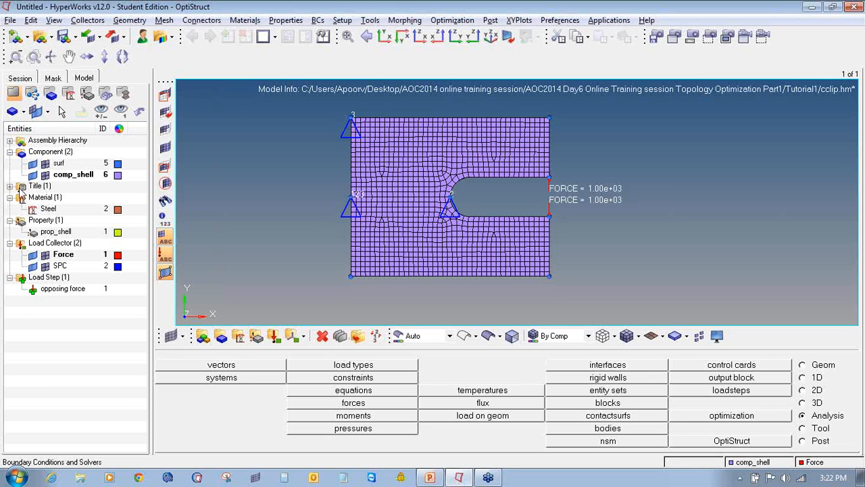
Step: Save the model as cclip in a new folder named "basic analysis" inside the Tutorial1 folder
{"action": "left_click", "coordinate": [11, 20]}
{"action": "mouse_move", "coordinate": [30, 36]}
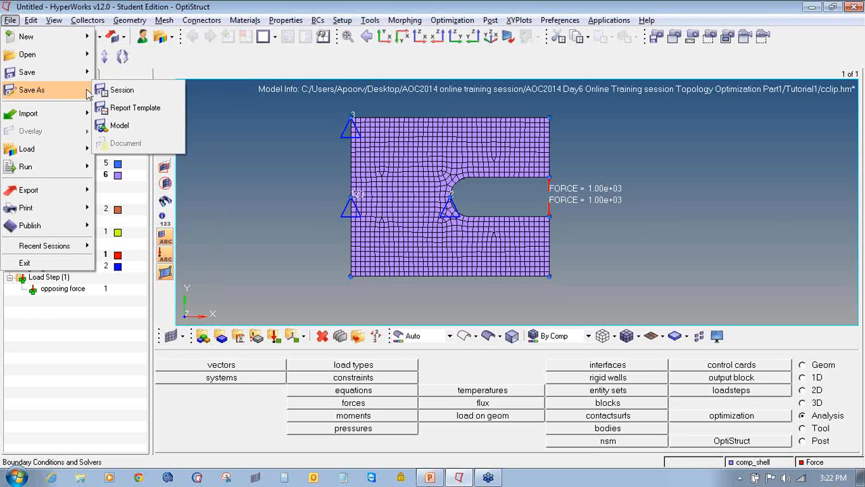
{"action": "left_click", "coordinate": [128, 69]}
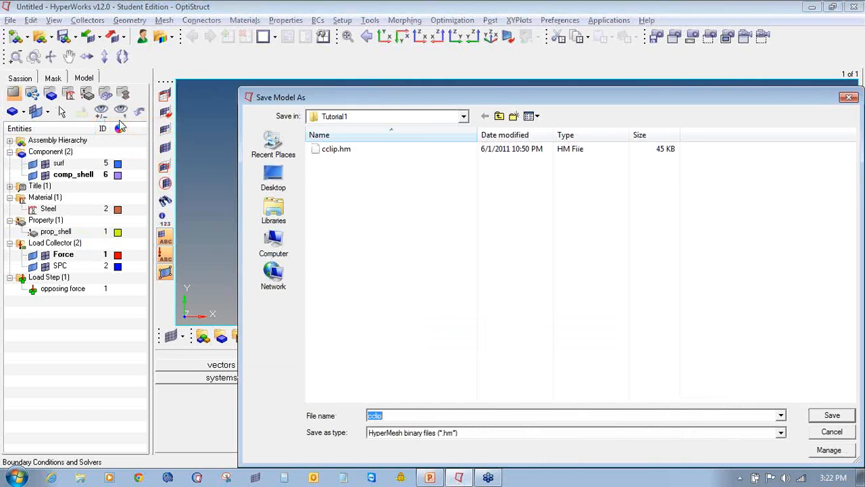
{"action": "left_click", "coordinate": [513, 116]}
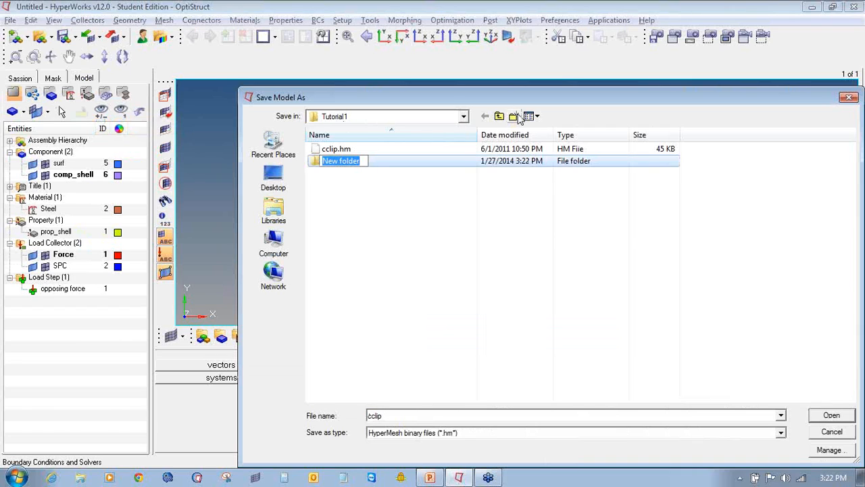
{"action": "type", "text": "base"}
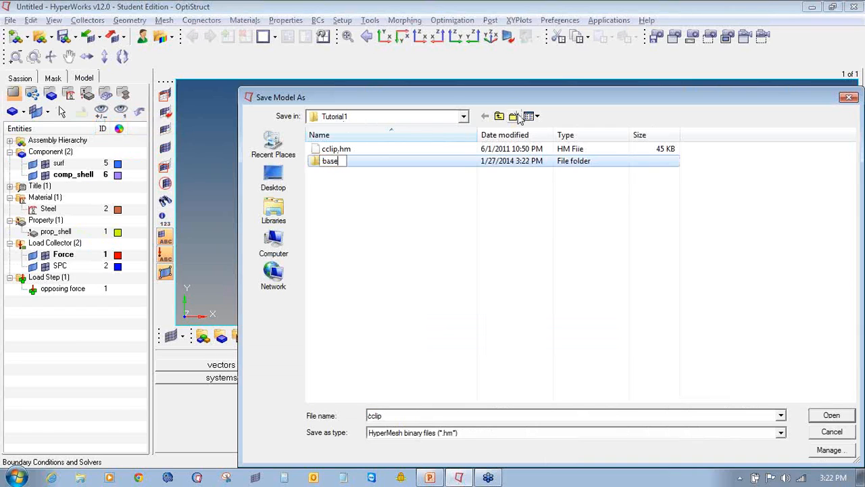
{"action": "key", "text": "BackSpace"}
{"action": "type", "text": "ic analysis"}
{"action": "key", "text": "Return"}
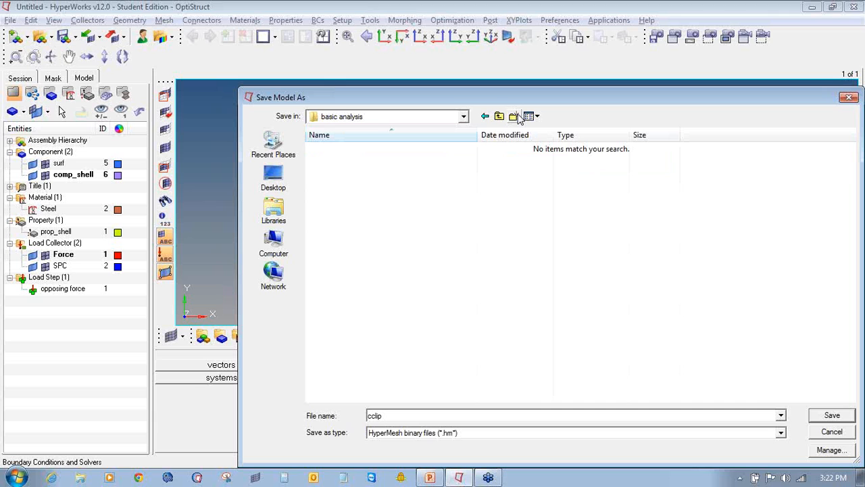
{"action": "left_click", "coordinate": [836, 431]}
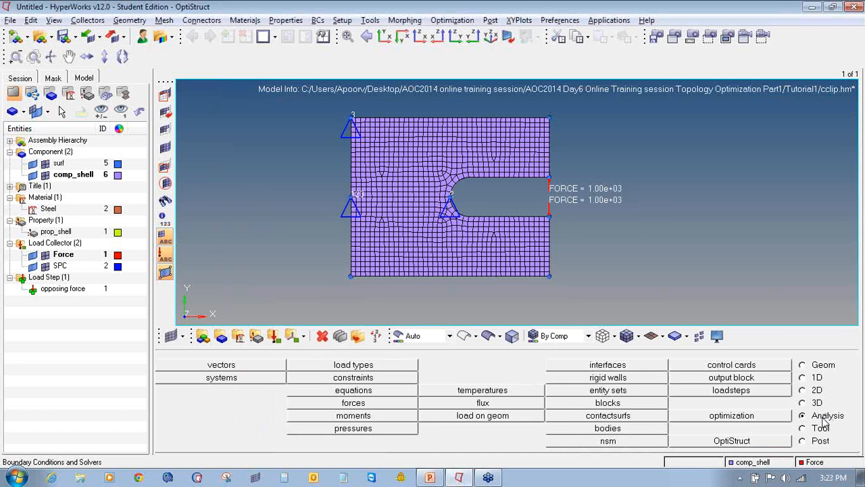
Step: Run OptiStruct on cclip.fem with export options set to all and run options set to analysis
{"action": "left_click", "coordinate": [747, 443]}
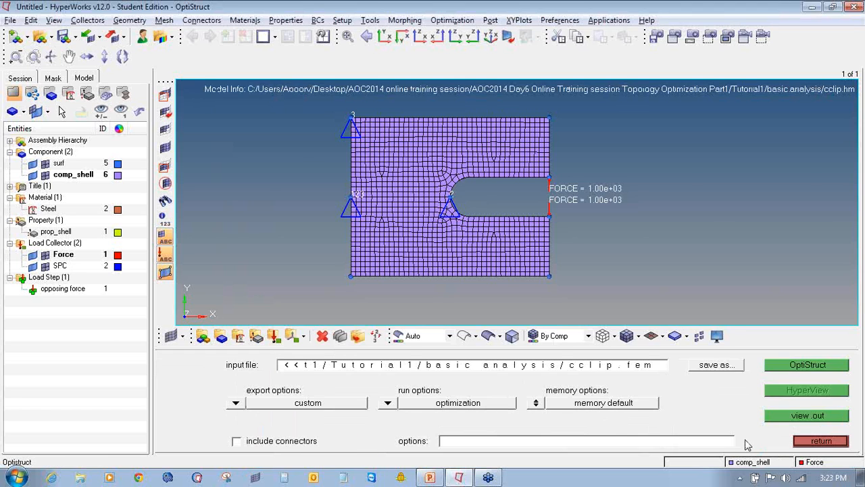
{"action": "left_click", "coordinate": [238, 405]}
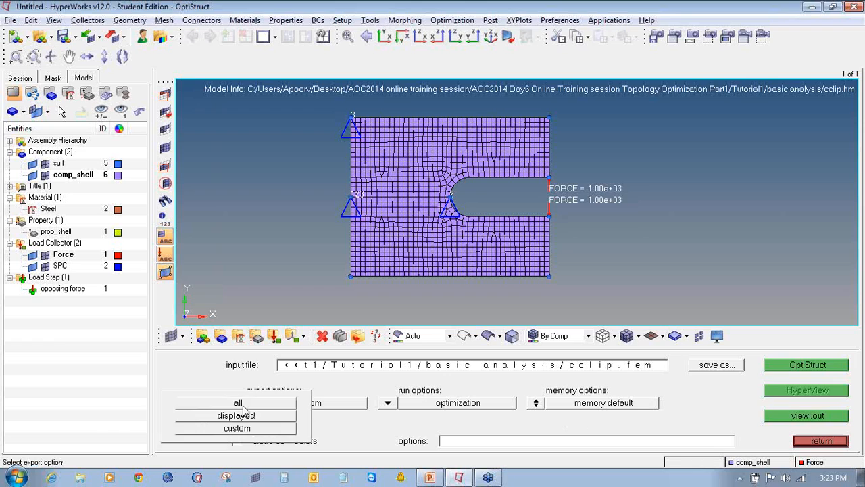
{"action": "left_click", "coordinate": [240, 403]}
{"action": "left_click", "coordinate": [388, 403]}
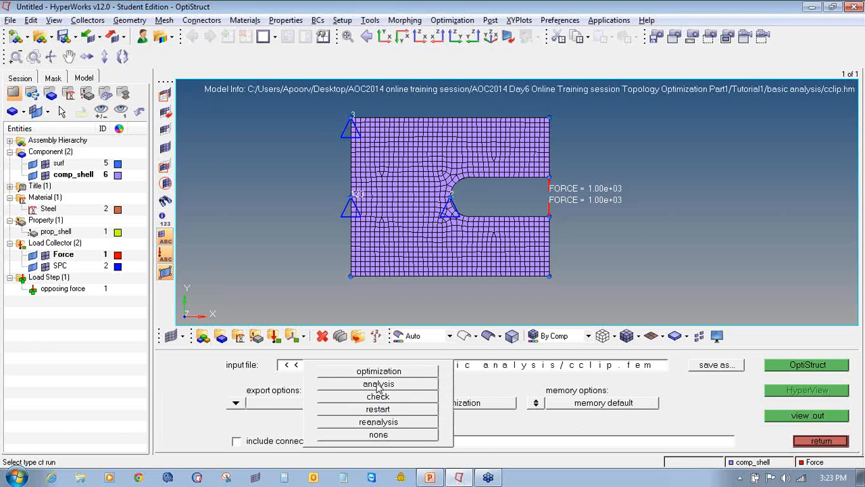
{"action": "left_click", "coordinate": [379, 384]}
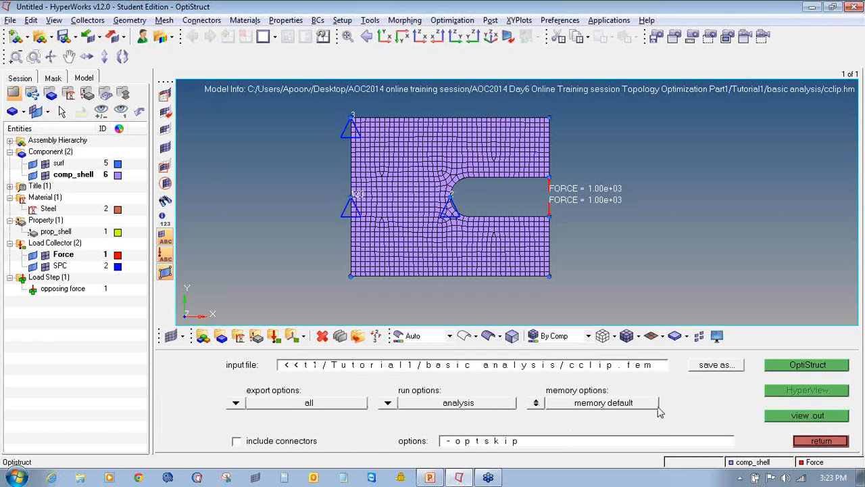
{"action": "left_click", "coordinate": [796, 365]}
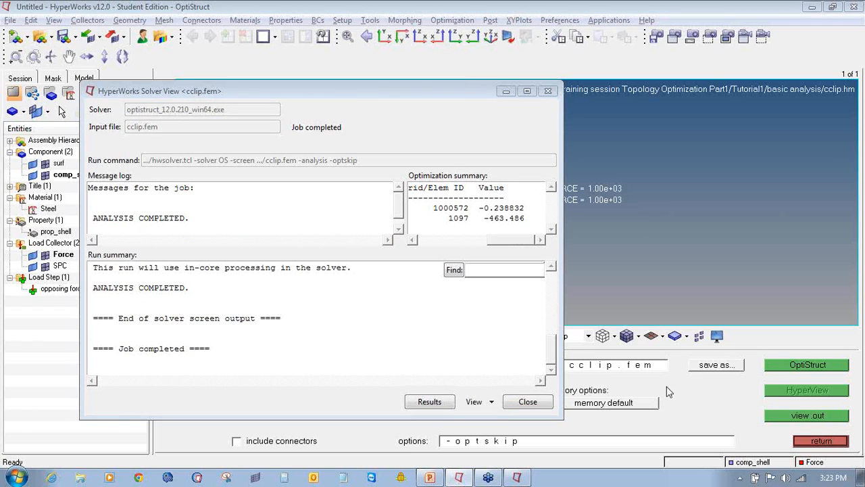
Step: Open the results of the completed run in HyperView and close the message log
{"action": "left_click", "coordinate": [423, 400]}
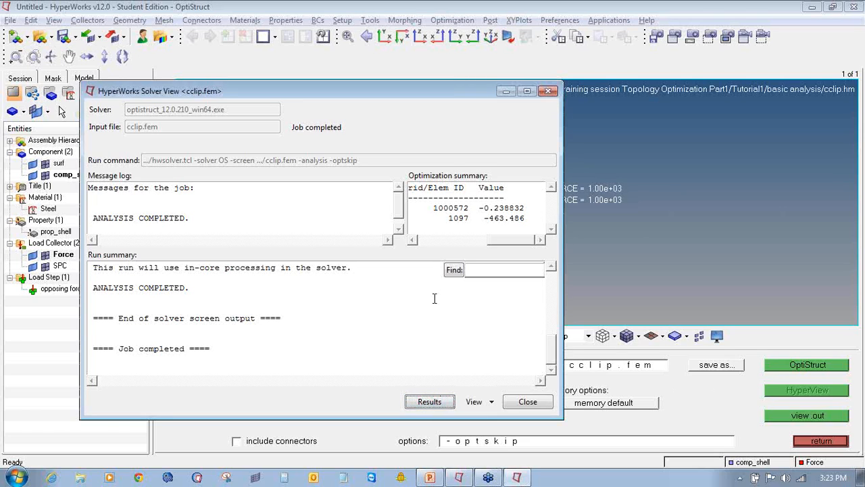
{"action": "left_click", "coordinate": [429, 400]}
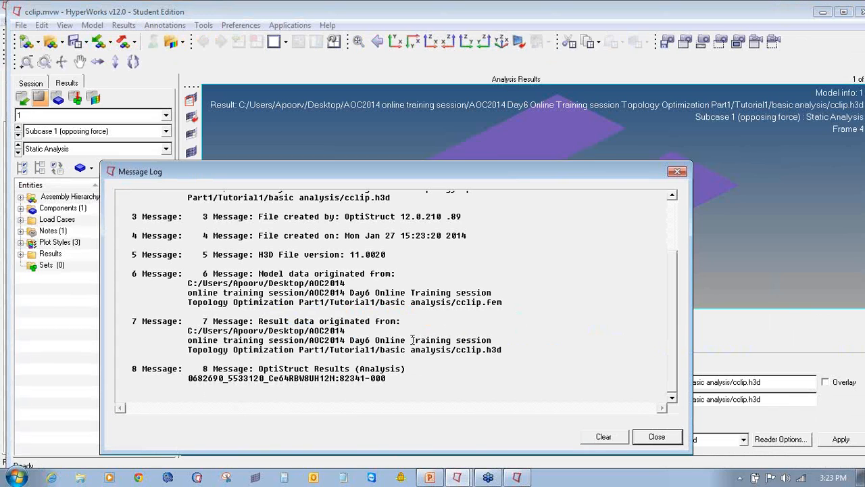
{"action": "left_click", "coordinate": [677, 171]}
Step: Show the result model in the XY plane view and maximize the results window
{"action": "left_click", "coordinate": [394, 45]}
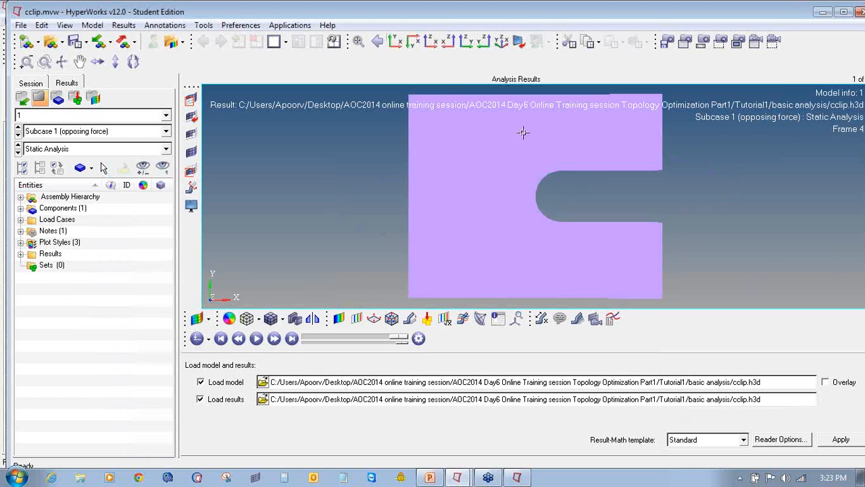
{"action": "scroll", "coordinate": [548, 167], "scroll_direction": "down", "scroll_amount": 3, "text": "ctrl"}
{"action": "right_click_drag", "start_coordinate": [548, 167], "coordinate": [512, 186], "text": "ctrl"}
{"action": "scroll", "coordinate": [511, 186], "scroll_direction": "up", "scroll_amount": 1}
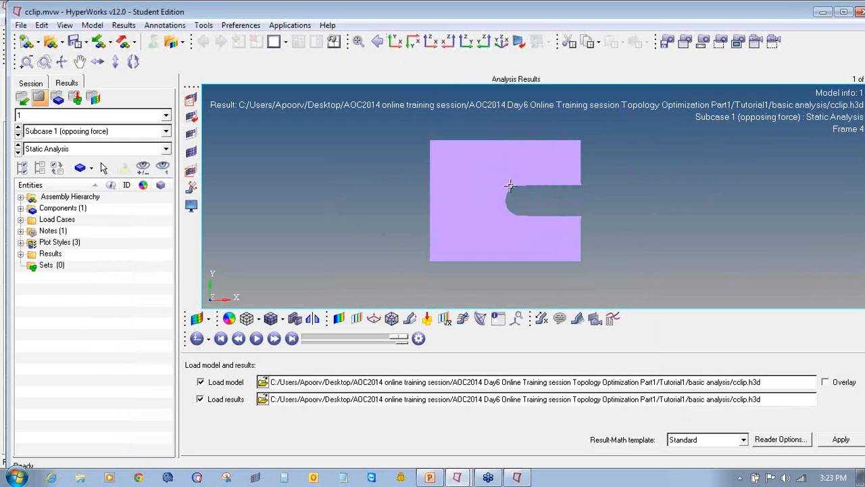
{"action": "scroll", "coordinate": [510, 185], "scroll_direction": "up", "scroll_amount": 1}
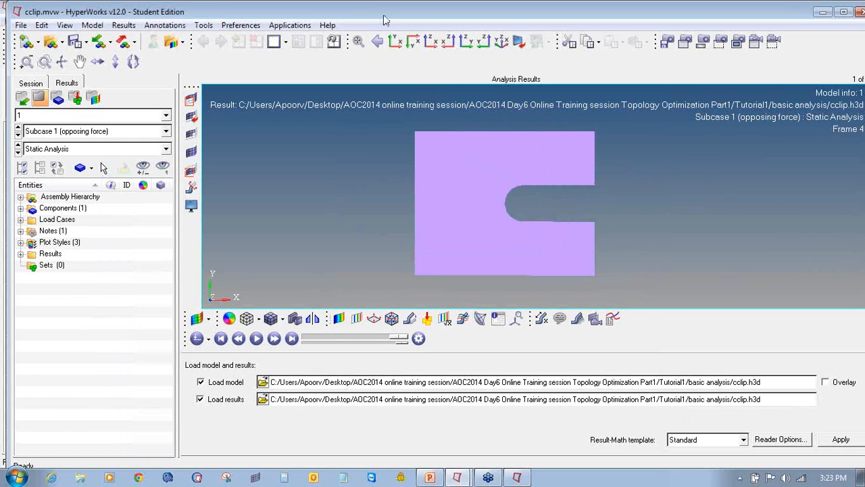
{"action": "double_click", "coordinate": [383, 13]}
Step: Plot a contour of the displacement magnitude on the model, with the value filter mode kept at None
{"action": "left_click", "coordinate": [338, 319]}
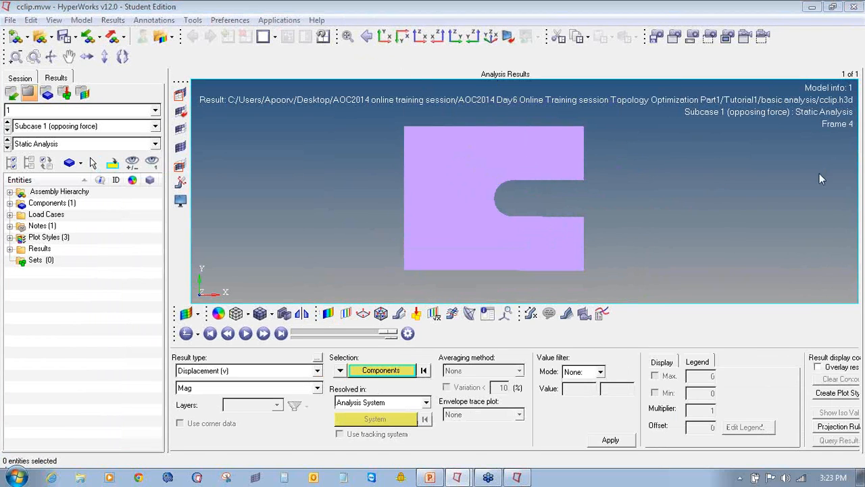
{"action": "mouse_move", "coordinate": [336, 301]}
{"action": "left_mouse_down"}
{"action": "mouse_move", "coordinate": [318, 319]}
{"action": "mouse_move", "coordinate": [339, 298]}
{"action": "left_mouse_up"}
{"action": "right_click", "coordinate": [332, 200]}
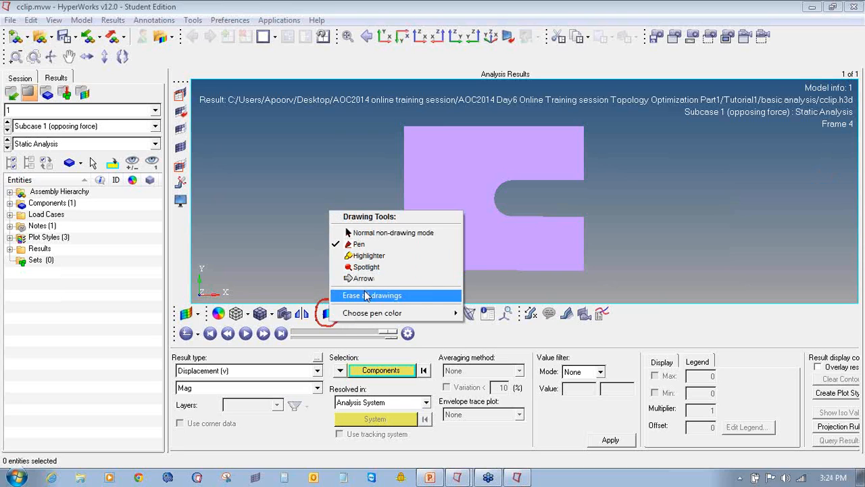
{"action": "left_click", "coordinate": [365, 296]}
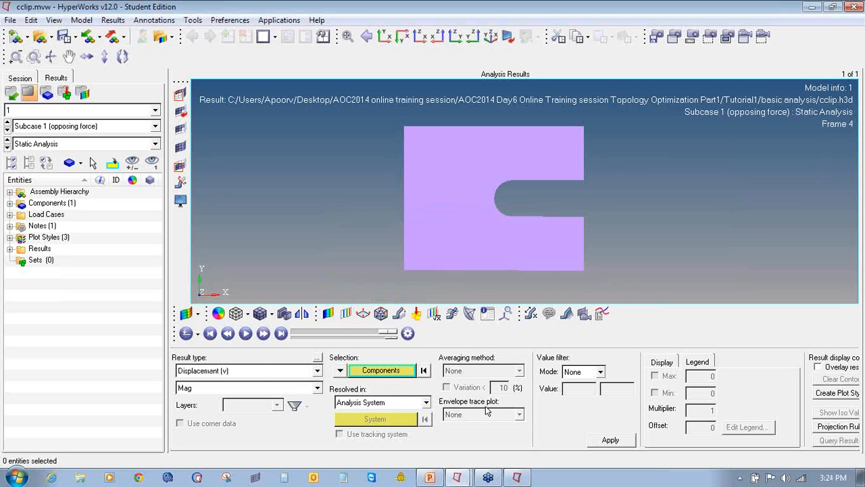
{"action": "left_click", "coordinate": [593, 439]}
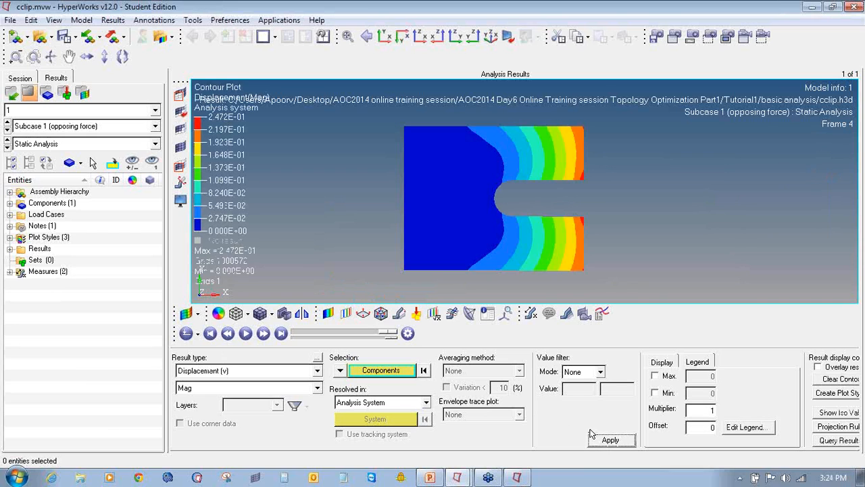
{"action": "left_click", "coordinate": [580, 373]}
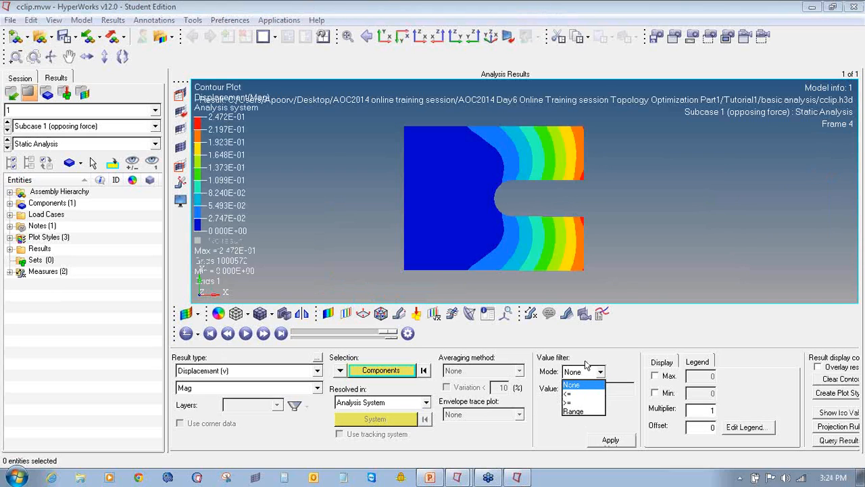
{"action": "left_click", "coordinate": [626, 367]}
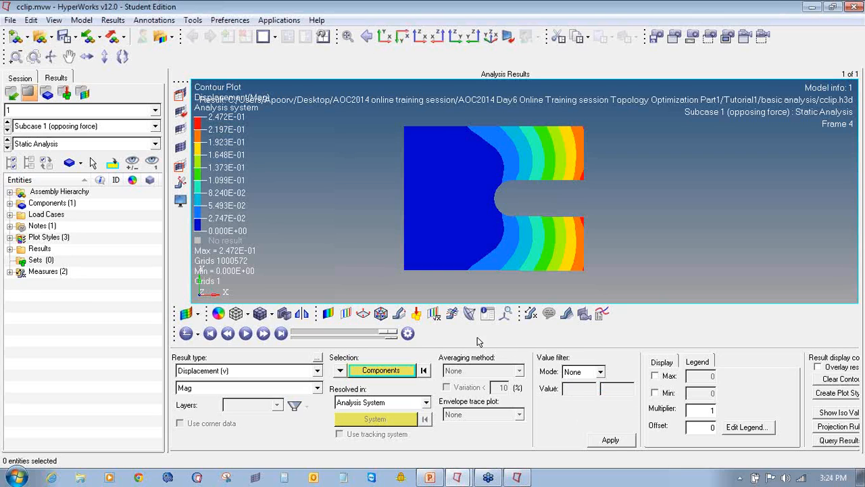
Step: Display the Static MinMax Result measure on the contour with only its maximum enabled
{"action": "left_click", "coordinate": [532, 314]}
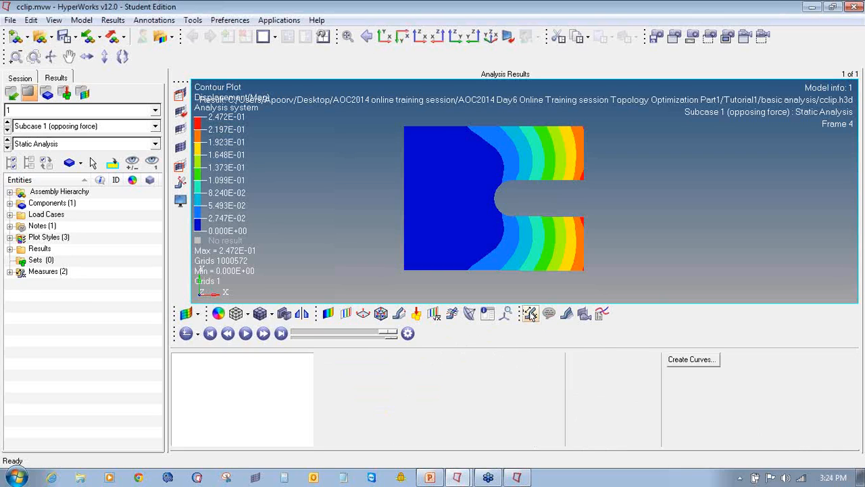
{"action": "left_click", "coordinate": [215, 376]}
{"action": "left_click", "coordinate": [179, 374]}
{"action": "left_click", "coordinate": [327, 392]}
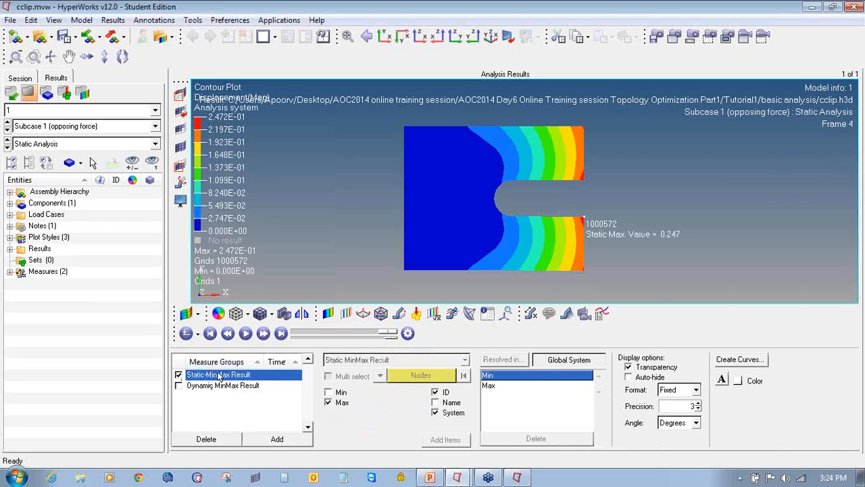
{"action": "left_click", "coordinate": [328, 393]}
{"action": "left_click", "coordinate": [329, 393]}
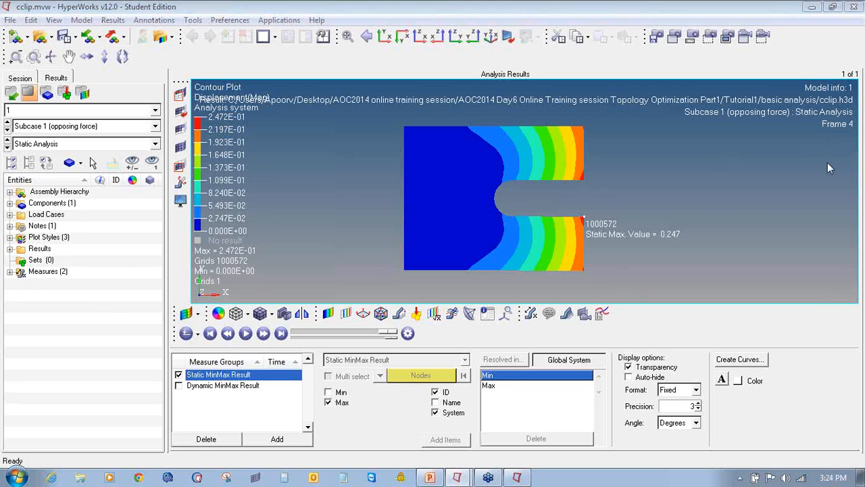
{"action": "mouse_move", "coordinate": [544, 302]}
{"action": "left_mouse_down"}
{"action": "mouse_move", "coordinate": [526, 303]}
{"action": "mouse_move", "coordinate": [545, 319]}
{"action": "mouse_move", "coordinate": [539, 300]}
{"action": "left_mouse_up"}
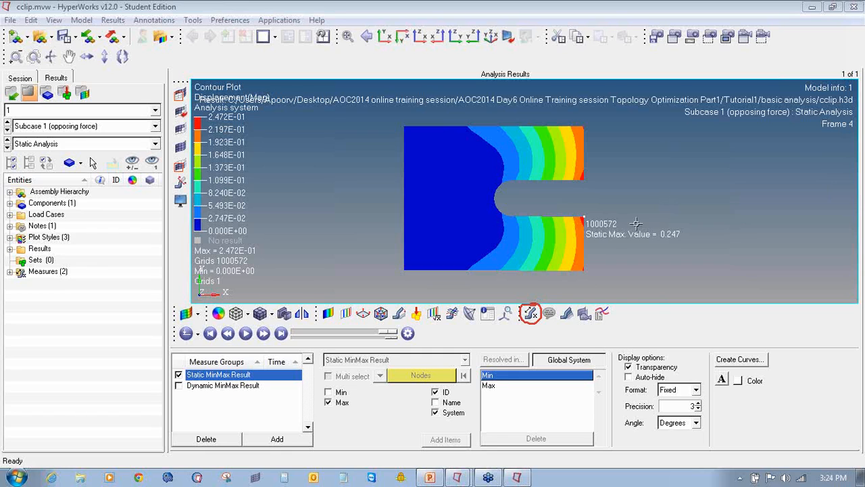
Step: Show the undeformed shape as Edges and set the uniform deformation scale factor to 10
{"action": "left_click", "coordinate": [398, 315]}
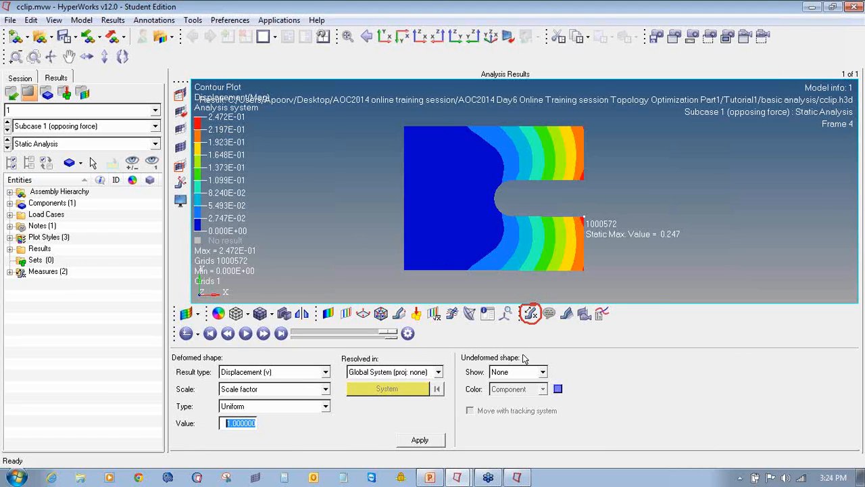
{"action": "left_click", "coordinate": [534, 371]}
{"action": "left_click", "coordinate": [517, 391]}
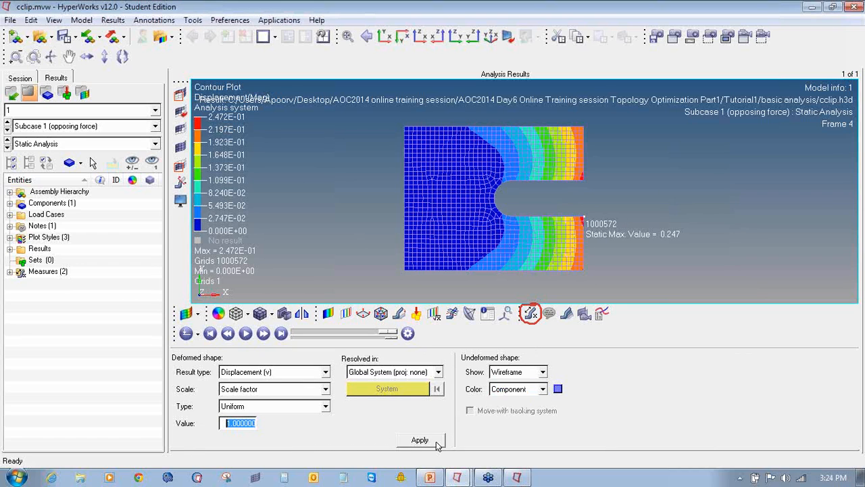
{"action": "left_click", "coordinate": [517, 372]}
{"action": "left_click", "coordinate": [513, 402]}
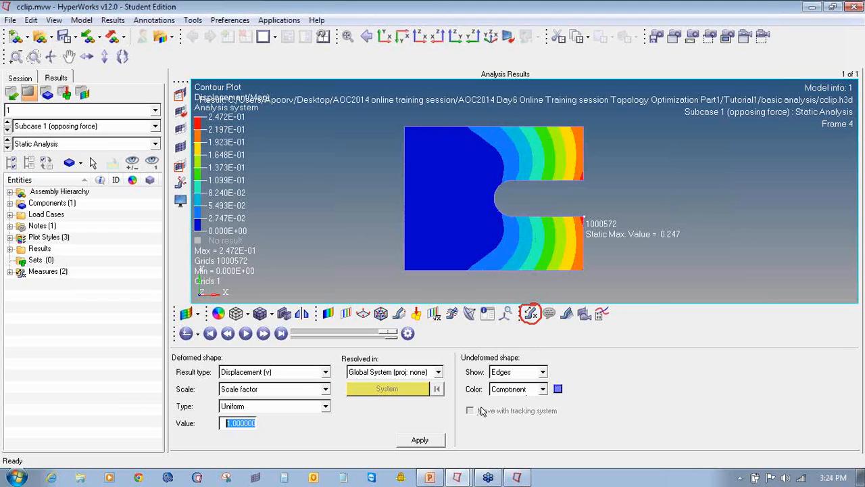
{"action": "type", "text": "10"}
{"action": "key", "text": "Return"}
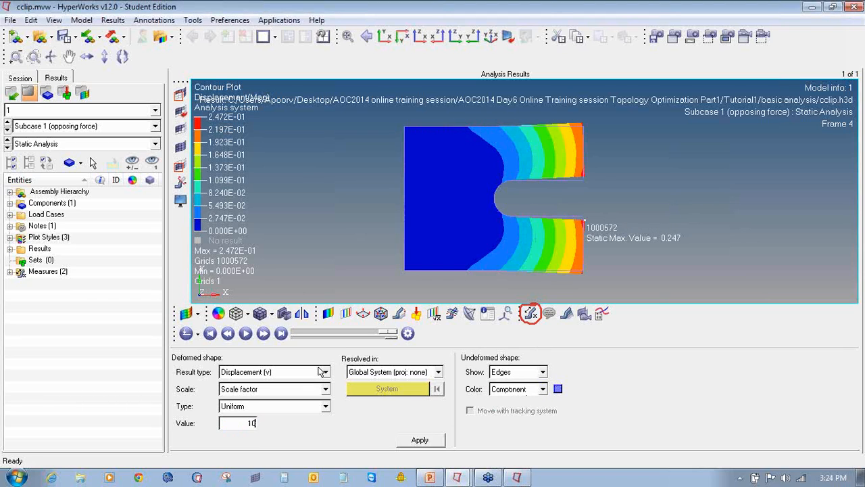
Step: Set the undeformed shape's color to Mesh and inspect the displaced corners at the slot's open end
{"action": "left_click", "coordinate": [540, 390]}
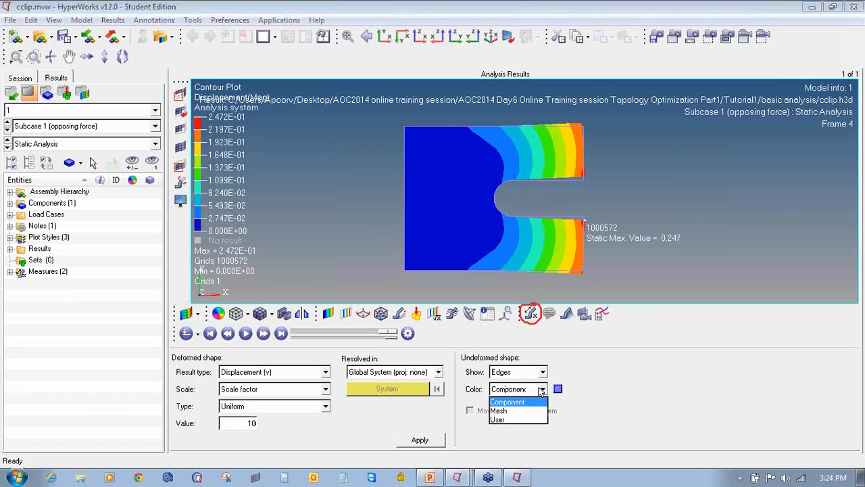
{"action": "left_click", "coordinate": [508, 408]}
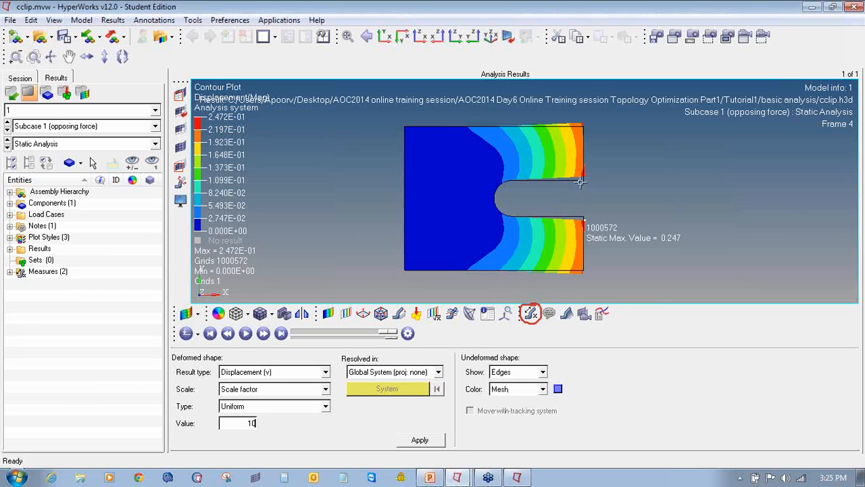
{"action": "right_click_drag", "start_coordinate": [590, 174], "coordinate": [586, 187], "text": "ctrl"}
{"action": "scroll", "coordinate": [586, 188], "scroll_direction": "up", "scroll_amount": 1}
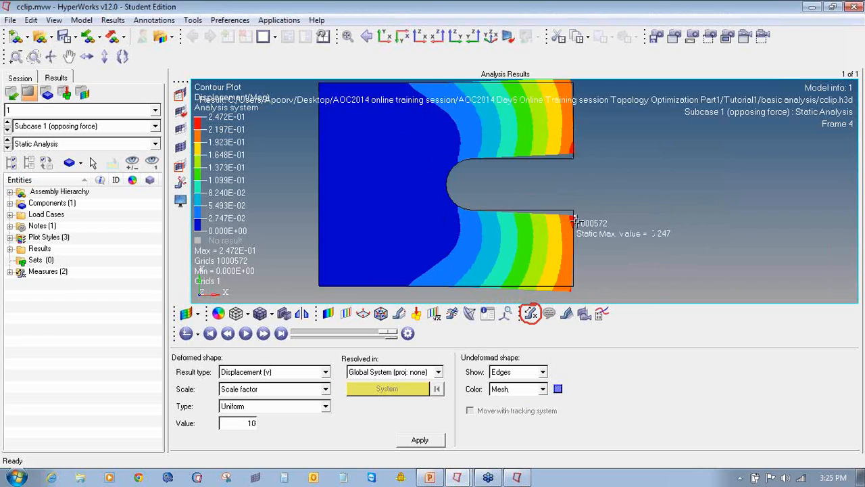
{"action": "scroll", "coordinate": [576, 195], "scroll_direction": "up", "scroll_amount": 2}
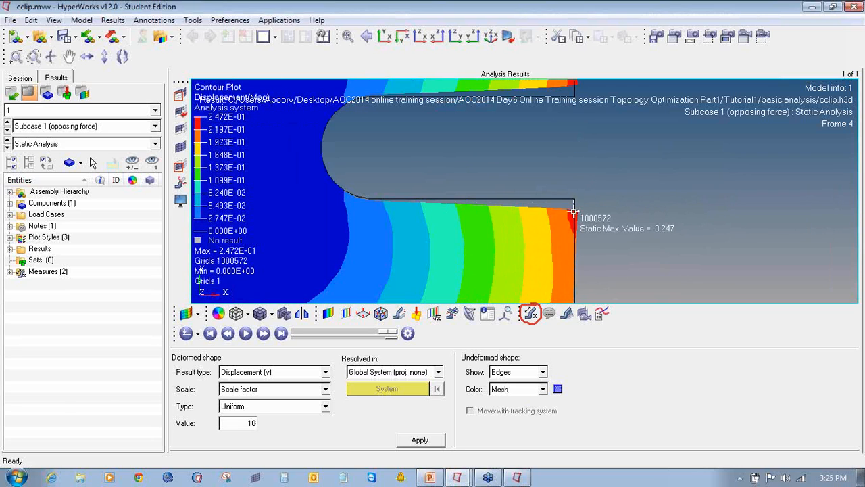
{"action": "scroll", "coordinate": [578, 217], "scroll_direction": "down", "scroll_amount": 3}
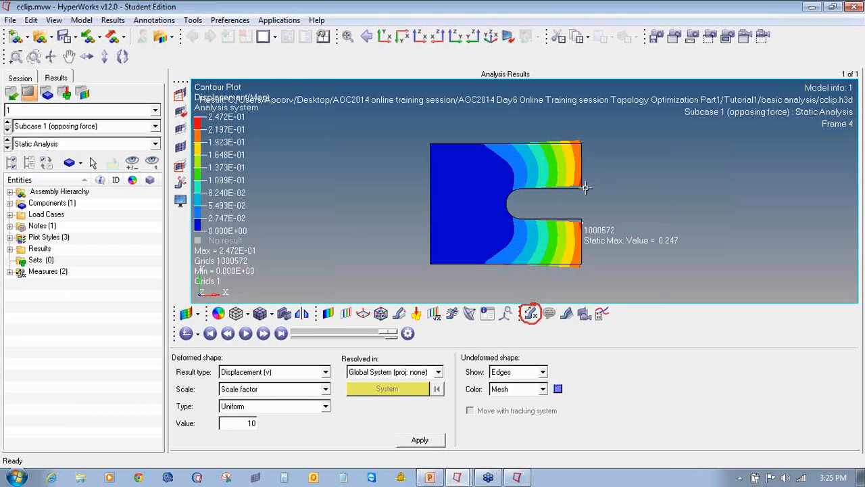
Step: Animate the deformation with the scale factor value raised to 20, view it from another angle, and stop the playback
{"action": "left_click", "coordinate": [245, 332]}
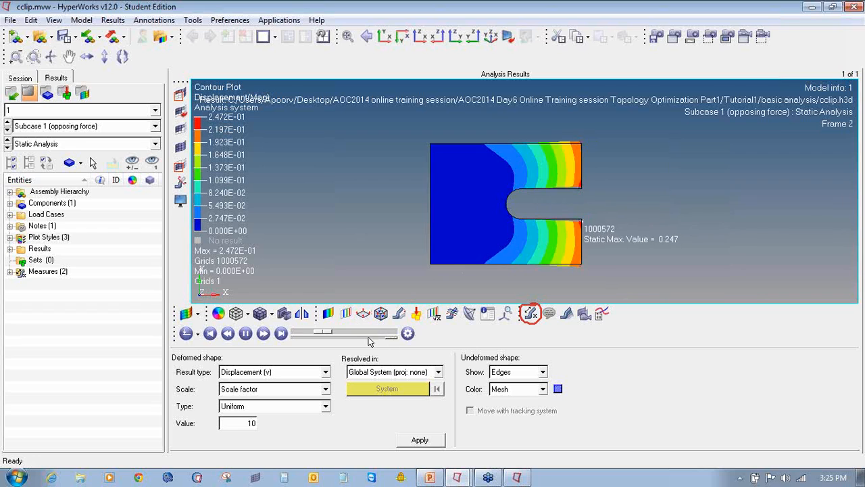
{"action": "double_click", "coordinate": [251, 423]}
{"action": "type", "text": "20"}
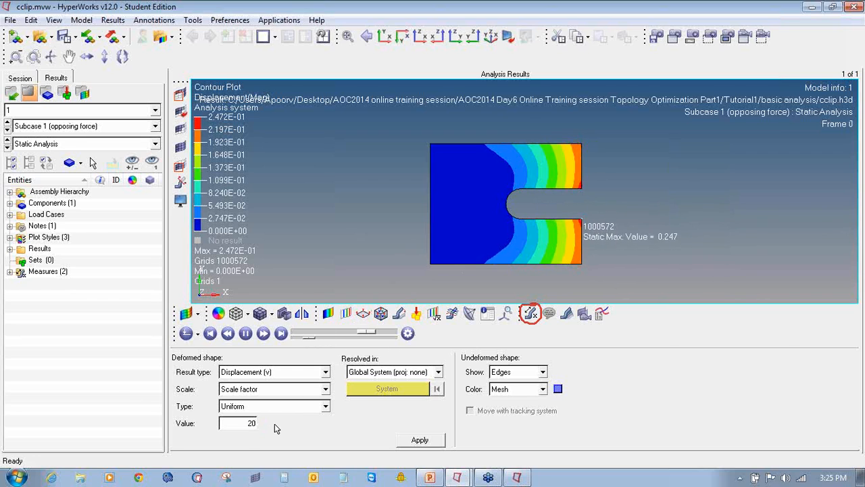
{"action": "left_click_drag", "start_coordinate": [643, 245], "coordinate": [552, 111], "text": "ctrl"}
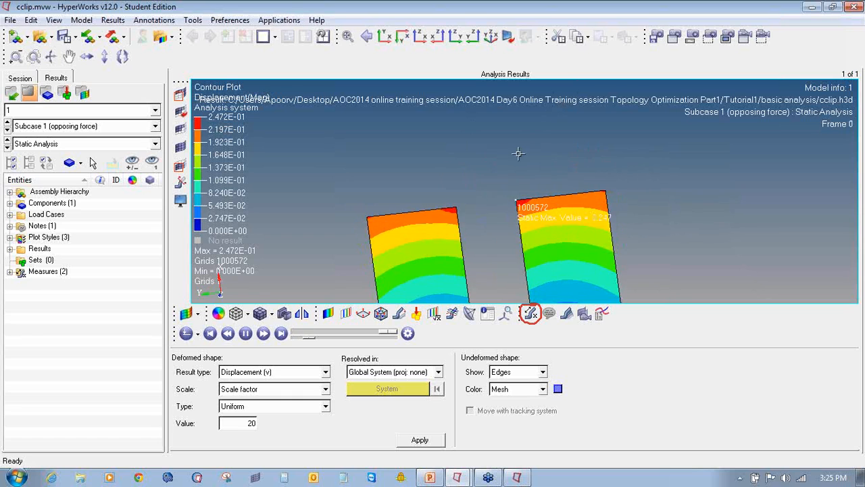
{"action": "scroll", "coordinate": [499, 166], "scroll_direction": "down", "scroll_amount": 2, "text": "ctrl"}
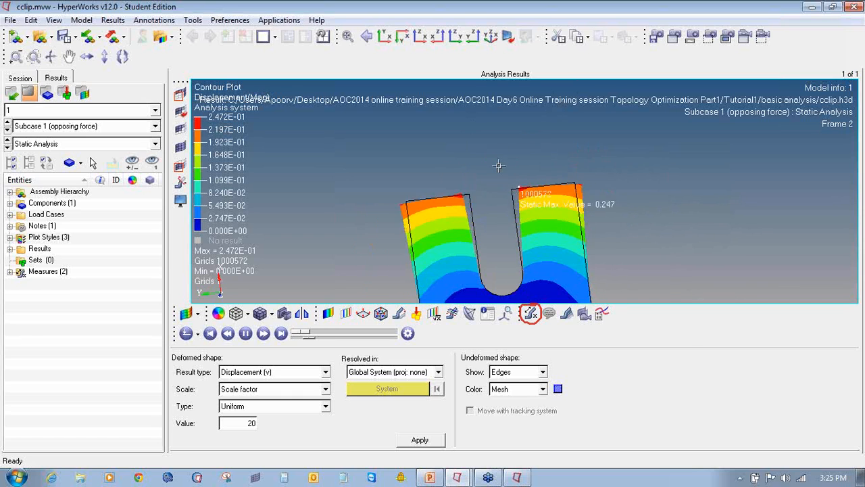
{"action": "left_click", "coordinate": [246, 336]}
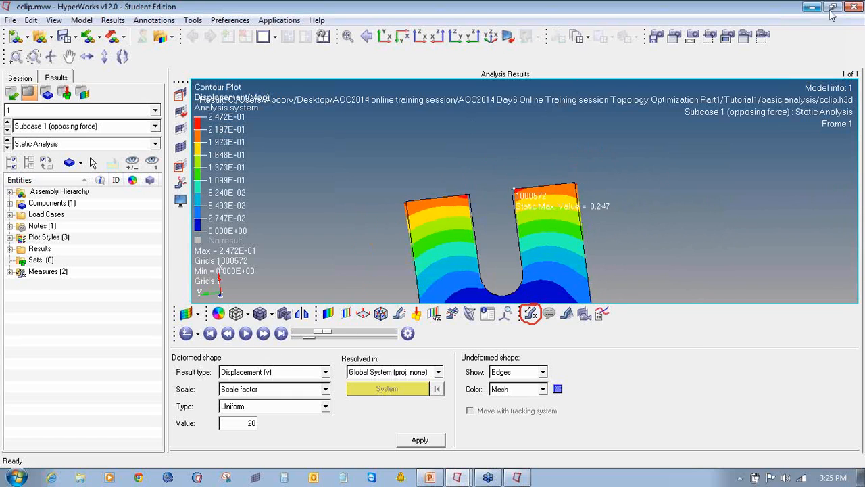
Step: Close the results session and the solver view, and leave the OptiStruct run setup in HyperMesh
{"action": "left_click", "coordinate": [854, 6]}
{"action": "left_click", "coordinate": [445, 283]}
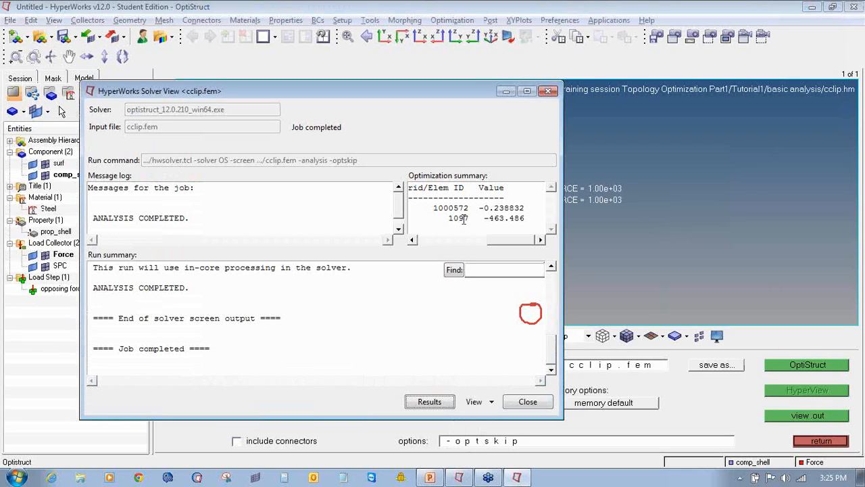
{"action": "left_click", "coordinate": [547, 90]}
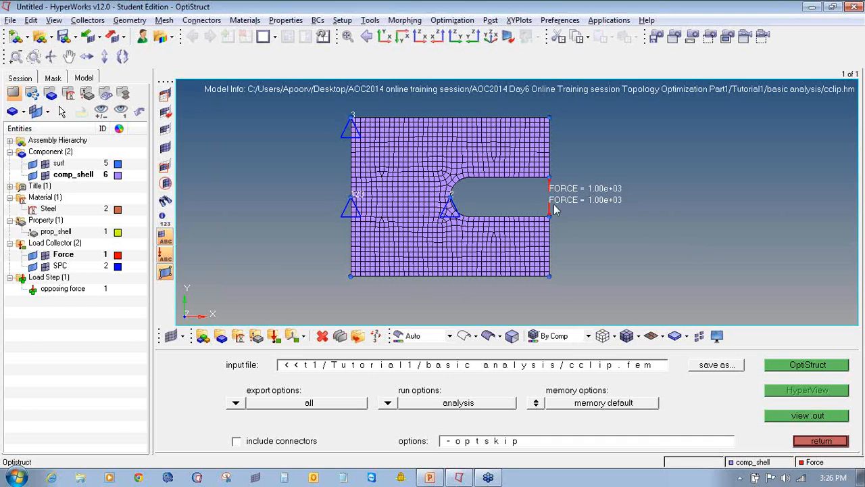
{"action": "left_click", "coordinate": [808, 440]}
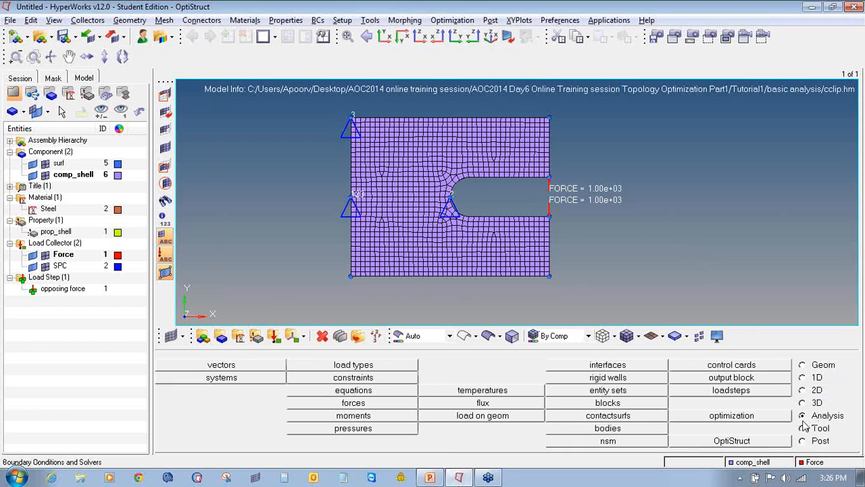
Step: Update the lower force at the slot's open end to magnitude -100 along the y-axis, with vector, magnitude, system, curve and load type included
{"action": "left_click", "coordinate": [373, 404]}
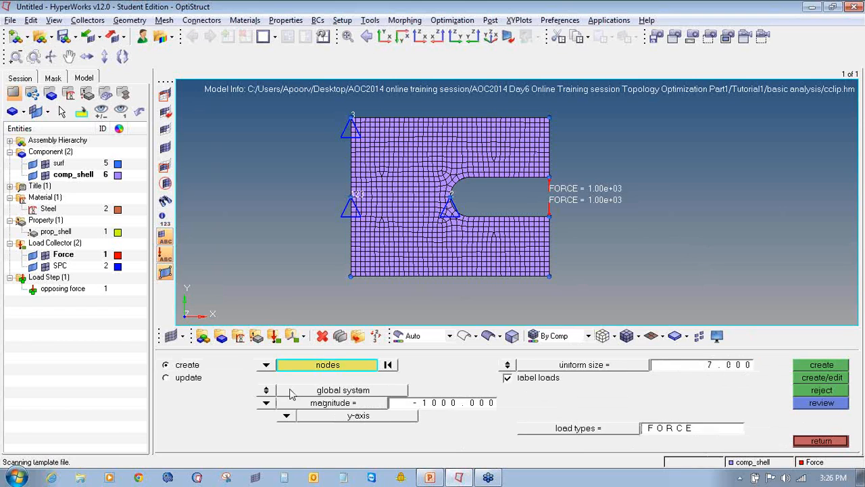
{"action": "left_click", "coordinate": [188, 378]}
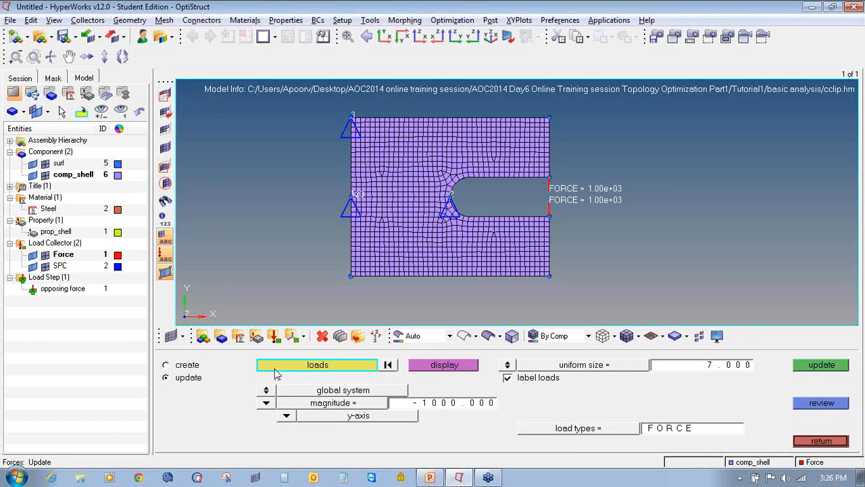
{"action": "left_click", "coordinate": [549, 208]}
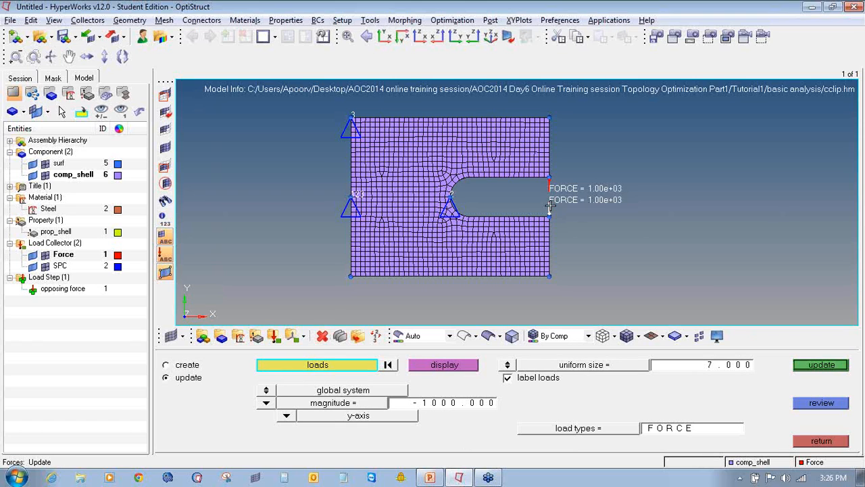
{"action": "left_click", "coordinate": [818, 441]}
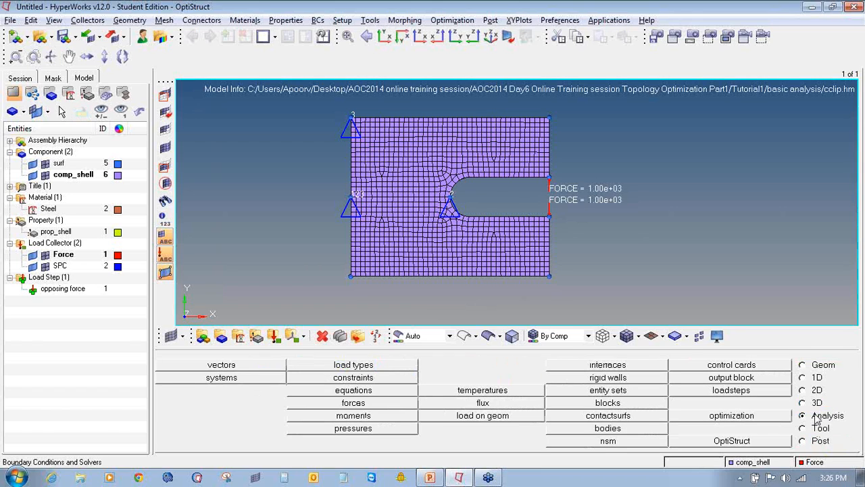
{"action": "left_click", "coordinate": [357, 404]}
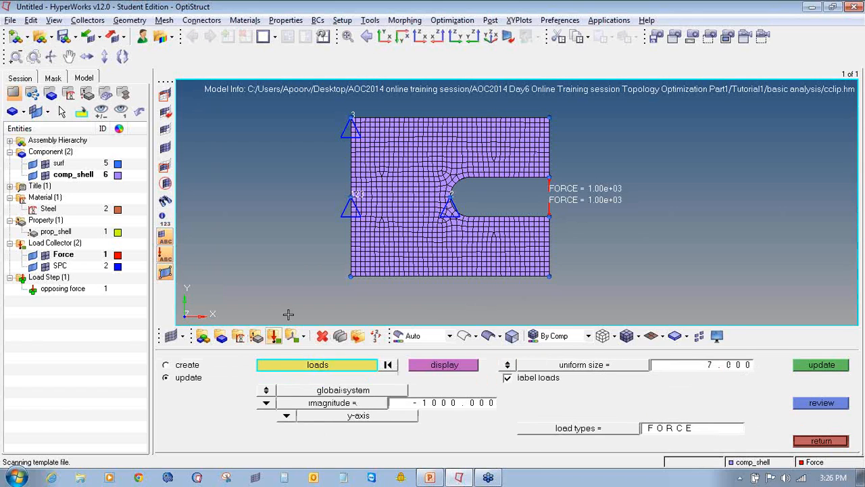
{"action": "left_click", "coordinate": [550, 207]}
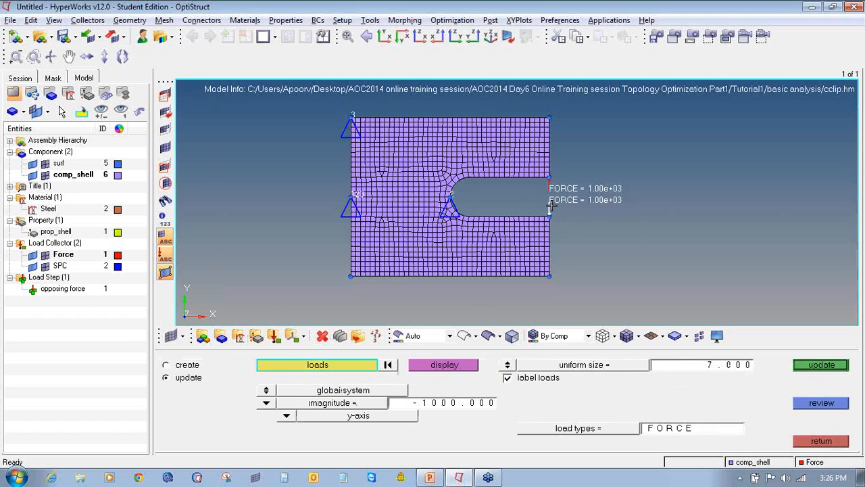
{"action": "left_click", "coordinate": [425, 403]}
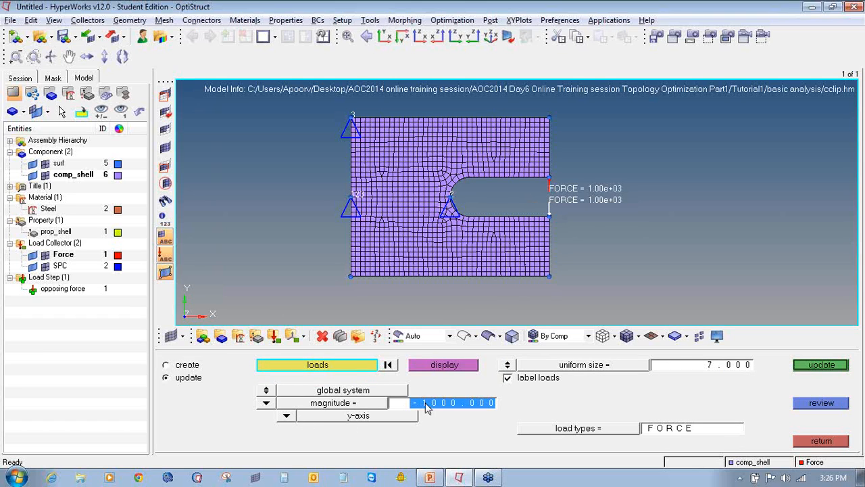
{"action": "type", "text": "100.000"}
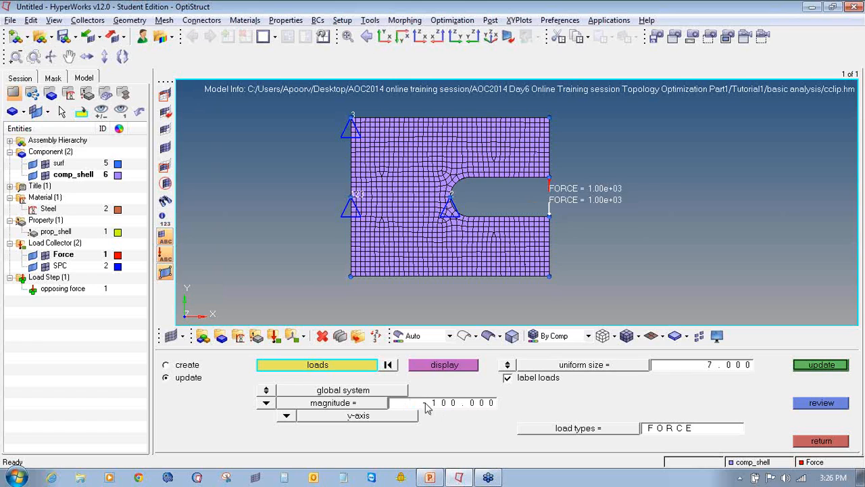
{"action": "left_click", "coordinate": [830, 365]}
{"action": "left_click", "coordinate": [182, 366]}
{"action": "left_click", "coordinate": [181, 378]}
{"action": "left_click", "coordinate": [182, 391]}
{"action": "left_click", "coordinate": [183, 403]}
{"action": "left_click", "coordinate": [184, 416]}
{"action": "left_click", "coordinate": [828, 367]}
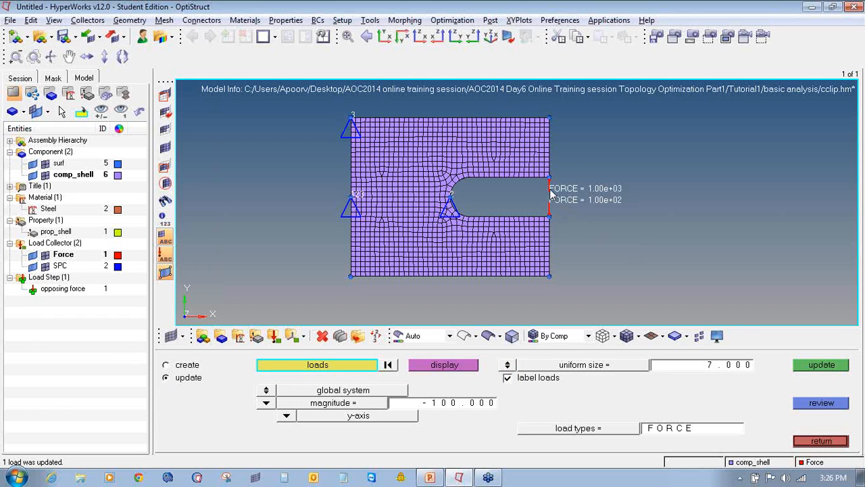
Step: Update the upper force at the slot's open end to magnitude 100, with vector, magnitude, system, curve and load type included
{"action": "left_click", "coordinate": [457, 405]}
{"action": "type", "text": "100.000"}
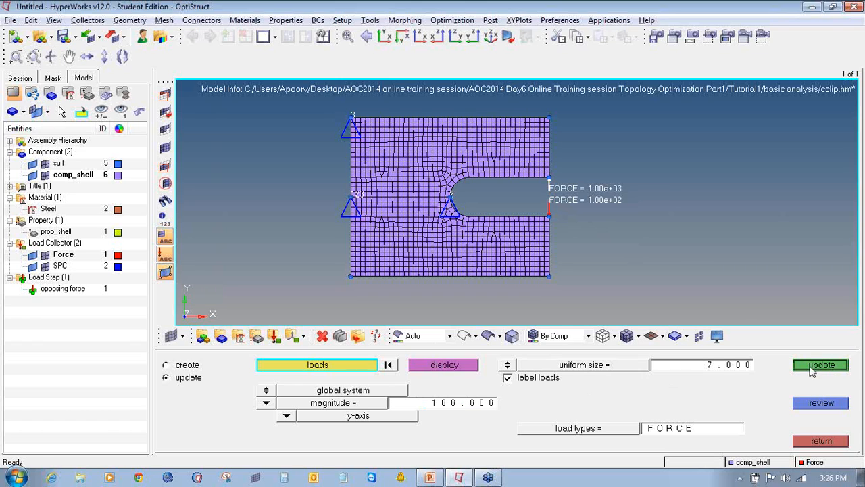
{"action": "left_click", "coordinate": [810, 368]}
{"action": "left_click", "coordinate": [187, 365]}
{"action": "left_click", "coordinate": [191, 377]}
{"action": "left_click", "coordinate": [189, 390]}
{"action": "left_click", "coordinate": [185, 404]}
{"action": "left_click", "coordinate": [190, 416]}
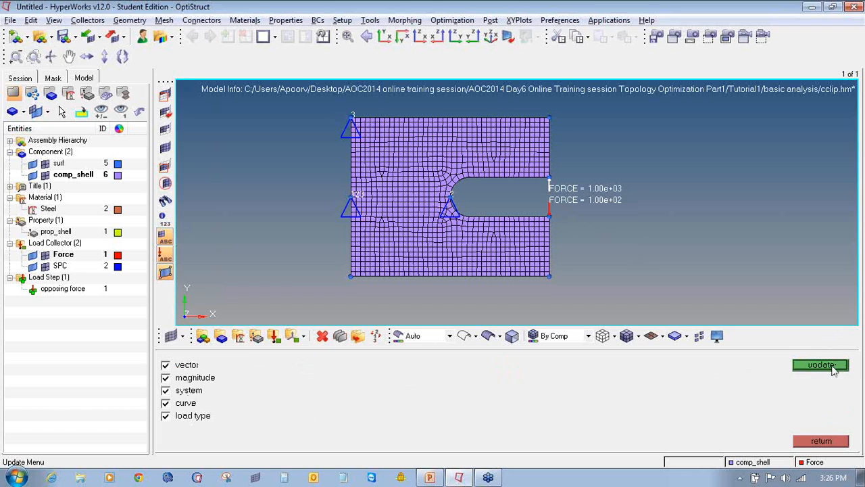
{"action": "left_click", "coordinate": [834, 369]}
{"action": "left_click", "coordinate": [825, 438]}
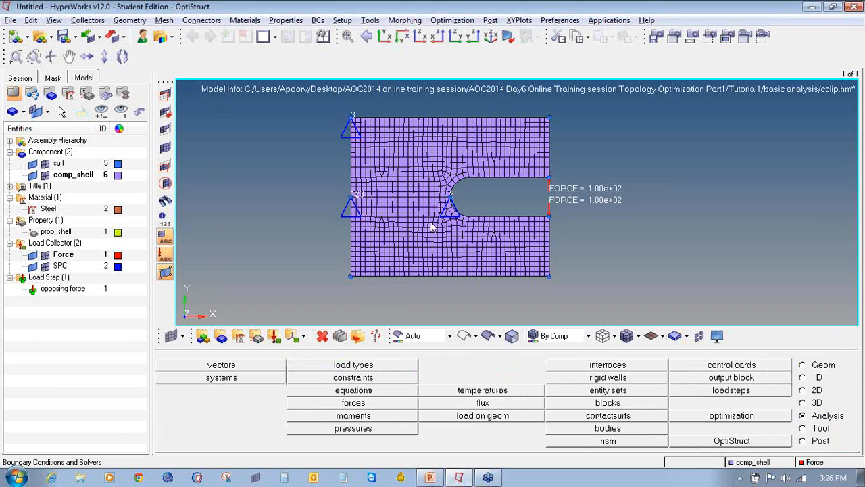
Step: Save the model and run the OptiStruct analysis, overwriting the existing cclip.fem
{"action": "left_click", "coordinate": [62, 37]}
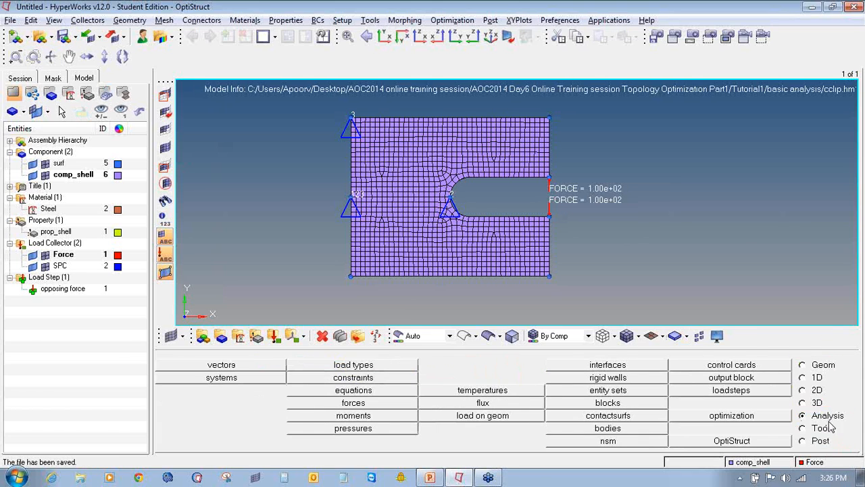
{"action": "left_click", "coordinate": [782, 443]}
{"action": "left_click", "coordinate": [785, 367]}
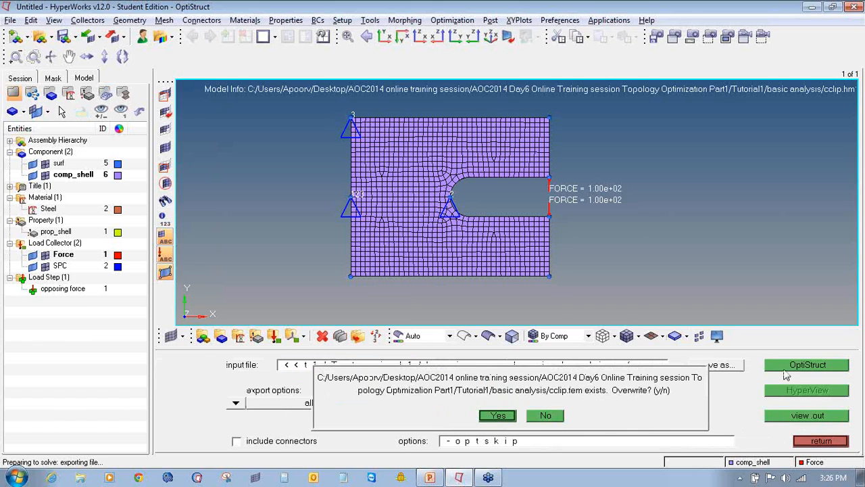
{"action": "left_click", "coordinate": [492, 413]}
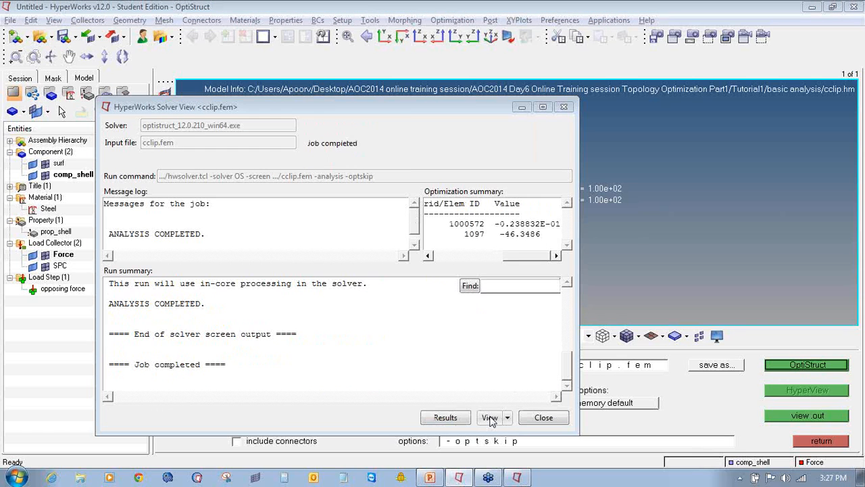
Step: Open the analysis results, dismiss the message log, and contour the displacement magnitude in the XY plane view
{"action": "left_click", "coordinate": [446, 419]}
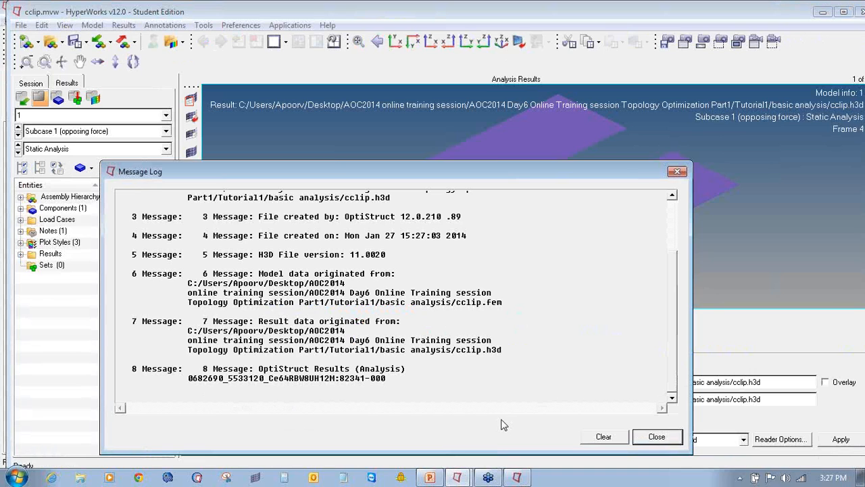
{"action": "left_click", "coordinate": [677, 172]}
{"action": "left_click", "coordinate": [395, 41]}
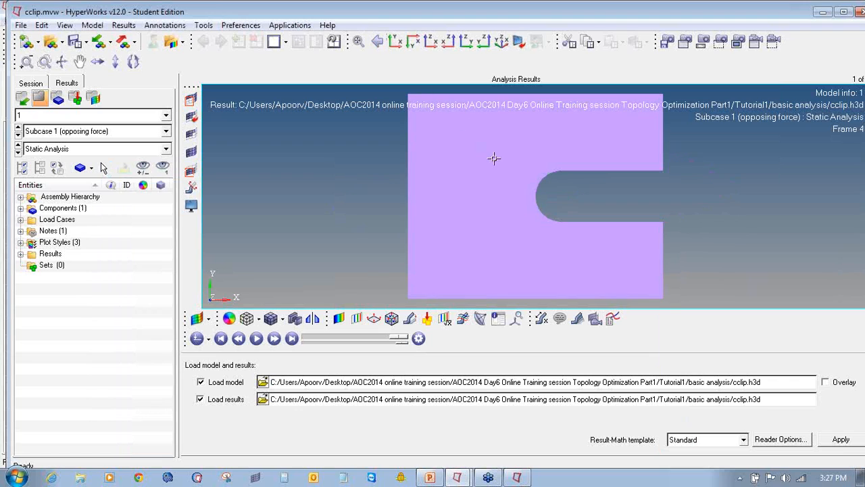
{"action": "left_click", "coordinate": [339, 318]}
{"action": "left_click", "coordinate": [608, 448]}
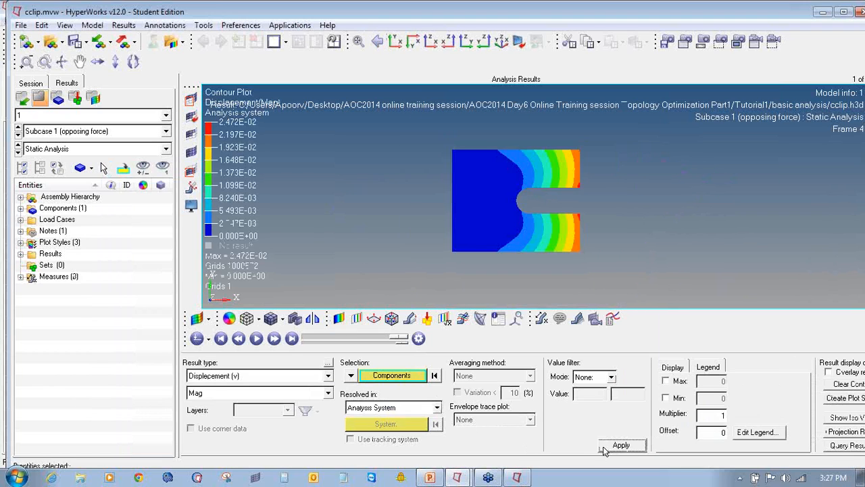
Step: Display the Static MinMax Result measure on the displacement contour with only the maximum value shown
{"action": "left_click", "coordinate": [542, 319]}
{"action": "left_click", "coordinate": [190, 380]}
{"action": "left_click", "coordinate": [339, 398]}
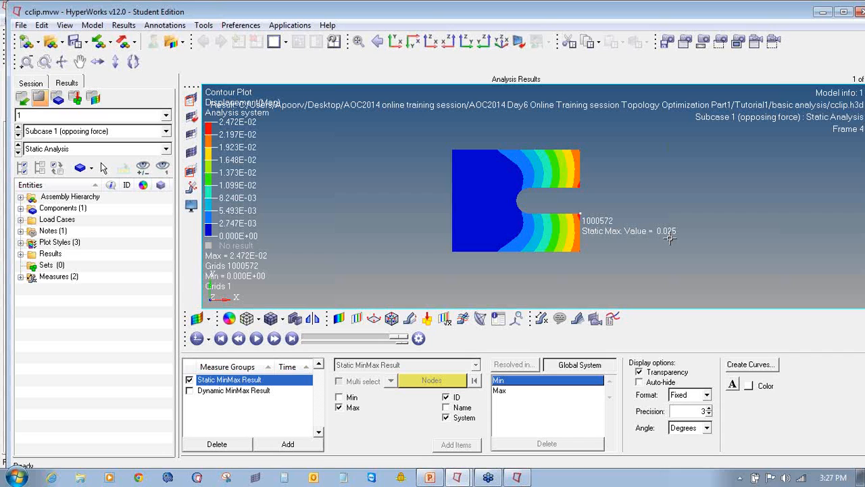
Step: Close the results session and the solver view, and leave the OptiStruct run setup
{"action": "left_click", "coordinate": [861, 12]}
{"action": "left_click", "coordinate": [457, 287]}
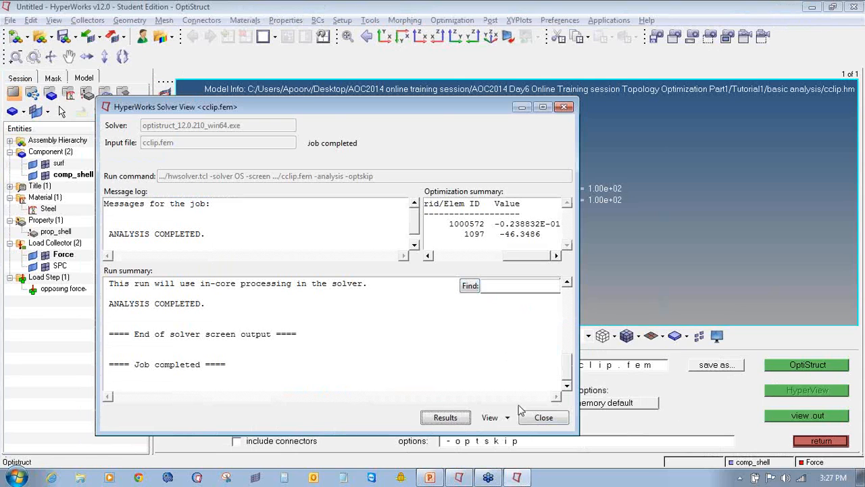
{"action": "left_click", "coordinate": [541, 418]}
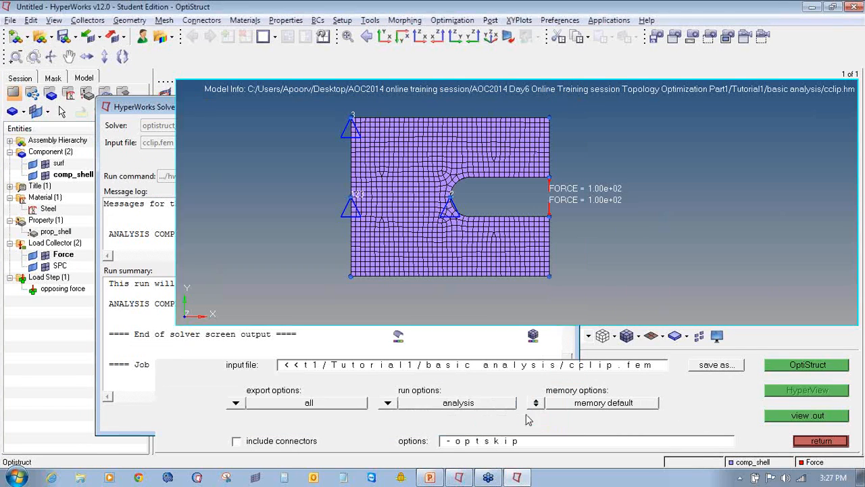
{"action": "left_click", "coordinate": [820, 443]}
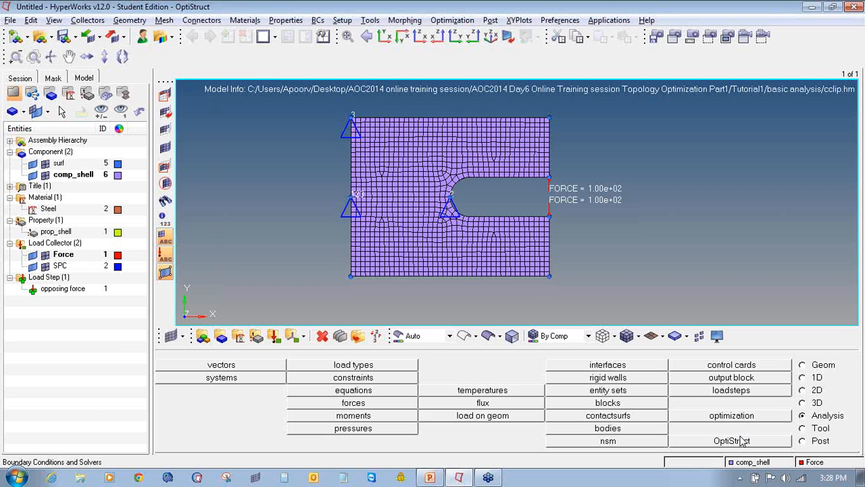
Step: Switch to the PowerPoint slide on the structural C-clip, examine the displacement constraints at nodes A and B, and return to HyperMesh
{"action": "left_click", "coordinate": [429, 477]}
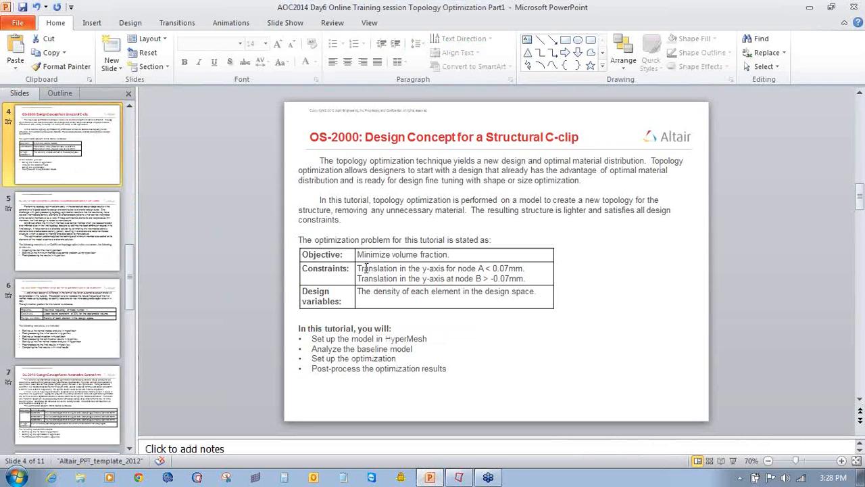
{"action": "left_click", "coordinate": [444, 274]}
{"action": "triple_click", "coordinate": [498, 280]}
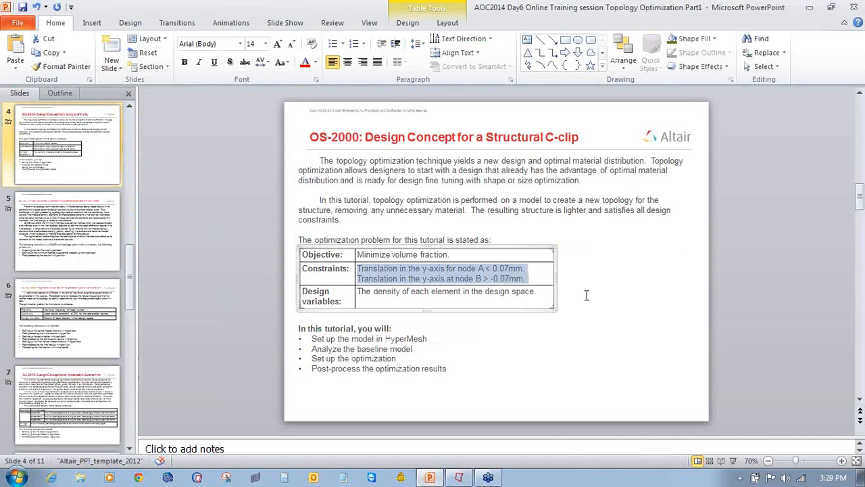
{"action": "left_click", "coordinate": [809, 9]}
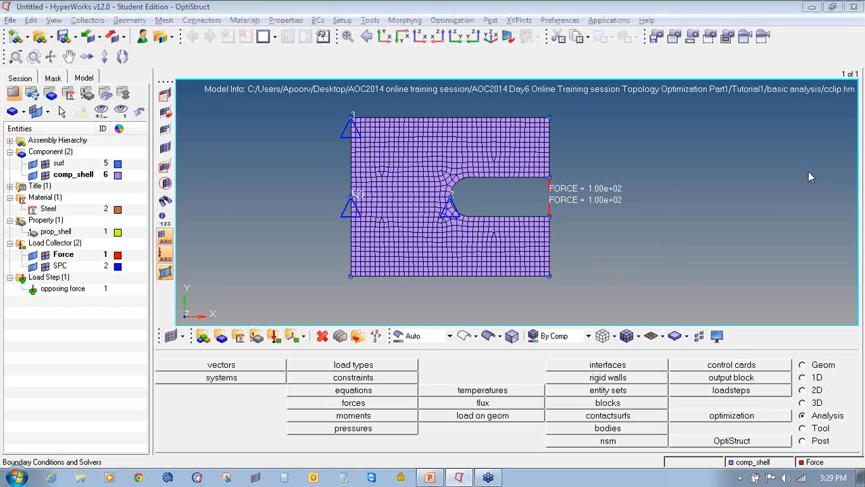
Step: Circle Analysis and optimization with the annotation pen, erase the markings, and open the optimization setup
{"action": "mouse_move", "coordinate": [826, 410]}
{"action": "left_mouse_down"}
{"action": "mouse_move", "coordinate": [800, 409]}
{"action": "mouse_move", "coordinate": [803, 419]}
{"action": "mouse_move", "coordinate": [845, 407]}
{"action": "left_mouse_up"}
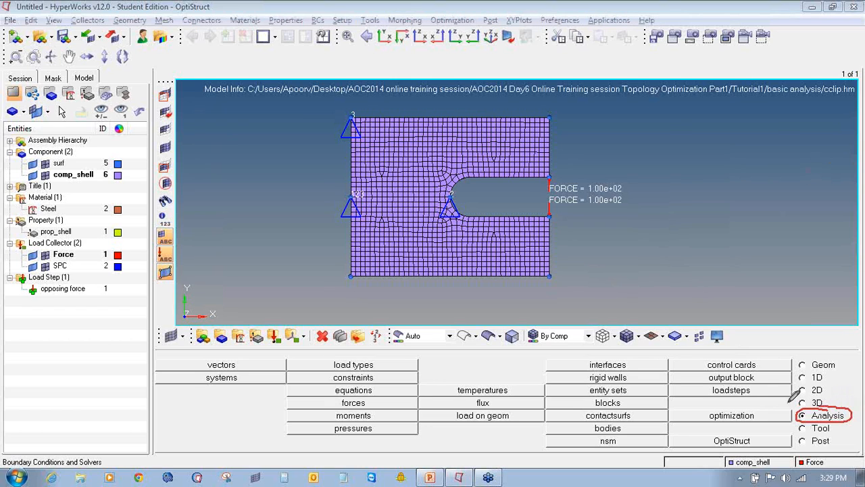
{"action": "mouse_move", "coordinate": [741, 399]}
{"action": "left_mouse_down"}
{"action": "mouse_move", "coordinate": [706, 405]}
{"action": "mouse_move", "coordinate": [737, 421]}
{"action": "mouse_move", "coordinate": [765, 413]}
{"action": "mouse_move", "coordinate": [754, 399]}
{"action": "left_mouse_up"}
{"action": "right_click", "coordinate": [801, 189]}
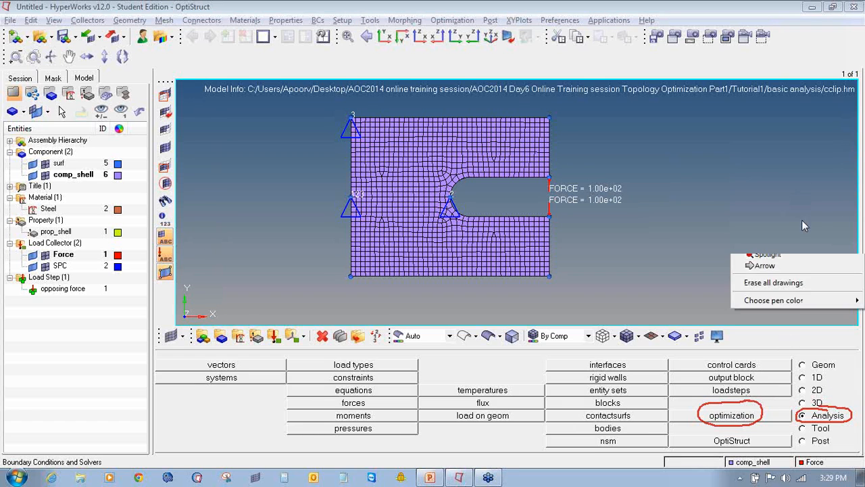
{"action": "left_click", "coordinate": [801, 283]}
{"action": "left_click", "coordinate": [751, 413]}
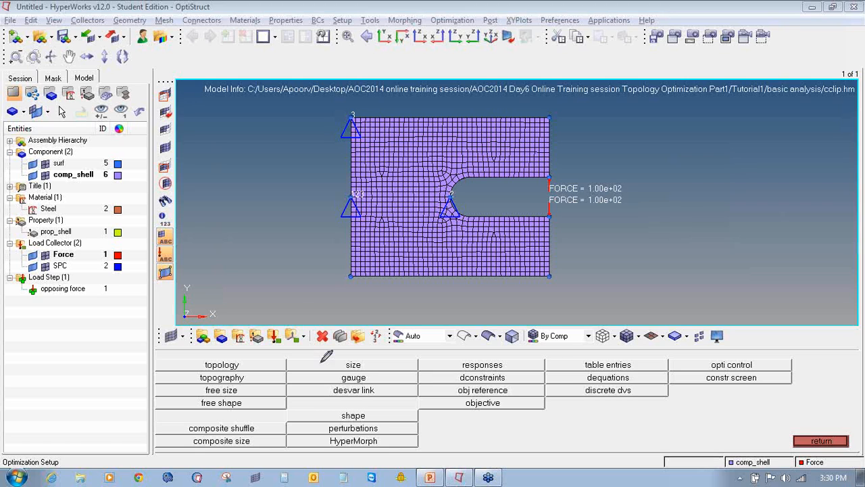
Step: Annotate the graphics area with a ticked D, R, D, O workflow list and linking arrows, and erase all drawings
{"action": "mouse_move", "coordinate": [213, 126]}
{"action": "left_mouse_down"}
{"action": "mouse_move", "coordinate": [232, 127]}
{"action": "mouse_move", "coordinate": [215, 150]}
{"action": "left_mouse_up"}
{"action": "mouse_move", "coordinate": [223, 165]}
{"action": "left_mouse_down"}
{"action": "mouse_move", "coordinate": [223, 178]}
{"action": "mouse_move", "coordinate": [229, 173]}
{"action": "mouse_move", "coordinate": [236, 183]}
{"action": "left_mouse_up"}
{"action": "mouse_move", "coordinate": [231, 190]}
{"action": "left_mouse_down"}
{"action": "mouse_move", "coordinate": [229, 216]}
{"action": "mouse_move", "coordinate": [241, 204]}
{"action": "mouse_move", "coordinate": [233, 234]}
{"action": "mouse_move", "coordinate": [238, 217]}
{"action": "left_mouse_up"}
{"action": "left_click_drag", "start_coordinate": [241, 129], "coordinate": [267, 113]}
{"action": "left_click_drag", "start_coordinate": [249, 161], "coordinate": [267, 154]}
{"action": "mouse_move", "coordinate": [255, 188]}
{"action": "left_mouse_down"}
{"action": "mouse_move", "coordinate": [262, 201]}
{"action": "mouse_move", "coordinate": [281, 178]}
{"action": "left_mouse_up"}
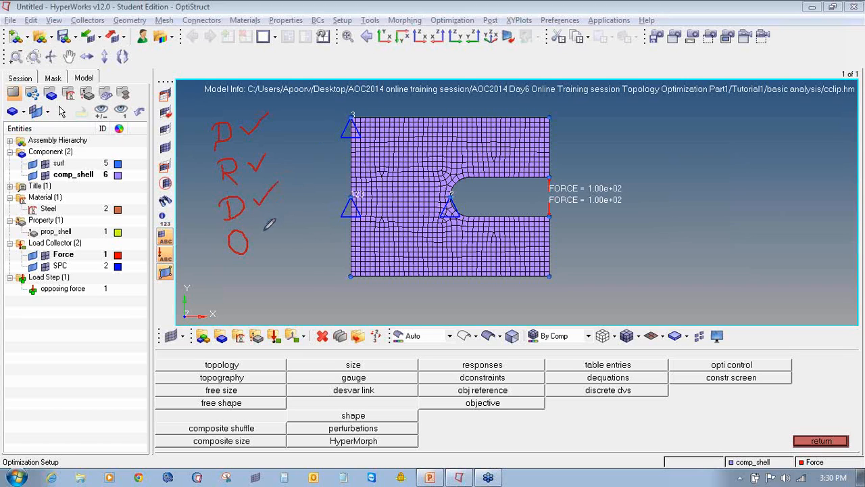
{"action": "left_click_drag", "start_coordinate": [259, 234], "coordinate": [279, 225]}
{"action": "mouse_move", "coordinate": [230, 143]}
{"action": "left_mouse_down"}
{"action": "mouse_move", "coordinate": [213, 106]}
{"action": "mouse_move", "coordinate": [256, 96]}
{"action": "mouse_move", "coordinate": [252, 142]}
{"action": "left_mouse_up"}
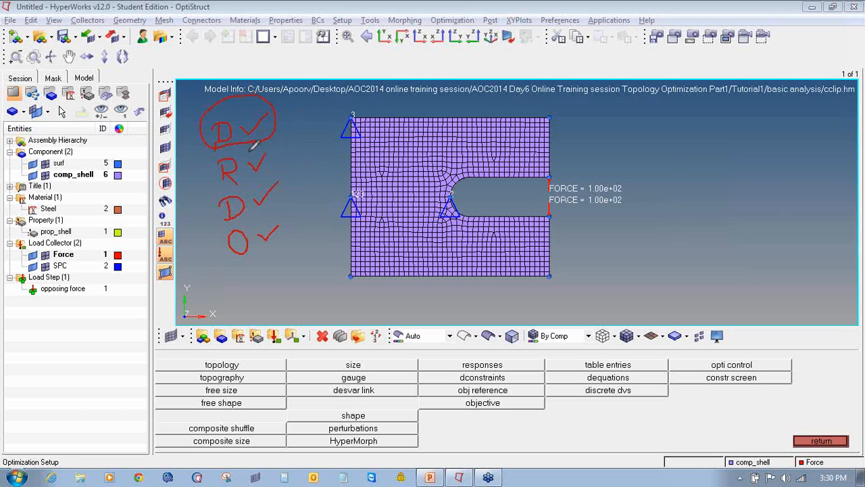
{"action": "mouse_move", "coordinate": [234, 147]}
{"action": "left_mouse_down"}
{"action": "mouse_move", "coordinate": [215, 170]}
{"action": "mouse_move", "coordinate": [248, 180]}
{"action": "mouse_move", "coordinate": [283, 161]}
{"action": "mouse_move", "coordinate": [271, 145]}
{"action": "mouse_move", "coordinate": [249, 142]}
{"action": "left_mouse_up"}
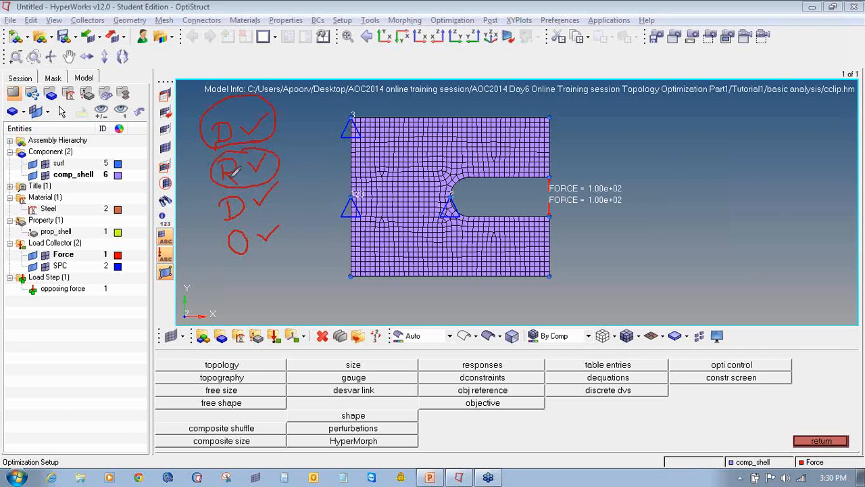
{"action": "mouse_move", "coordinate": [205, 191]}
{"action": "left_mouse_down"}
{"action": "mouse_move", "coordinate": [207, 206]}
{"action": "mouse_move", "coordinate": [218, 201]}
{"action": "left_mouse_up"}
{"action": "mouse_move", "coordinate": [214, 166]}
{"action": "left_mouse_down"}
{"action": "mouse_move", "coordinate": [194, 174]}
{"action": "mouse_move", "coordinate": [221, 242]}
{"action": "mouse_move", "coordinate": [219, 231]}
{"action": "left_mouse_up"}
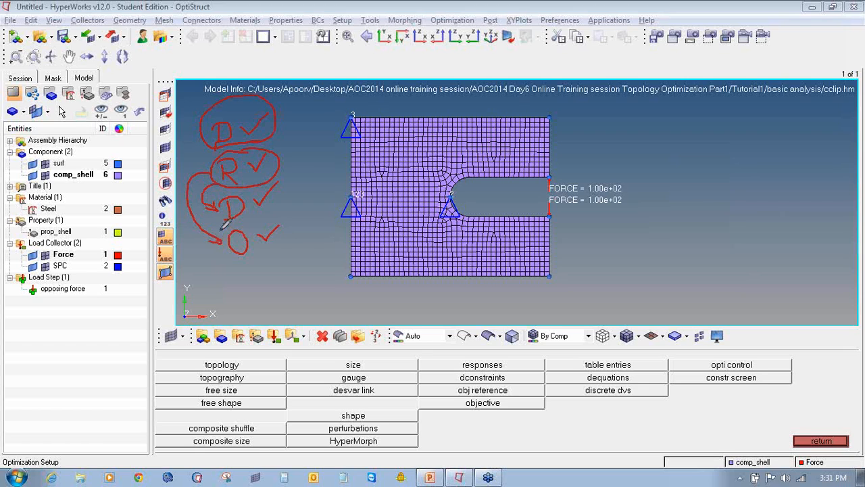
{"action": "left_click_drag", "start_coordinate": [231, 270], "coordinate": [262, 258]}
{"action": "right_click", "coordinate": [254, 216]}
{"action": "left_click", "coordinate": [294, 304]}
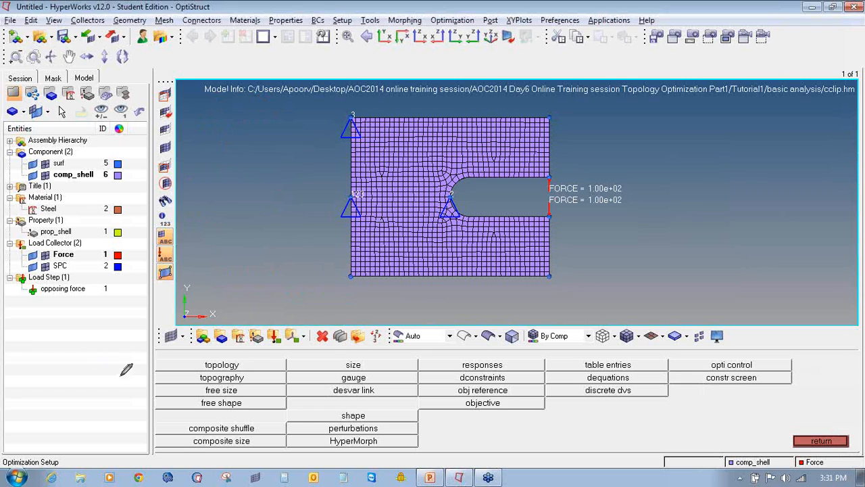
Step: Start a topology design variable named d_shell with type PSHELL, clearing the pen mark around topology
{"action": "mouse_move", "coordinate": [203, 360]}
{"action": "left_mouse_down"}
{"action": "mouse_move", "coordinate": [235, 365]}
{"action": "mouse_move", "coordinate": [203, 358]}
{"action": "left_mouse_up"}
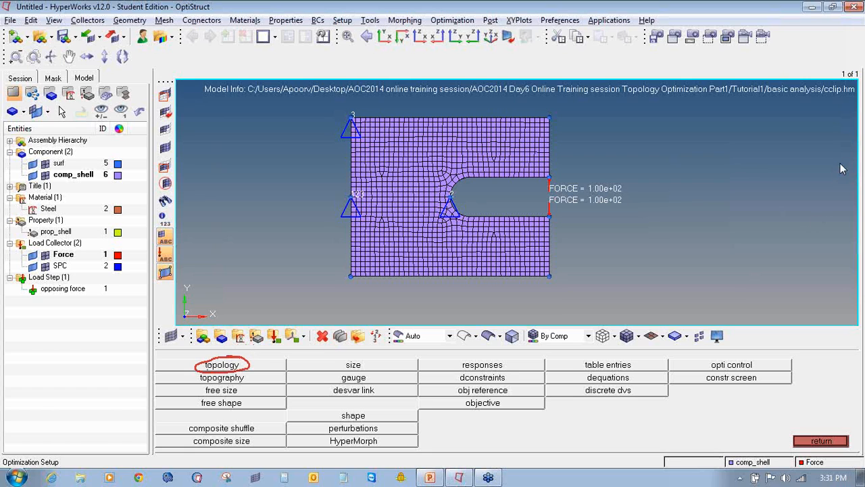
{"action": "left_click", "coordinate": [241, 366]}
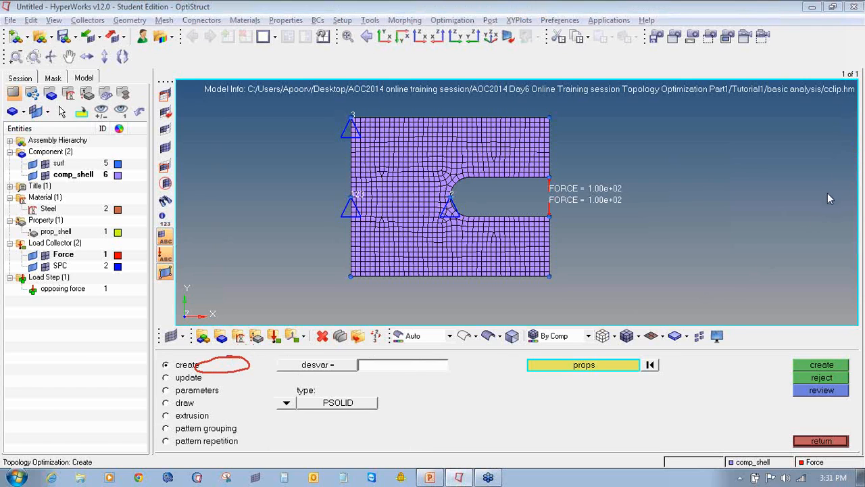
{"action": "left_click", "coordinate": [814, 221]}
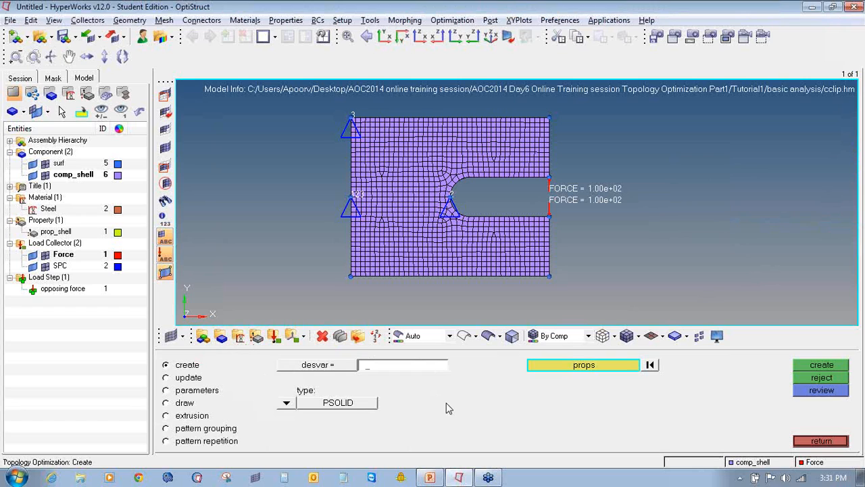
{"action": "type", "text": "d_shell"}
{"action": "left_click", "coordinate": [286, 403]}
{"action": "left_click", "coordinate": [236, 390]}
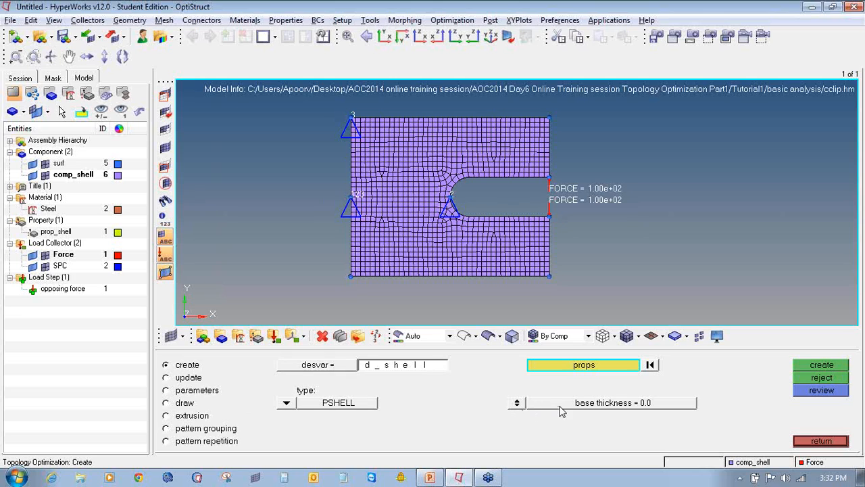
Step: Assign the prop_shell property to the design variable, create it, list it in the model browser, and leave the topology setup
{"action": "left_click", "coordinate": [583, 370]}
{"action": "left_click", "coordinate": [217, 365]}
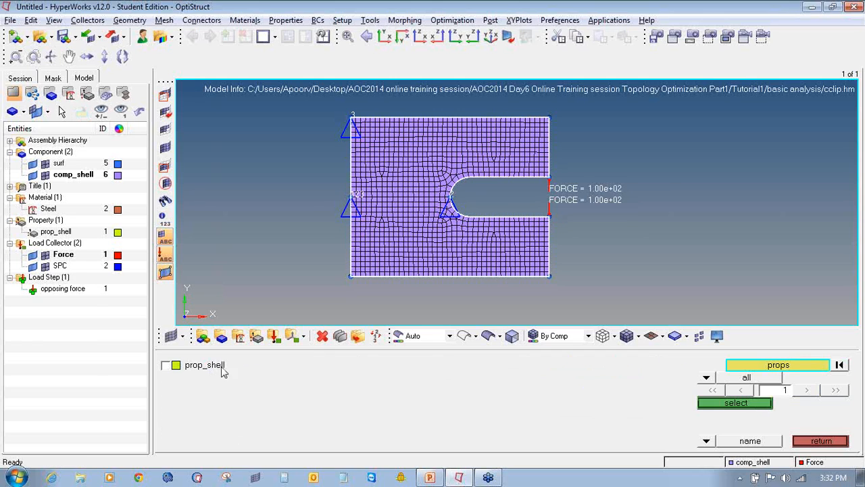
{"action": "left_click", "coordinate": [719, 404]}
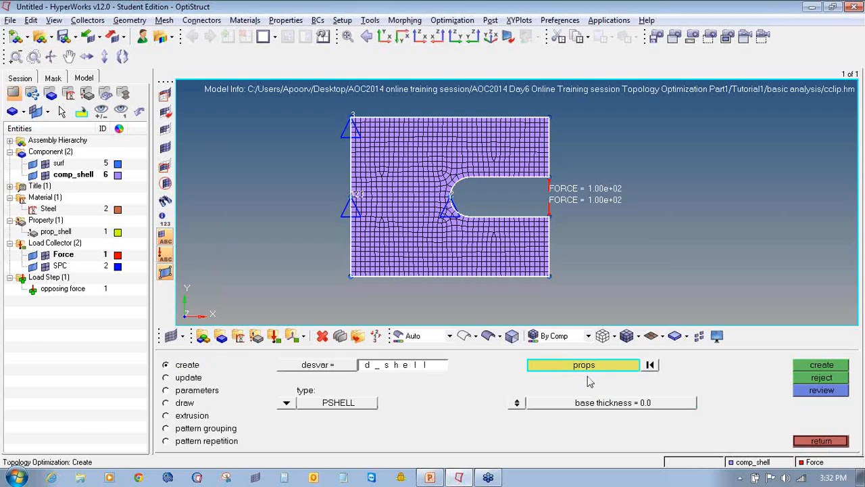
{"action": "left_click", "coordinate": [811, 368]}
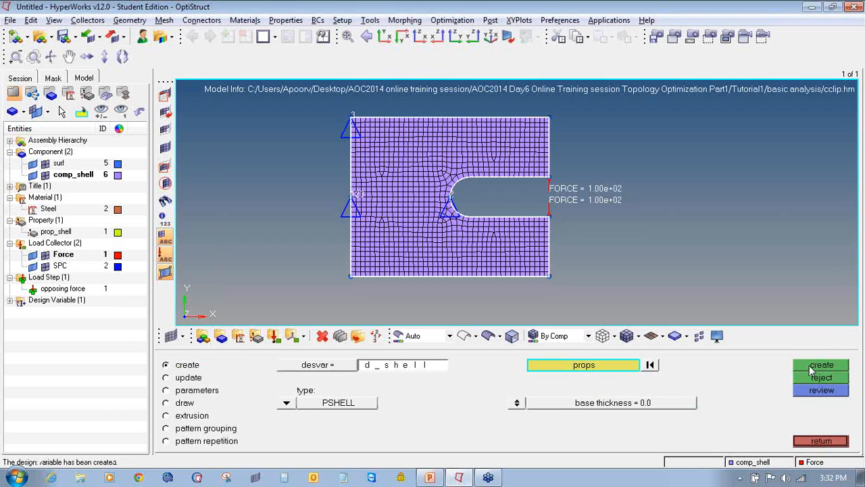
{"action": "left_click", "coordinate": [10, 299]}
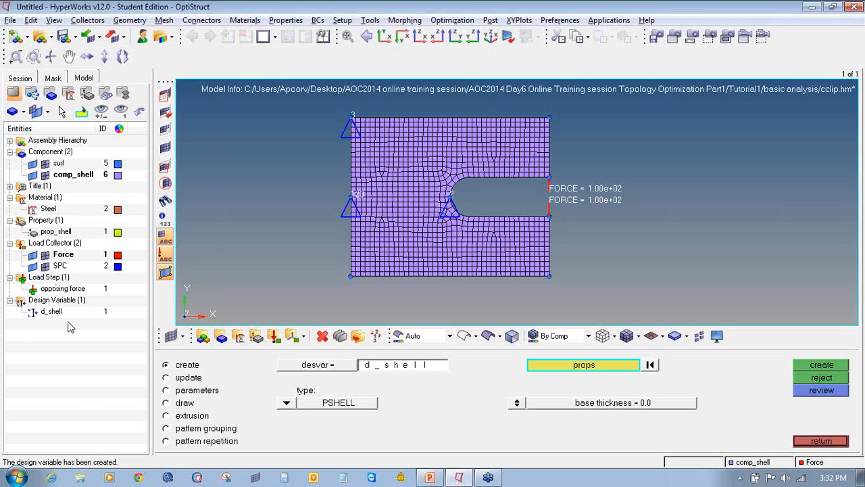
{"action": "left_click", "coordinate": [811, 441]}
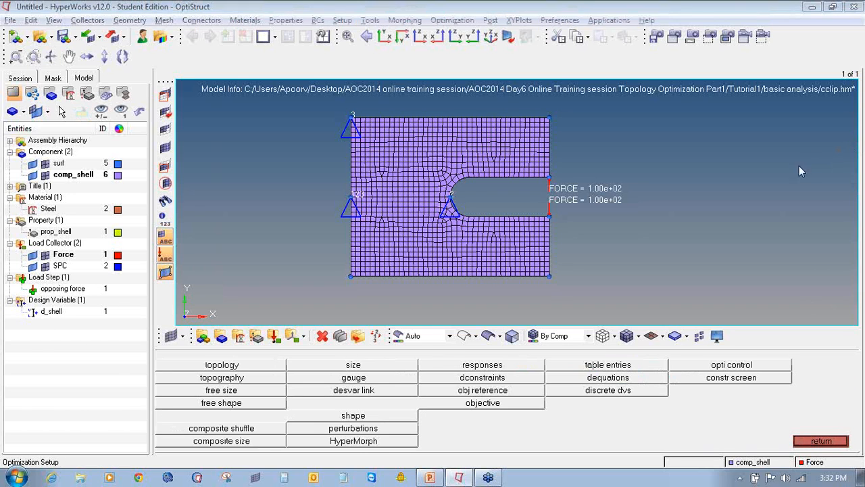
Step: Circle responses with the annotation pen, clear the marking, and create a total volumefrac response named volume_fraction, listing it in the model browser
{"action": "mouse_move", "coordinate": [503, 358]}
{"action": "left_mouse_down"}
{"action": "mouse_move", "coordinate": [468, 356]}
{"action": "mouse_move", "coordinate": [451, 367]}
{"action": "mouse_move", "coordinate": [511, 367]}
{"action": "mouse_move", "coordinate": [514, 359]}
{"action": "mouse_move", "coordinate": [348, 380]}
{"action": "left_mouse_up"}
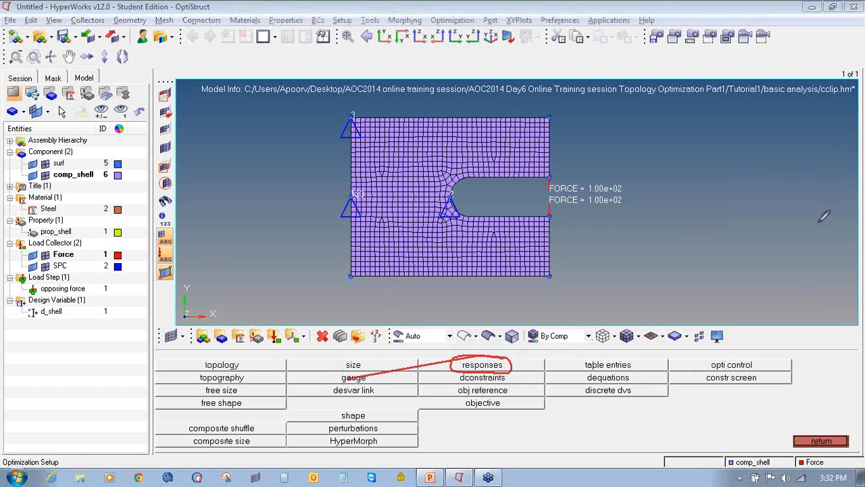
{"action": "key", "text": "Escape"}
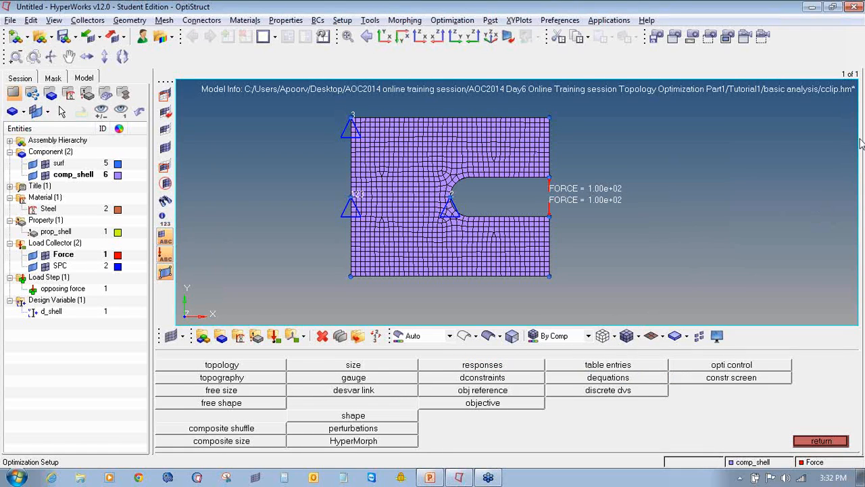
{"action": "left_click", "coordinate": [530, 370]}
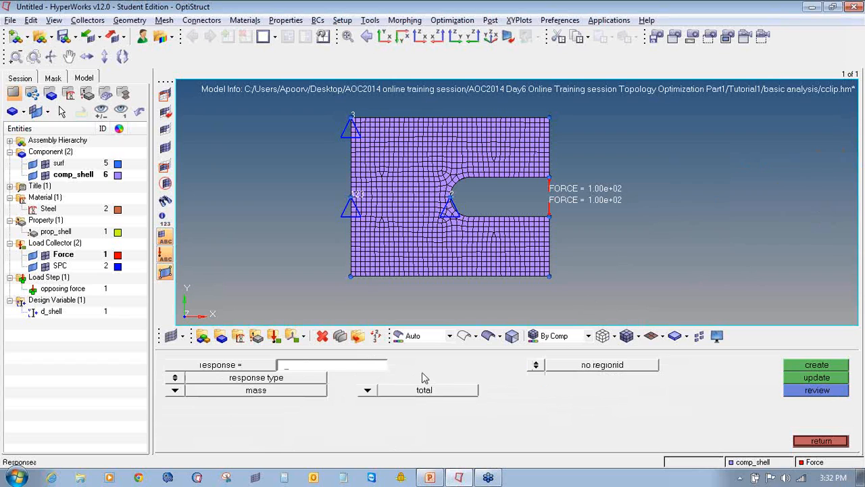
{"action": "type", "text": "volume_fra"}
{"action": "left_click", "coordinate": [170, 392]}
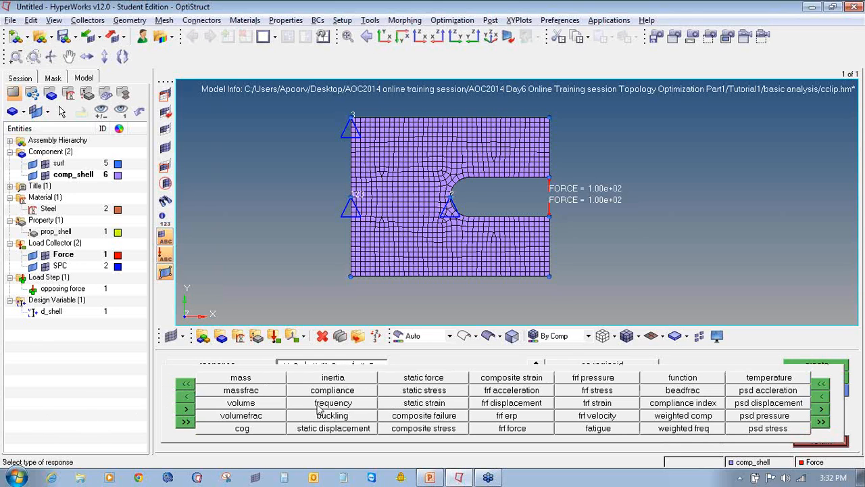
{"action": "left_click", "coordinate": [263, 416]}
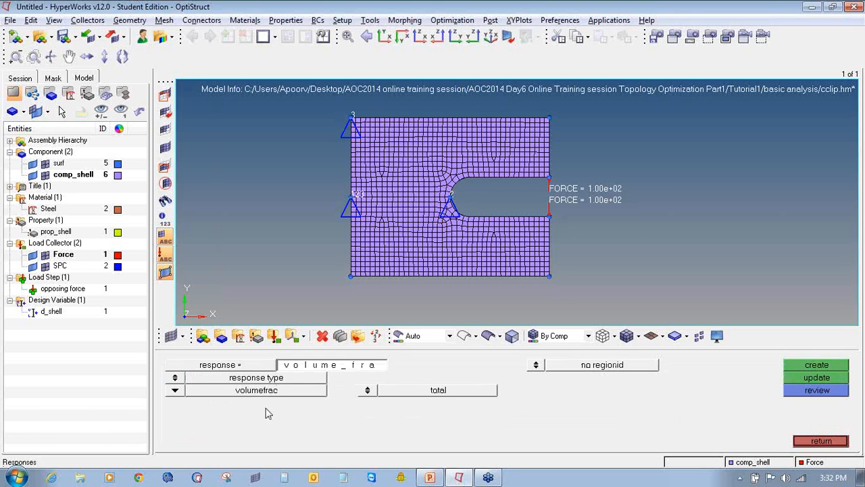
{"action": "left_click", "coordinate": [175, 391]}
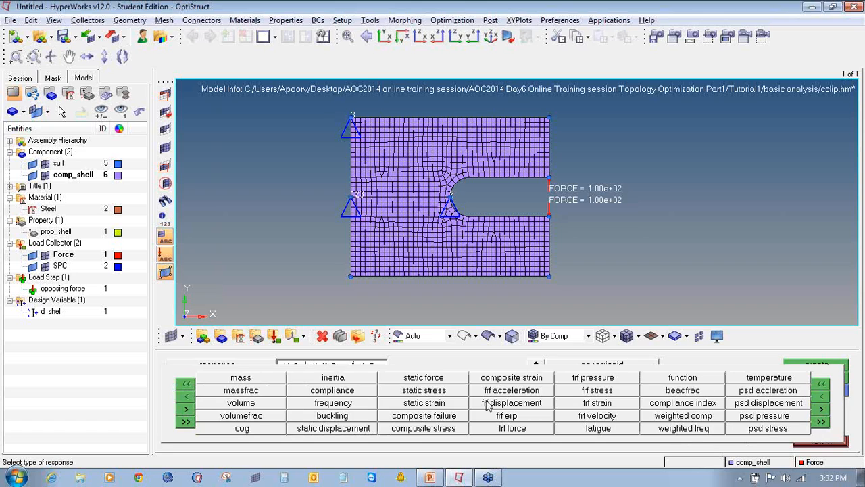
{"action": "left_click", "coordinate": [255, 417]}
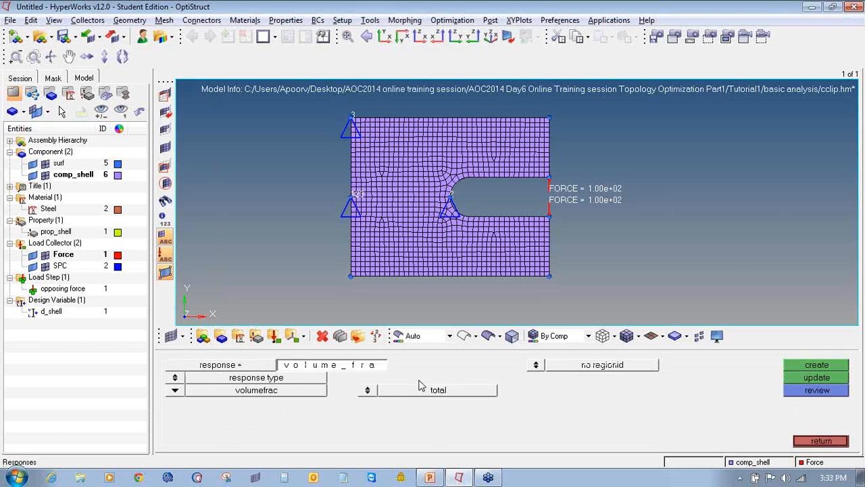
{"action": "left_click", "coordinate": [806, 367]}
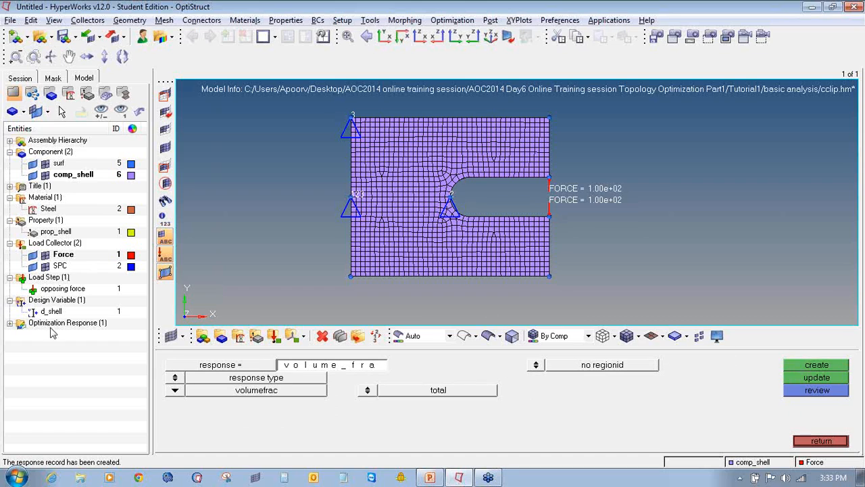
{"action": "left_click", "coordinate": [9, 323]}
Step: Create a static displacement response named upperdispl in dof2 at the loaded node on the slot opening's upper corner
{"action": "left_click", "coordinate": [285, 365]}
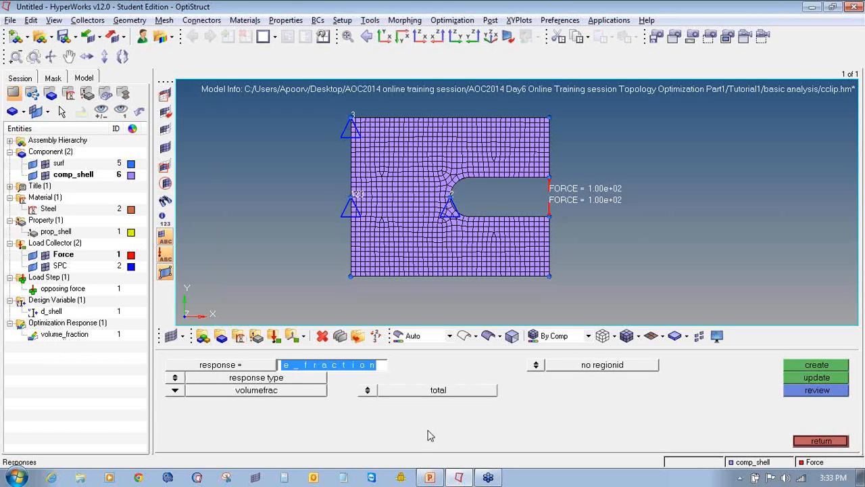
{"action": "type", "text": "upperdispl"}
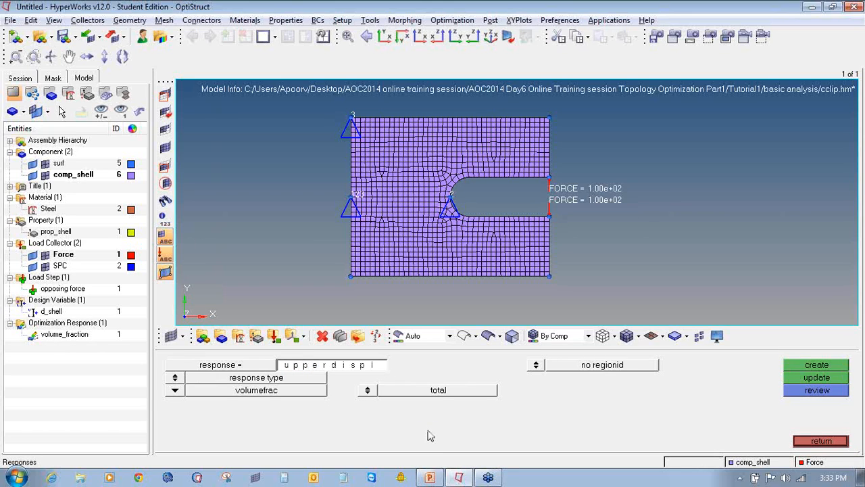
{"action": "left_click", "coordinate": [175, 390]}
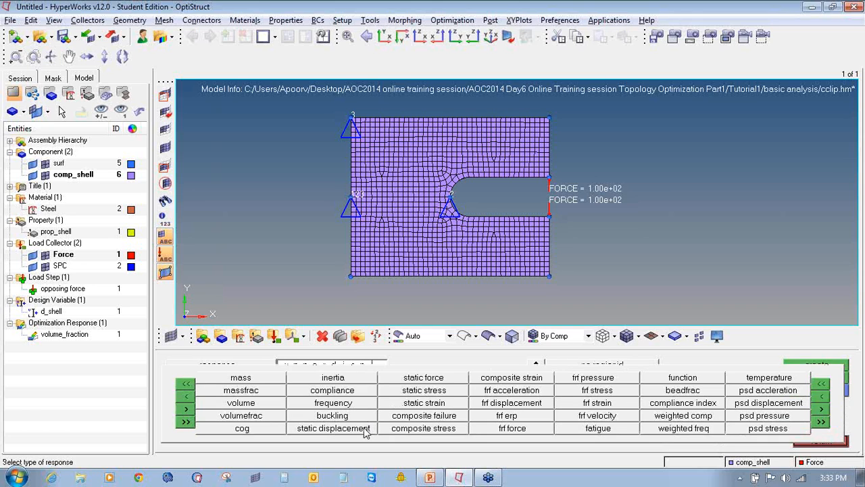
{"action": "left_click", "coordinate": [333, 429]}
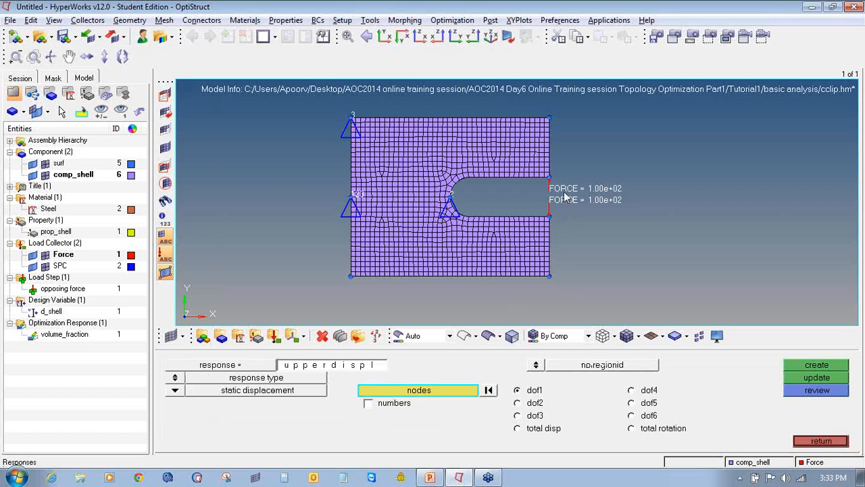
{"action": "left_click", "coordinate": [550, 178]}
{"action": "left_click", "coordinate": [536, 404]}
{"action": "left_click", "coordinate": [805, 365]}
Step: Create a dof2 static displacement response named lowerdispl at the slot opening's lower loaded node, and leave the response setup
{"action": "left_click", "coordinate": [371, 368]}
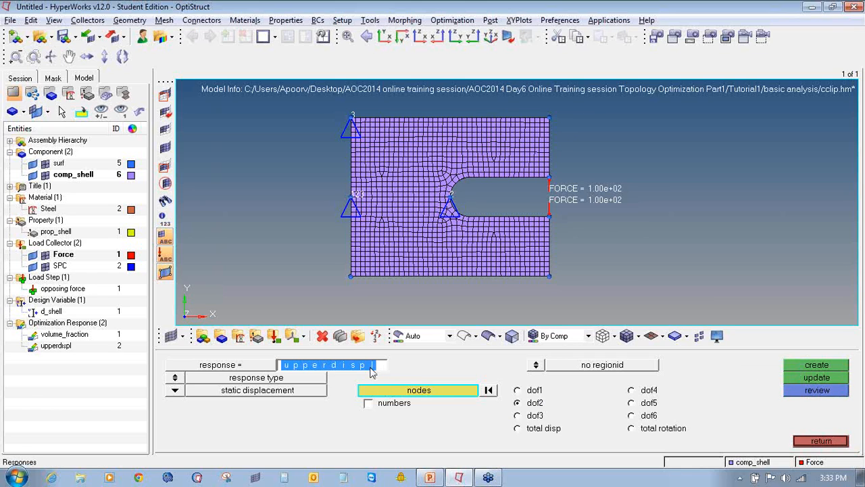
{"action": "type", "text": "lower_"}
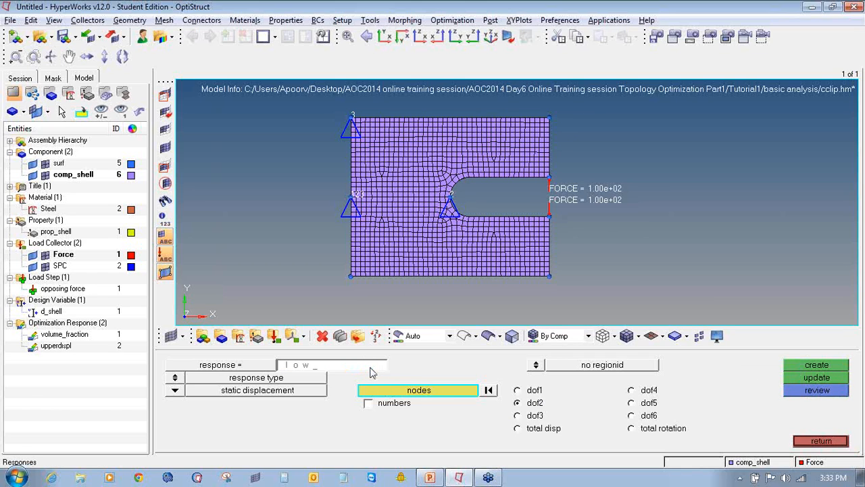
{"action": "type", "text": "displ"}
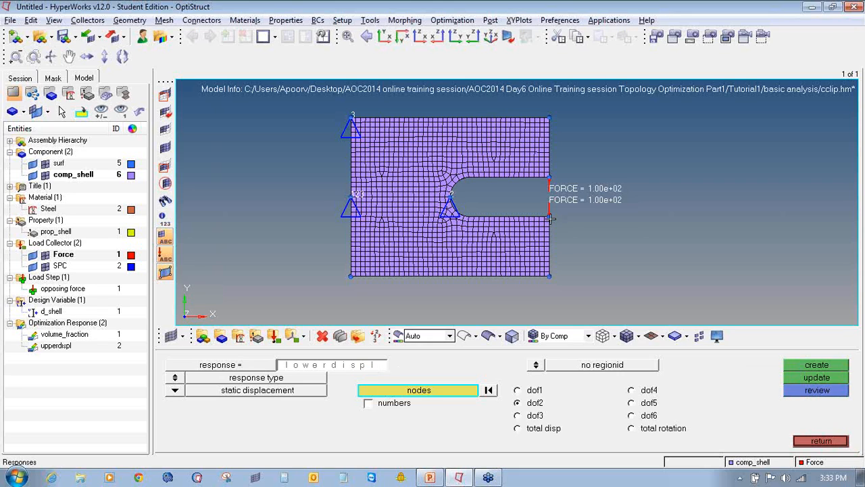
{"action": "left_click", "coordinate": [549, 216]}
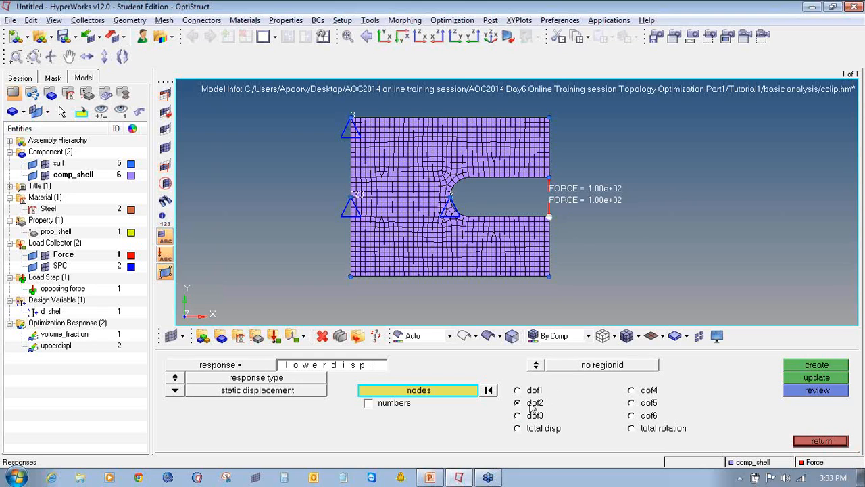
{"action": "left_click", "coordinate": [807, 366]}
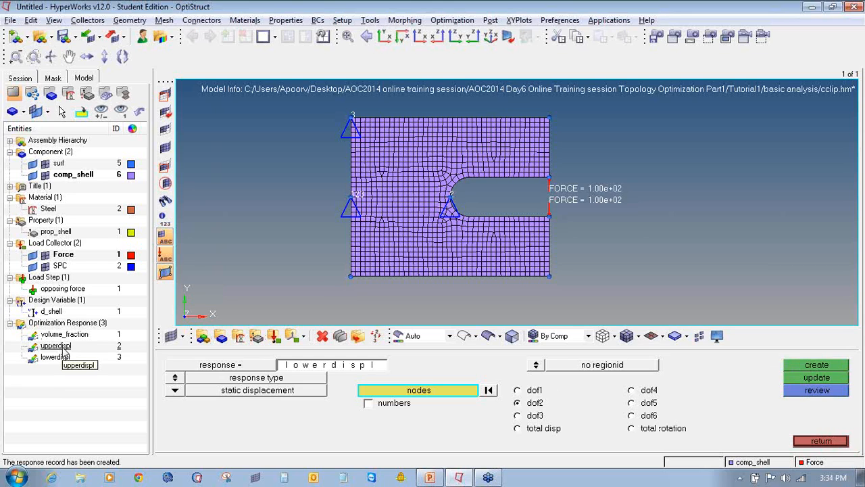
{"action": "left_click", "coordinate": [827, 441]}
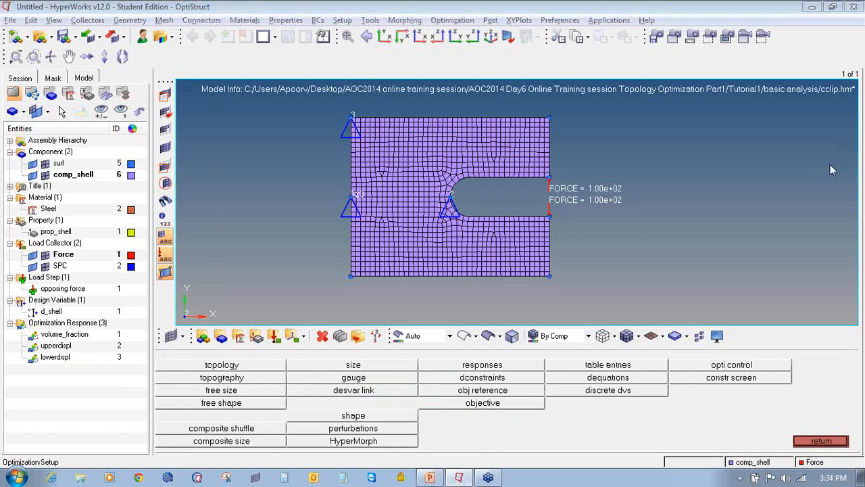
Step: Start a design constraint named c_upper with an upper bound of 0.070, clearing the pen mark around dconstraints
{"action": "mouse_move", "coordinate": [502, 367]}
{"action": "left_mouse_down"}
{"action": "mouse_move", "coordinate": [460, 367]}
{"action": "mouse_move", "coordinate": [468, 385]}
{"action": "mouse_move", "coordinate": [512, 381]}
{"action": "mouse_move", "coordinate": [502, 365]}
{"action": "left_mouse_up"}
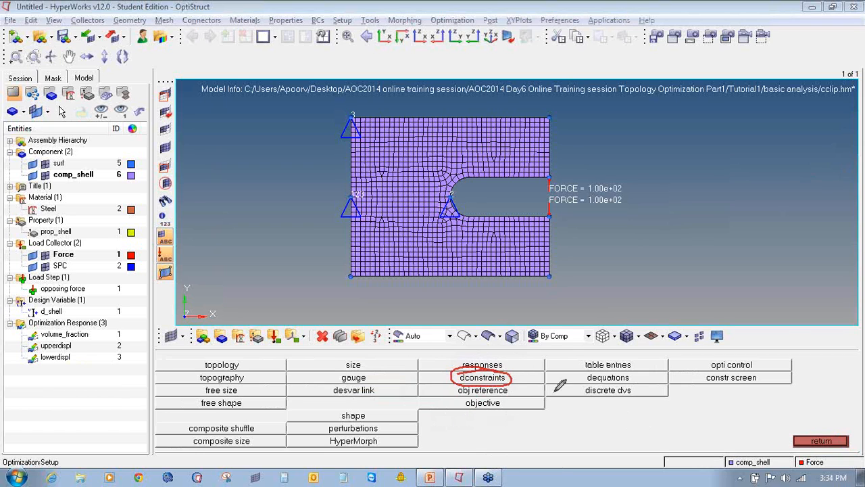
{"action": "right_click", "coordinate": [585, 282]}
{"action": "left_click", "coordinate": [627, 365]}
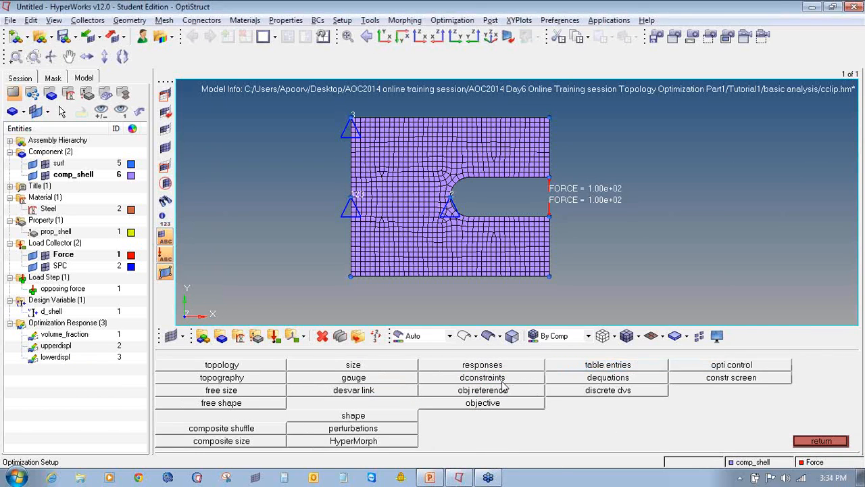
{"action": "left_click", "coordinate": [506, 379]}
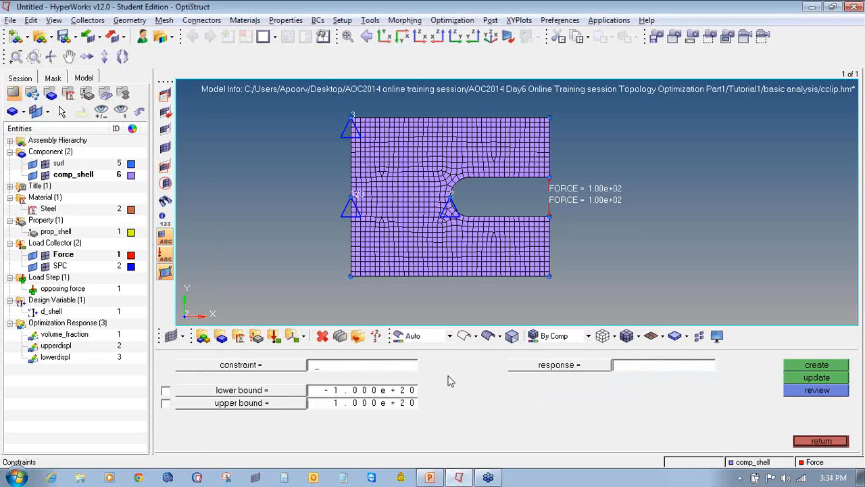
{"action": "type", "text": "c_upper"}
{"action": "left_click", "coordinate": [360, 406]}
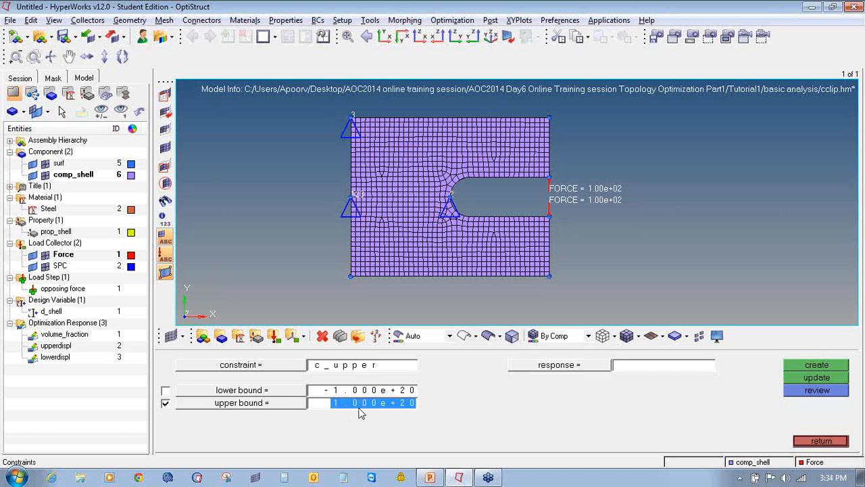
{"action": "type", "text": "0.070"}
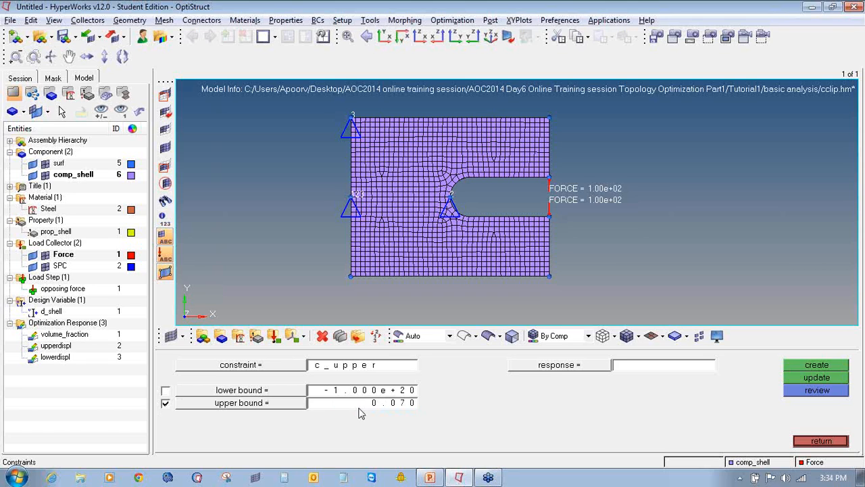
Step: Assign the upperdispl response and the opposing force load step to c_upper, create the constraint, and list it in the model browser
{"action": "left_click", "coordinate": [545, 367]}
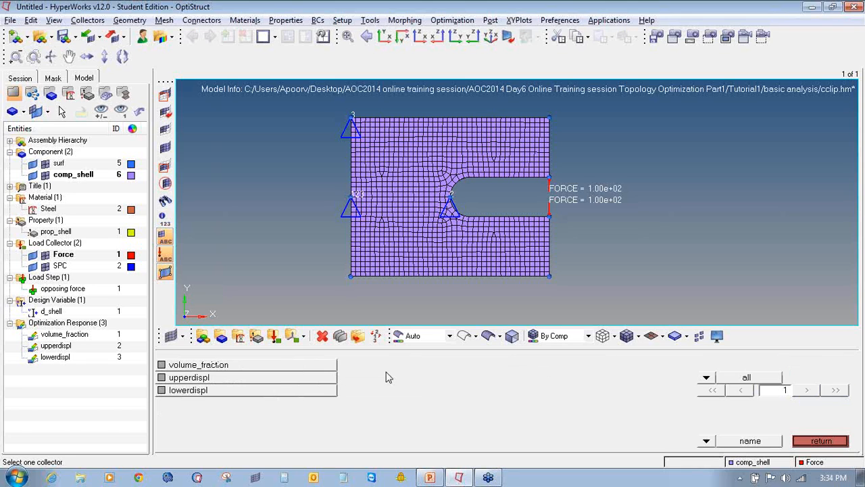
{"action": "left_click", "coordinate": [289, 380]}
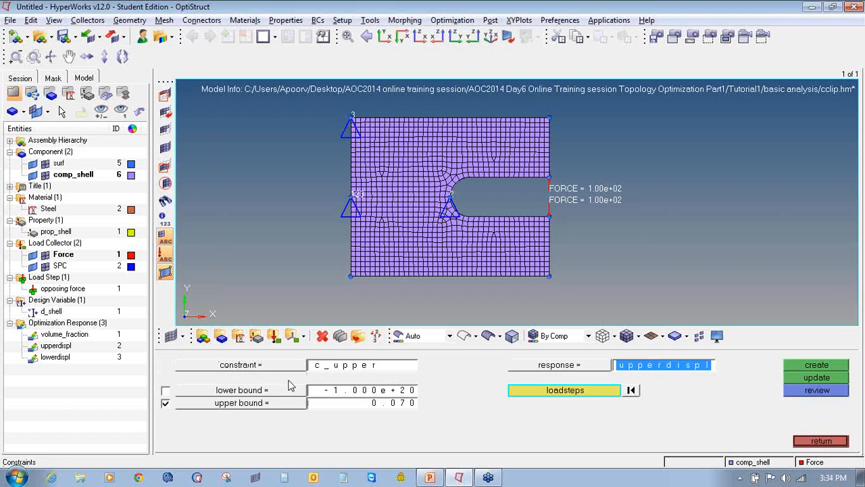
{"action": "left_click", "coordinate": [598, 396]}
{"action": "left_click", "coordinate": [205, 367]}
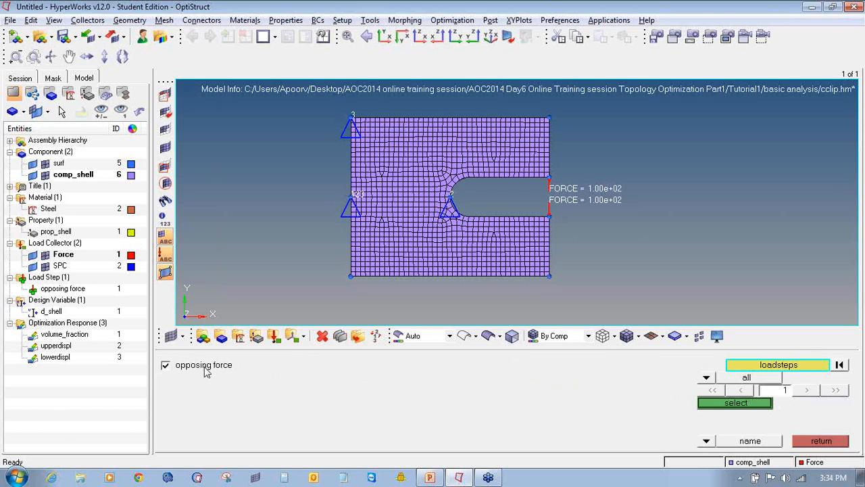
{"action": "left_click", "coordinate": [711, 404]}
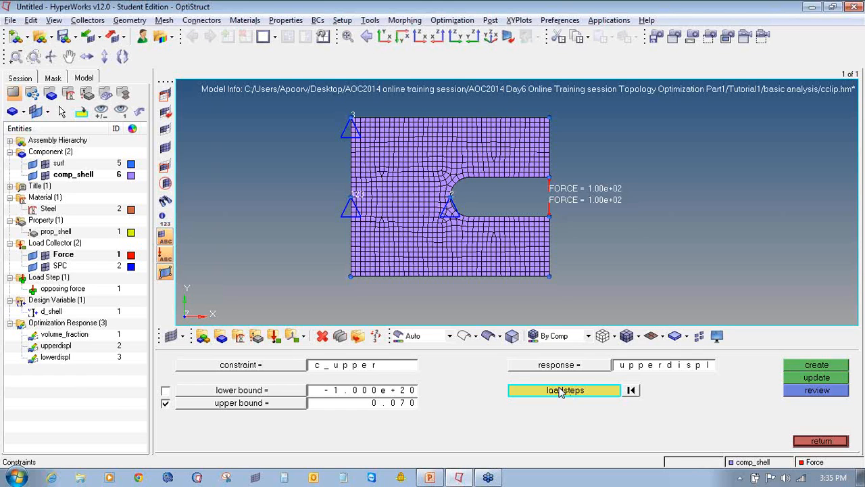
{"action": "left_click", "coordinate": [792, 366]}
{"action": "left_click", "coordinate": [11, 369]}
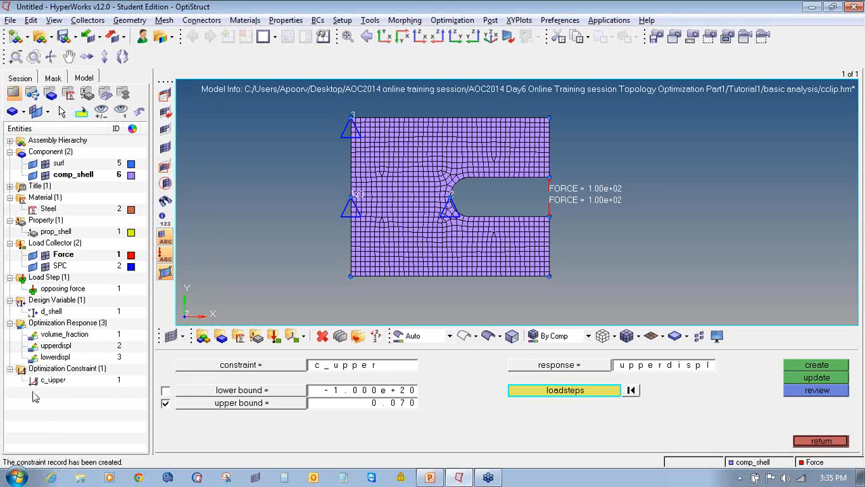
Step: Define a second constraint named c_lower with the upper bound disabled and a lower bound of -0.070
{"action": "left_click", "coordinate": [357, 371]}
{"action": "left_click", "coordinate": [355, 372]}
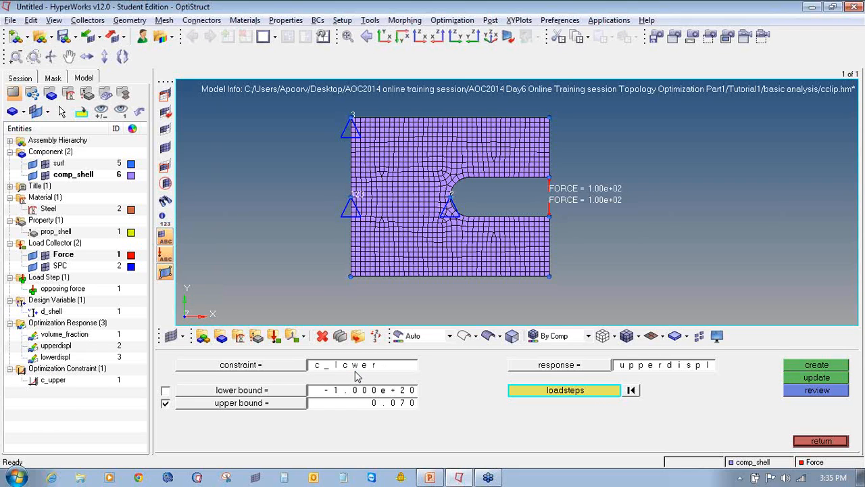
{"action": "left_click", "coordinate": [166, 403]}
{"action": "left_click", "coordinate": [346, 392]}
{"action": "type", "text": "-0"}
Step: Assign the lowerdispl response and the opposing force load step to c_lower, create the constraint, and leave the constraint setup
{"action": "left_click", "coordinate": [543, 369]}
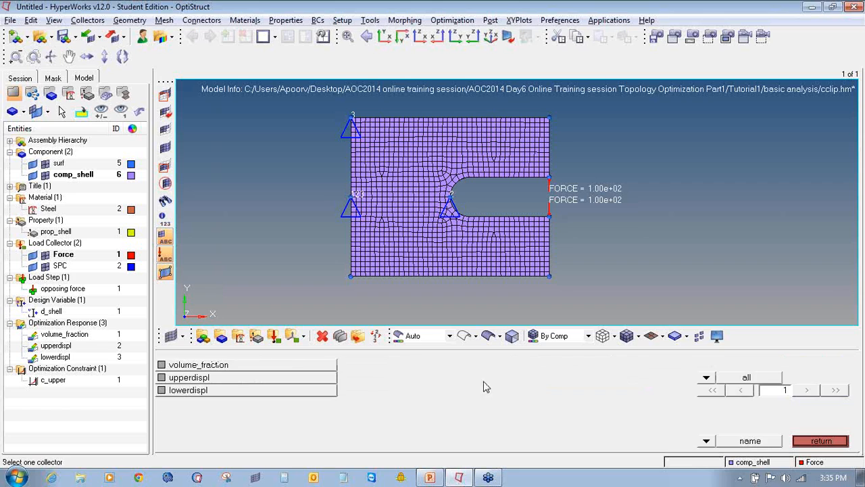
{"action": "left_click", "coordinate": [317, 392]}
{"action": "left_click", "coordinate": [516, 395]}
{"action": "left_click", "coordinate": [213, 365]}
{"action": "left_click", "coordinate": [764, 403]}
{"action": "left_click", "coordinate": [798, 367]}
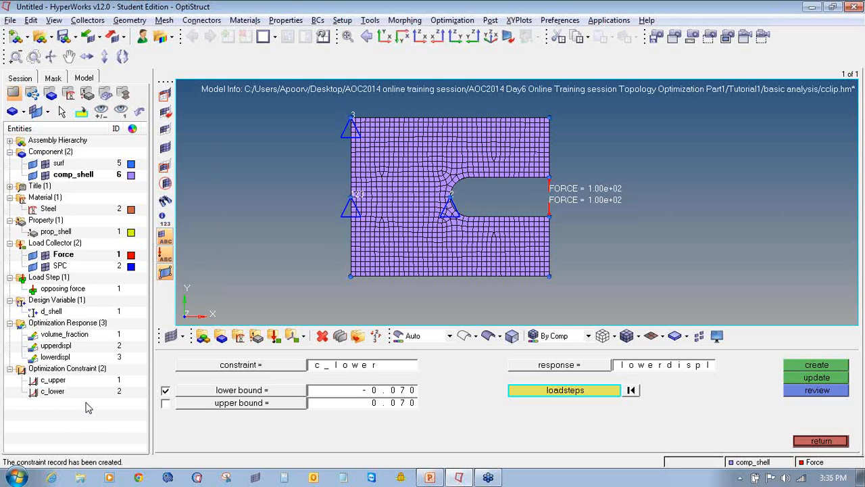
{"action": "left_click", "coordinate": [817, 444]}
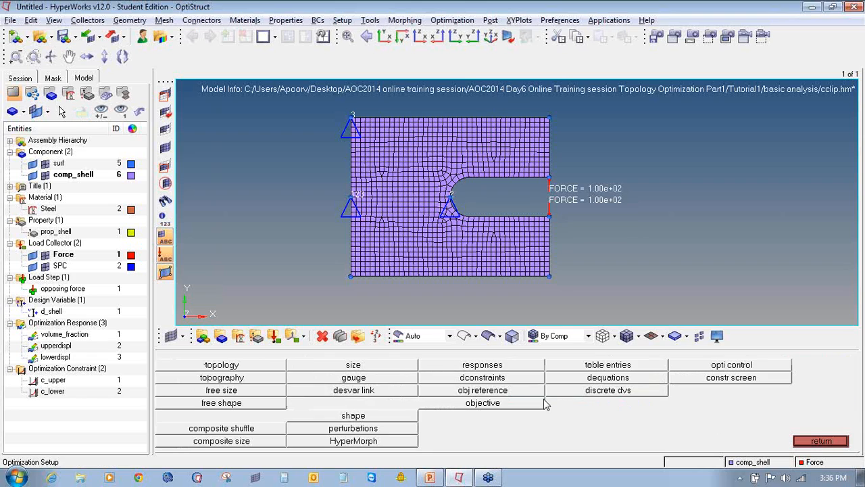
Step: Create an optimization objective that minimizes the volume_fraction response
{"action": "left_click", "coordinate": [447, 404]}
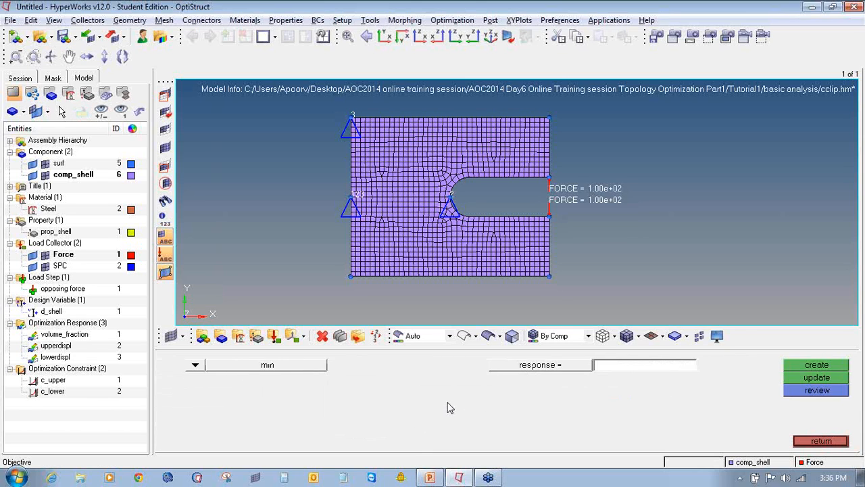
{"action": "left_click", "coordinate": [527, 368]}
{"action": "left_click", "coordinate": [289, 367]}
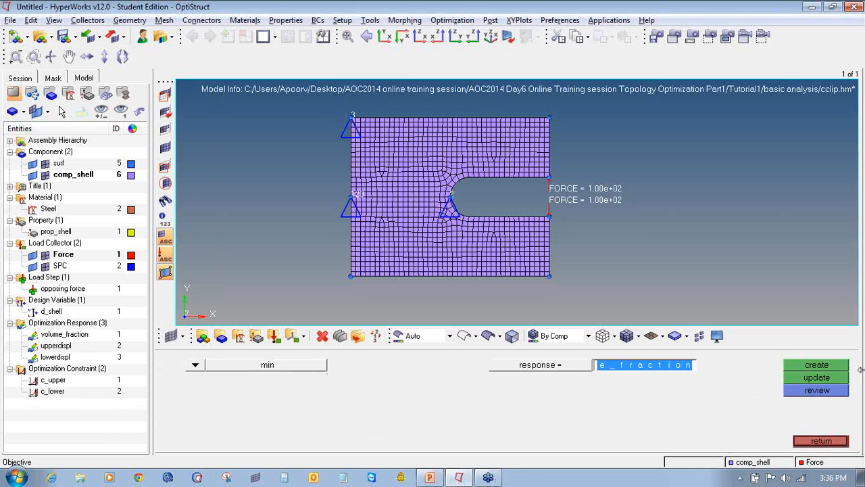
{"action": "left_click", "coordinate": [832, 366]}
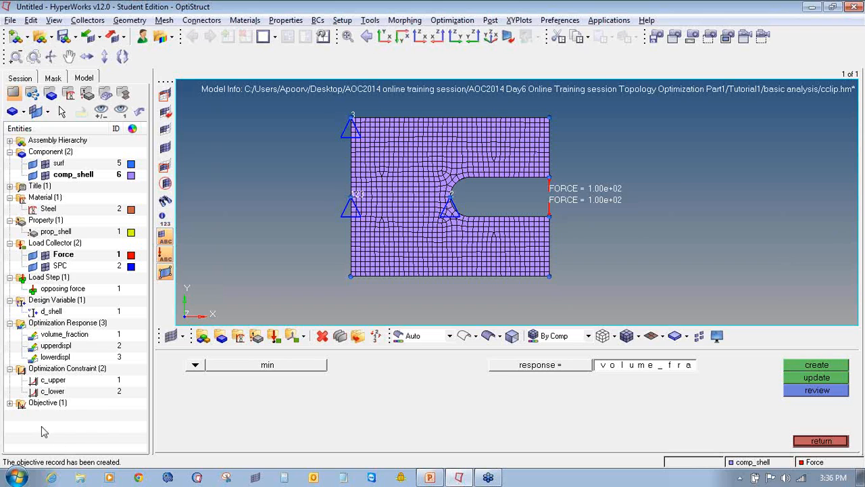
Step: List the objective in the model browser and leave the objective setup
{"action": "left_click", "coordinate": [9, 402]}
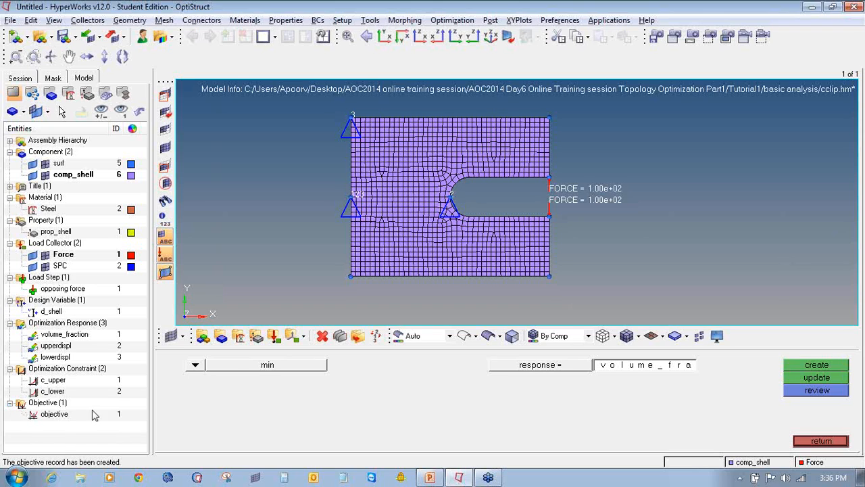
{"action": "left_click", "coordinate": [822, 441]}
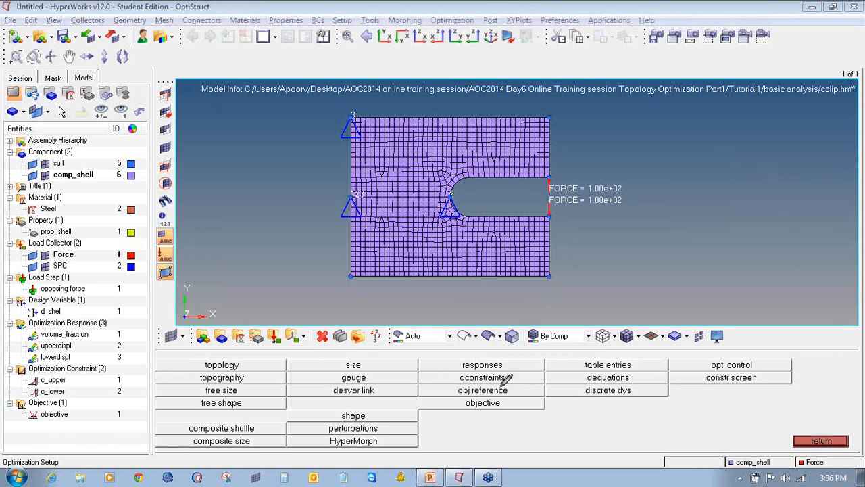
{"action": "mouse_move", "coordinate": [506, 395]}
{"action": "left_mouse_down"}
{"action": "mouse_move", "coordinate": [458, 406]}
{"action": "mouse_move", "coordinate": [515, 405]}
{"action": "mouse_move", "coordinate": [414, 408]}
{"action": "left_mouse_up"}
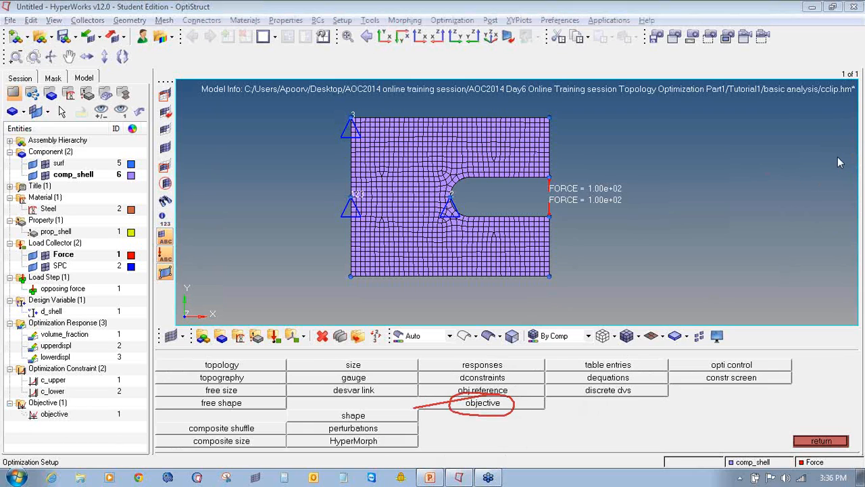
{"action": "key", "text": "Escape"}
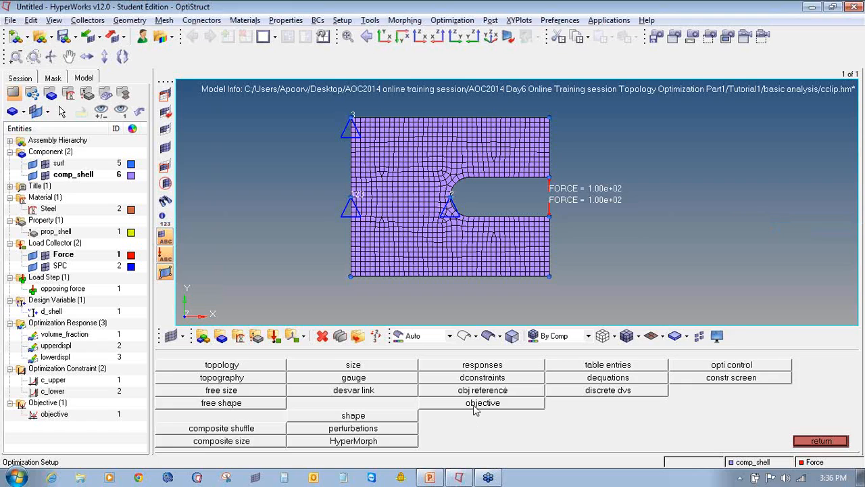
Step: Reopen the objective definition, check its min type and volume_fraction response, and leave the setup
{"action": "left_click", "coordinate": [477, 406]}
{"action": "left_click", "coordinate": [193, 367]}
{"action": "left_click", "coordinate": [206, 415]}
{"action": "left_click", "coordinate": [203, 367]}
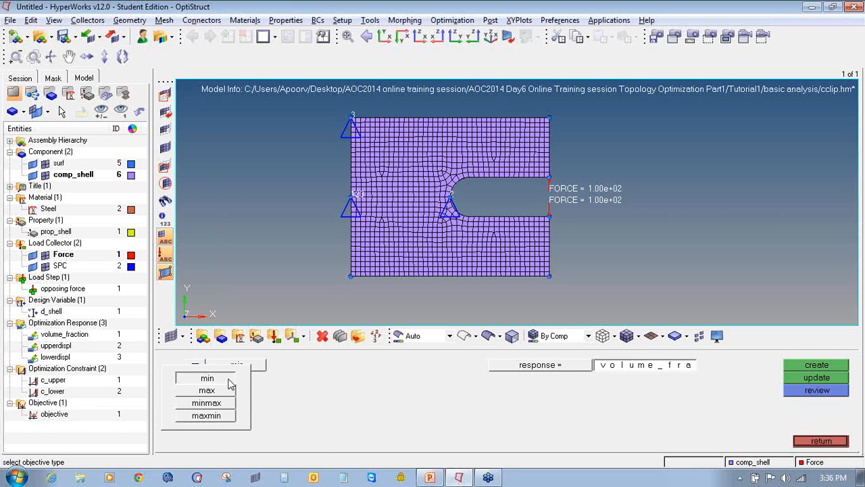
{"action": "left_click", "coordinate": [219, 377]}
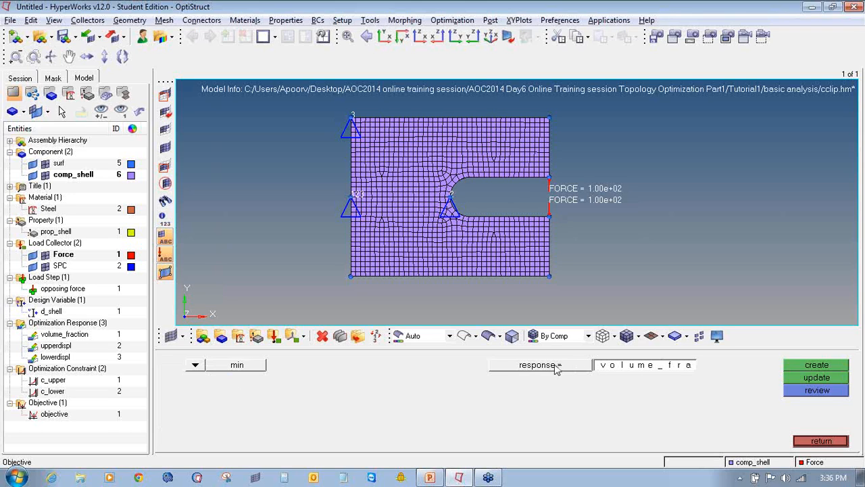
{"action": "left_click", "coordinate": [556, 367]}
{"action": "left_click", "coordinate": [247, 369]}
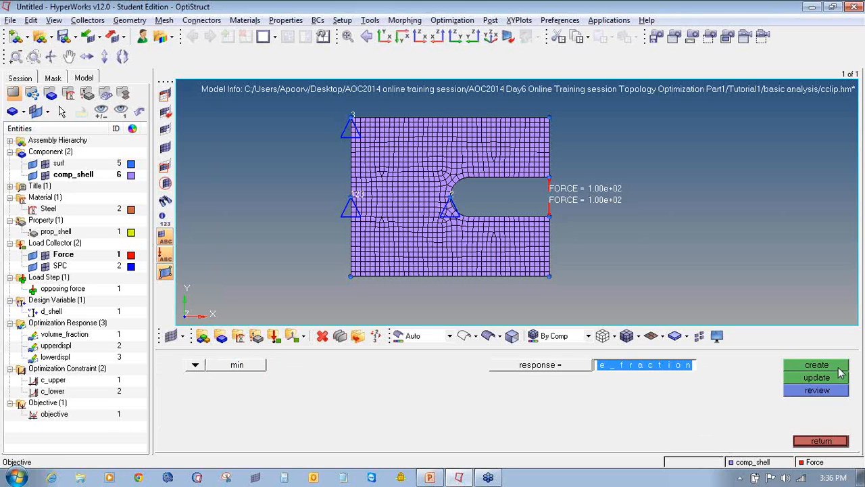
{"action": "left_click", "coordinate": [820, 440]}
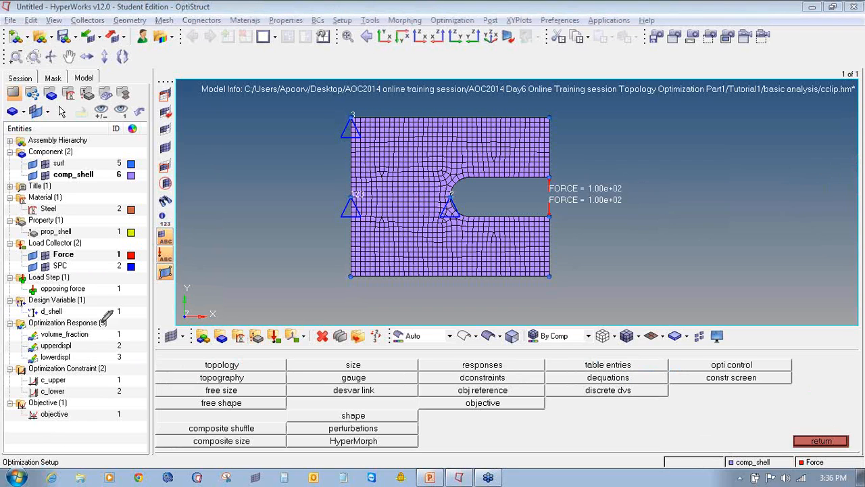
{"action": "mouse_move", "coordinate": [82, 293]}
{"action": "left_mouse_down"}
{"action": "mouse_move", "coordinate": [23, 291]}
{"action": "mouse_move", "coordinate": [4, 370]}
{"action": "mouse_move", "coordinate": [10, 415]}
{"action": "mouse_move", "coordinate": [92, 424]}
{"action": "mouse_move", "coordinate": [134, 384]}
{"action": "mouse_move", "coordinate": [115, 288]}
{"action": "mouse_move", "coordinate": [80, 291]}
{"action": "mouse_move", "coordinate": [84, 348]}
{"action": "mouse_move", "coordinate": [94, 338]}
{"action": "mouse_move", "coordinate": [88, 342]}
{"action": "mouse_move", "coordinate": [102, 352]}
{"action": "mouse_move", "coordinate": [83, 390]}
{"action": "mouse_move", "coordinate": [75, 379]}
{"action": "mouse_move", "coordinate": [95, 389]}
{"action": "mouse_move", "coordinate": [79, 393]}
{"action": "mouse_move", "coordinate": [80, 413]}
{"action": "mouse_move", "coordinate": [96, 415]}
{"action": "mouse_move", "coordinate": [79, 408]}
{"action": "left_mouse_up"}
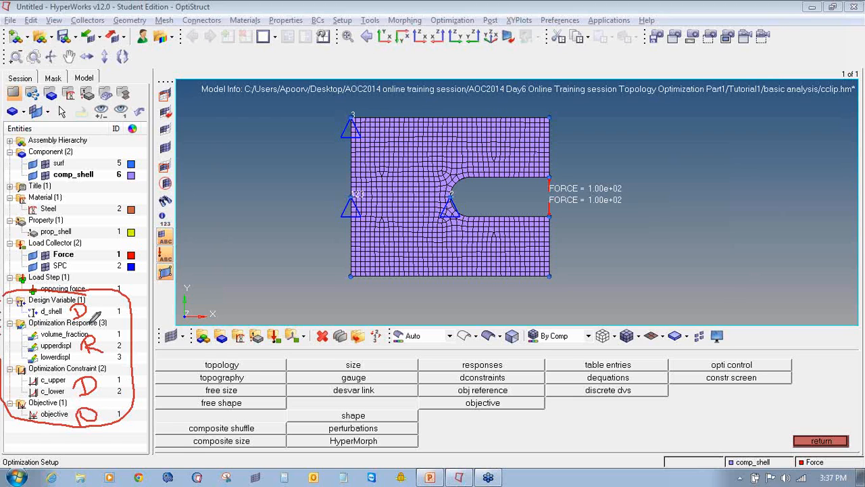
{"action": "mouse_move", "coordinate": [67, 312]}
{"action": "left_mouse_down"}
{"action": "mouse_move", "coordinate": [91, 418]}
{"action": "mouse_move", "coordinate": [121, 378]}
{"action": "mouse_move", "coordinate": [108, 301]}
{"action": "mouse_move", "coordinate": [73, 277]}
{"action": "left_mouse_up"}
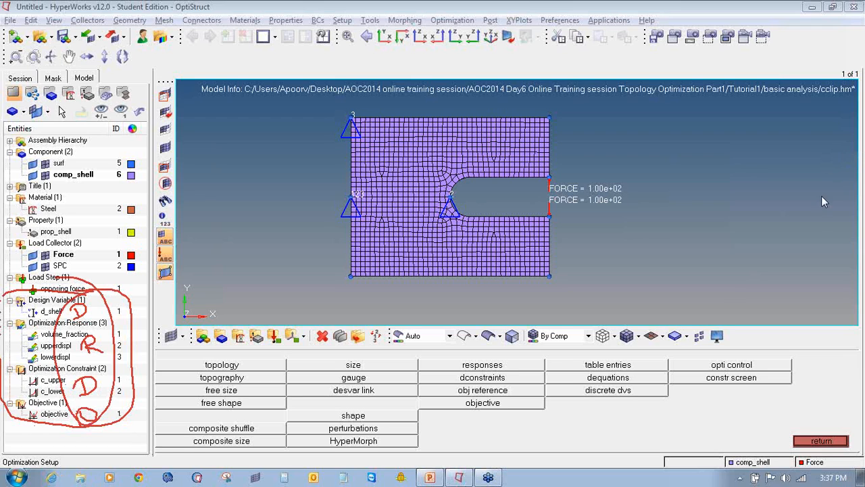
{"action": "left_click", "coordinate": [809, 225]}
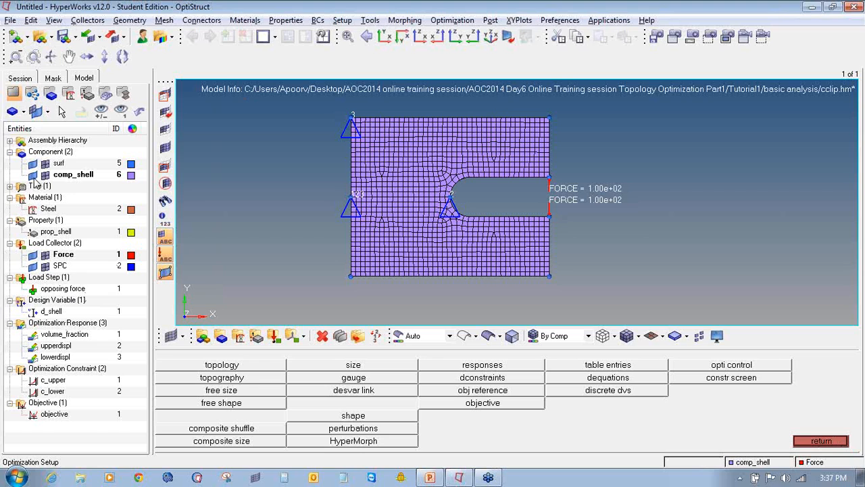
Step: Save the model as cclip in a new folder named topology optimization inside Tutorial1
{"action": "left_click", "coordinate": [10, 20]}
{"action": "mouse_move", "coordinate": [31, 102]}
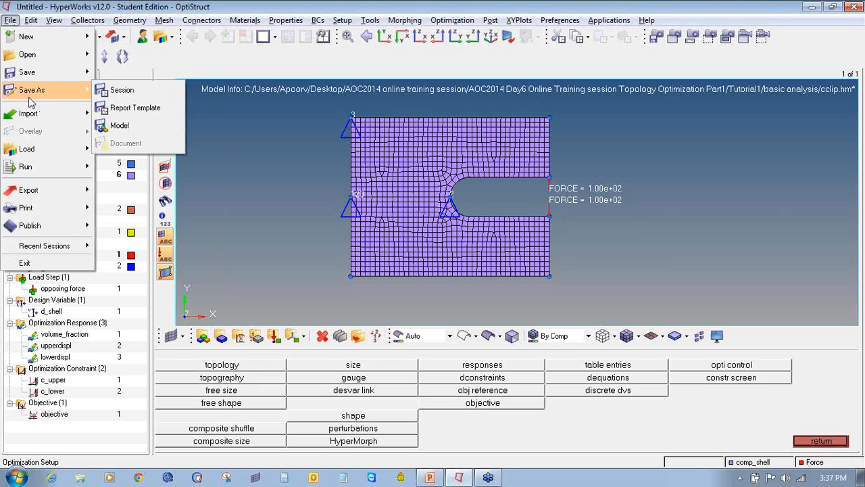
{"action": "left_click", "coordinate": [120, 125]}
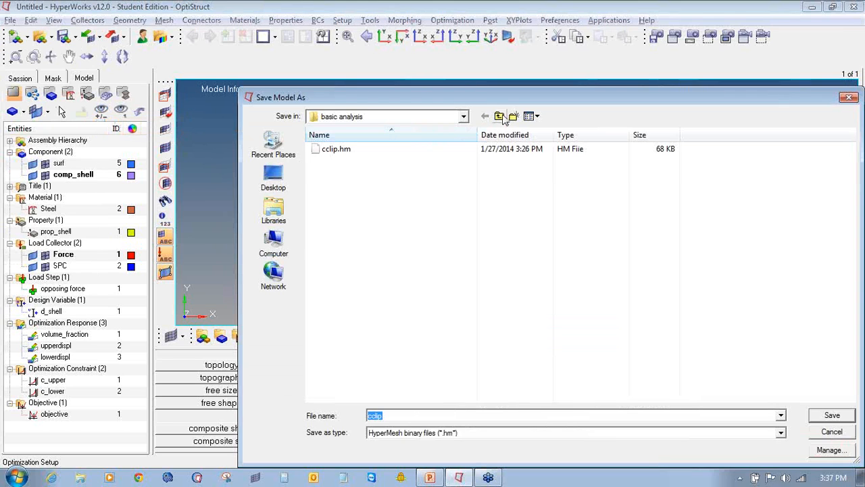
{"action": "left_click", "coordinate": [500, 116]}
{"action": "left_click", "coordinate": [513, 117]}
{"action": "type", "text": "topojo"}
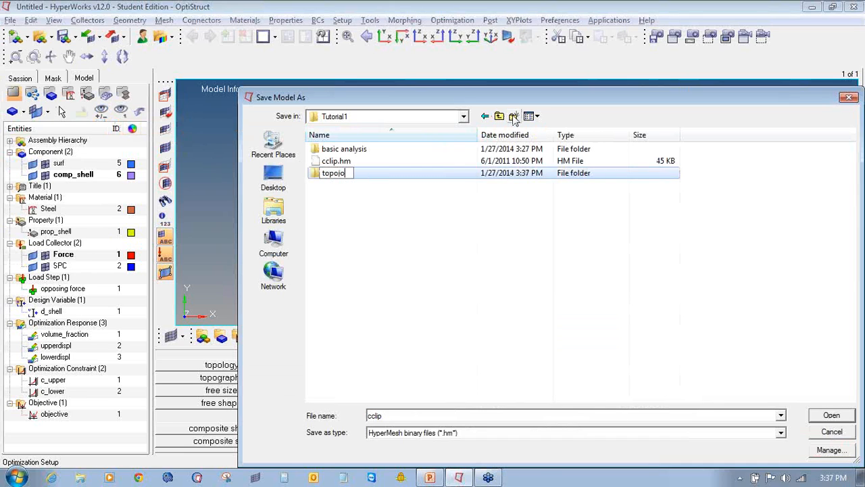
{"action": "type", "text": "gy optimization"}
{"action": "key", "text": "Return"}
{"action": "key", "text": "Return"}
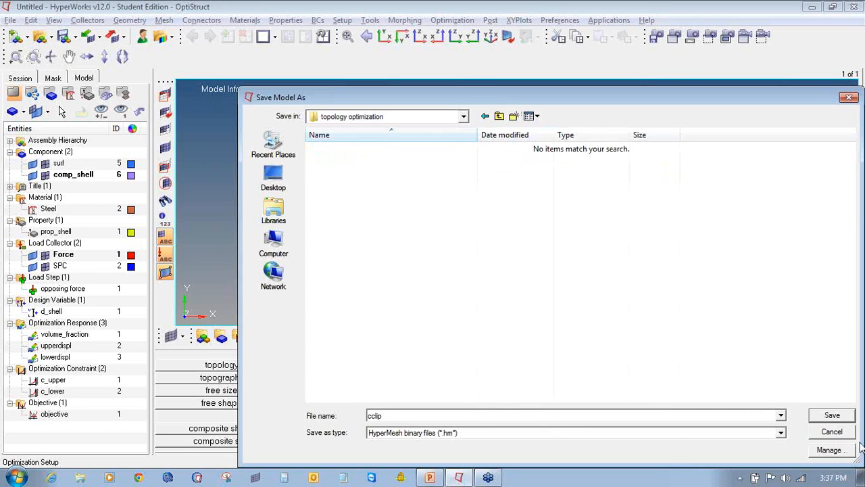
{"action": "left_click", "coordinate": [844, 417]}
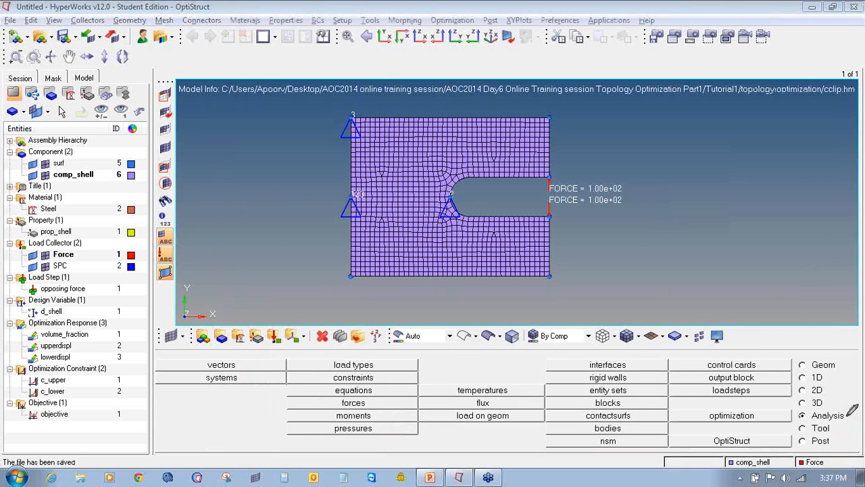
Step: Set the OptiStruct job to export all and use the optimization run option, keep default memory, and start the solver
{"action": "mouse_move", "coordinate": [832, 403]}
{"action": "left_mouse_down"}
{"action": "mouse_move", "coordinate": [797, 405]}
{"action": "mouse_move", "coordinate": [840, 417]}
{"action": "left_mouse_up"}
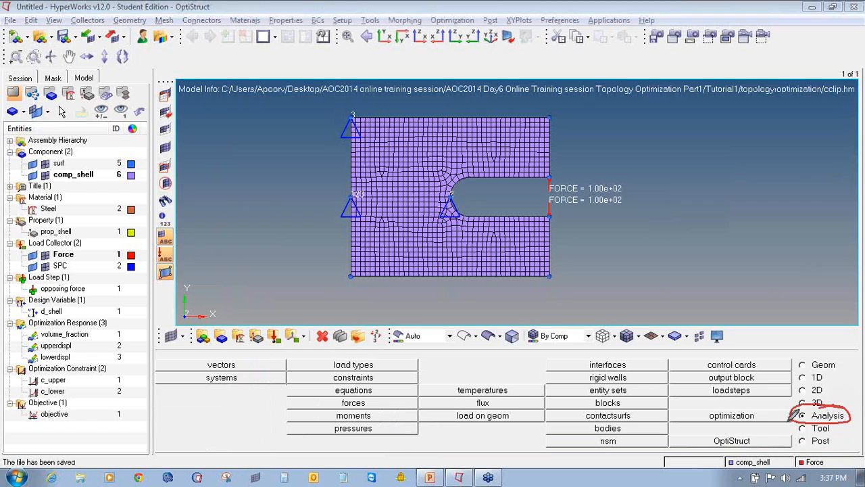
{"action": "mouse_move", "coordinate": [727, 428]}
{"action": "left_mouse_down"}
{"action": "mouse_move", "coordinate": [702, 441]}
{"action": "mouse_move", "coordinate": [766, 428]}
{"action": "left_mouse_up"}
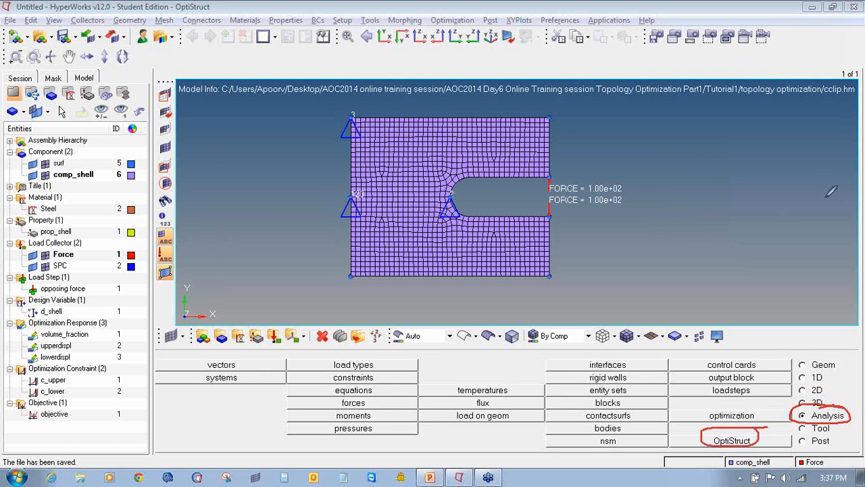
{"action": "left_click", "coordinate": [716, 443]}
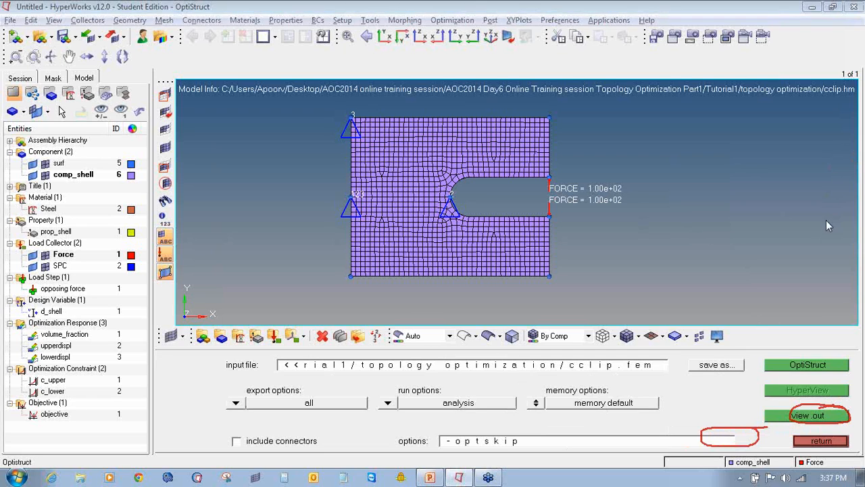
{"action": "left_click", "coordinate": [234, 404]}
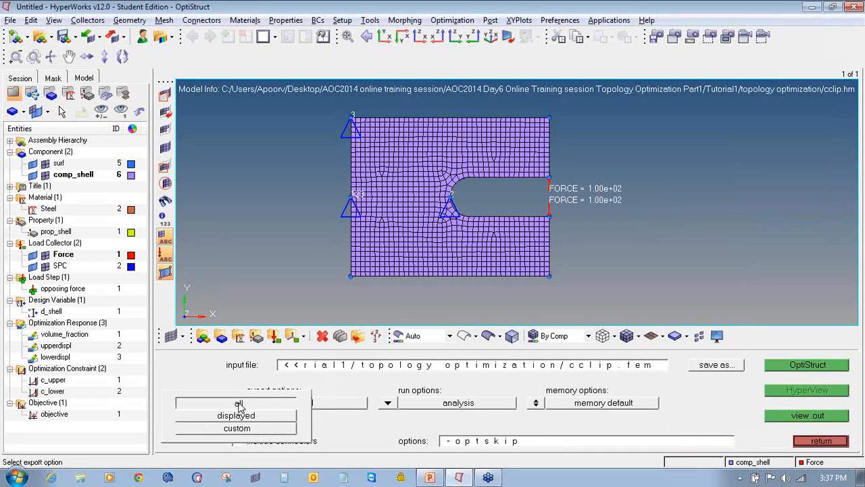
{"action": "left_click", "coordinate": [239, 403]}
{"action": "left_click", "coordinate": [387, 402]}
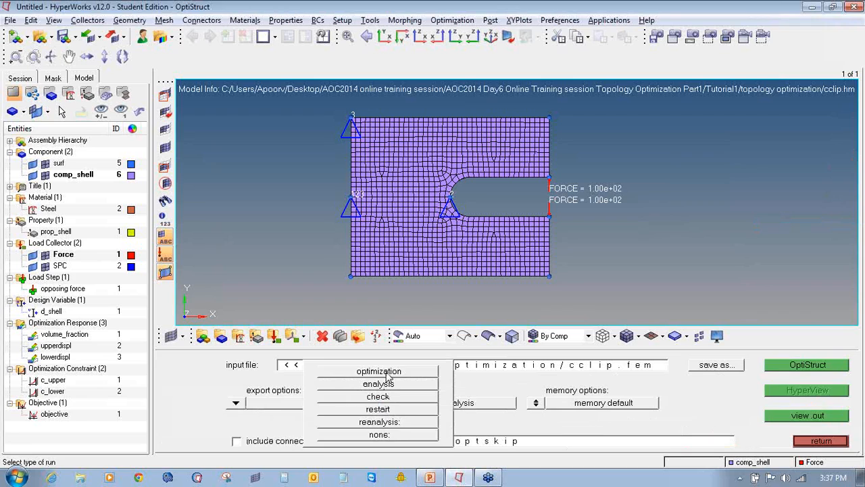
{"action": "left_click", "coordinate": [389, 370]}
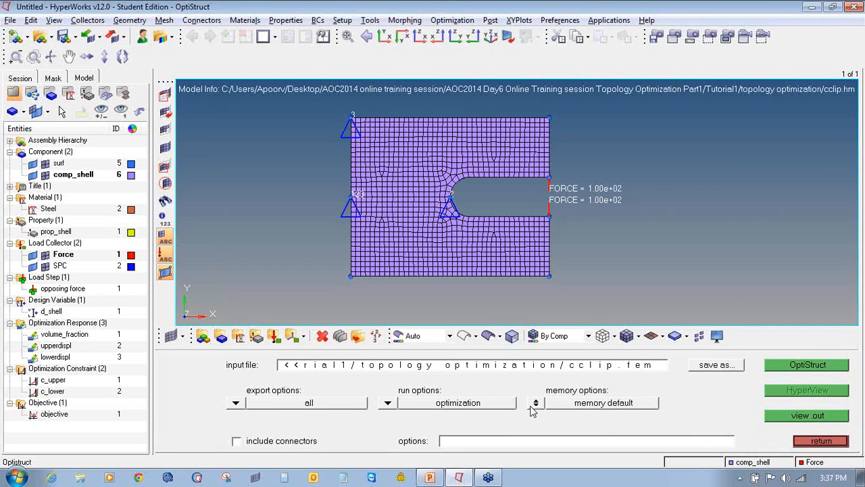
{"action": "left_click", "coordinate": [797, 368]}
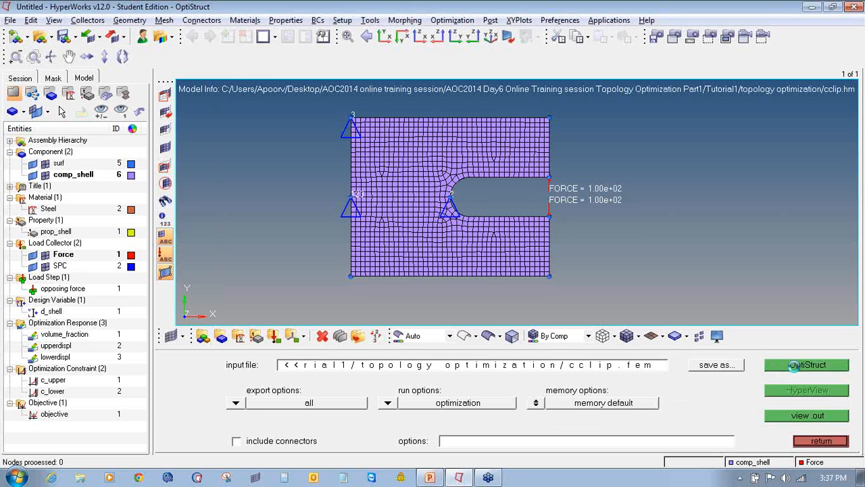
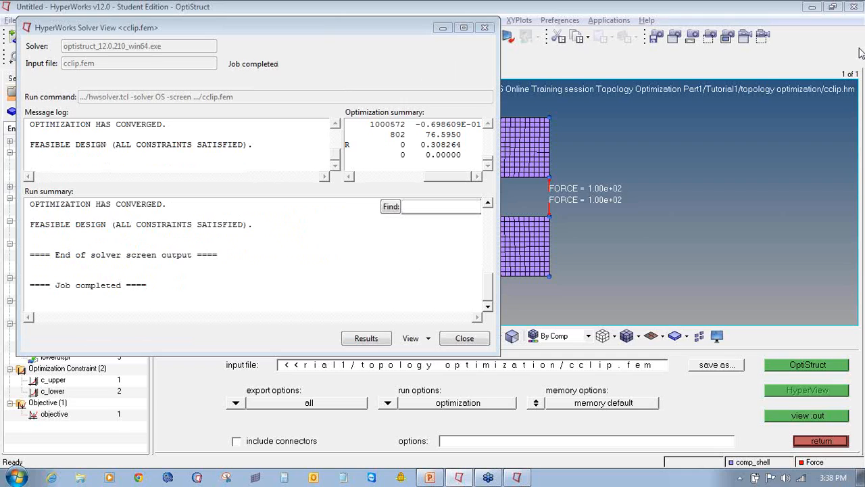
Step: Examine the solver message log for the convergence and constraint satisfaction status
{"action": "left_click_drag", "start_coordinate": [29, 124], "coordinate": [168, 128]}
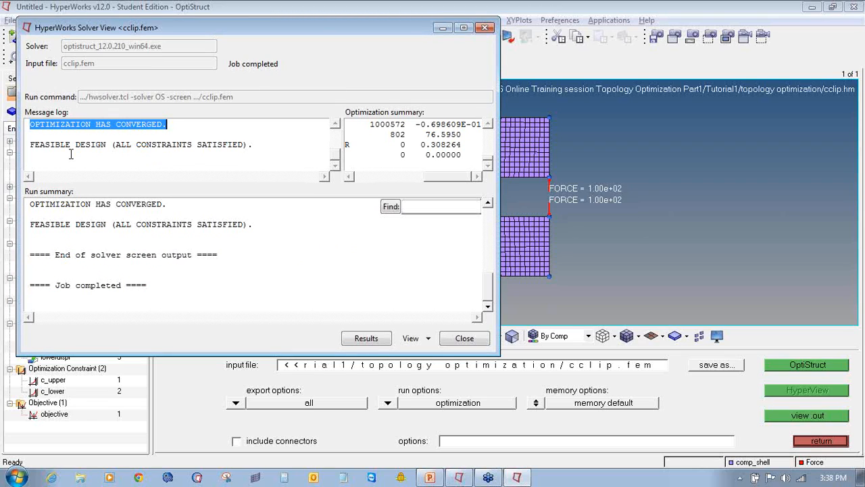
{"action": "left_click_drag", "start_coordinate": [39, 147], "coordinate": [227, 155]}
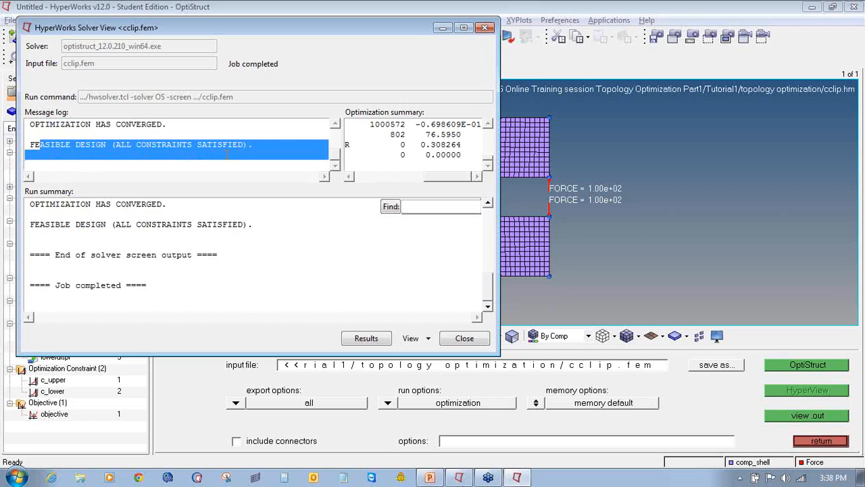
{"action": "left_click", "coordinate": [42, 144]}
{"action": "left_click_drag", "start_coordinate": [28, 145], "coordinate": [265, 146]}
{"action": "left_click_drag", "start_coordinate": [29, 124], "coordinate": [198, 125]}
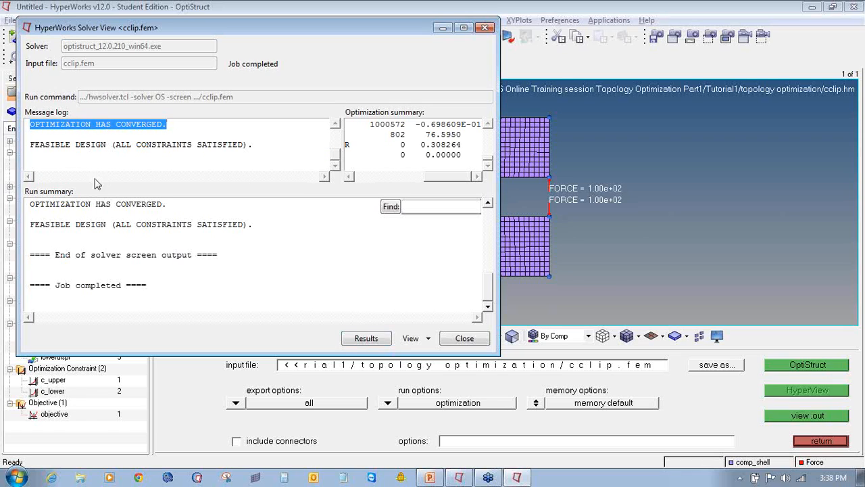
Step: Open the optimization results in HyperView, dismiss the message log, maximize the window, and align the model to the XY plane
{"action": "left_click", "coordinate": [371, 341]}
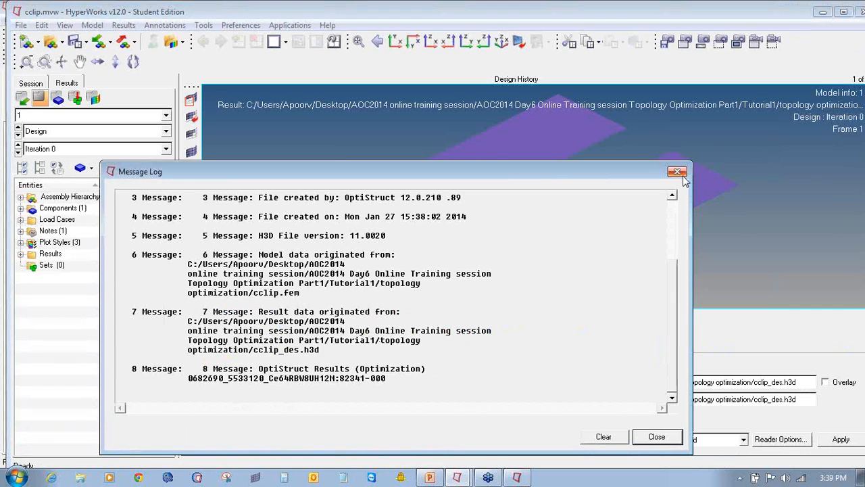
{"action": "left_click", "coordinate": [677, 173]}
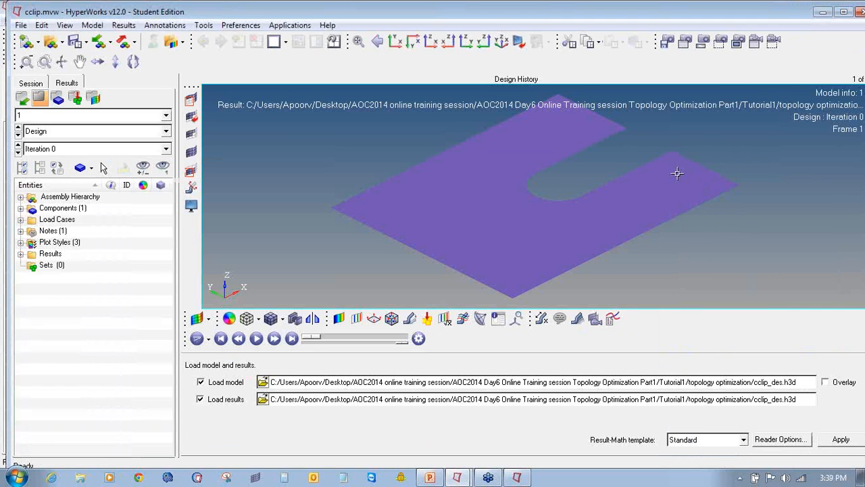
{"action": "double_click", "coordinate": [613, 15]}
{"action": "left_click_drag", "start_coordinate": [664, 172], "coordinate": [552, 233], "text": "ctrl"}
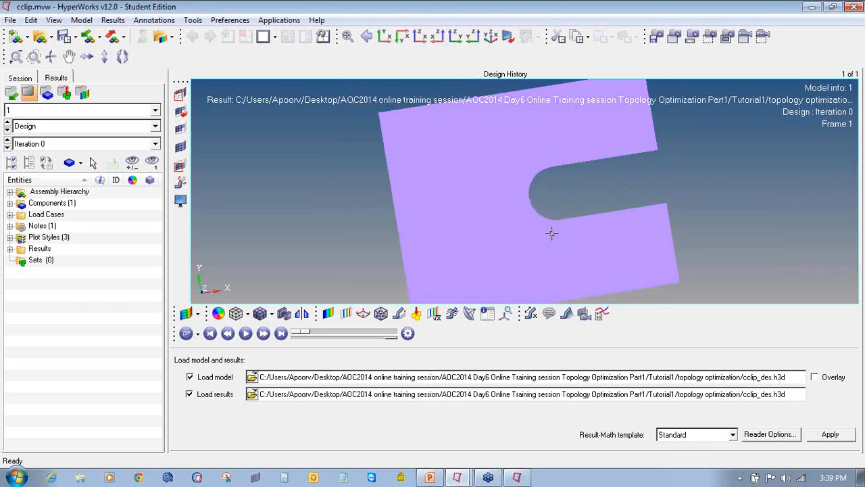
{"action": "scroll", "coordinate": [579, 223], "scroll_direction": "down", "scroll_amount": 5, "text": "ctrl"}
{"action": "left_click_drag", "start_coordinate": [615, 215], "coordinate": [602, 260], "text": "ctrl"}
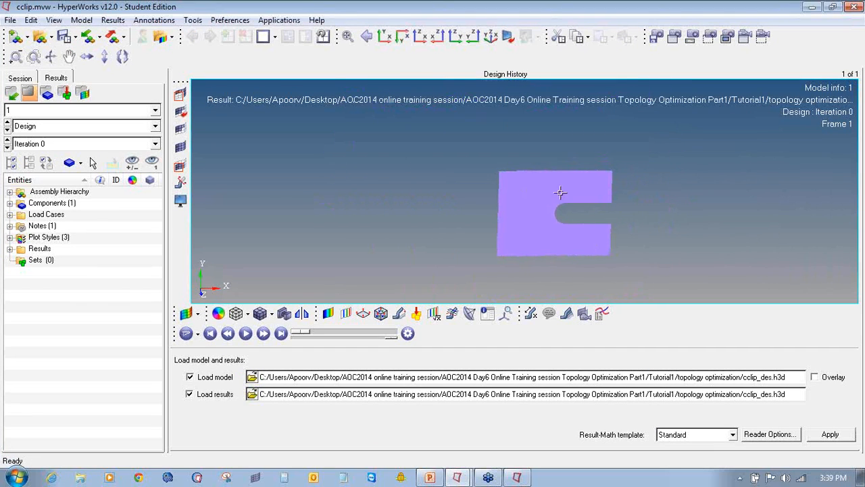
{"action": "left_click", "coordinate": [400, 41]}
Step: Contour the Element Densities result with the Density component for design Iteration 0, without averaging
{"action": "left_click", "coordinate": [324, 315]}
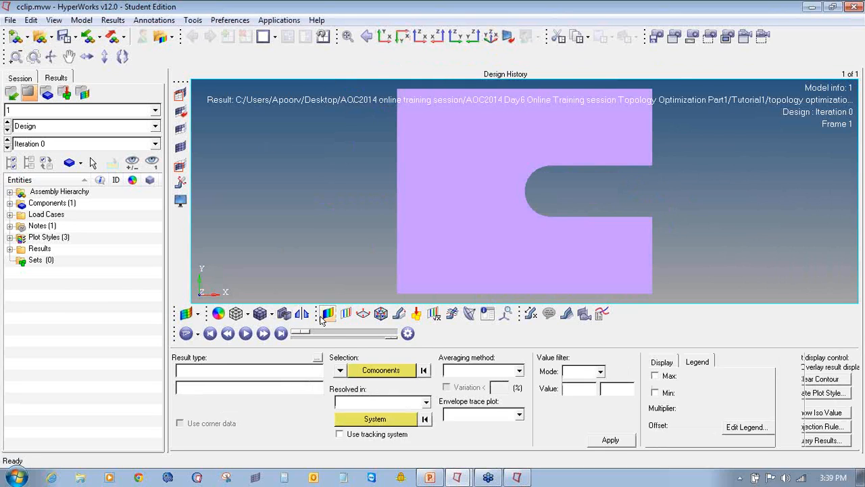
{"action": "left_click", "coordinate": [271, 371]}
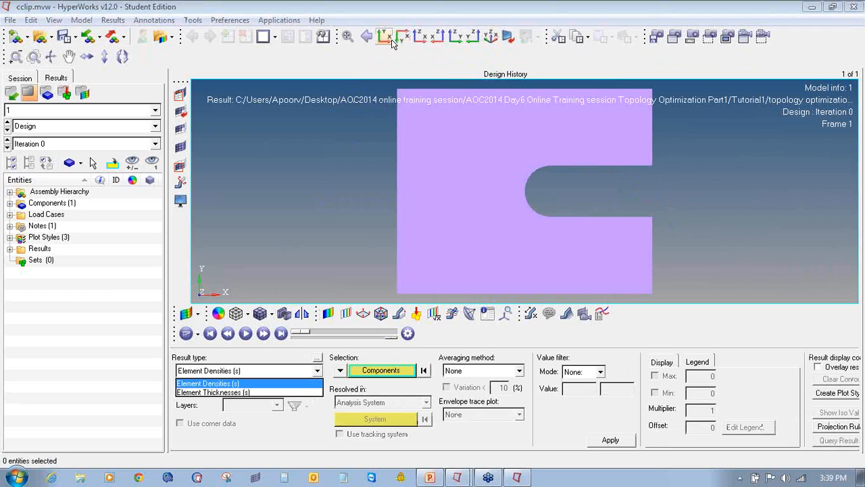
{"action": "left_click", "coordinate": [7, 132]}
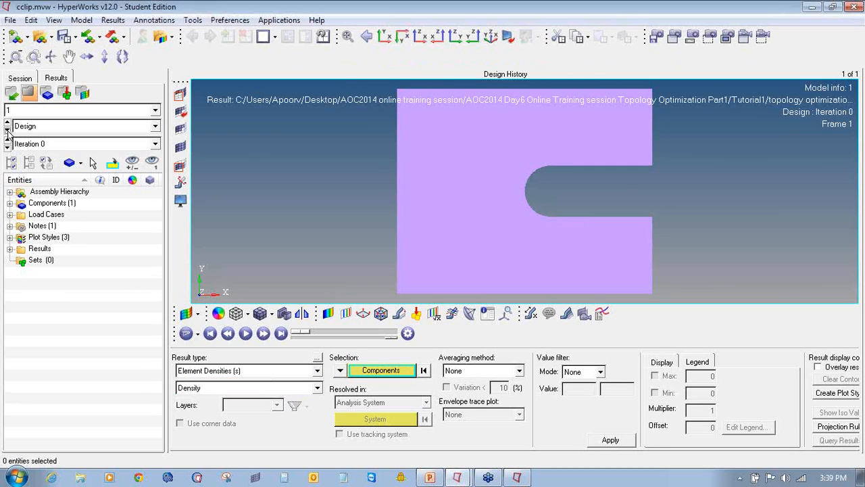
{"action": "left_click", "coordinate": [8, 148]}
{"action": "left_click", "coordinate": [8, 140]}
{"action": "left_click", "coordinate": [610, 440]}
{"action": "scroll", "coordinate": [498, 199], "scroll_direction": "down", "scroll_amount": 4, "text": "ctrl"}
{"action": "right_click_drag", "start_coordinate": [501, 195], "coordinate": [487, 213], "text": "ctrl"}
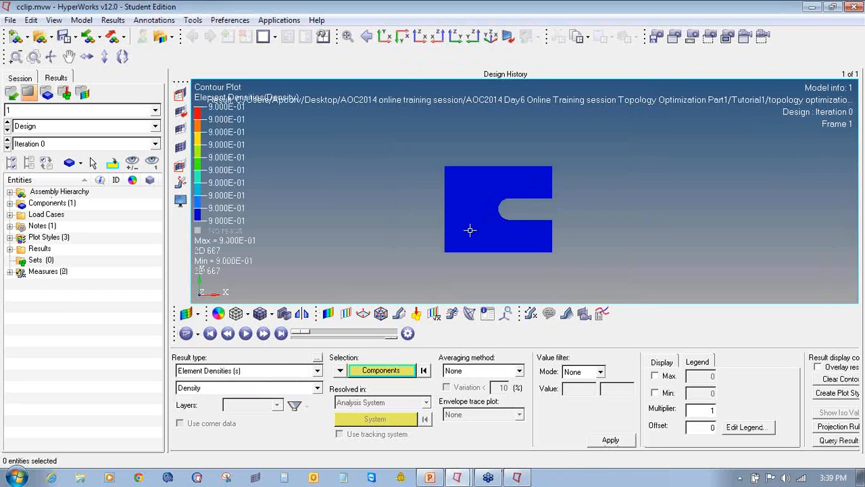
Step: Display the element density contour for design Iteration 28
{"action": "left_click", "coordinate": [156, 143]}
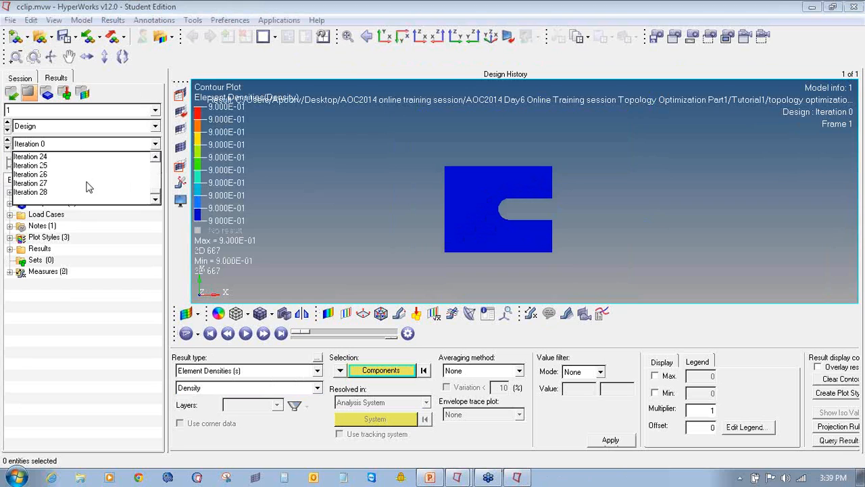
{"action": "left_click", "coordinate": [65, 195]}
{"action": "scroll", "coordinate": [487, 215], "scroll_direction": "up", "scroll_amount": 5, "text": "ctrl"}
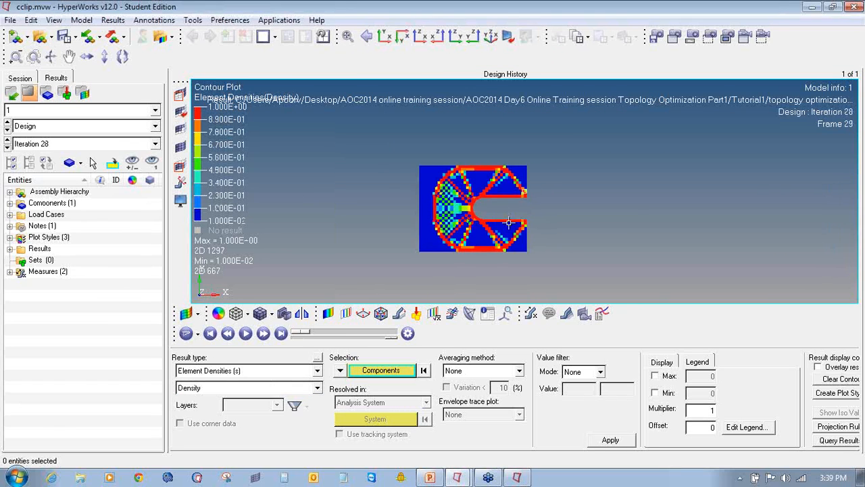
{"action": "scroll", "coordinate": [487, 215], "scroll_direction": "down", "scroll_amount": 3, "text": "ctrl"}
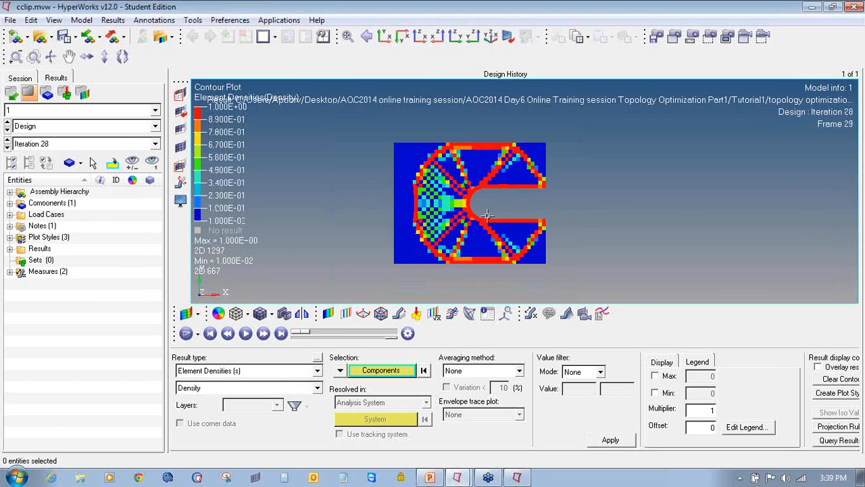
Step: Apply Simple averaging to the element density contour of the design model
{"action": "left_click", "coordinate": [481, 370]}
{"action": "left_click", "coordinate": [466, 398]}
{"action": "left_click", "coordinate": [611, 439]}
{"action": "right_click_drag", "start_coordinate": [477, 186], "coordinate": [503, 174], "text": "ctrl"}
{"action": "scroll", "coordinate": [508, 188], "scroll_direction": "up", "scroll_amount": 2, "text": "ctrl"}
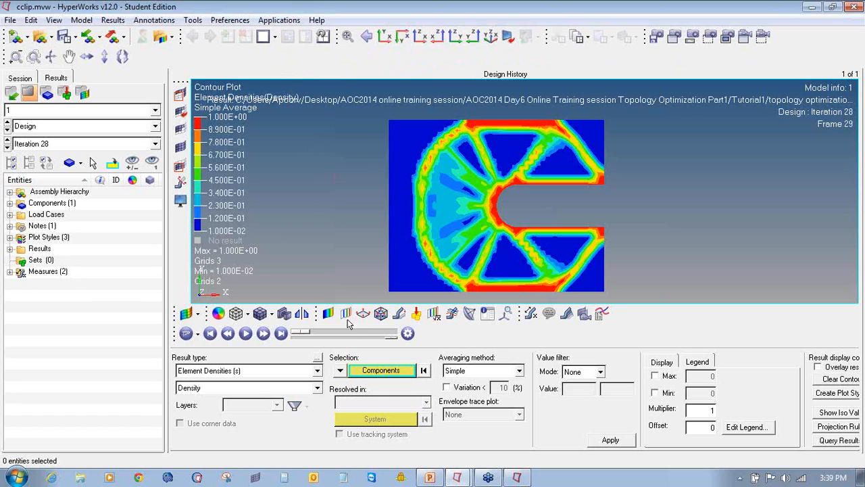
Step: Contour the Element Thicknesses result with the Thickness component, keeping Simple averaging
{"action": "left_click", "coordinate": [327, 314]}
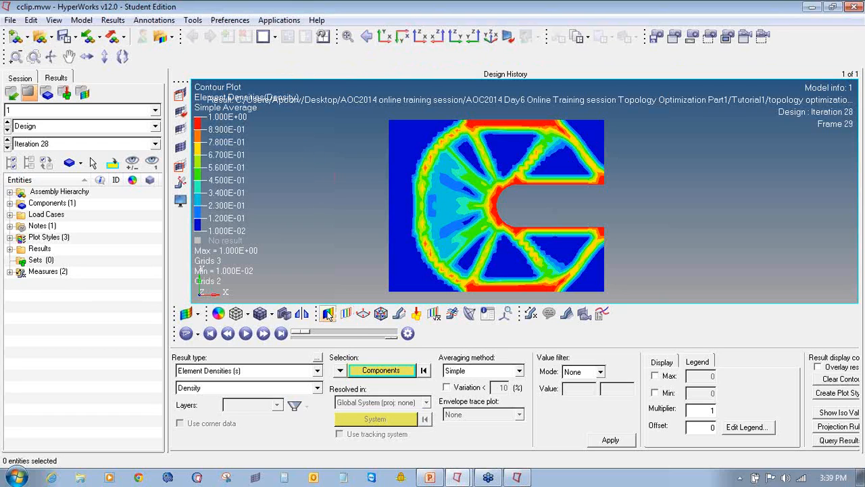
{"action": "left_click", "coordinate": [318, 371]}
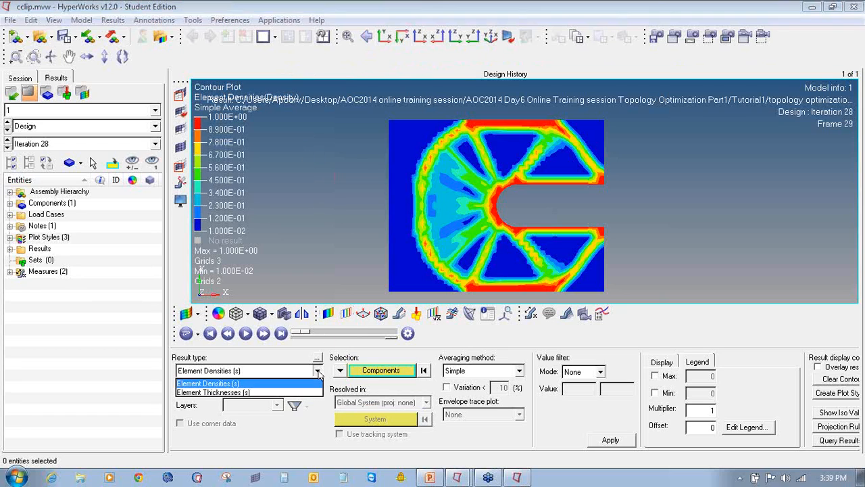
{"action": "left_click", "coordinate": [306, 392]}
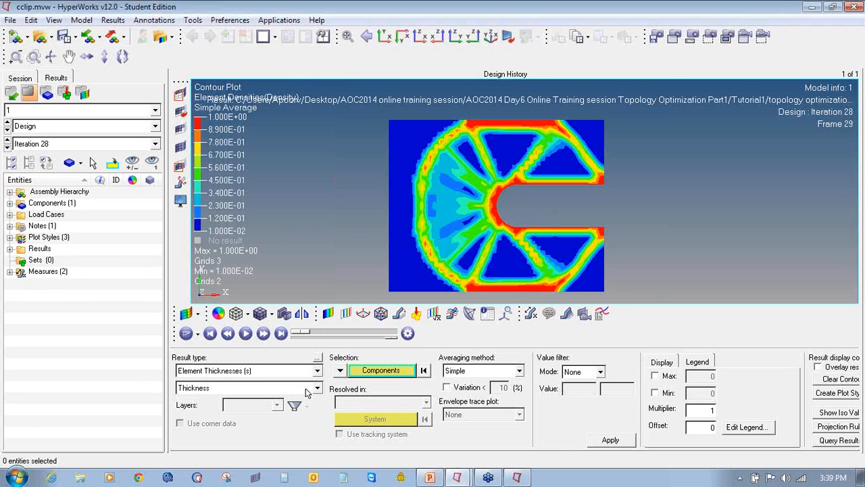
{"action": "left_click", "coordinate": [599, 442]}
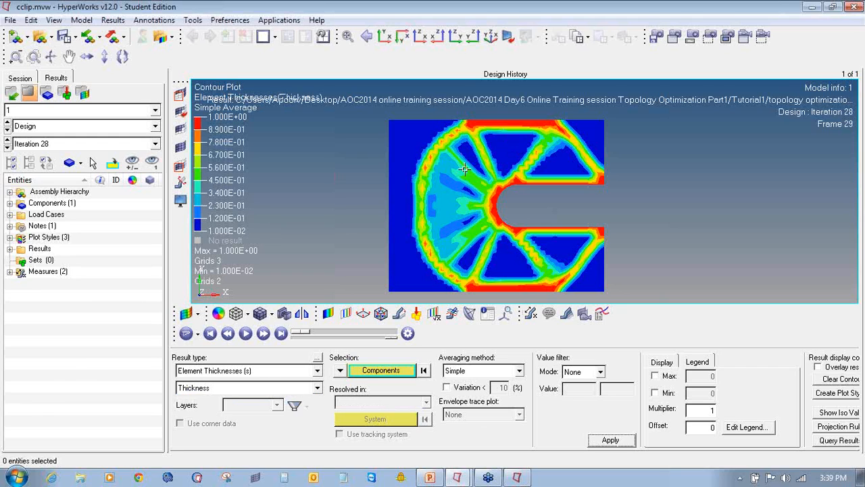
{"action": "left_click", "coordinate": [348, 316]}
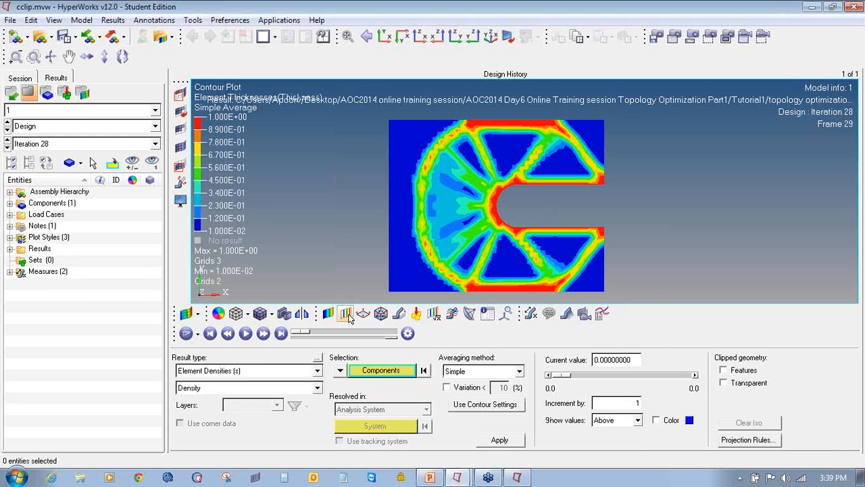
{"action": "left_click", "coordinate": [317, 371]}
{"action": "left_click", "coordinate": [317, 371]}
{"action": "left_click", "coordinate": [317, 371]}
{"action": "left_click", "coordinate": [317, 371]}
Step: Split the page into two side-by-side windows and make the empty one active for loading a model
{"action": "left_click", "coordinate": [39, 40]}
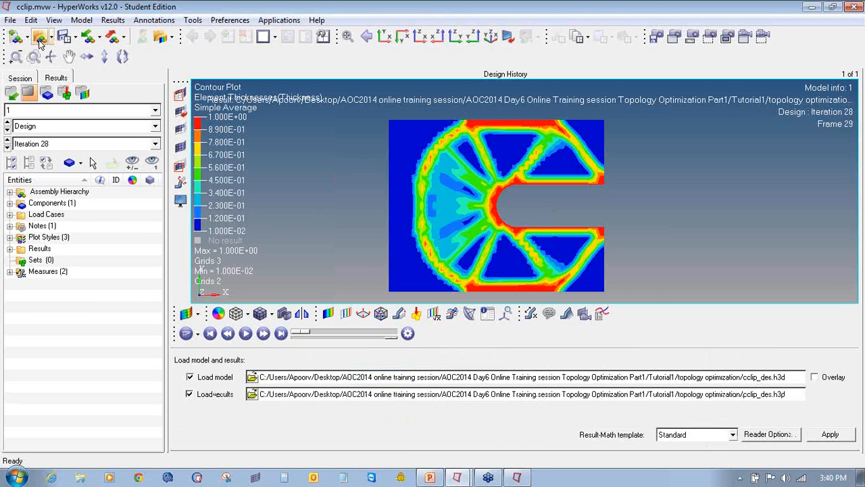
{"action": "left_click", "coordinate": [275, 37]}
{"action": "left_click", "coordinate": [319, 57]}
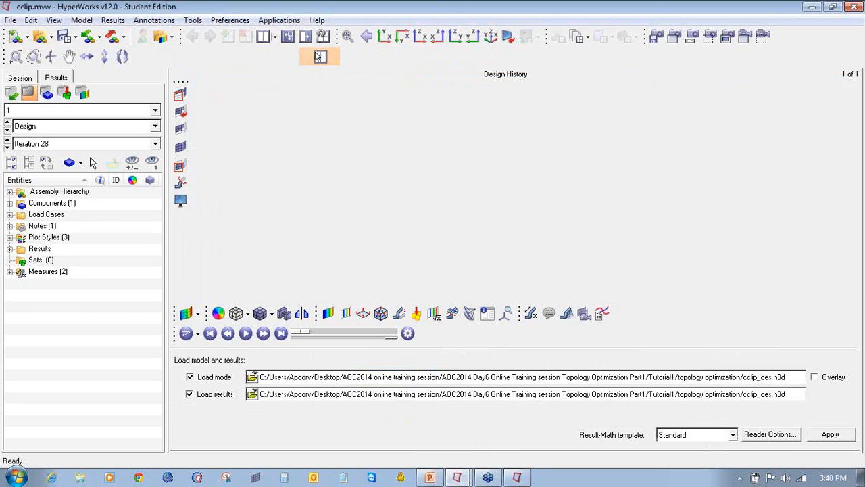
{"action": "left_click", "coordinate": [622, 187]}
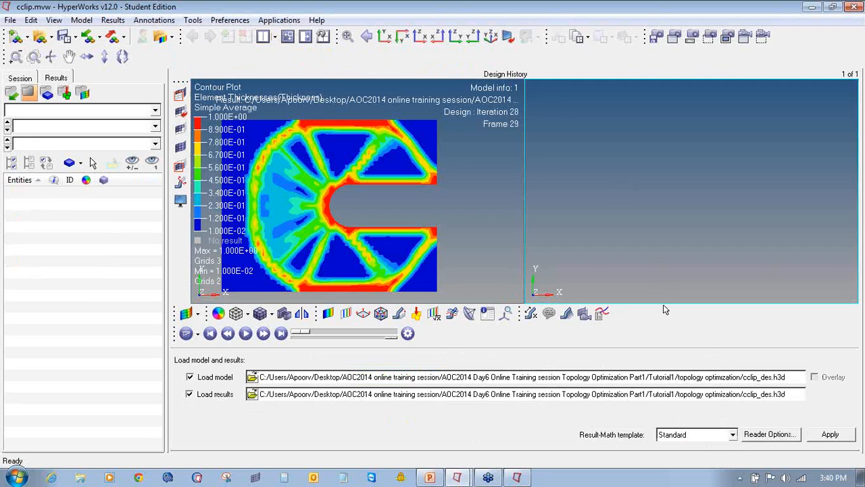
{"action": "left_click", "coordinate": [252, 377]}
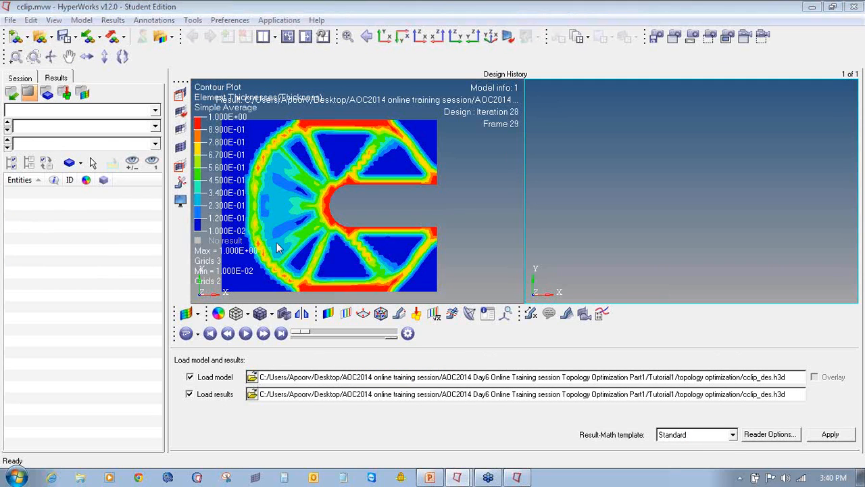
{"action": "left_click", "coordinate": [574, 134]}
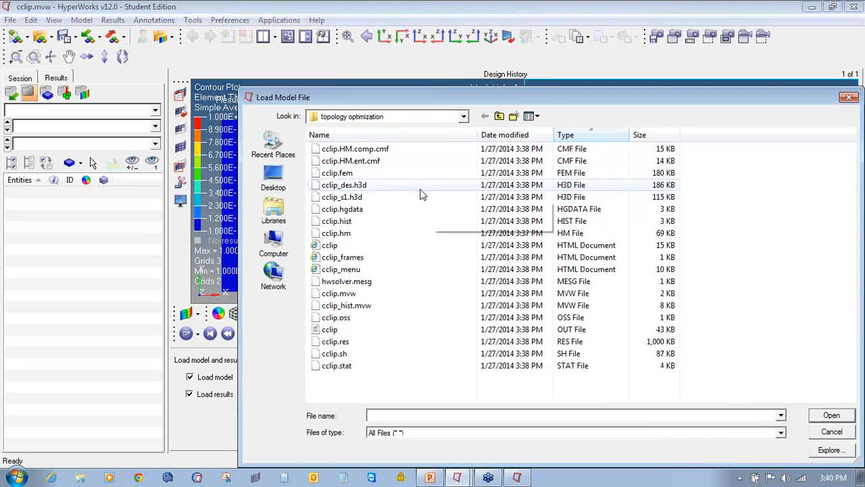
{"action": "double_click", "coordinate": [358, 186]}
{"action": "left_click", "coordinate": [839, 438]}
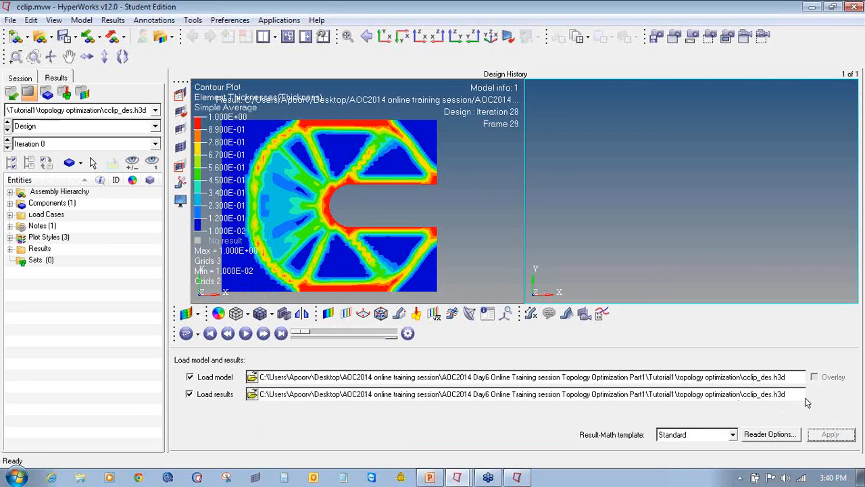
{"action": "left_click", "coordinate": [328, 313]}
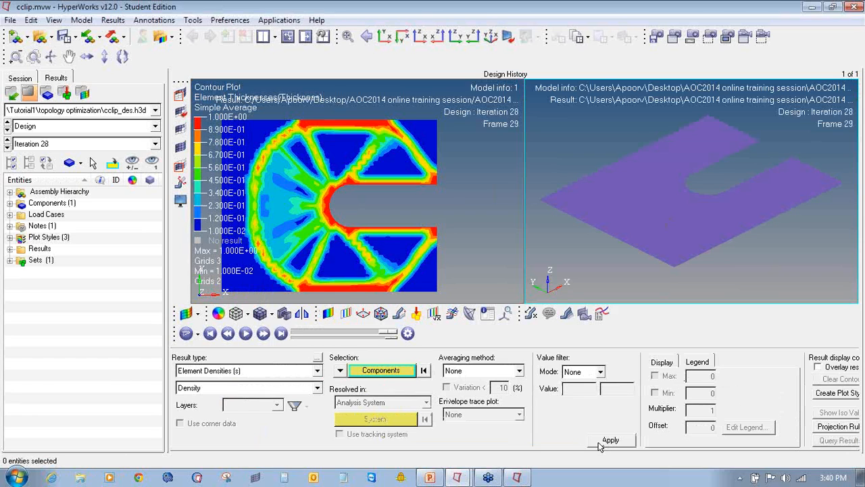
{"action": "left_click", "coordinate": [15, 36]}
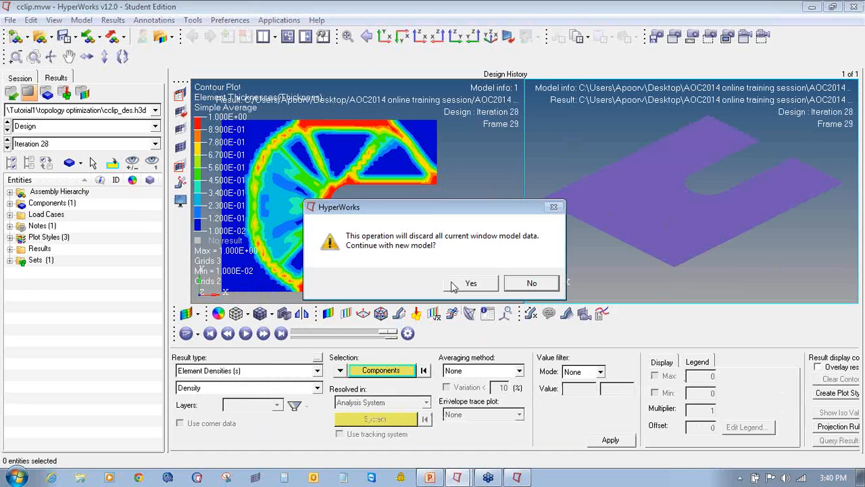
{"action": "left_click", "coordinate": [452, 284]}
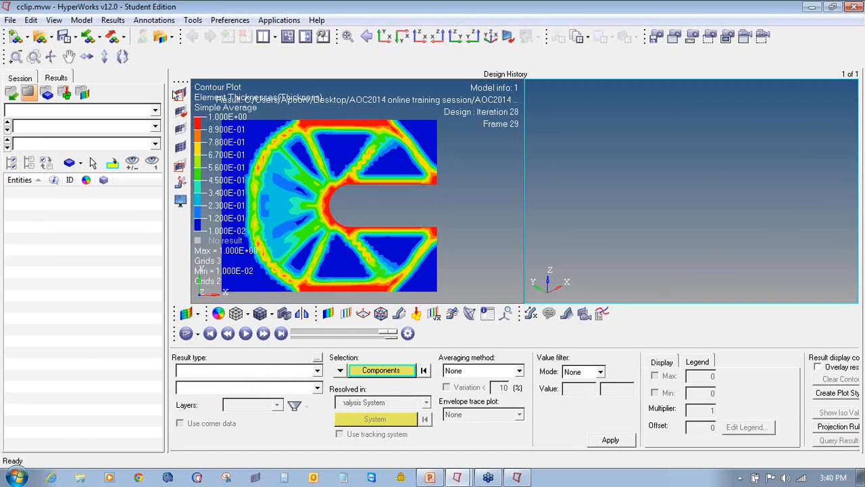
Step: Load cclip_s1.h3d as both the model and the results in the empty window
{"action": "left_click", "coordinate": [46, 40]}
{"action": "left_click", "coordinate": [252, 376]}
{"action": "left_click", "coordinate": [360, 200]}
{"action": "double_click", "coordinate": [360, 200]}
{"action": "left_click", "coordinate": [831, 434]}
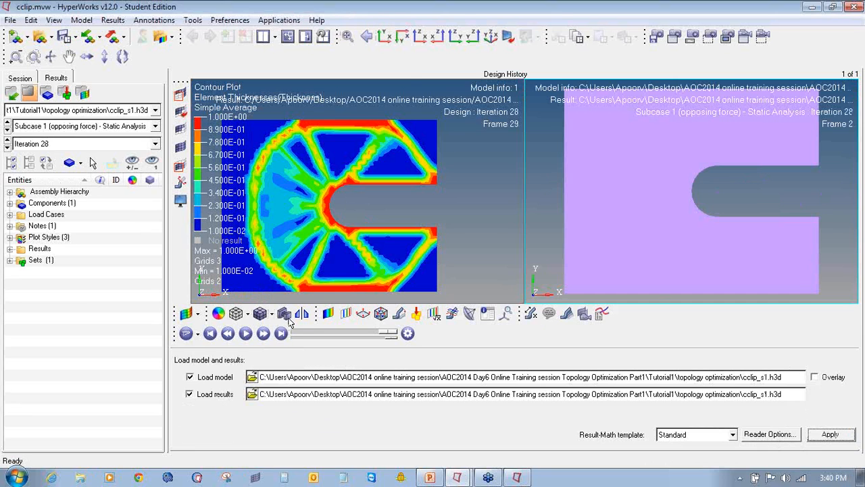
Step: Contour the Displacement result with the Mag component on the cclip_s1.h3d model for Iteration 28
{"action": "left_click", "coordinate": [328, 313]}
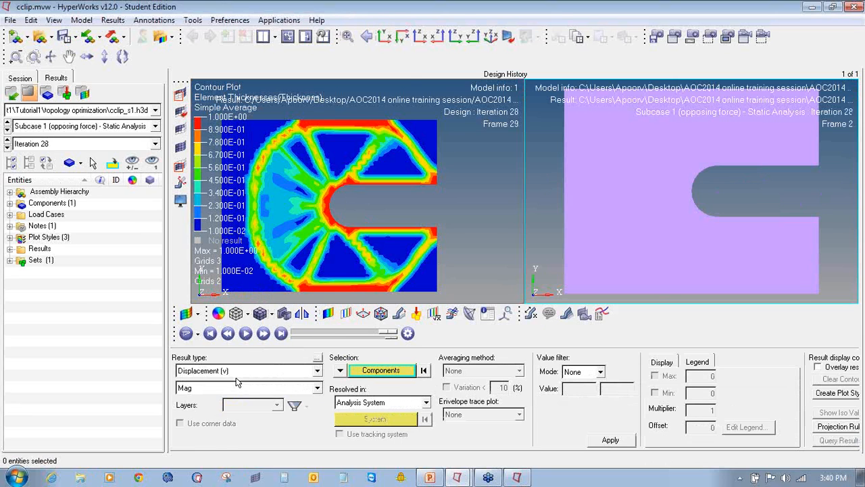
{"action": "left_click", "coordinate": [610, 440]}
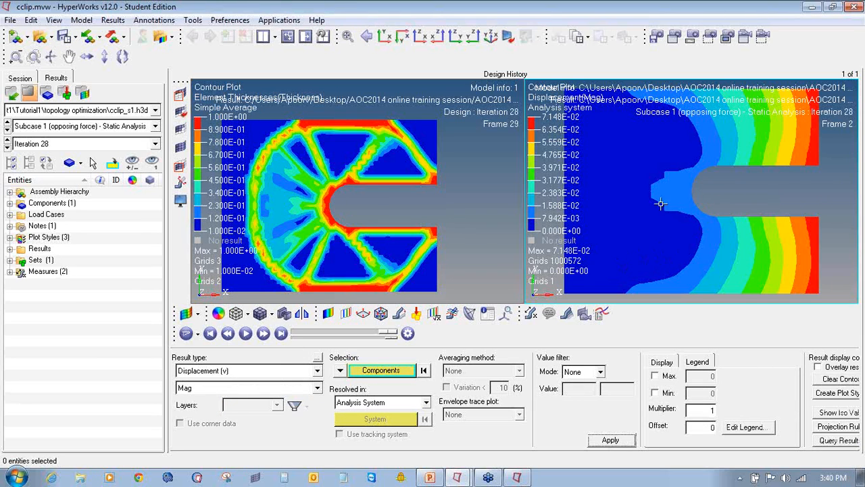
{"action": "scroll", "coordinate": [670, 206], "scroll_direction": "down", "scroll_amount": 2}
Step: Create an iso plot of Element Densities in the design window with Simple averaging, showing values above 0.3
{"action": "left_click", "coordinate": [413, 199]}
{"action": "scroll", "coordinate": [419, 199], "scroll_direction": "down", "scroll_amount": 3}
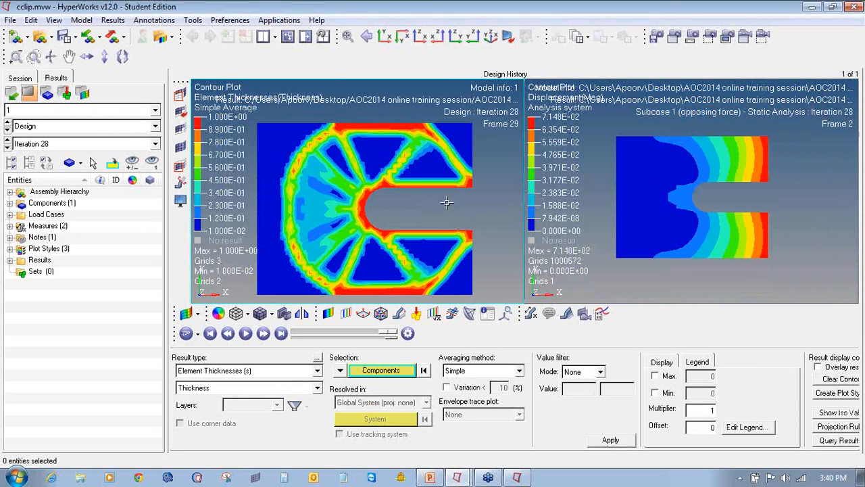
{"action": "left_click", "coordinate": [344, 315]}
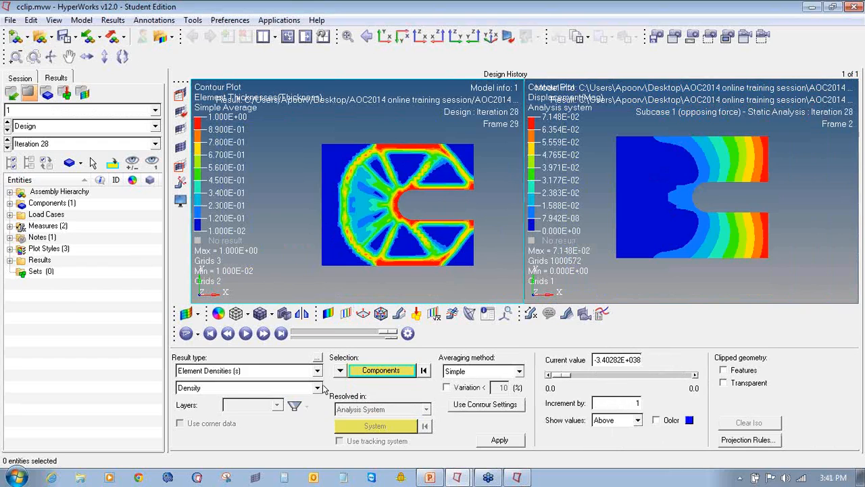
{"action": "left_click", "coordinate": [566, 375]}
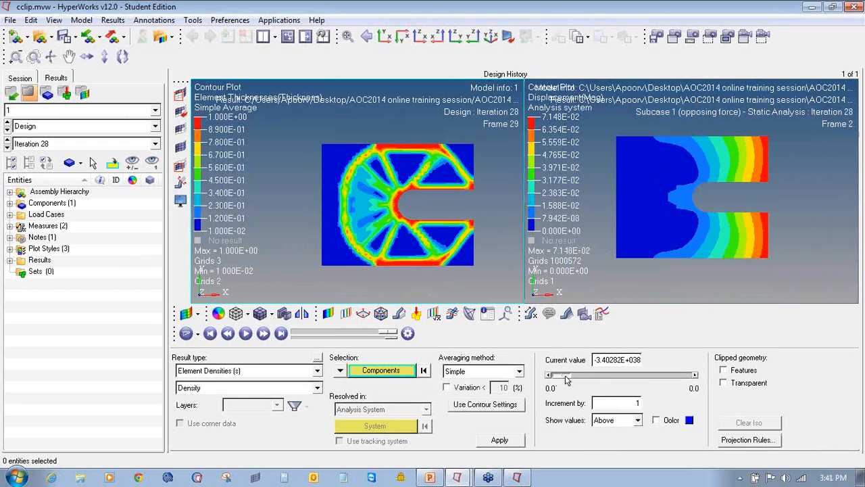
{"action": "left_click", "coordinate": [500, 440]}
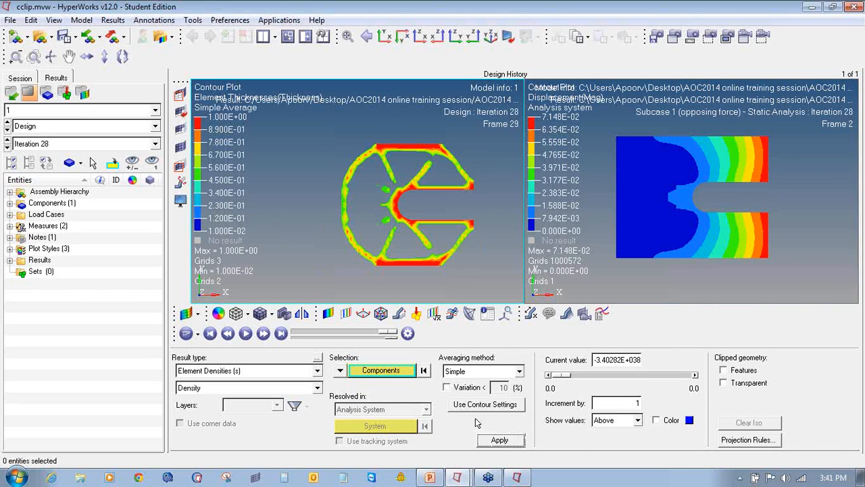
{"action": "left_click_drag", "start_coordinate": [623, 376], "coordinate": [598, 382]}
{"action": "double_click", "coordinate": [614, 363]}
{"action": "type", "text": "0.3"}
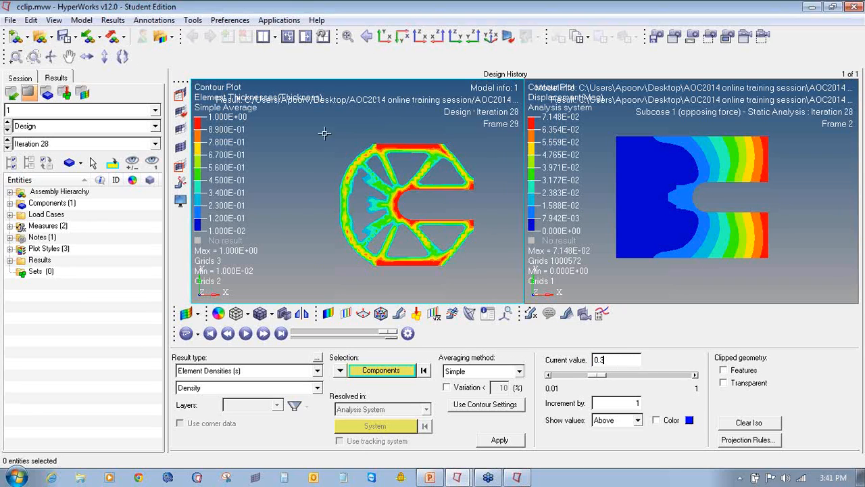
Step: Display the Static MinMax Result measure in the displacement window with only the maximum value shown
{"action": "left_click", "coordinate": [727, 255]}
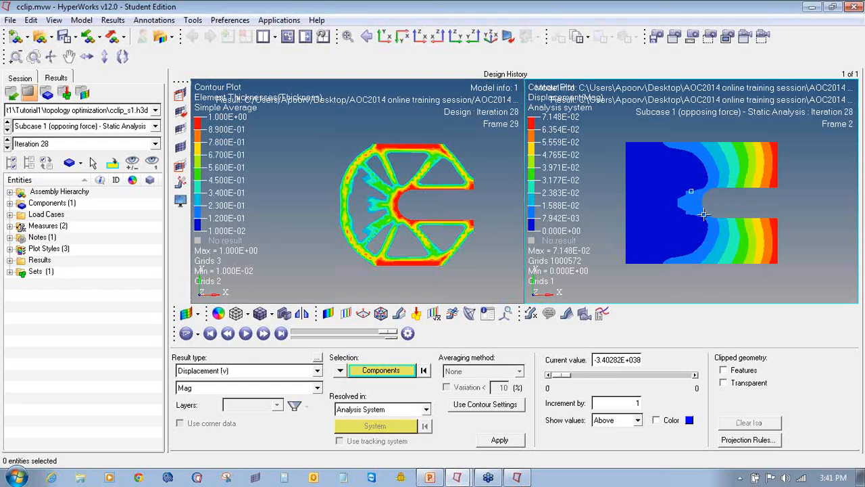
{"action": "left_click", "coordinate": [506, 314]}
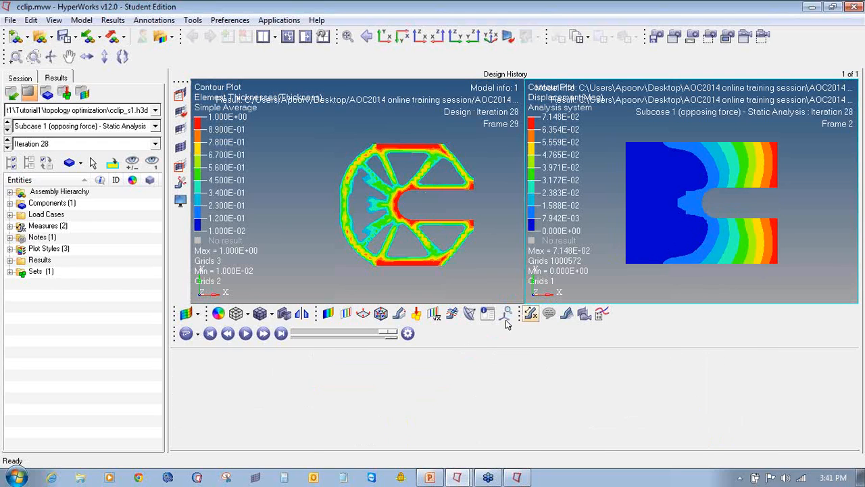
{"action": "left_click", "coordinate": [211, 376]}
{"action": "left_click", "coordinate": [179, 375]}
{"action": "left_click", "coordinate": [328, 392]}
{"action": "scroll", "coordinate": [637, 245], "scroll_direction": "down", "scroll_amount": 1}
{"action": "scroll", "coordinate": [719, 230], "scroll_direction": "down", "scroll_amount": 2}
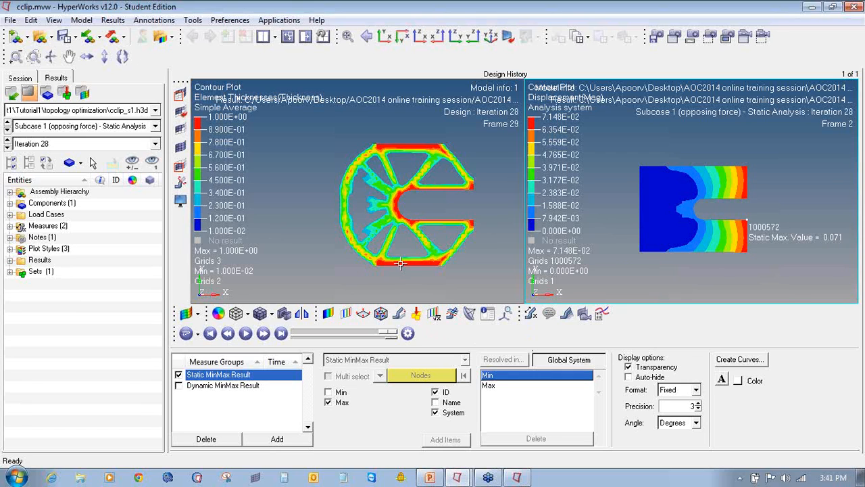
Step: Vary the density iso threshold in the design window and lower it to 0.01
{"action": "left_click", "coordinate": [264, 232]}
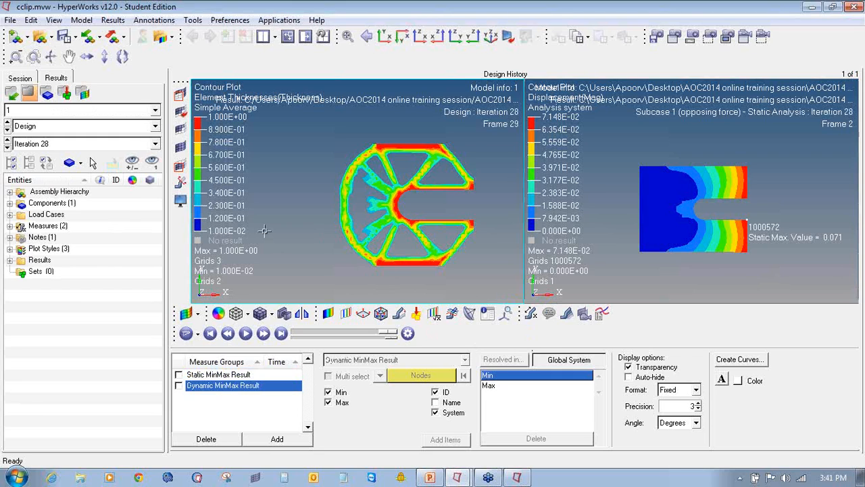
{"action": "left_click", "coordinate": [347, 316]}
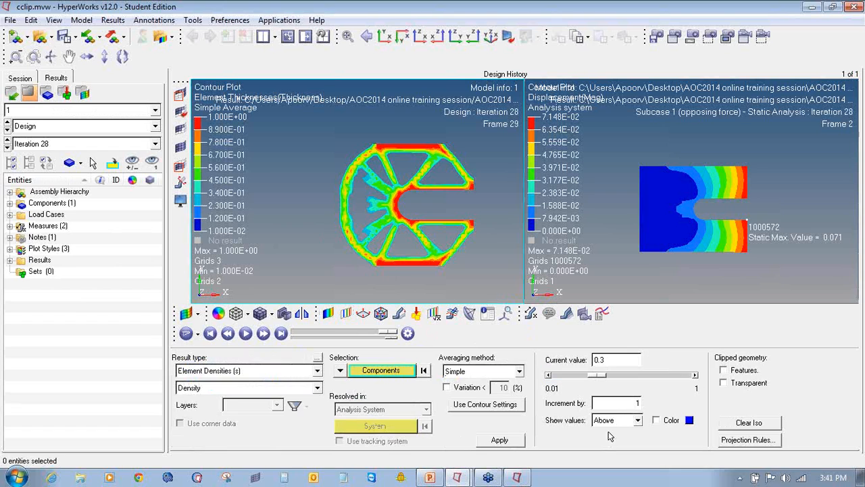
{"action": "left_click_drag", "start_coordinate": [595, 372], "coordinate": [623, 386]}
{"action": "left_click_drag", "start_coordinate": [590, 384], "coordinate": [553, 383]}
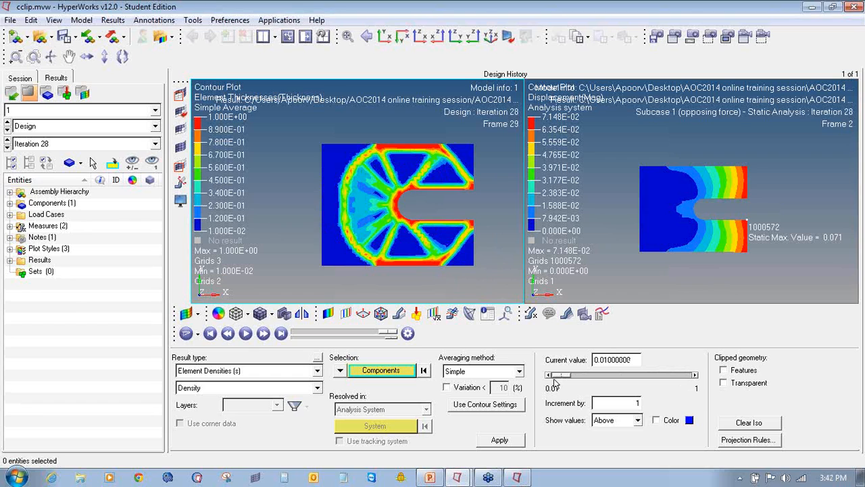
Step: Try Element Thicknesses as the iso plot result in the design window, switching the averaging method to None and back to Simple
{"action": "left_click", "coordinate": [236, 371]}
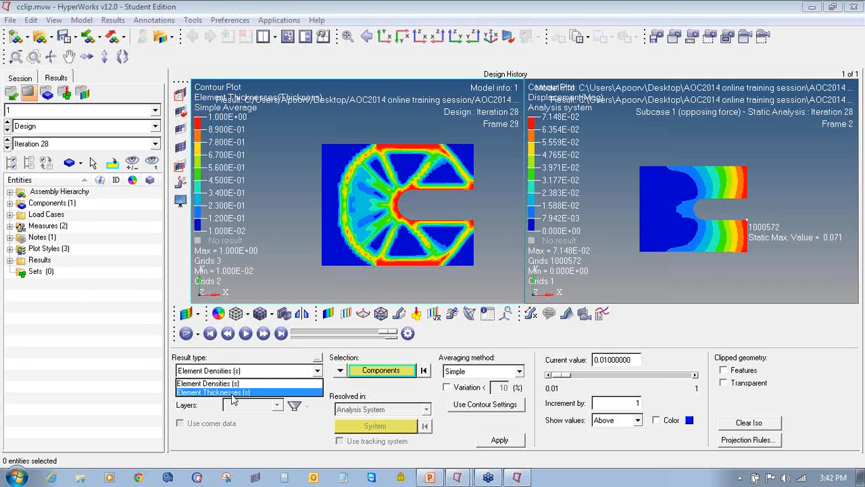
{"action": "left_click", "coordinate": [223, 392]}
{"action": "left_click", "coordinate": [488, 442]}
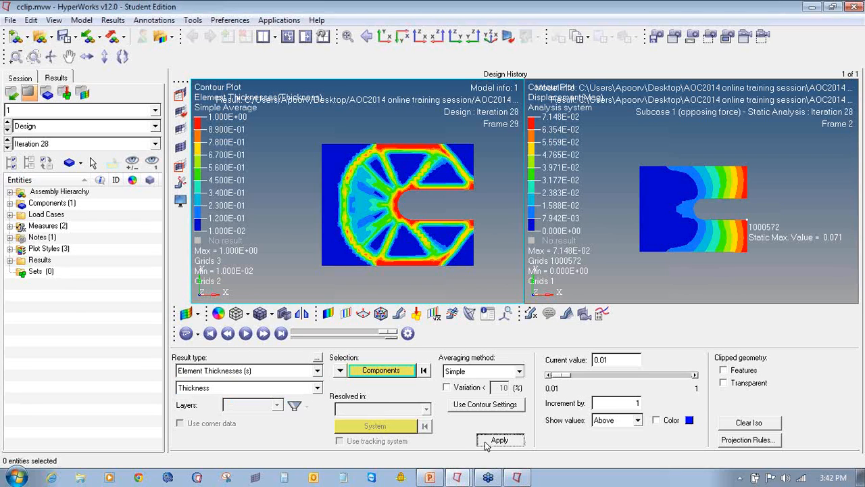
{"action": "left_click", "coordinate": [515, 372]}
{"action": "left_click", "coordinate": [494, 384]}
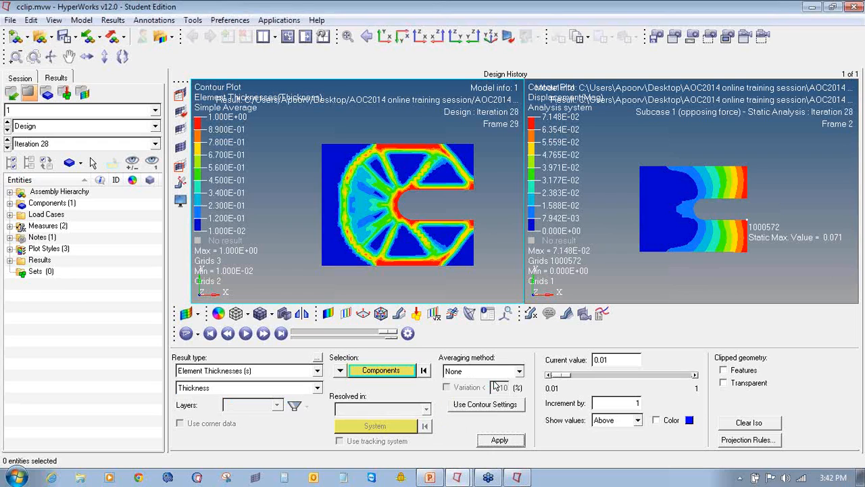
{"action": "left_click", "coordinate": [491, 375]}
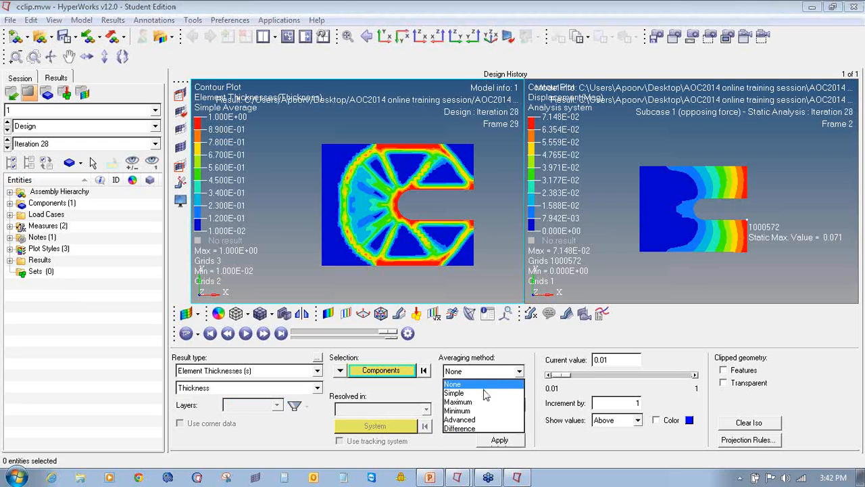
{"action": "left_click", "coordinate": [483, 392]}
Step: Reapply the iso plot with Element Densities and vary its threshold between about 0.39 and 0.218
{"action": "left_click", "coordinate": [279, 373]}
{"action": "left_click", "coordinate": [247, 383]}
{"action": "left_click", "coordinate": [497, 440]}
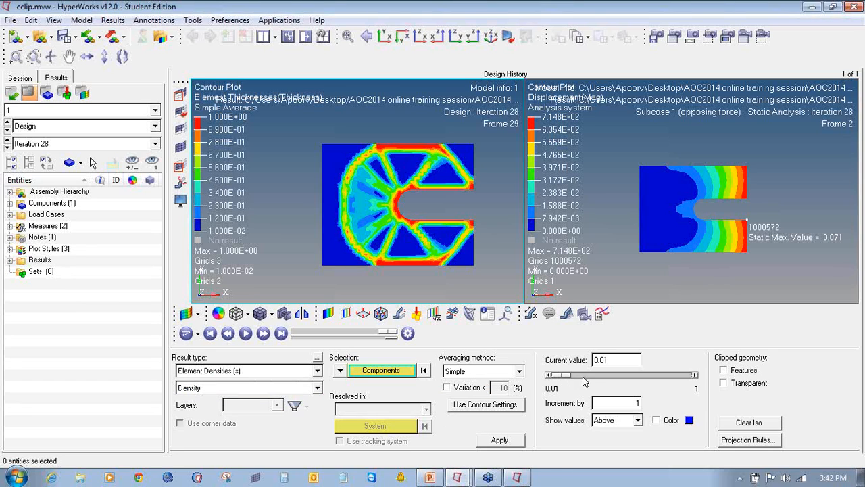
{"action": "left_click_drag", "start_coordinate": [563, 375], "coordinate": [593, 380]}
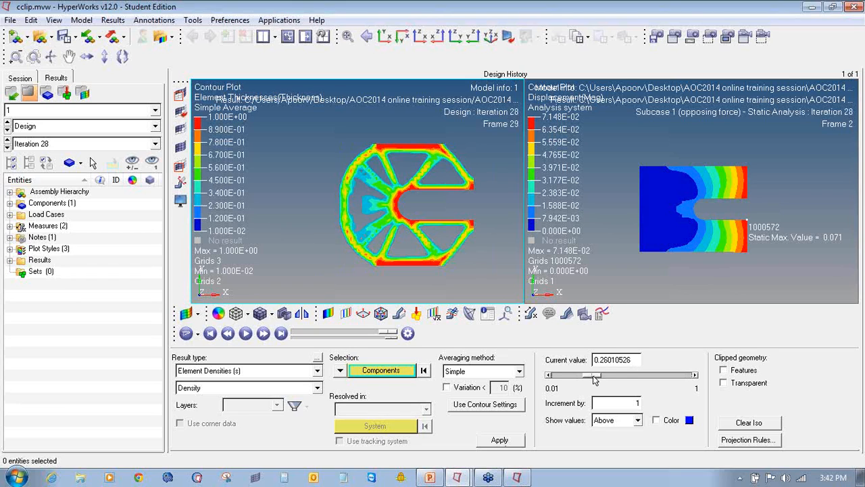
{"action": "left_click_drag", "start_coordinate": [593, 380], "coordinate": [610, 381]}
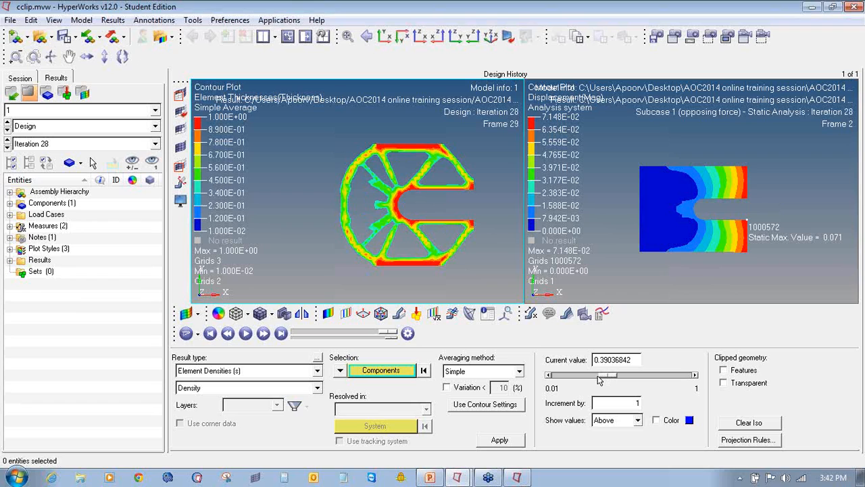
{"action": "mouse_move", "coordinate": [599, 380]}
{"action": "left_mouse_down"}
{"action": "mouse_move", "coordinate": [575, 381]}
{"action": "mouse_move", "coordinate": [587, 382]}
{"action": "left_mouse_up"}
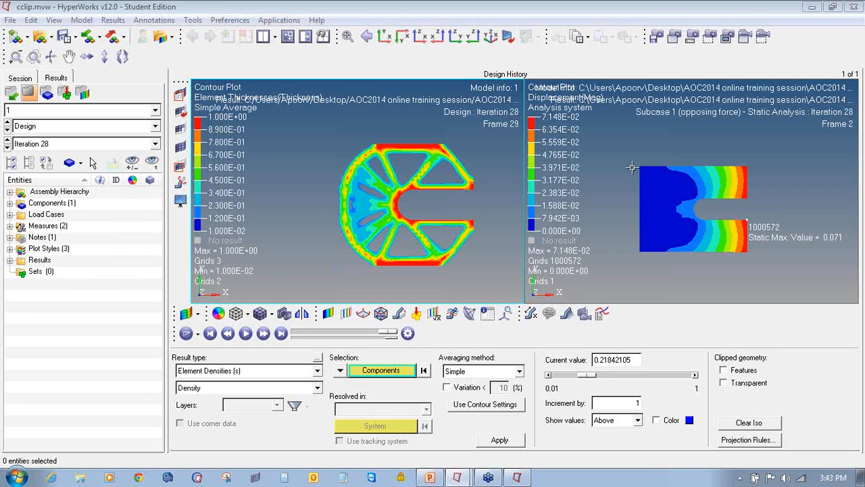
Step: Close the HyperView results window without saving the session
{"action": "left_click", "coordinate": [853, 7]}
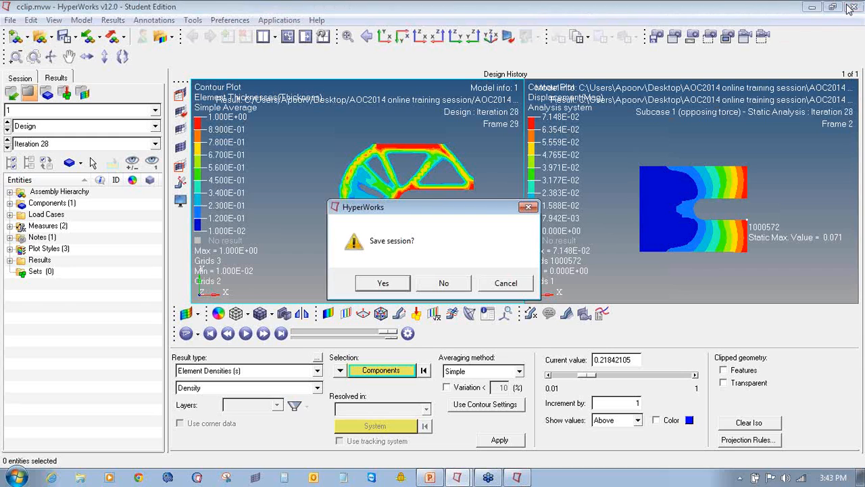
{"action": "left_click", "coordinate": [452, 283]}
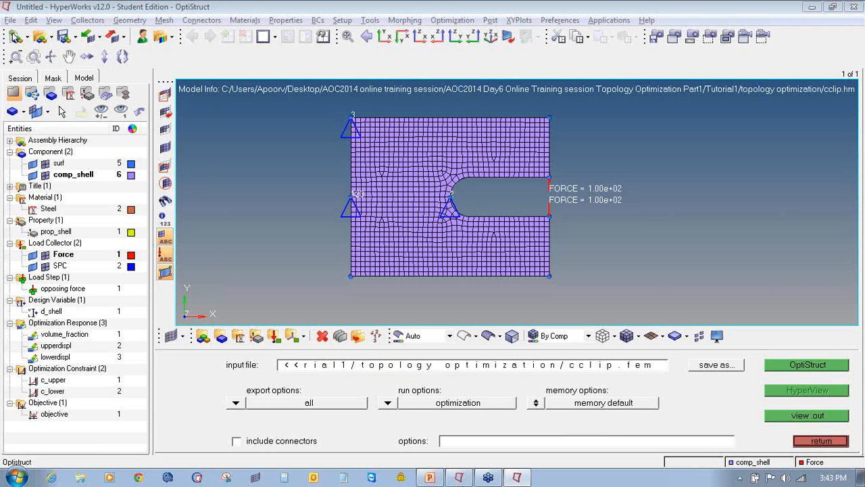
Step: Switch to PowerPoint and present slide 5 on the structural C-clip with minimum member size control
{"action": "left_click", "coordinate": [432, 478]}
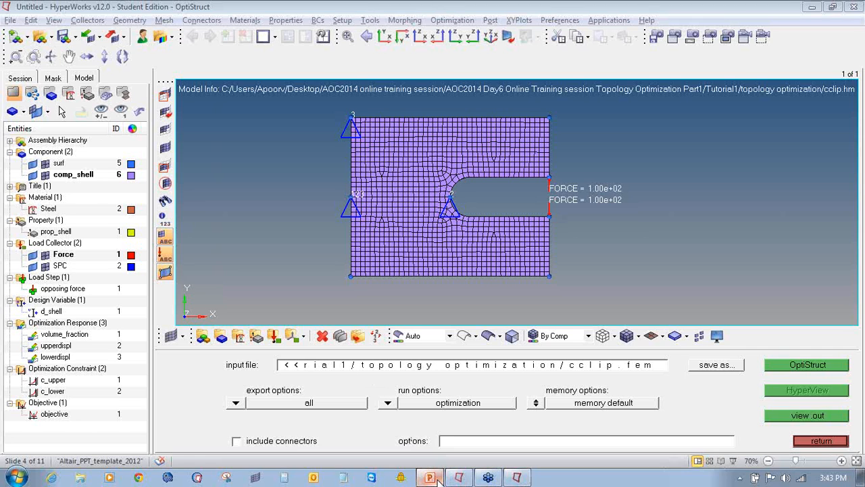
{"action": "left_click", "coordinate": [75, 247]}
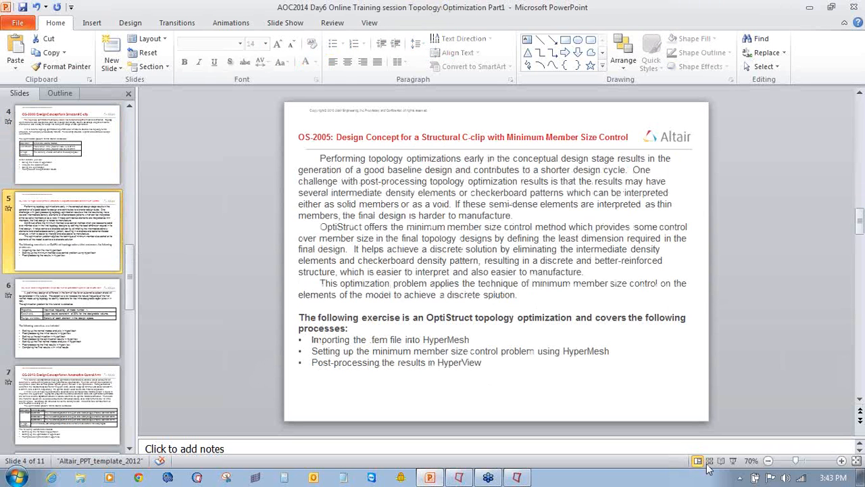
{"action": "left_click", "coordinate": [733, 460]}
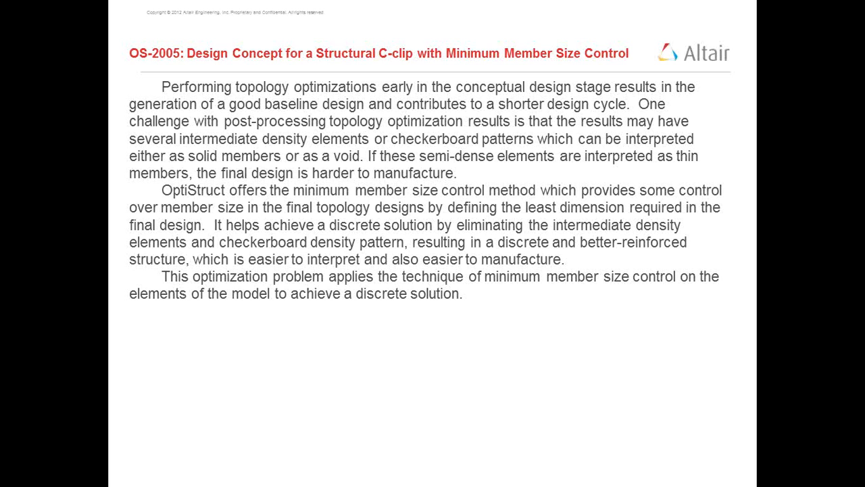
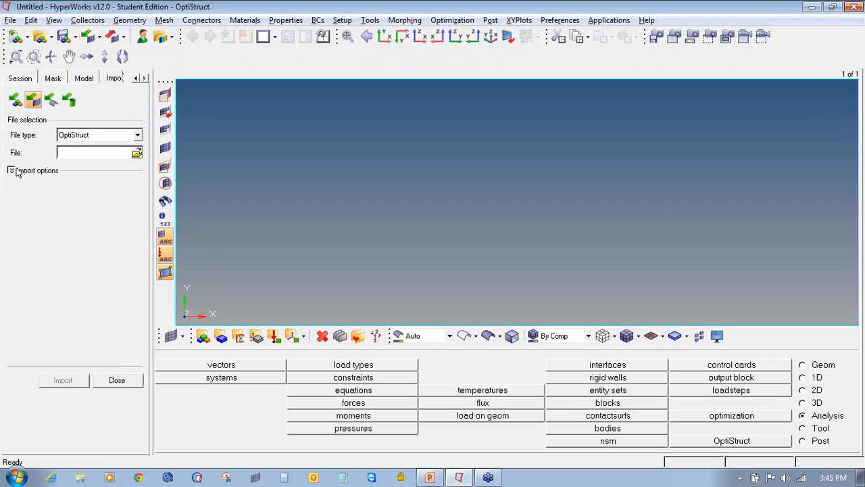
Step: Import the OptiStruct file cclip_complete.fem from the Tutorial2 folder into HyperMesh with the import options expanded
{"action": "left_click", "coordinate": [138, 135]}
{"action": "left_click", "coordinate": [137, 156]}
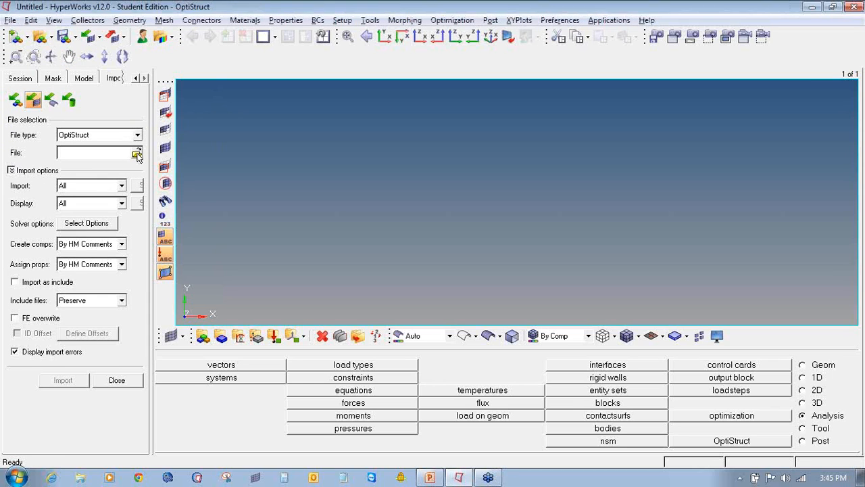
{"action": "left_click", "coordinate": [137, 152]}
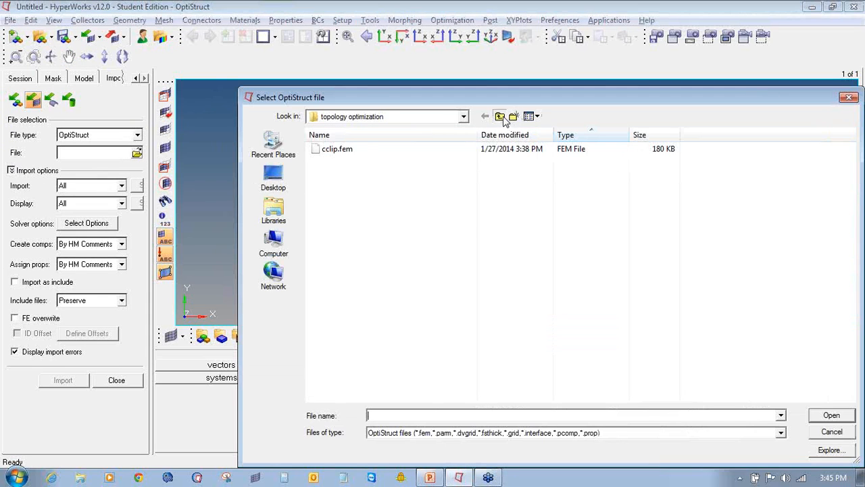
{"action": "left_click", "coordinate": [499, 116]}
{"action": "double_click", "coordinate": [411, 162]}
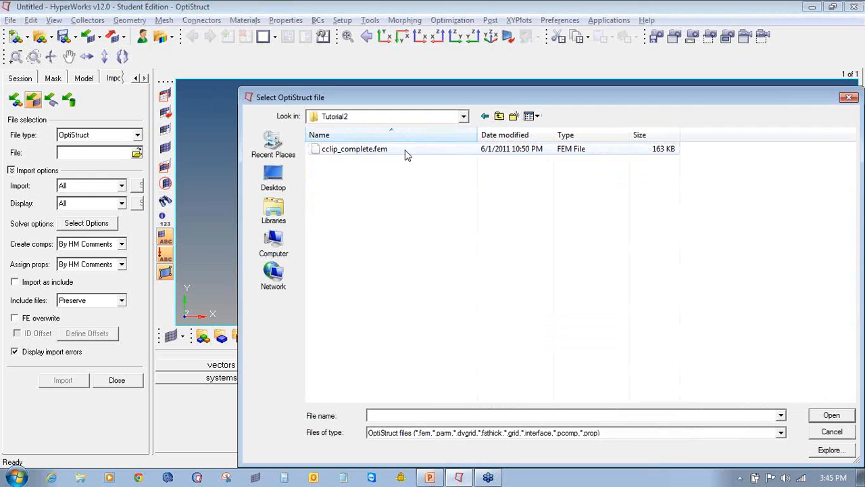
{"action": "double_click", "coordinate": [405, 150]}
{"action": "left_click", "coordinate": [84, 382]}
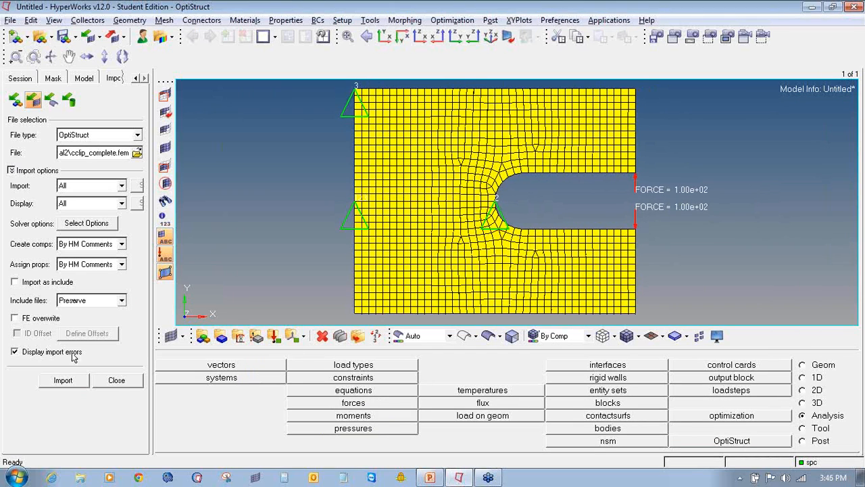
{"action": "left_click", "coordinate": [117, 382]}
Step: Examine the imported model's components, load collectors, load step, material, property, design variable, responses, constraints and objective in the entity tree
{"action": "right_click_drag", "start_coordinate": [570, 227], "coordinate": [537, 224], "text": "ctrl"}
{"action": "scroll", "coordinate": [536, 224], "scroll_direction": "down", "scroll_amount": 3, "text": "ctrl"}
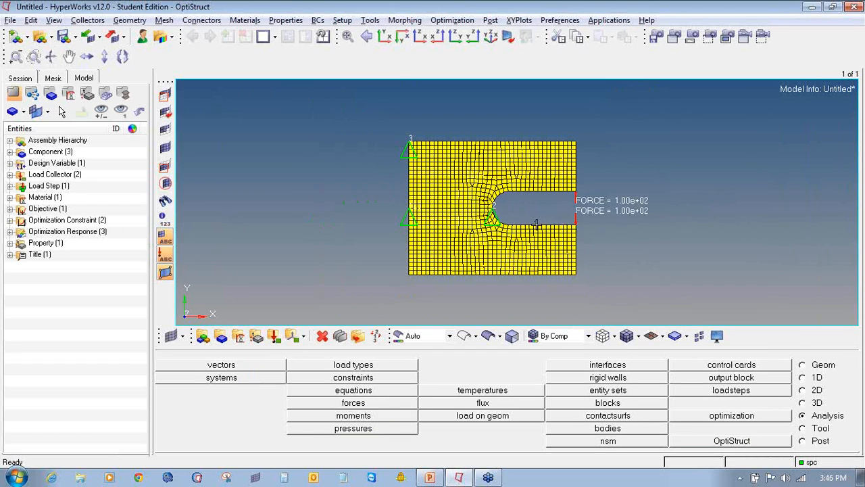
{"action": "scroll", "coordinate": [528, 211], "scroll_direction": "up", "scroll_amount": 1}
{"action": "left_click", "coordinate": [10, 219]}
{"action": "left_click", "coordinate": [10, 220]}
{"action": "left_click", "coordinate": [10, 231]}
{"action": "left_click", "coordinate": [10, 220]}
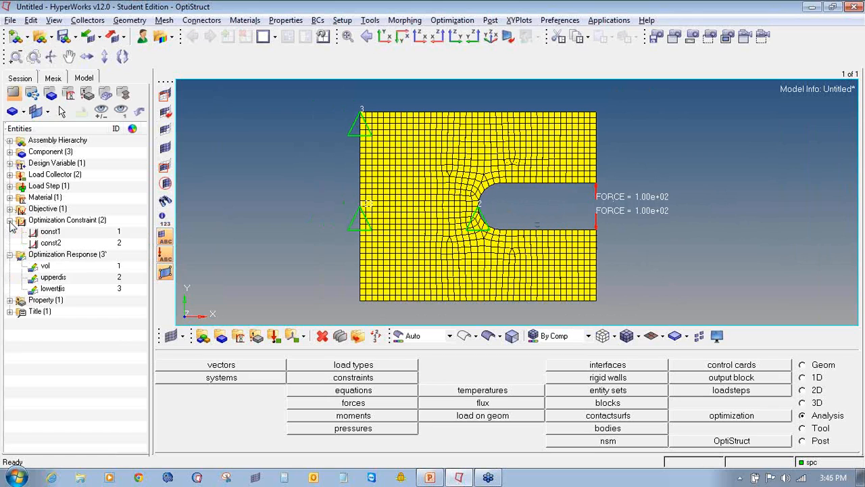
{"action": "left_click", "coordinate": [9, 208]}
{"action": "left_click", "coordinate": [10, 197]}
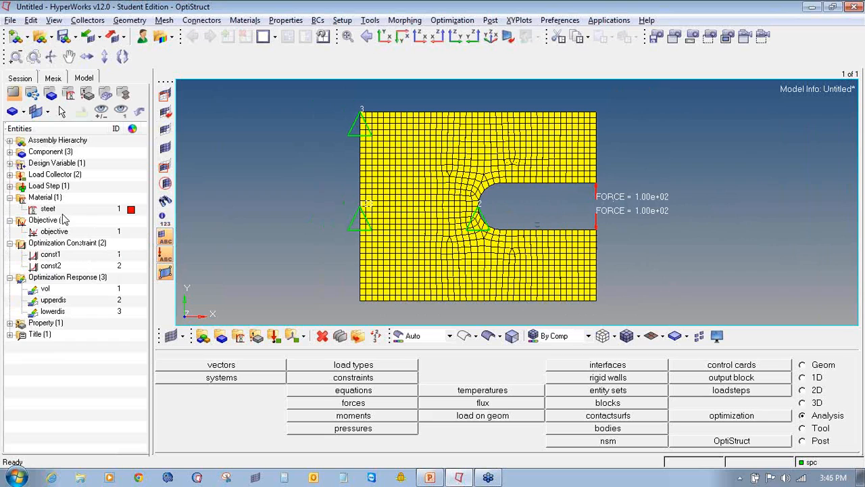
{"action": "left_click", "coordinate": [9, 185]}
{"action": "left_click", "coordinate": [10, 174]}
{"action": "left_click", "coordinate": [9, 163]}
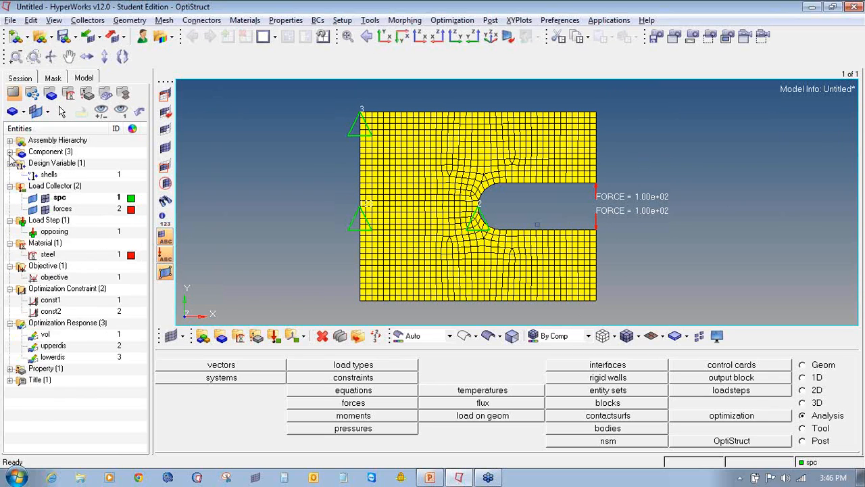
{"action": "left_click", "coordinate": [9, 151]}
{"action": "left_click", "coordinate": [10, 402]}
{"action": "left_click", "coordinate": [9, 425]}
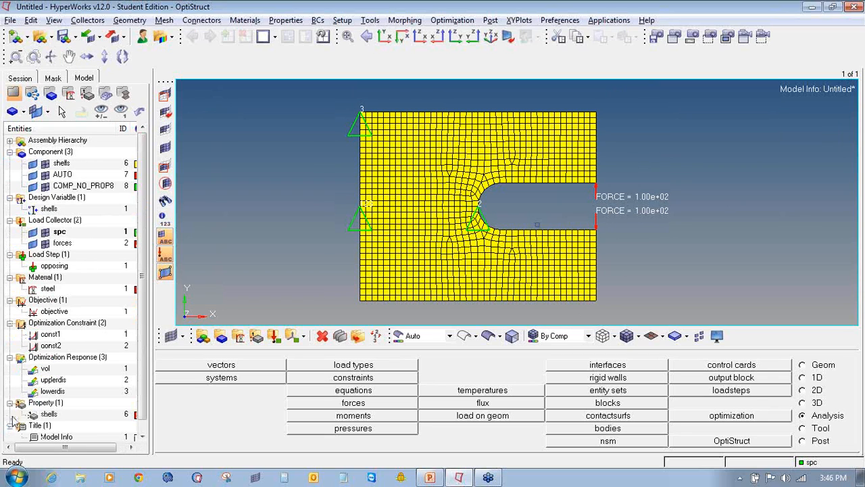
Step: Start a new model, discarding the current data, and import cclip.fem from Tutorial1's topology optimization folder
{"action": "left_click", "coordinate": [16, 35]}
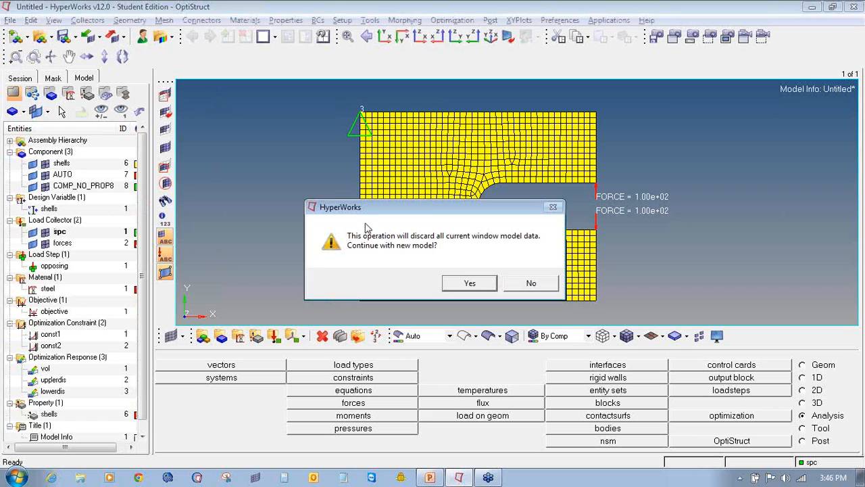
{"action": "left_click", "coordinate": [466, 283]}
{"action": "left_click", "coordinate": [94, 40]}
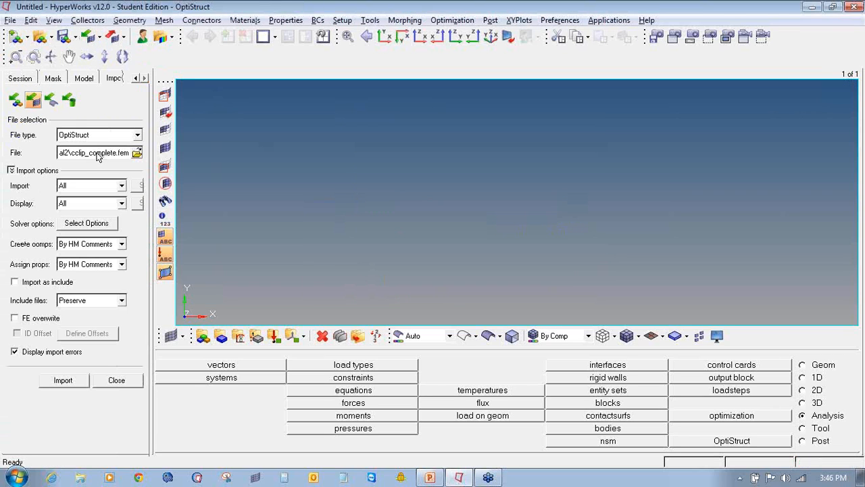
{"action": "left_click", "coordinate": [137, 153]}
{"action": "left_click", "coordinate": [501, 116]}
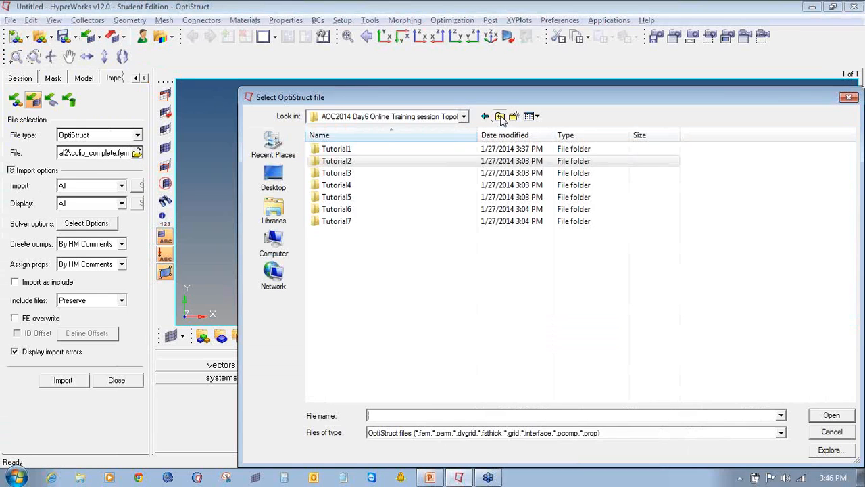
{"action": "left_click", "coordinate": [501, 116]}
{"action": "double_click", "coordinate": [404, 237]}
{"action": "double_click", "coordinate": [361, 150]}
{"action": "double_click", "coordinate": [362, 161]}
{"action": "double_click", "coordinate": [360, 150]}
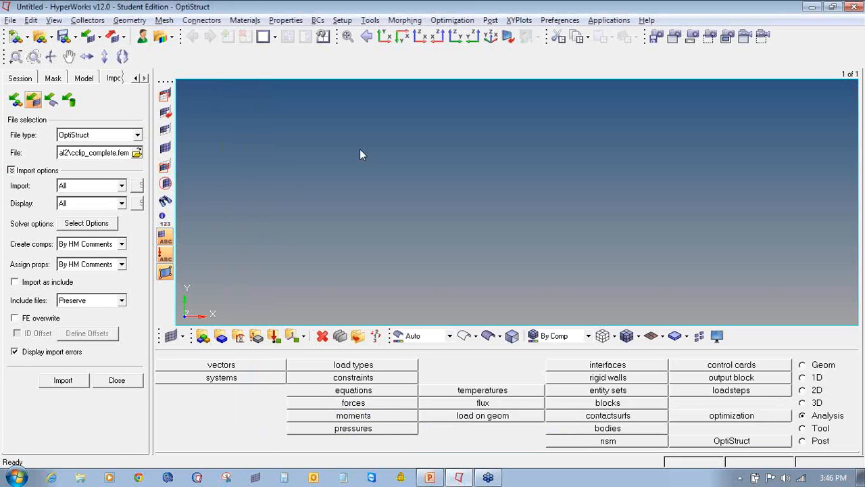
{"action": "left_click", "coordinate": [64, 380]}
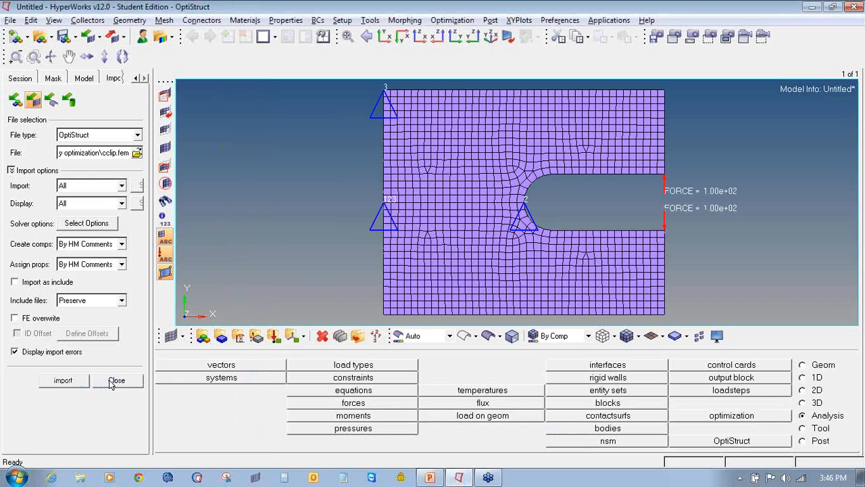
{"action": "left_click", "coordinate": [116, 381]}
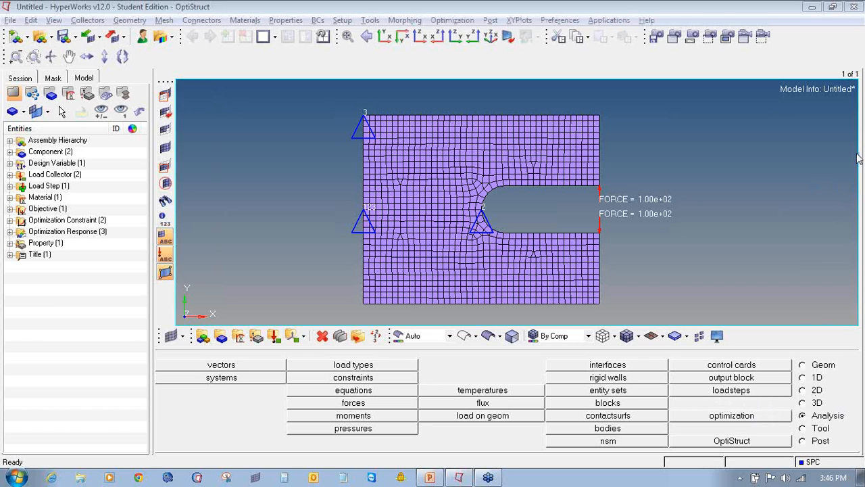
{"action": "left_click", "coordinate": [741, 415]}
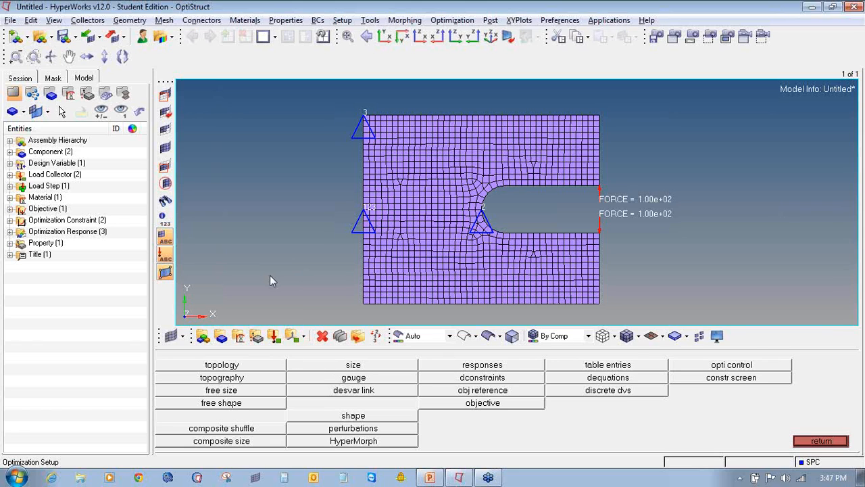
{"action": "left_click", "coordinate": [815, 443]}
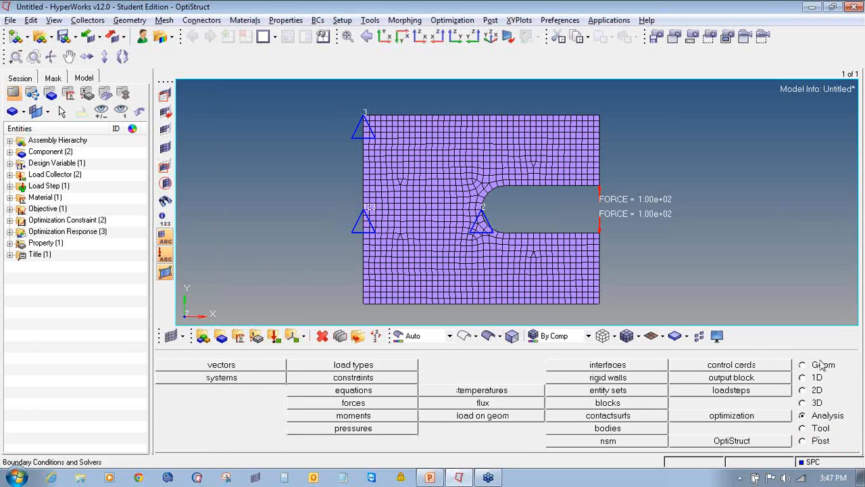
{"action": "left_click", "coordinate": [818, 367]}
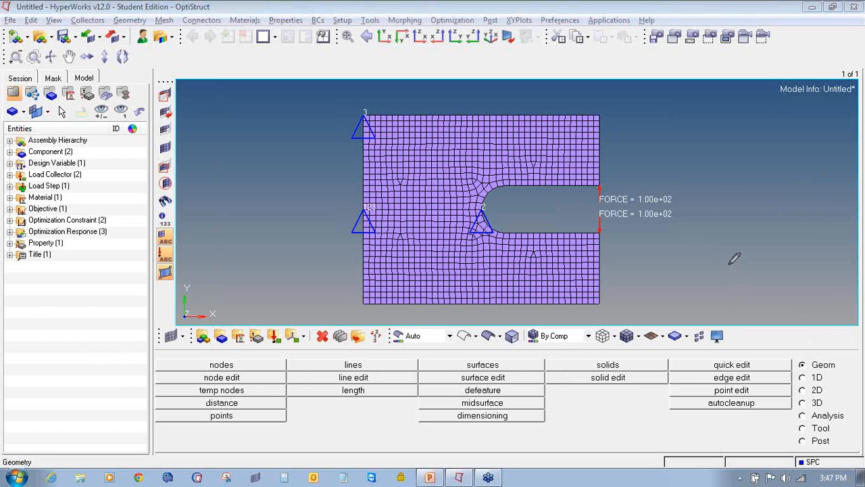
{"action": "right_click", "coordinate": [791, 263]}
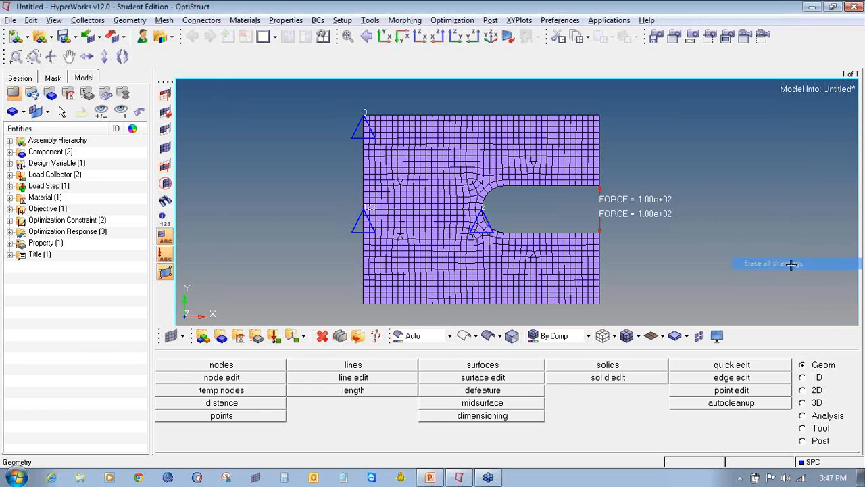
Step: Measure the two-node distance between several pairs of neighbouring mesh nodes between the left edge and the slot to gauge the element size
{"action": "key", "text": "F4"}
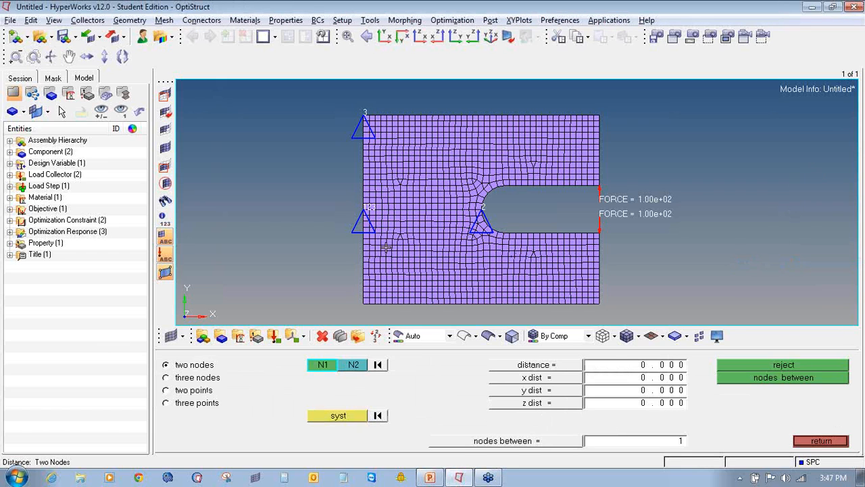
{"action": "scroll", "coordinate": [426, 221], "scroll_direction": "up", "scroll_amount": 3}
{"action": "left_click", "coordinate": [423, 221]}
{"action": "left_click", "coordinate": [422, 212]}
{"action": "left_click", "coordinate": [424, 191]}
{"action": "left_click", "coordinate": [434, 190]}
{"action": "left_click", "coordinate": [426, 180]}
{"action": "left_click", "coordinate": [437, 180]}
{"action": "left_click", "coordinate": [416, 169]}
{"action": "left_click", "coordinate": [431, 169]}
{"action": "left_click", "coordinate": [425, 170]}
{"action": "left_click", "coordinate": [436, 160]}
{"action": "left_click", "coordinate": [434, 169]}
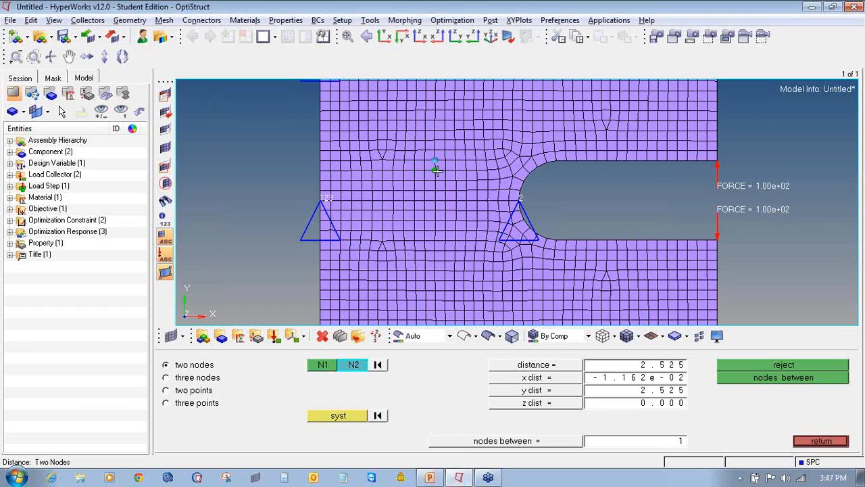
Step: Measure the two-node distance between further pairs of mesh nodes above and below the slot, including a pair spanning two elements
{"action": "left_click", "coordinate": [482, 245]}
{"action": "left_click", "coordinate": [484, 242]}
{"action": "left_click", "coordinate": [659, 291]}
{"action": "left_click", "coordinate": [667, 291]}
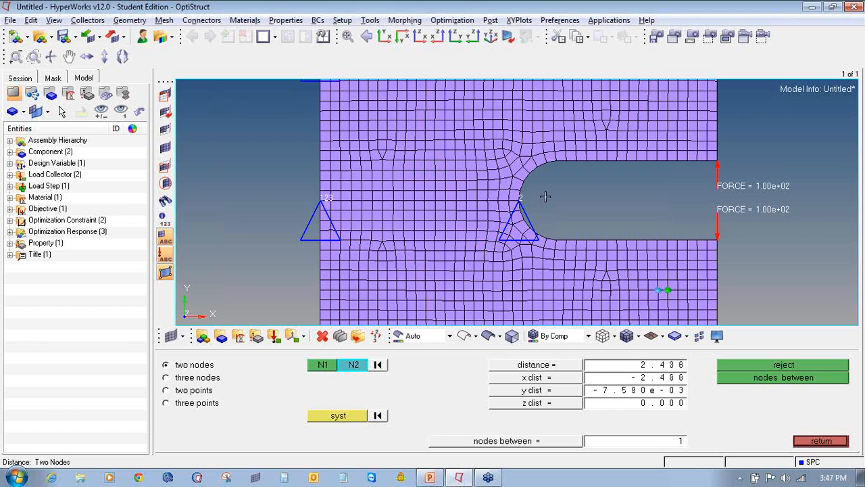
{"action": "left_click", "coordinate": [600, 130]}
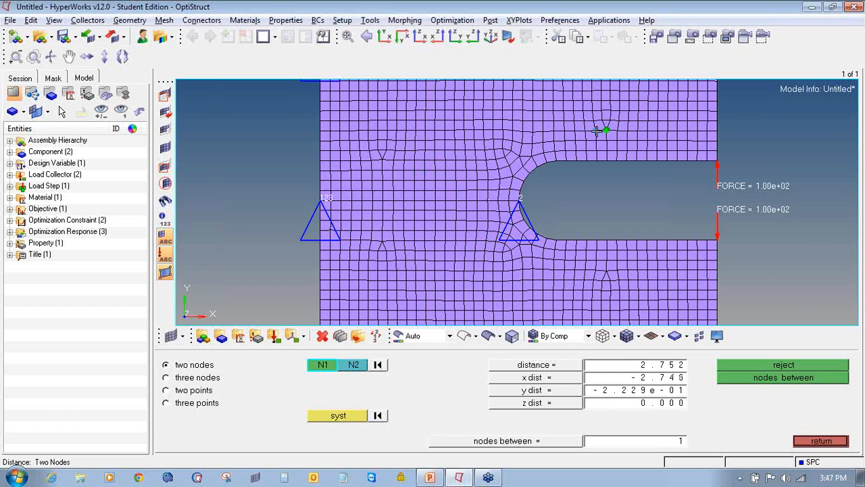
{"action": "left_click", "coordinate": [637, 150]}
{"action": "left_click", "coordinate": [655, 151]}
{"action": "left_click", "coordinate": [647, 150]}
{"action": "left_click", "coordinate": [658, 111]}
{"action": "left_click", "coordinate": [678, 111]}
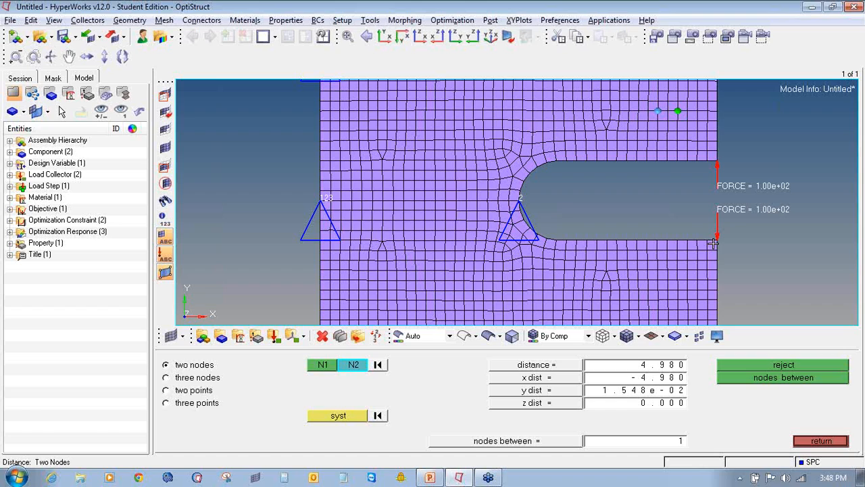
{"action": "left_click", "coordinate": [842, 443]}
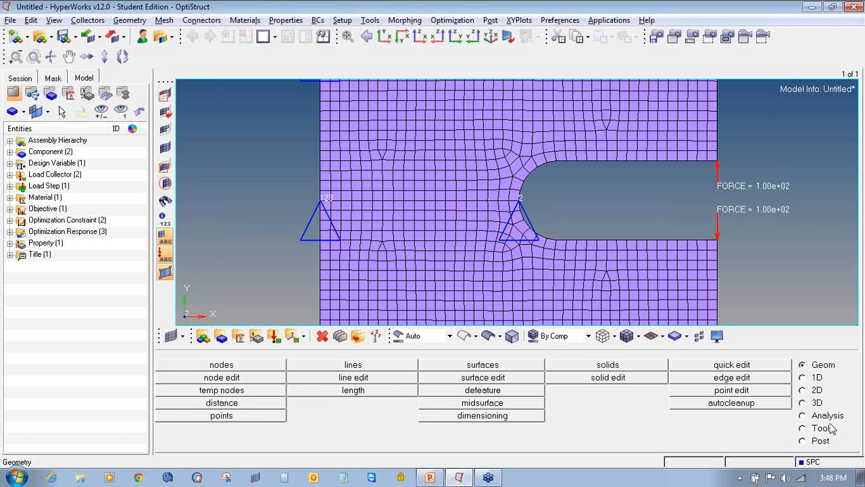
Step: Open the topology optimization parameters for the d_shell design variable and review its definition
{"action": "left_click", "coordinate": [826, 415]}
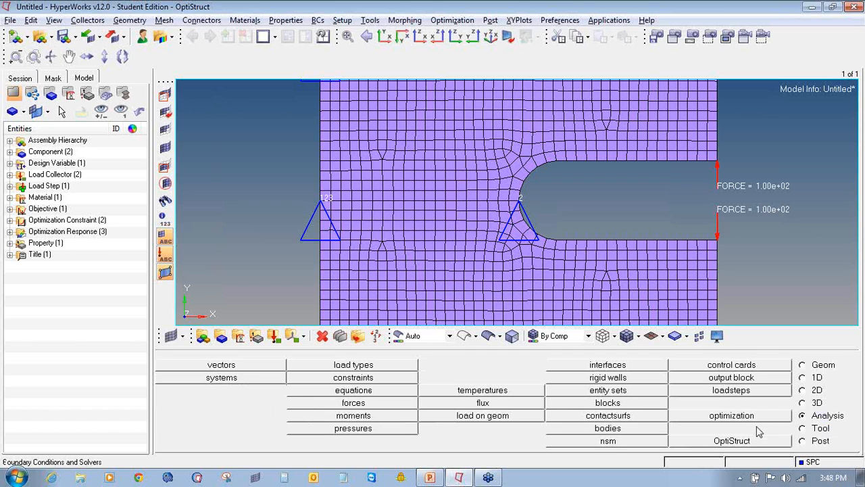
{"action": "left_click", "coordinate": [755, 418]}
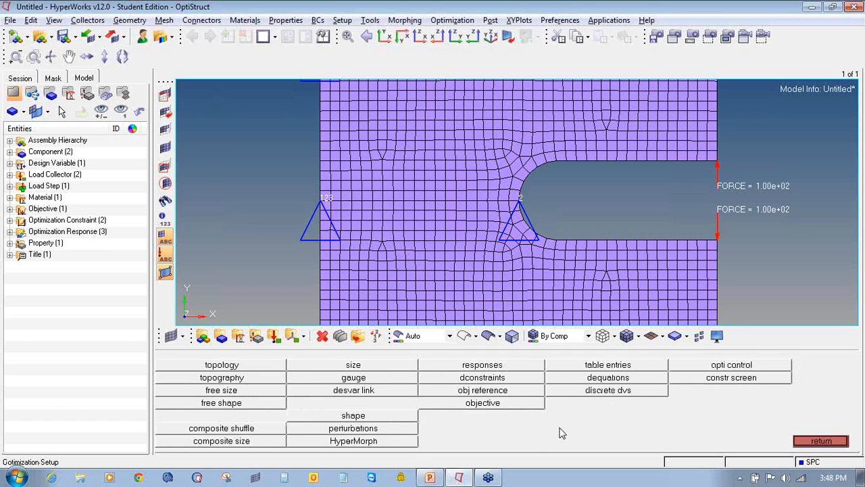
{"action": "left_click", "coordinate": [238, 367]}
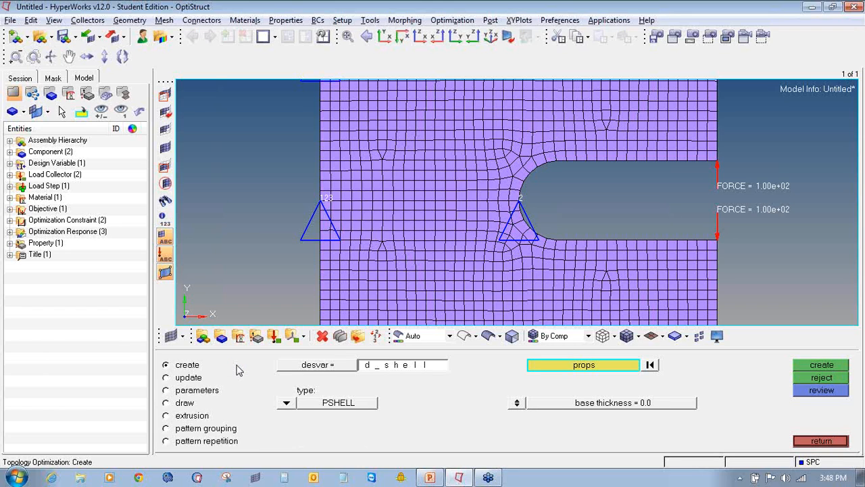
{"action": "left_click", "coordinate": [213, 392]}
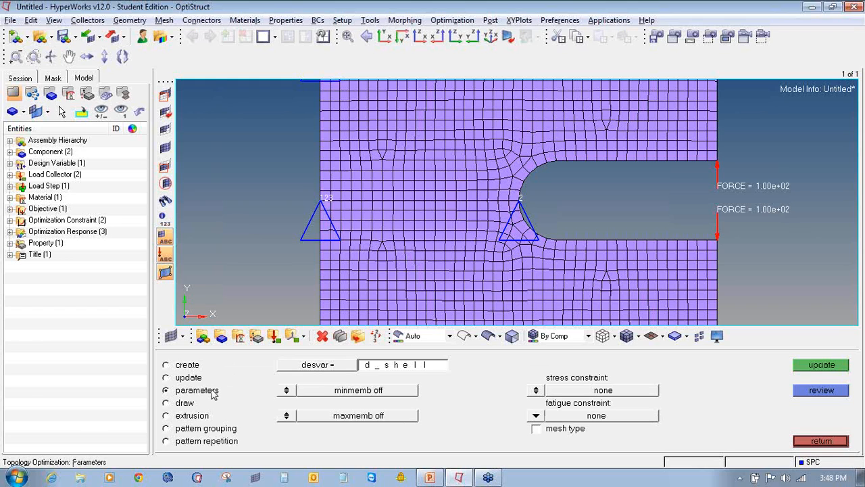
{"action": "left_click", "coordinate": [800, 392]}
{"action": "left_click", "coordinate": [206, 365]}
{"action": "left_click", "coordinate": [308, 368]}
{"action": "left_click", "coordinate": [206, 365]}
Step: Enable minimum member size control for d_shell with mindim set to 5, update the design variable and leave the optimization setup
{"action": "left_click", "coordinate": [290, 396]}
{"action": "left_click", "coordinate": [292, 398]}
{"action": "left_click", "coordinate": [286, 390]}
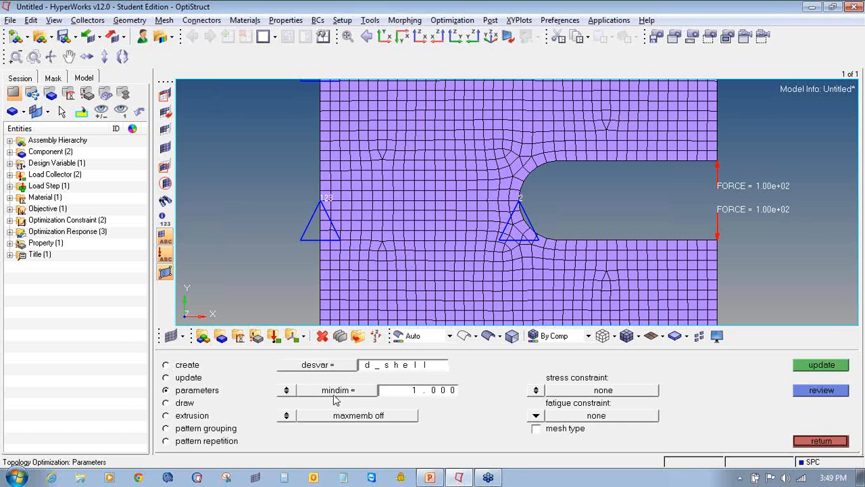
{"action": "left_click", "coordinate": [400, 395]}
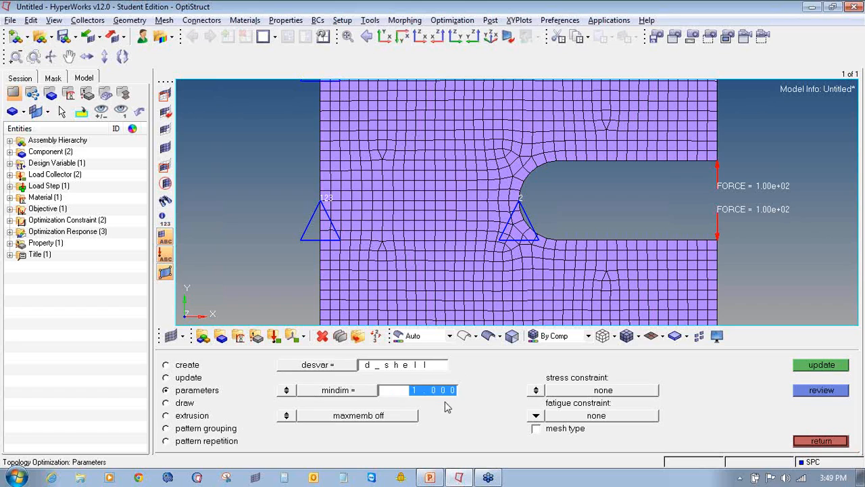
{"action": "type", "text": "5"}
{"action": "key", "text": "Return"}
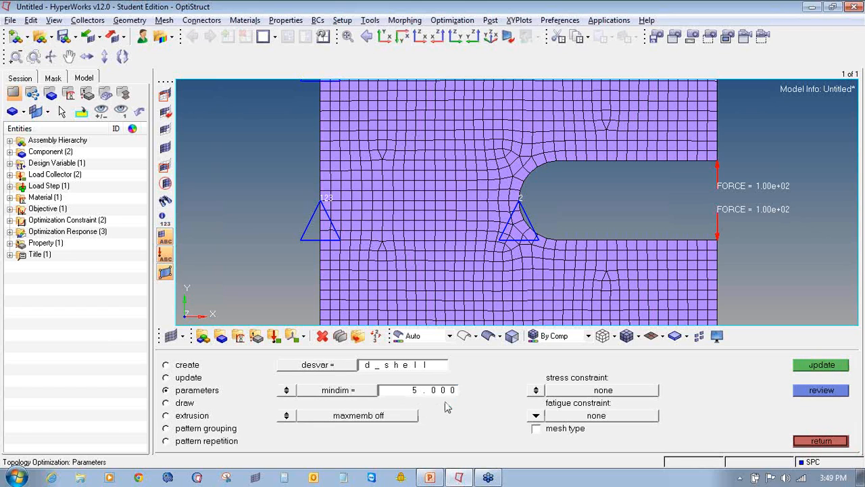
{"action": "left_click", "coordinate": [817, 369]}
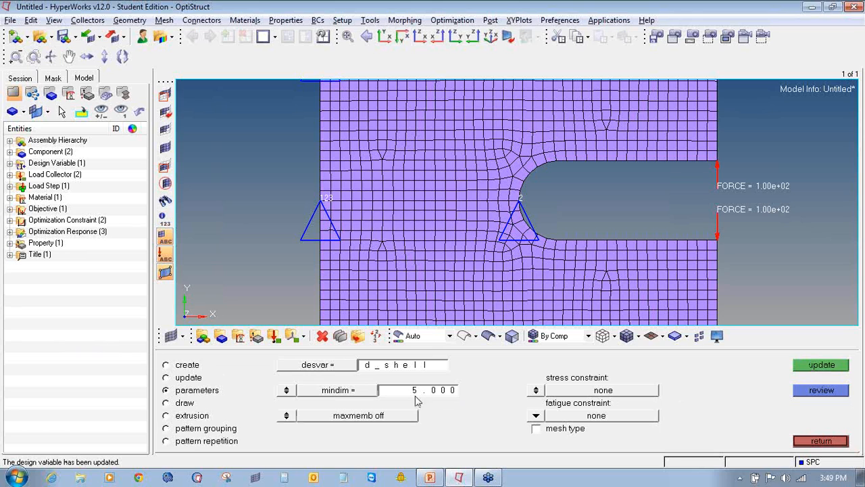
{"action": "left_click", "coordinate": [829, 442]}
{"action": "left_click", "coordinate": [825, 442]}
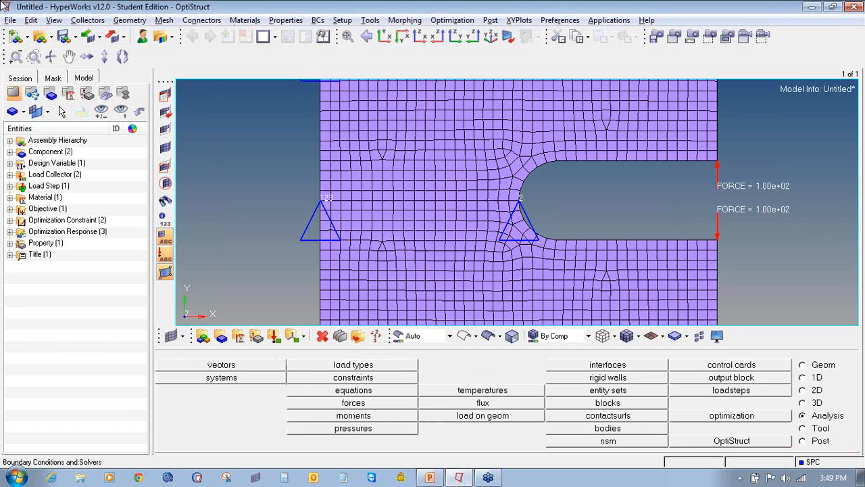
Step: Start saving the model under a new name, creating and opening a folder named minmum_dimesnsion inside Tutorial1
{"action": "left_click", "coordinate": [8, 18]}
{"action": "mouse_move", "coordinate": [41, 89]}
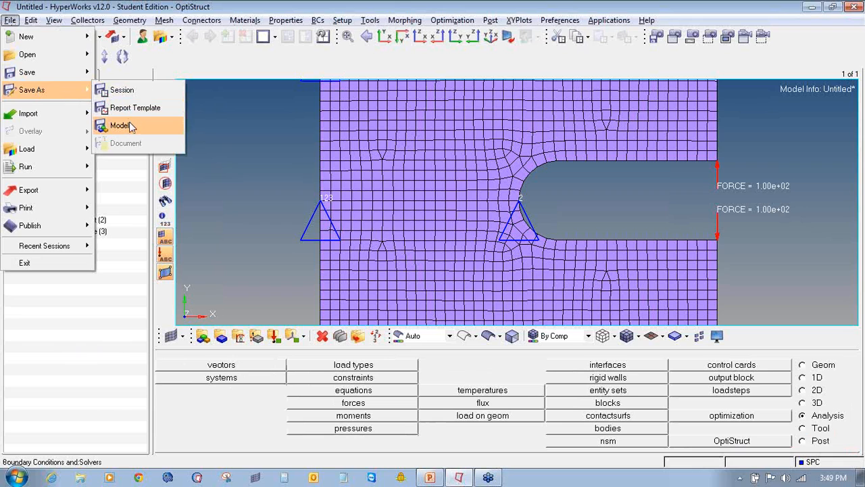
{"action": "left_click", "coordinate": [122, 125]}
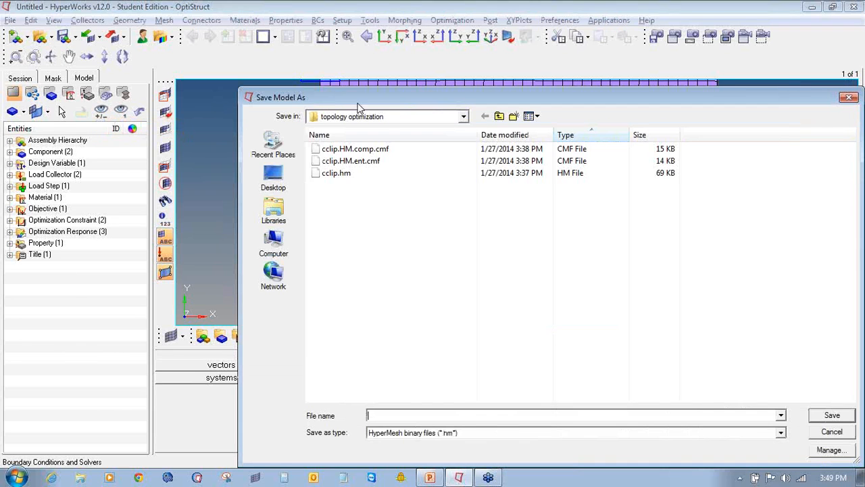
{"action": "left_click", "coordinate": [512, 121]}
{"action": "type", "text": "min"}
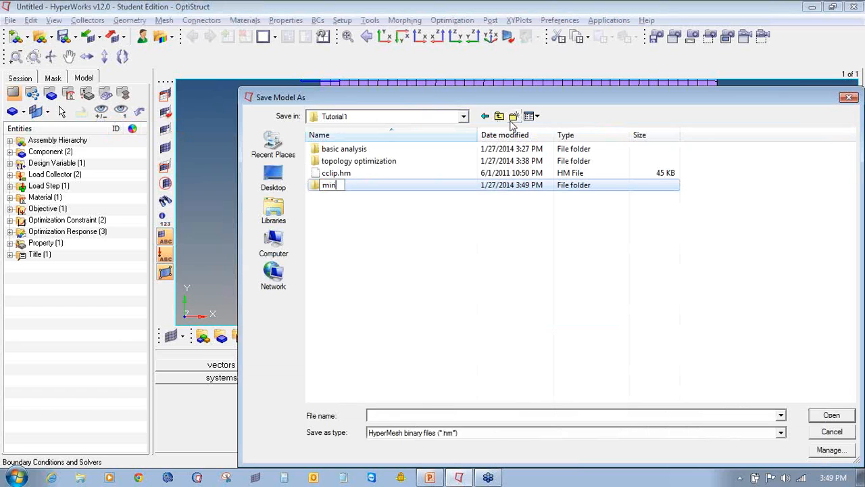
{"action": "type", "text": "mum_dimesntio"}
{"action": "key", "text": "BackSpace"}
{"action": "key", "text": "BackSpace"}
{"action": "key", "text": "BackSpace"}
{"action": "type", "text": "sion"}
{"action": "key", "text": "Return"}
{"action": "key", "text": "Return"}
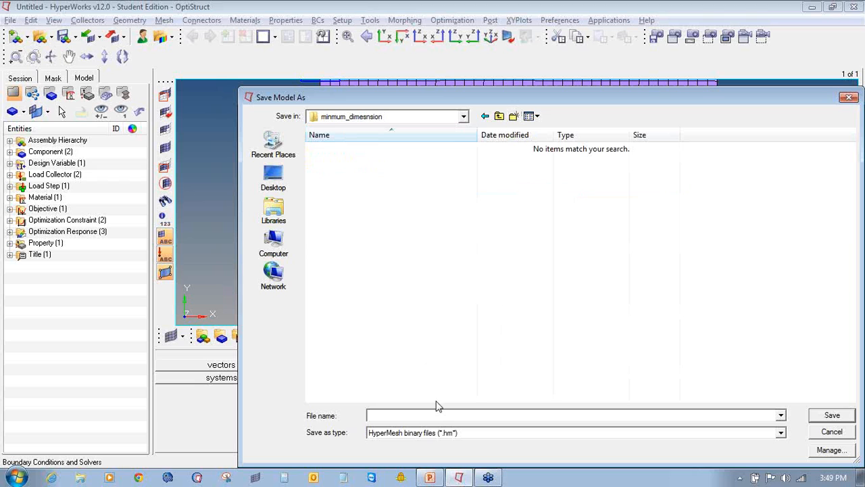
Step: Save the model as cclip in the minmum_dimesnsion folder and run the OptiStruct optimization on it
{"action": "type", "text": "cclip"}
{"action": "key", "text": "Return"}
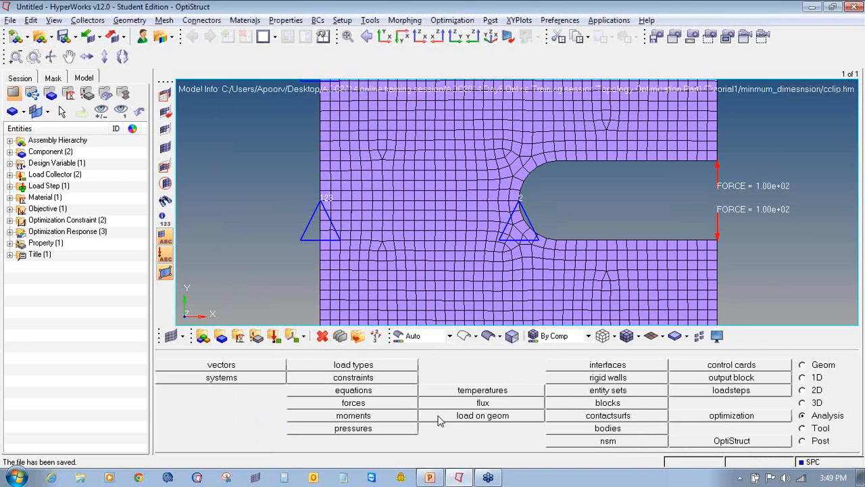
{"action": "left_click", "coordinate": [707, 439]}
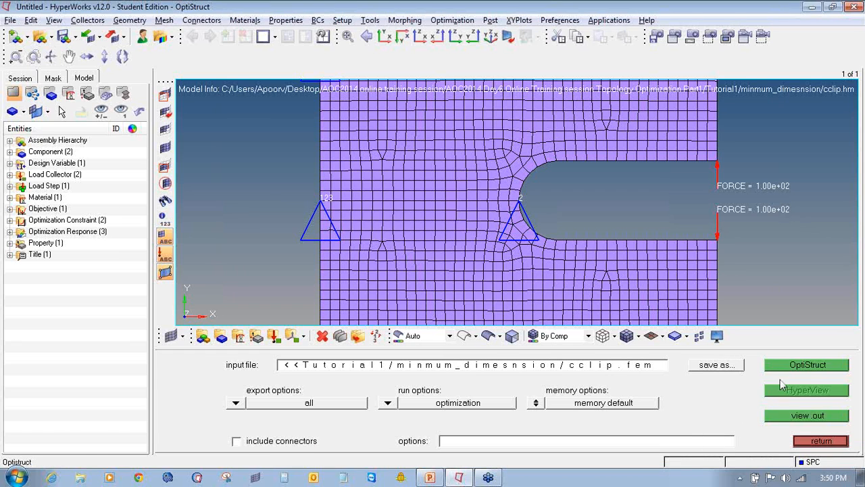
{"action": "left_click", "coordinate": [791, 366]}
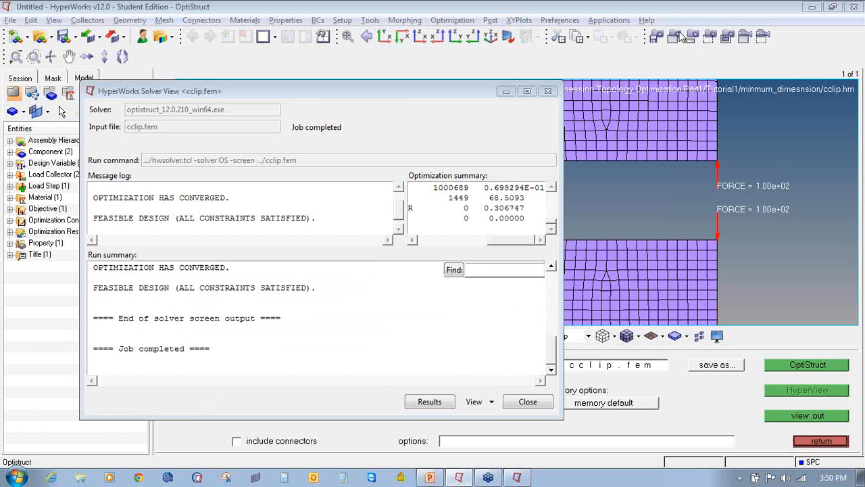
Step: Check the convergence and feasibility messages of the cclip run, and dismiss the solver view and the results message log
{"action": "left_click_drag", "start_coordinate": [119, 199], "coordinate": [200, 206]}
{"action": "left_click_drag", "start_coordinate": [103, 198], "coordinate": [211, 206]}
{"action": "left_click_drag", "start_coordinate": [119, 222], "coordinate": [291, 229]}
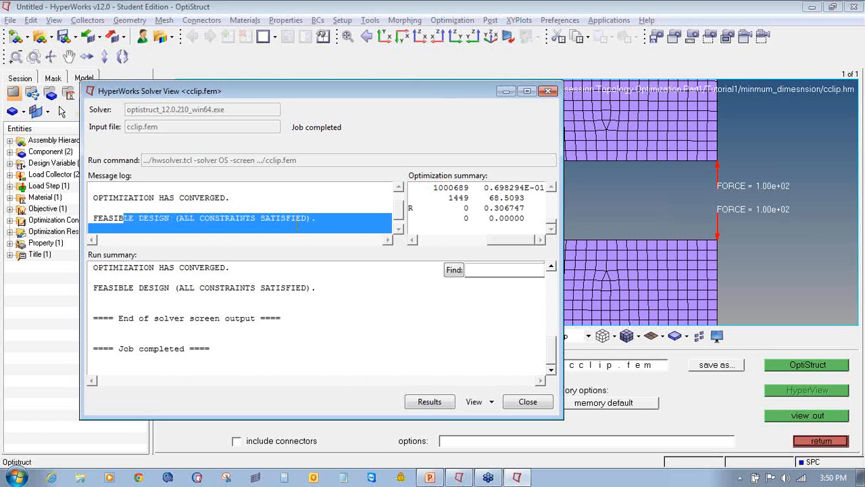
{"action": "left_click", "coordinate": [524, 403]}
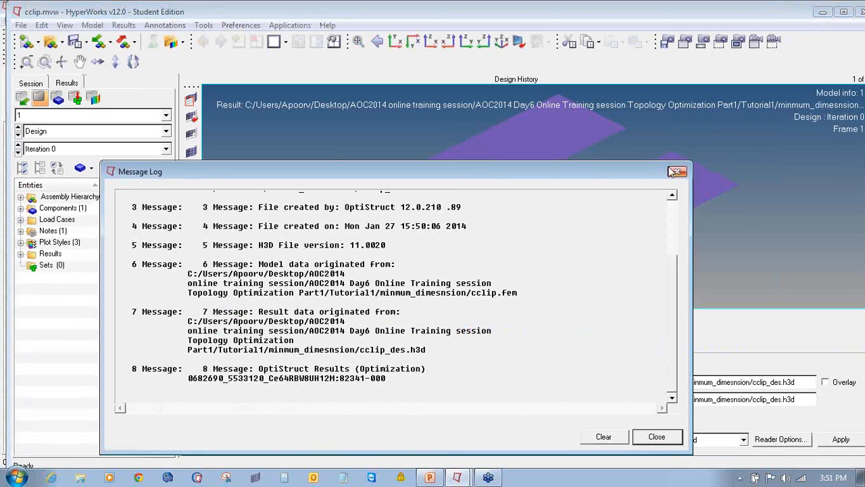
{"action": "left_click", "coordinate": [676, 171]}
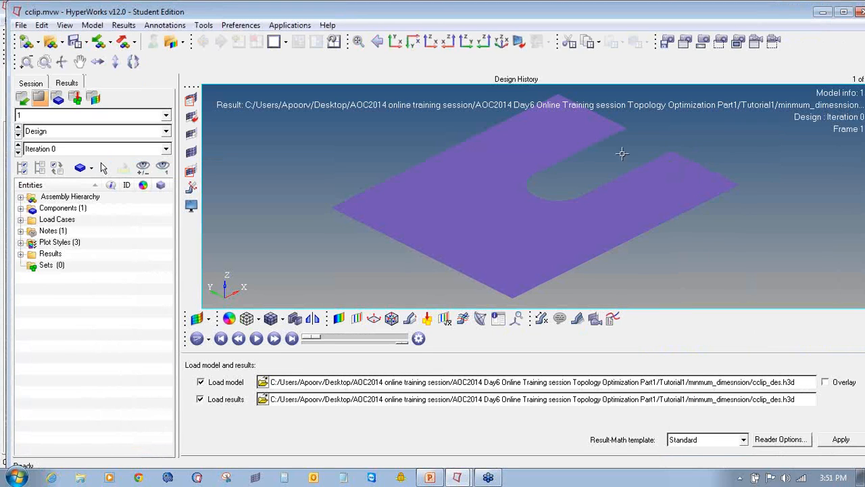
Step: Create an iso plot of the element densities in the XY view and show the design at Iteration 46
{"action": "left_click", "coordinate": [395, 42]}
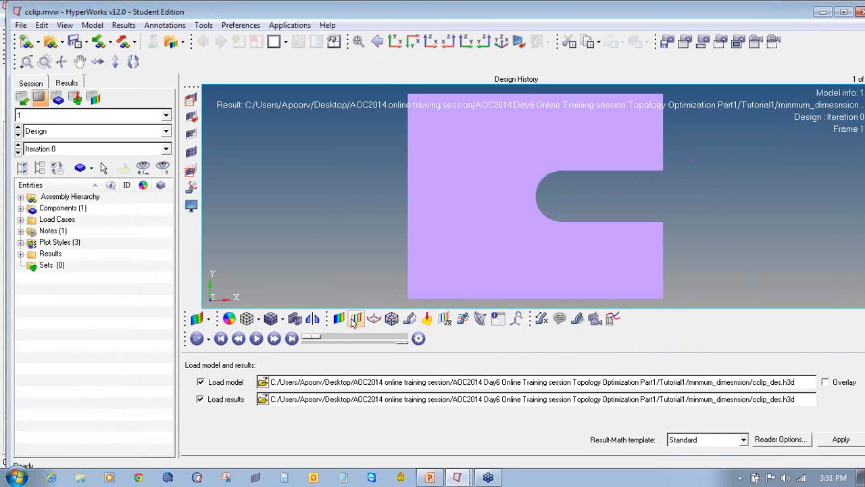
{"action": "left_click", "coordinate": [356, 319]}
{"action": "left_click", "coordinate": [505, 450]}
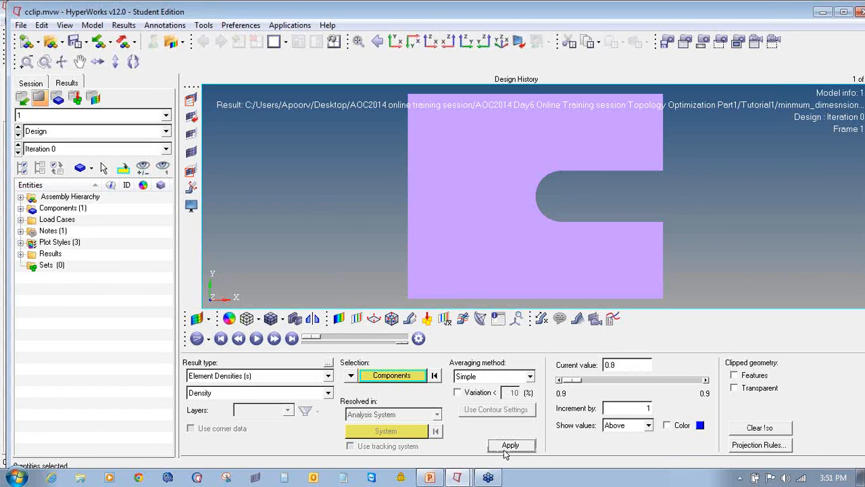
{"action": "left_click", "coordinate": [155, 148]}
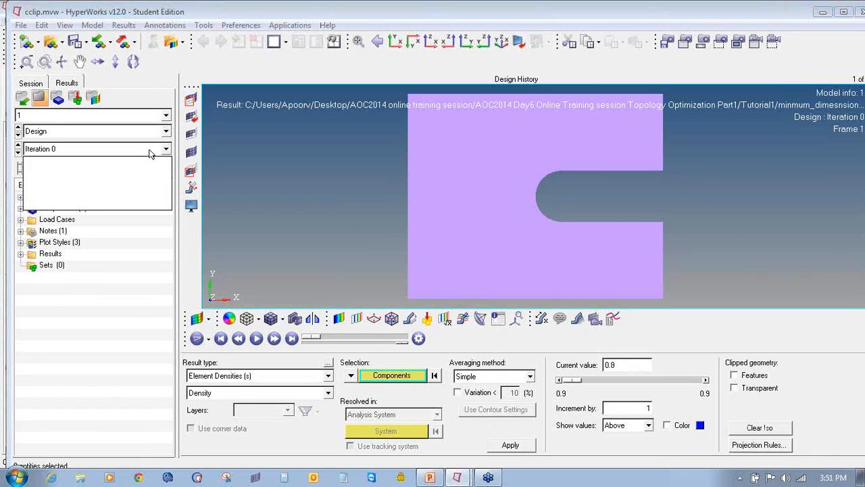
{"action": "scroll", "coordinate": [80, 189], "scroll_direction": "down", "scroll_amount": 5}
{"action": "left_click", "coordinate": [78, 199]}
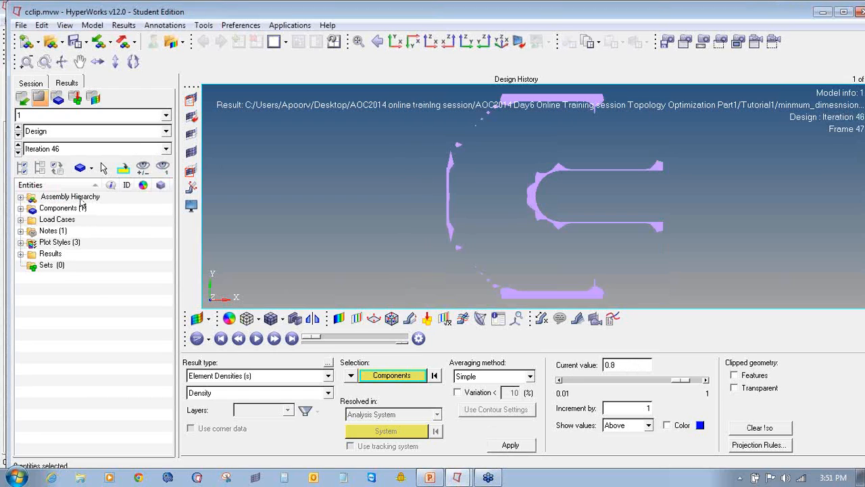
Step: Set the density iso plot's threshold to 0.3
{"action": "left_click_drag", "start_coordinate": [681, 380], "coordinate": [605, 383]}
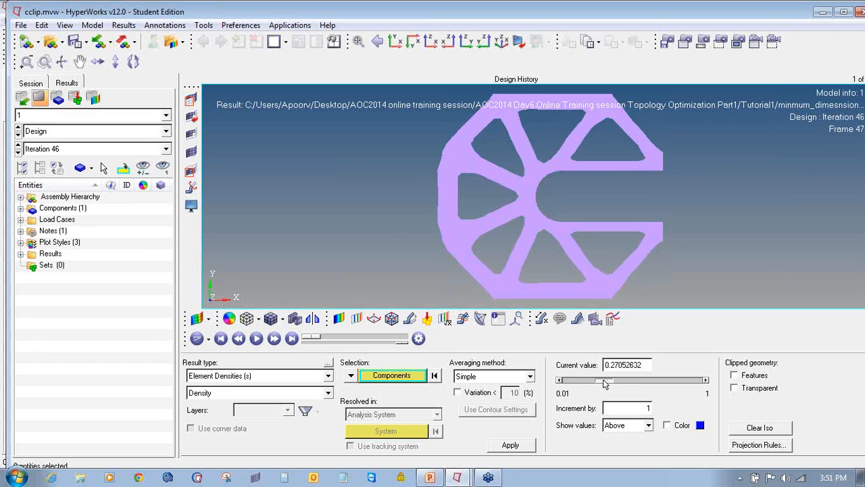
{"action": "double_click", "coordinate": [626, 365]}
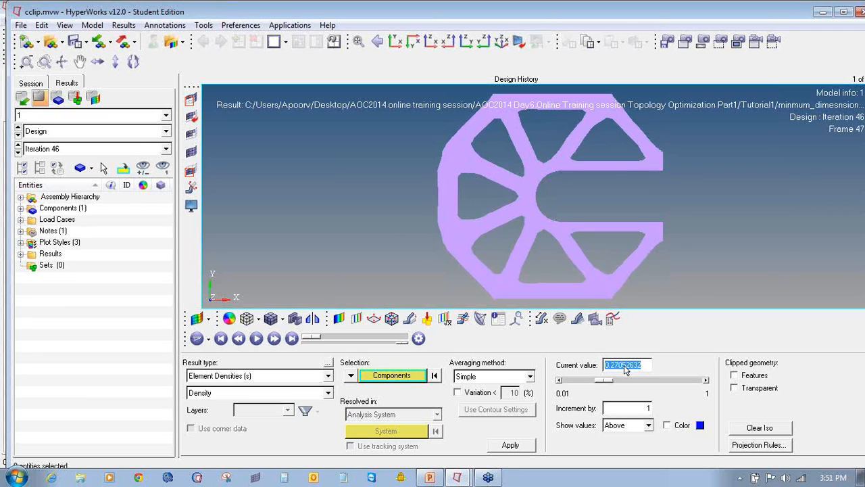
{"action": "type", "text": "0.3"}
{"action": "key", "text": "Return"}
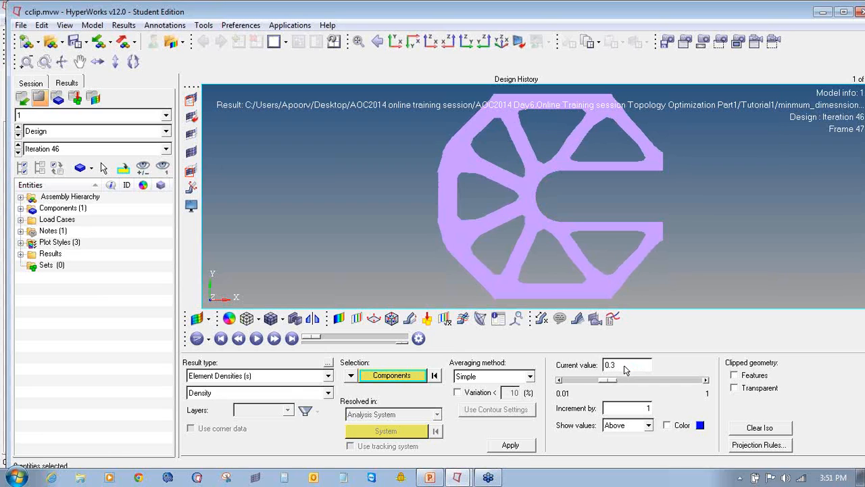
{"action": "right_click_drag", "start_coordinate": [576, 230], "coordinate": [545, 233], "text": "ctrl"}
{"action": "scroll", "coordinate": [571, 234], "scroll_direction": "down", "scroll_amount": 2, "text": "ctrl"}
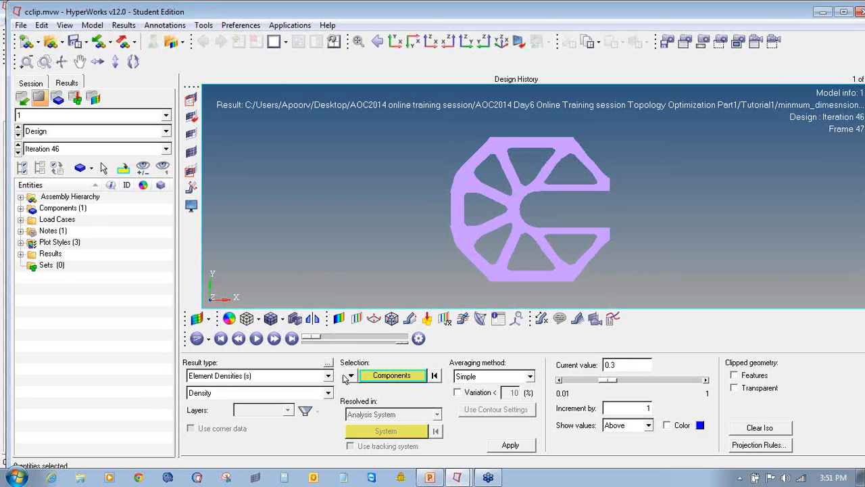
Step: Contour the element densities on the iso plot with Simple averaging
{"action": "left_click", "coordinate": [339, 318]}
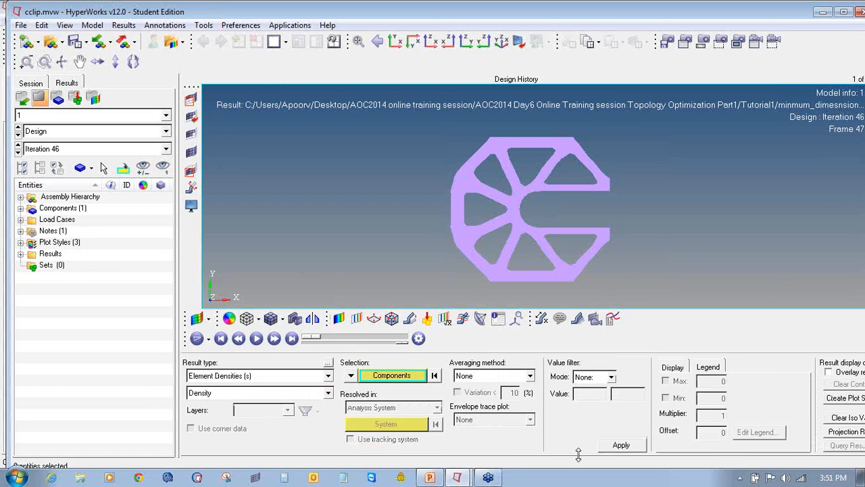
{"action": "left_click", "coordinate": [621, 444]}
{"action": "left_click", "coordinate": [479, 377]}
{"action": "left_click", "coordinate": [477, 397]}
{"action": "left_click", "coordinate": [620, 444]}
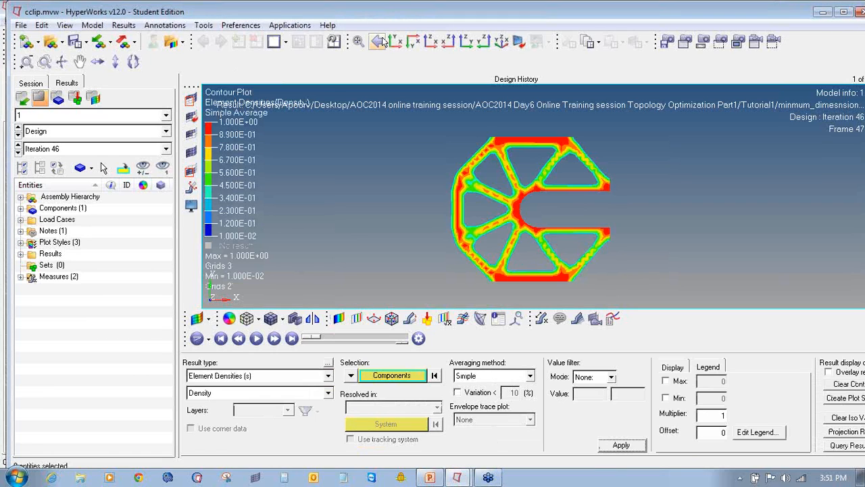
Step: Split the page into two side-by-side windows, activate the empty one and maximize the application
{"action": "left_click", "coordinate": [286, 43]}
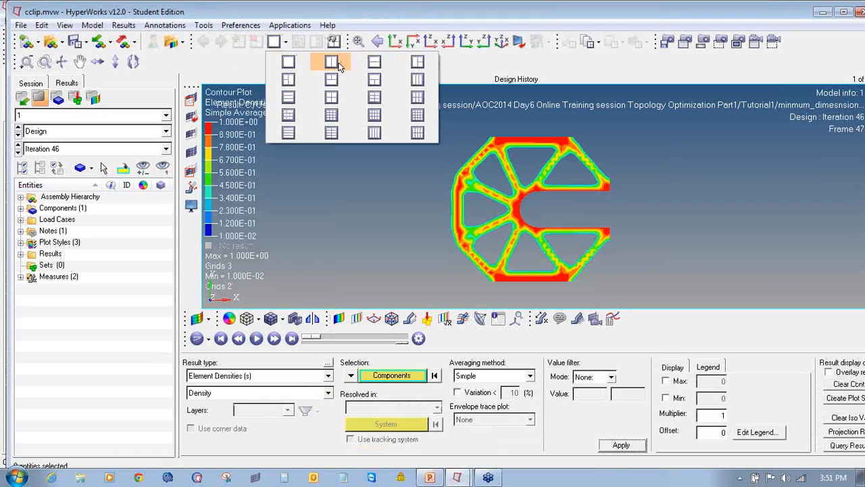
{"action": "left_click", "coordinate": [332, 62]}
{"action": "left_click", "coordinate": [547, 177]}
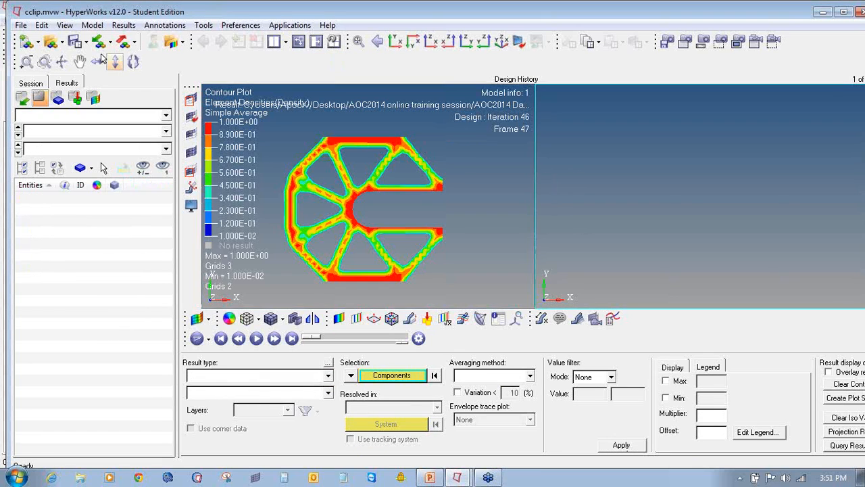
{"action": "double_click", "coordinate": [81, 13]}
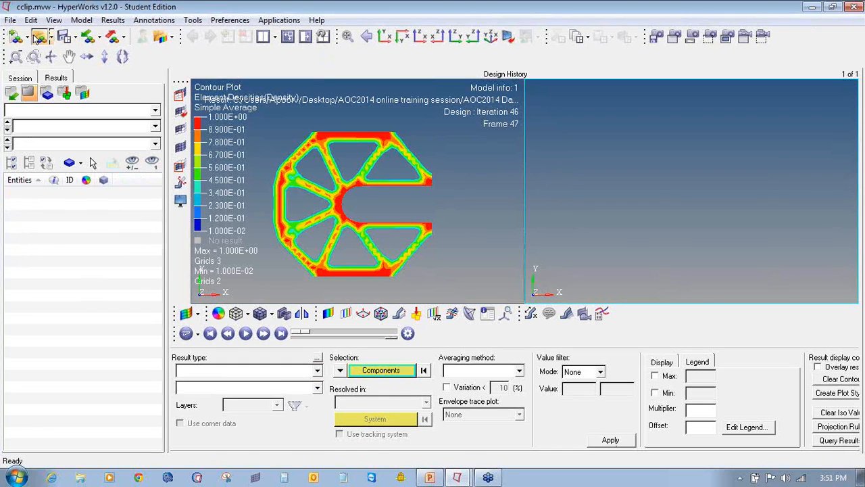
Step: Load cclip_des.h3d from the topology optimization folder as model and results in the empty window
{"action": "left_click", "coordinate": [251, 377]}
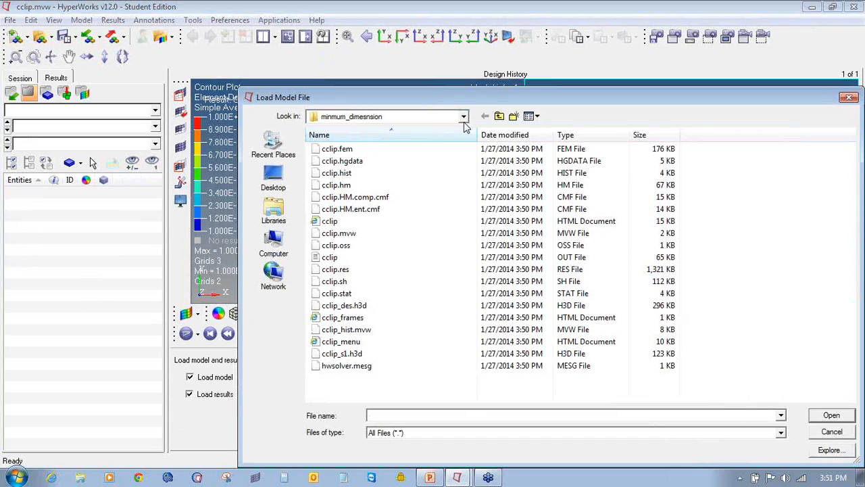
{"action": "left_click", "coordinate": [498, 117]}
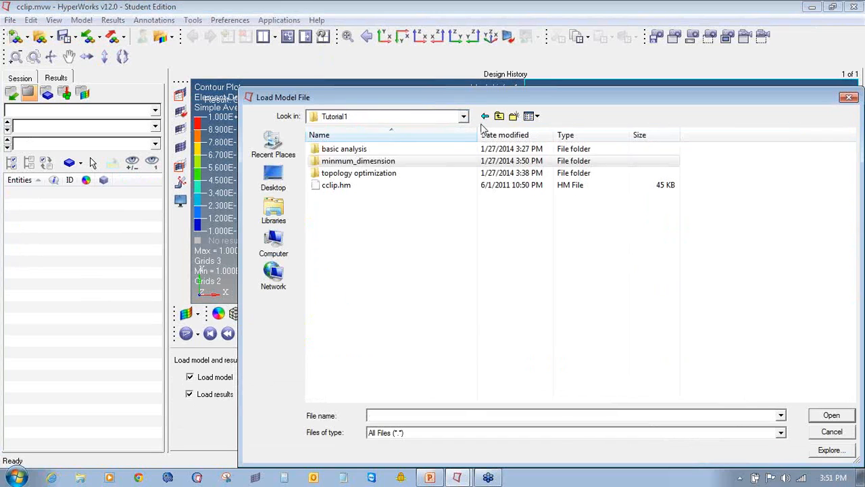
{"action": "double_click", "coordinate": [422, 173]}
{"action": "double_click", "coordinate": [421, 185]}
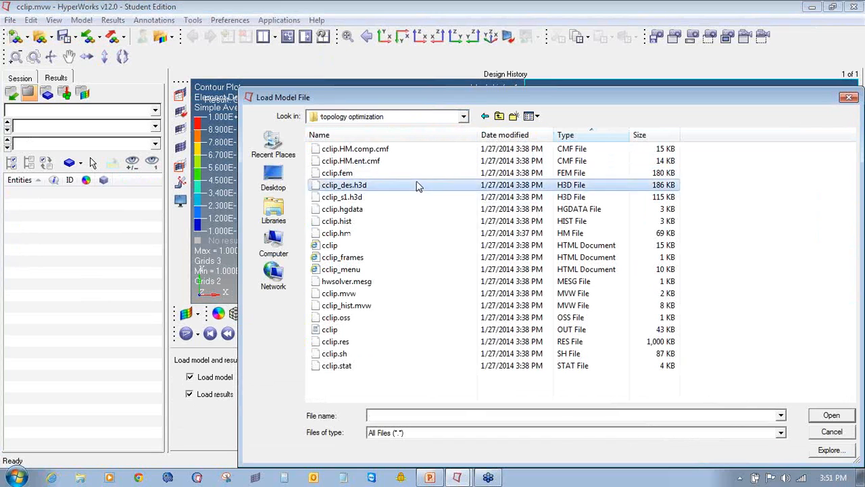
{"action": "left_click", "coordinate": [837, 436]}
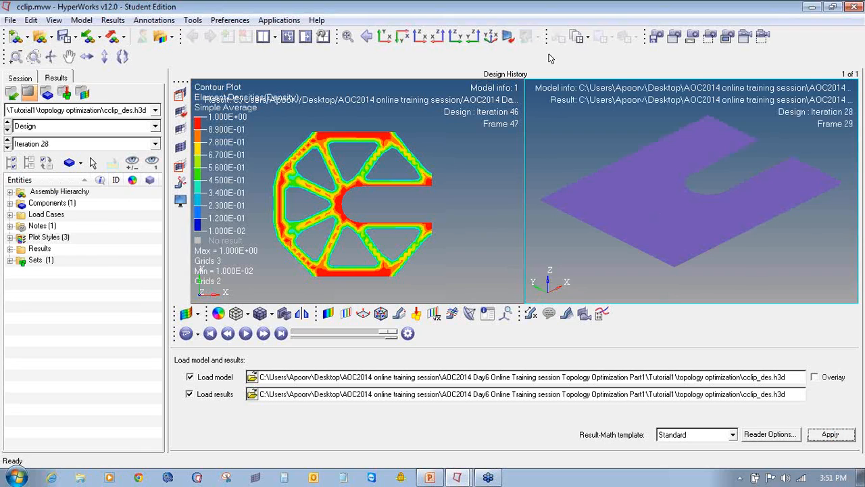
Step: Contour the element densities of the newly loaded topology optimization result with Simple averaging
{"action": "left_click", "coordinate": [328, 313]}
{"action": "left_click", "coordinate": [605, 443]}
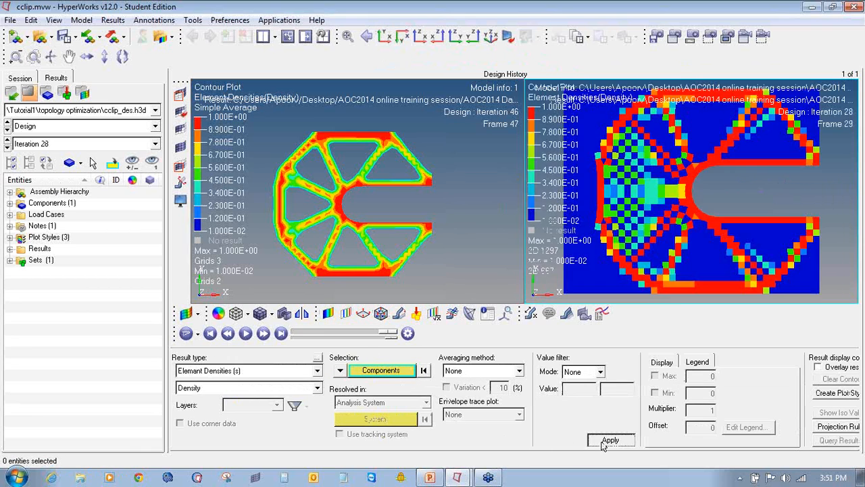
{"action": "left_click", "coordinate": [460, 372]}
{"action": "left_click", "coordinate": [467, 382]}
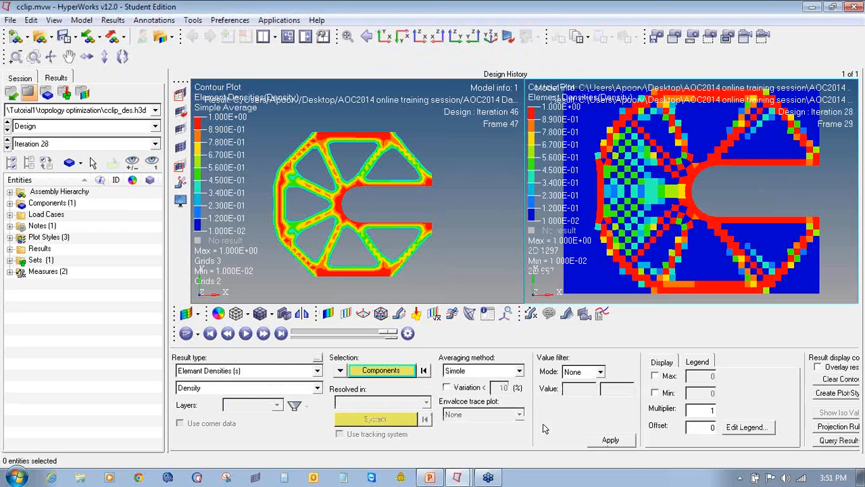
{"action": "left_click", "coordinate": [610, 440]}
Step: Create an iso plot of the second result's element densities with a threshold of 0.3, at a size comparable to the first
{"action": "left_click", "coordinate": [345, 313]}
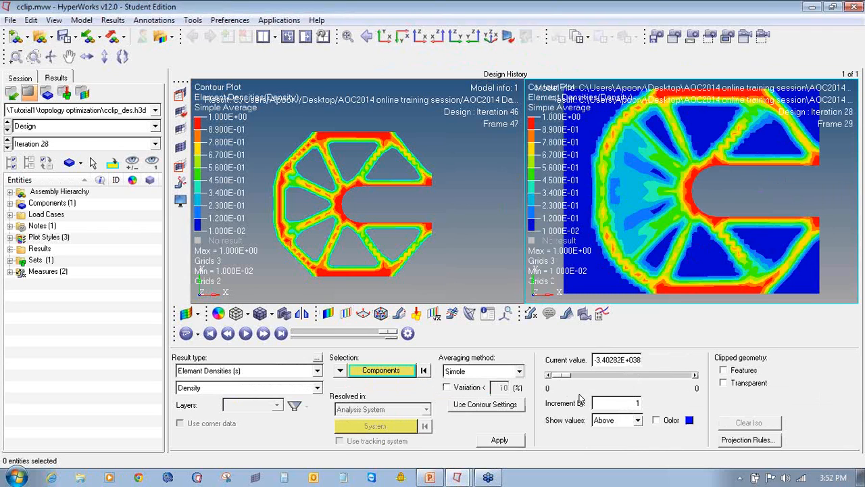
{"action": "left_click", "coordinate": [500, 440]}
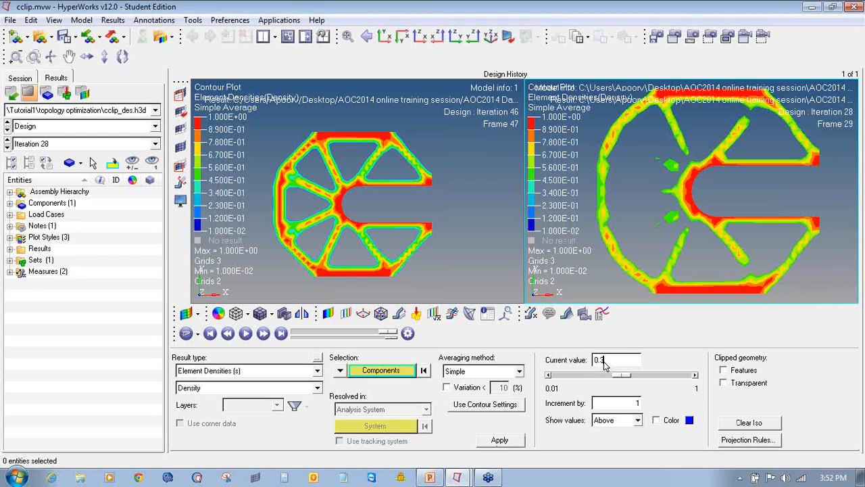
{"action": "key", "text": "Return"}
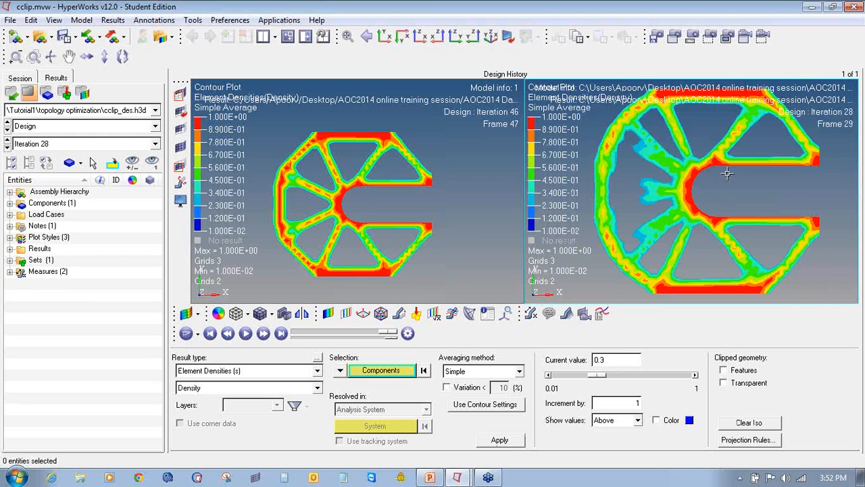
{"action": "scroll", "coordinate": [726, 174], "scroll_direction": "down", "scroll_amount": 3}
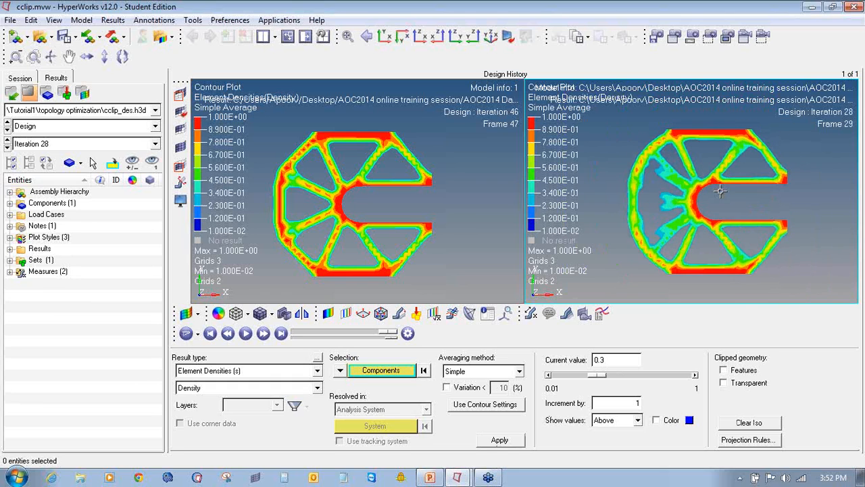
{"action": "scroll", "coordinate": [721, 191], "scroll_direction": "up", "scroll_amount": 1}
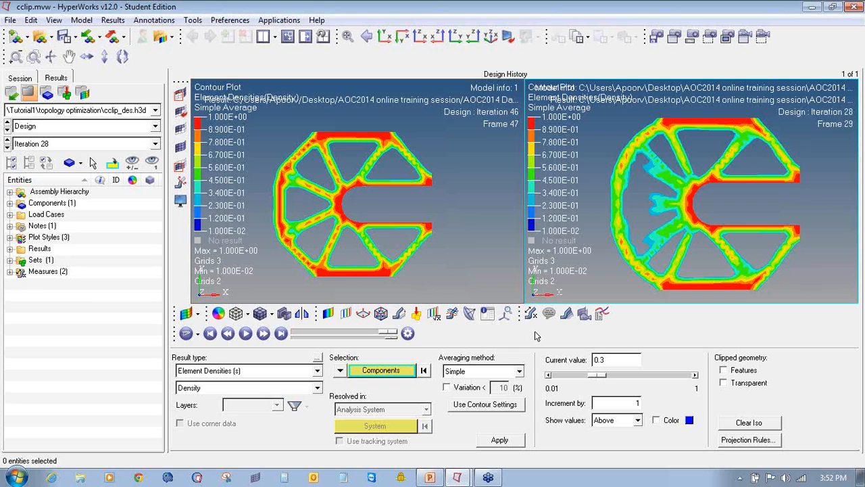
Step: Switch to PowerPoint and present the OS-2005 minimum member size control slide, revealing the list of exercise processes
{"action": "left_click", "coordinate": [429, 477]}
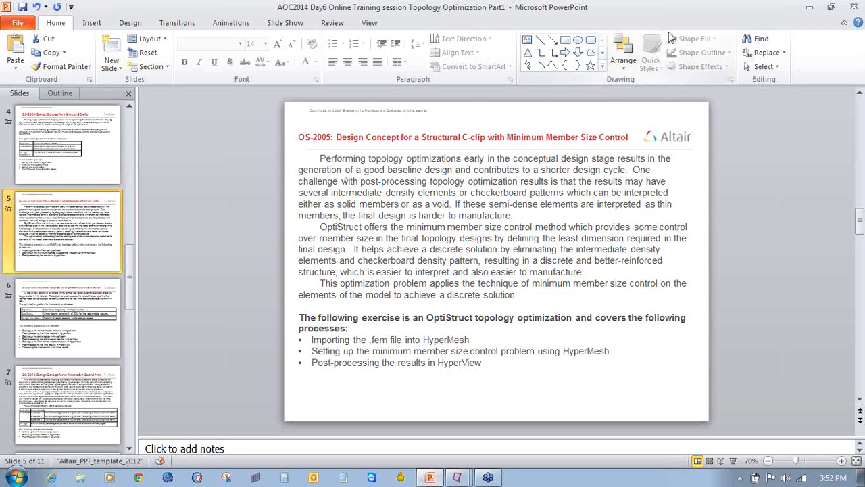
{"action": "left_click", "coordinate": [733, 460]}
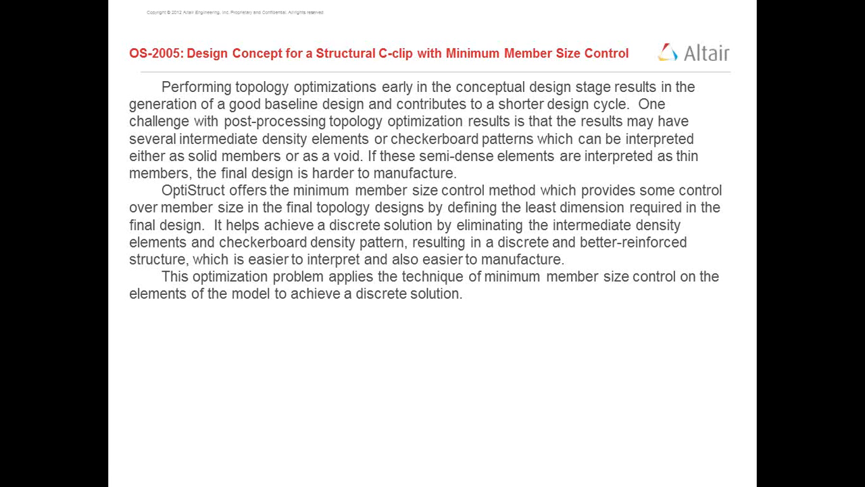
{"action": "left_click", "coordinate": [595, 291]}
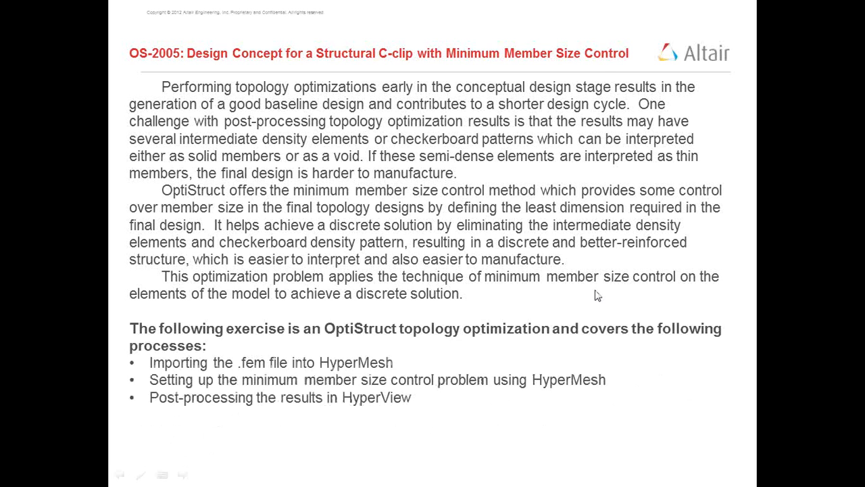
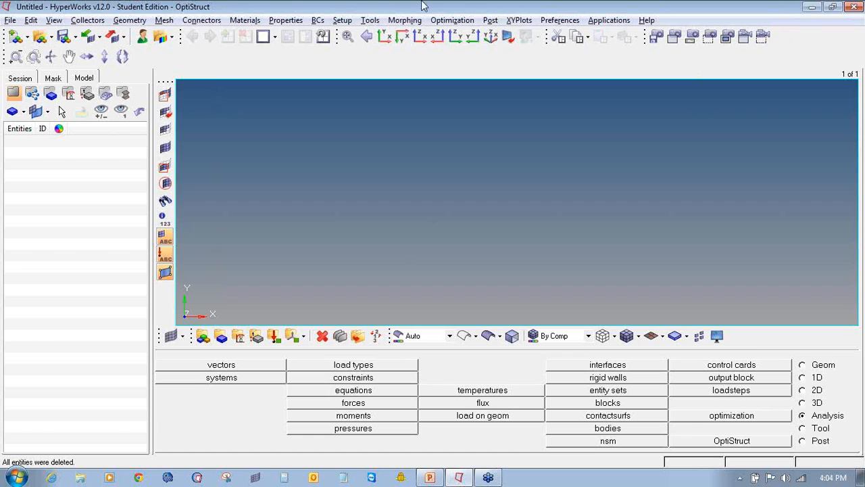
Step: Open the control arm model carm.hm from the Tutorial3 folder
{"action": "left_click", "coordinate": [39, 37]}
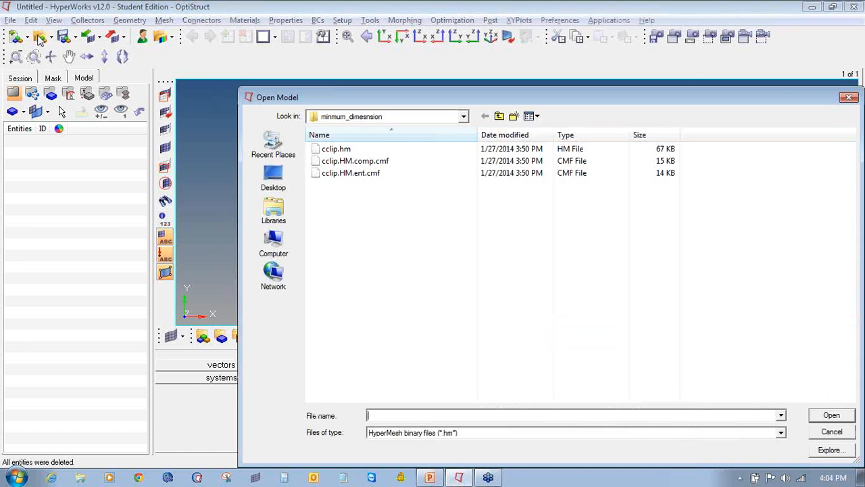
{"action": "left_click", "coordinate": [498, 116]}
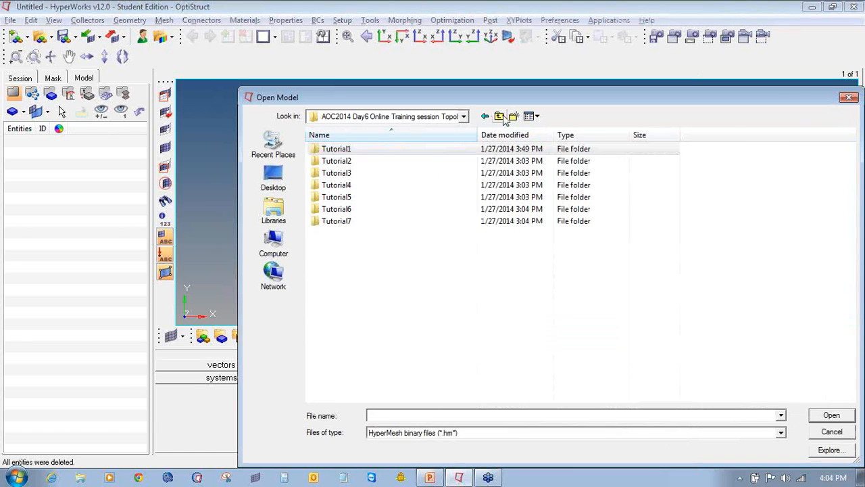
{"action": "double_click", "coordinate": [410, 161]}
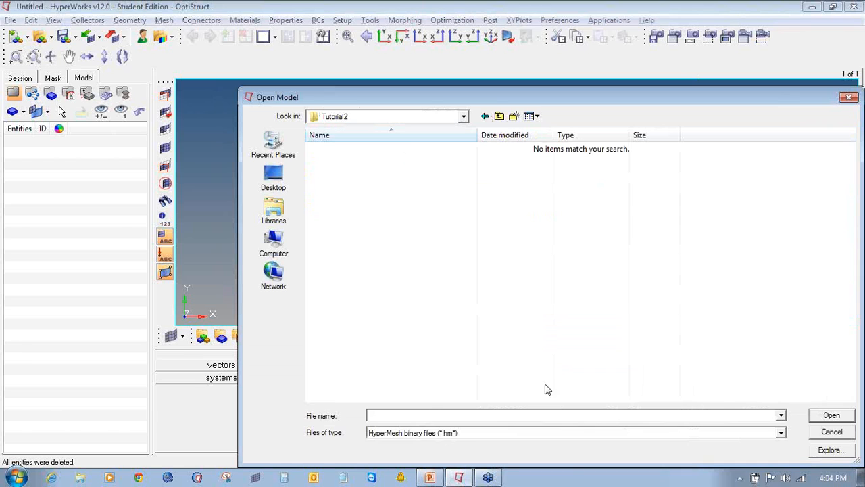
{"action": "left_click", "coordinate": [499, 116]}
{"action": "double_click", "coordinate": [390, 175]}
{"action": "double_click", "coordinate": [386, 149]}
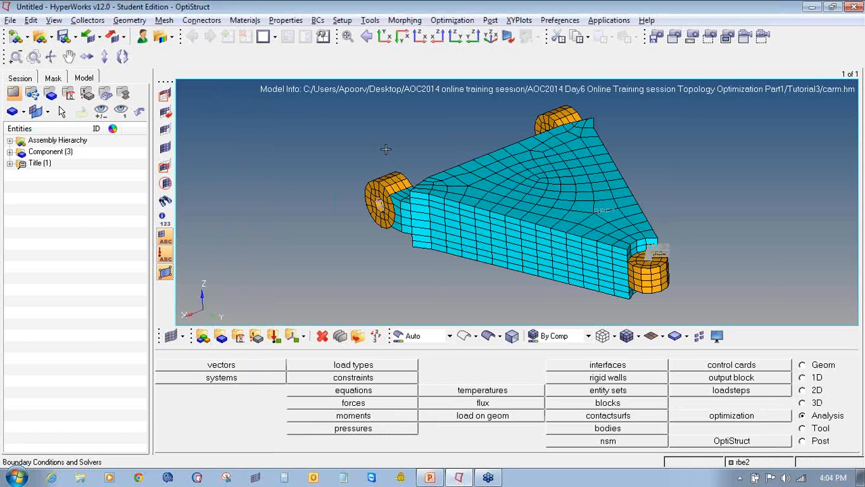
Step: Examine the nondesign, design and rbe2 components by switching their element display off and on, and view the control arm from the side
{"action": "left_click", "coordinate": [10, 152]}
{"action": "left_click", "coordinate": [44, 164]}
{"action": "left_click", "coordinate": [45, 164]}
{"action": "left_click", "coordinate": [44, 166]}
{"action": "left_click", "coordinate": [44, 165]}
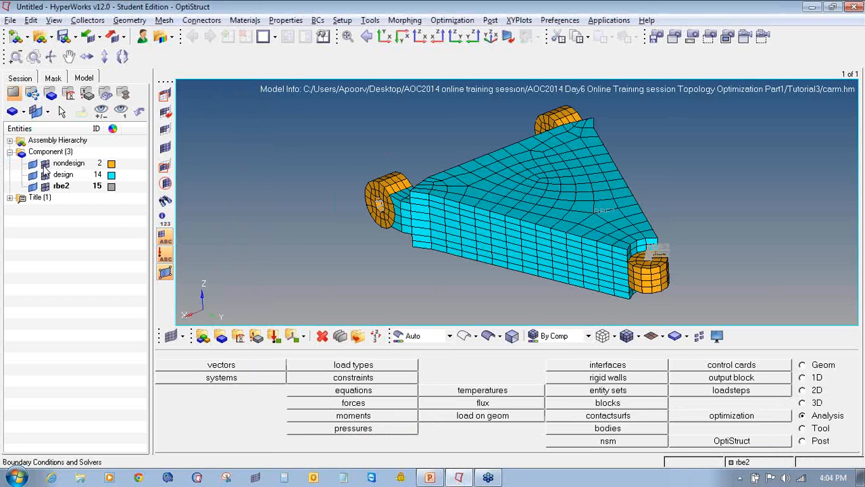
{"action": "left_click", "coordinate": [44, 175]}
{"action": "left_click", "coordinate": [44, 175]}
{"action": "left_click", "coordinate": [45, 187]}
{"action": "left_click", "coordinate": [45, 187]}
{"action": "left_click_drag", "start_coordinate": [479, 261], "coordinate": [515, 239], "text": "ctrl"}
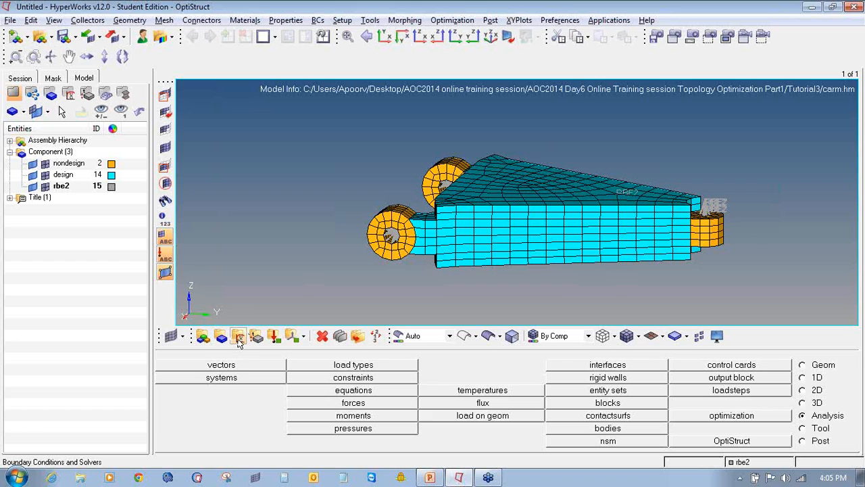
{"action": "left_click", "coordinate": [853, 28]}
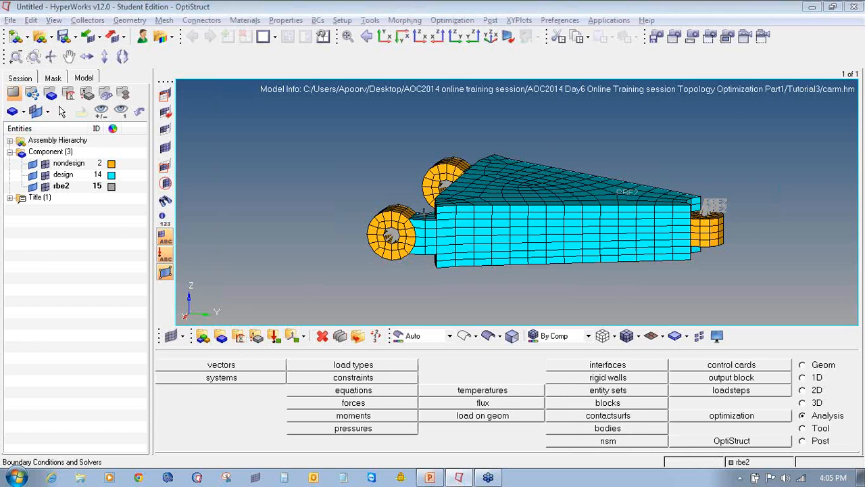
Step: Create an orange isotropic material named Steel with the MAT1 card image and open its card for editing
{"action": "left_click", "coordinate": [240, 338]}
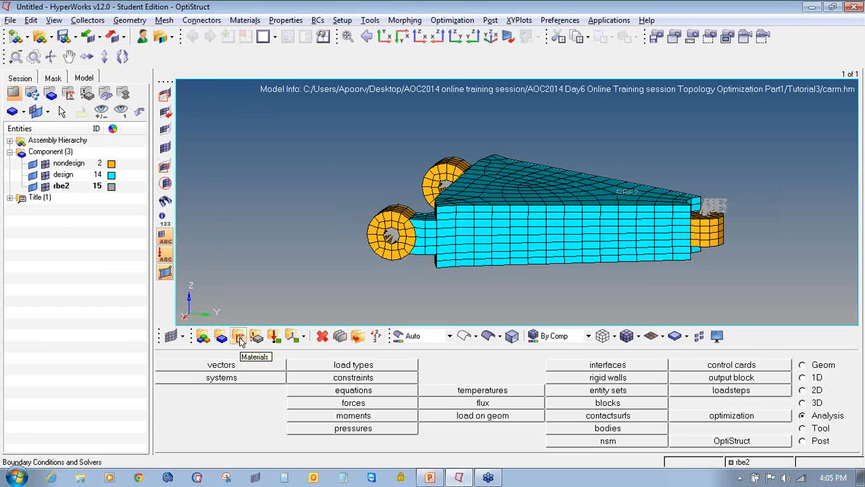
{"action": "left_click", "coordinate": [240, 338]}
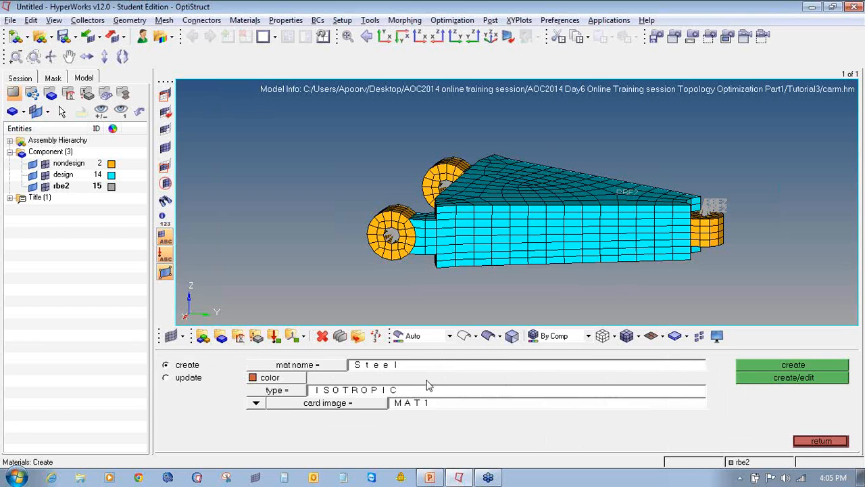
{"action": "left_click", "coordinate": [422, 368]}
{"action": "type", "text": "Steel"}
{"action": "left_click", "coordinate": [284, 380]}
{"action": "left_click", "coordinate": [273, 404]}
{"action": "left_click", "coordinate": [276, 392]}
{"action": "left_click", "coordinate": [328, 423]}
{"action": "left_click", "coordinate": [330, 412]}
{"action": "left_click", "coordinate": [391, 403]}
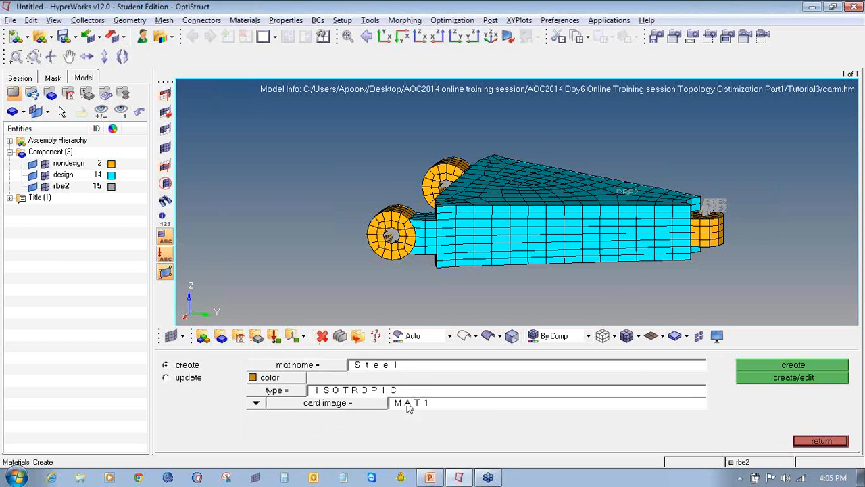
{"action": "left_click", "coordinate": [747, 379]}
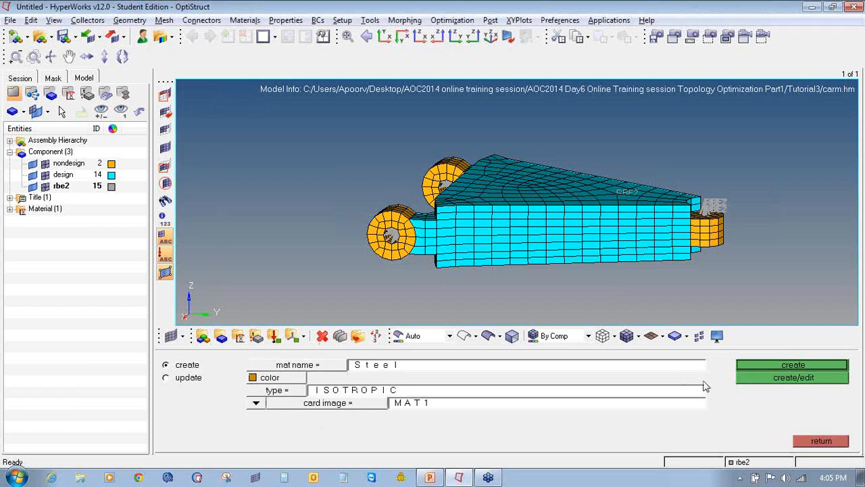
Step: Define Steel's card with E 2.1e+05, NU 0.300 and RHO 7.9e-09, and list the model's materials
{"action": "left_click", "coordinate": [342, 286]}
{"action": "left_click", "coordinate": [482, 284]}
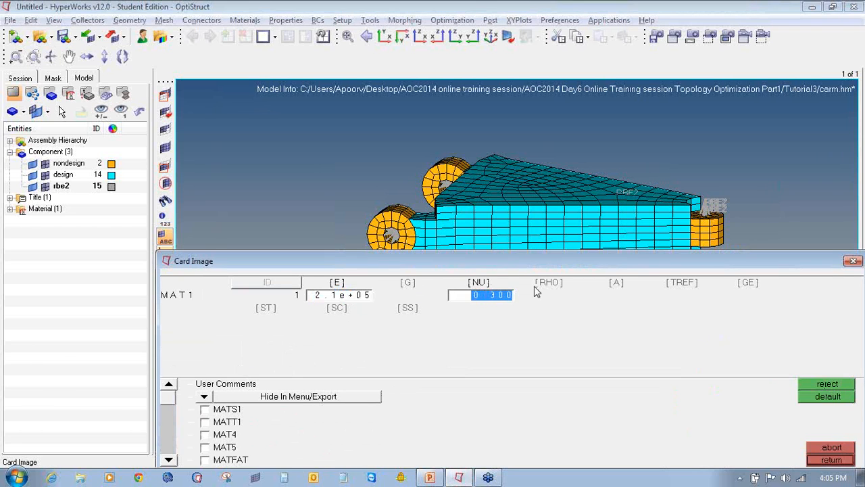
{"action": "left_click", "coordinate": [538, 286]}
{"action": "left_click", "coordinate": [544, 323]}
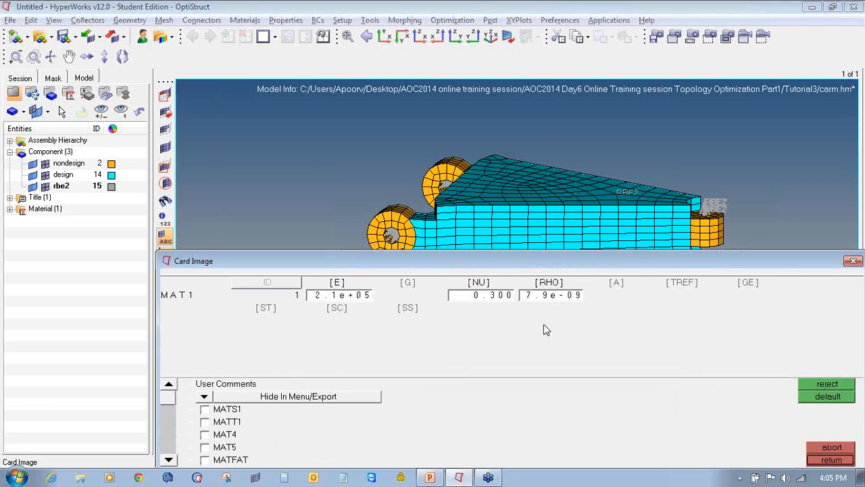
{"action": "left_click", "coordinate": [813, 461]}
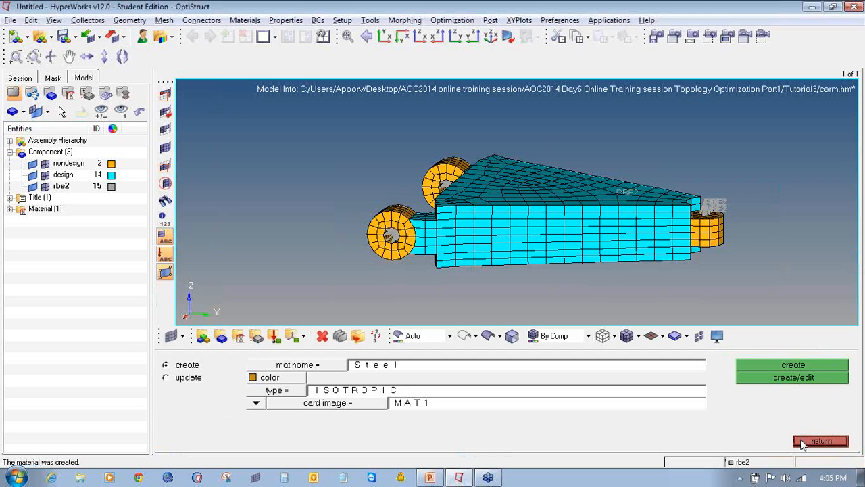
{"action": "left_click", "coordinate": [802, 443]}
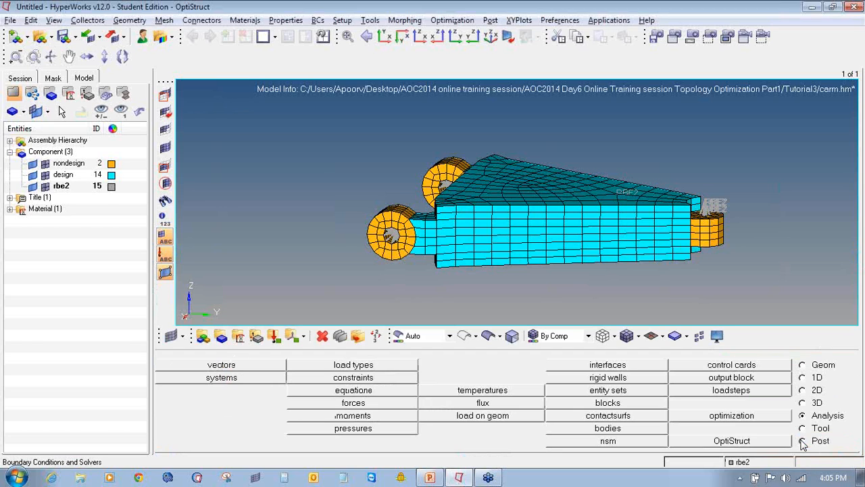
{"action": "left_click", "coordinate": [10, 209]}
Step: Create a purple 3D property named prop_design with the PSOLID card image and the Steel material
{"action": "left_click", "coordinate": [257, 338]}
{"action": "left_click", "coordinate": [415, 368]}
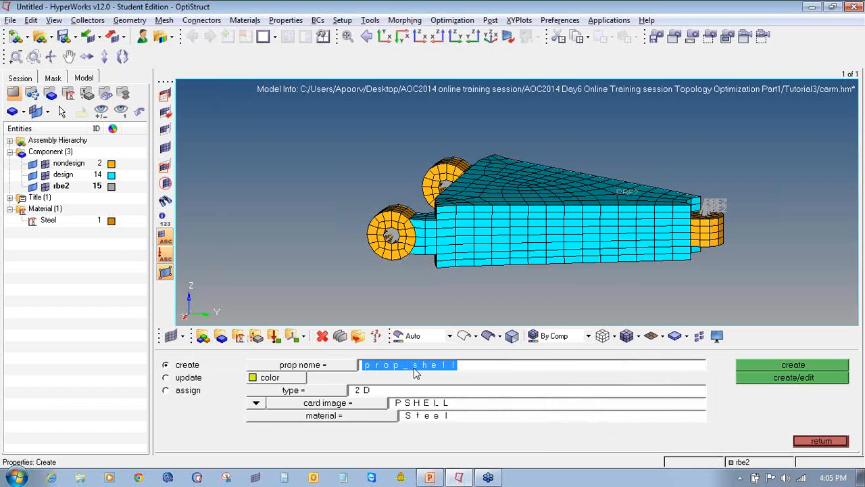
{"action": "type", "text": "pro"}
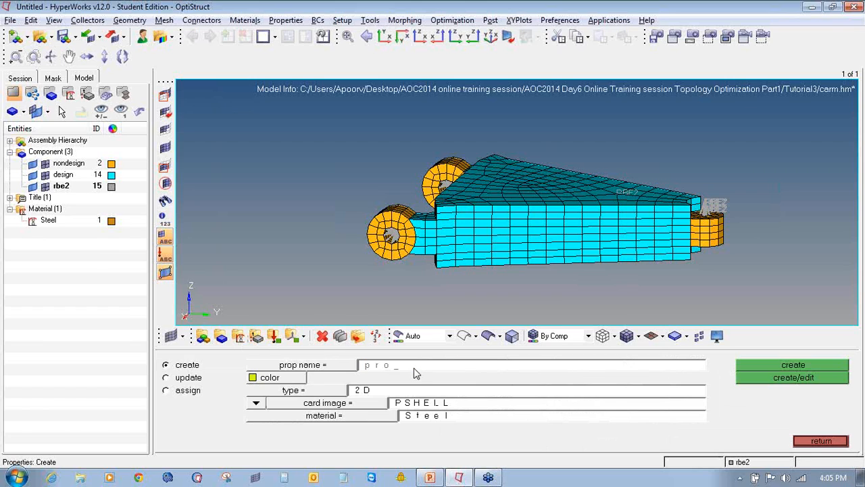
{"action": "type", "text": "p_design"}
{"action": "left_click", "coordinate": [253, 377]}
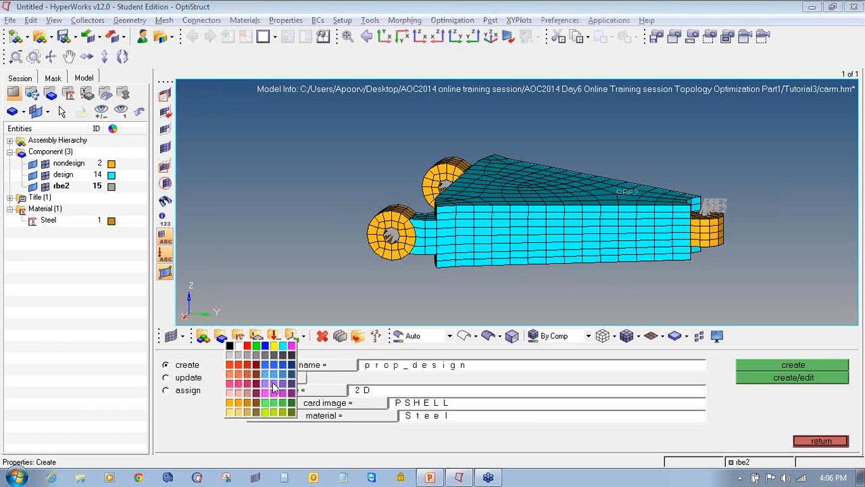
{"action": "left_click", "coordinate": [280, 391]}
{"action": "left_click", "coordinate": [286, 391]}
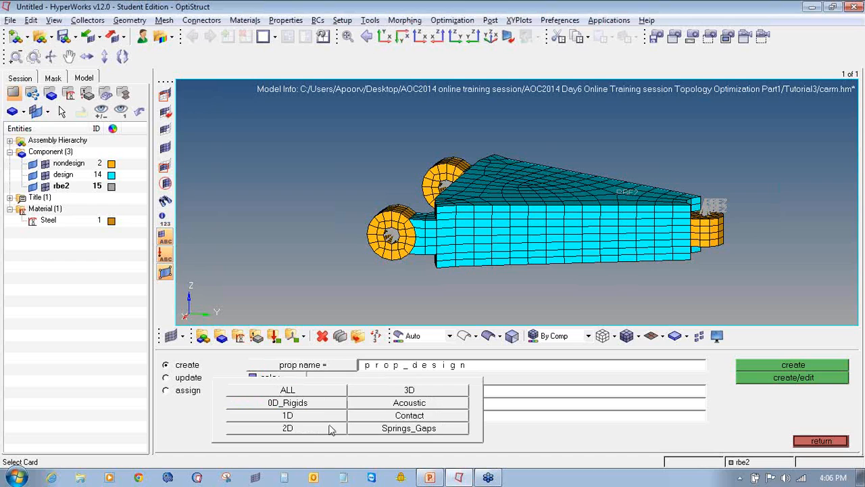
{"action": "left_click", "coordinate": [376, 392]}
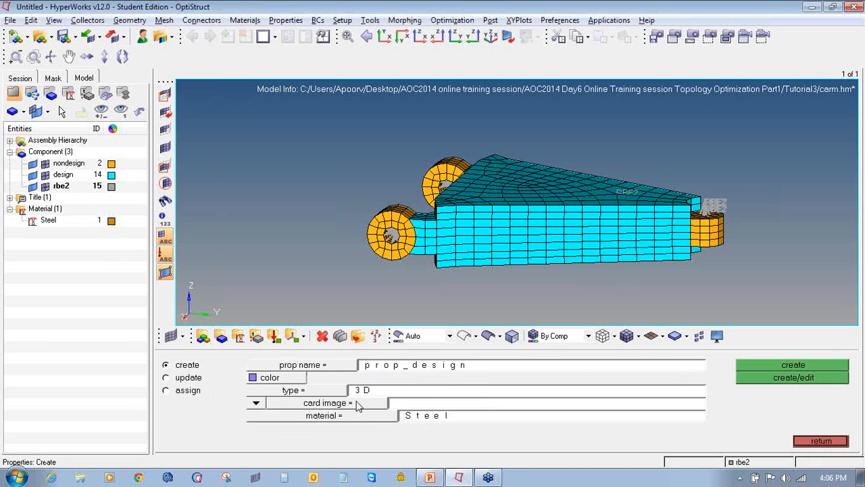
{"action": "left_click", "coordinate": [360, 404]}
{"action": "left_click", "coordinate": [388, 415]}
{"action": "left_click", "coordinate": [382, 415]}
{"action": "left_click", "coordinate": [223, 365]}
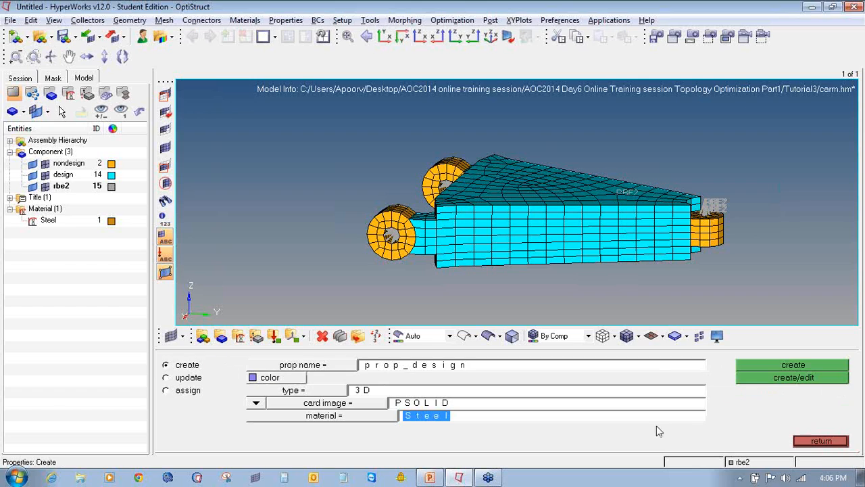
{"action": "left_click", "coordinate": [762, 368]}
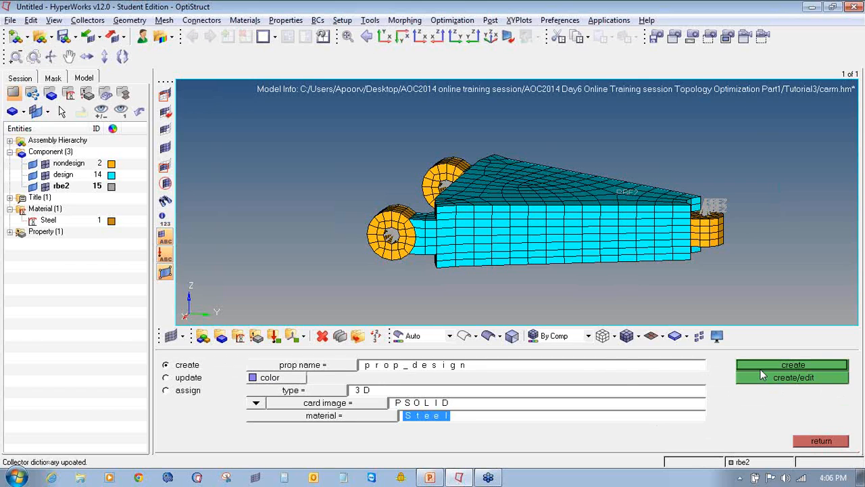
Step: Create an orange-red 3D property named prop_non_design with the PSOLID card image and the Steel material, and list the model's properties
{"action": "left_click", "coordinate": [599, 370]}
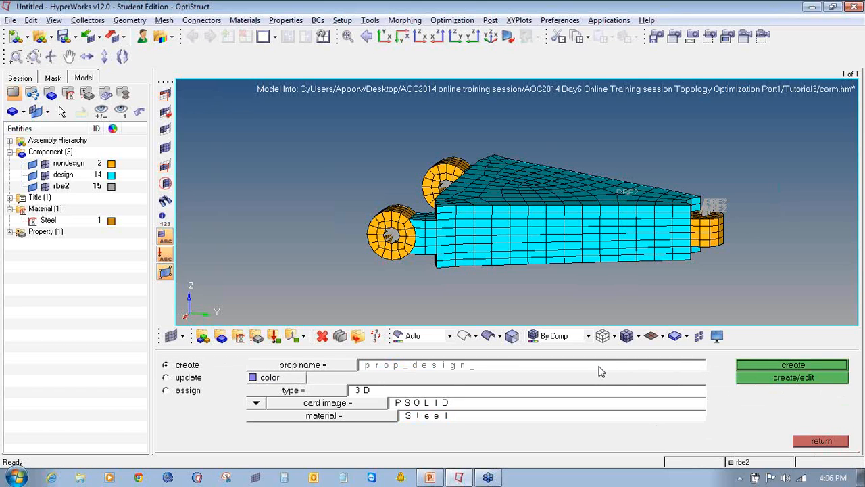
{"action": "type", "text": "non_"}
{"action": "left_click", "coordinate": [267, 385]}
{"action": "left_click", "coordinate": [246, 379]}
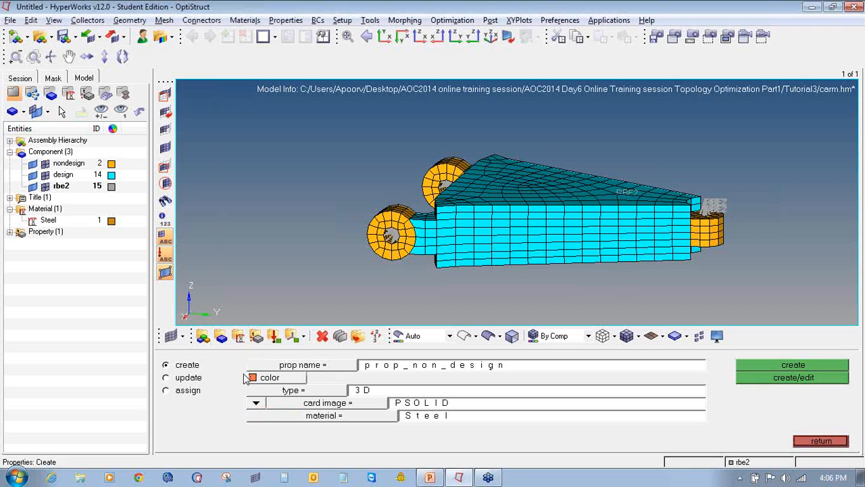
{"action": "left_click", "coordinate": [295, 393]}
{"action": "left_click", "coordinate": [370, 389]}
{"action": "left_click", "coordinate": [365, 403]}
{"action": "left_click", "coordinate": [390, 415]}
{"action": "left_click", "coordinate": [389, 420]}
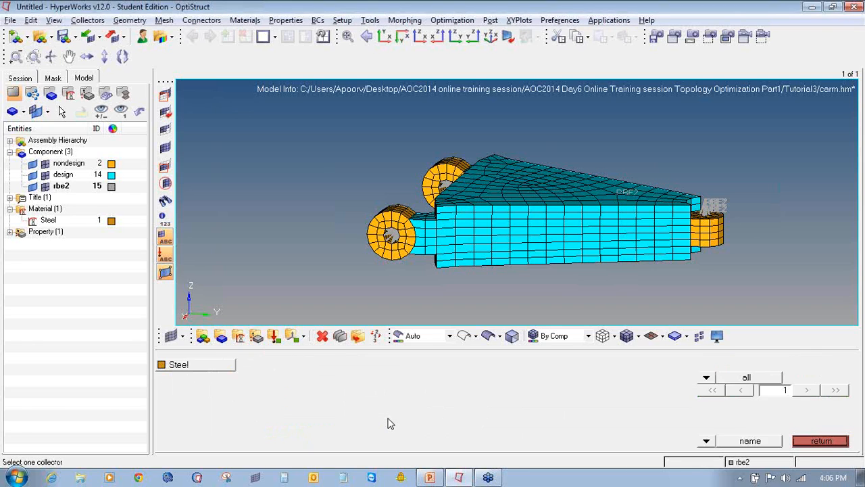
{"action": "left_click", "coordinate": [229, 373]}
{"action": "left_click", "coordinate": [751, 369]}
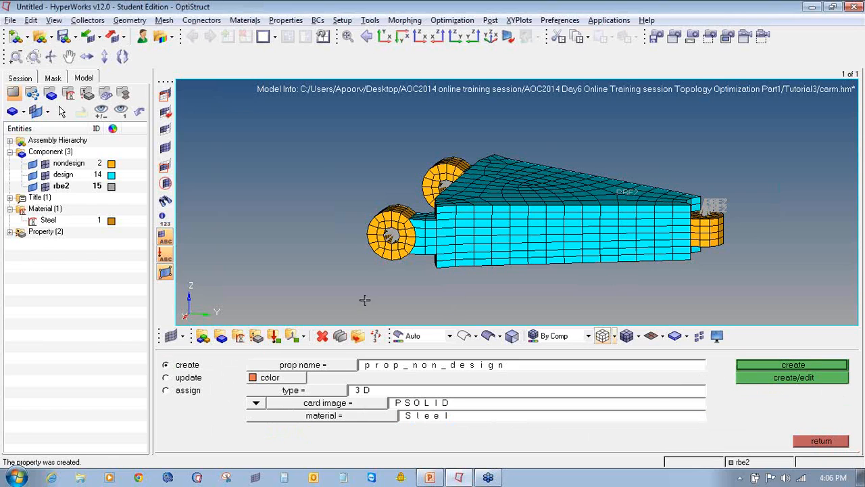
{"action": "left_click", "coordinate": [10, 231]}
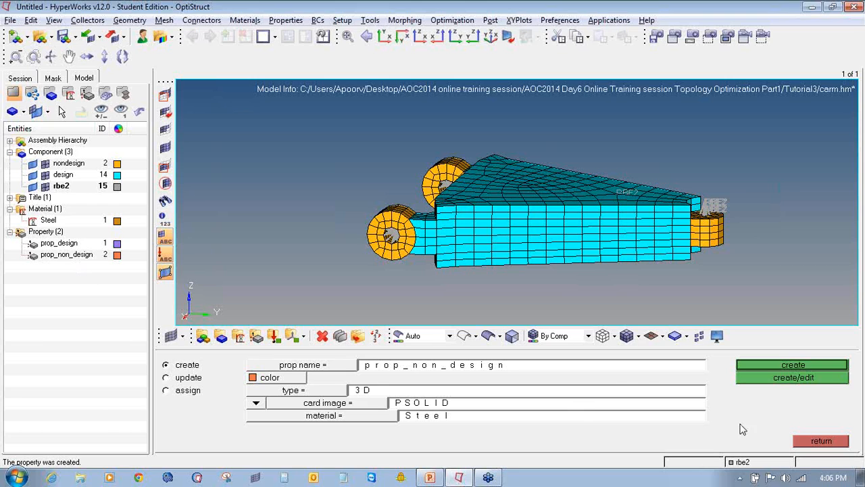
{"action": "left_click", "coordinate": [808, 441]}
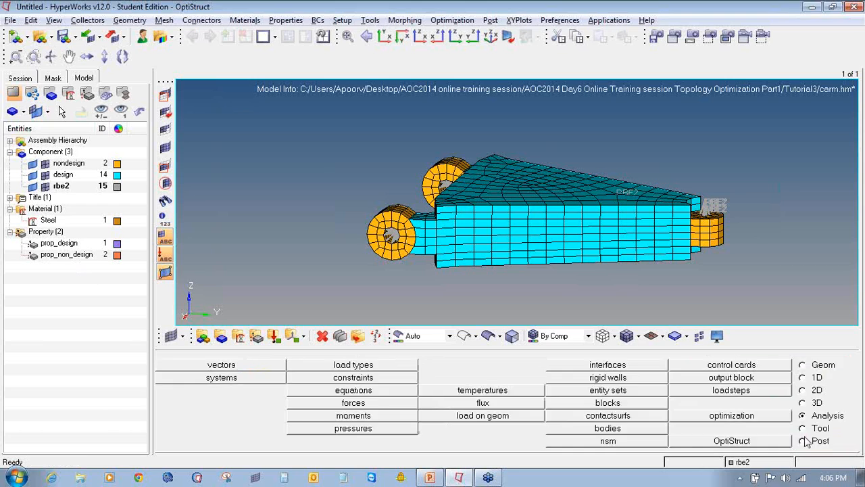
Step: Update the nondesign component to use the property prop_non_design
{"action": "left_click", "coordinate": [223, 343]}
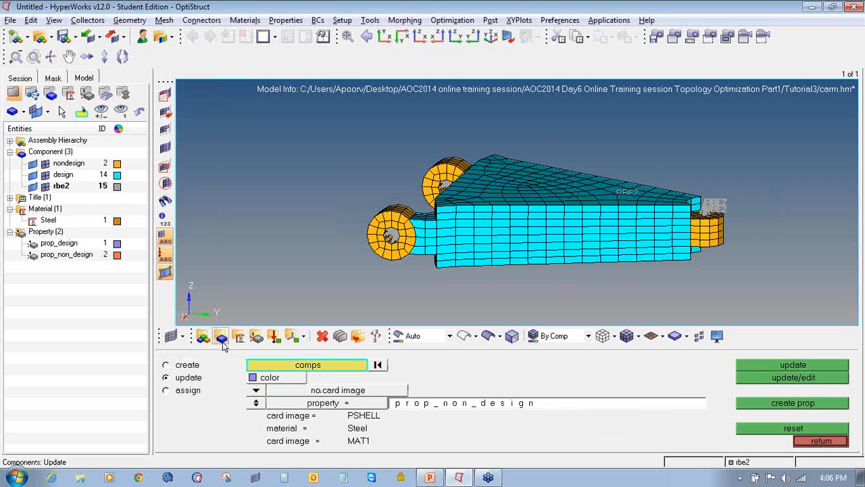
{"action": "left_click", "coordinate": [275, 365]}
{"action": "left_click", "coordinate": [217, 367]}
{"action": "left_click", "coordinate": [723, 402]}
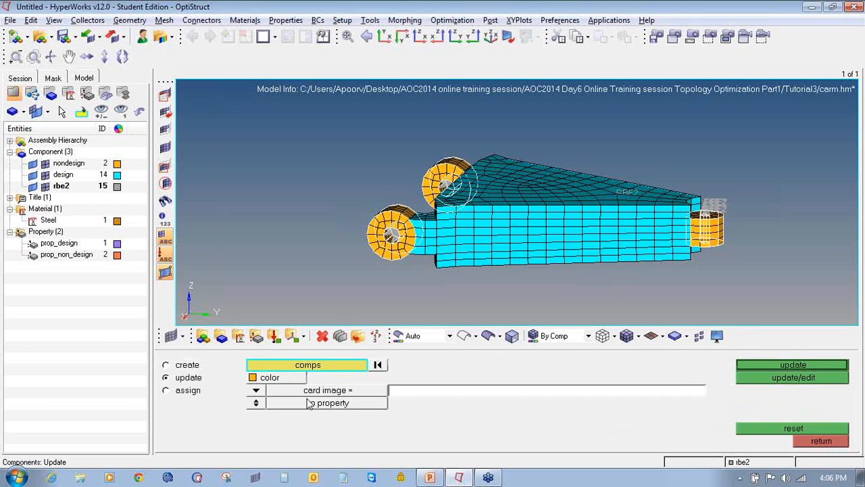
{"action": "left_click", "coordinate": [255, 404]}
{"action": "left_click", "coordinate": [302, 405]}
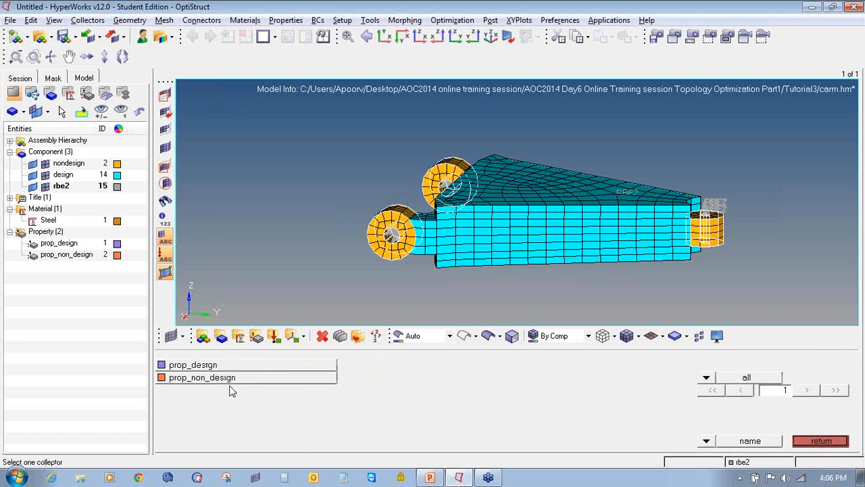
{"action": "left_click", "coordinate": [228, 379]}
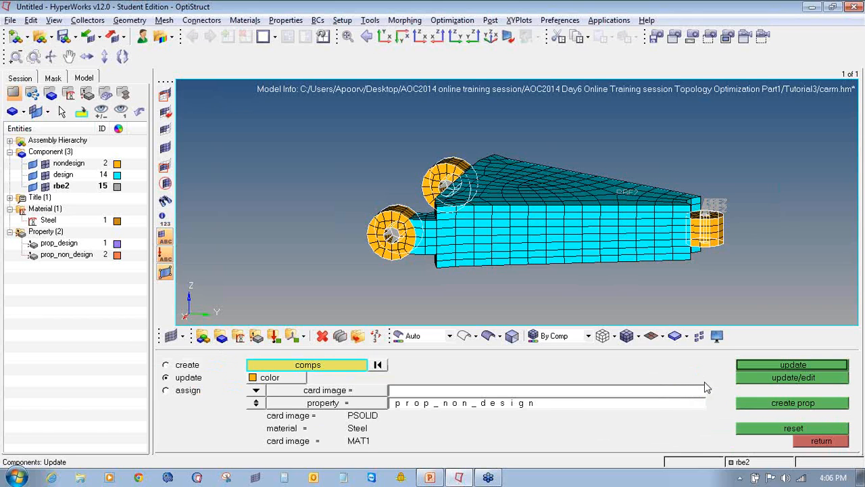
{"action": "left_click", "coordinate": [758, 365]}
Step: Update the design component to use the property prop_design
{"action": "left_click", "coordinate": [262, 367]}
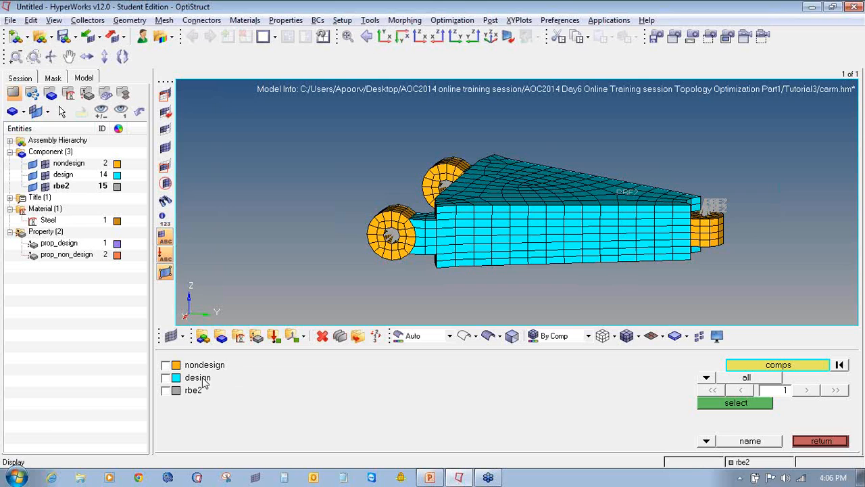
{"action": "left_click", "coordinate": [166, 378]}
{"action": "left_click", "coordinate": [750, 403]}
{"action": "left_click", "coordinate": [264, 406]}
{"action": "left_click", "coordinate": [286, 406]}
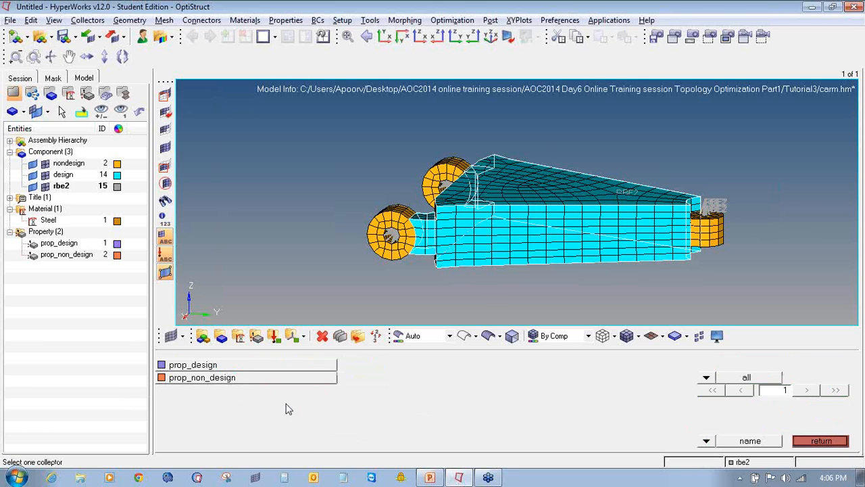
{"action": "left_click", "coordinate": [238, 366]}
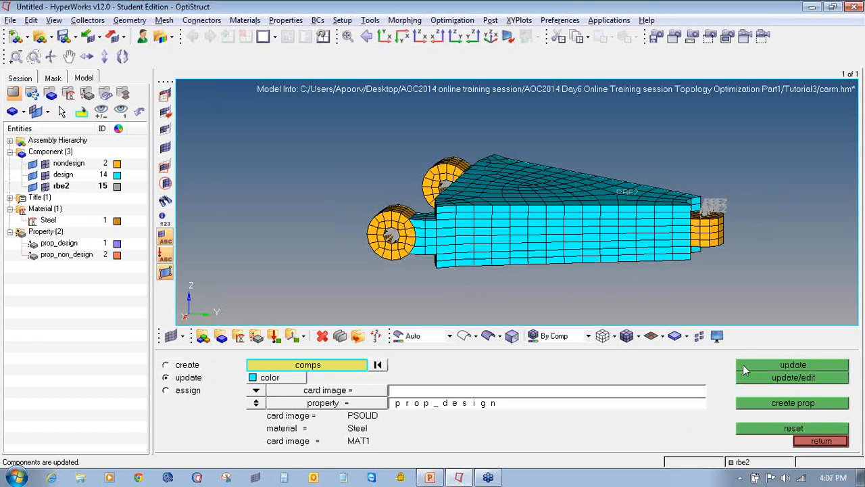
Step: Check the component assignments by colouring the model by material and by property, restore component colouring and leave the component update
{"action": "left_click", "coordinate": [571, 337]}
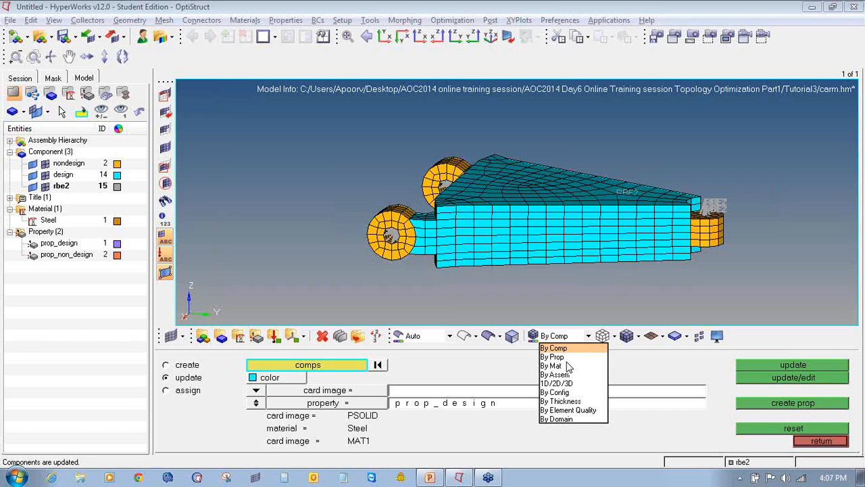
{"action": "left_click", "coordinate": [568, 366]}
{"action": "left_click", "coordinate": [565, 336]}
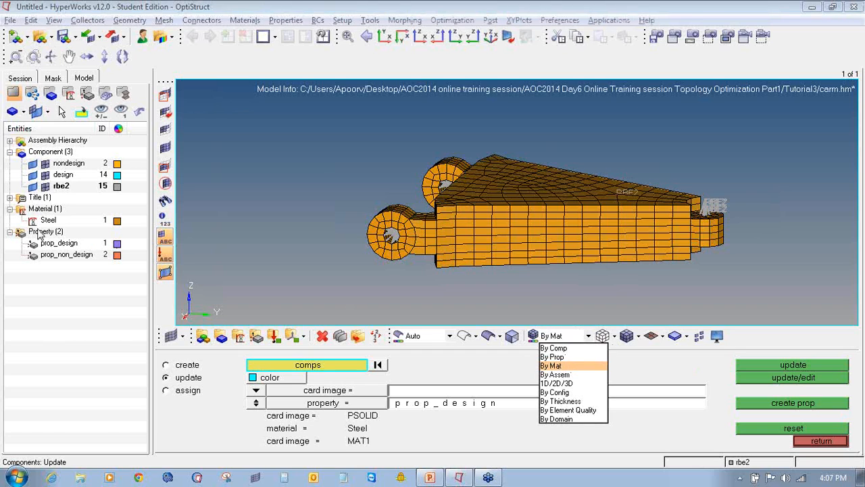
{"action": "left_click", "coordinate": [566, 356]}
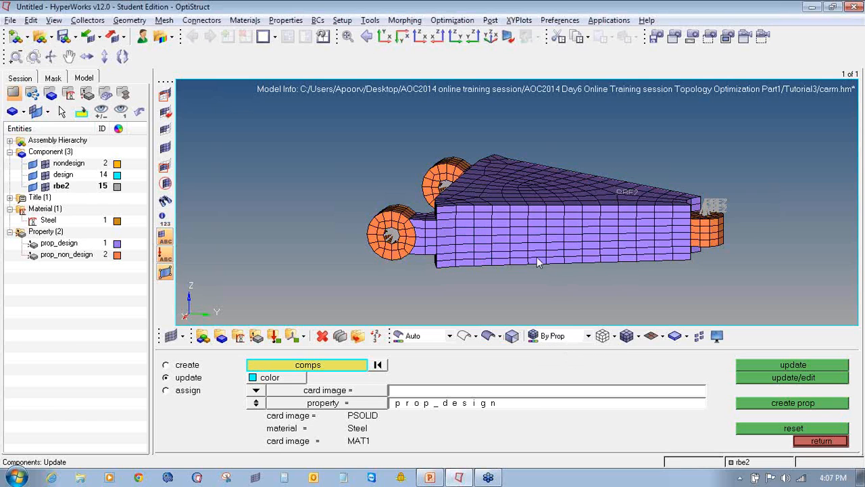
{"action": "left_click", "coordinate": [561, 336]}
{"action": "left_click", "coordinate": [568, 353]}
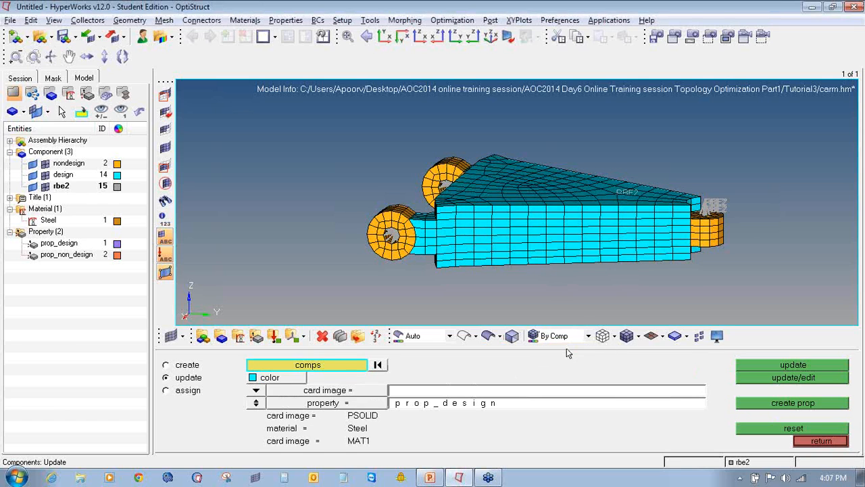
{"action": "left_click", "coordinate": [821, 441]}
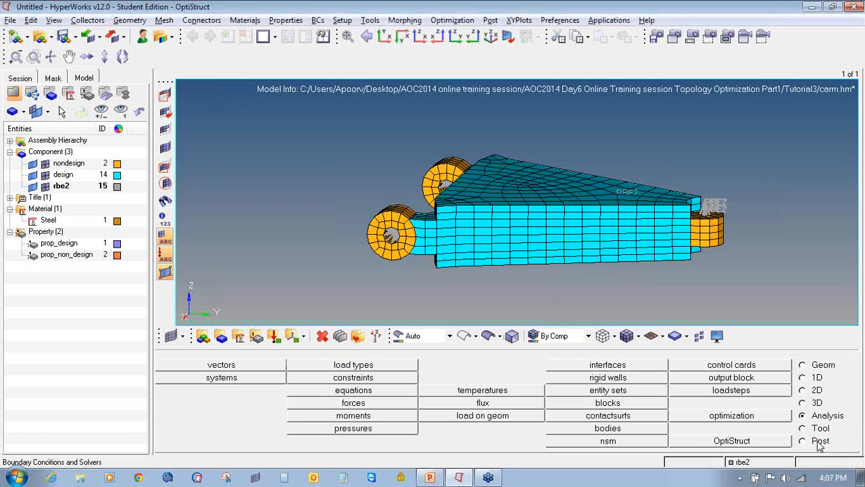
Step: Create a blue load collector named SPC with no card image
{"action": "left_click", "coordinate": [273, 337]}
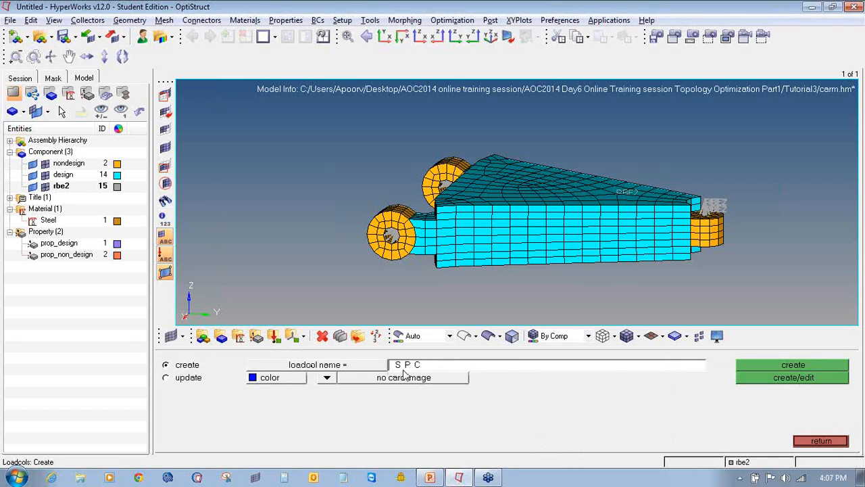
{"action": "left_click", "coordinate": [775, 366]}
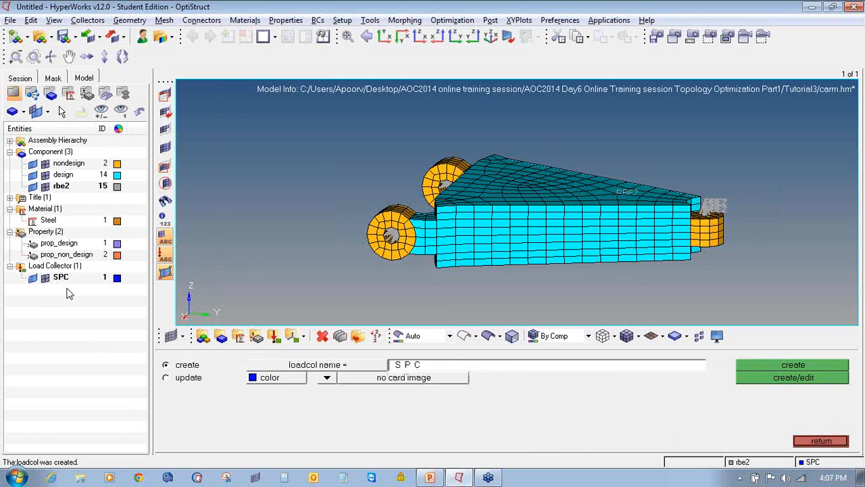
{"action": "left_click", "coordinate": [835, 443]}
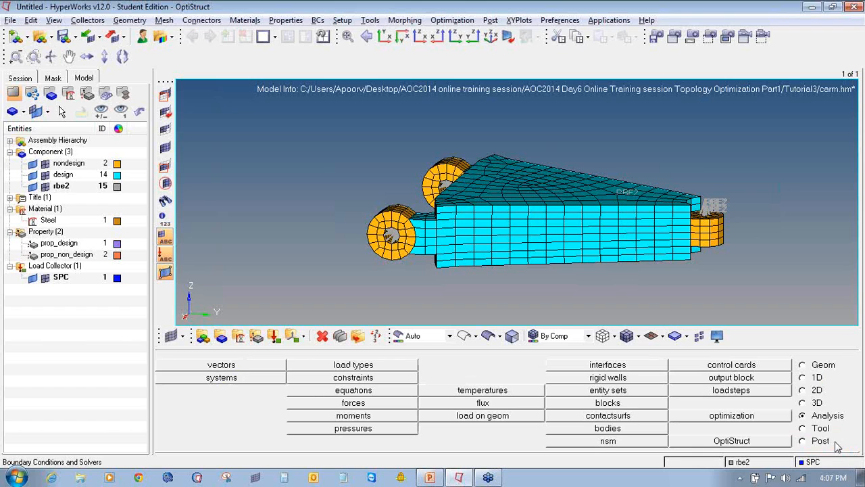
Step: Create a red load collector named brake with no card image
{"action": "left_click", "coordinate": [273, 335]}
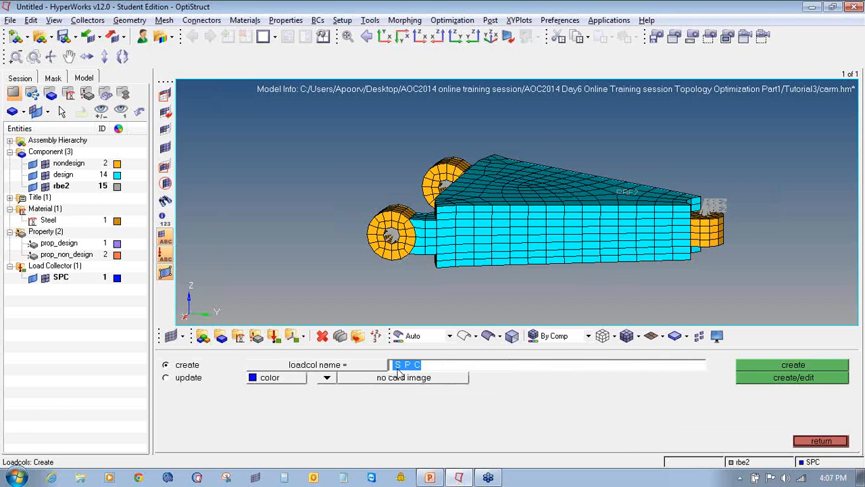
{"action": "type", "text": "brake"}
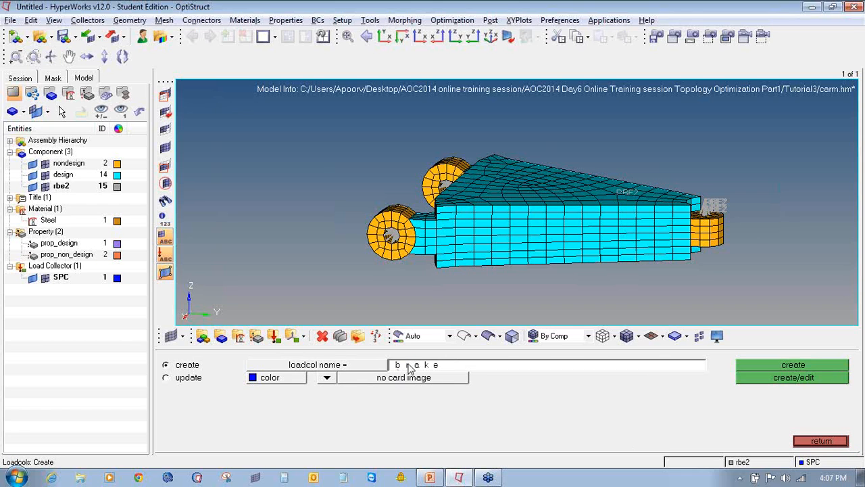
{"action": "left_click", "coordinate": [302, 383]}
{"action": "left_click", "coordinate": [284, 347]}
{"action": "left_click", "coordinate": [744, 368]}
Step: Create a green load collector named corner with no card image
{"action": "left_click", "coordinate": [540, 366]}
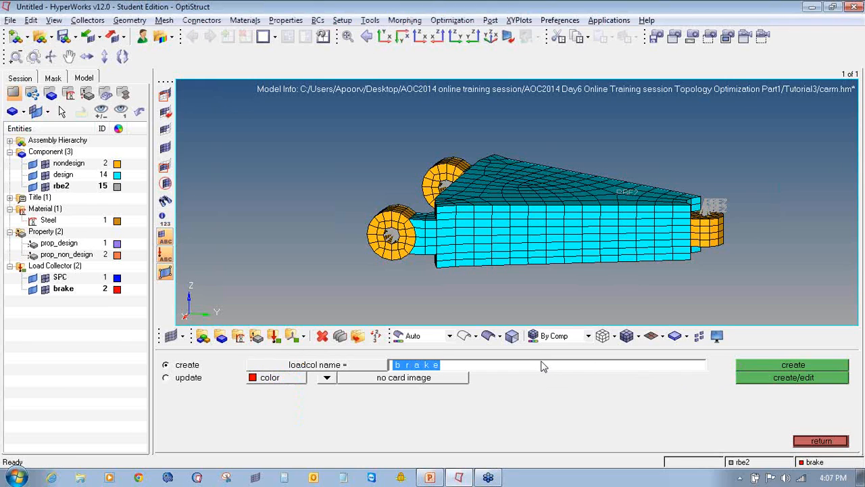
{"action": "type", "text": "corner"}
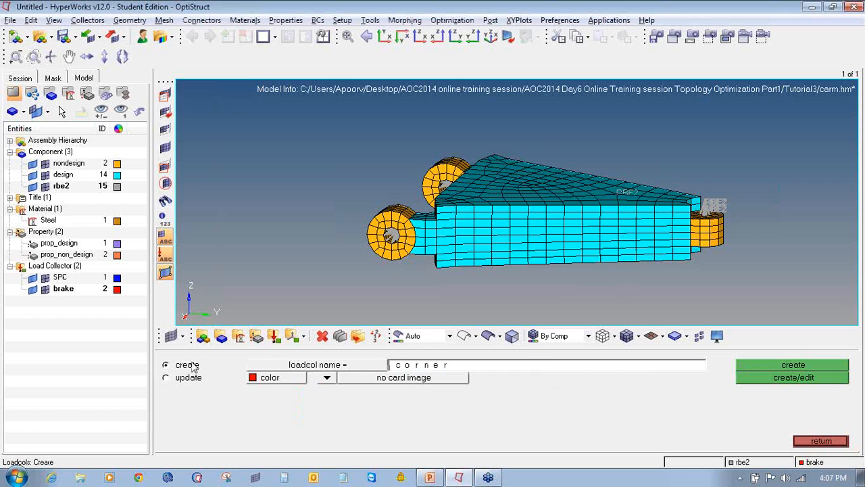
{"action": "left_click", "coordinate": [269, 377]}
{"action": "left_click", "coordinate": [264, 346]}
{"action": "left_click", "coordinate": [747, 365]}
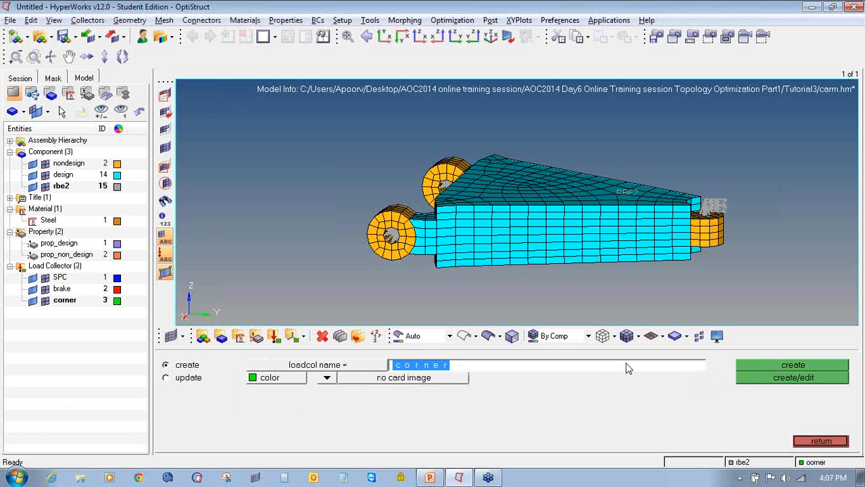
Step: Create a yellow load collector named pothole with no card image
{"action": "type", "text": "pothole"}
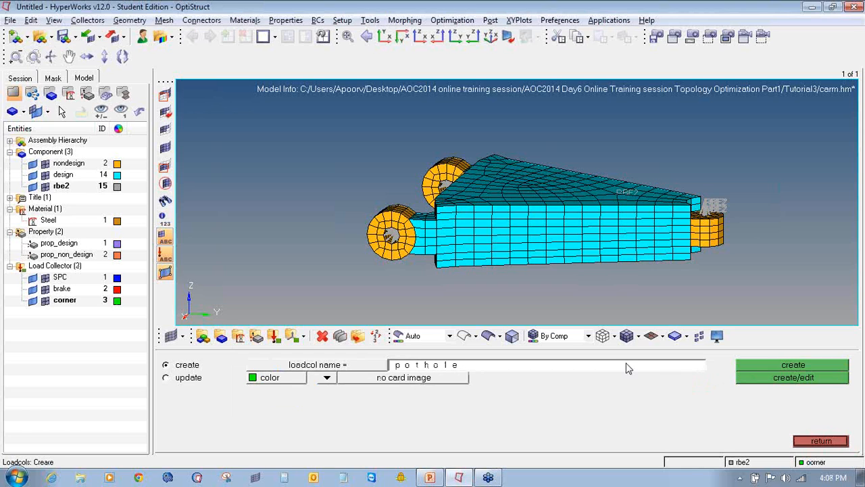
{"action": "left_click", "coordinate": [277, 377]}
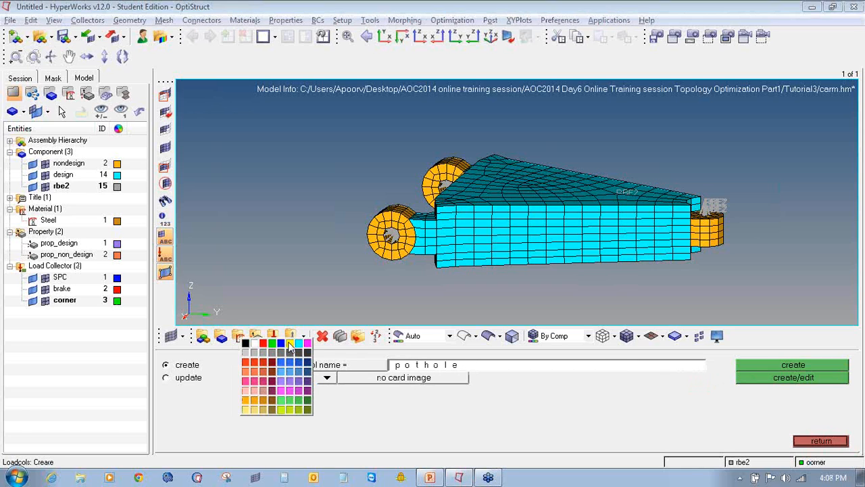
{"action": "left_click", "coordinate": [287, 346]}
{"action": "left_click", "coordinate": [778, 369]}
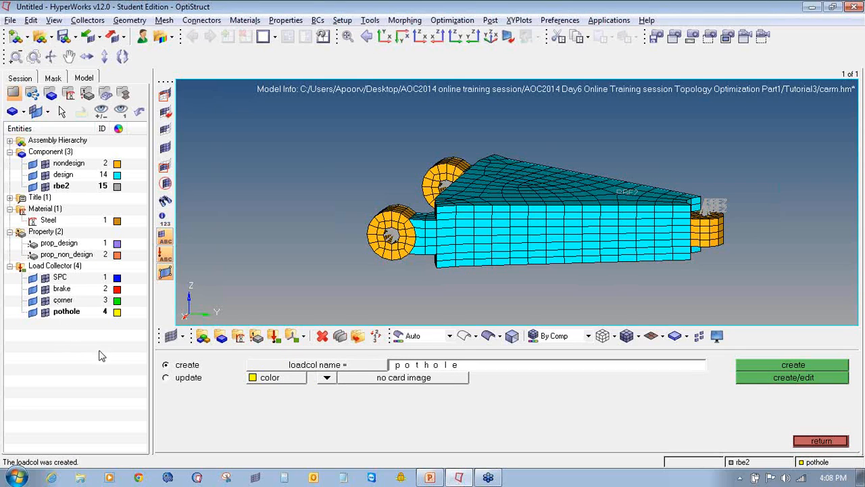
{"action": "left_click", "coordinate": [839, 443]}
Step: Make SPC the current load collector and constrain dof2 and dof3 at the centre node of the far bushing's rigid spider
{"action": "right_click", "coordinate": [61, 277]}
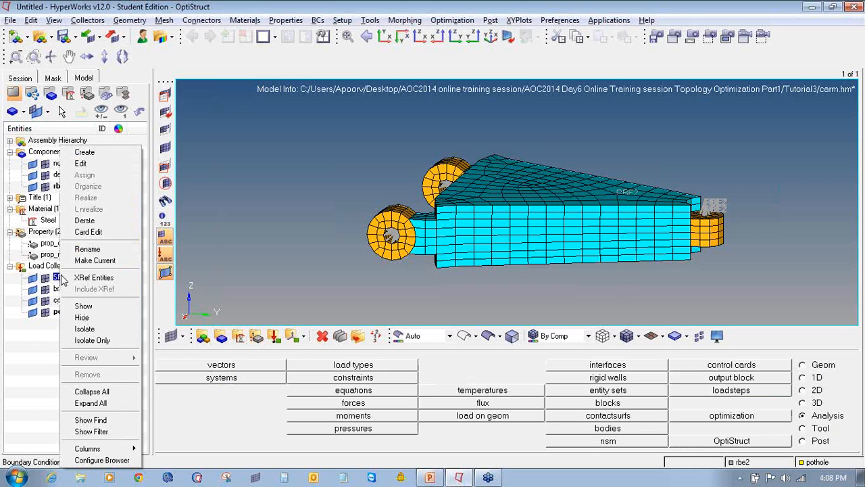
{"action": "left_click", "coordinate": [88, 261]}
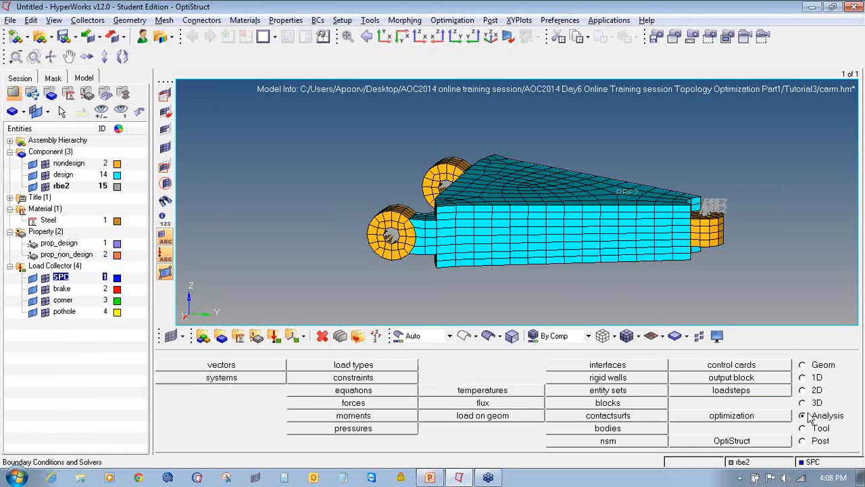
{"action": "left_click", "coordinate": [391, 380]}
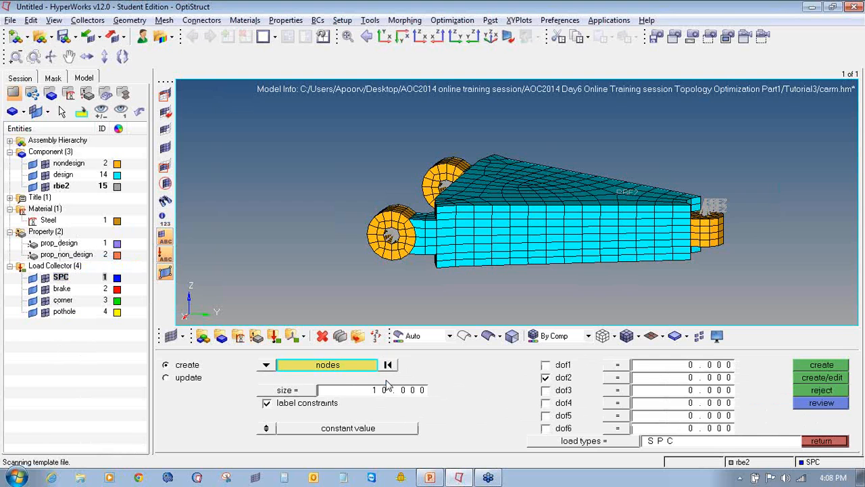
{"action": "left_click_drag", "start_coordinate": [489, 201], "coordinate": [516, 201], "text": "ctrl"}
{"action": "scroll", "coordinate": [425, 170], "scroll_direction": "up", "scroll_amount": 1, "text": "ctrl"}
{"action": "scroll", "coordinate": [426, 171], "scroll_direction": "up", "scroll_amount": 4, "text": "ctrl"}
{"action": "scroll", "coordinate": [432, 196], "scroll_direction": "down", "scroll_amount": 2, "text": "ctrl"}
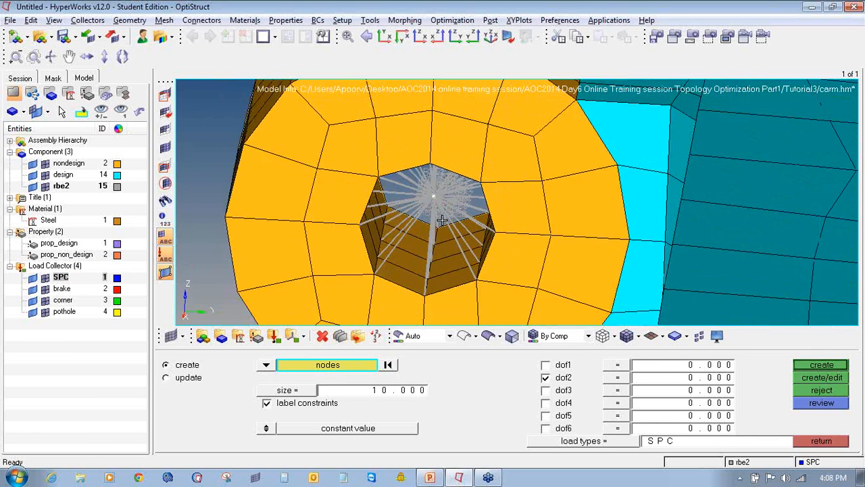
{"action": "left_click", "coordinate": [561, 390]}
{"action": "left_click", "coordinate": [821, 366]}
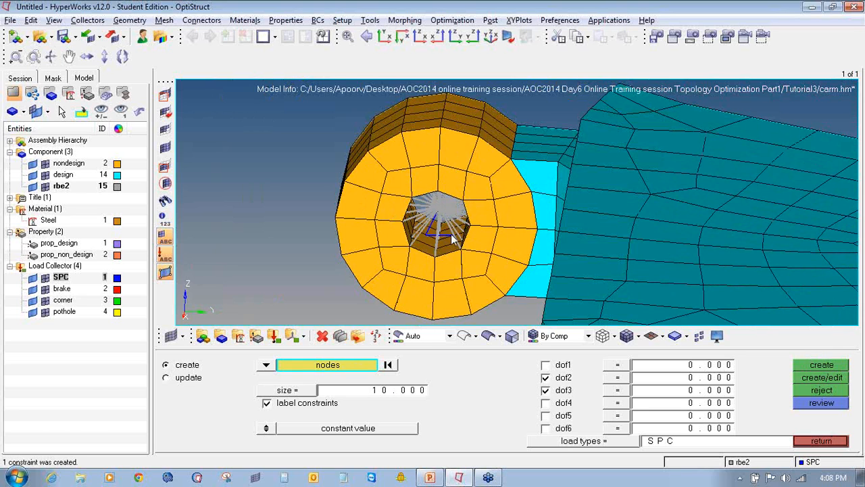
Step: Constrain dof1, dof2 and dof3 at the centre node of the near bushing's rigid spider
{"action": "scroll", "coordinate": [451, 238], "scroll_direction": "down", "scroll_amount": 4, "text": "ctrl"}
{"action": "scroll", "coordinate": [440, 272], "scroll_direction": "up", "scroll_amount": 7, "text": "ctrl"}
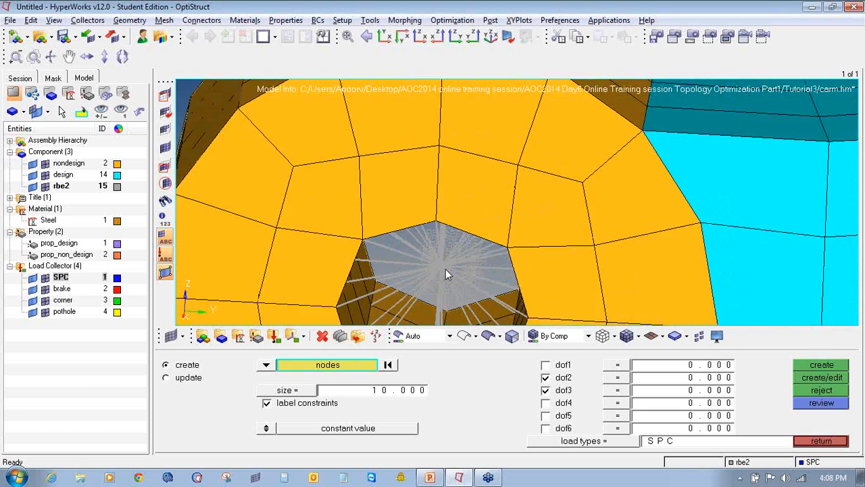
{"action": "scroll", "coordinate": [446, 269], "scroll_direction": "up", "scroll_amount": 1, "text": "ctrl"}
{"action": "left_click", "coordinate": [563, 365]}
{"action": "left_click", "coordinate": [807, 368]}
{"action": "scroll", "coordinate": [547, 226], "scroll_direction": "down", "scroll_amount": 5, "text": "ctrl"}
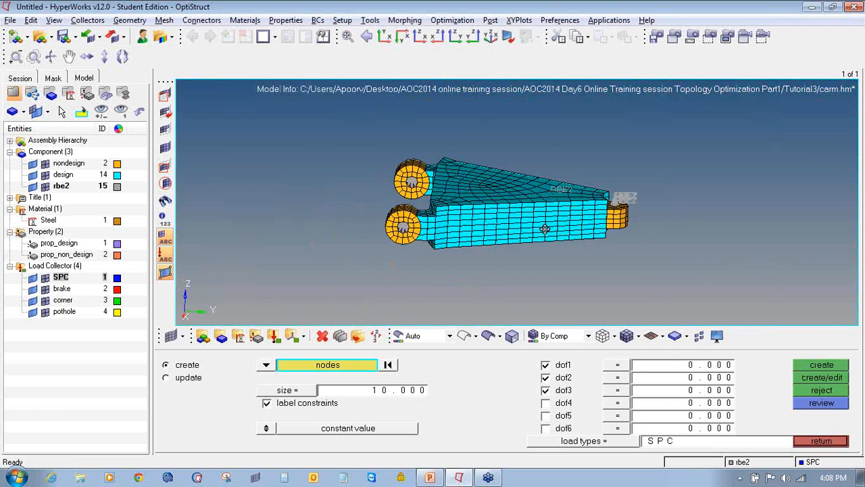
Step: Hide the design component's elements and constrain only dof3 at the upper end node of the isolated RBE2 in the middle of the arm
{"action": "right_click_drag", "start_coordinate": [544, 229], "coordinate": [494, 257], "text": "ctrl"}
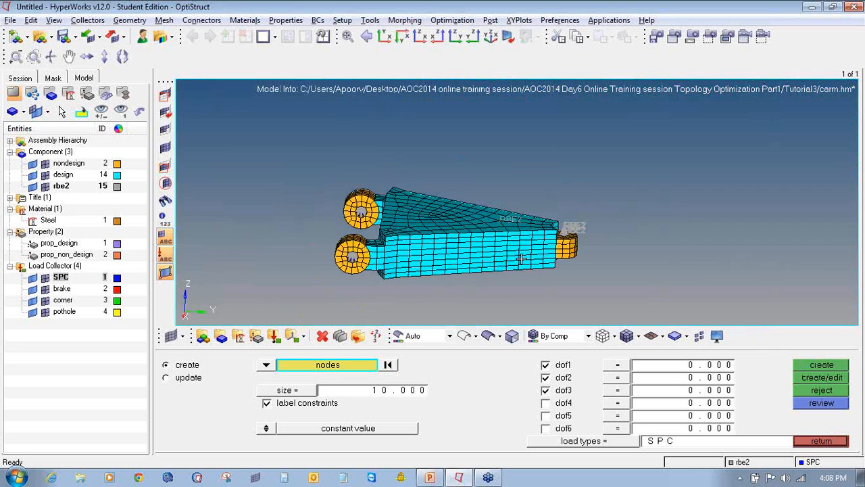
{"action": "scroll", "coordinate": [503, 225], "scroll_direction": "up", "scroll_amount": 5}
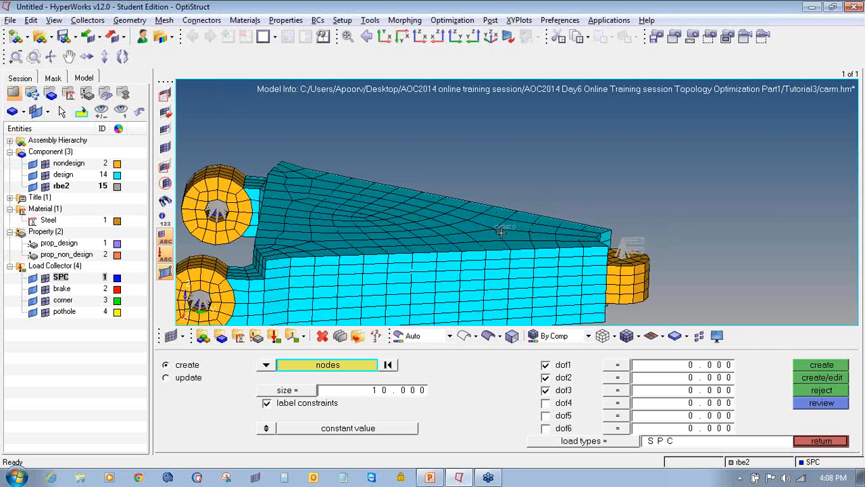
{"action": "left_click", "coordinate": [44, 174]}
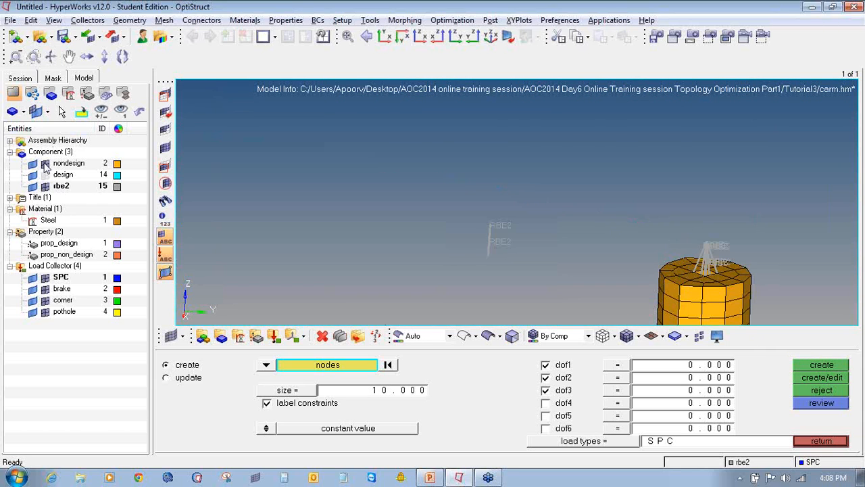
{"action": "scroll", "coordinate": [497, 230], "scroll_direction": "up", "scroll_amount": 3}
{"action": "left_click", "coordinate": [488, 228]}
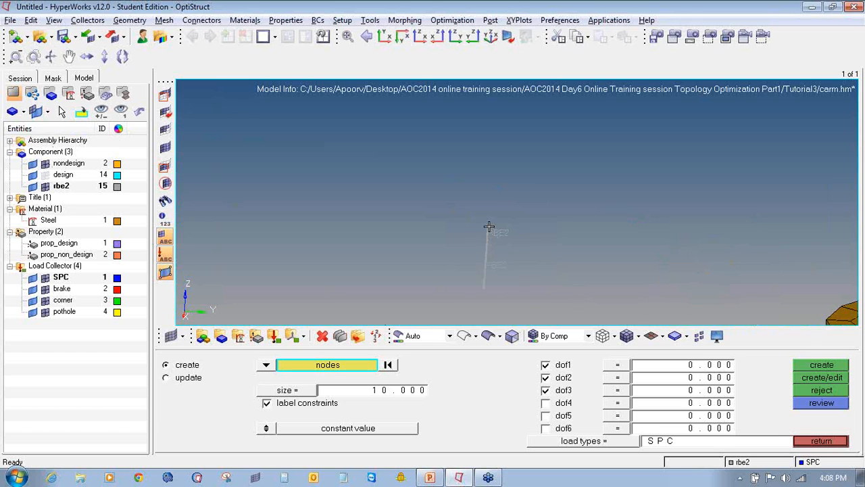
{"action": "scroll", "coordinate": [429, 260], "scroll_direction": "down", "scroll_amount": 4}
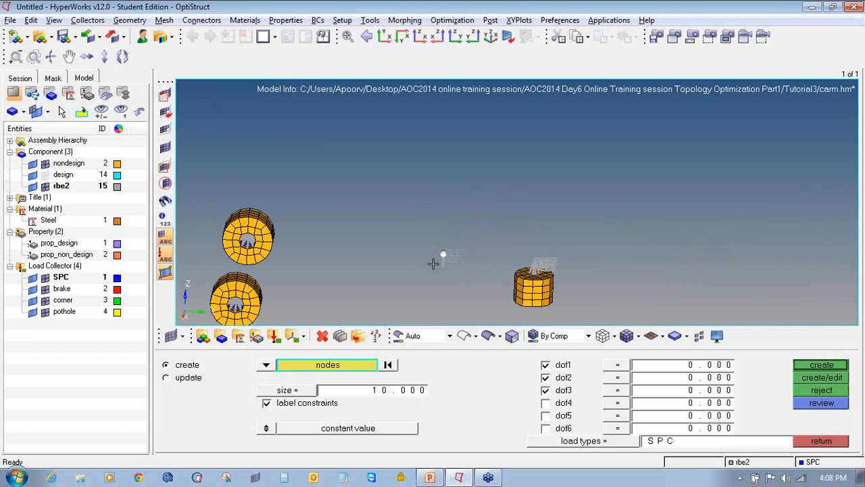
{"action": "left_click", "coordinate": [545, 364]}
{"action": "left_click", "coordinate": [546, 377]}
{"action": "left_click", "coordinate": [816, 367]}
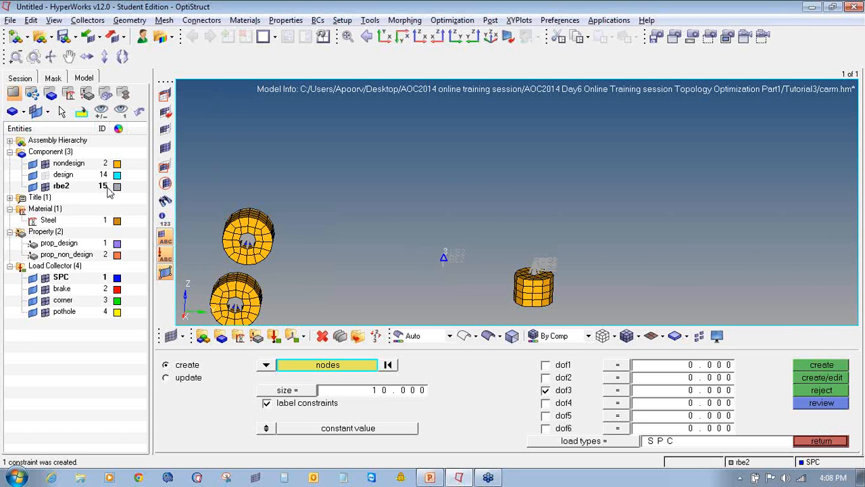
Step: Show the design component's elements again and display the model as wireframe to inspect the constraints
{"action": "left_click", "coordinate": [46, 174]}
{"action": "left_click_drag", "start_coordinate": [499, 250], "coordinate": [539, 223], "text": "ctrl"}
{"action": "scroll", "coordinate": [515, 202], "scroll_direction": "down", "scroll_amount": 3, "text": "ctrl"}
{"action": "left_click", "coordinate": [603, 335]}
{"action": "left_click_drag", "start_coordinate": [513, 256], "coordinate": [465, 254], "text": "ctrl"}
{"action": "scroll", "coordinate": [439, 273], "scroll_direction": "up", "scroll_amount": 4, "text": "ctrl"}
{"action": "scroll", "coordinate": [500, 272], "scroll_direction": "down", "scroll_amount": 5, "text": "ctrl"}
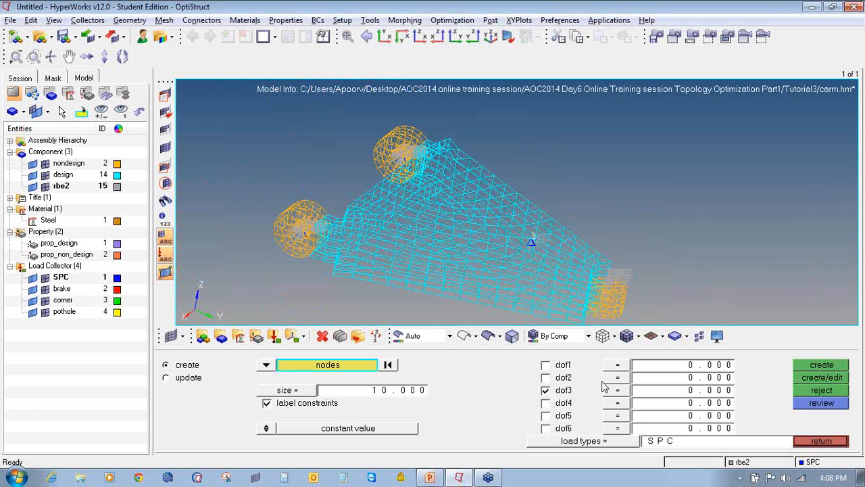
Step: Set the constraint symbol size to 50, return the model to shaded display with mesh lines and close the constraint definition
{"action": "left_click", "coordinate": [403, 392]}
{"action": "type", "text": "50"}
{"action": "key", "text": "Return"}
{"action": "left_click_drag", "start_coordinate": [627, 218], "coordinate": [529, 182], "text": "ctrl"}
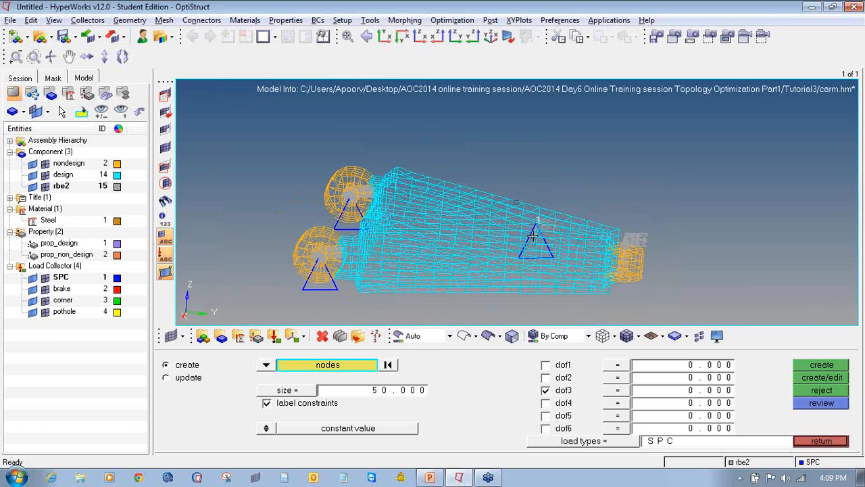
{"action": "left_click", "coordinate": [626, 335]}
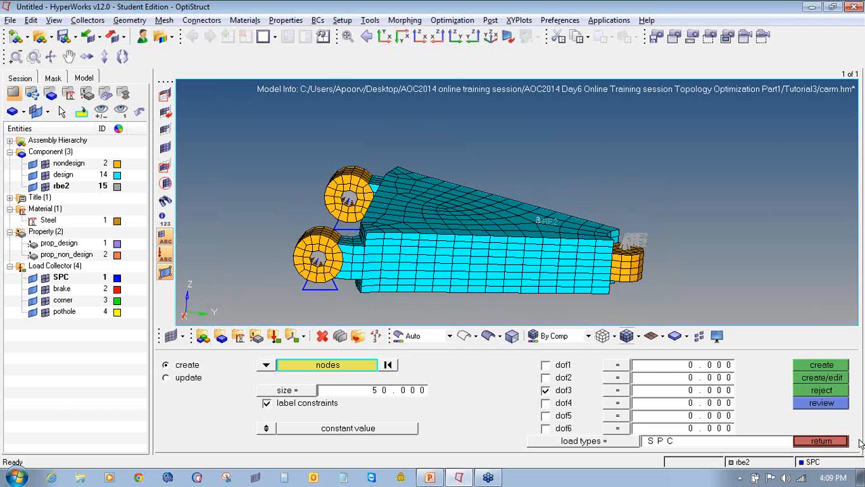
{"action": "left_click", "coordinate": [840, 442]}
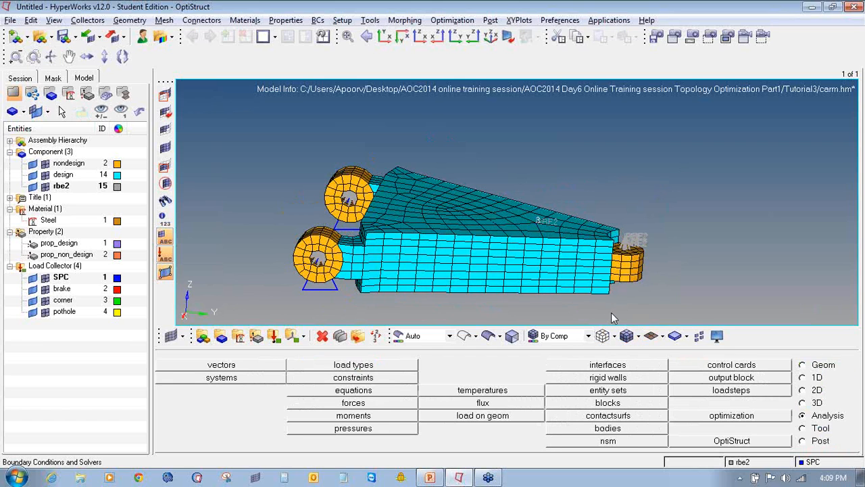
Step: Create a force of magnitude 1000 along the x-axis at the top node of the outer-end rigid spider in the brake load collector
{"action": "right_click", "coordinate": [61, 289]}
{"action": "left_click", "coordinate": [71, 261]}
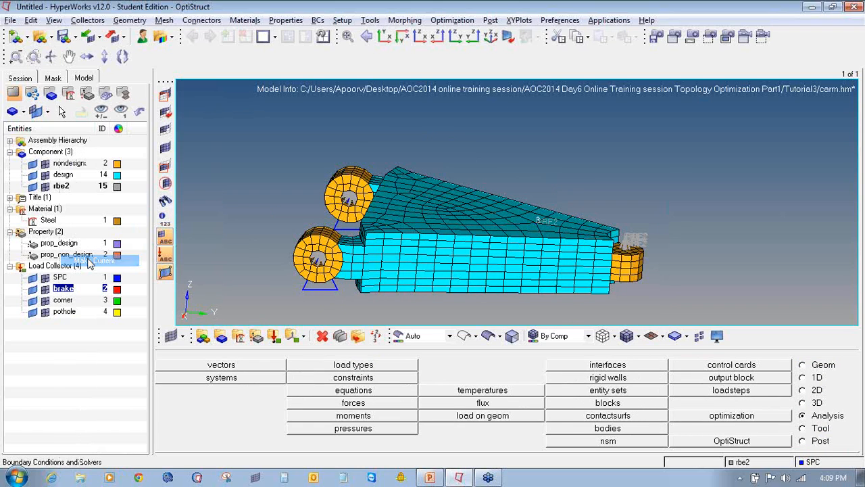
{"action": "left_click", "coordinate": [360, 399]}
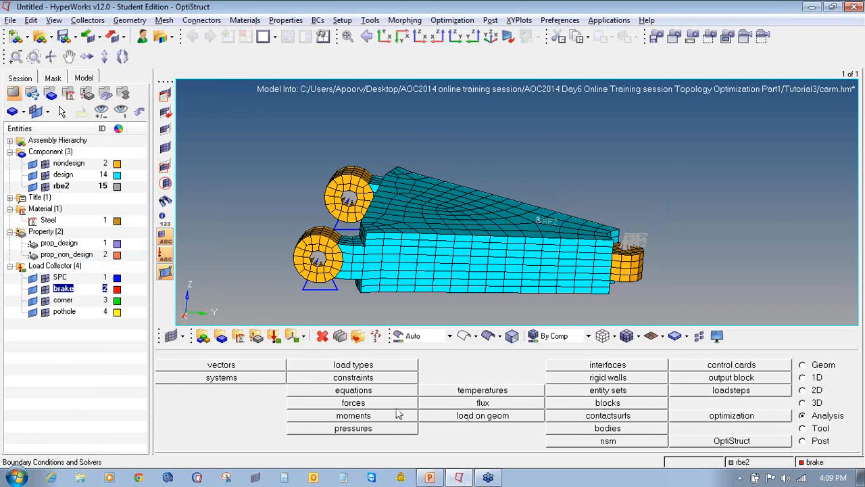
{"action": "left_click", "coordinate": [190, 367]}
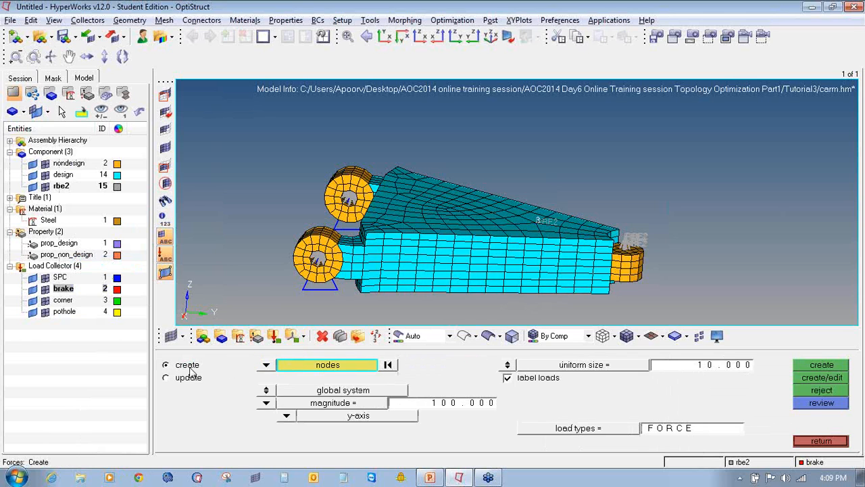
{"action": "scroll", "coordinate": [640, 236], "scroll_direction": "up", "scroll_amount": 5}
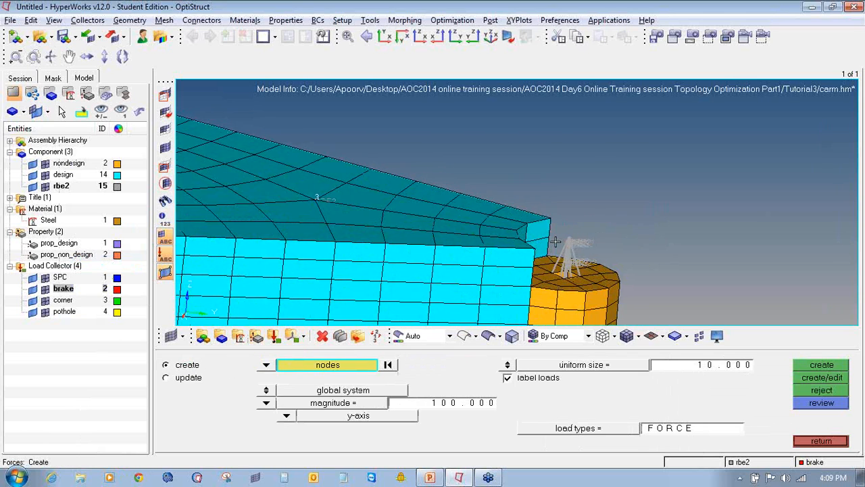
{"action": "scroll", "coordinate": [612, 213], "scroll_direction": "down", "scroll_amount": 5}
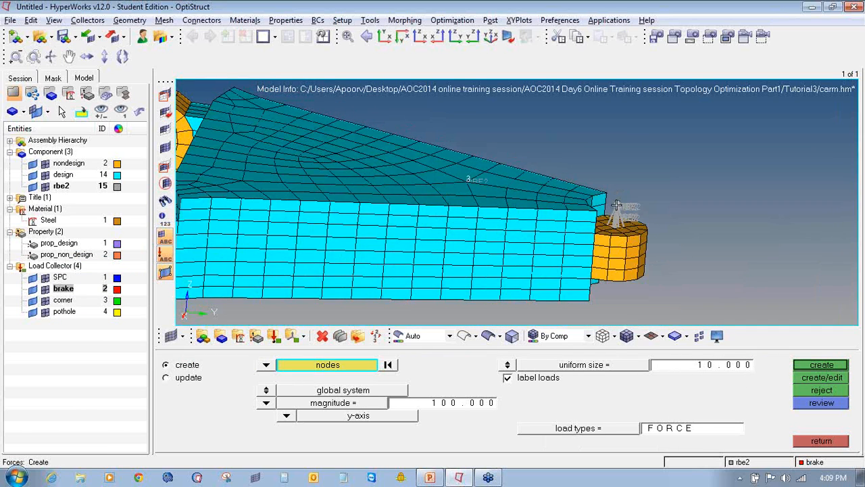
{"action": "left_click", "coordinate": [480, 403]}
{"action": "key", "text": "BackSpace"}
{"action": "type", "text": "1000"}
{"action": "key", "text": "Return"}
{"action": "left_click", "coordinate": [287, 416]}
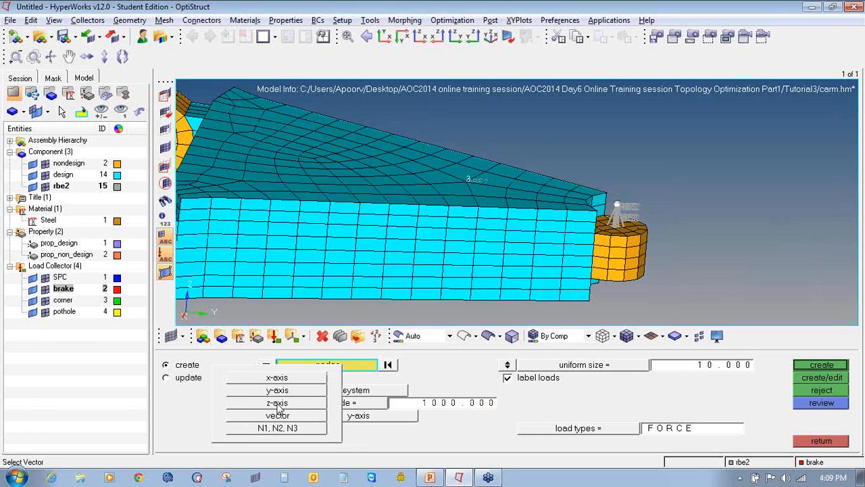
{"action": "left_click", "coordinate": [287, 376]}
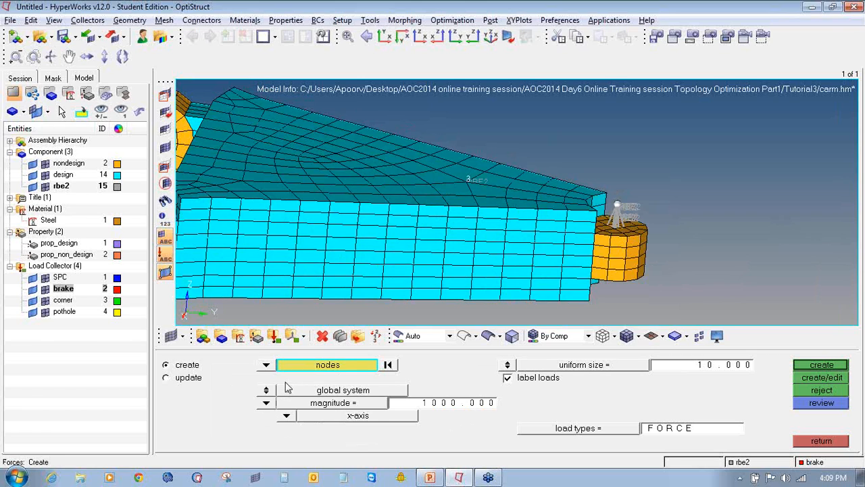
{"action": "left_click", "coordinate": [806, 365]}
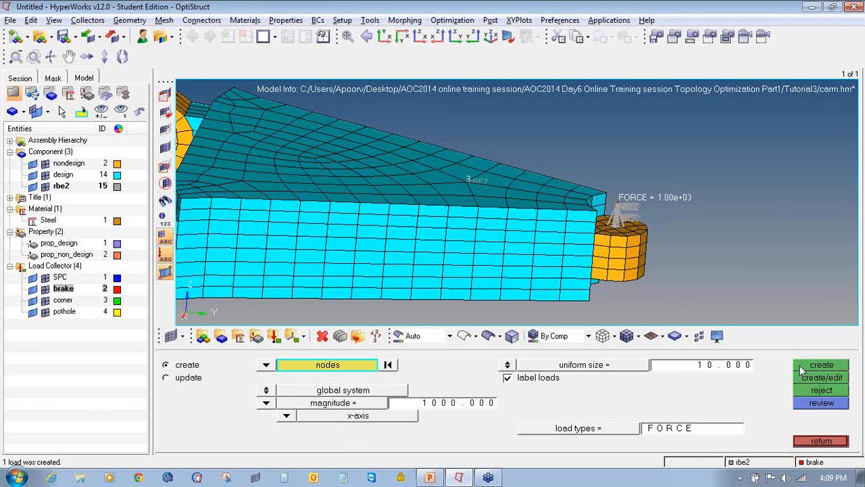
Step: Make the corner load collector current and create a force of 1000 along the y-axis at the same spider node
{"action": "right_click", "coordinate": [65, 302]}
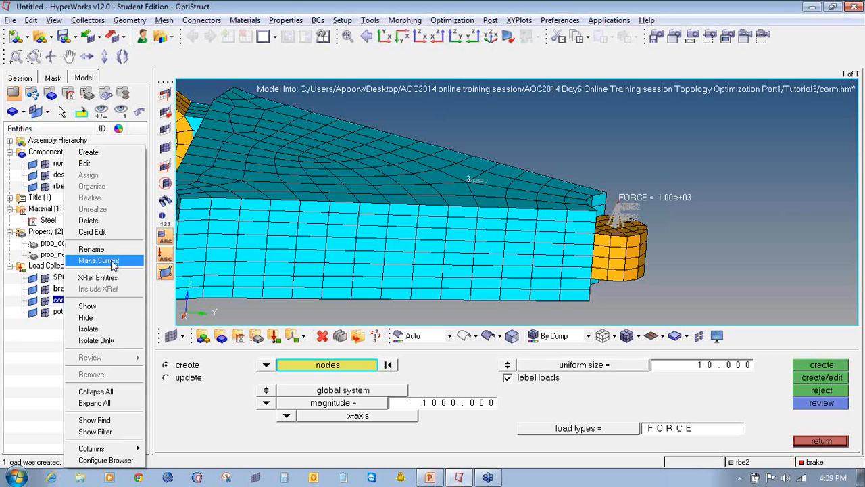
{"action": "left_click", "coordinate": [99, 261]}
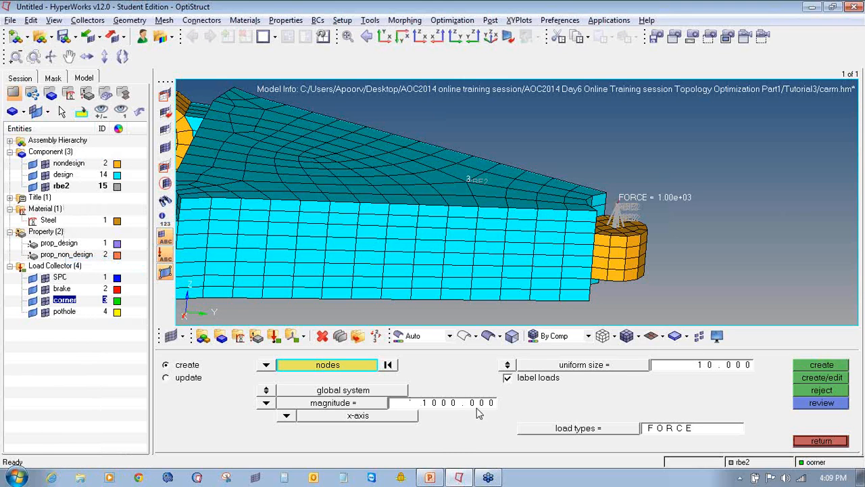
{"action": "left_click", "coordinate": [286, 416]}
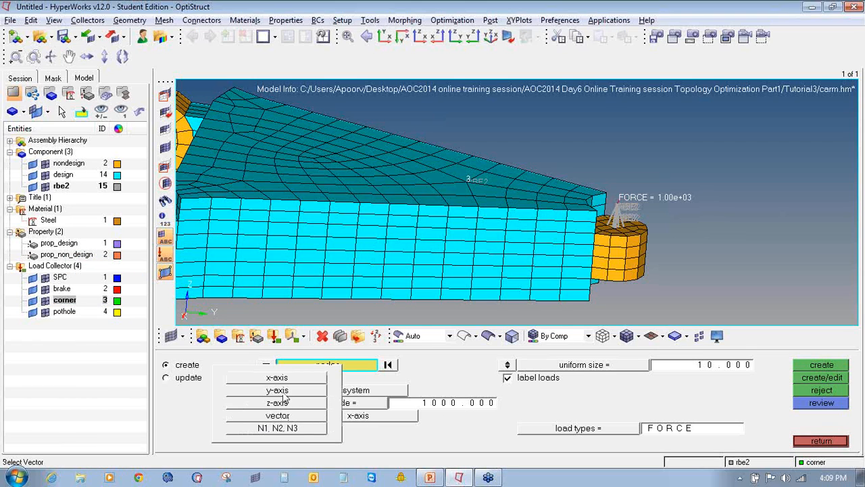
{"action": "left_click", "coordinate": [284, 392]}
{"action": "left_click", "coordinate": [618, 203]}
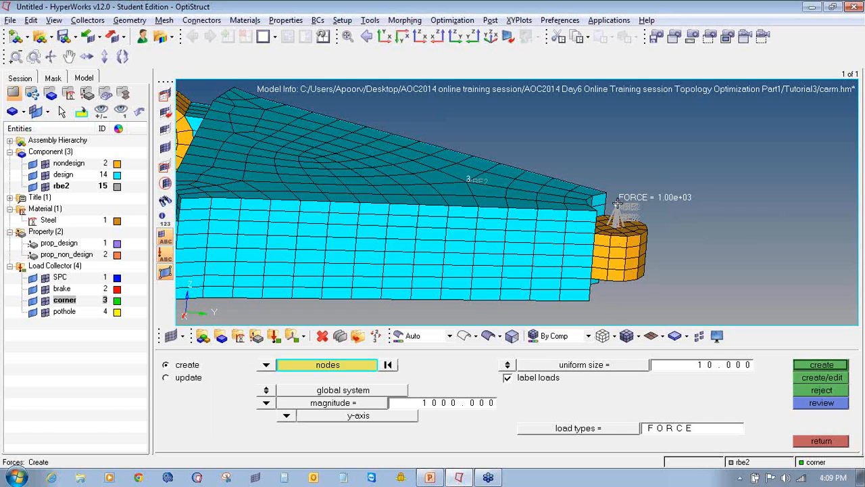
{"action": "scroll", "coordinate": [636, 215], "scroll_direction": "up", "scroll_amount": 4, "text": "ctrl"}
{"action": "left_click", "coordinate": [822, 366]}
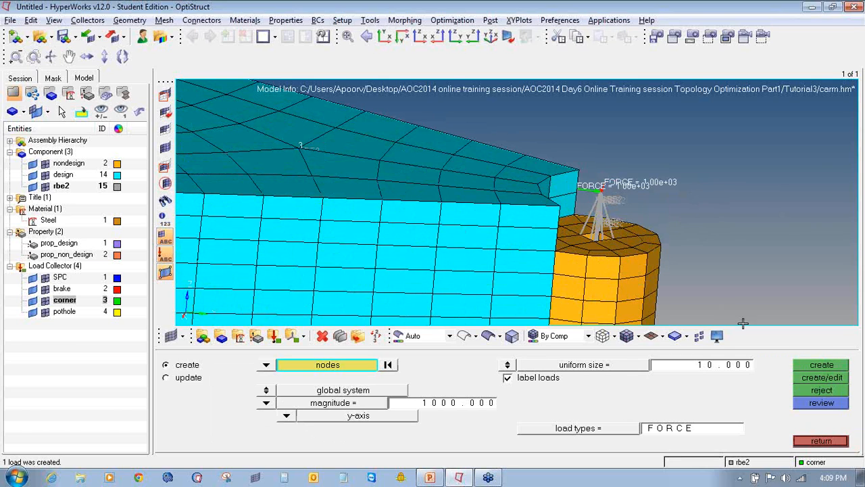
Step: Make the pothole load collector current and create a force of 1000 along the z-axis at the same spider node
{"action": "right_click", "coordinate": [67, 312]}
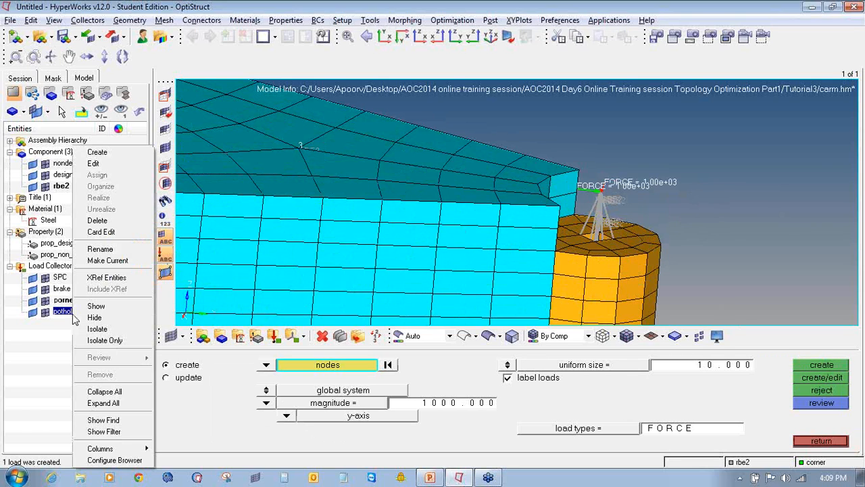
{"action": "left_click", "coordinate": [116, 261]}
{"action": "left_click", "coordinate": [476, 407]}
{"action": "left_click", "coordinate": [288, 416]}
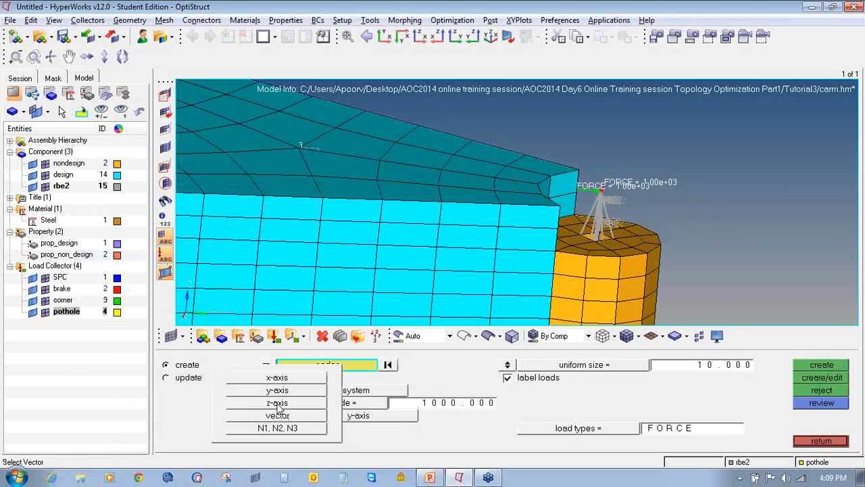
{"action": "left_click", "coordinate": [280, 405]}
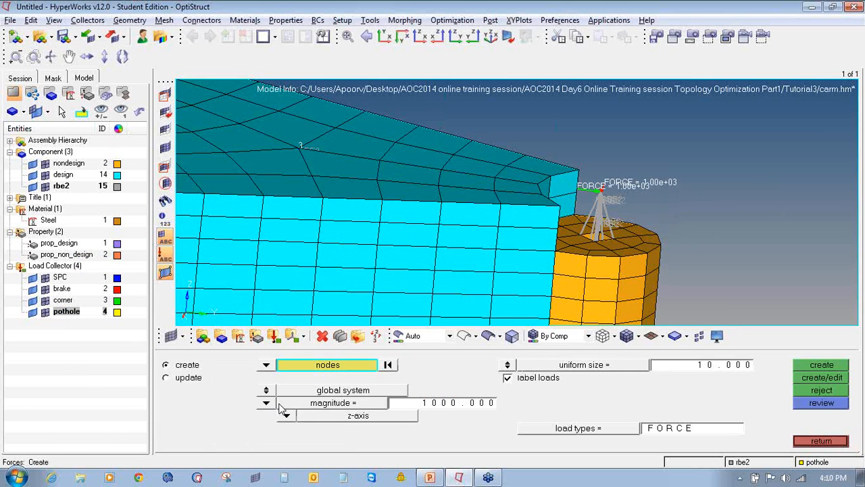
{"action": "left_click", "coordinate": [601, 192]}
{"action": "left_click", "coordinate": [801, 365]}
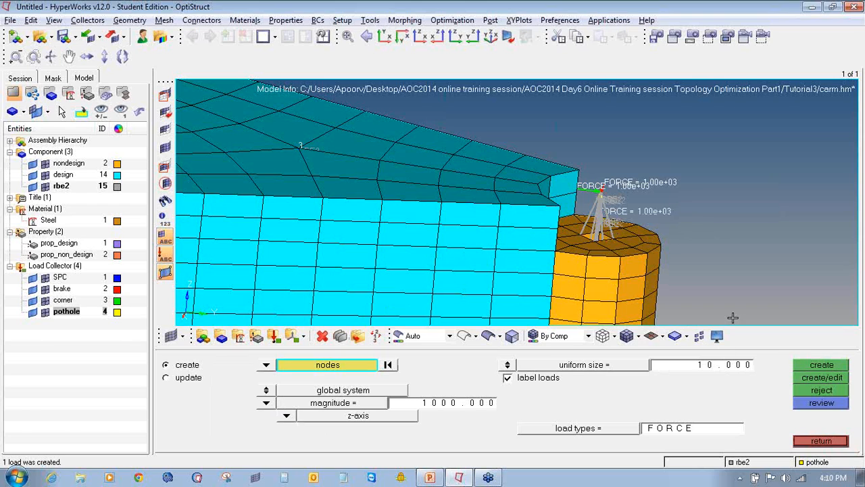
Step: Set the uniform force symbol size to 50, inspect the three force arrows at the arm's outer end and close the force definition
{"action": "left_click", "coordinate": [714, 368]}
{"action": "type", "text": "50"}
{"action": "key", "text": "Return"}
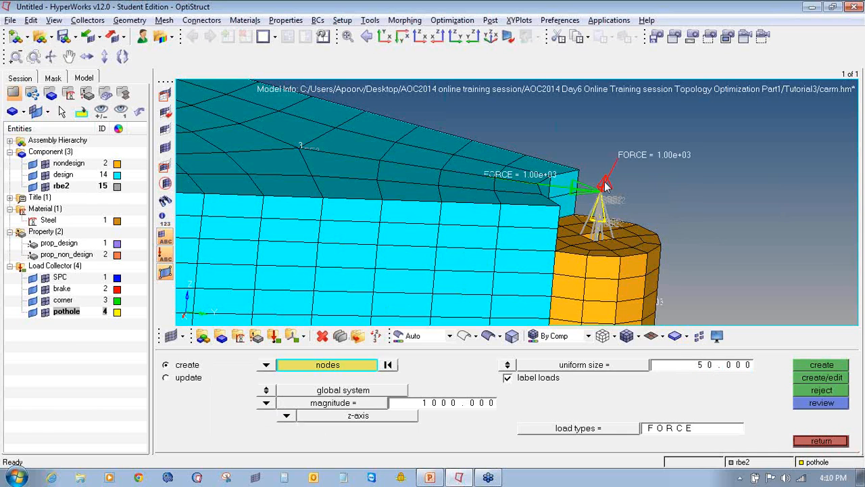
{"action": "scroll", "coordinate": [605, 186], "scroll_direction": "down", "scroll_amount": 4, "text": "ctrl"}
{"action": "left_click_drag", "start_coordinate": [602, 189], "coordinate": [582, 213], "text": "ctrl"}
{"action": "scroll", "coordinate": [576, 215], "scroll_direction": "up", "scroll_amount": 4, "text": "ctrl"}
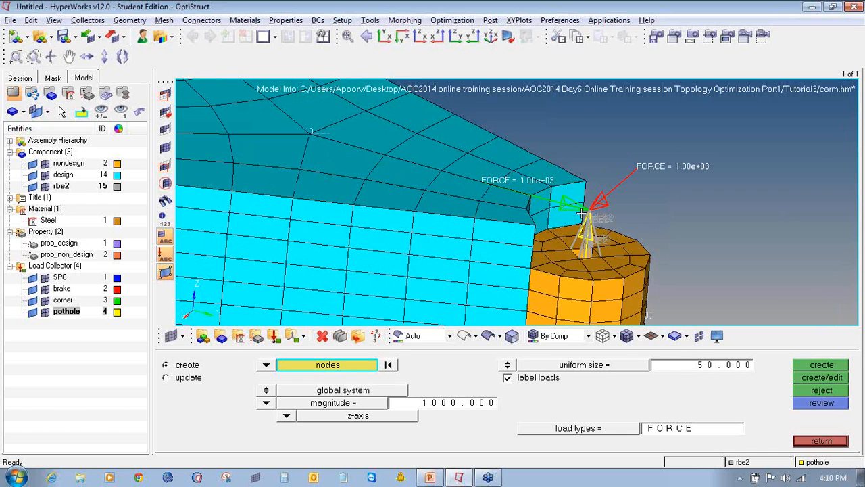
{"action": "scroll", "coordinate": [585, 214], "scroll_direction": "down", "scroll_amount": 5, "text": "ctrl"}
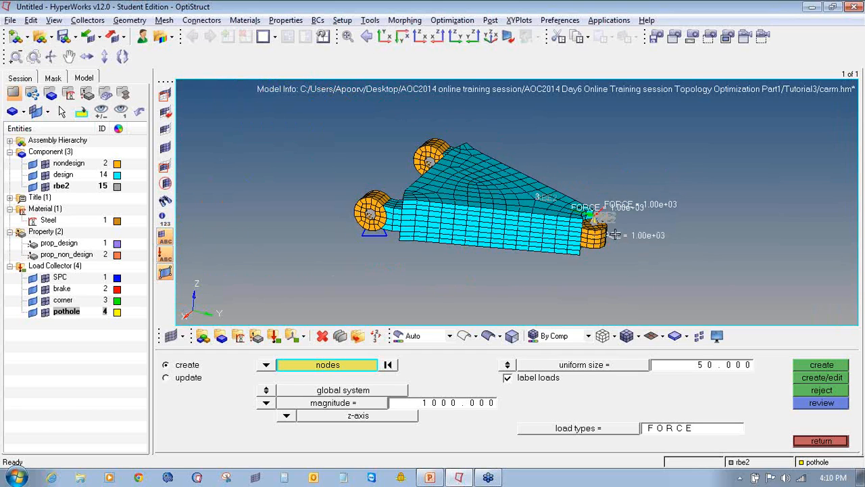
{"action": "left_click", "coordinate": [820, 441]}
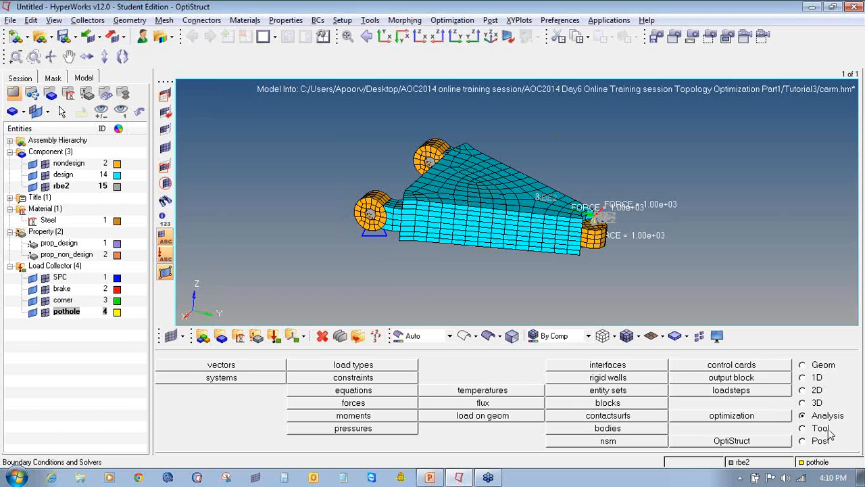
Step: Create a linear static load step named brake using the SPC collector as constraint and the brake collector as load
{"action": "left_click", "coordinate": [755, 394]}
{"action": "left_click", "coordinate": [371, 369]}
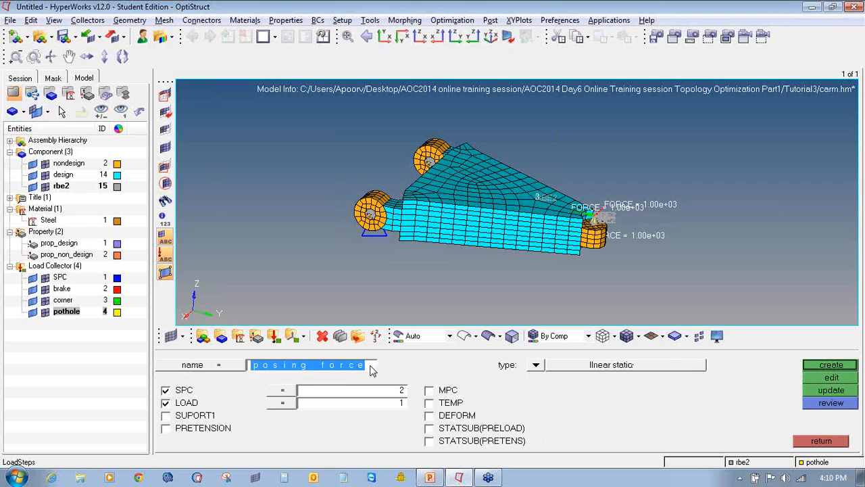
{"action": "type", "text": "brake"}
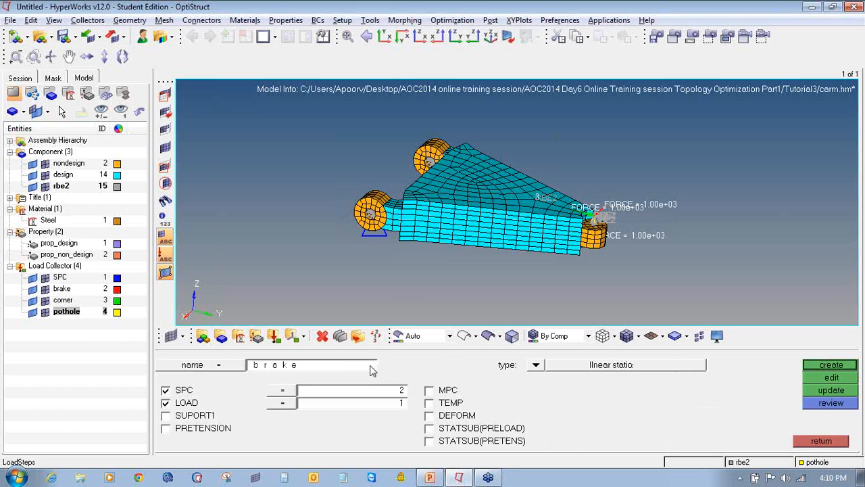
{"action": "left_click", "coordinate": [308, 390]}
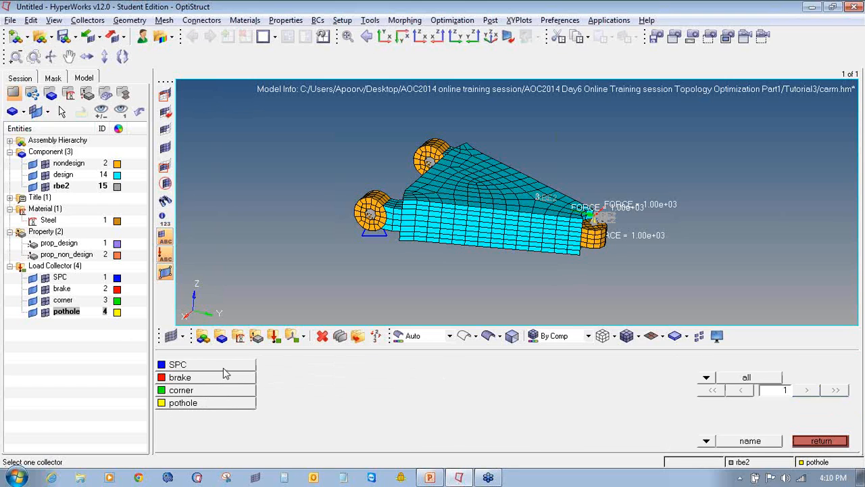
{"action": "left_click", "coordinate": [223, 369]}
{"action": "left_click", "coordinate": [308, 403]}
{"action": "left_click", "coordinate": [245, 381]}
{"action": "left_click", "coordinate": [809, 365]}
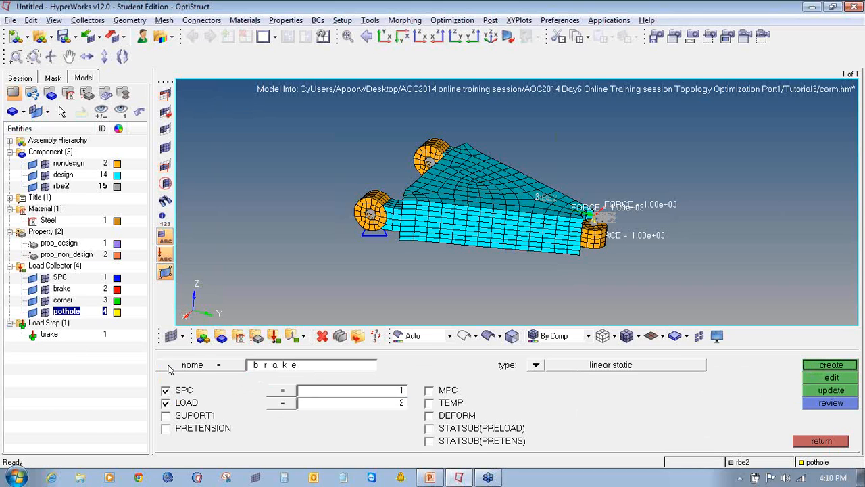
Step: Create a linear static load step named corner using the SPC collector as constraint and the corner collector as load
{"action": "left_click", "coordinate": [358, 365]}
{"action": "type", "text": "cor"}
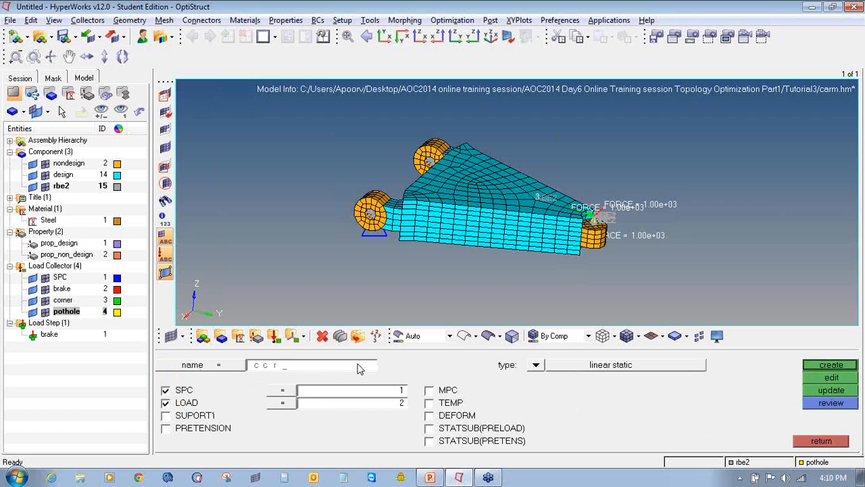
{"action": "type", "text": "ner"}
{"action": "left_click", "coordinate": [369, 390]}
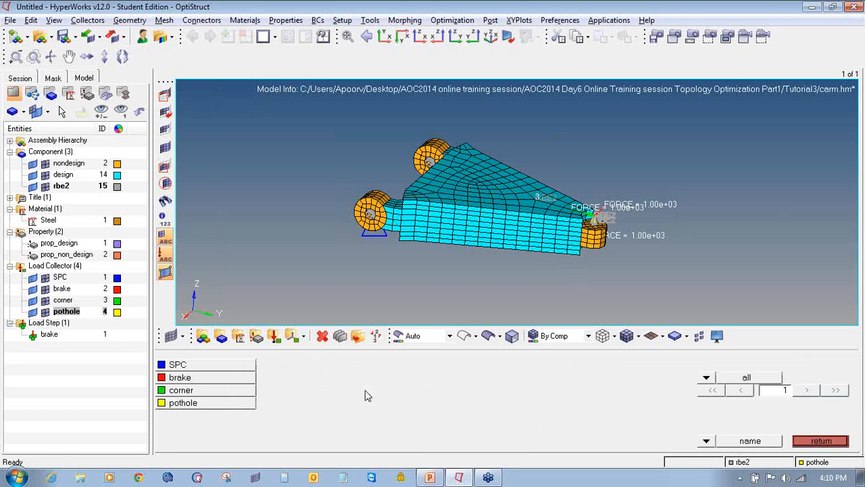
{"action": "left_click", "coordinate": [241, 367]}
{"action": "left_click", "coordinate": [313, 404]}
{"action": "left_click", "coordinate": [240, 392]}
{"action": "left_click", "coordinate": [842, 365]}
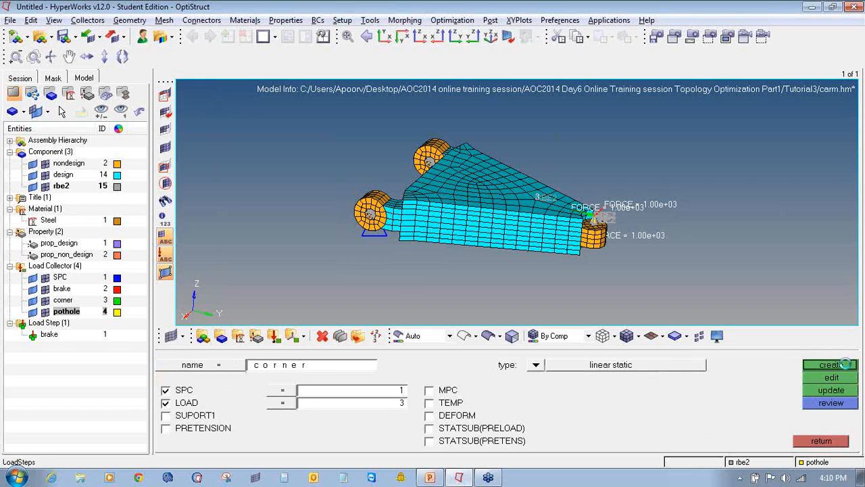
Step: Create a linear static load step named pothole from the SPC and pothole collectors, dismiss the antivirus notification and close the load step definition
{"action": "left_click", "coordinate": [361, 369]}
{"action": "type", "text": "po"}
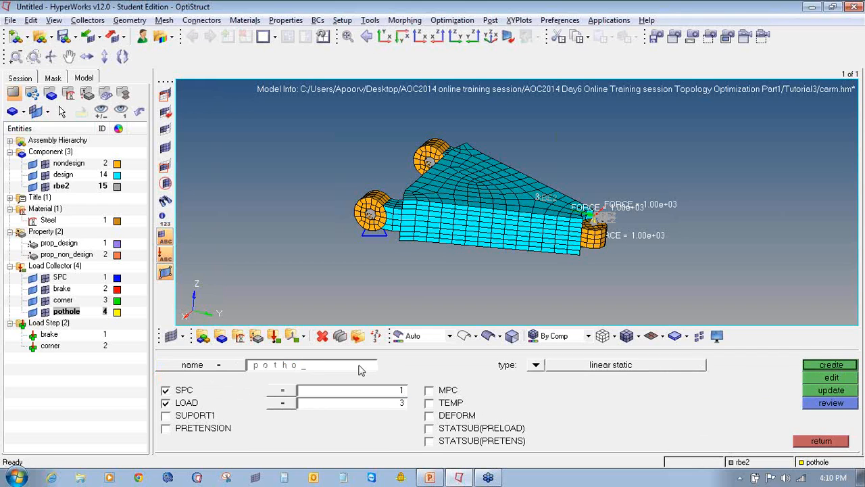
{"action": "left_click", "coordinate": [356, 391]}
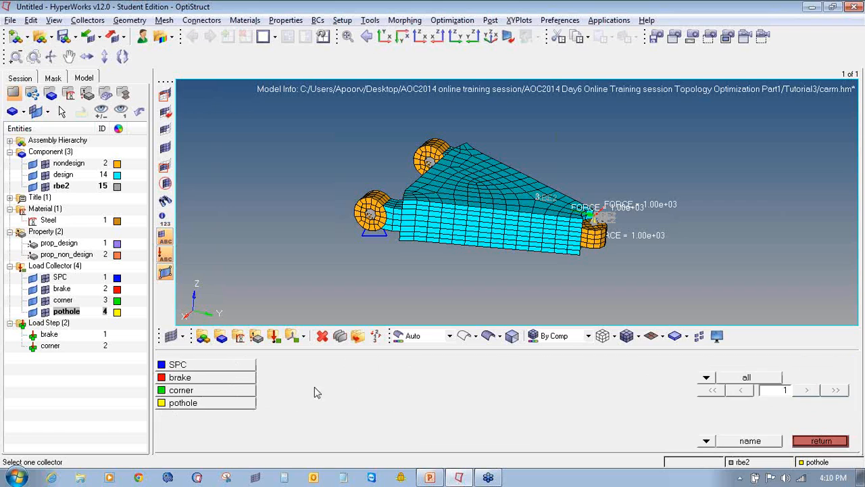
{"action": "left_click", "coordinate": [222, 366]}
{"action": "left_click", "coordinate": [333, 403]}
{"action": "left_click", "coordinate": [227, 404]}
{"action": "left_click", "coordinate": [817, 366]}
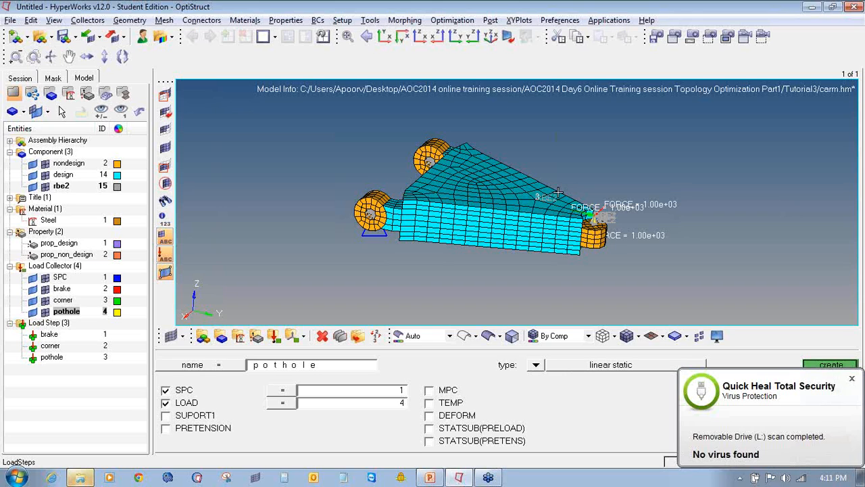
{"action": "left_click", "coordinate": [851, 379]}
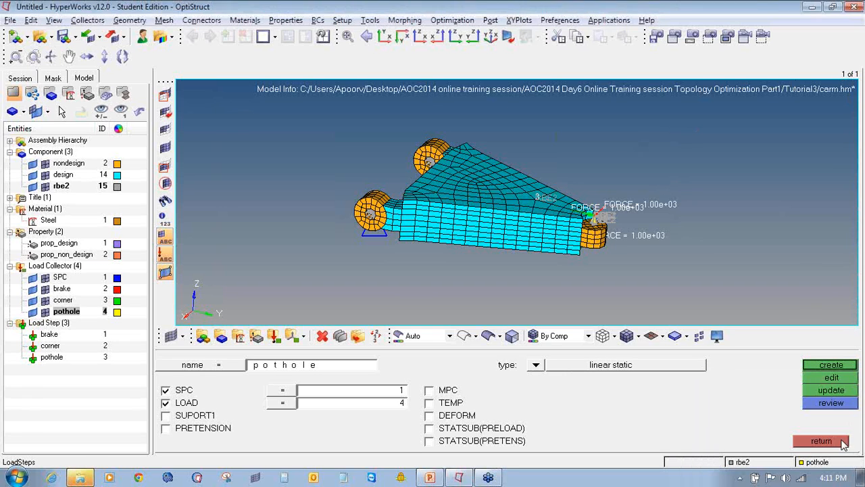
{"action": "left_click", "coordinate": [842, 442]}
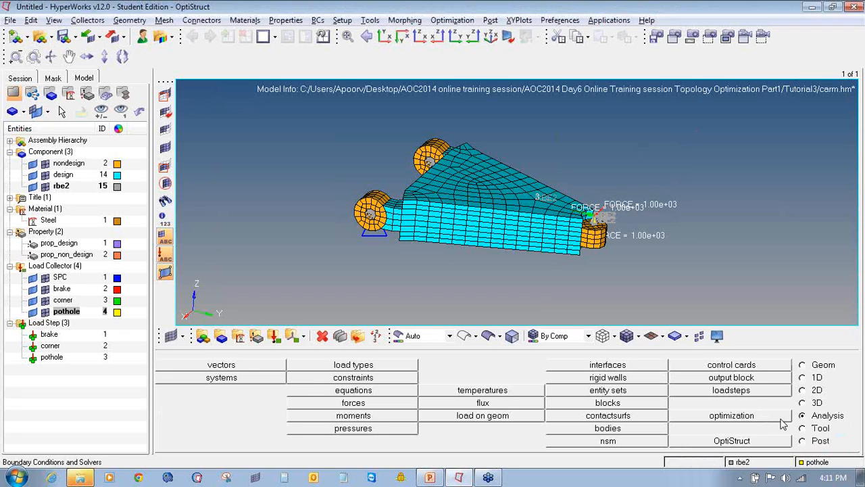
Step: Set up a new topology design variable named design_prop with the property type PSOLID
{"action": "left_click", "coordinate": [743, 415]}
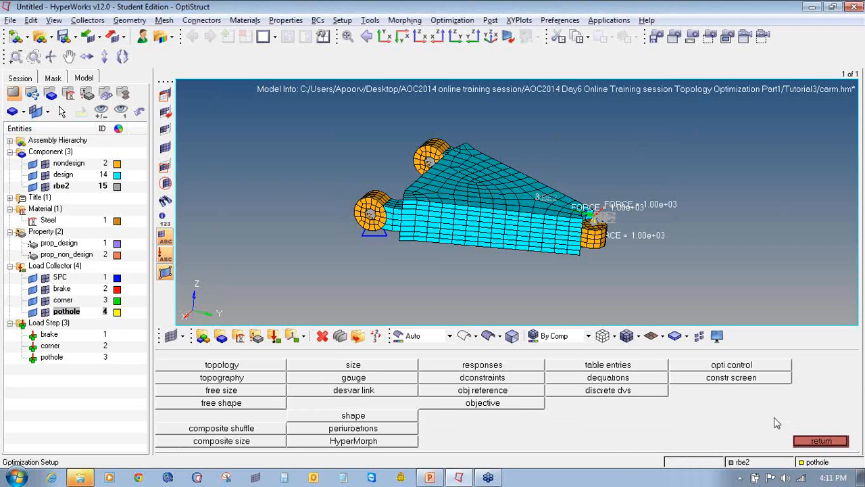
{"action": "left_click", "coordinate": [264, 367]}
{"action": "left_click", "coordinate": [189, 365]}
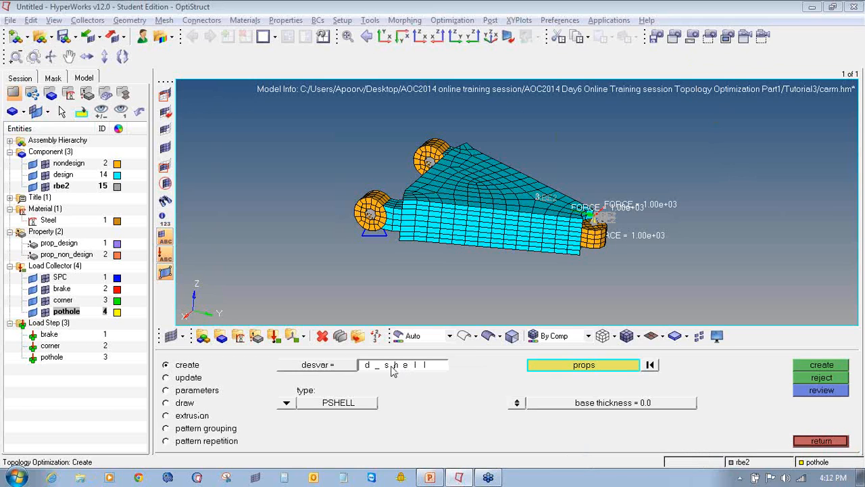
{"action": "left_click", "coordinate": [394, 365]}
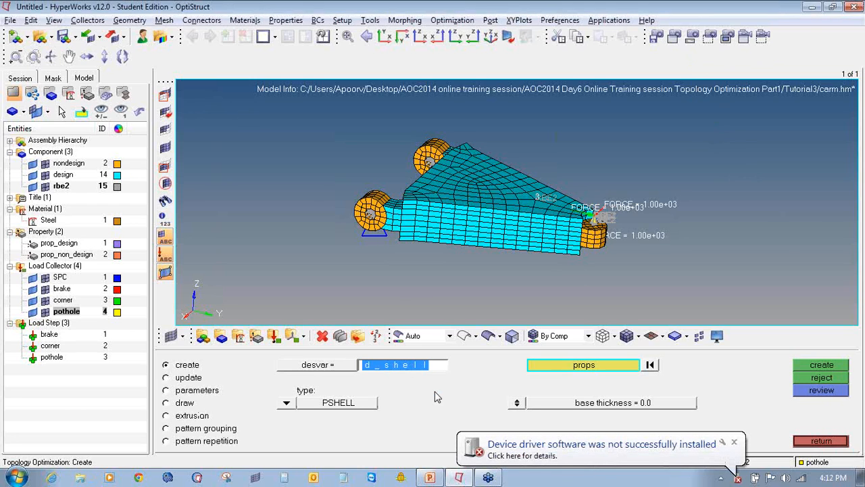
{"action": "type", "text": "design_"}
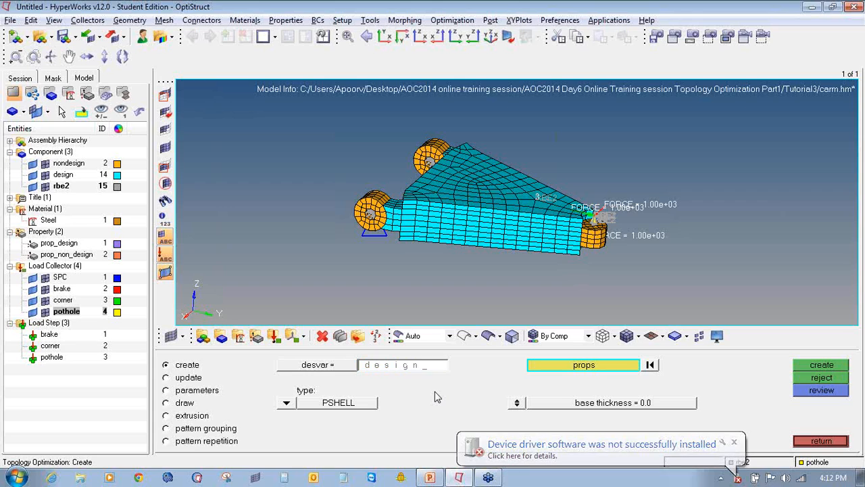
{"action": "type", "text": "p"}
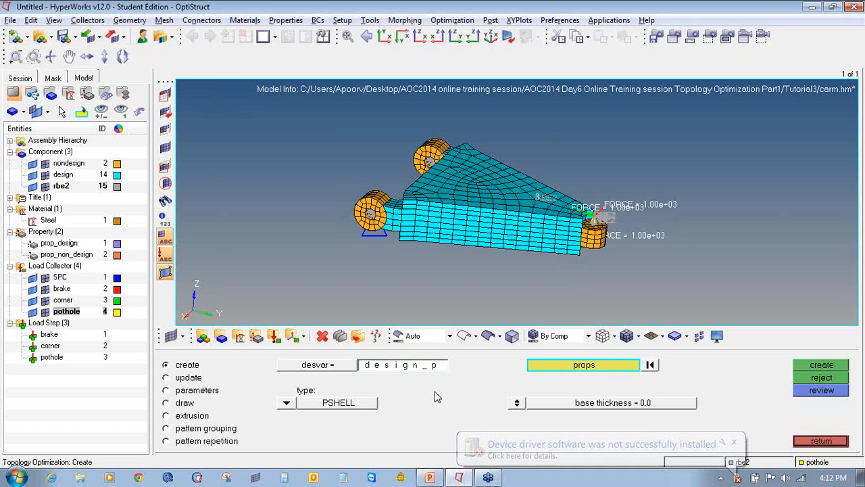
{"action": "left_click", "coordinate": [287, 403]}
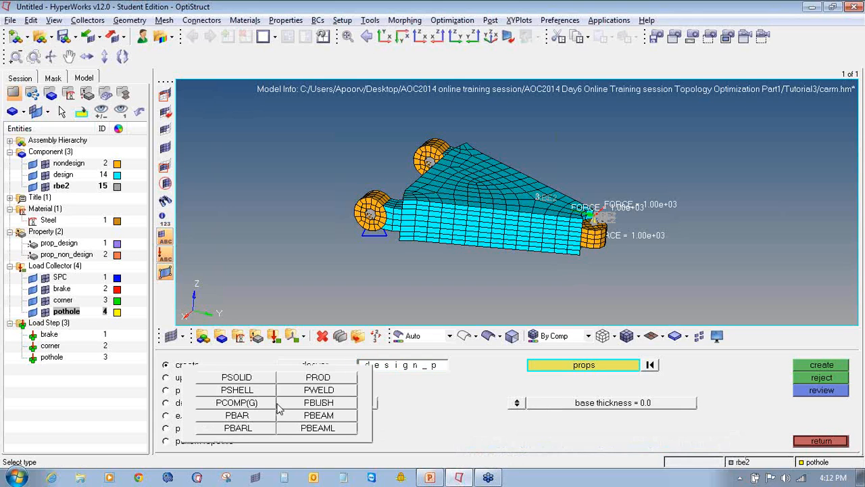
{"action": "left_click", "coordinate": [262, 381]}
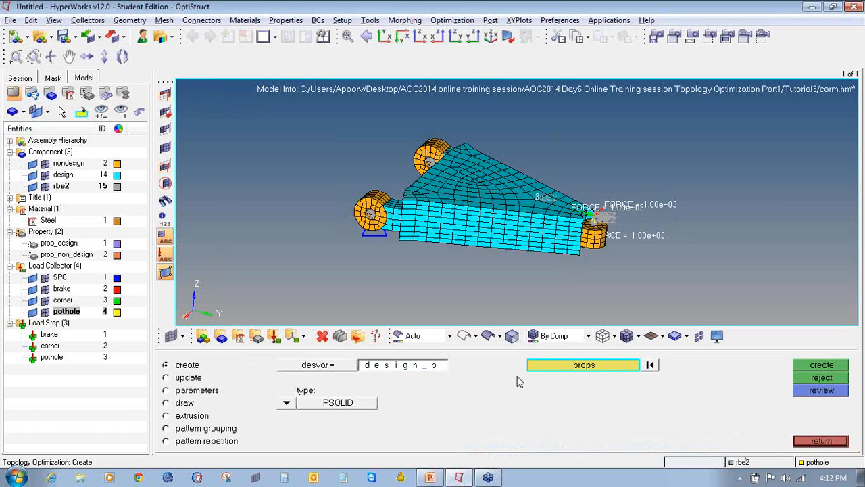
Step: Assign the prop_design property to the topology design variable, create it and close the topology definition
{"action": "left_click", "coordinate": [551, 371]}
{"action": "left_click", "coordinate": [196, 365]}
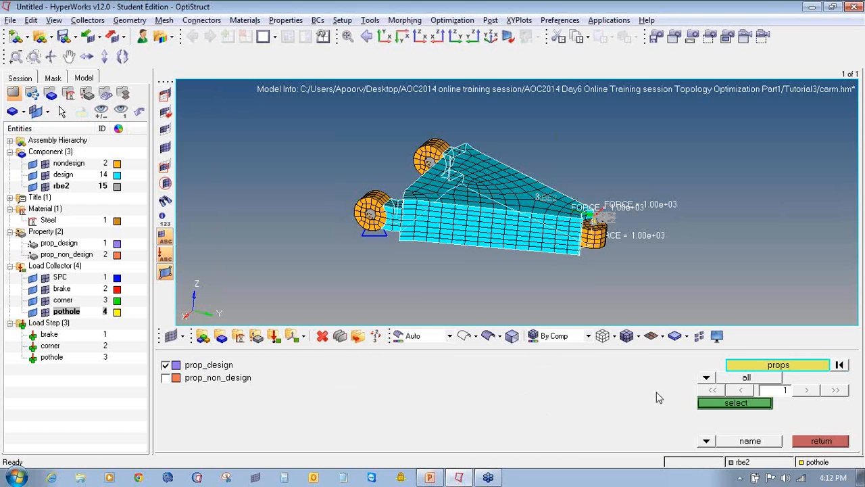
{"action": "left_click", "coordinate": [725, 405]}
{"action": "left_click", "coordinate": [811, 366]}
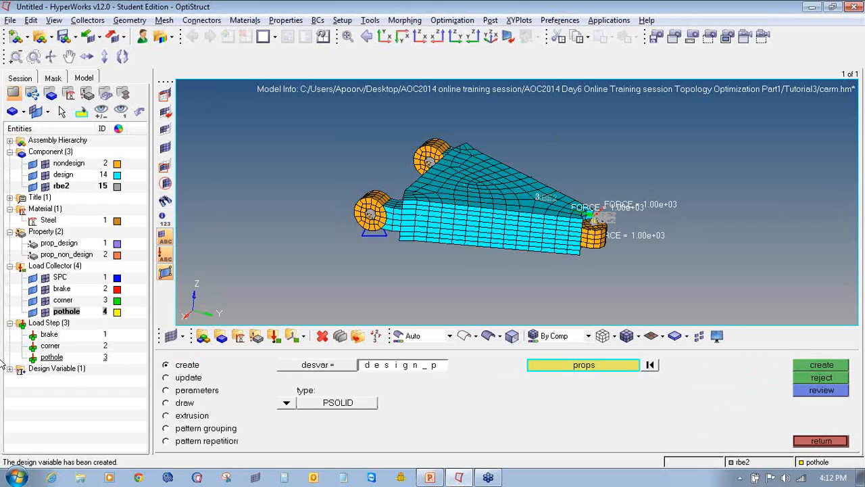
{"action": "left_click", "coordinate": [10, 368]}
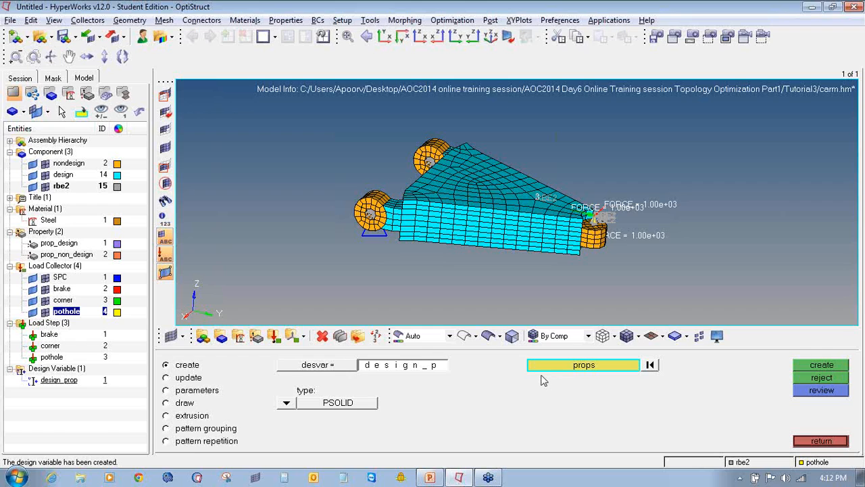
{"action": "left_click", "coordinate": [811, 443]}
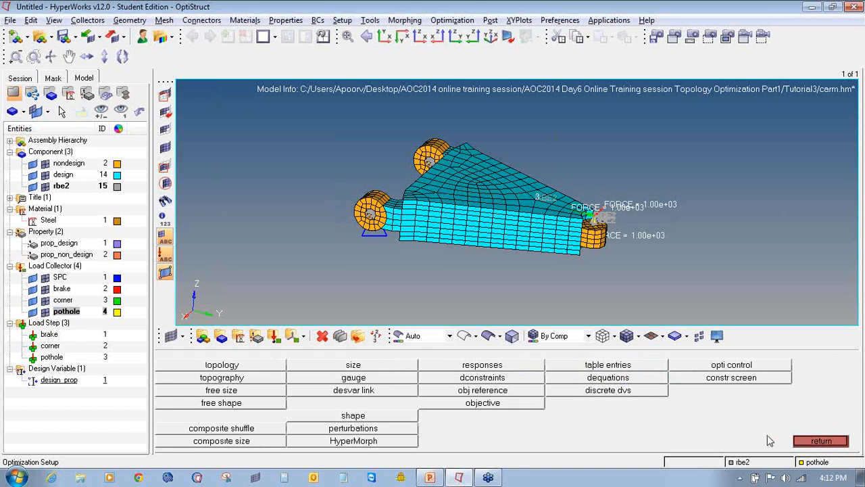
Step: Create an optimization response named vol of type volume for the total model
{"action": "left_click", "coordinate": [492, 365]}
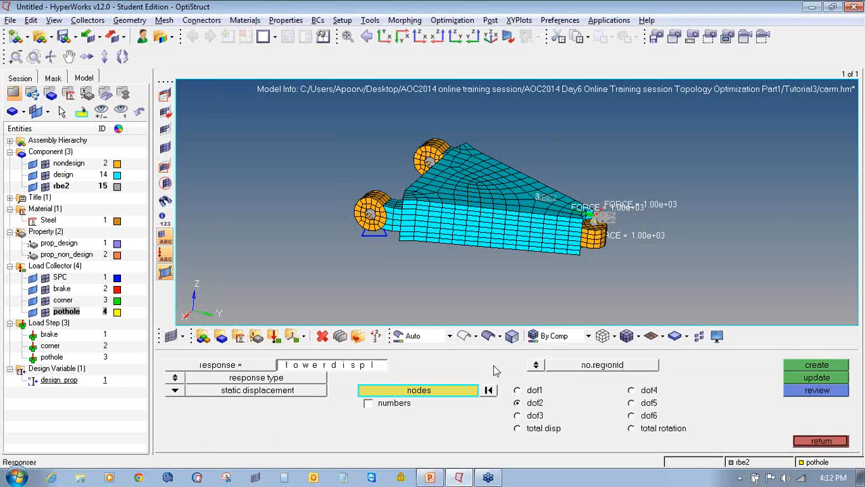
{"action": "left_click", "coordinate": [341, 365]}
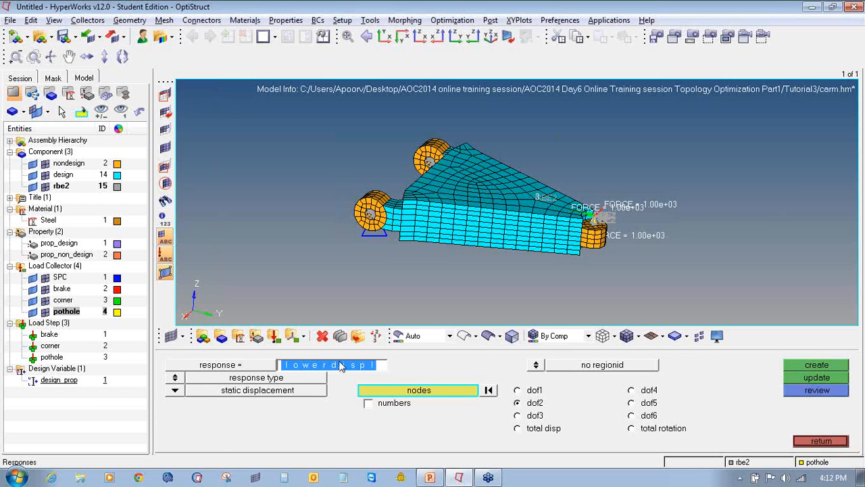
{"action": "type", "text": "vol"}
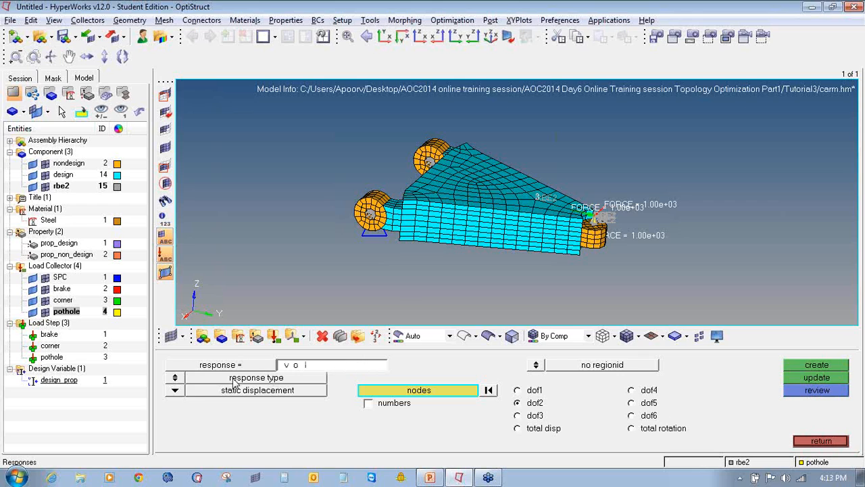
{"action": "left_click", "coordinate": [174, 391]}
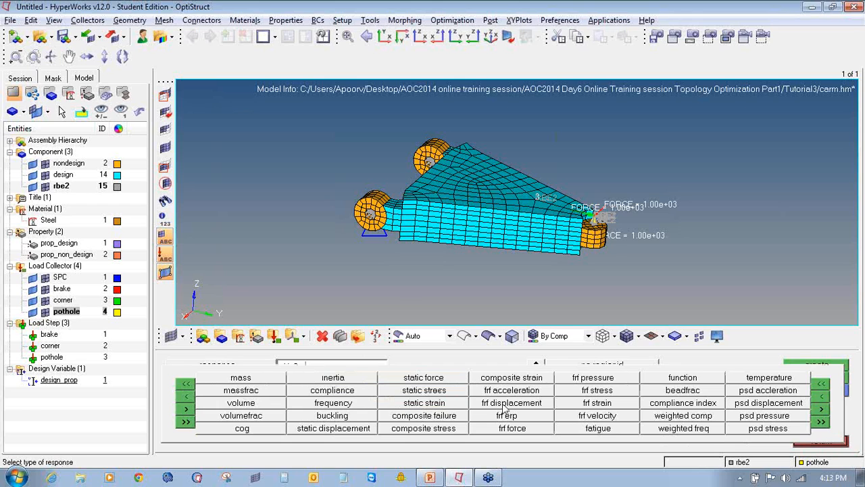
{"action": "left_click", "coordinate": [268, 407]}
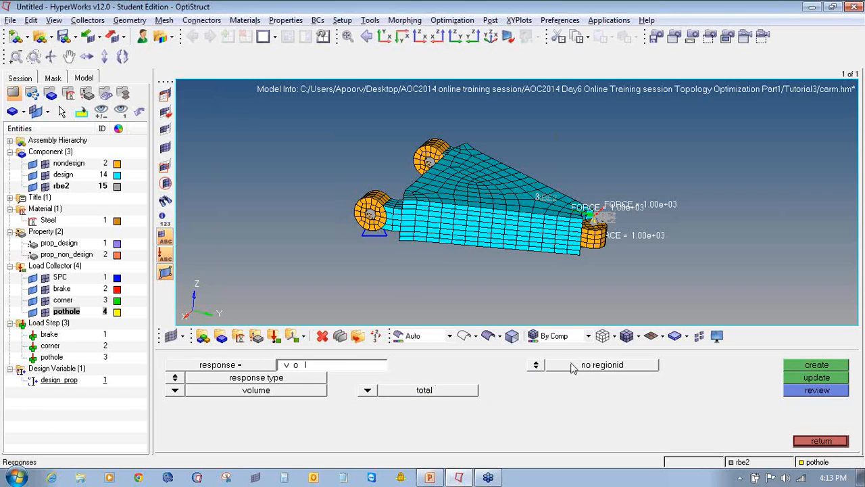
{"action": "left_click", "coordinate": [801, 369]}
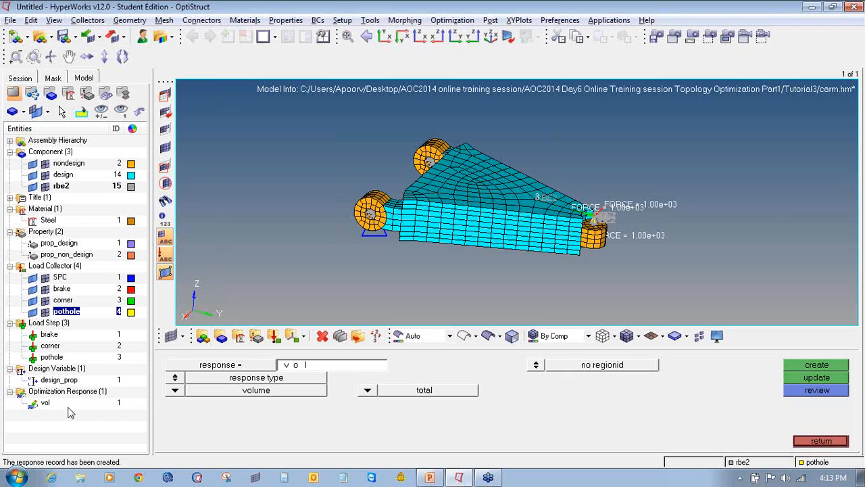
Step: Create a static displacement response named displ for total displacement at the loaded node on the arm's outer end, and close the response definition
{"action": "left_click", "coordinate": [305, 366]}
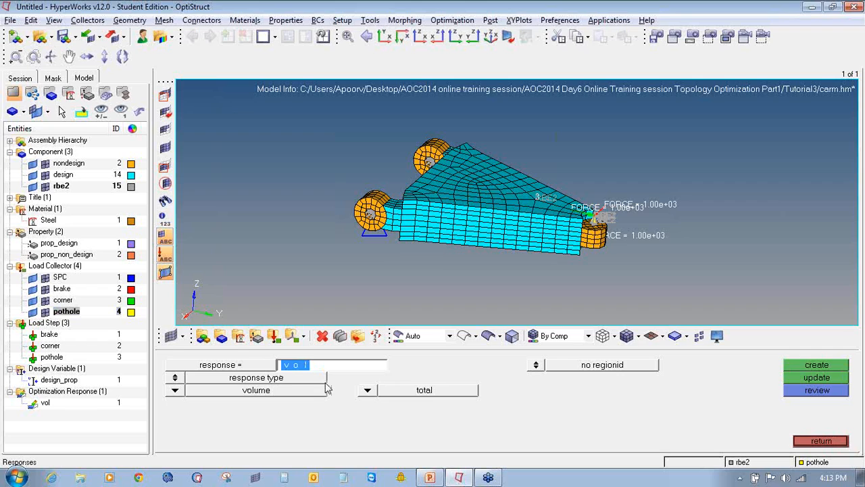
{"action": "type", "text": "displ"}
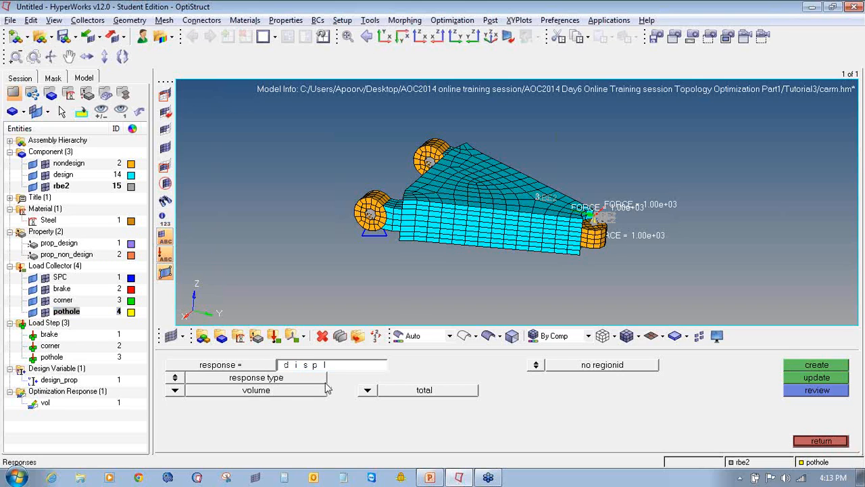
{"action": "left_click", "coordinate": [175, 391]}
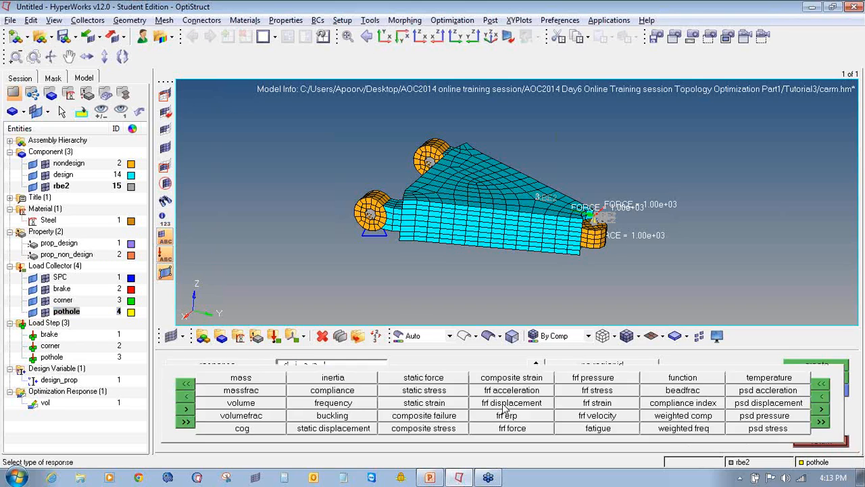
{"action": "left_click", "coordinate": [363, 427]}
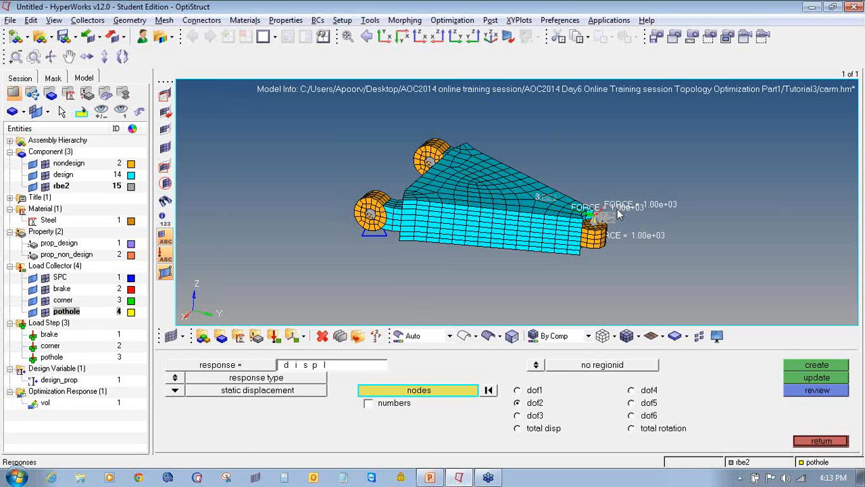
{"action": "scroll", "coordinate": [617, 206], "scroll_direction": "up", "scroll_amount": 6}
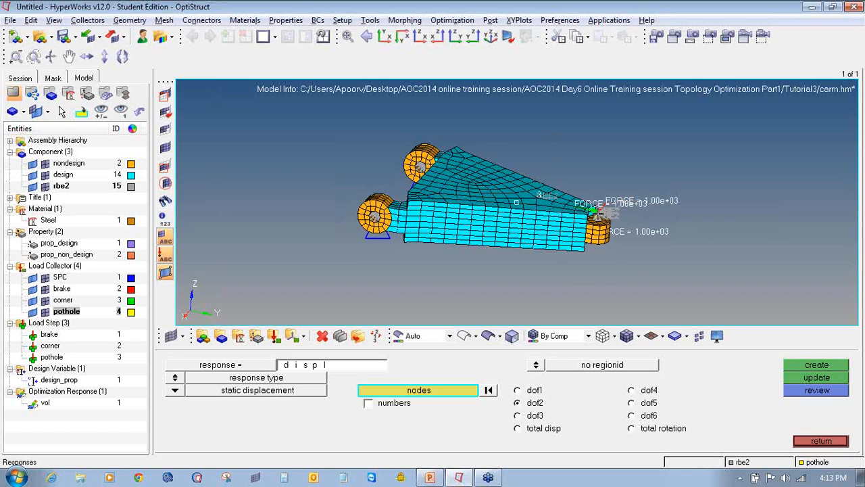
{"action": "scroll", "coordinate": [618, 193], "scroll_direction": "down", "scroll_amount": 6}
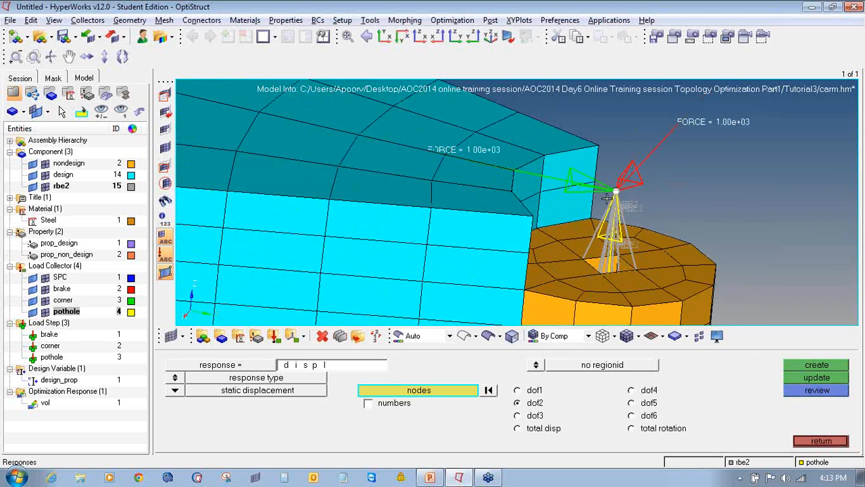
{"action": "scroll", "coordinate": [671, 198], "scroll_direction": "down", "scroll_amount": 2}
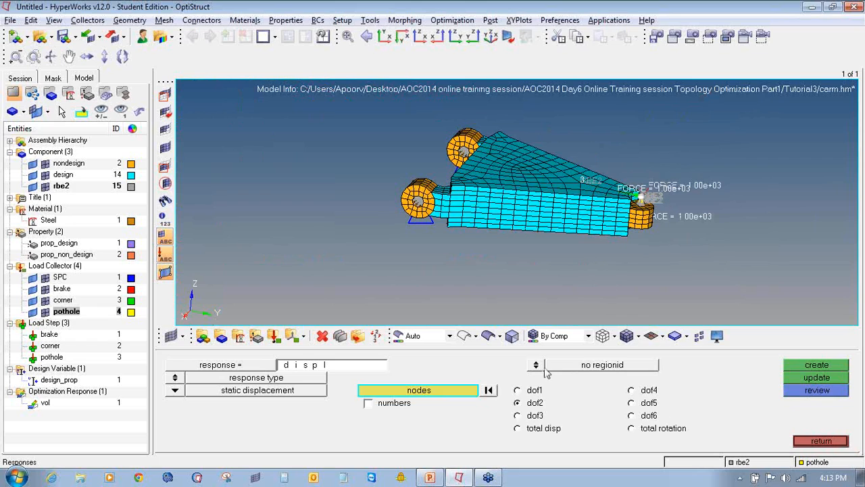
{"action": "left_click", "coordinate": [539, 429]}
{"action": "left_click", "coordinate": [795, 365]}
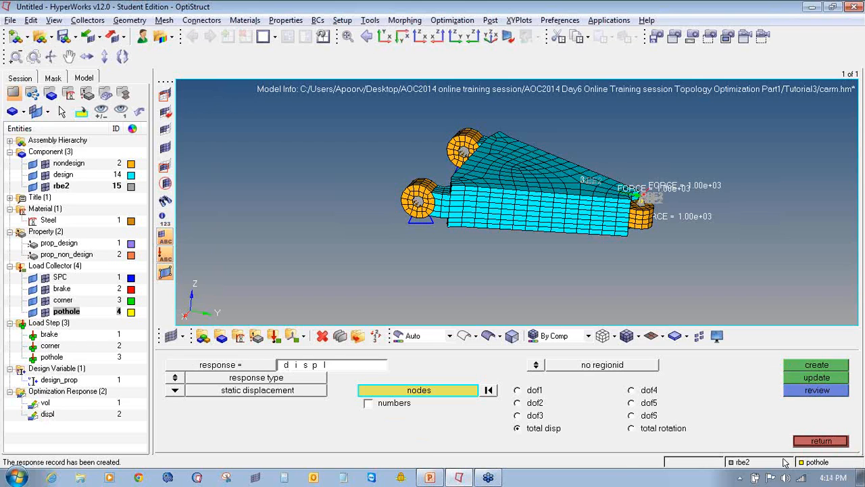
{"action": "left_click", "coordinate": [821, 441]}
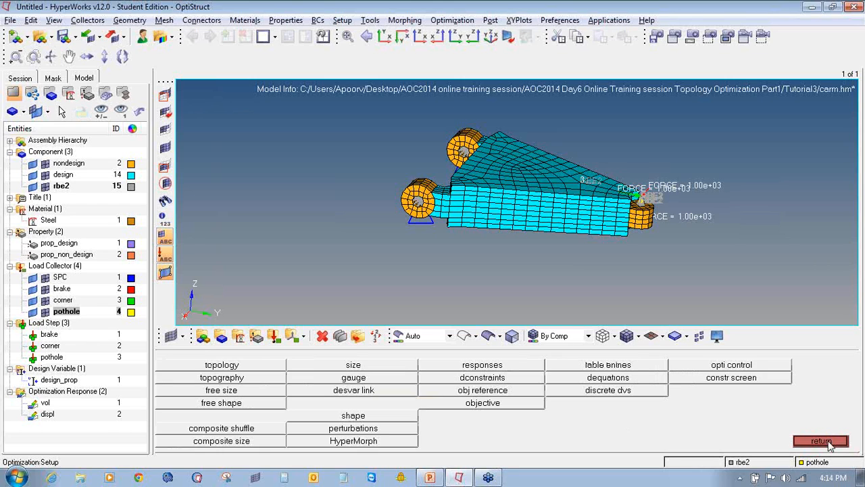
Step: Create an objective that minimizes the vol response and close the objective definition
{"action": "left_click", "coordinate": [500, 405]}
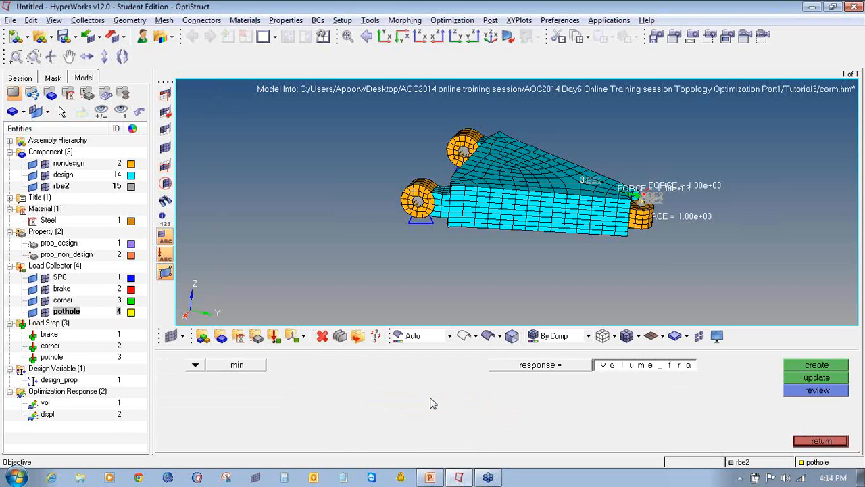
{"action": "left_click", "coordinate": [546, 365]}
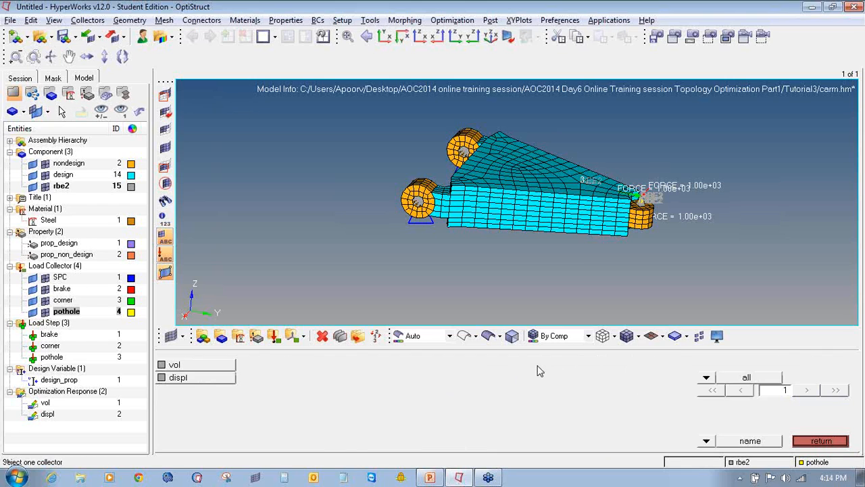
{"action": "left_click", "coordinate": [214, 365]}
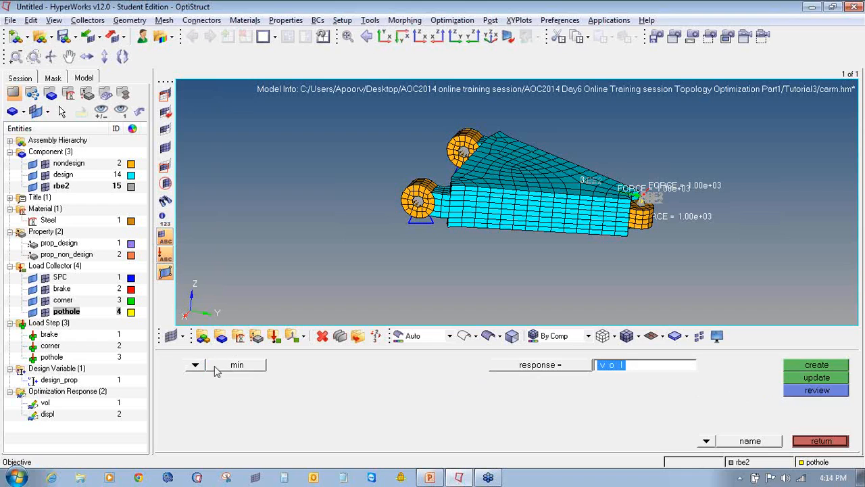
{"action": "left_click", "coordinate": [795, 368]}
{"action": "left_click", "coordinate": [9, 425]}
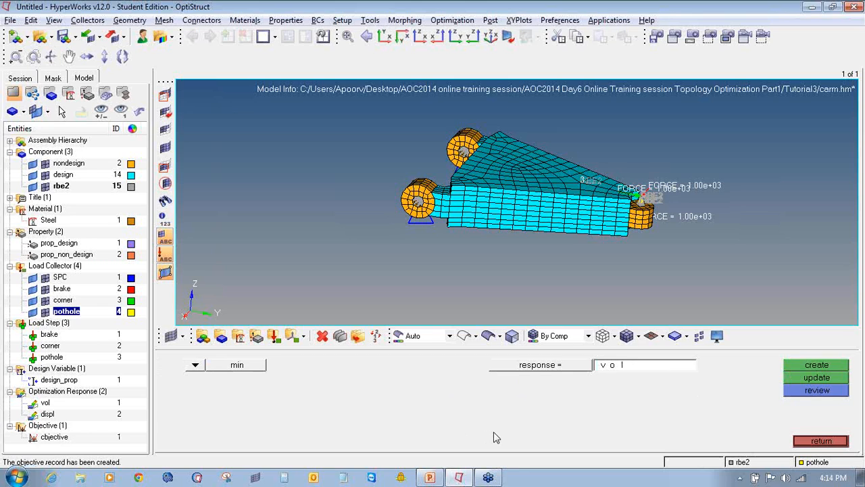
{"action": "left_click", "coordinate": [813, 445]}
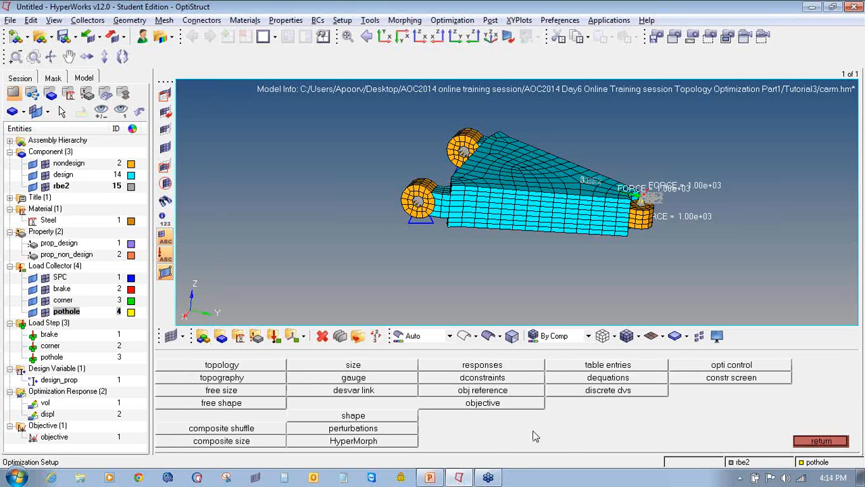
Step: Define a design constraint constr1 on the displ response with an upper bound of 0.050 for the brake load step
{"action": "left_click", "coordinate": [521, 379]}
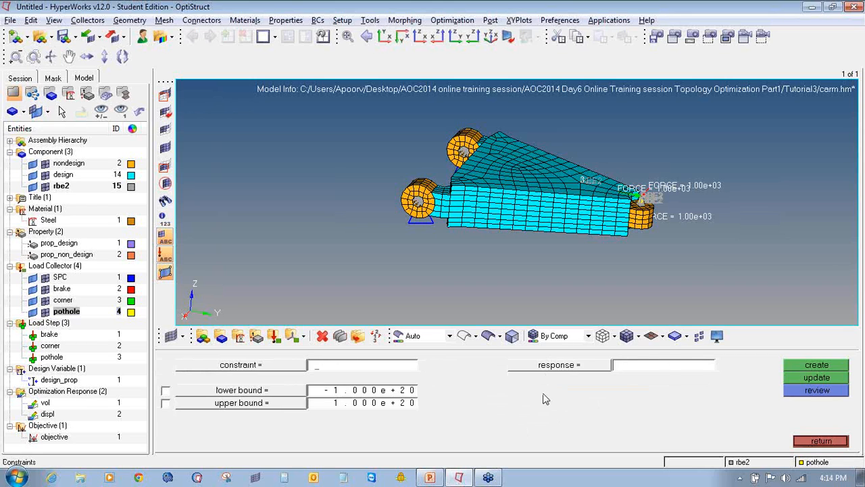
{"action": "type", "text": "constr1"}
{"action": "left_click", "coordinate": [165, 403]}
{"action": "left_click", "coordinate": [358, 404]}
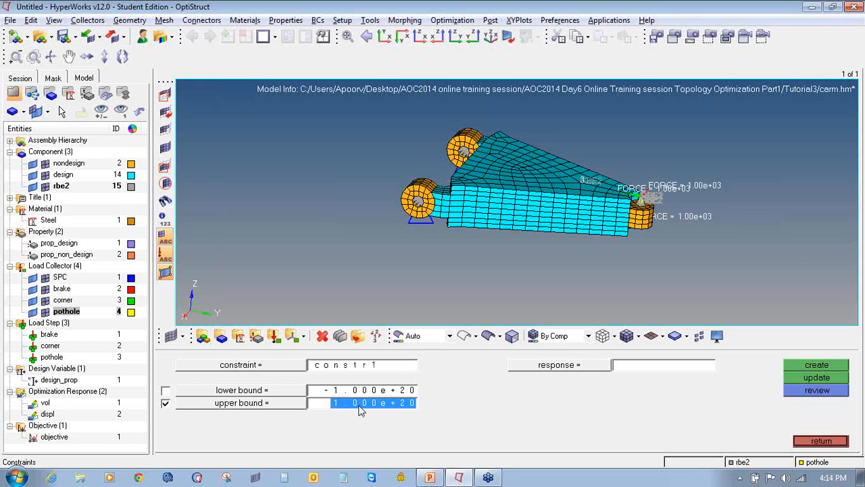
{"action": "type", "text": "0.050"}
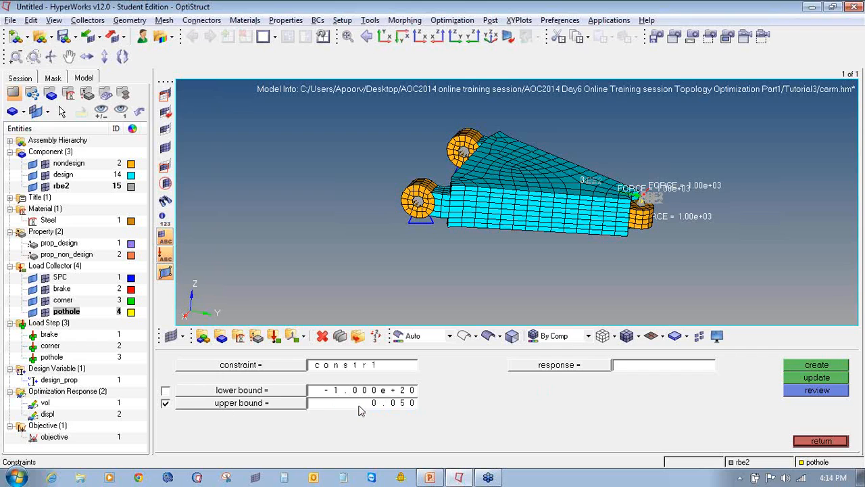
{"action": "left_click", "coordinate": [522, 366]}
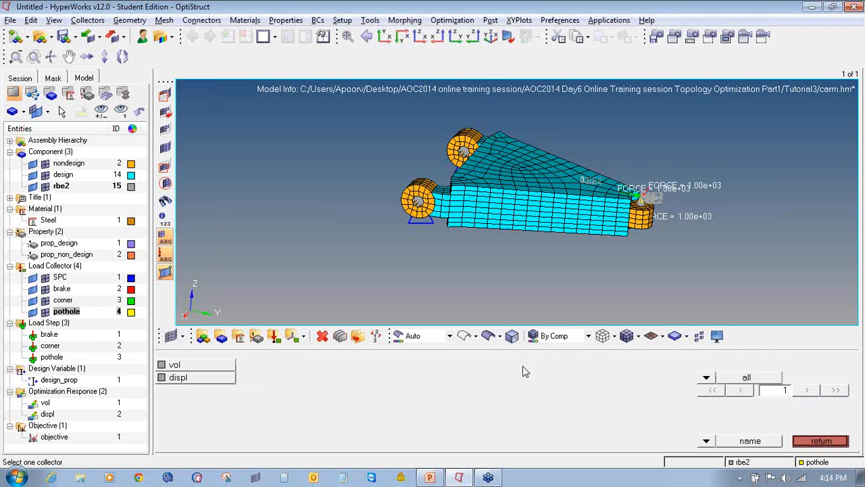
{"action": "left_click", "coordinate": [223, 383]}
{"action": "left_click", "coordinate": [550, 391]}
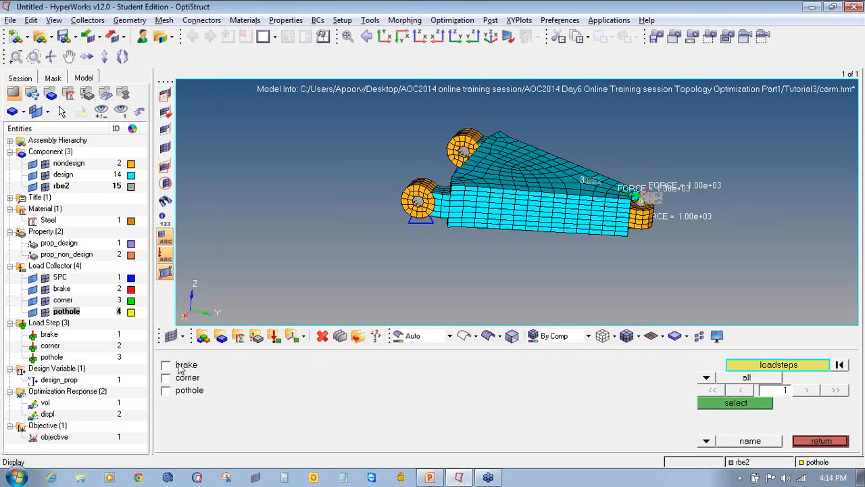
{"action": "left_click", "coordinate": [180, 367]}
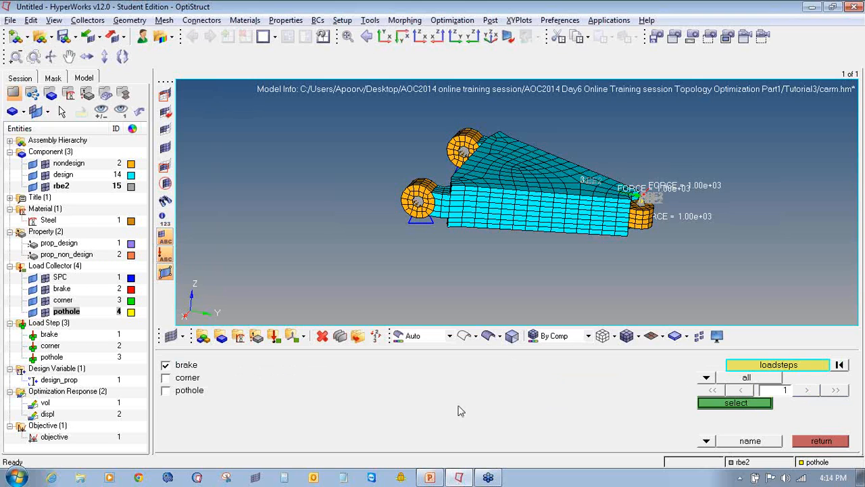
{"action": "left_click", "coordinate": [723, 404]}
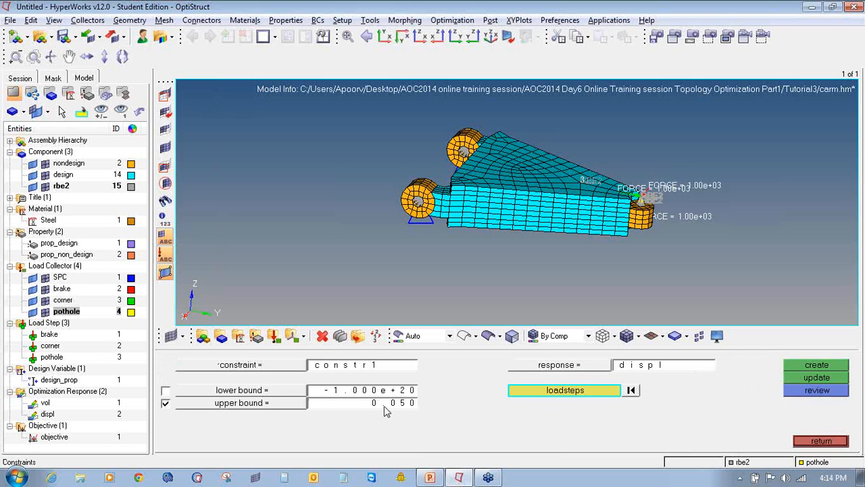
Step: Rename the constraint entry to constr2, set its upper bound to 0.020, and create it for the displ response and its load step
{"action": "left_click", "coordinate": [400, 367]}
{"action": "left_click", "coordinate": [399, 367]}
{"action": "key", "text": "BackSpace"}
{"action": "type", "text": "2"}
{"action": "left_click", "coordinate": [403, 402]}
{"action": "type", "text": "0.020"}
{"action": "left_click", "coordinate": [518, 369]}
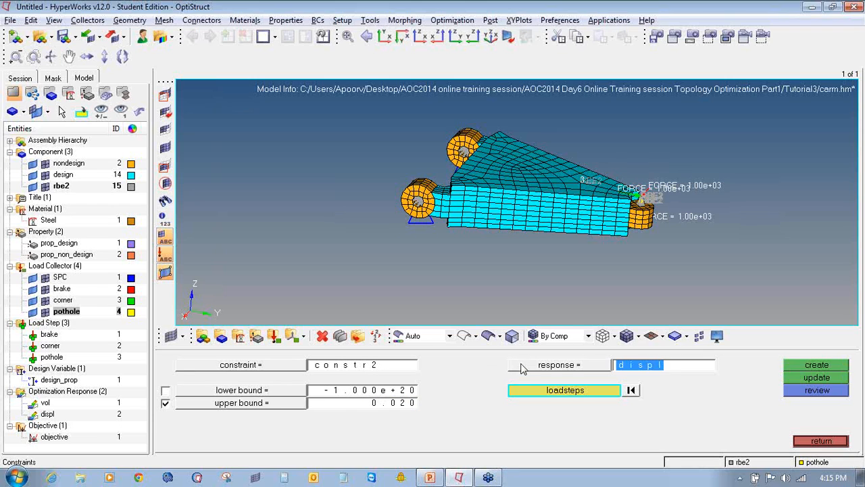
{"action": "left_click", "coordinate": [215, 383]}
{"action": "left_click", "coordinate": [527, 390]}
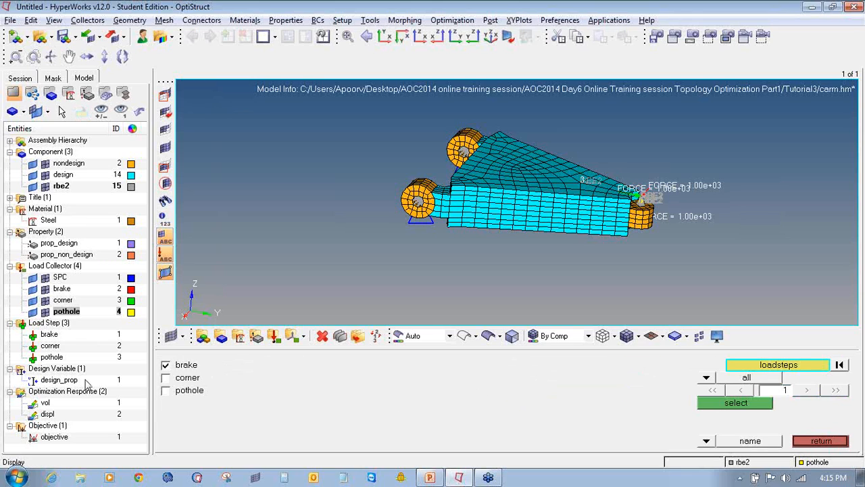
{"action": "left_click", "coordinate": [766, 404]}
{"action": "left_click", "coordinate": [799, 368]}
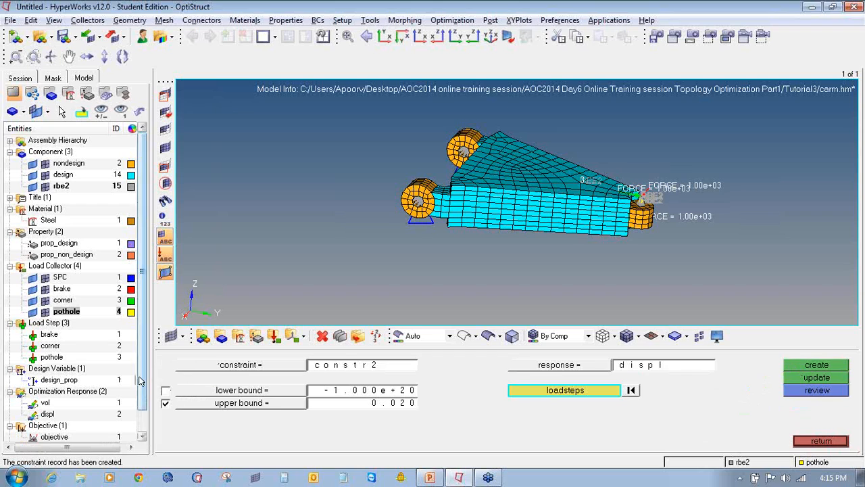
Step: Change the constraint entry's name back to constr1 and set its upper bound to 0.050
{"action": "scroll", "coordinate": [134, 425], "scroll_direction": "down", "scroll_amount": 1}
{"action": "left_click", "coordinate": [10, 425]}
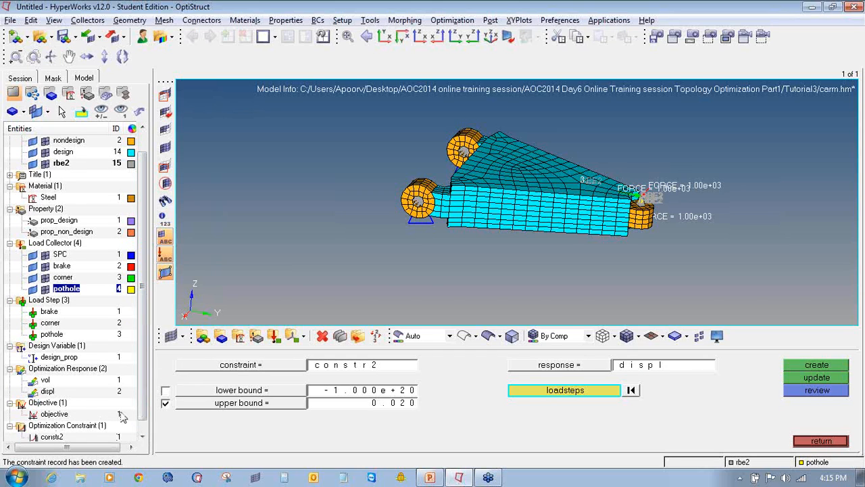
{"action": "left_click_drag", "start_coordinate": [142, 412], "coordinate": [142, 424]}
{"action": "left_click", "coordinate": [399, 371]}
{"action": "left_click", "coordinate": [399, 370]}
{"action": "key", "text": "BackSpace"}
{"action": "type", "text": "1"}
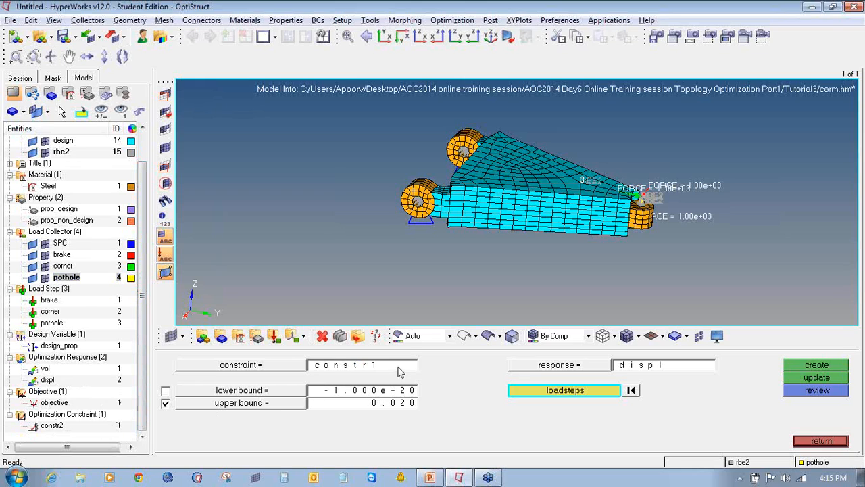
{"action": "left_click", "coordinate": [399, 405]}
{"action": "left_click", "coordinate": [398, 405]}
{"action": "type", "text": "50"}
Step: Assign the displ response and the brake load step to constraint constr1 and create it
{"action": "left_click", "coordinate": [531, 369]}
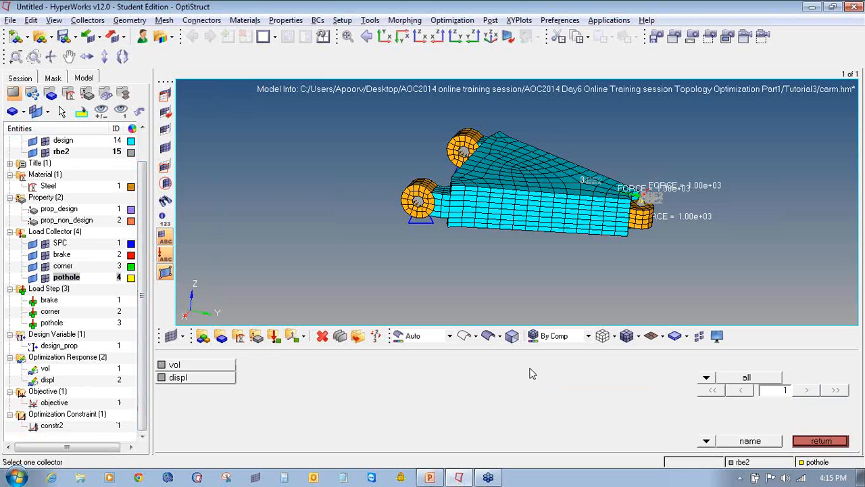
{"action": "left_click", "coordinate": [189, 380]}
{"action": "left_click", "coordinate": [594, 391]}
{"action": "left_click", "coordinate": [166, 365]}
{"action": "left_click", "coordinate": [700, 404]}
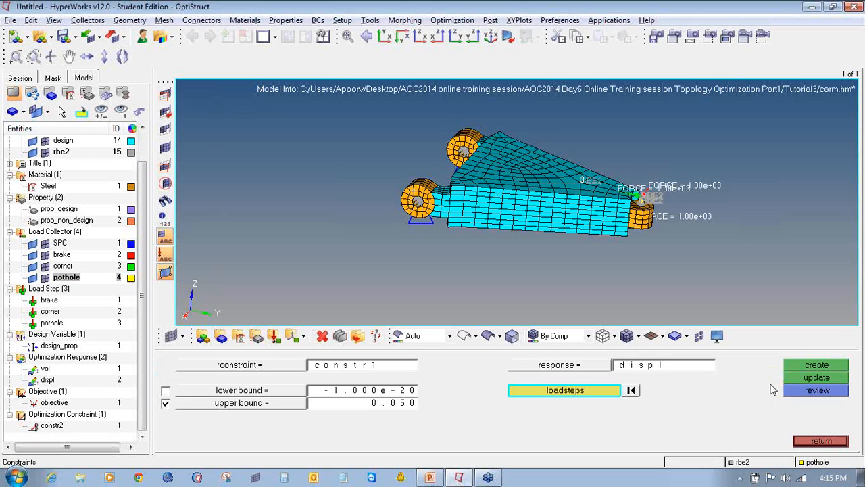
{"action": "left_click", "coordinate": [802, 366]}
Step: Name the next constraint constr3 and set its upper bound to 0.040
{"action": "left_click", "coordinate": [411, 368]}
{"action": "left_click", "coordinate": [409, 368]}
{"action": "key", "text": "BackSpace"}
{"action": "type", "text": "3"}
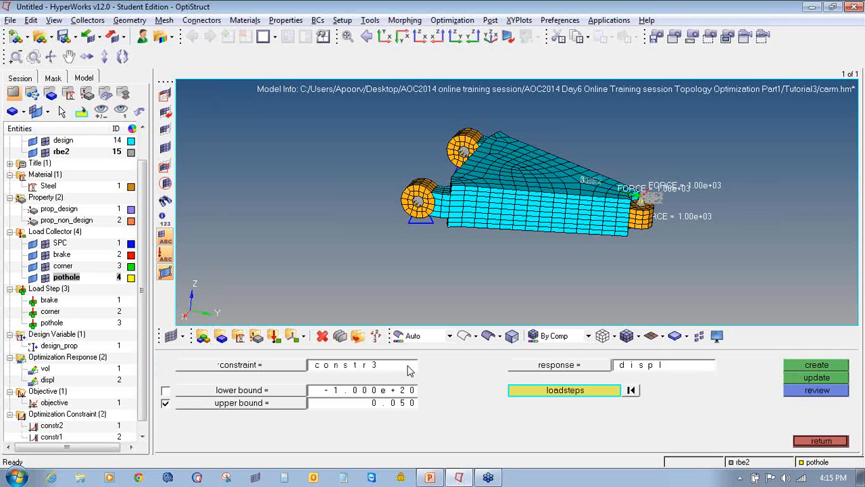
{"action": "left_click", "coordinate": [394, 406]}
{"action": "type", "text": "0.040"}
Step: Assign the displ response and only the pothole load step to constr3, create it and close the optimization setup
{"action": "left_click", "coordinate": [512, 371]}
{"action": "left_click", "coordinate": [195, 382]}
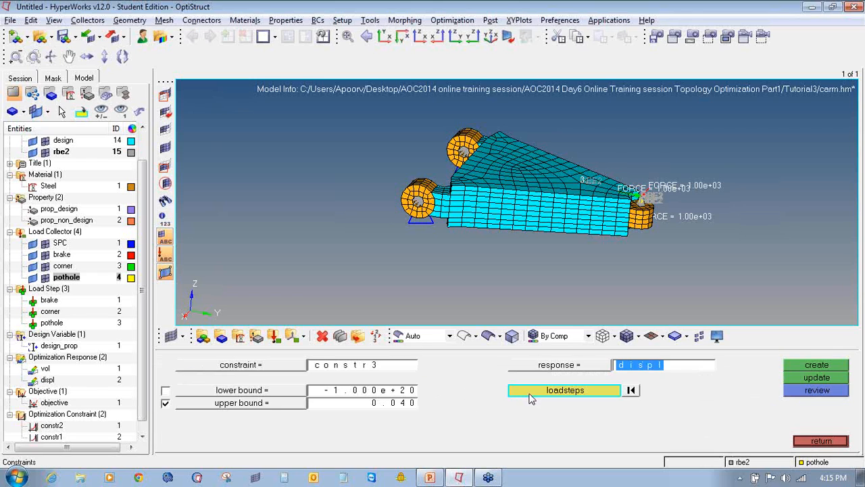
{"action": "left_click", "coordinate": [531, 391]}
{"action": "left_click", "coordinate": [190, 390]}
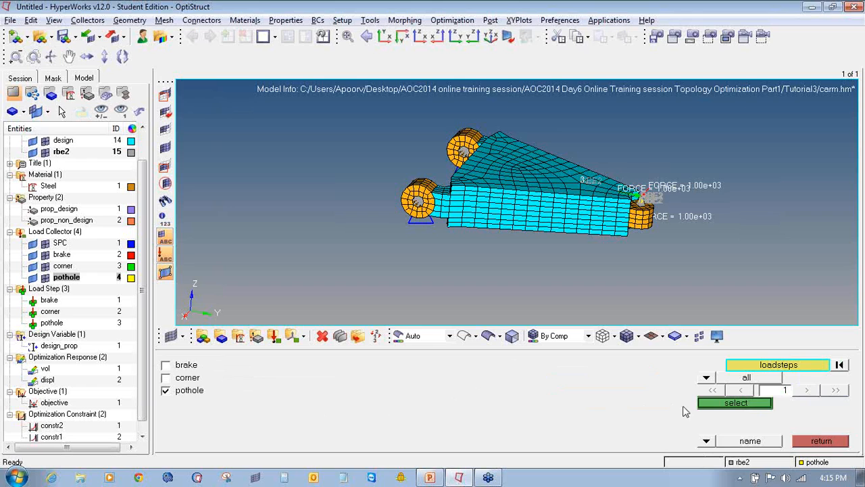
{"action": "left_click", "coordinate": [703, 405]}
{"action": "left_click", "coordinate": [807, 365]}
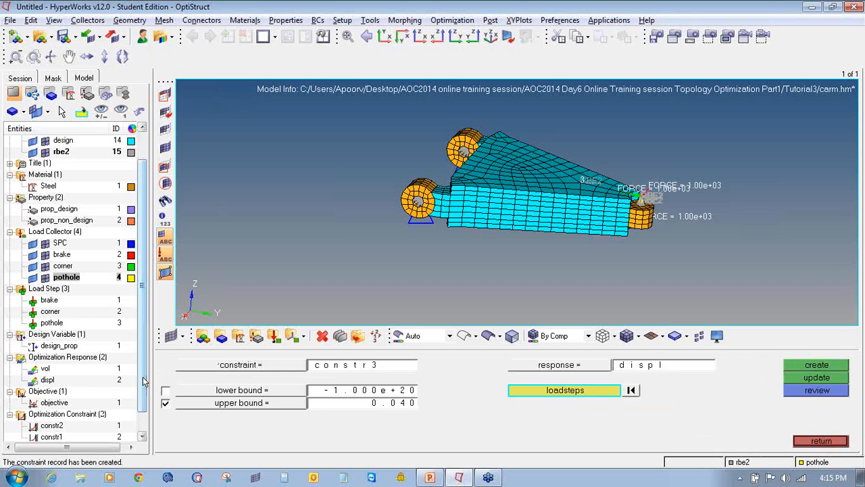
{"action": "left_click_drag", "start_coordinate": [143, 382], "coordinate": [136, 418]}
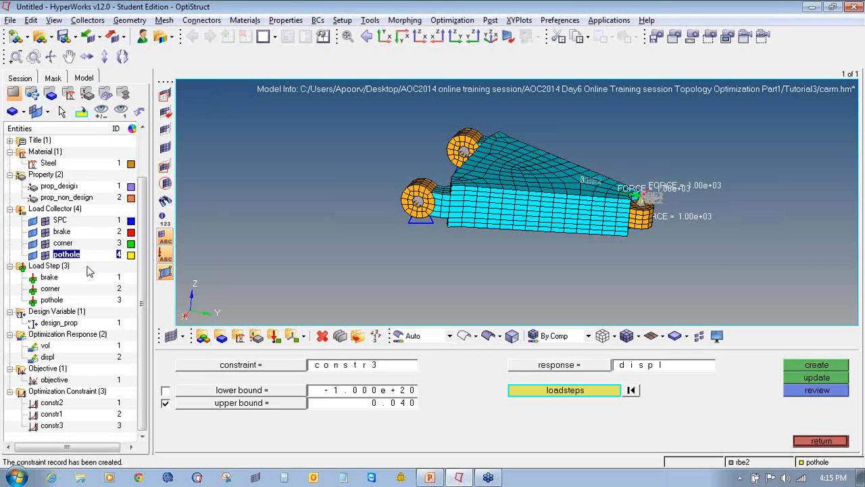
{"action": "left_click", "coordinate": [817, 443]}
{"action": "left_click", "coordinate": [813, 443]}
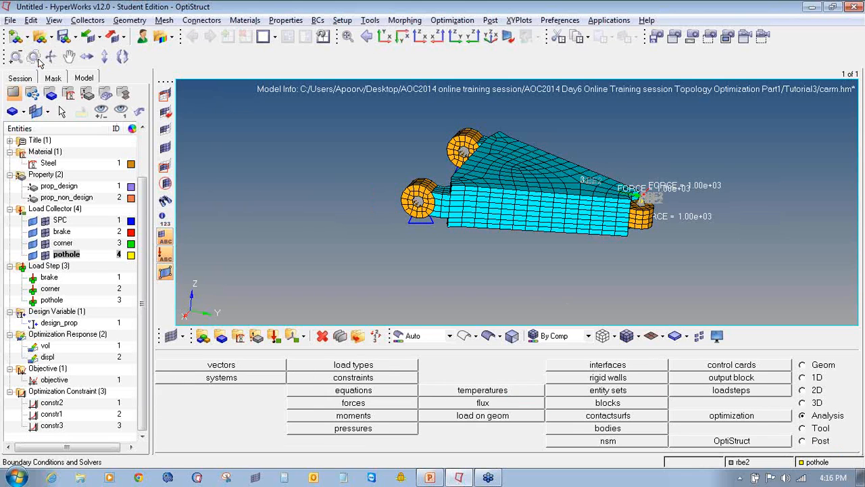
Step: Save the model as carm in a new folder named optimization inside the Tutorial3 folder
{"action": "left_click", "coordinate": [12, 21]}
{"action": "mouse_move", "coordinate": [41, 90]}
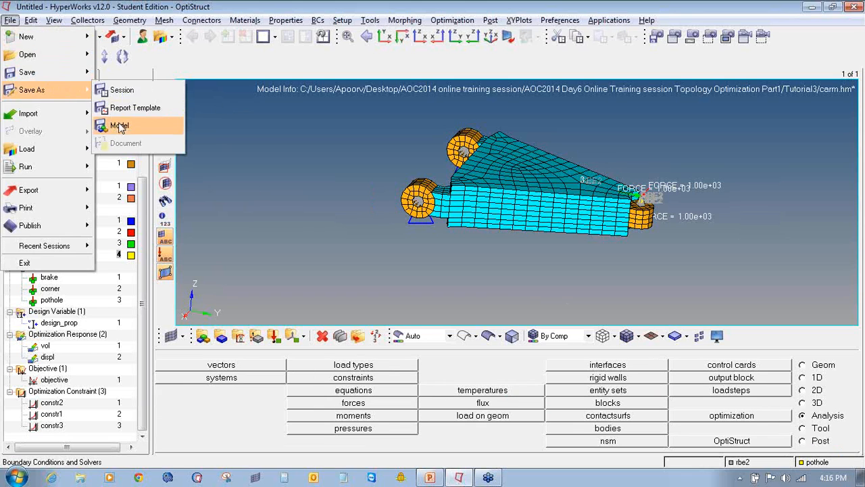
{"action": "left_click", "coordinate": [119, 127]}
{"action": "left_click", "coordinate": [513, 116]}
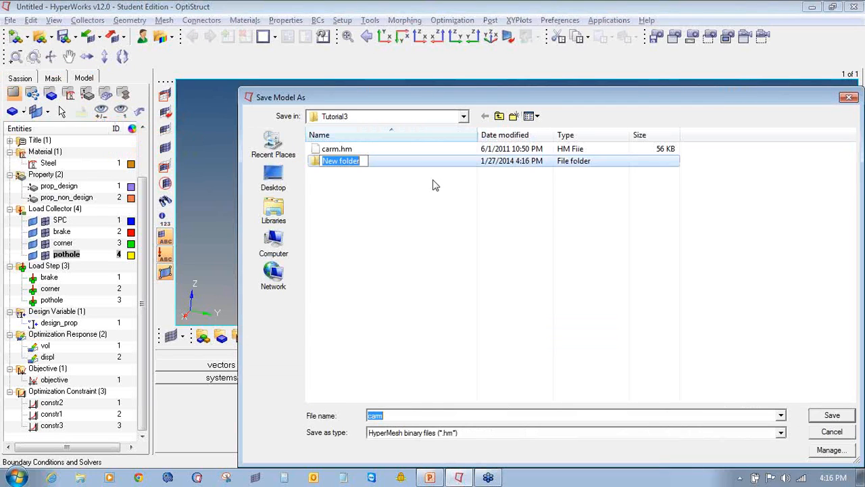
{"action": "type", "text": "opti"}
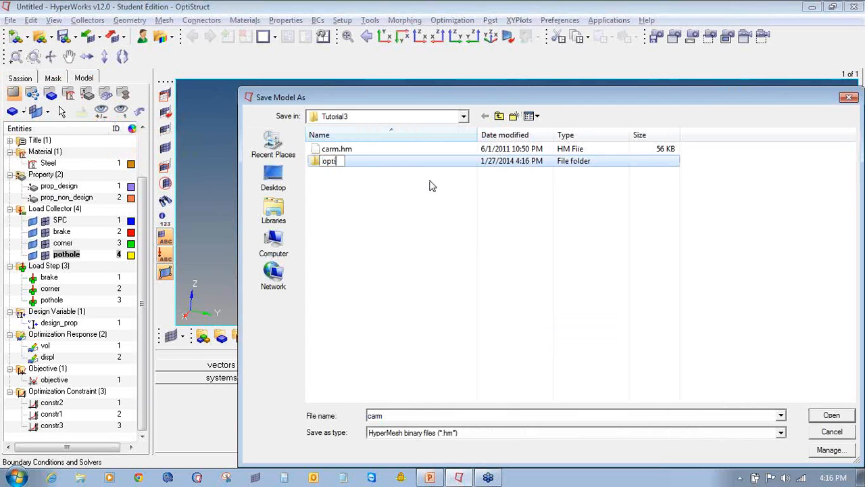
{"action": "type", "text": "mization"}
{"action": "key", "text": "Return"}
{"action": "key", "text": "Return"}
{"action": "left_click", "coordinate": [840, 414]}
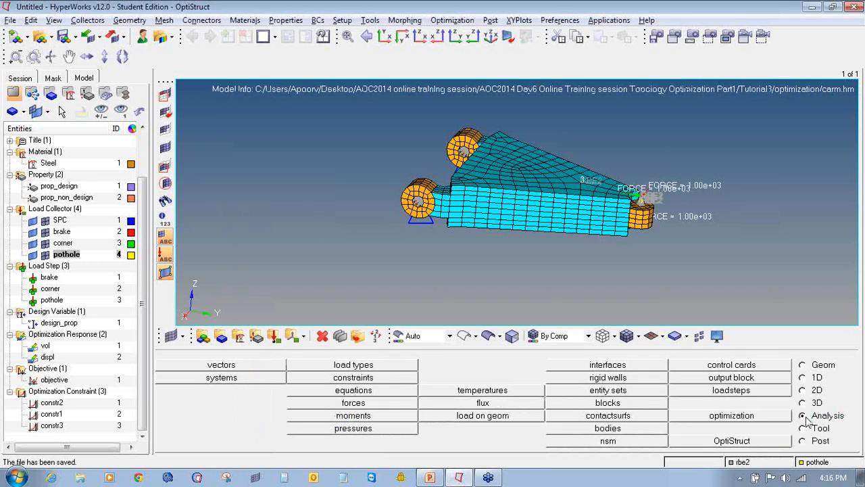
Step: Run the OptiStruct optimization on carm.fem and open its results in HyperView, dismissing the solver and message windows
{"action": "left_click", "coordinate": [769, 440]}
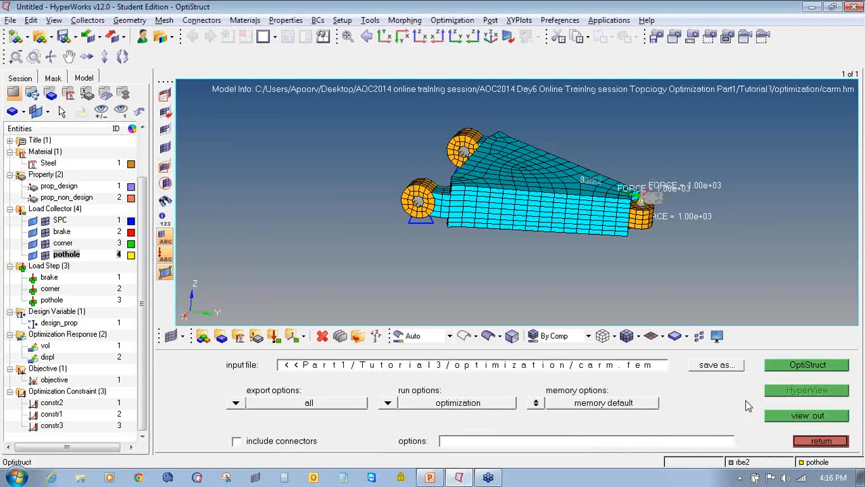
{"action": "left_click", "coordinate": [779, 365]}
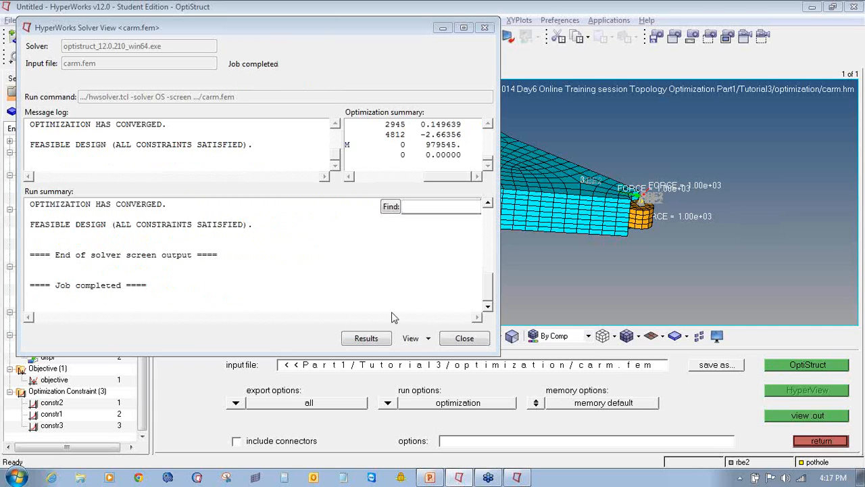
{"action": "left_click", "coordinate": [369, 339]}
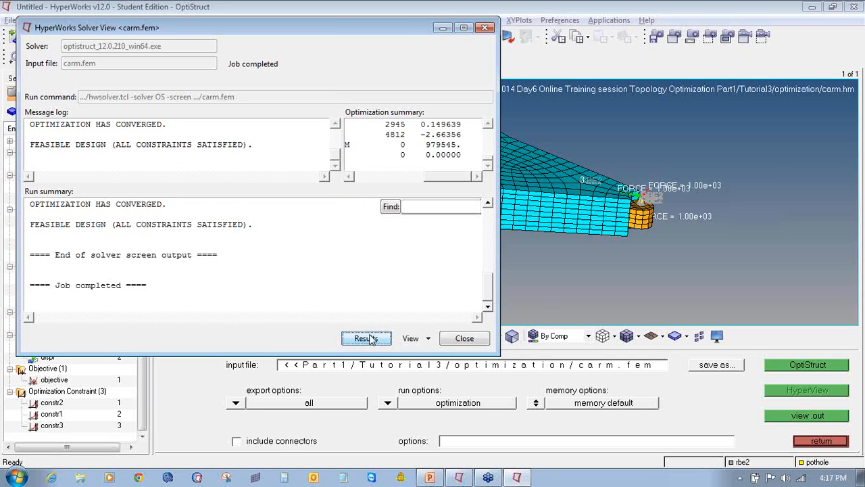
{"action": "left_click", "coordinate": [464, 338]}
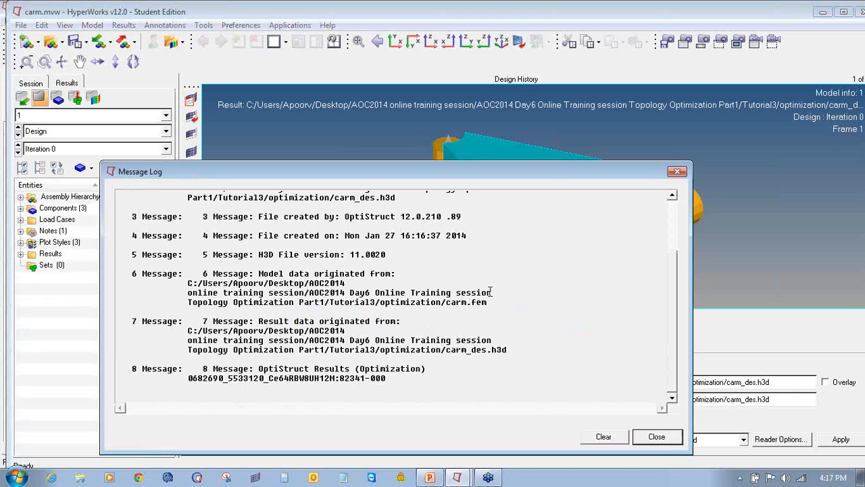
{"action": "left_click", "coordinate": [677, 171]}
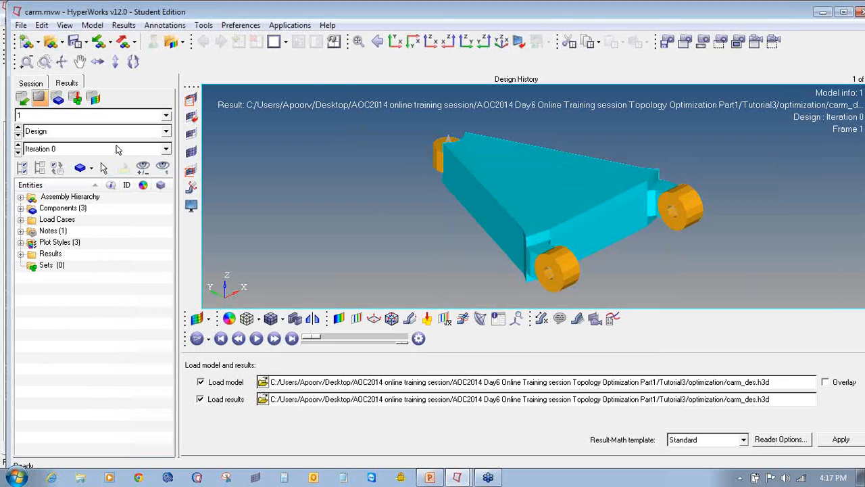
Step: Contour the element densities of Iteration 18 with the simple averaging method
{"action": "left_click", "coordinate": [117, 149]}
{"action": "scroll", "coordinate": [102, 179], "scroll_direction": "down", "scroll_amount": 5}
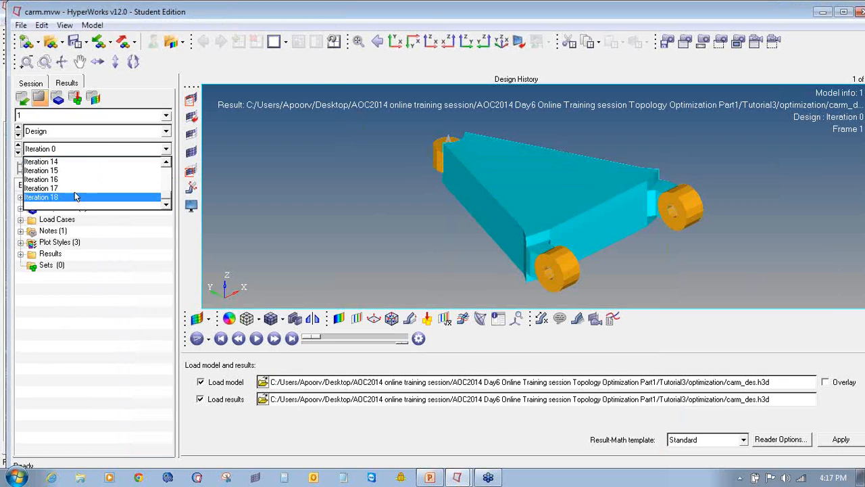
{"action": "left_click", "coordinate": [76, 198]}
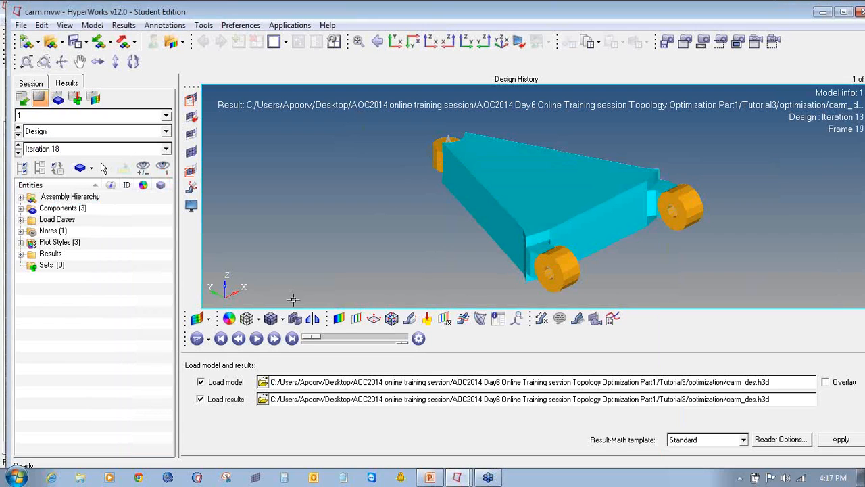
{"action": "left_click", "coordinate": [339, 320]}
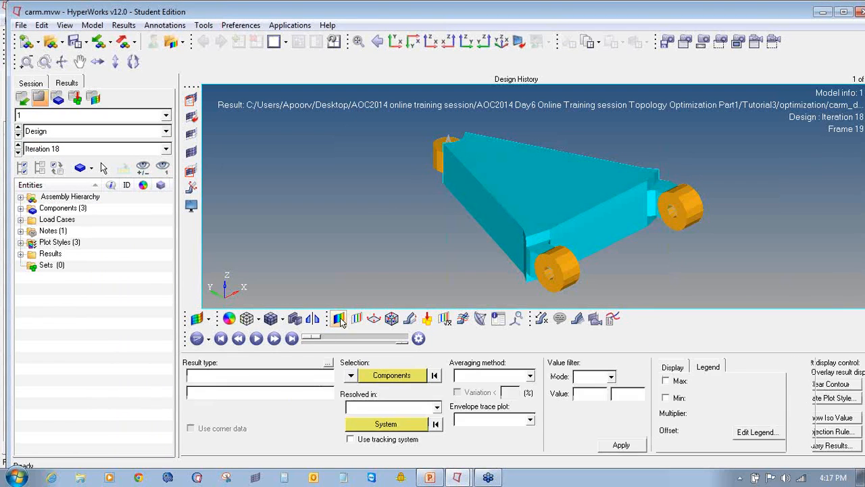
{"action": "left_click", "coordinate": [612, 446]}
{"action": "left_click", "coordinate": [530, 376]}
{"action": "left_click", "coordinate": [473, 396]}
{"action": "left_click", "coordinate": [619, 446]}
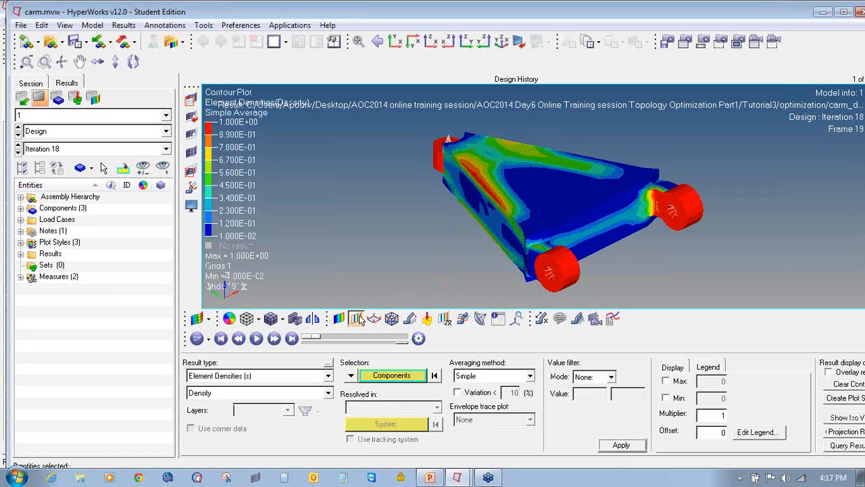
Step: Show an iso surface of the element densities above a threshold of about 0.177 and view it from another side
{"action": "left_click", "coordinate": [357, 318]}
{"action": "left_click", "coordinate": [512, 445]}
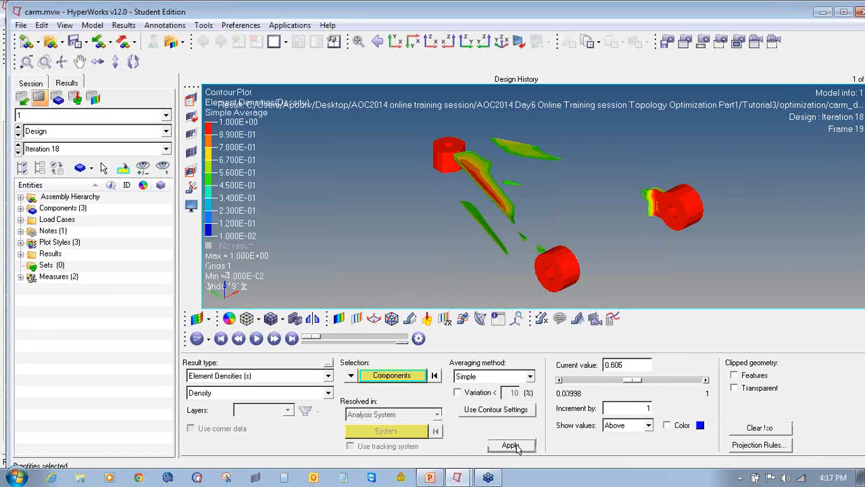
{"action": "left_click_drag", "start_coordinate": [635, 382], "coordinate": [595, 383]}
{"action": "left_click_drag", "start_coordinate": [556, 263], "coordinate": [556, 240], "text": "ctrl"}
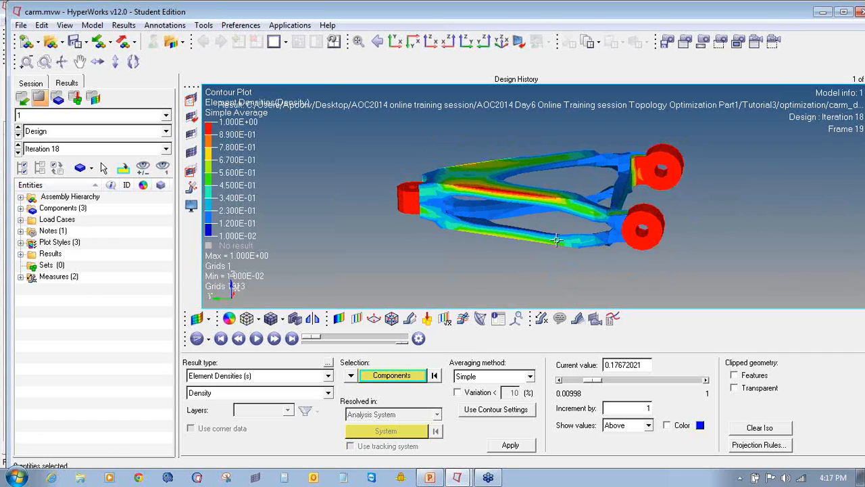
Step: Show the clipped geometry of the density iso surface with features and transparency, and inspect it from the other side
{"action": "left_click", "coordinate": [735, 375]}
{"action": "left_click", "coordinate": [743, 392]}
{"action": "left_click_drag", "start_coordinate": [541, 223], "coordinate": [497, 218], "text": "ctrl"}
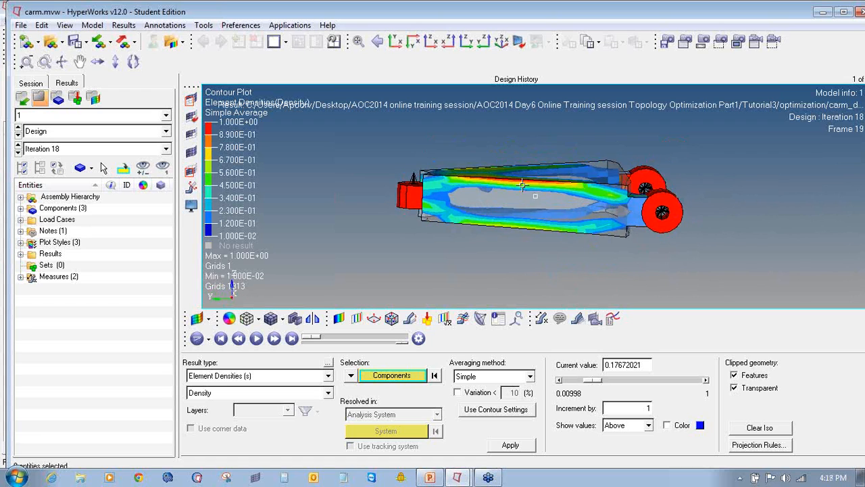
{"action": "scroll", "coordinate": [421, 187], "scroll_direction": "up", "scroll_amount": 5}
{"action": "scroll", "coordinate": [572, 183], "scroll_direction": "down", "scroll_amount": 6}
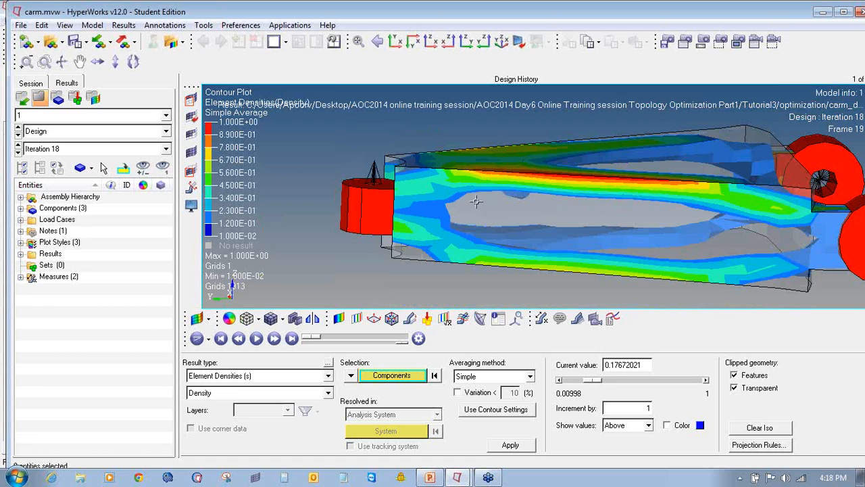
{"action": "left_click_drag", "start_coordinate": [571, 183], "coordinate": [458, 188], "text": "ctrl"}
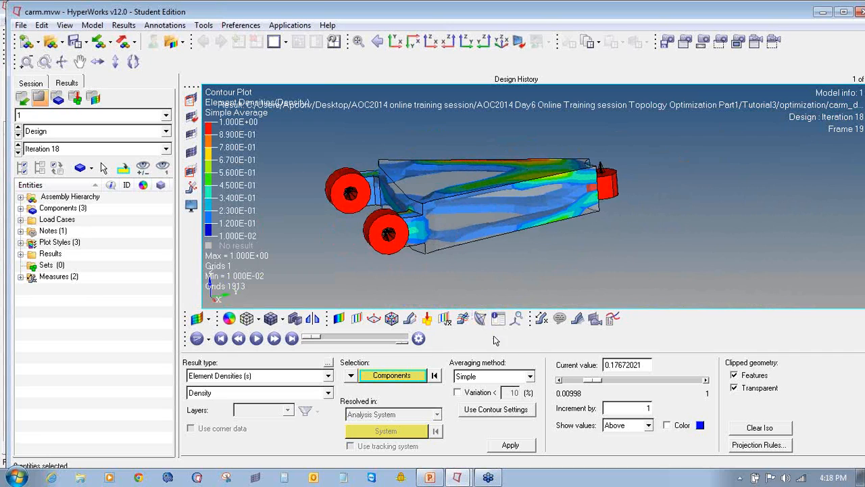
Step: Set the iso surface threshold of the element densities to 0.15 and inspect the remaining material from several sides
{"action": "left_click_drag", "start_coordinate": [594, 382], "coordinate": [590, 385]}
{"action": "left_click_drag", "start_coordinate": [516, 211], "coordinate": [462, 188], "text": "ctrl"}
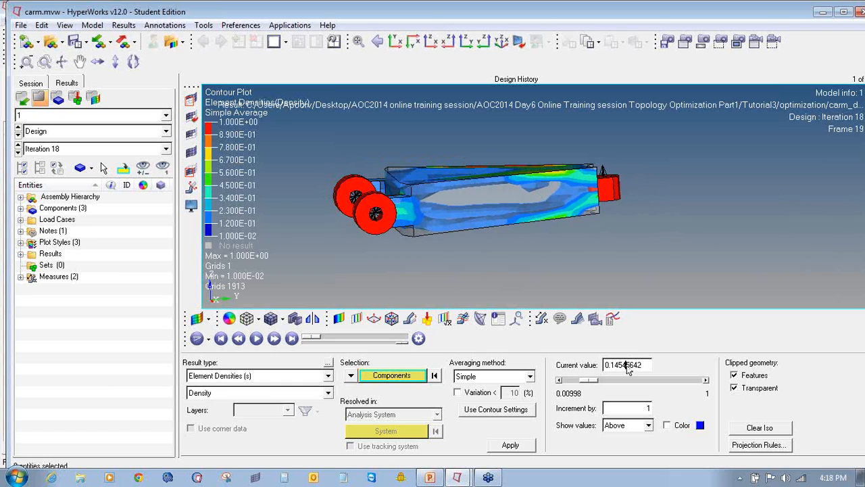
{"action": "double_click", "coordinate": [627, 366]}
{"action": "type", "text": "0.15"}
{"action": "left_click_drag", "start_coordinate": [503, 198], "coordinate": [610, 212], "text": "ctrl"}
{"action": "scroll", "coordinate": [400, 192], "scroll_direction": "up", "scroll_amount": 6, "text": "ctrl"}
{"action": "scroll", "coordinate": [400, 192], "scroll_direction": "down", "scroll_amount": 6, "text": "ctrl"}
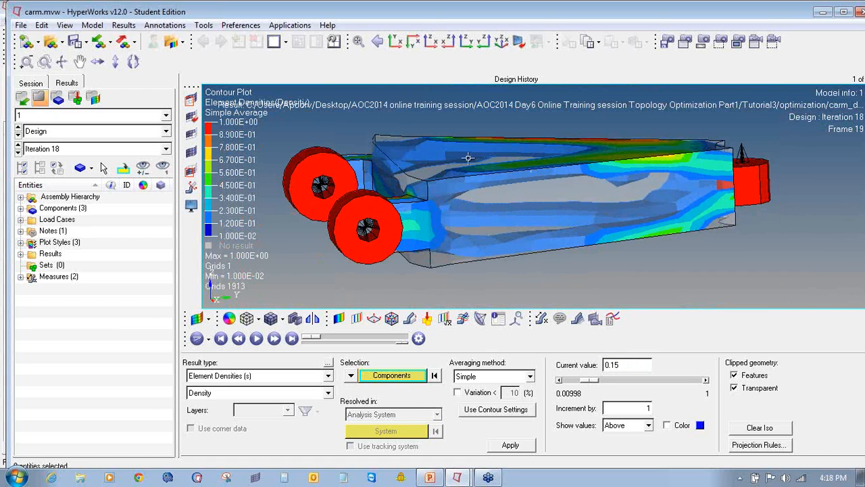
{"action": "left_click_drag", "start_coordinate": [514, 200], "coordinate": [556, 230], "text": "ctrl"}
{"action": "right_click_drag", "start_coordinate": [555, 230], "coordinate": [573, 234], "text": "ctrl"}
{"action": "mouse_move", "coordinate": [479, 251]}
{"action": "left_mouse_down", "text": "ctrl"}
{"action": "mouse_move", "coordinate": [471, 255]}
{"action": "mouse_move", "coordinate": [491, 252]}
{"action": "mouse_move", "coordinate": [474, 250]}
{"action": "left_mouse_up", "text": "ctrl"}
Step: Split the page into two side-by-side windows and maximize the application window
{"action": "left_click", "coordinate": [285, 43]}
{"action": "left_click", "coordinate": [331, 60]}
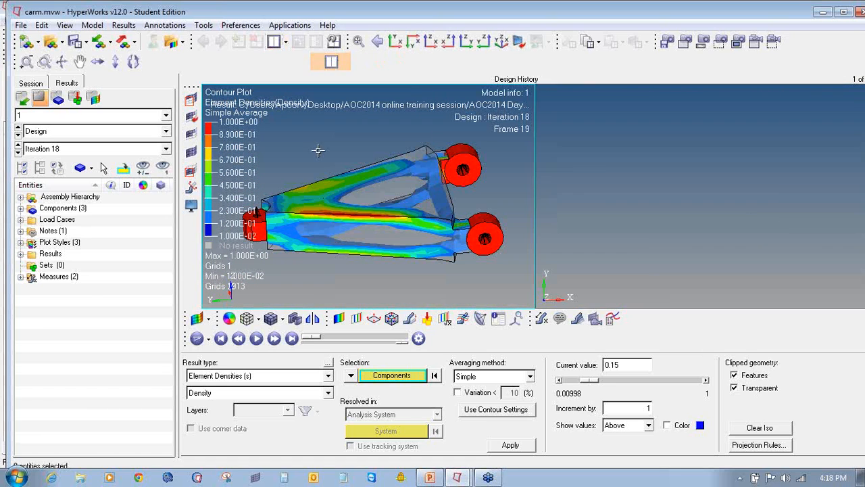
{"action": "left_click", "coordinate": [51, 41]}
{"action": "double_click", "coordinate": [77, 12]}
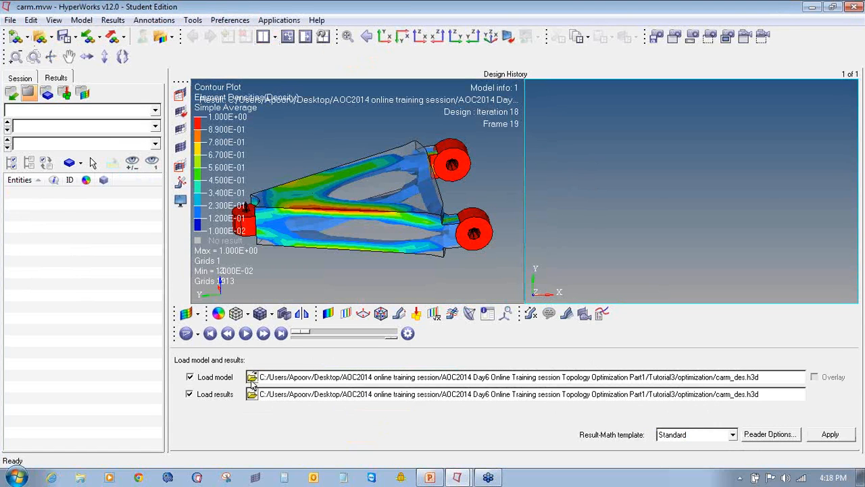
Step: Load carm_s1.h3d from the optimization folder as model and results in the empty window
{"action": "left_click", "coordinate": [250, 377]}
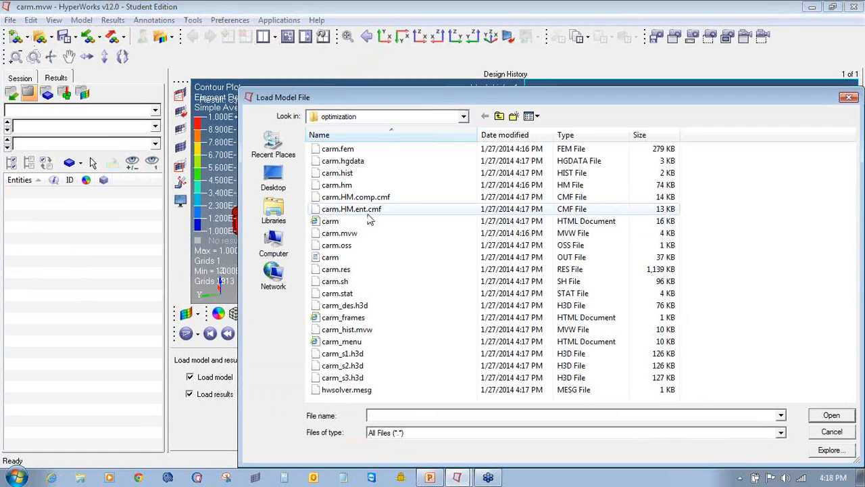
{"action": "left_click", "coordinate": [499, 117]}
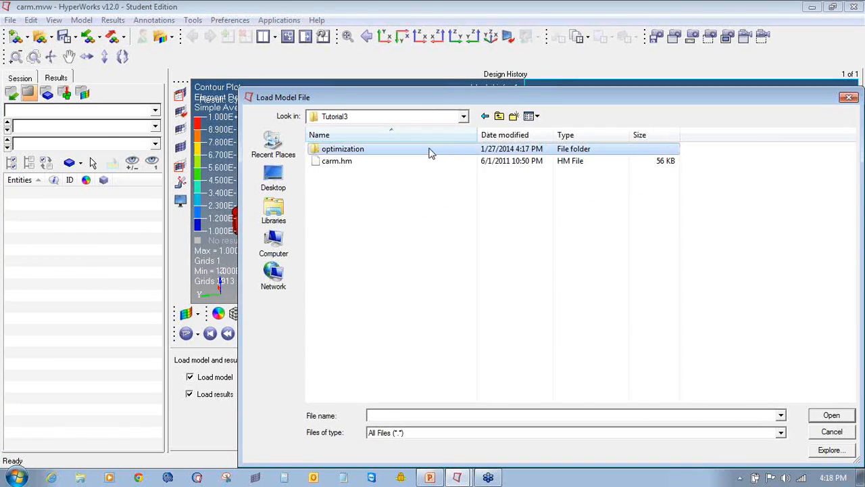
{"action": "double_click", "coordinate": [432, 149]}
{"action": "left_click", "coordinate": [582, 136]}
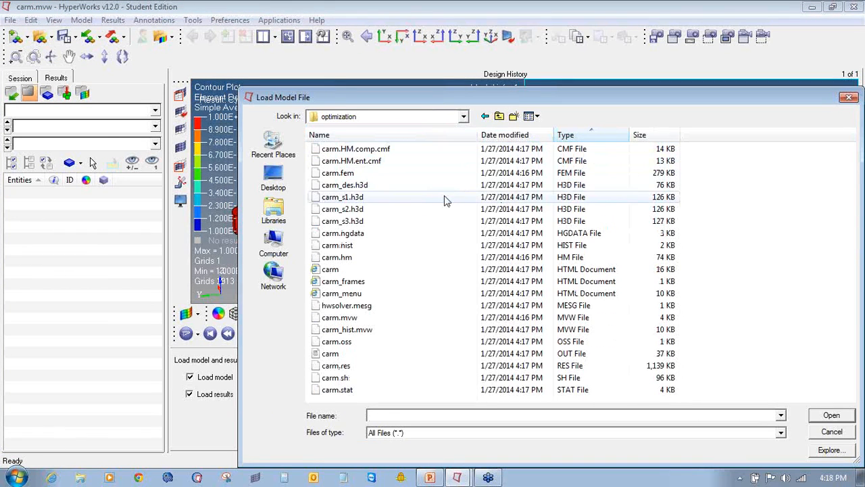
{"action": "double_click", "coordinate": [415, 199]}
{"action": "left_click", "coordinate": [830, 434]}
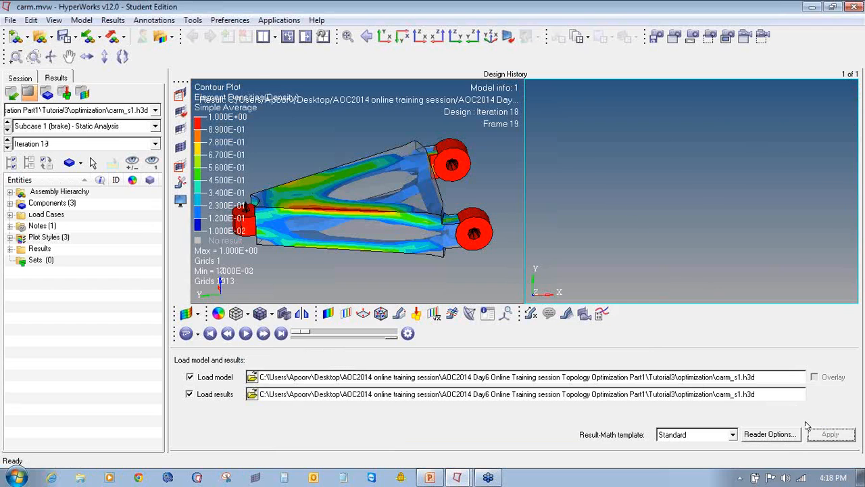
Step: Switch the page to a four-window layout and load carm_s2.h3d as model and results in the window below the density plot
{"action": "left_click", "coordinate": [277, 38]}
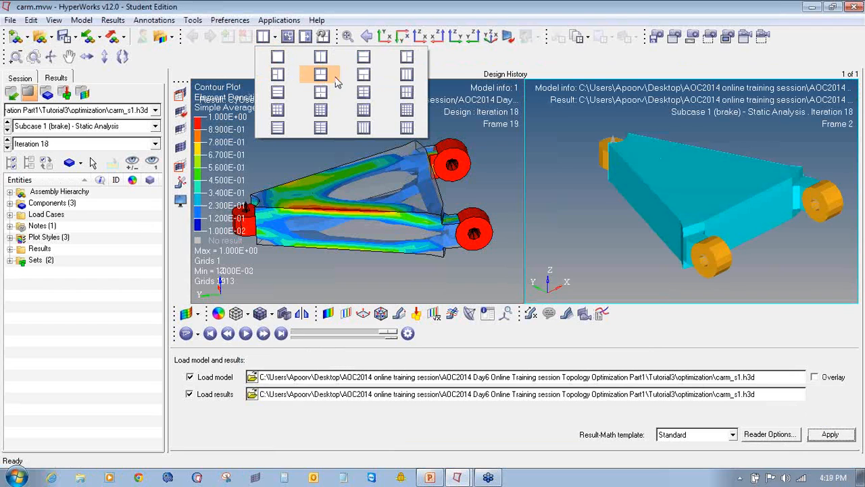
{"action": "left_click", "coordinate": [320, 93]}
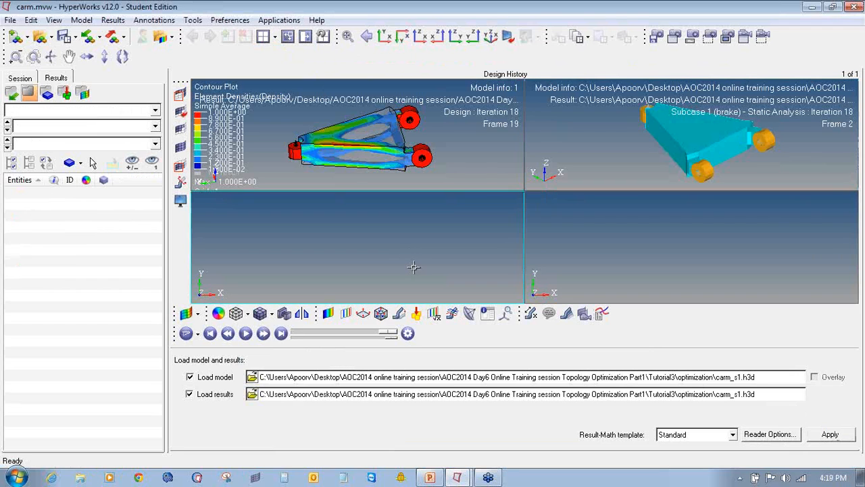
{"action": "left_click", "coordinate": [252, 378]}
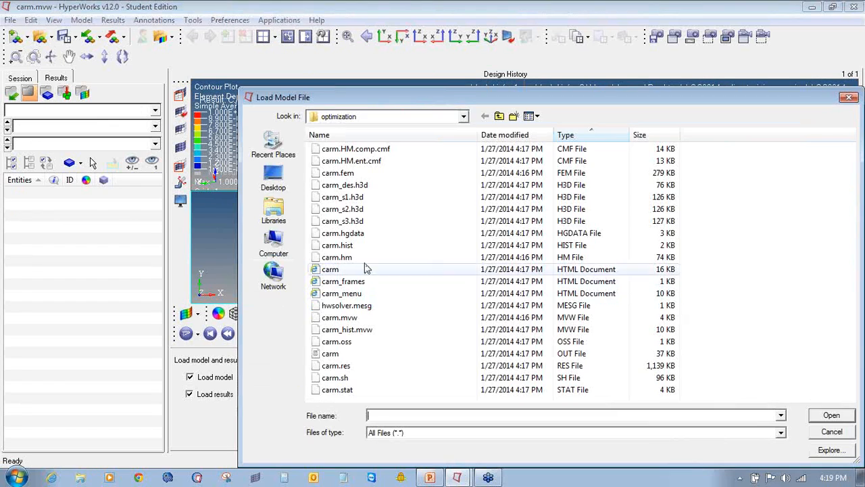
{"action": "double_click", "coordinate": [364, 217]}
{"action": "left_click", "coordinate": [829, 435]}
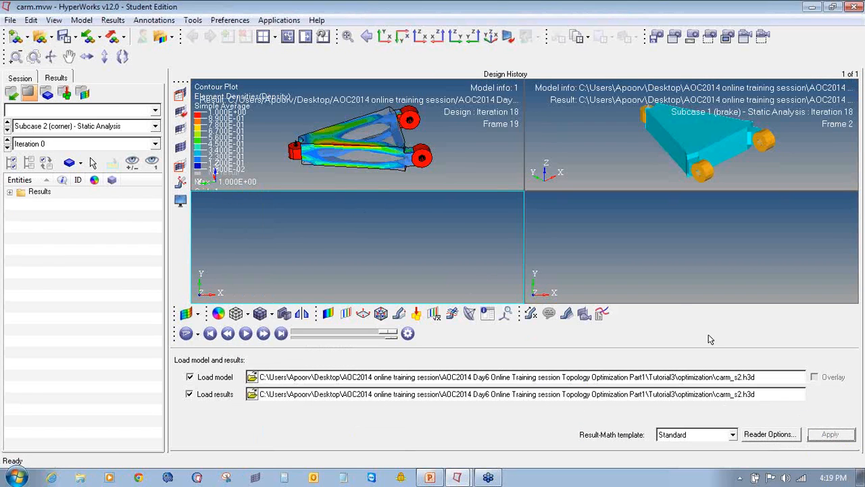
Step: Load carm_s3.h3d as model and results in the remaining empty window
{"action": "left_click", "coordinate": [251, 395]}
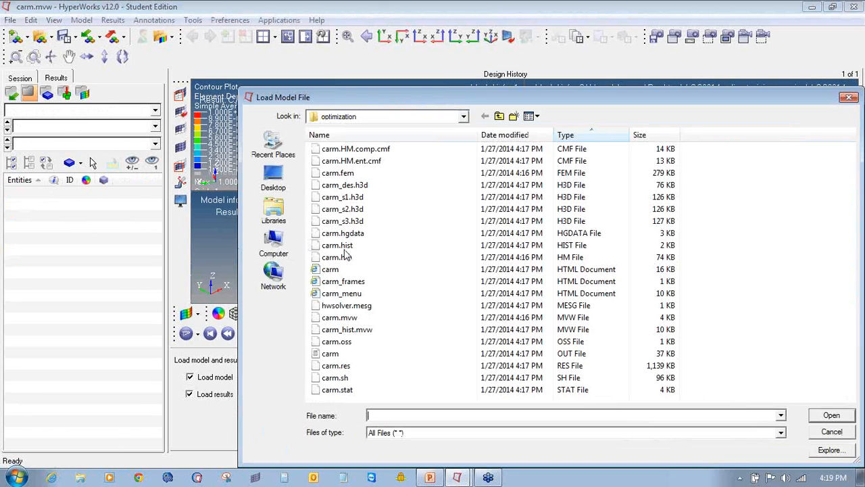
{"action": "double_click", "coordinate": [365, 224]}
{"action": "left_click", "coordinate": [830, 435]}
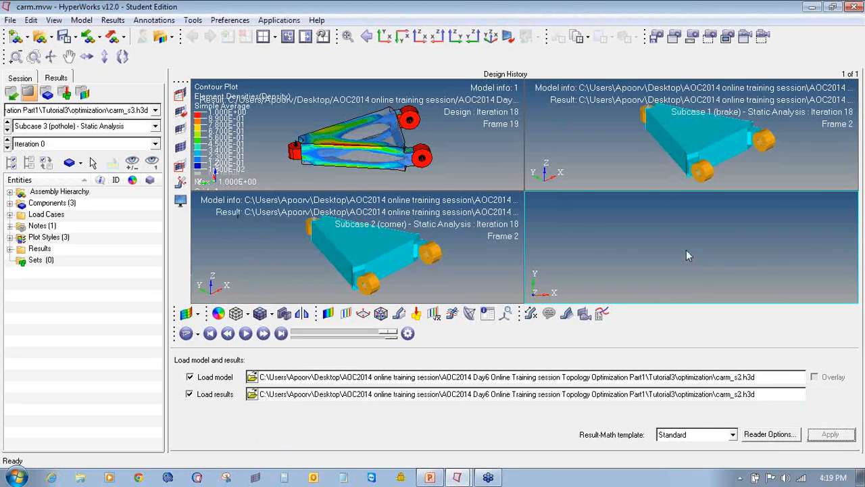
Step: Contour the displacement magnitude of the brake subcase and label only its static maximum value
{"action": "left_click", "coordinate": [636, 129]}
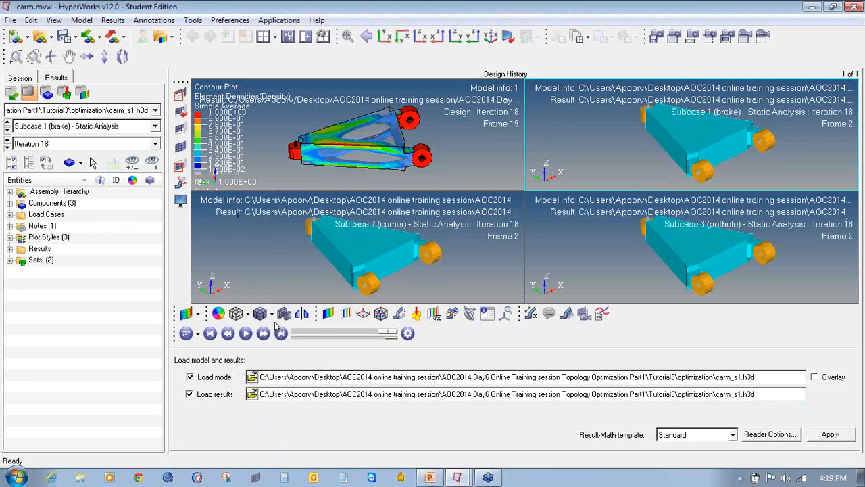
{"action": "left_click", "coordinate": [327, 313]}
{"action": "left_click", "coordinate": [608, 440]}
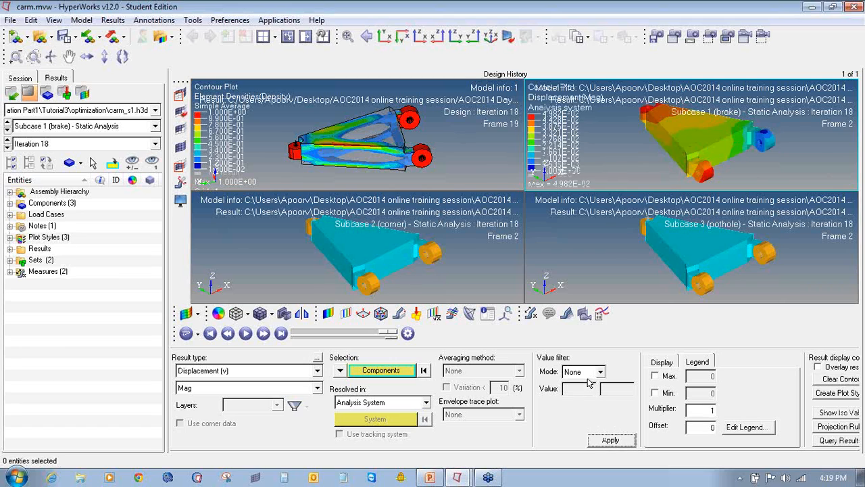
{"action": "left_click", "coordinate": [566, 313]}
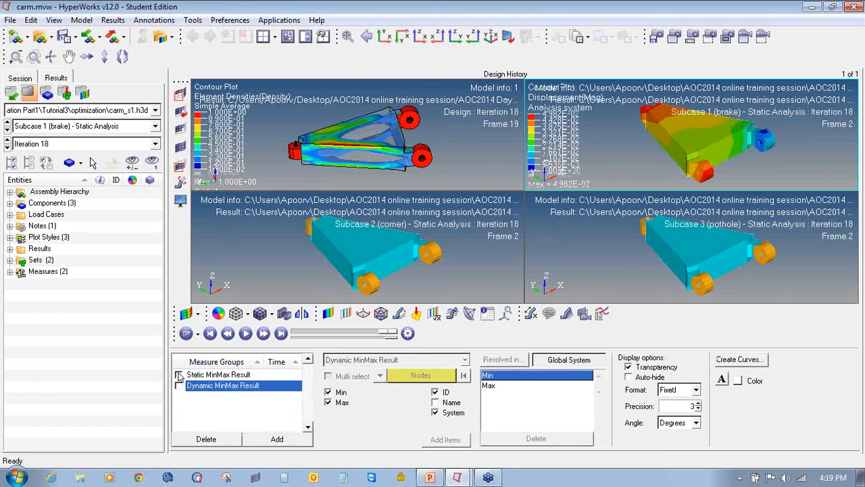
{"action": "left_click", "coordinate": [328, 392]}
Step: Contour the displacement magnitude of the corner subcase and label only its static maximum value
{"action": "left_click", "coordinate": [475, 267]}
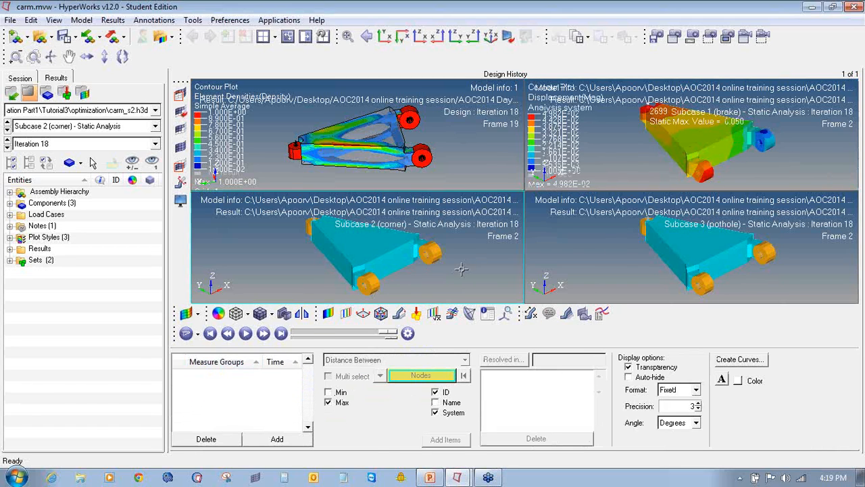
{"action": "left_click", "coordinate": [327, 314]}
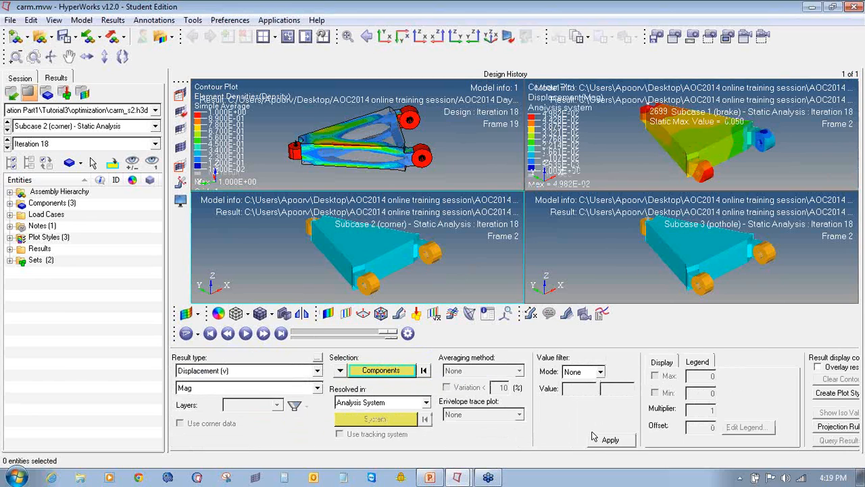
{"action": "left_click", "coordinate": [594, 438]}
{"action": "left_click", "coordinate": [566, 313]}
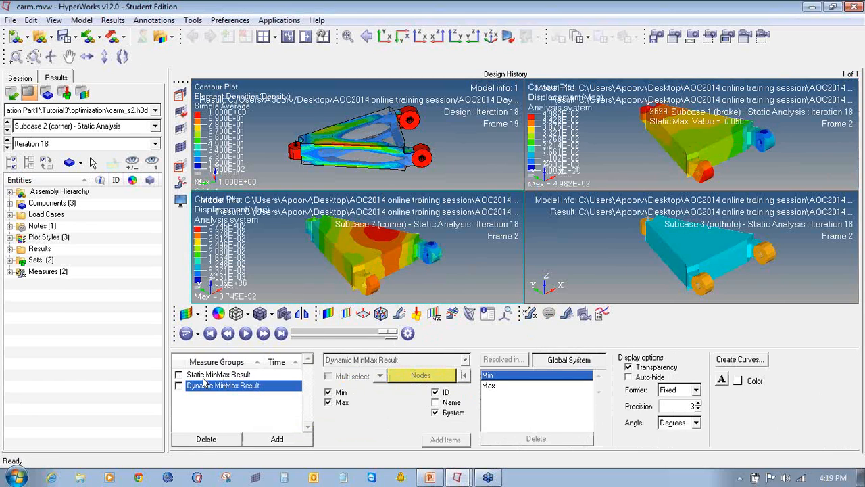
{"action": "left_click", "coordinate": [205, 375]}
{"action": "left_click", "coordinate": [328, 393]}
{"action": "left_click", "coordinate": [179, 375]}
Step: Contour the displacement magnitude of the pothole subcase and label only its static maximum value
{"action": "left_click", "coordinate": [622, 265]}
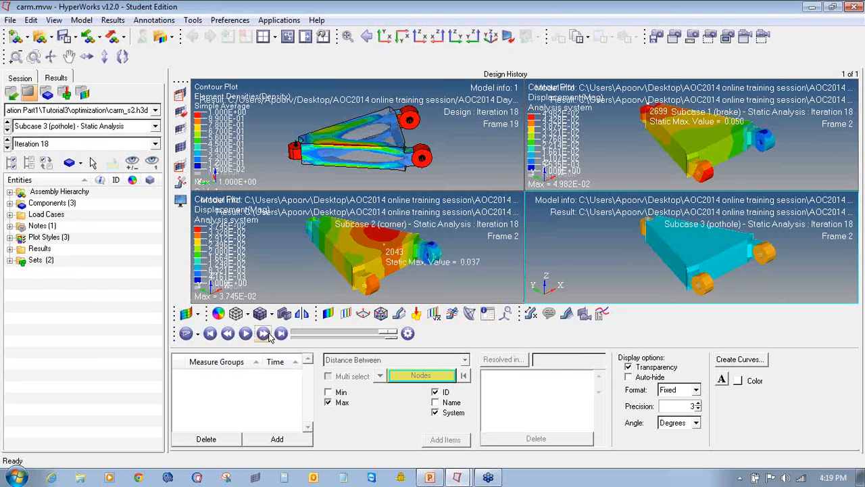
{"action": "left_click", "coordinate": [327, 314]}
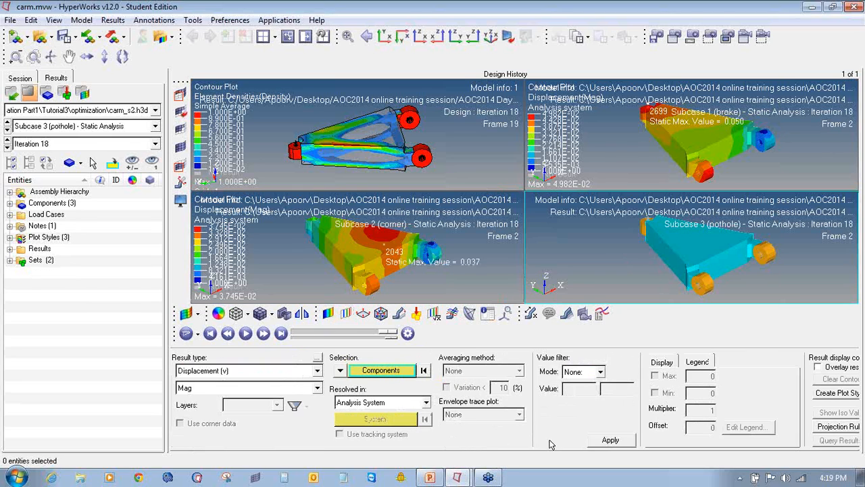
{"action": "left_click", "coordinate": [610, 440]}
{"action": "left_click", "coordinate": [531, 315]}
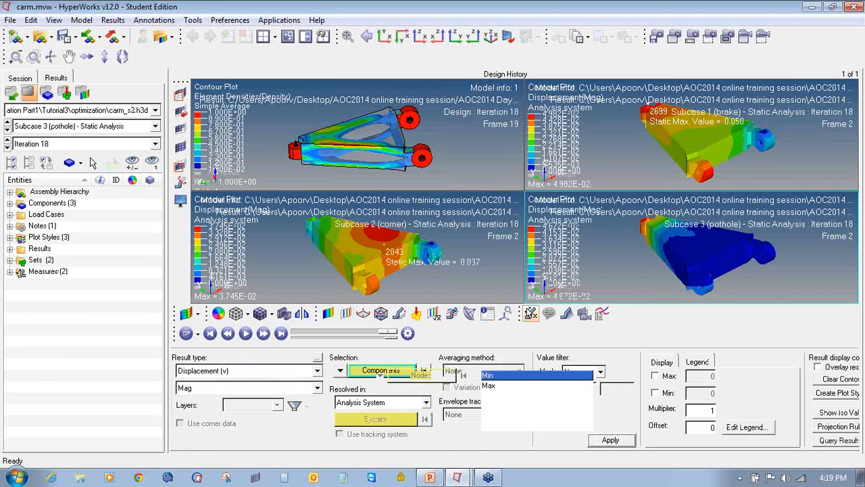
{"action": "left_click", "coordinate": [179, 375]}
{"action": "left_click", "coordinate": [329, 393]}
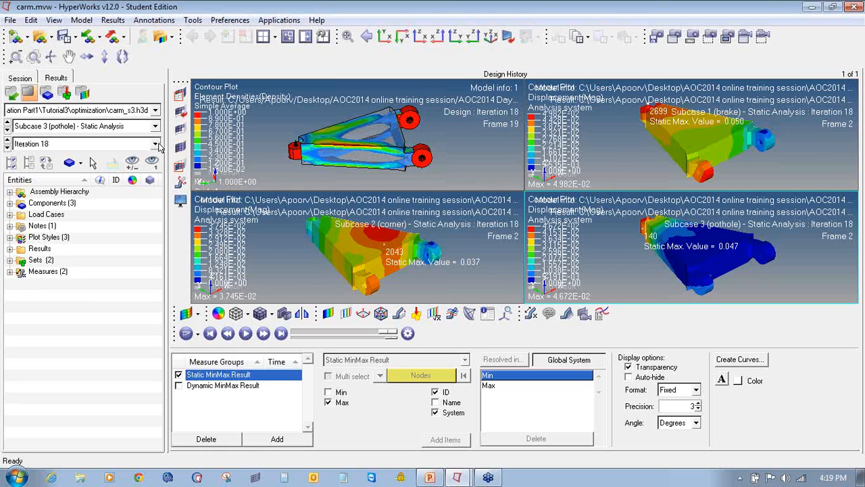
Step: Reorient the brake, pothole and corner displacement plots to see where each maximum displacement lies
{"action": "left_click", "coordinate": [636, 150]}
{"action": "left_click", "coordinate": [480, 242]}
{"action": "left_click", "coordinate": [632, 146]}
{"action": "right_click_drag", "start_coordinate": [642, 146], "coordinate": [638, 161], "text": "ctrl"}
{"action": "scroll", "coordinate": [638, 161], "scroll_direction": "down", "scroll_amount": 3, "text": "ctrl"}
{"action": "left_click_drag", "start_coordinate": [642, 160], "coordinate": [759, 140], "text": "ctrl"}
{"action": "right_click_drag", "start_coordinate": [760, 142], "coordinate": [724, 132], "text": "ctrl"}
{"action": "left_click", "coordinate": [670, 279]}
{"action": "left_click_drag", "start_coordinate": [708, 254], "coordinate": [754, 262], "text": "ctrl"}
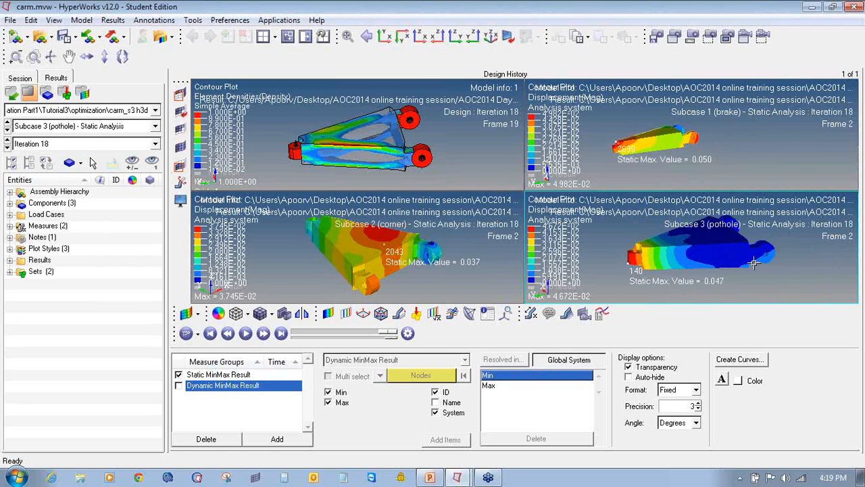
{"action": "left_click", "coordinate": [467, 259]}
{"action": "left_click_drag", "start_coordinate": [467, 260], "coordinate": [527, 265], "text": "ctrl"}
{"action": "scroll", "coordinate": [448, 252], "scroll_direction": "down", "scroll_amount": 3, "text": "ctrl"}
{"action": "right_click_drag", "start_coordinate": [448, 253], "coordinate": [432, 265], "text": "ctrl"}
Step: Compare the maximum displacements of the three subcases and review their Static and Dynamic MinMax Result measure groups
{"action": "left_click", "coordinate": [708, 158]}
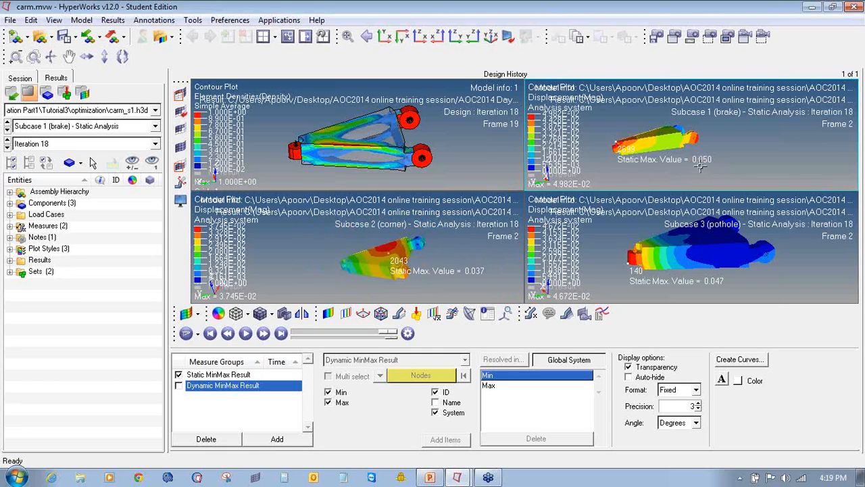
{"action": "left_click", "coordinate": [467, 246]}
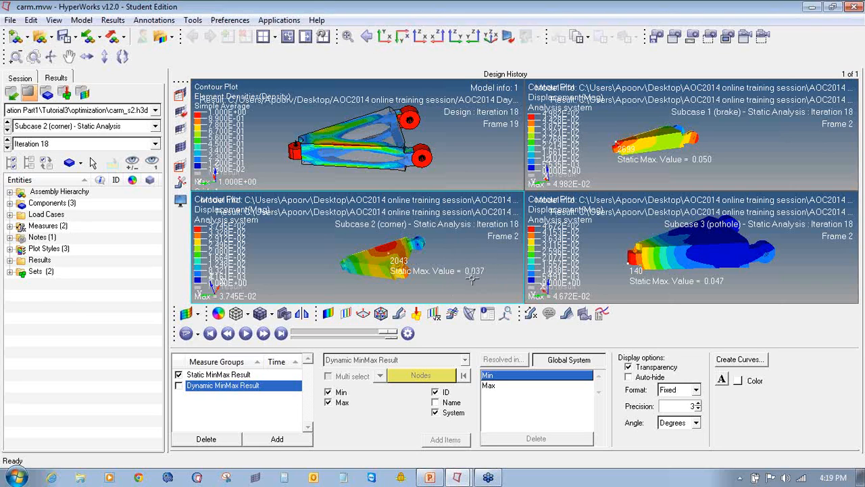
{"action": "left_click", "coordinate": [672, 272]}
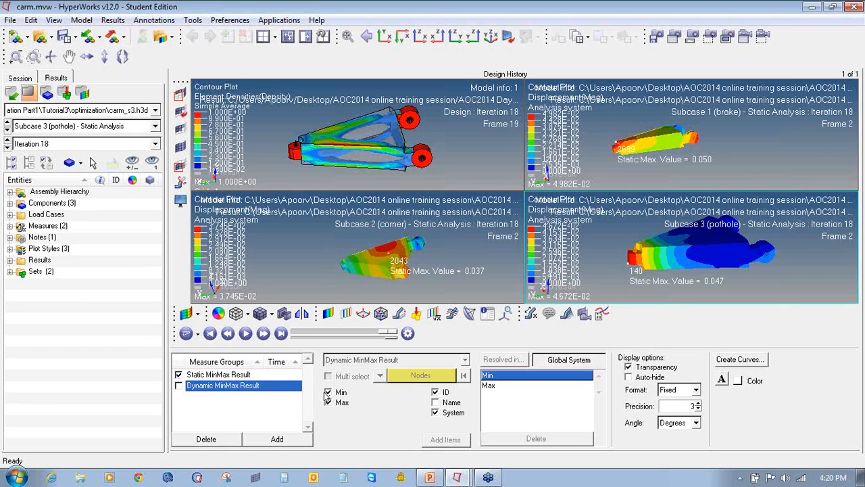
{"action": "left_click", "coordinate": [264, 377]}
{"action": "left_click", "coordinate": [328, 392]}
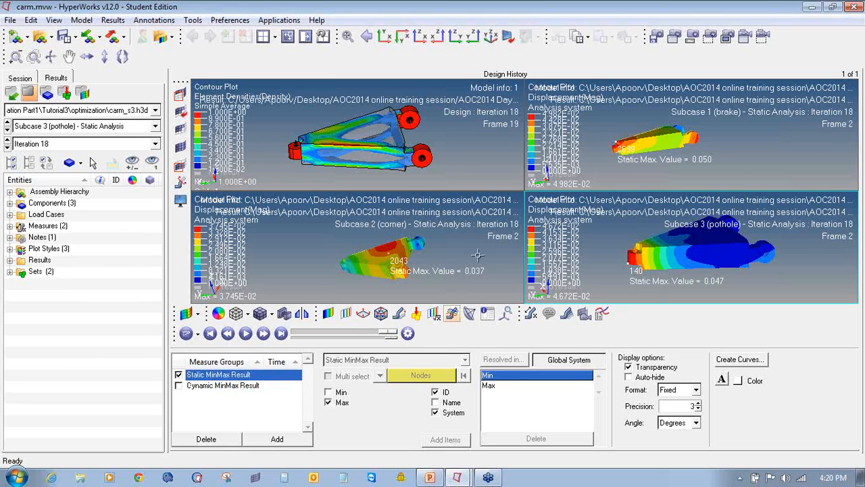
{"action": "left_click", "coordinate": [223, 386]}
{"action": "left_click", "coordinate": [262, 376]}
{"action": "left_click", "coordinate": [602, 183]}
{"action": "left_click", "coordinate": [223, 385]}
{"action": "left_click", "coordinate": [271, 376]}
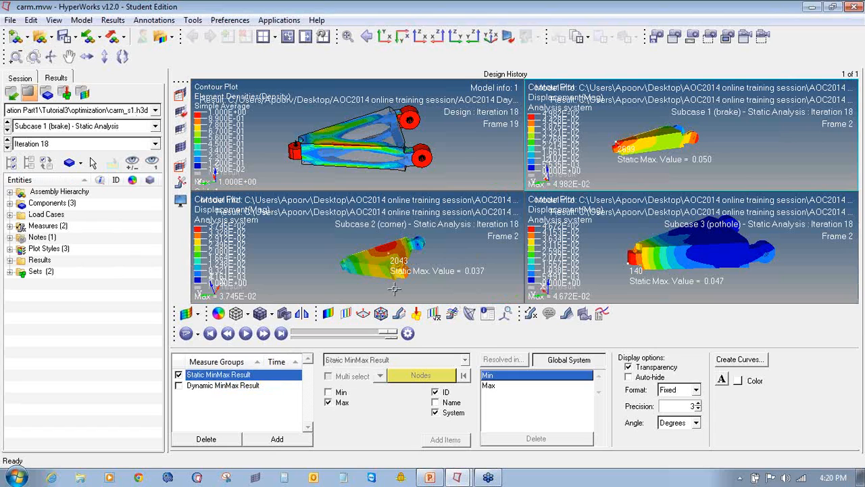
{"action": "left_click", "coordinate": [487, 237]}
{"action": "left_click", "coordinate": [604, 240]}
Step: Examine the element density plot from another angle and check which result types can be contoured for it
{"action": "left_click", "coordinate": [616, 151]}
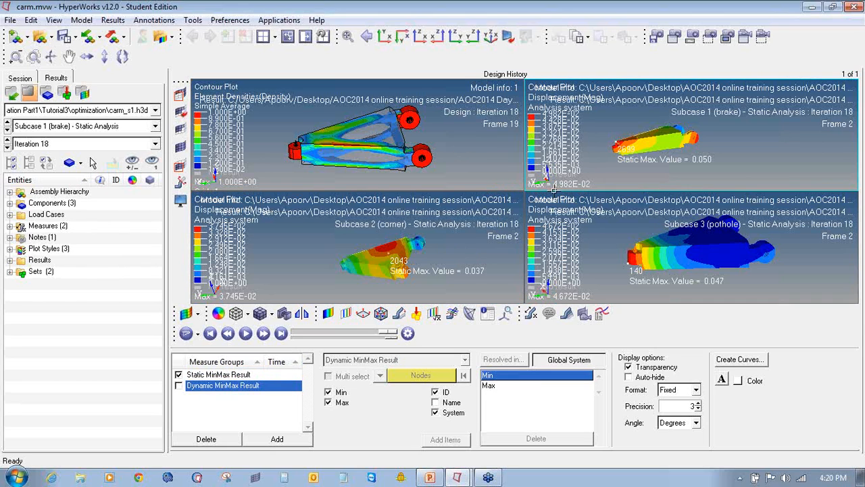
{"action": "left_click", "coordinate": [328, 313]}
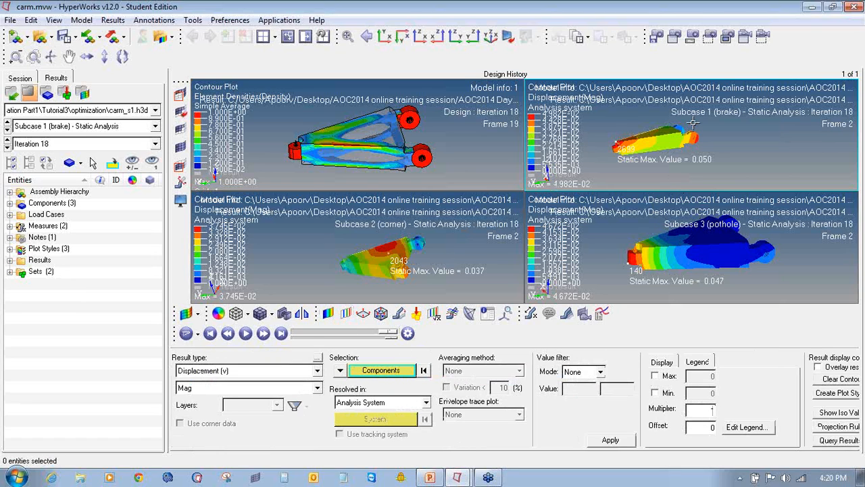
{"action": "left_click", "coordinate": [458, 148]}
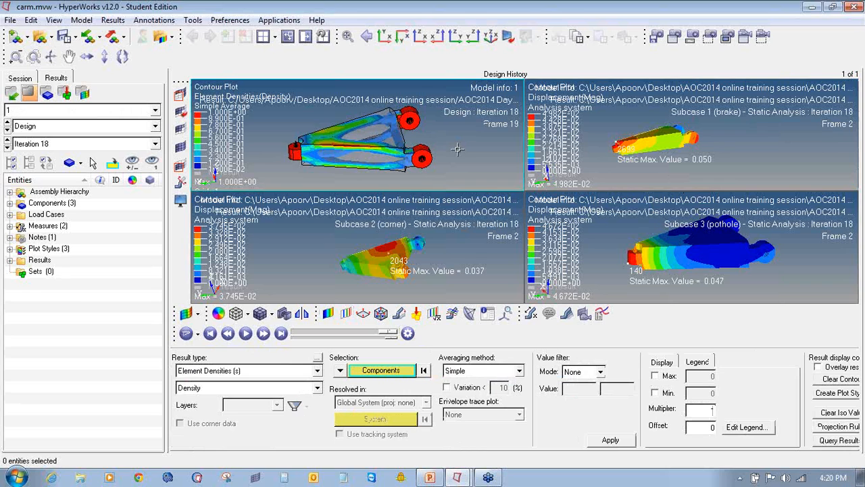
{"action": "scroll", "coordinate": [458, 147], "scroll_direction": "down", "scroll_amount": 2, "text": "ctrl"}
{"action": "left_click_drag", "start_coordinate": [458, 147], "coordinate": [354, 164], "text": "ctrl"}
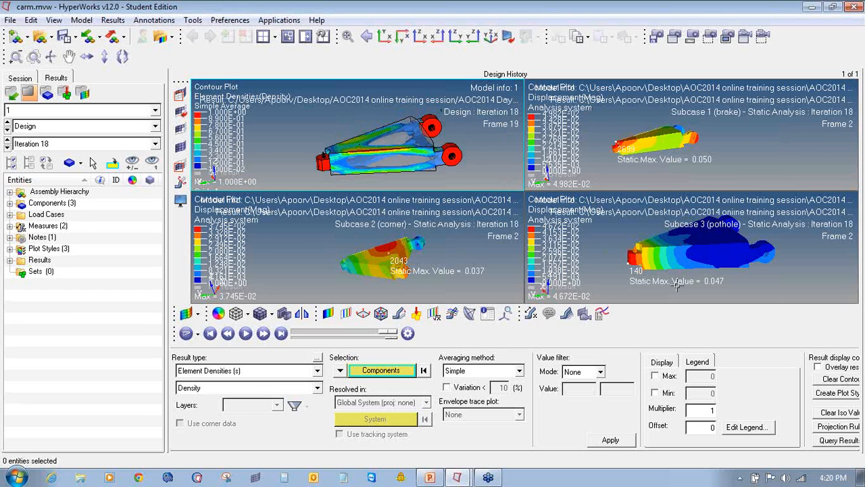
{"action": "left_click", "coordinate": [281, 371]}
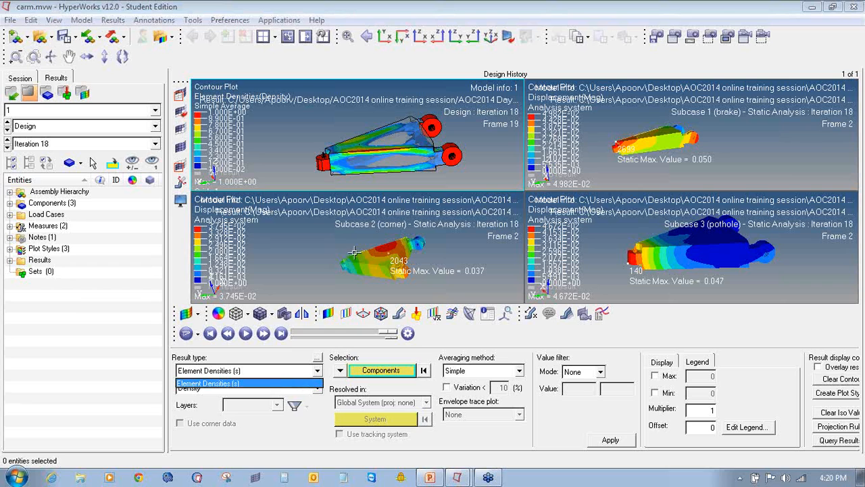
Step: Contour the von Mises element stresses (2D & 3D) of the corner subcase with Simple averaging
{"action": "left_click", "coordinate": [354, 253]}
{"action": "left_click", "coordinate": [267, 371]}
{"action": "left_click", "coordinate": [252, 393]}
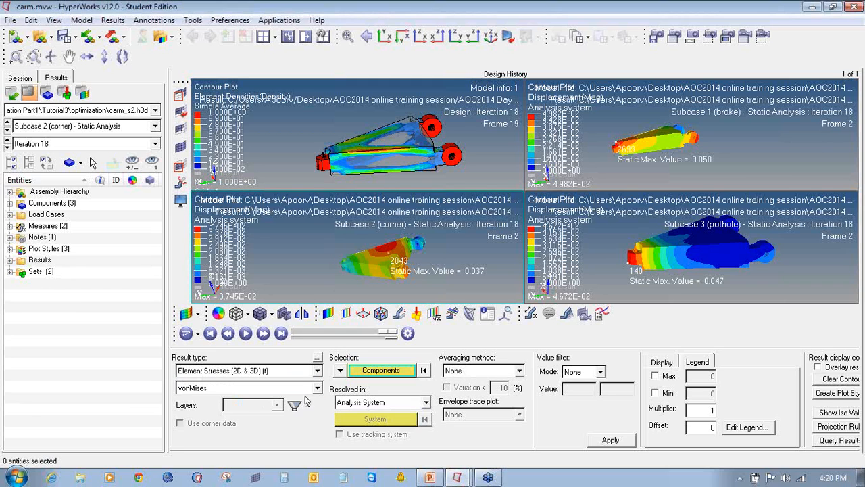
{"action": "left_click", "coordinate": [454, 371]}
{"action": "left_click", "coordinate": [466, 395]}
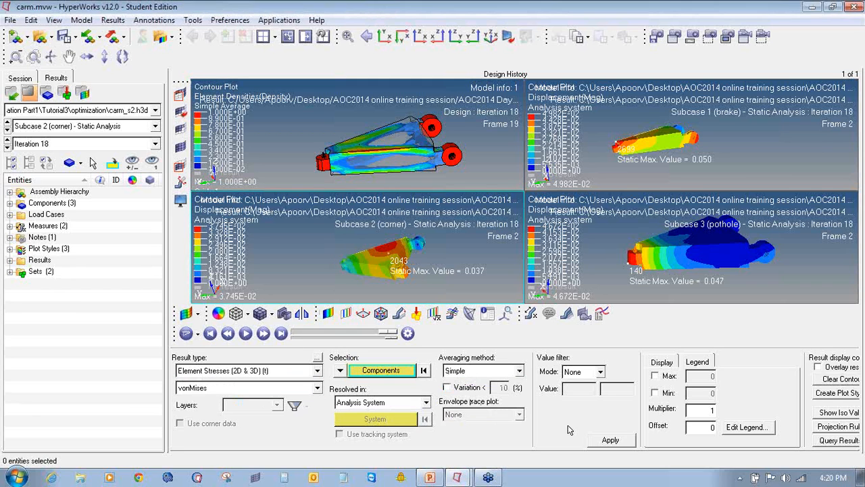
{"action": "left_click", "coordinate": [610, 440]}
Step: Contour the von Mises element stresses (2D & 3D) of the brake subcase without averaging
{"action": "left_click", "coordinate": [666, 158]}
{"action": "left_click", "coordinate": [238, 374]}
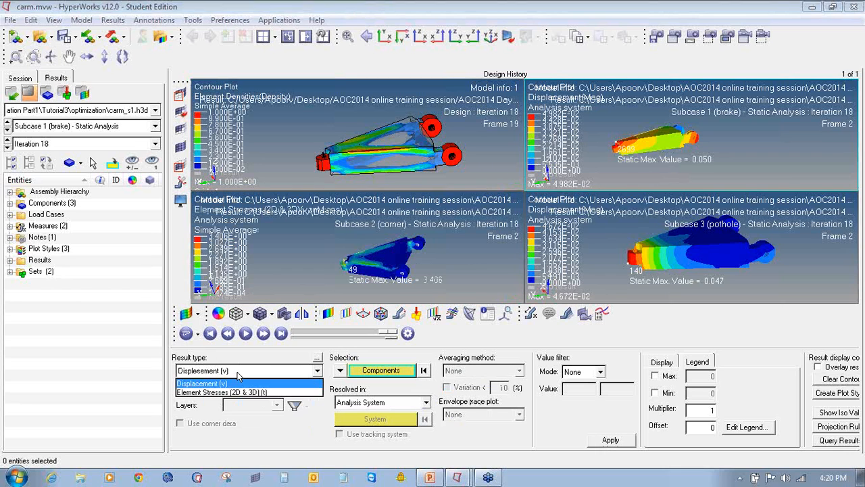
{"action": "left_click", "coordinate": [236, 393]}
{"action": "left_click", "coordinate": [610, 440]}
Step: Contour the von Mises element stresses (2D & 3D) of the pothole subcase with Simple averaging
{"action": "left_click", "coordinate": [625, 269]}
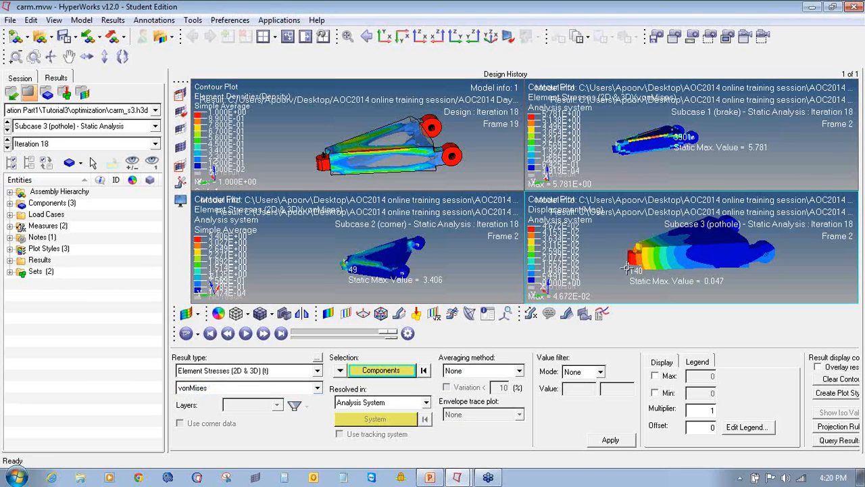
{"action": "left_click", "coordinate": [238, 373]}
{"action": "left_click", "coordinate": [237, 393]}
{"action": "left_click", "coordinate": [467, 371]}
{"action": "left_click", "coordinate": [465, 392]}
{"action": "left_click", "coordinate": [611, 440]}
Step: Apply Simple averaging to the brake subcase's von Mises stress contour and hide its rbe2 component
{"action": "left_click", "coordinate": [627, 186]}
{"action": "left_click", "coordinate": [268, 372]}
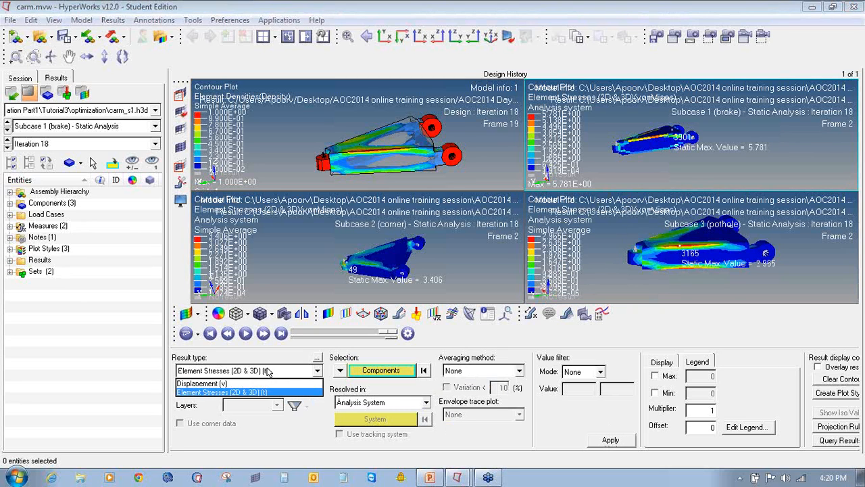
{"action": "left_click", "coordinate": [223, 392]}
{"action": "left_click", "coordinate": [518, 371]}
{"action": "left_click", "coordinate": [465, 392]}
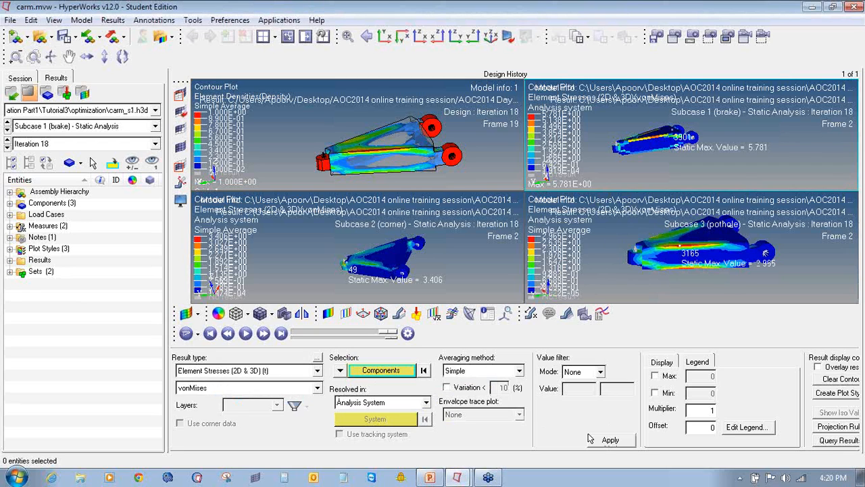
{"action": "left_click", "coordinate": [609, 440]}
{"action": "left_click", "coordinate": [9, 203]}
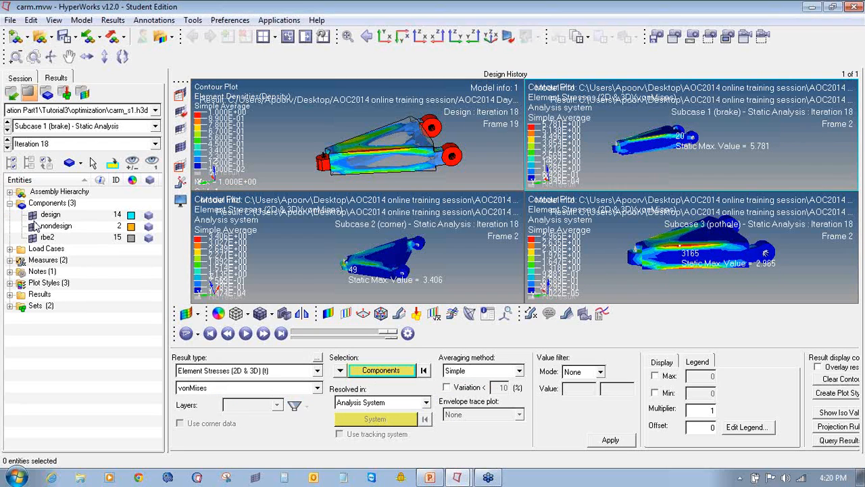
{"action": "left_click", "coordinate": [611, 441]}
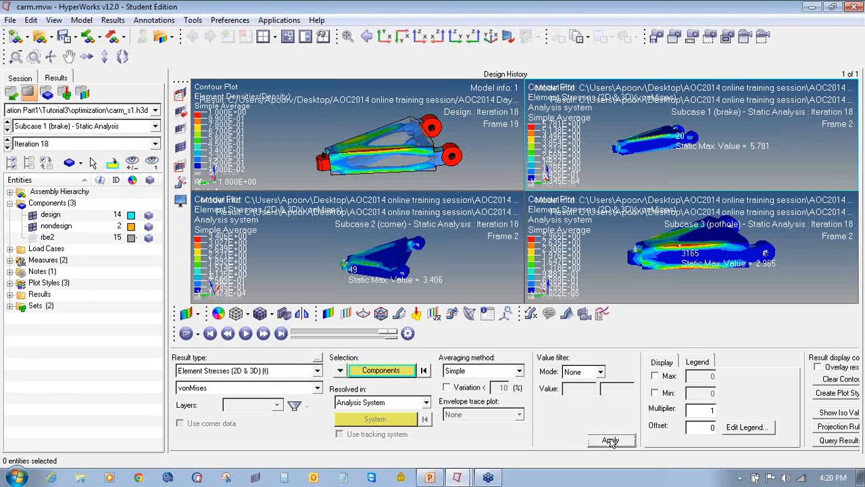
Step: Apply a displacement magnitude iso surface at its minimum value to the brake plot and inspect the maximum stress location up close
{"action": "left_click", "coordinate": [345, 314]}
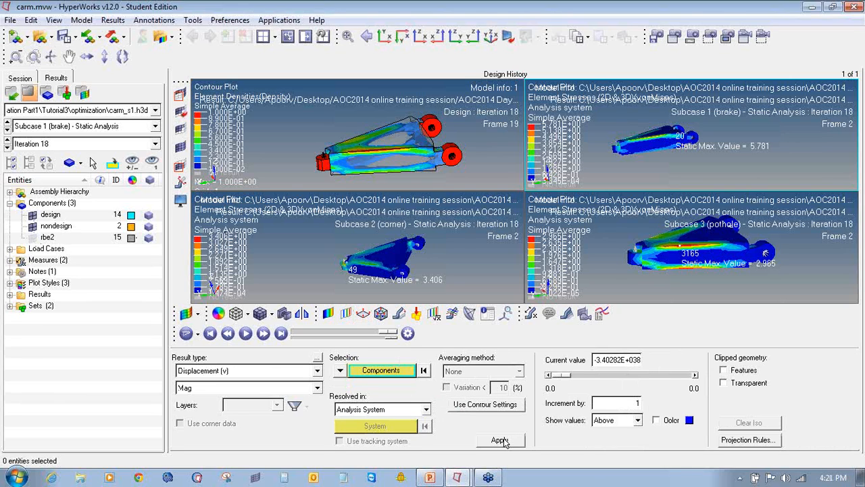
{"action": "left_click", "coordinate": [500, 440]}
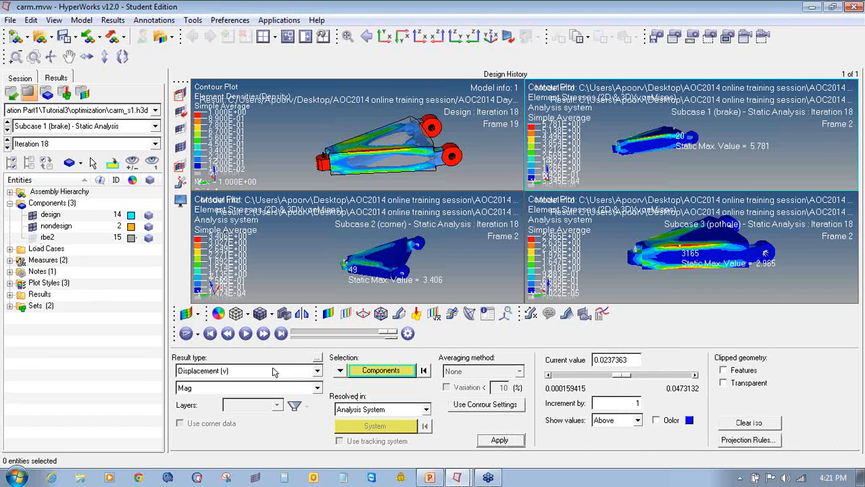
{"action": "left_click_drag", "start_coordinate": [623, 380], "coordinate": [548, 379]}
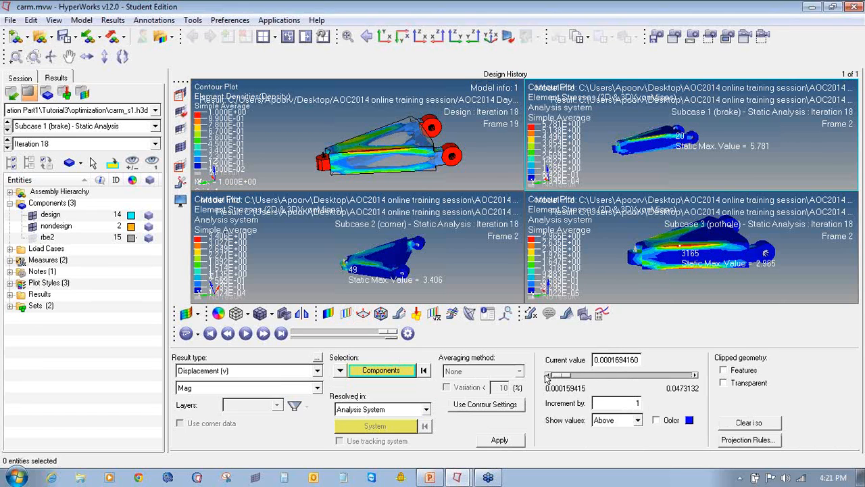
{"action": "left_click_drag", "start_coordinate": [687, 172], "coordinate": [646, 177], "text": "ctrl"}
{"action": "scroll", "coordinate": [645, 177], "scroll_direction": "up", "scroll_amount": 1, "text": "ctrl"}
{"action": "left_click_drag", "start_coordinate": [723, 143], "coordinate": [688, 120], "text": "ctrl"}
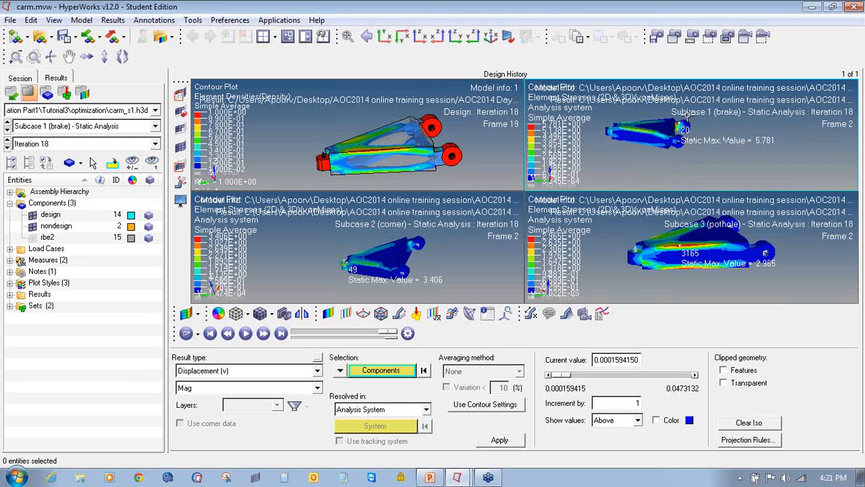
{"action": "scroll", "coordinate": [680, 124], "scroll_direction": "up", "scroll_amount": 5, "text": "ctrl"}
{"action": "scroll", "coordinate": [677, 125], "scroll_direction": "up", "scroll_amount": 2, "text": "ctrl"}
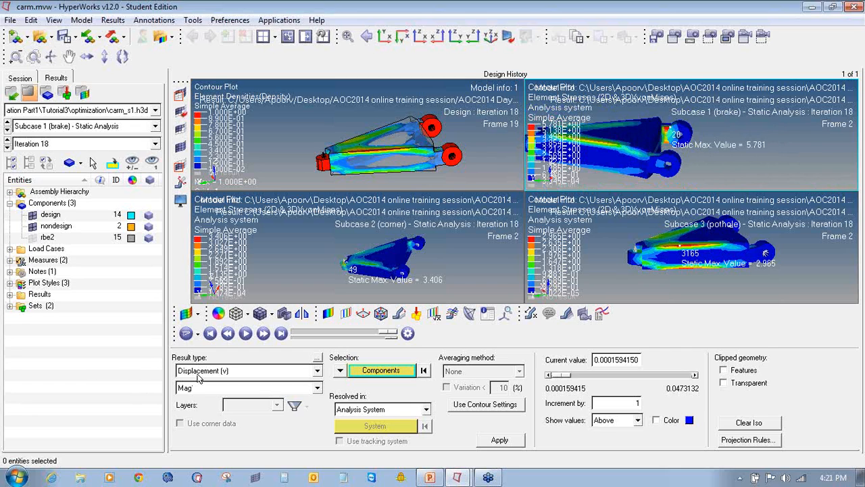
Step: Close the results session without saving it and start a new, empty OptiStruct model
{"action": "left_click", "coordinate": [379, 142]}
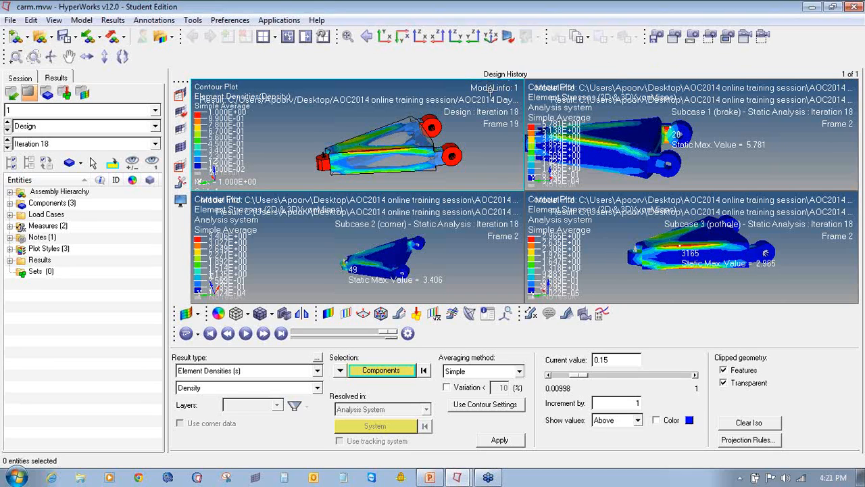
{"action": "left_click", "coordinate": [853, 7]}
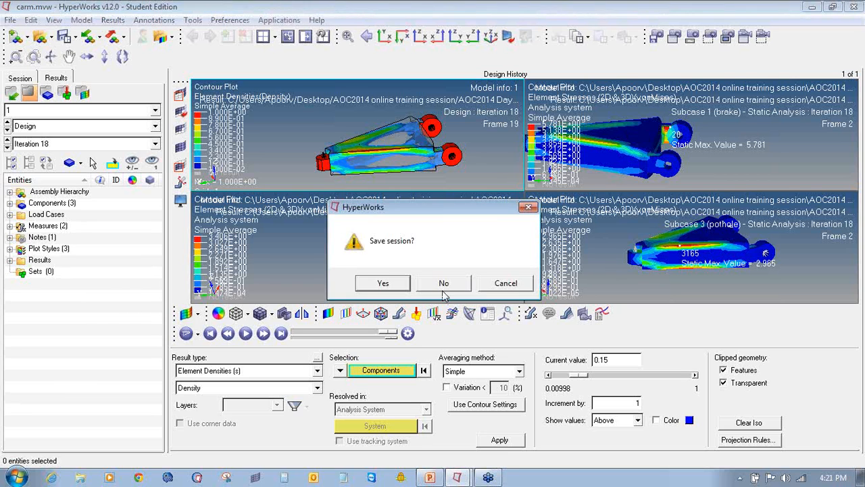
{"action": "left_click", "coordinate": [444, 289]}
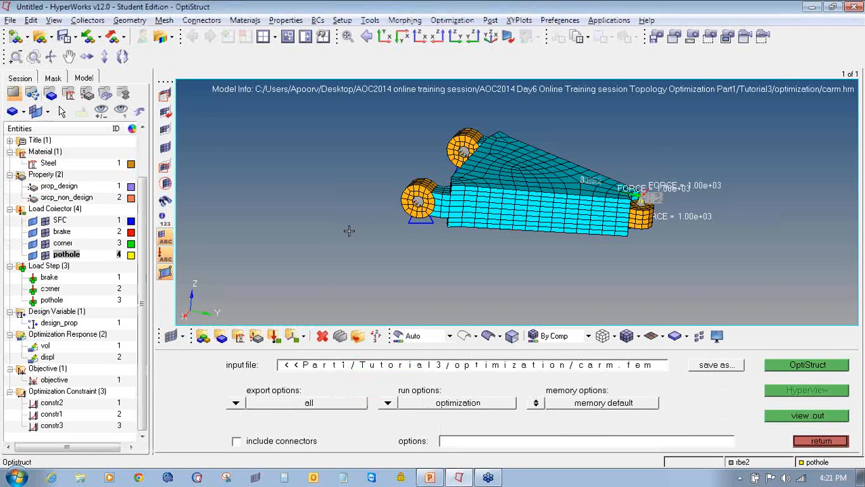
{"action": "left_click", "coordinate": [19, 39]}
Step: Switch to the PowerPoint presentation and show slide 7 as a full-screen slide show
{"action": "left_click", "coordinate": [432, 477]}
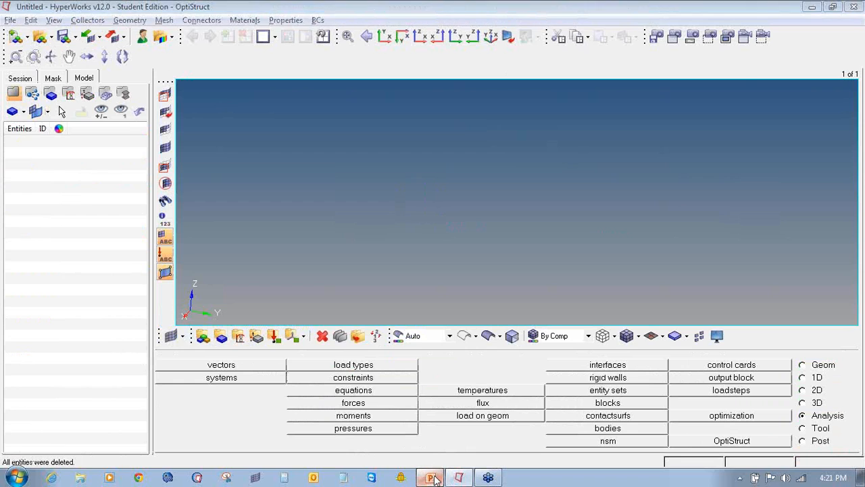
{"action": "left_click", "coordinate": [80, 382]}
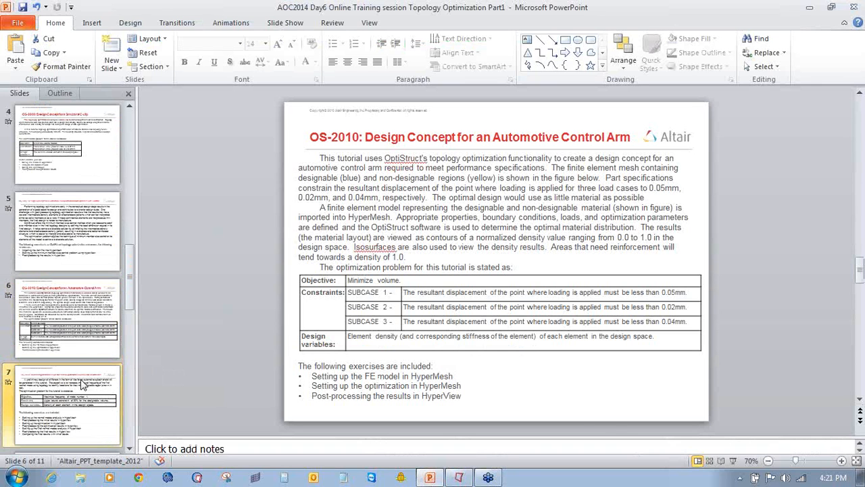
{"action": "left_click", "coordinate": [733, 460]}
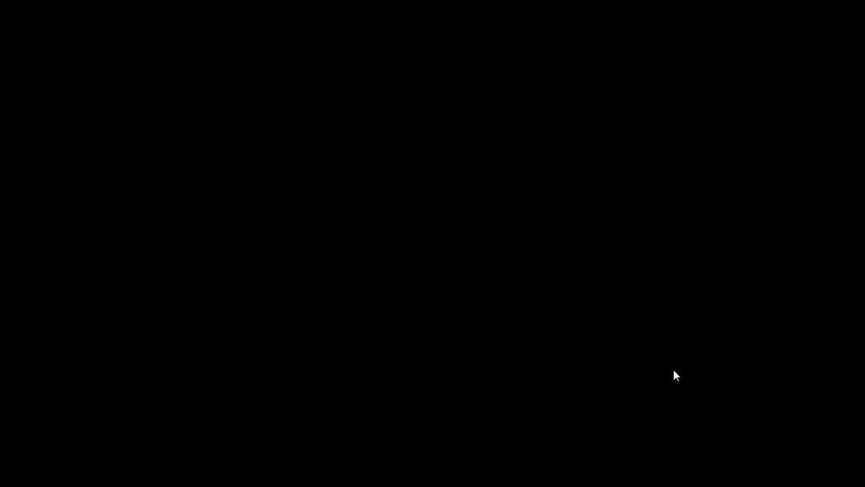
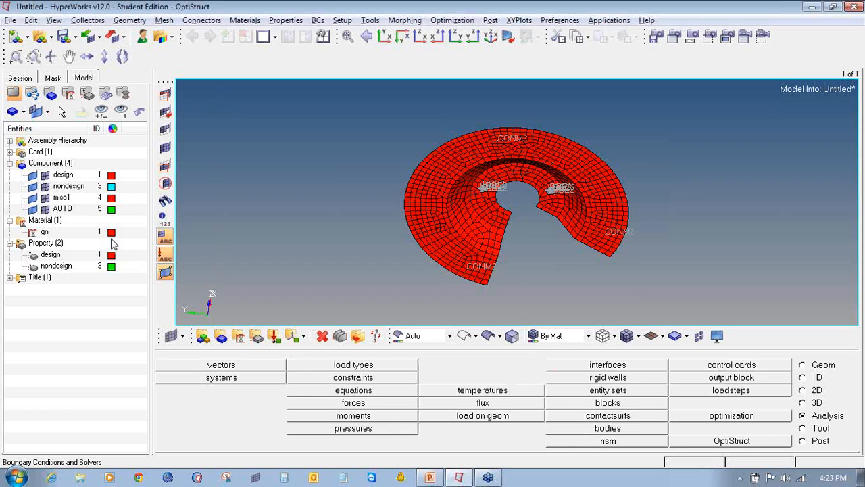
Step: Recolor the gn material brownish pink and the design property blue
{"action": "left_click", "coordinate": [111, 233]}
{"action": "left_click", "coordinate": [100, 247]}
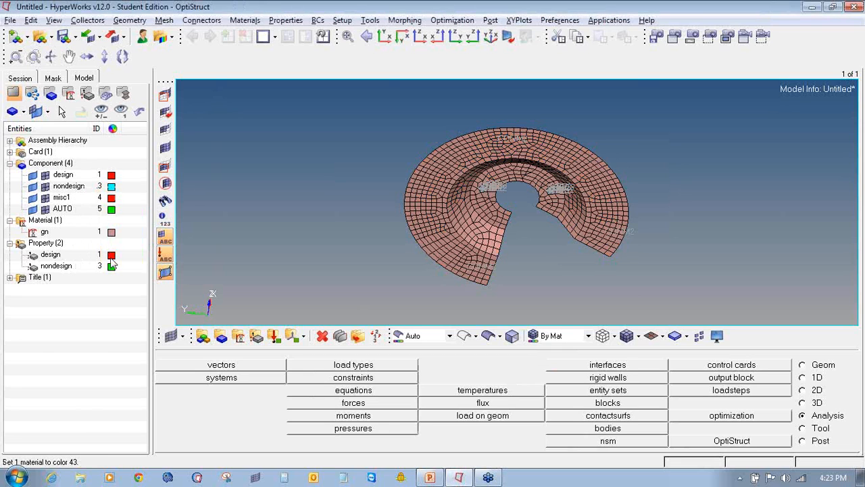
{"action": "left_click", "coordinate": [112, 231]}
{"action": "left_click", "coordinate": [116, 238]}
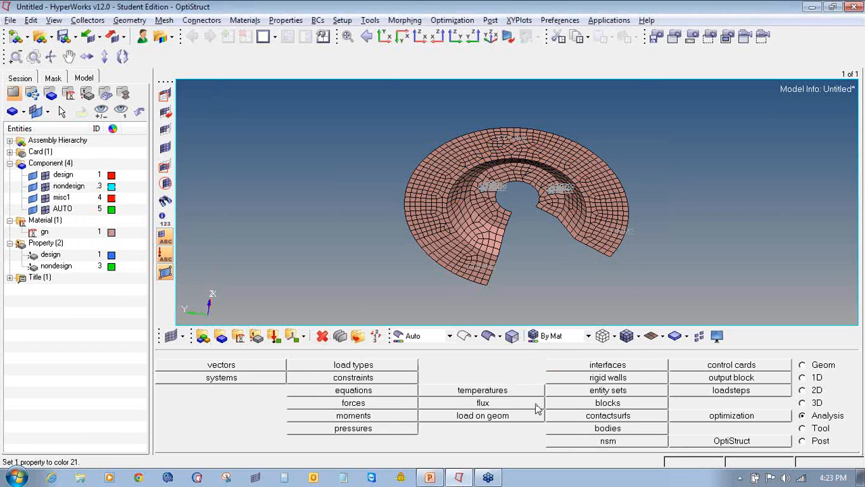
Step: Color the elements by property to check the design and nondesign regions, and switch the coloring to by component
{"action": "left_click", "coordinate": [560, 336]}
{"action": "left_click", "coordinate": [552, 357]}
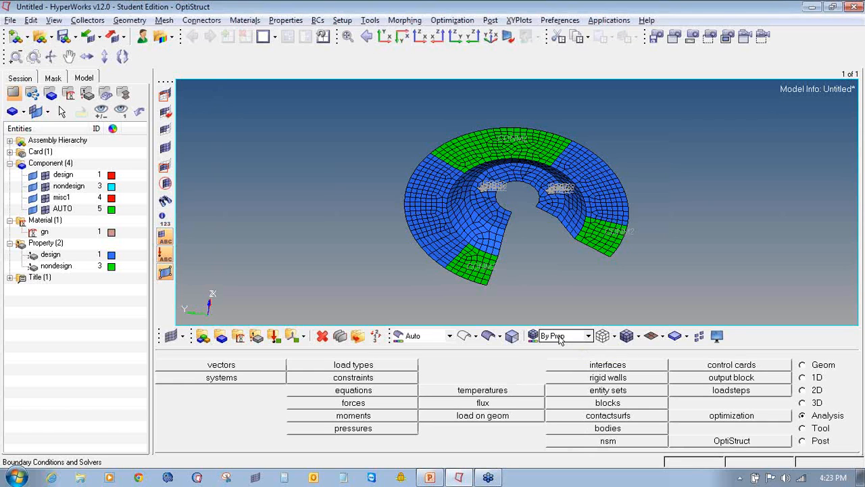
{"action": "left_click", "coordinate": [560, 337]}
{"action": "left_click", "coordinate": [567, 349]}
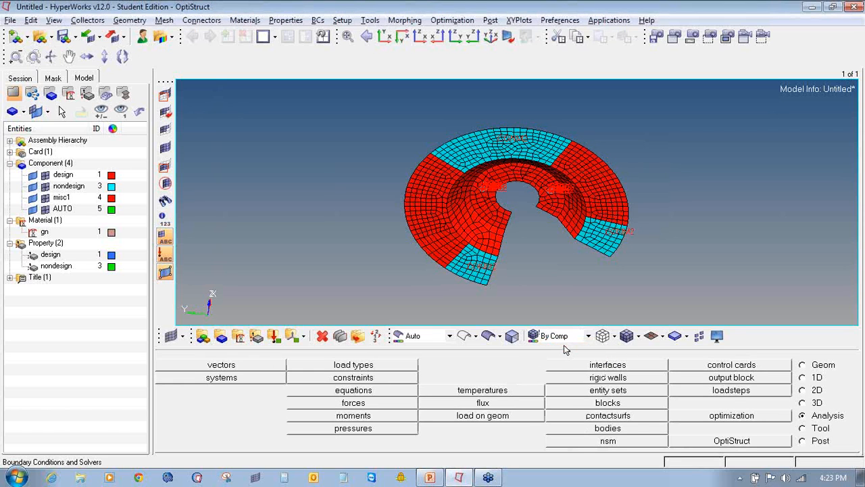
{"action": "mouse_move", "coordinate": [589, 233]}
{"action": "left_mouse_down", "text": "ctrl"}
{"action": "mouse_move", "coordinate": [566, 252]}
{"action": "mouse_move", "coordinate": [510, 241]}
{"action": "mouse_move", "coordinate": [533, 239]}
{"action": "left_mouse_up", "text": "ctrl"}
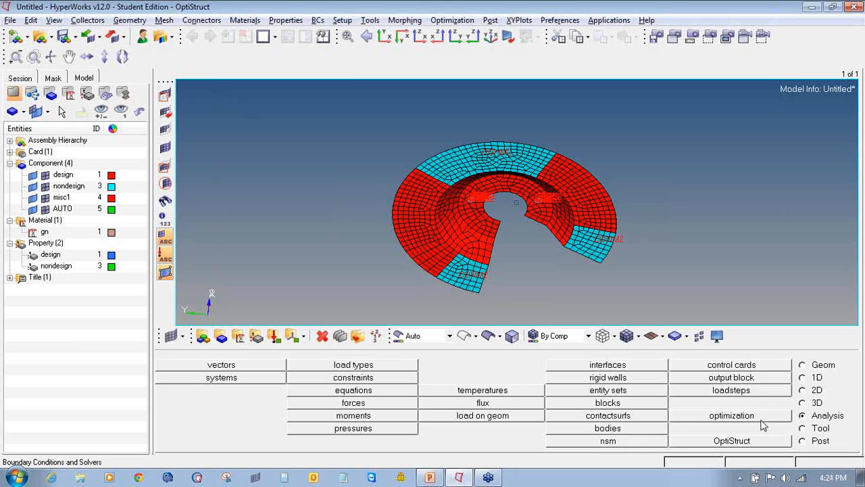
Step: Create a load collector named EIGRL with the EIGRL card image and open its card for editing
{"action": "left_click", "coordinate": [273, 335]}
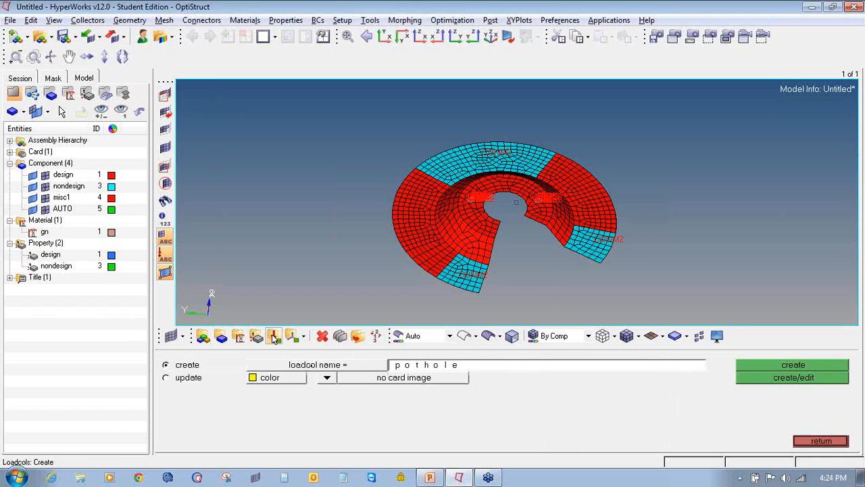
{"action": "double_click", "coordinate": [420, 366]}
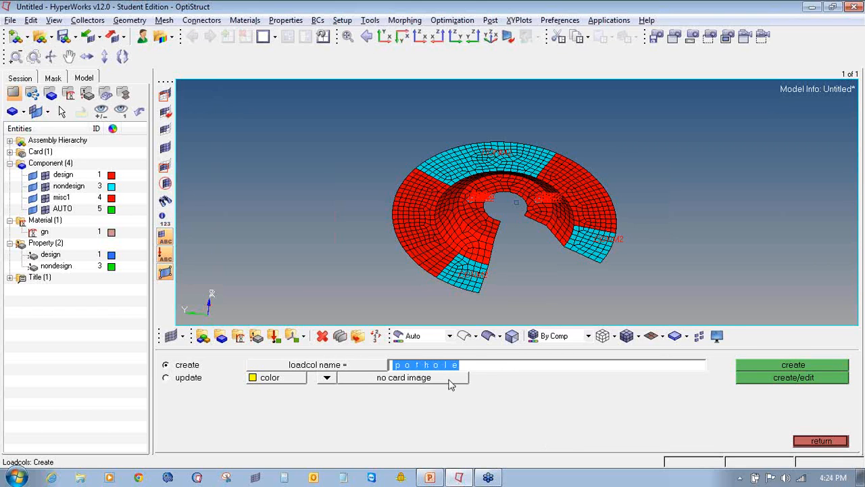
{"action": "type", "text": "EIGRL"}
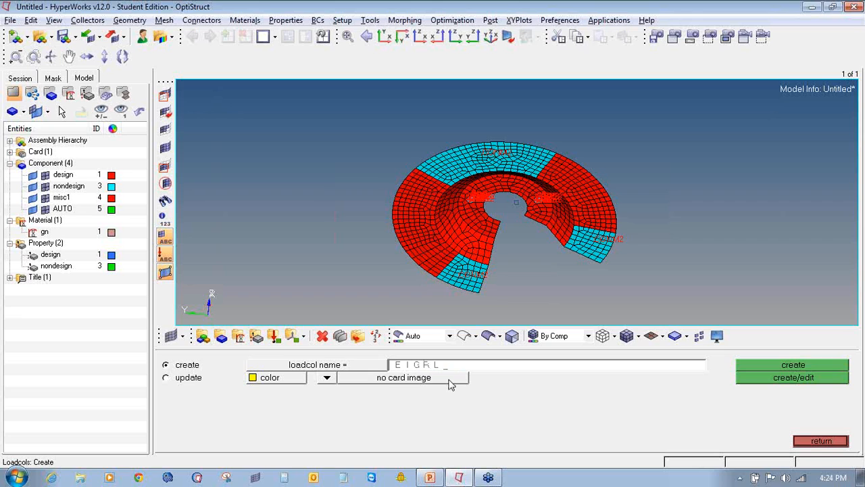
{"action": "left_click", "coordinate": [326, 379]}
{"action": "left_click", "coordinate": [323, 378]}
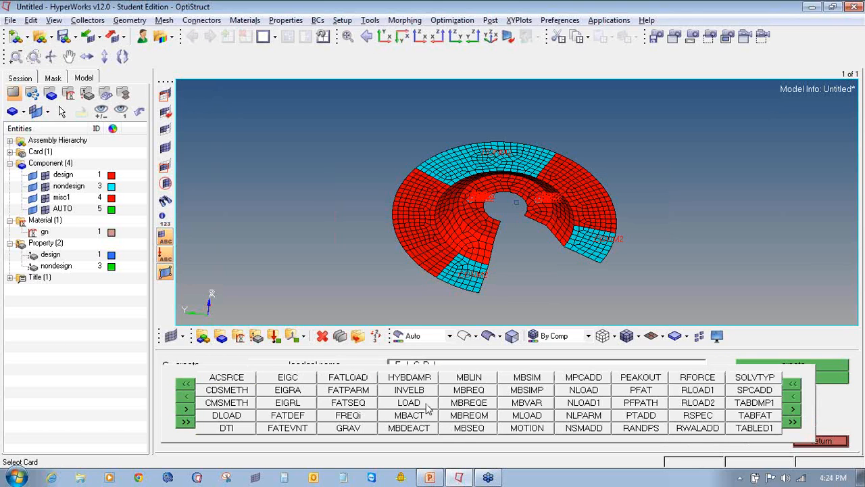
{"action": "left_click", "coordinate": [301, 404]}
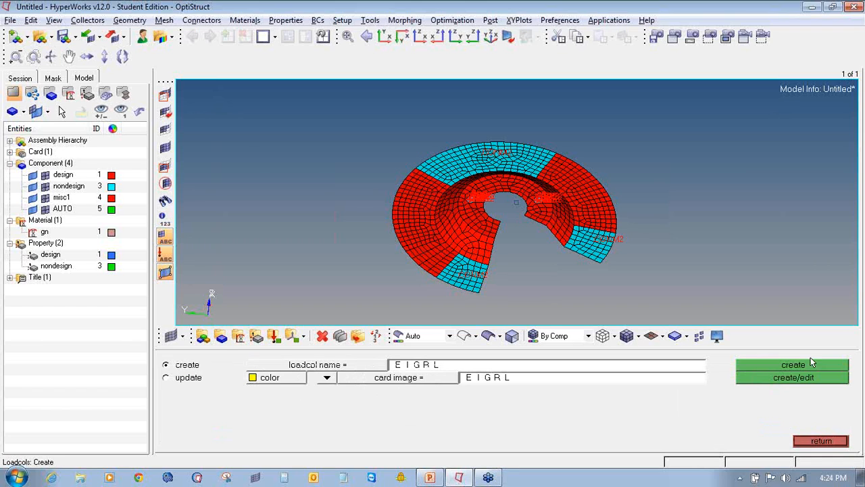
{"action": "left_click", "coordinate": [794, 377]}
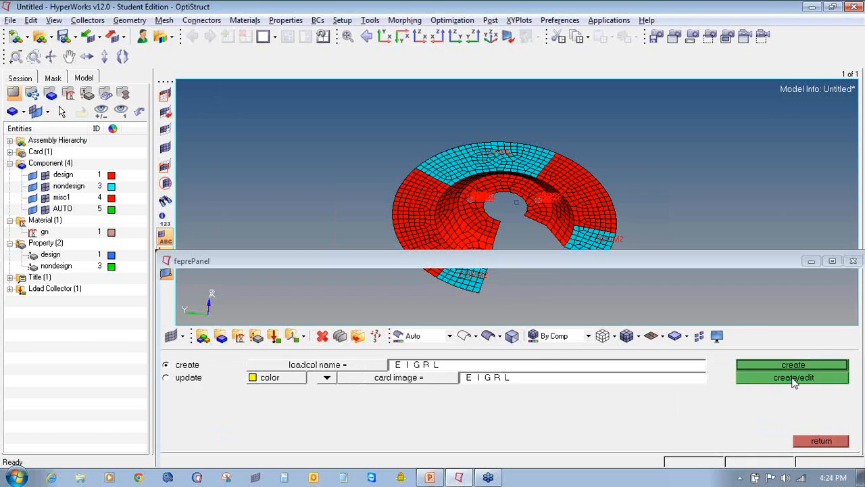
Step: In the EIGRL card, enable and set V1 to 1, V2 to 3000 and ND to 2
{"action": "left_click", "coordinate": [338, 283]}
{"action": "left_click", "coordinate": [406, 282]}
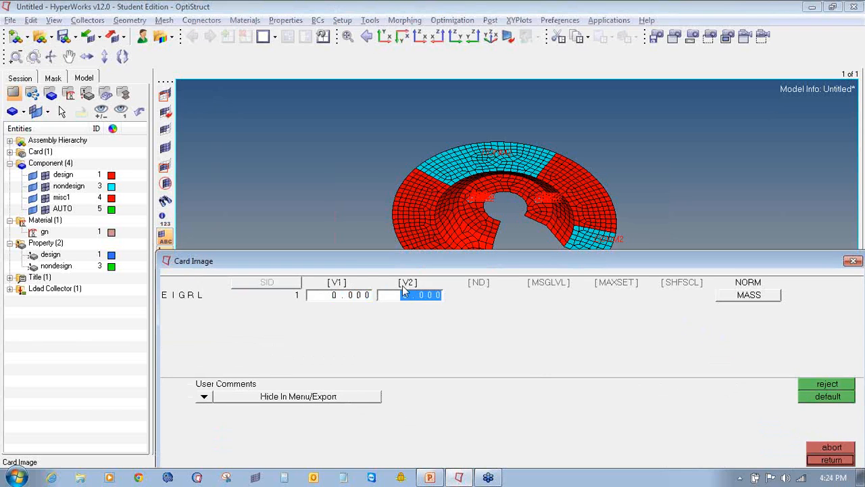
{"action": "left_click", "coordinate": [479, 284]}
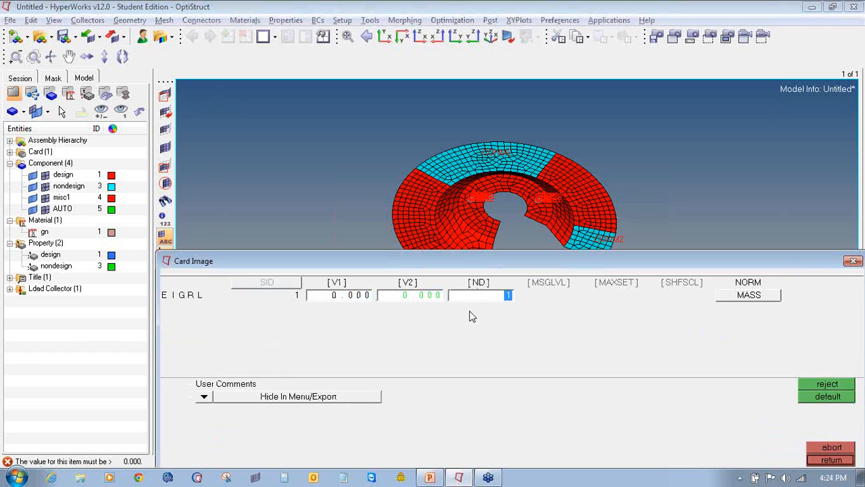
{"action": "left_click", "coordinate": [355, 295]}
{"action": "type", "text": "1"}
{"action": "left_click", "coordinate": [419, 296]}
{"action": "type", "text": "3000"}
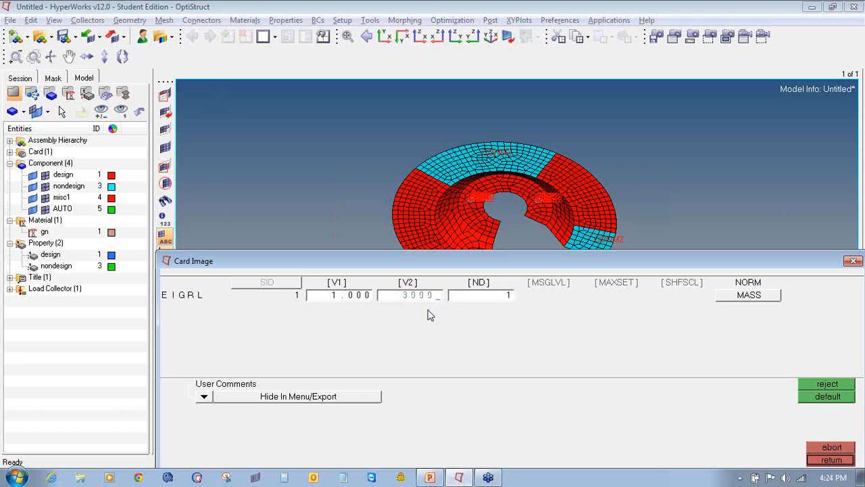
{"action": "left_click", "coordinate": [486, 296]}
{"action": "type", "text": "2"}
{"action": "left_click", "coordinate": [827, 461]}
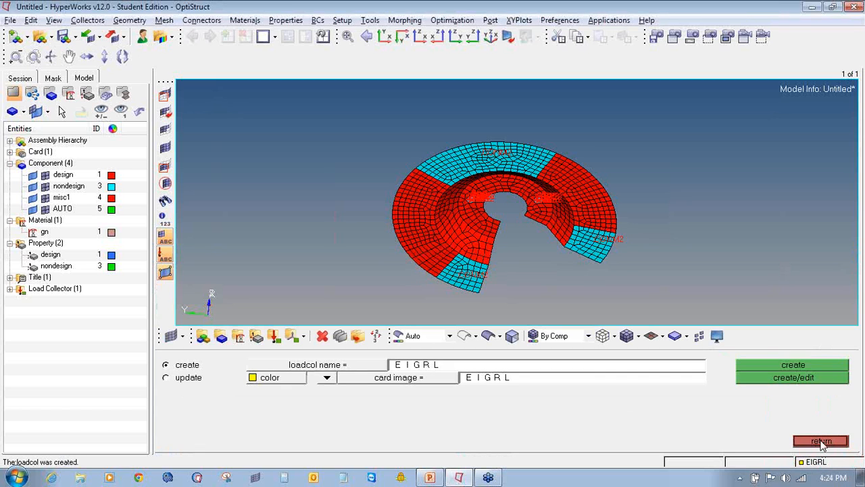
{"action": "left_click", "coordinate": [820, 440]}
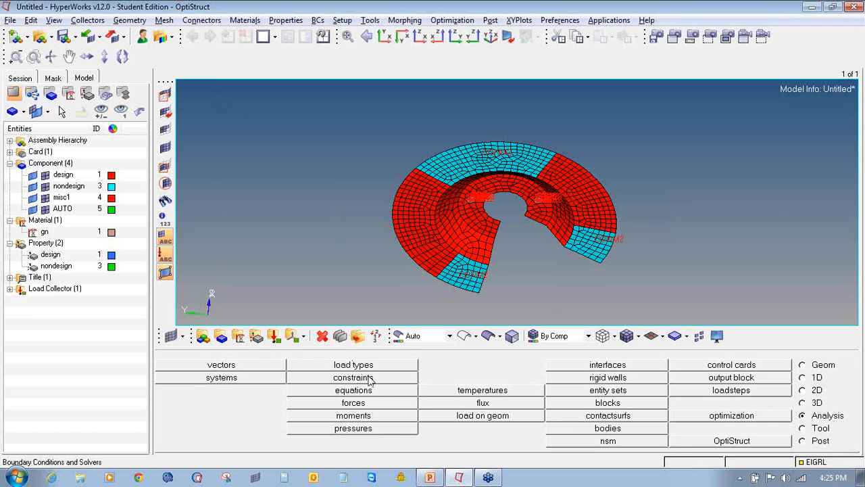
Step: Create a blue load collector named SPC with no card image
{"action": "left_click", "coordinate": [272, 340]}
{"action": "left_click", "coordinate": [416, 366]}
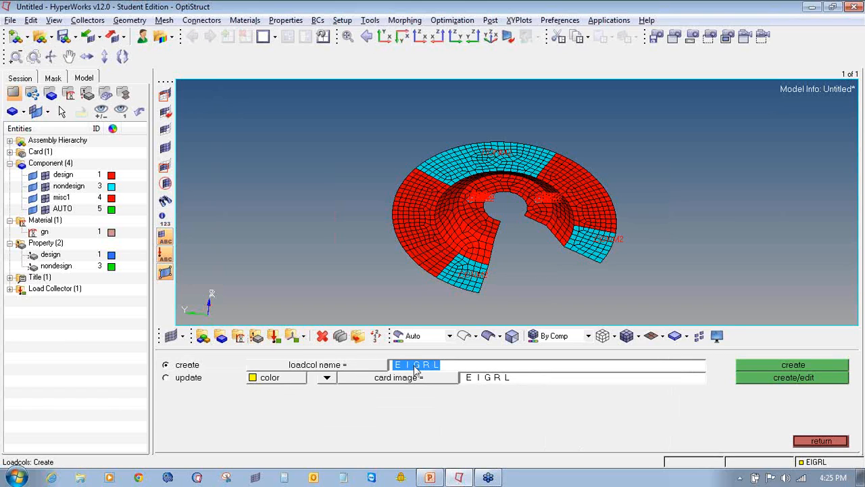
{"action": "type", "text": "SPC"}
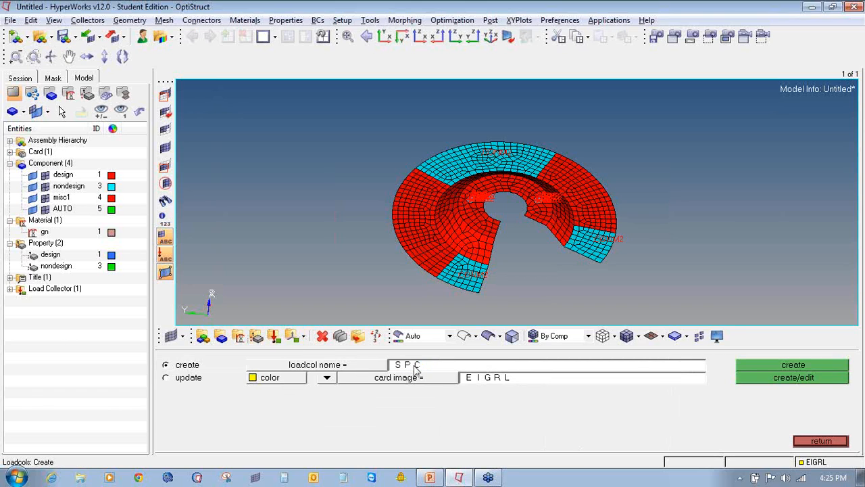
{"action": "left_click", "coordinate": [328, 377]}
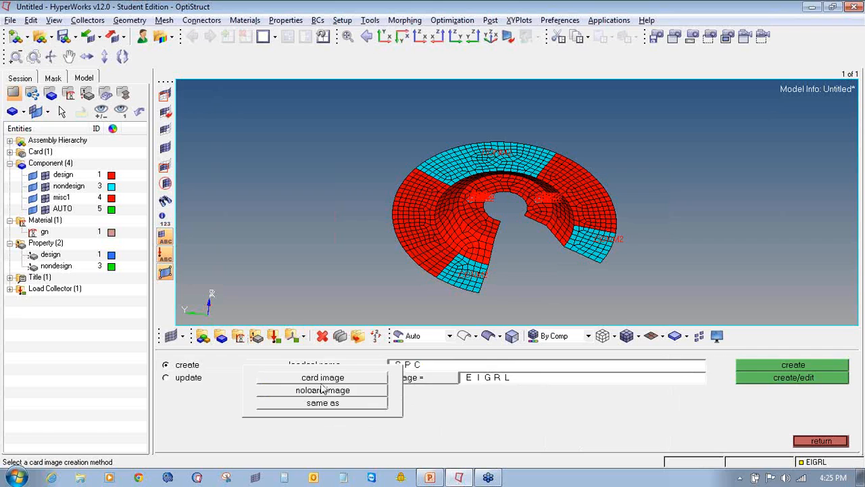
{"action": "left_click", "coordinate": [324, 390]}
{"action": "left_click", "coordinate": [10, 288]}
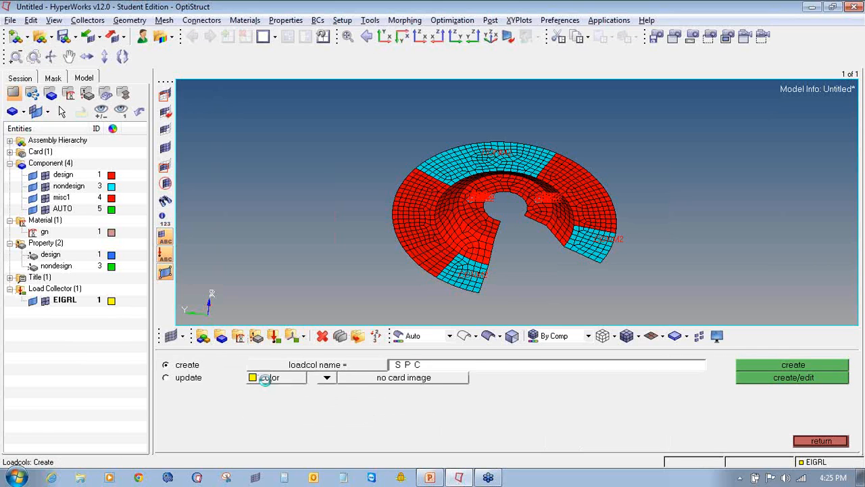
{"action": "left_click", "coordinate": [266, 378]}
{"action": "left_click", "coordinate": [270, 348]}
{"action": "left_click", "coordinate": [754, 367]}
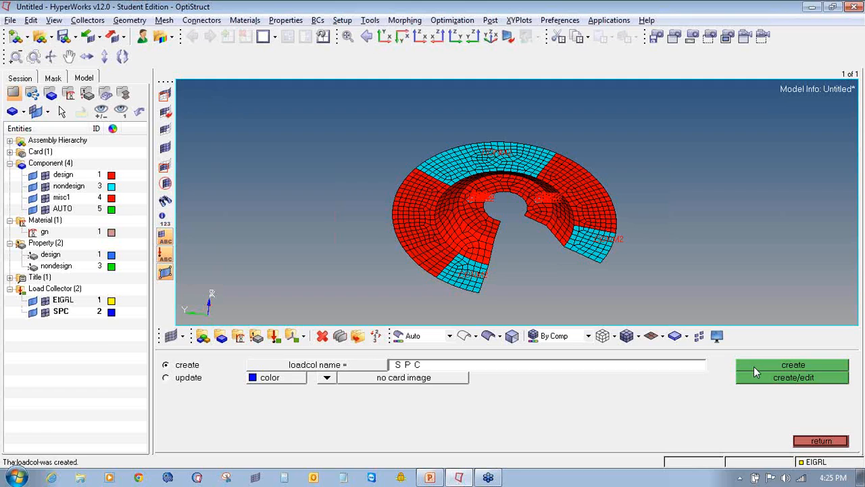
{"action": "left_click", "coordinate": [821, 441]}
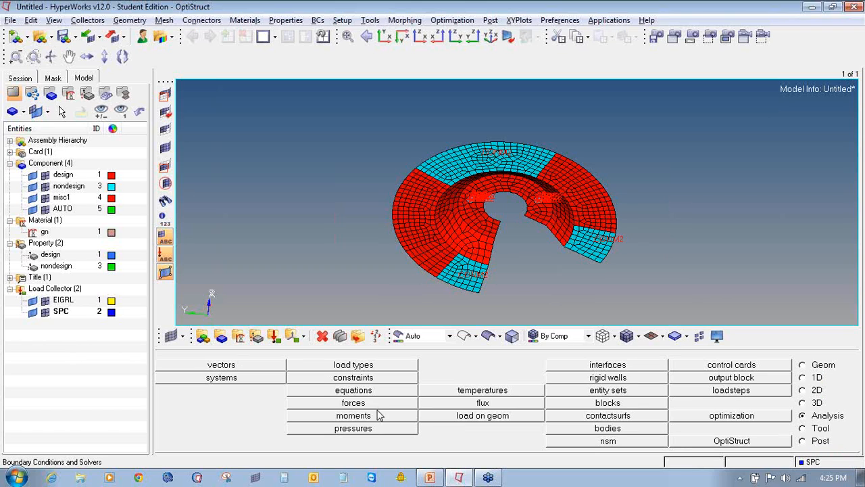
Step: Constrain dof1 through dof6 at the center nodes of the two RBE2 spiders in the bolt holes beside the central opening
{"action": "left_click", "coordinate": [363, 381]}
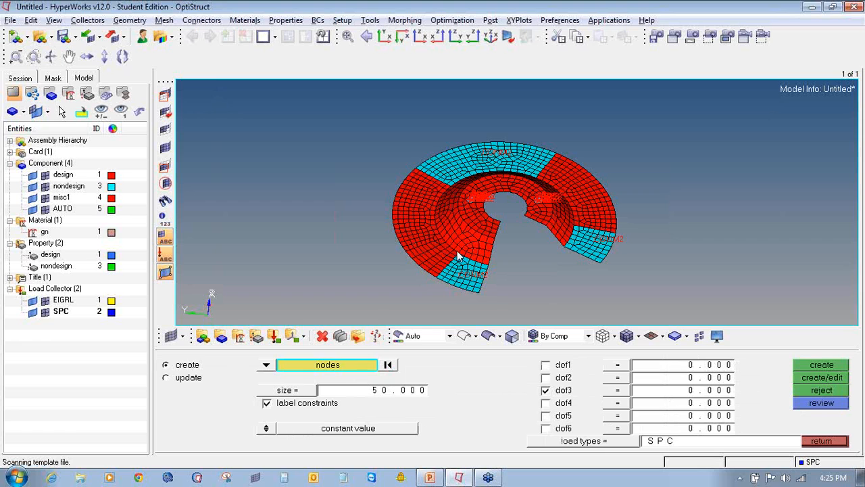
{"action": "scroll", "coordinate": [477, 200], "scroll_direction": "up", "scroll_amount": 8}
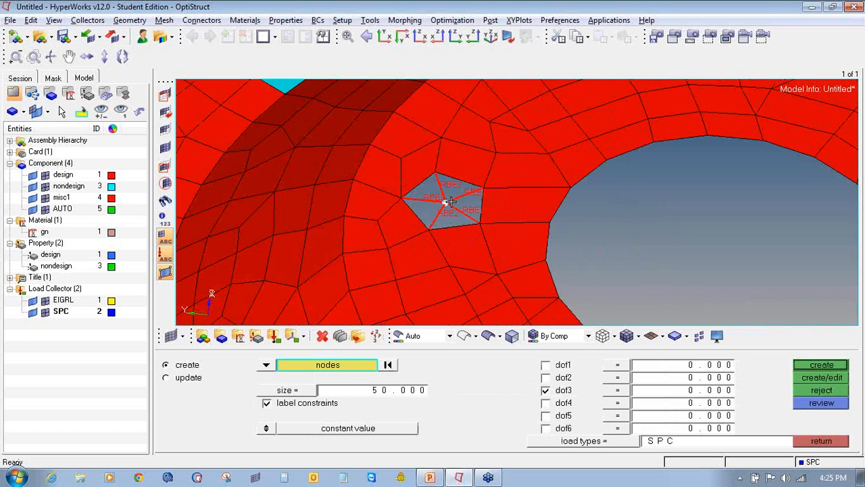
{"action": "scroll", "coordinate": [454, 211], "scroll_direction": "down", "scroll_amount": 5}
{"action": "scroll", "coordinate": [698, 208], "scroll_direction": "up", "scroll_amount": 7}
{"action": "left_click", "coordinate": [628, 200]}
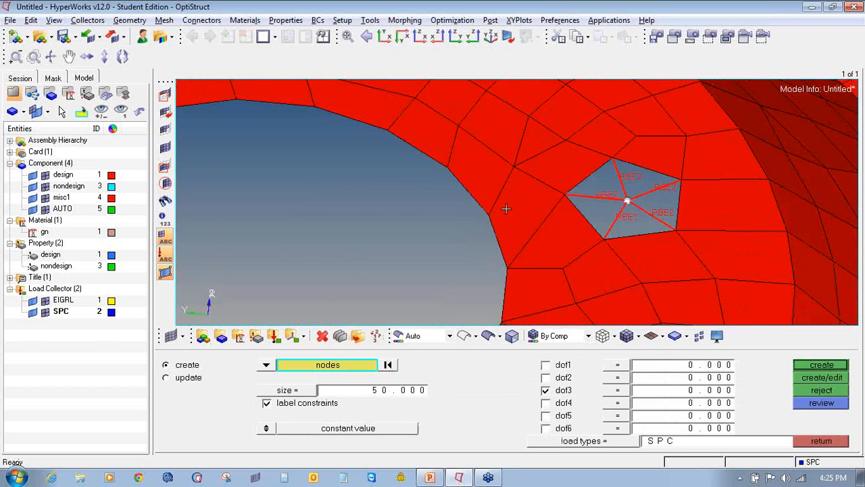
{"action": "scroll", "coordinate": [473, 223], "scroll_direction": "down", "scroll_amount": 5}
{"action": "scroll", "coordinate": [450, 240], "scroll_direction": "up", "scroll_amount": 1}
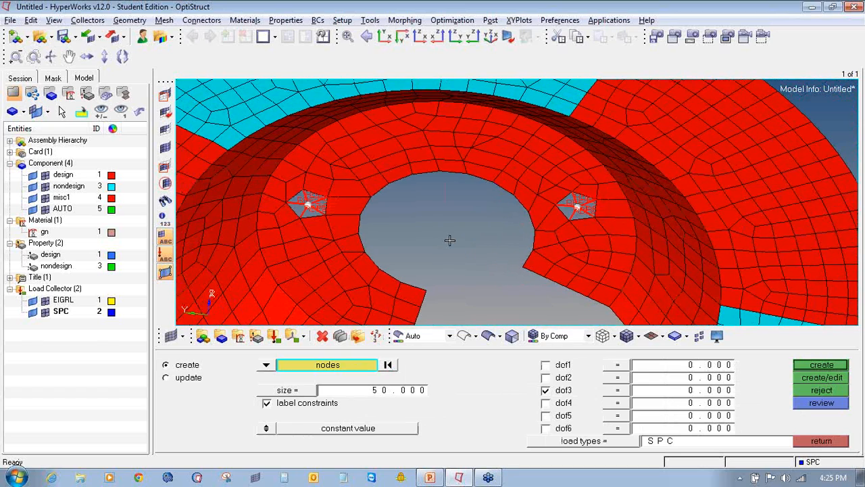
{"action": "left_click", "coordinate": [563, 365]}
{"action": "left_click", "coordinate": [563, 377]}
{"action": "left_click", "coordinate": [561, 402]}
{"action": "left_click", "coordinate": [562, 415]}
{"action": "left_click", "coordinate": [562, 429]}
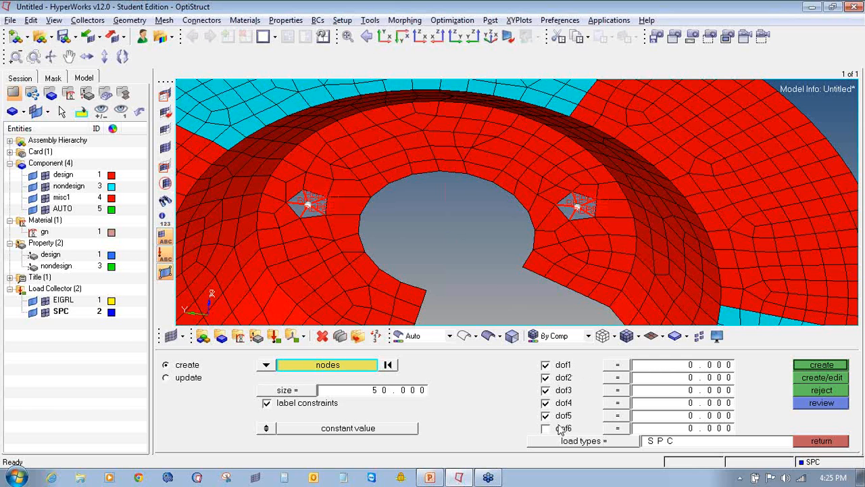
{"action": "left_click", "coordinate": [822, 365]}
{"action": "scroll", "coordinate": [503, 196], "scroll_direction": "down", "scroll_amount": 6}
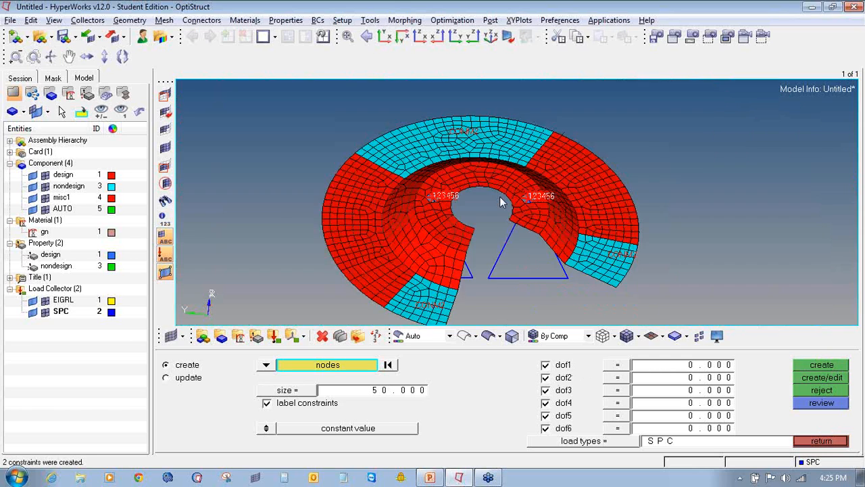
Step: Set the constraint display size to 20, hide the element labels and inspect the two constraints from a lower angle
{"action": "double_click", "coordinate": [419, 390]}
{"action": "type", "text": "20"}
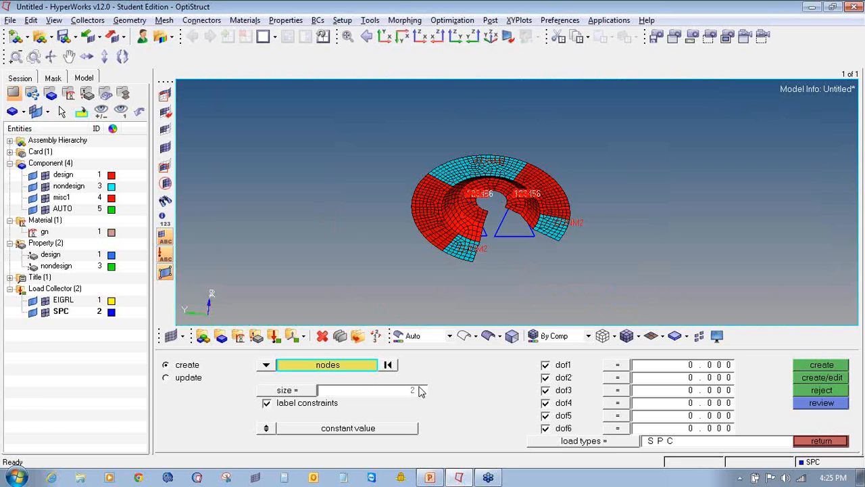
{"action": "left_click_drag", "start_coordinate": [579, 224], "coordinate": [491, 227], "text": "ctrl"}
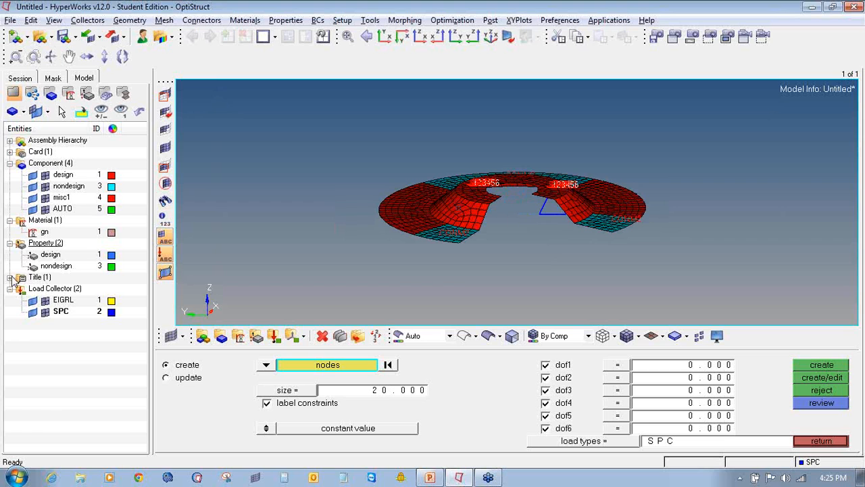
{"action": "left_click", "coordinate": [169, 241]}
{"action": "left_click_drag", "start_coordinate": [670, 209], "coordinate": [549, 196], "text": "ctrl"}
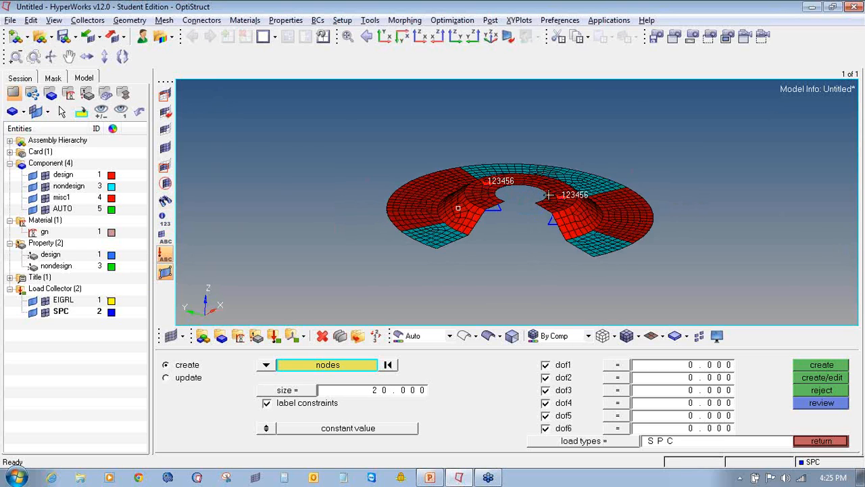
{"action": "scroll", "coordinate": [516, 195], "scroll_direction": "up", "scroll_amount": 3, "text": "ctrl"}
{"action": "scroll", "coordinate": [516, 195], "scroll_direction": "down", "scroll_amount": 3, "text": "ctrl"}
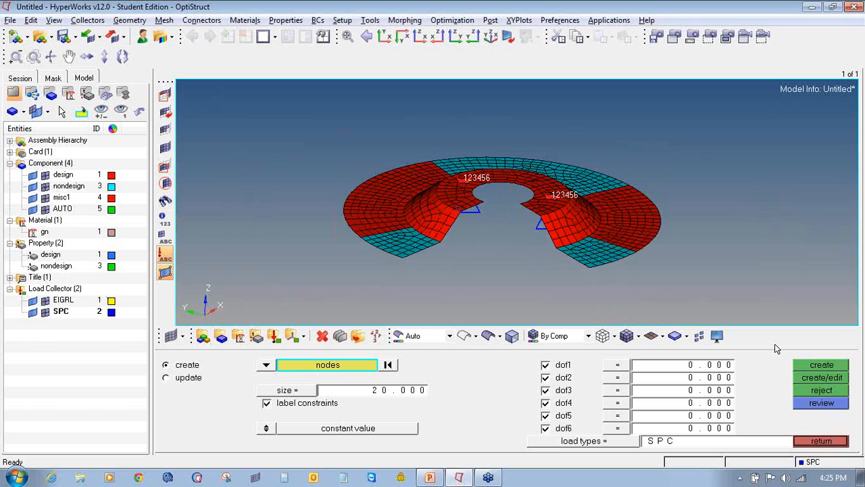
{"action": "left_click", "coordinate": [840, 440]}
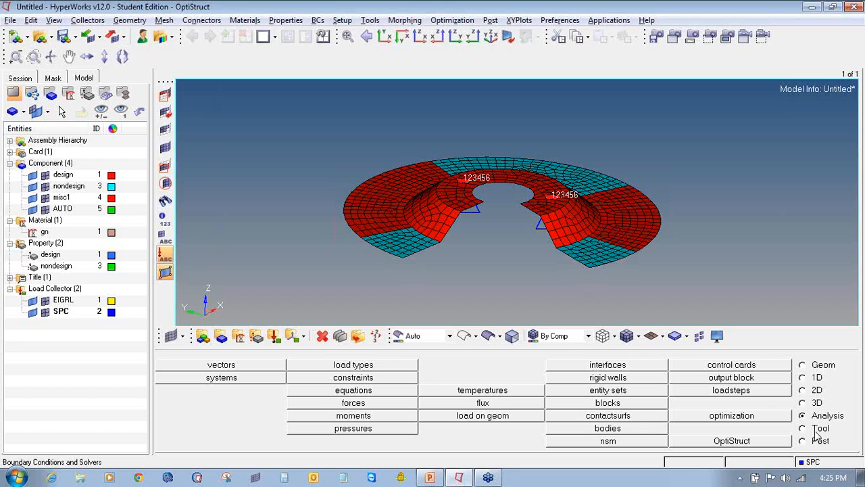
Step: Start a new load step and name it frequencies
{"action": "left_click", "coordinate": [754, 395]}
{"action": "left_click", "coordinate": [328, 370]}
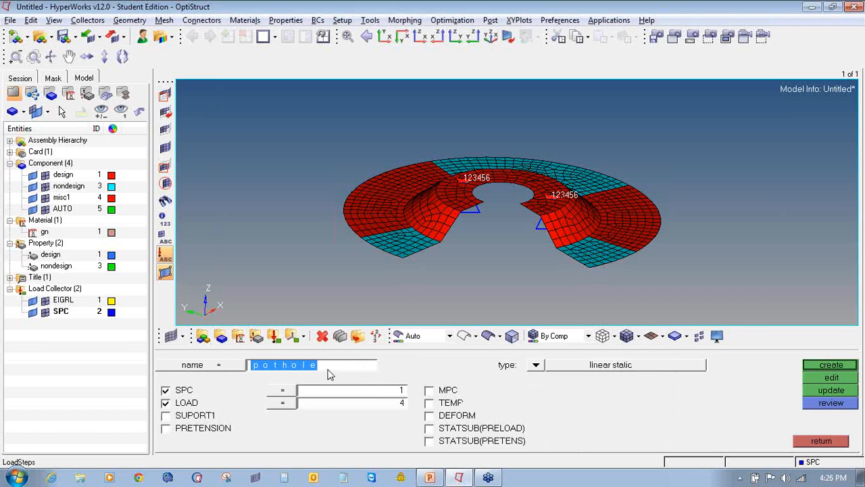
{"action": "type", "text": "freq"}
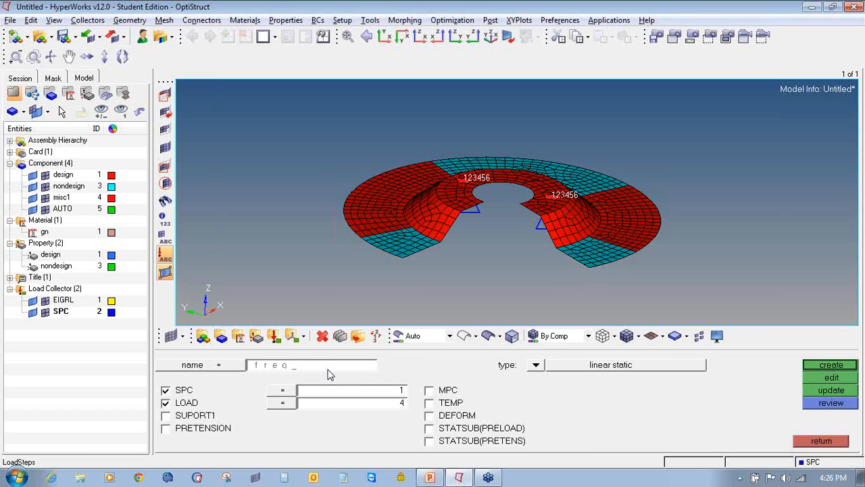
{"action": "type", "text": "uinies"}
{"action": "left_click", "coordinate": [327, 370]}
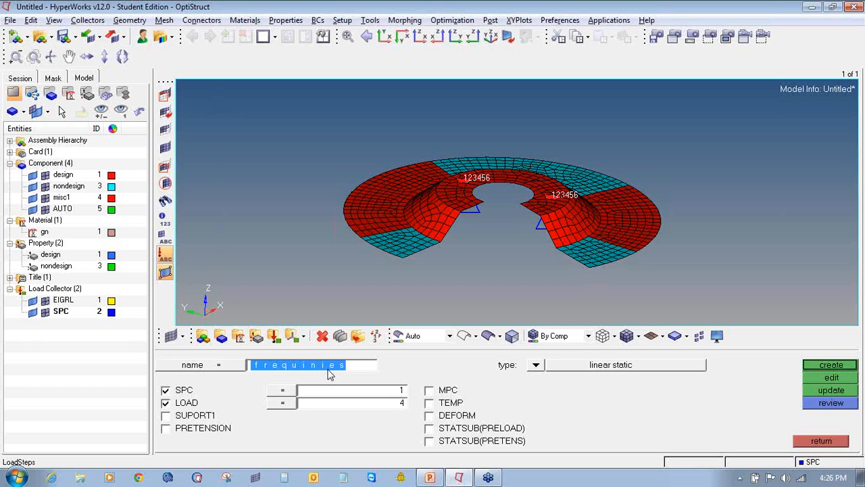
{"action": "type", "text": "freq"}
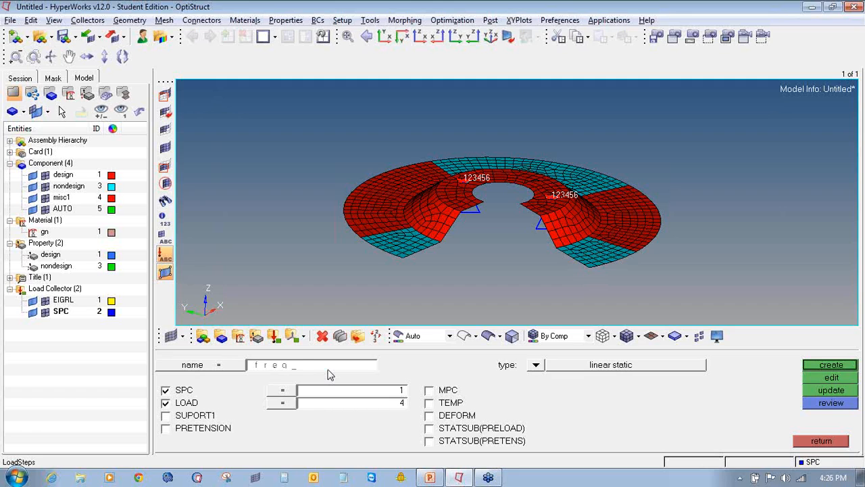
{"action": "type", "text": "uencied"}
{"action": "double_click", "coordinate": [328, 369]}
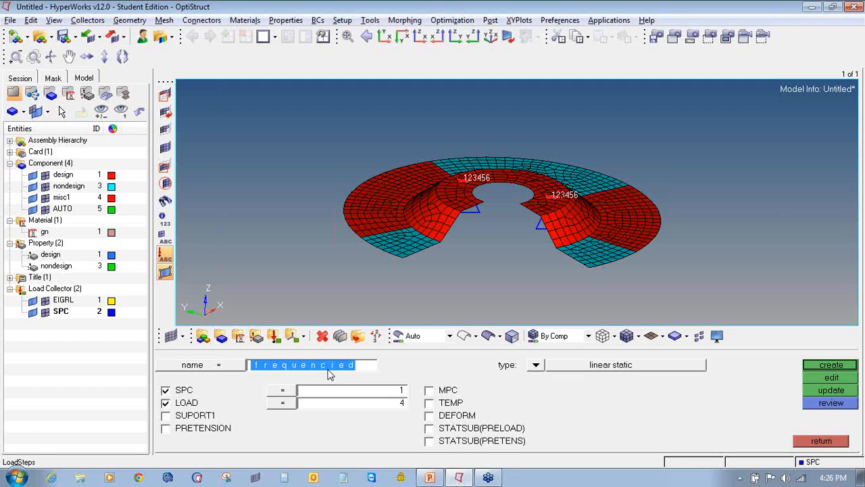
{"action": "key", "text": "Right"}
{"action": "key", "text": "BackSpace"}
{"action": "type", "text": "s"}
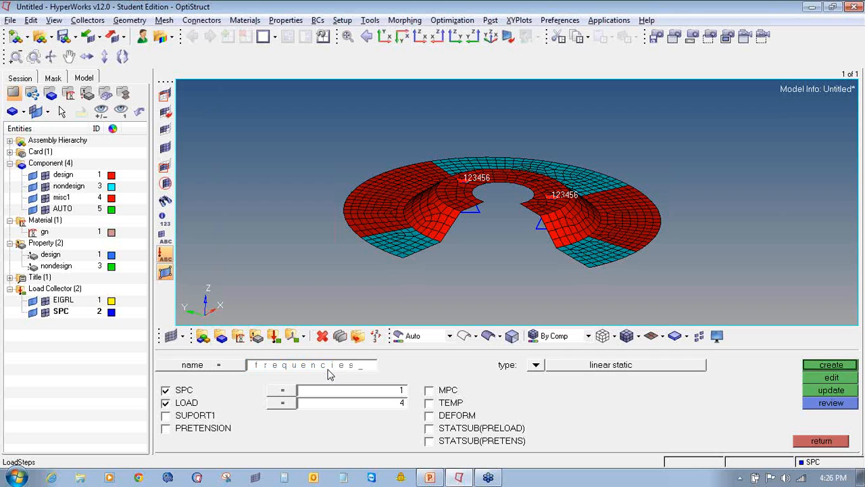
Step: Create the load step as normal modes, with SPC as the constraint and EIGRL as METHOD(STRUCT)
{"action": "left_click", "coordinate": [536, 368]}
{"action": "left_click", "coordinate": [286, 415]}
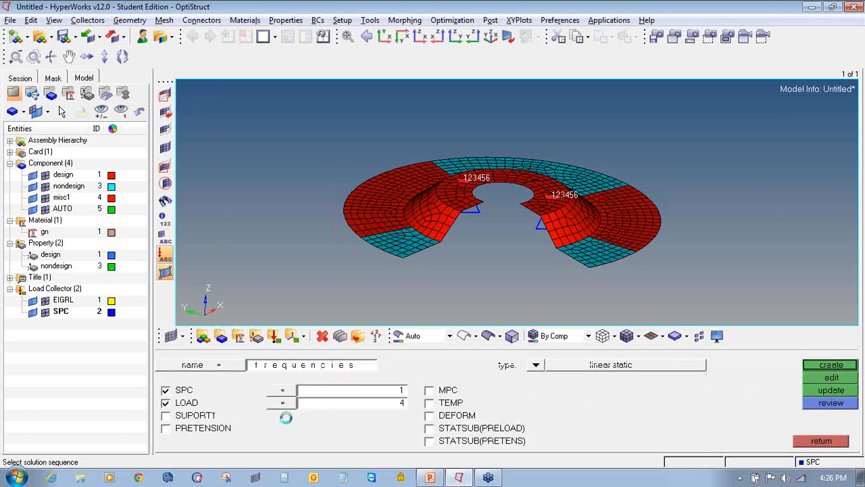
{"action": "left_click", "coordinate": [451, 394]}
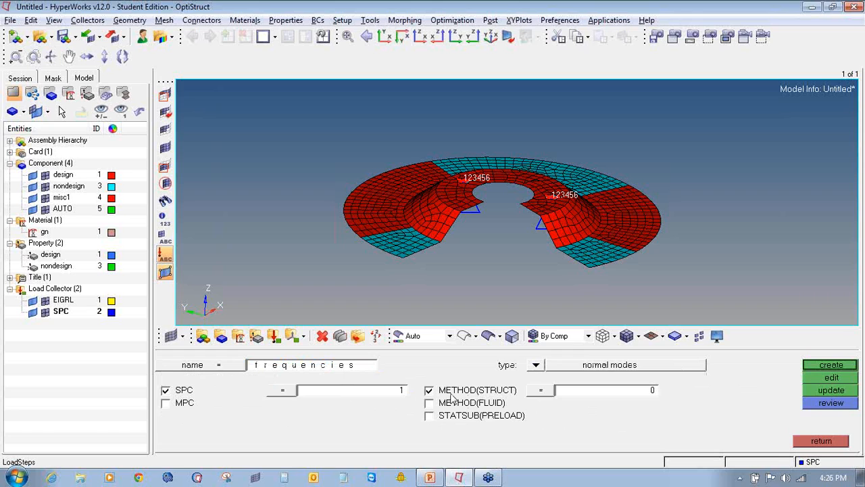
{"action": "left_click", "coordinate": [325, 391]}
{"action": "left_click", "coordinate": [224, 378]}
{"action": "left_click", "coordinate": [598, 390]}
{"action": "left_click", "coordinate": [217, 365]}
{"action": "left_click", "coordinate": [811, 366]}
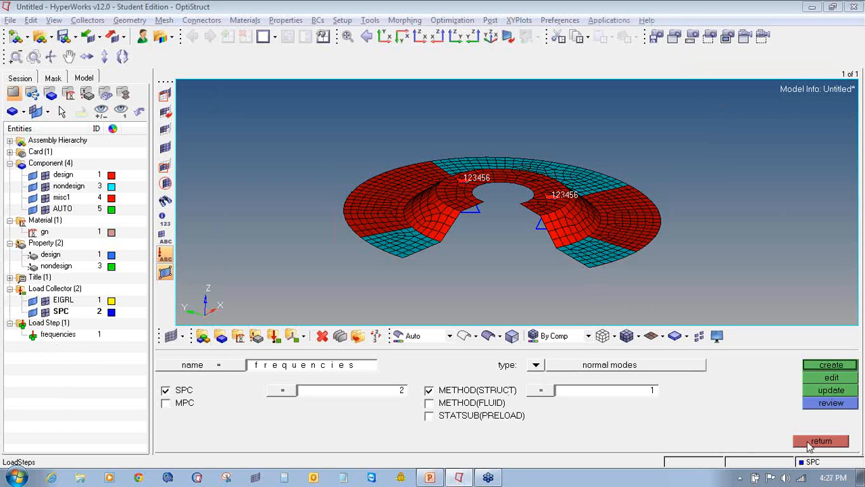
{"action": "left_click", "coordinate": [819, 441]}
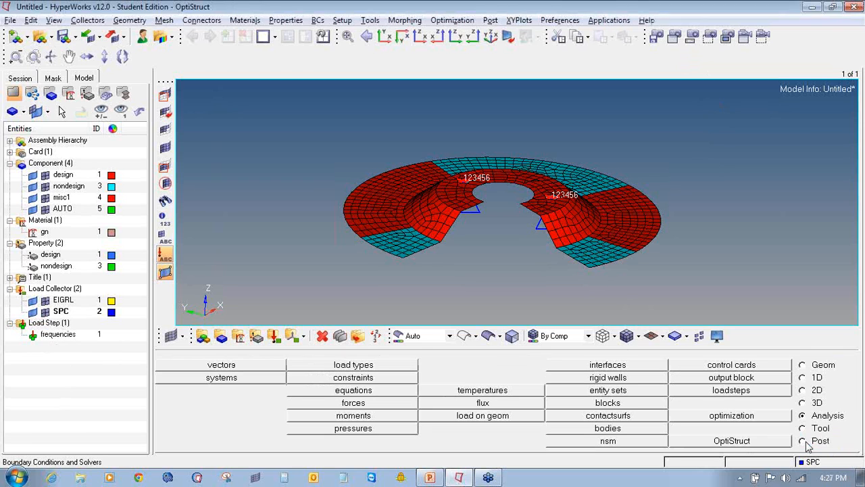
Step: Save the model as splash shield in a new folder named 1st analysis inside Tutorial4
{"action": "left_click", "coordinate": [10, 20]}
{"action": "left_click", "coordinate": [122, 125]}
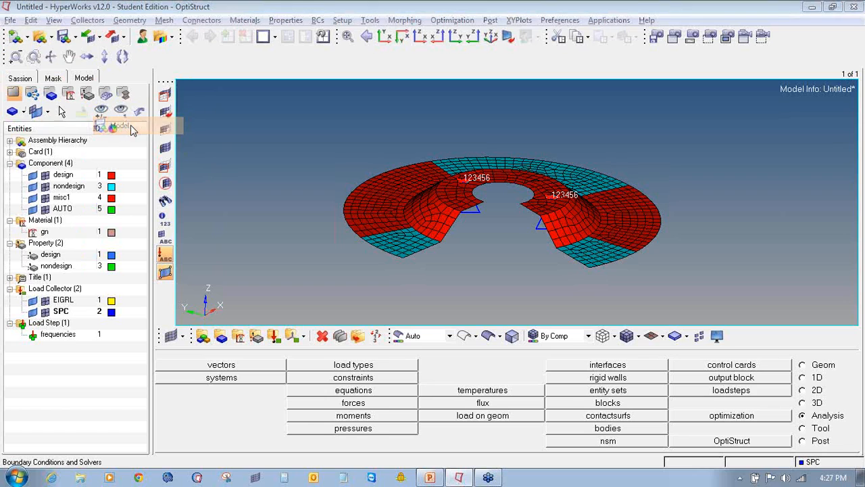
{"action": "left_click", "coordinate": [498, 116]}
{"action": "left_click", "coordinate": [498, 116]}
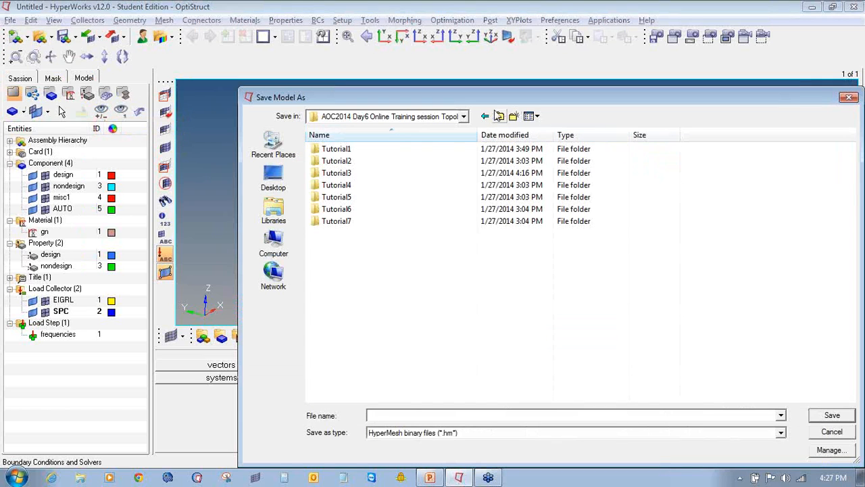
{"action": "double_click", "coordinate": [417, 176]}
{"action": "left_click", "coordinate": [514, 117]}
{"action": "type", "text": "1st analysis"}
{"action": "key", "text": "Return"}
{"action": "key", "text": "Return"}
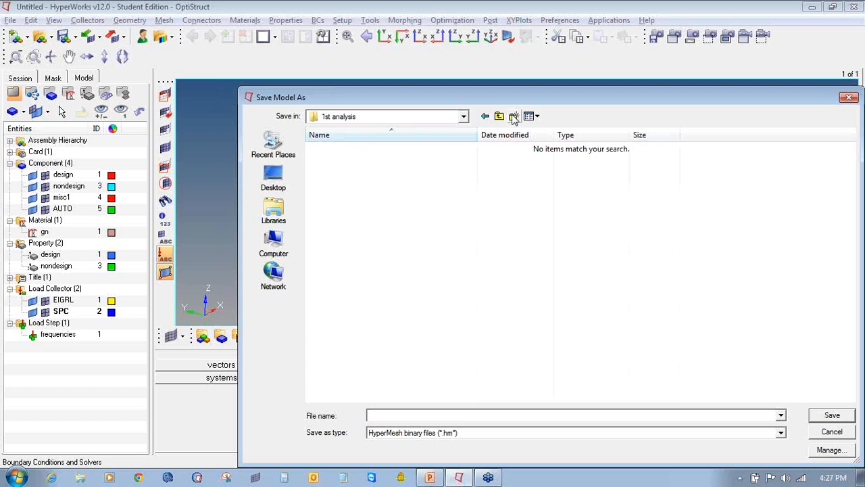
{"action": "left_click", "coordinate": [480, 416]}
{"action": "type", "text": "splash shield"}
{"action": "key", "text": "Return"}
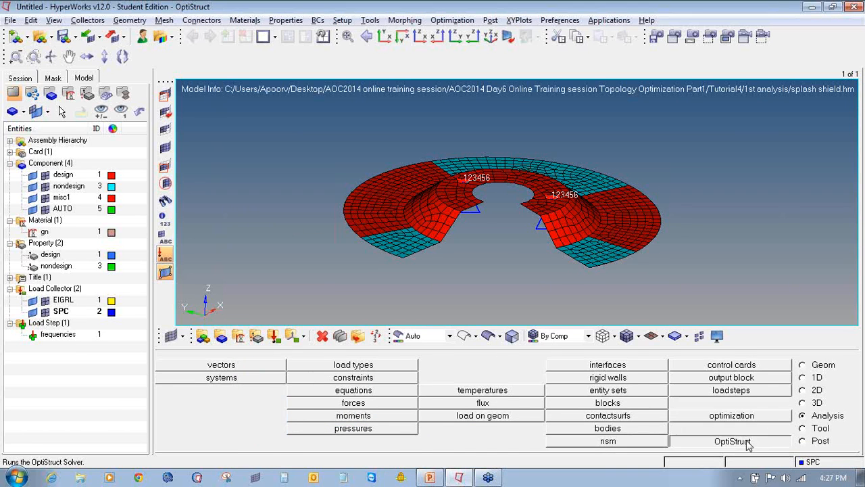
Step: Run the splash shield model in OptiStruct with the run option set to analysis
{"action": "left_click", "coordinate": [748, 444]}
{"action": "left_click", "coordinate": [396, 403]}
{"action": "left_click", "coordinate": [382, 389]}
{"action": "left_click", "coordinate": [793, 364]}
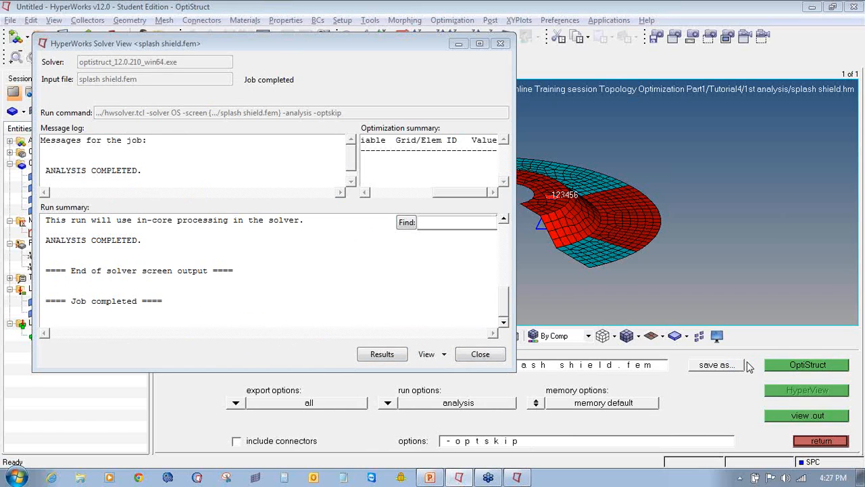
Step: Open the analysis results in HyperView and dismiss the solver window and message log
{"action": "left_click", "coordinate": [379, 354]}
{"action": "left_click", "coordinate": [478, 355]}
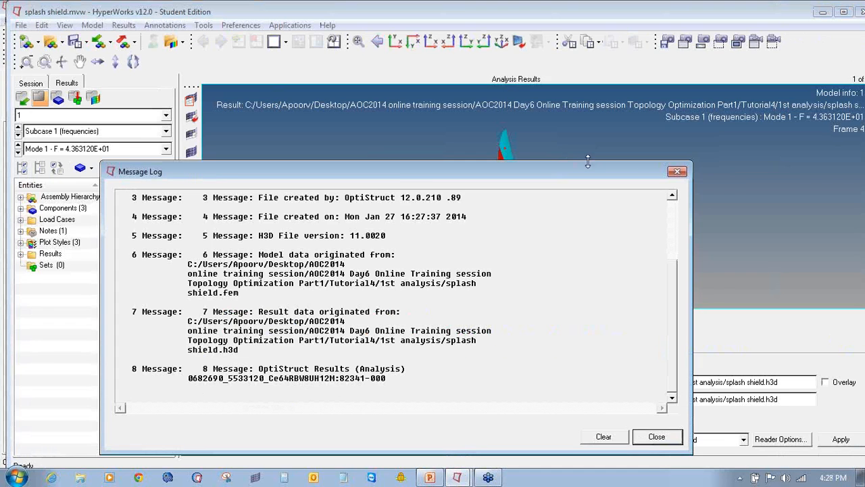
{"action": "left_click", "coordinate": [678, 171]}
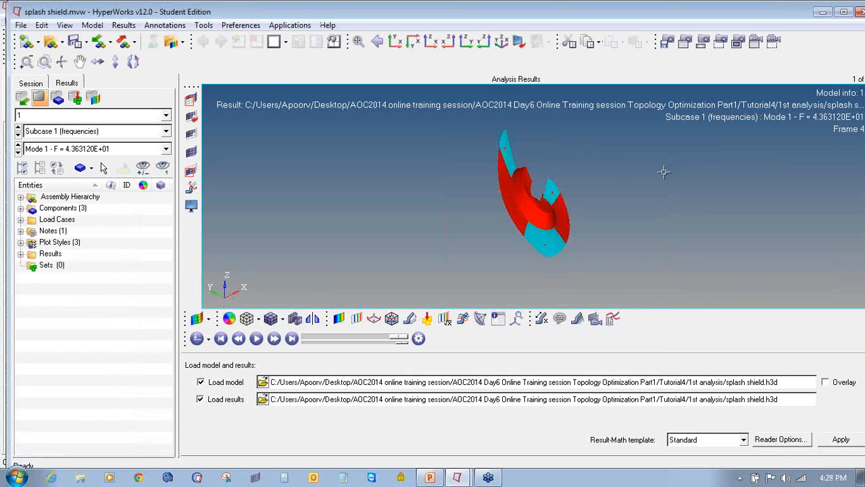
Step: Set the uniform scale factor of the Eigen mode deformed shape to 0.1 and fit the model in view
{"action": "left_click", "coordinate": [410, 320]}
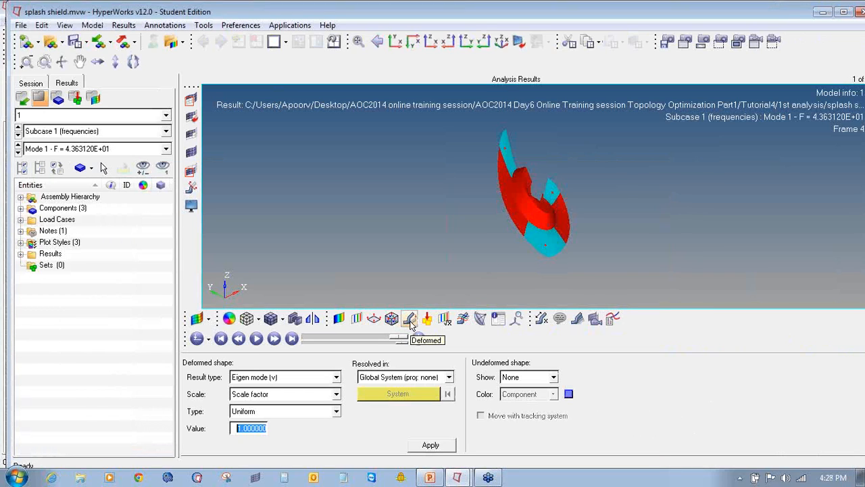
{"action": "type", "text": "0.1"}
{"action": "key", "text": "Return"}
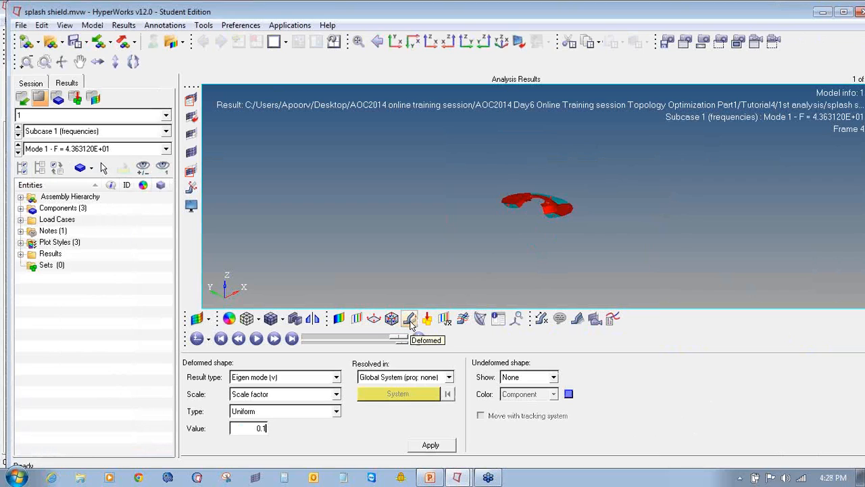
{"action": "key", "text": "f"}
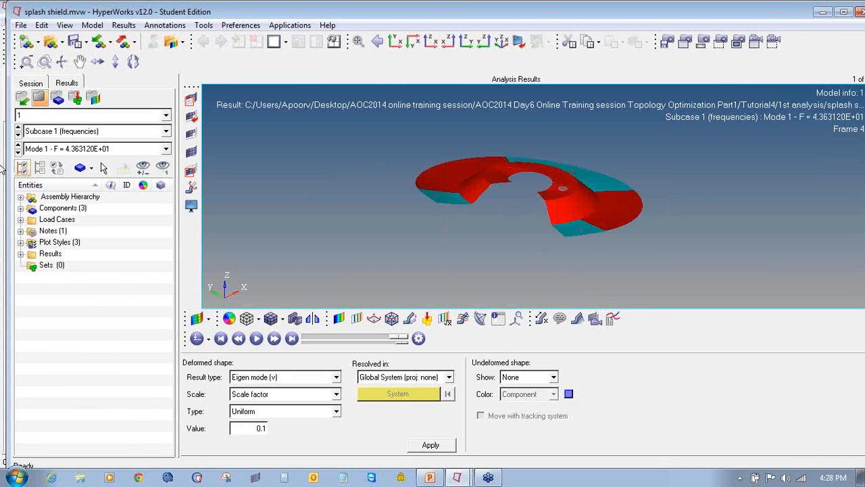
Step: Check the available modes and contour Mode 1 with the Eigen Mode magnitude on all components
{"action": "left_click", "coordinate": [165, 149]}
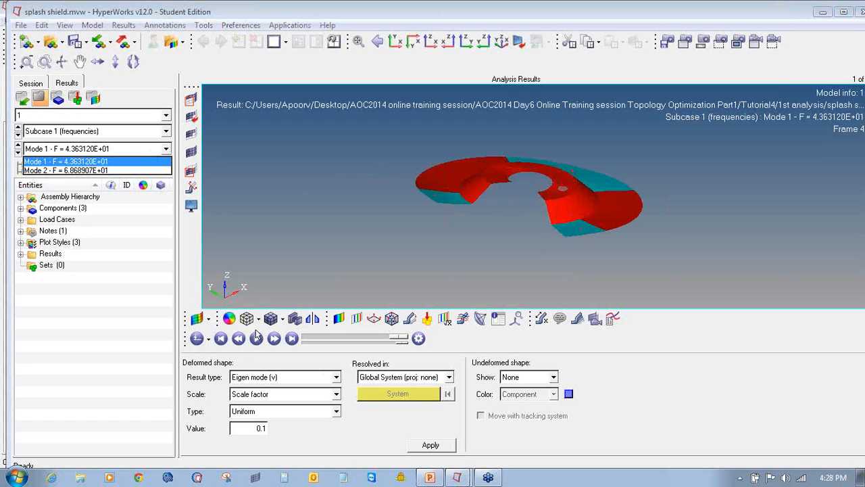
{"action": "left_click", "coordinate": [331, 323]}
{"action": "left_click", "coordinate": [331, 323]}
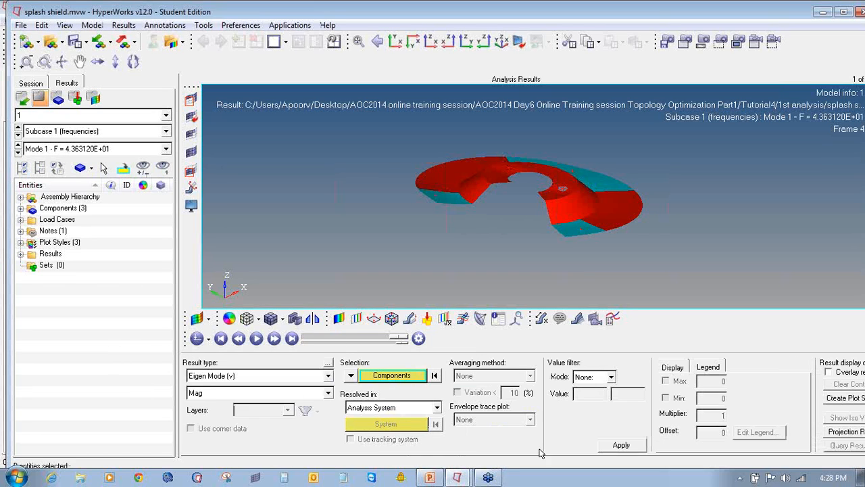
{"action": "left_click", "coordinate": [615, 446]}
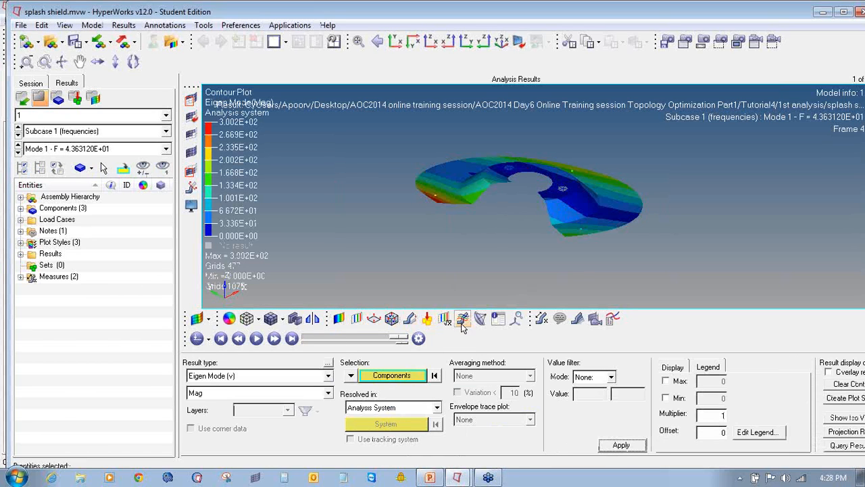
Step: Show the Static MinMax Result measure with only the maximum value labelled on the contour
{"action": "left_click", "coordinate": [543, 319]}
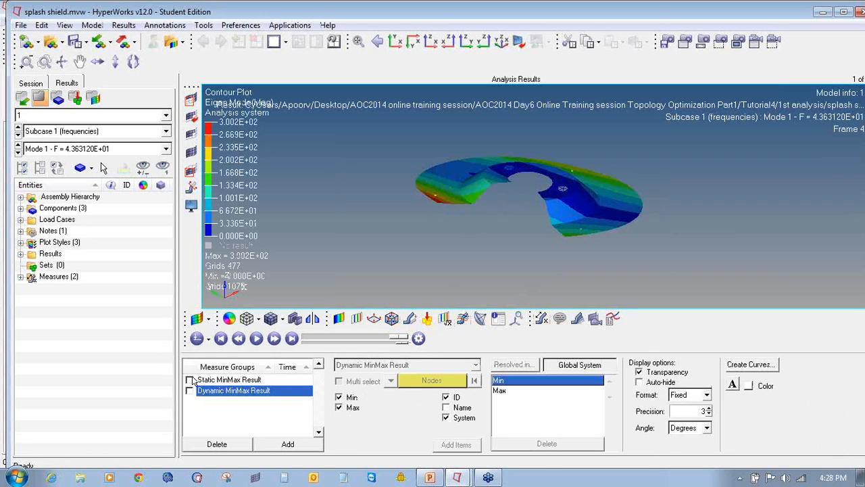
{"action": "left_click", "coordinate": [191, 379]}
{"action": "left_click", "coordinate": [362, 398]}
{"action": "left_click_drag", "start_coordinate": [476, 193], "coordinate": [455, 185], "text": "ctrl"}
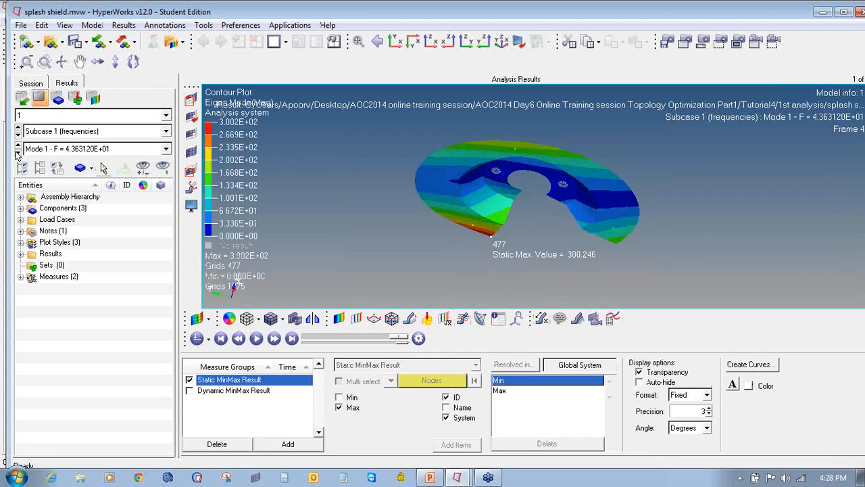
Step: Maximize the results window and compare the contours of Mode 1 and Mode 2
{"action": "left_click", "coordinate": [19, 154]}
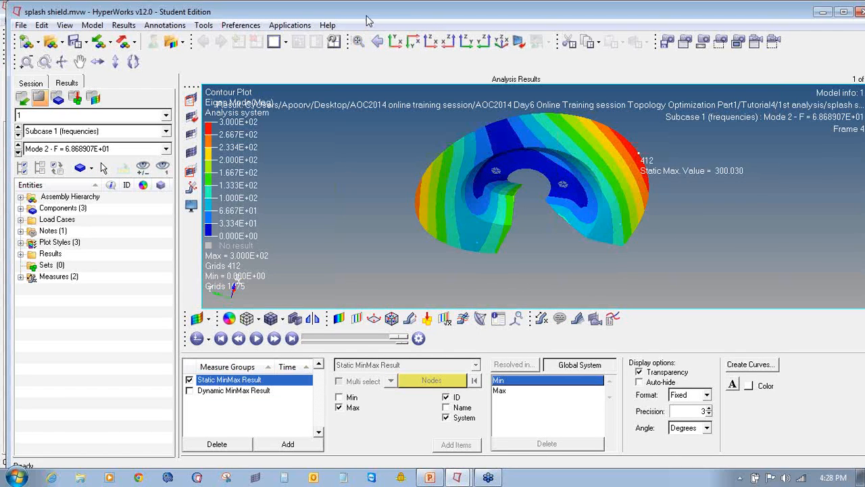
{"action": "double_click", "coordinate": [366, 16]}
{"action": "left_click", "coordinate": [8, 148]}
{"action": "left_click", "coordinate": [8, 147]}
{"action": "left_click", "coordinate": [8, 147]}
{"action": "left_click", "coordinate": [8, 148]}
{"action": "left_click", "coordinate": [8, 147]}
{"action": "left_click", "coordinate": [9, 148]}
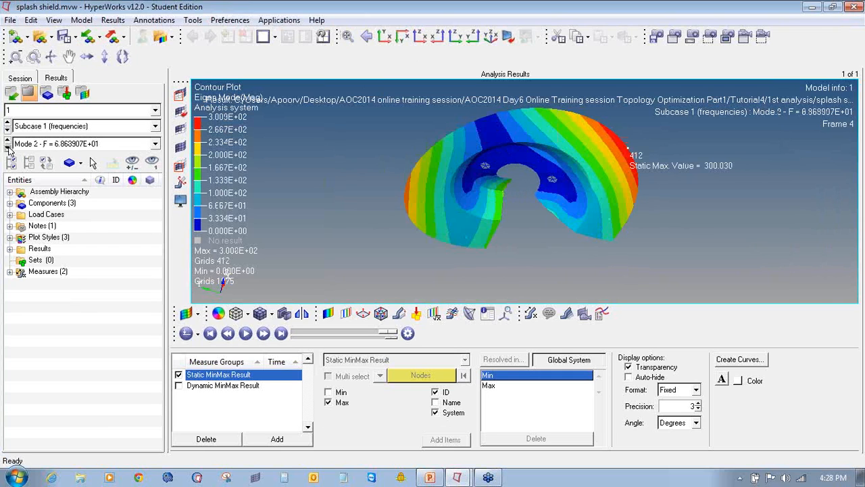
{"action": "left_click_drag", "start_coordinate": [583, 222], "coordinate": [588, 246], "text": "ctrl"}
{"action": "left_click", "coordinate": [8, 147]}
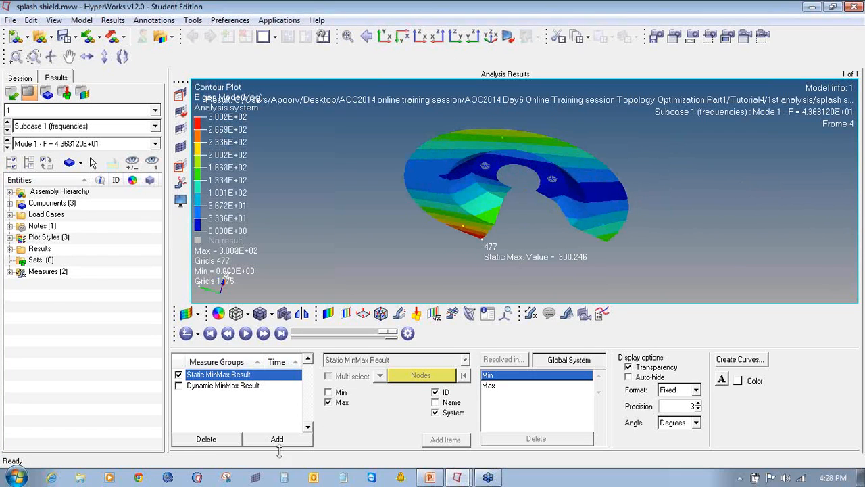
Step: Switch to the OptiStruct model window and start a new topology design variable named shield in the optimization setup
{"action": "mouse_move", "coordinate": [451, 480]}
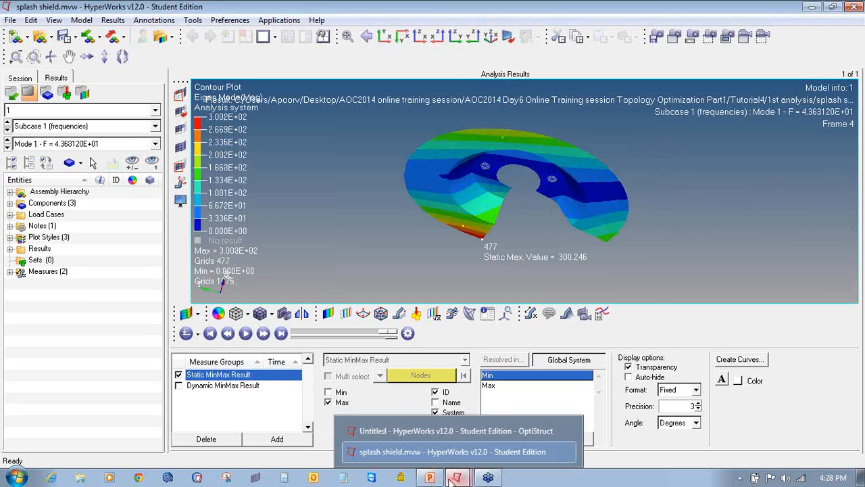
{"action": "left_click", "coordinate": [423, 434]}
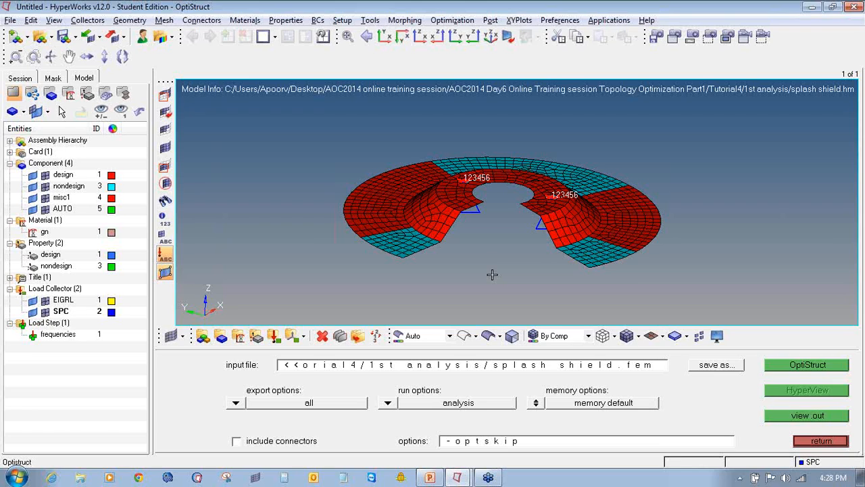
{"action": "left_click", "coordinate": [830, 443]}
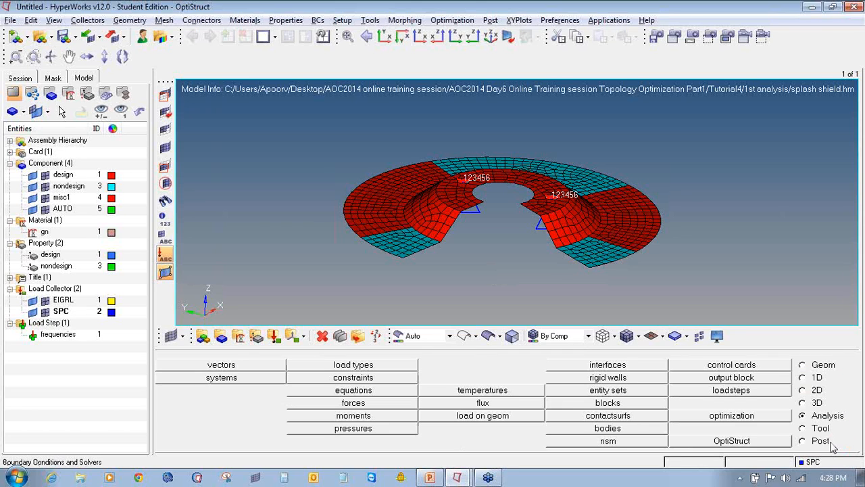
{"action": "left_click", "coordinate": [784, 416]}
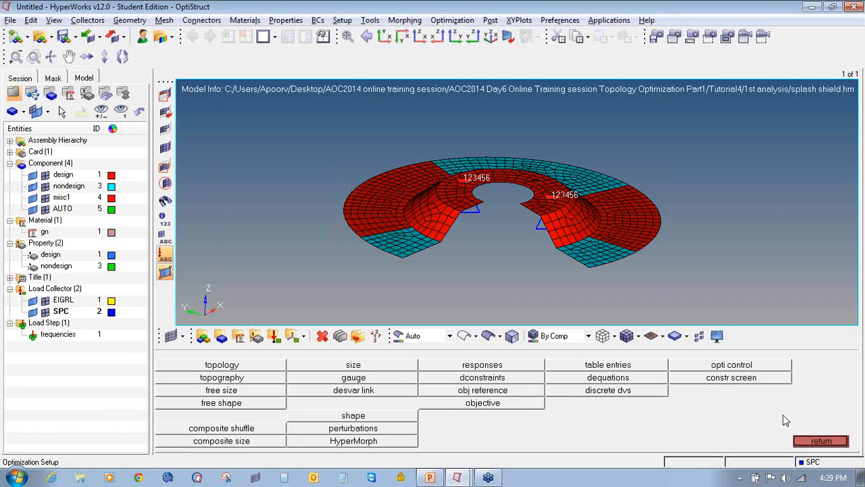
{"action": "left_click", "coordinate": [223, 365]}
{"action": "left_click", "coordinate": [386, 369]}
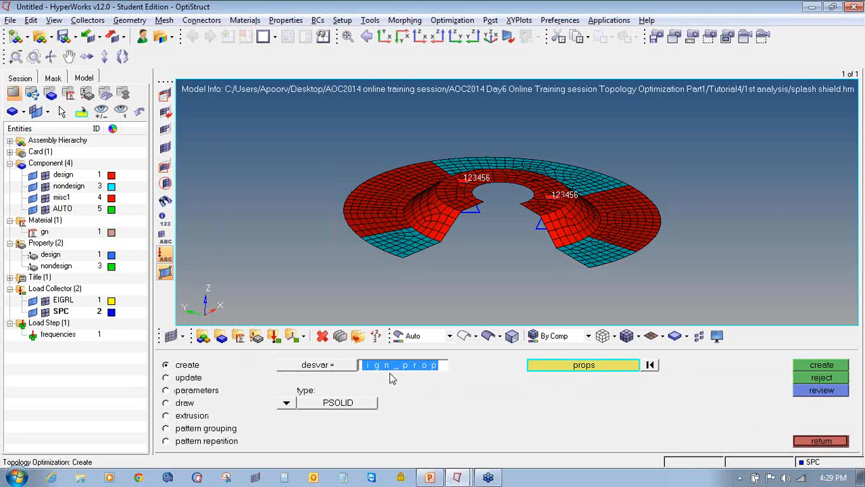
{"action": "left_click", "coordinate": [188, 365]}
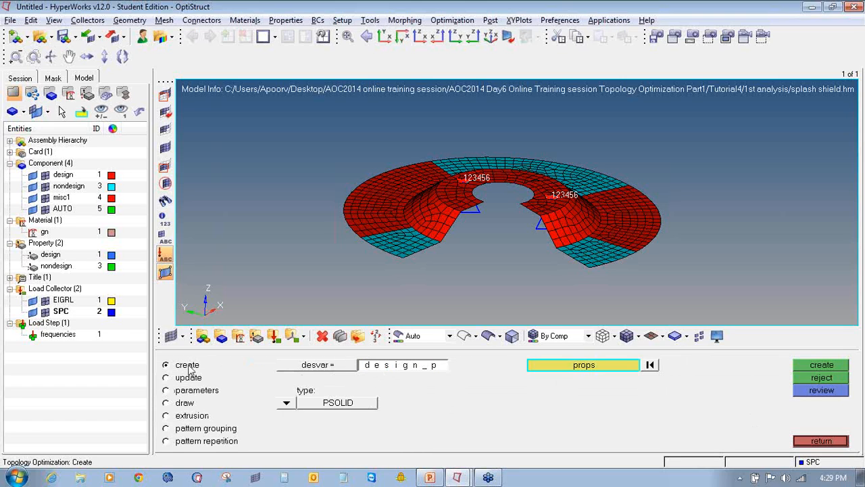
{"action": "left_click", "coordinate": [362, 368]}
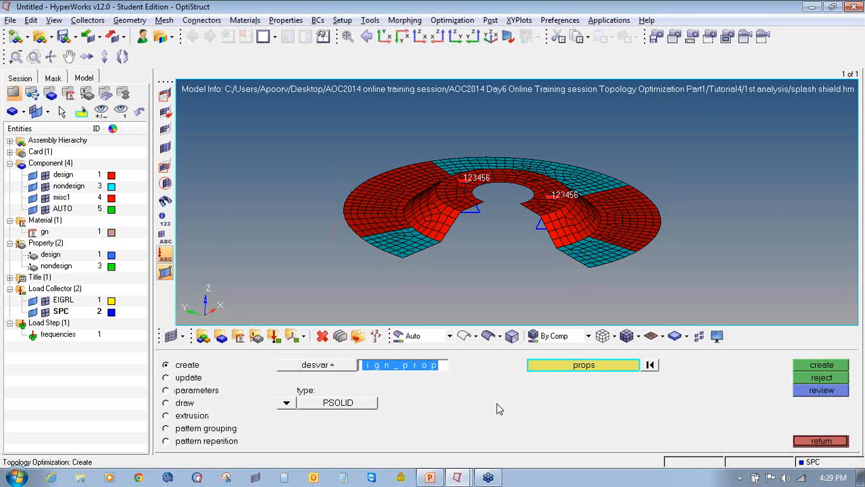
{"action": "type", "text": "shield"}
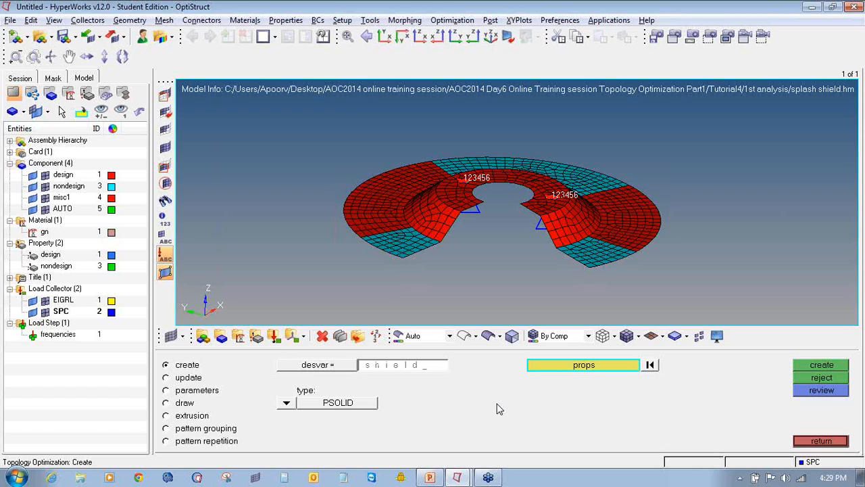
Step: Create the shield design variable on the design property with type PSHELL and a base thickness of 0.300
{"action": "left_click", "coordinate": [539, 368]}
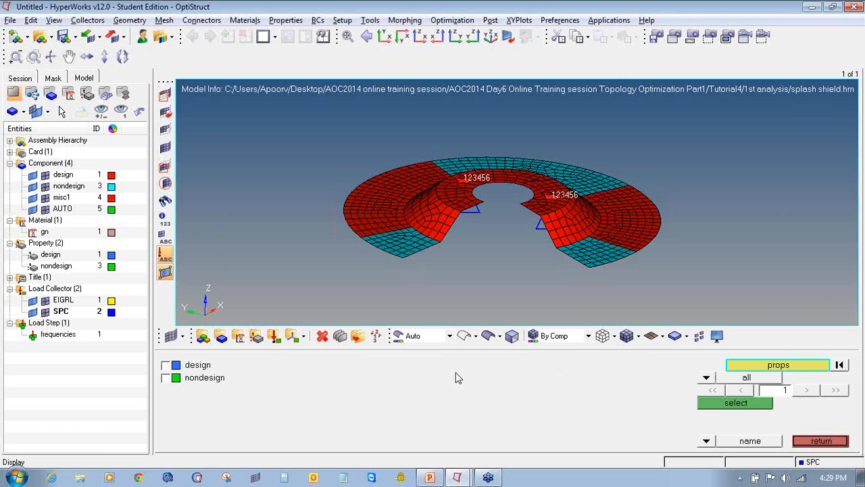
{"action": "left_click", "coordinate": [189, 368]}
{"action": "left_click", "coordinate": [707, 404]}
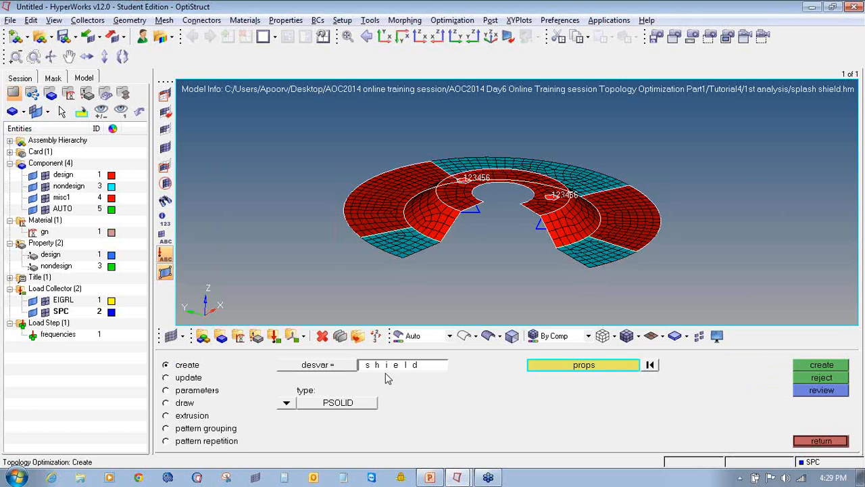
{"action": "left_click", "coordinate": [289, 403]}
{"action": "left_click", "coordinate": [261, 391]}
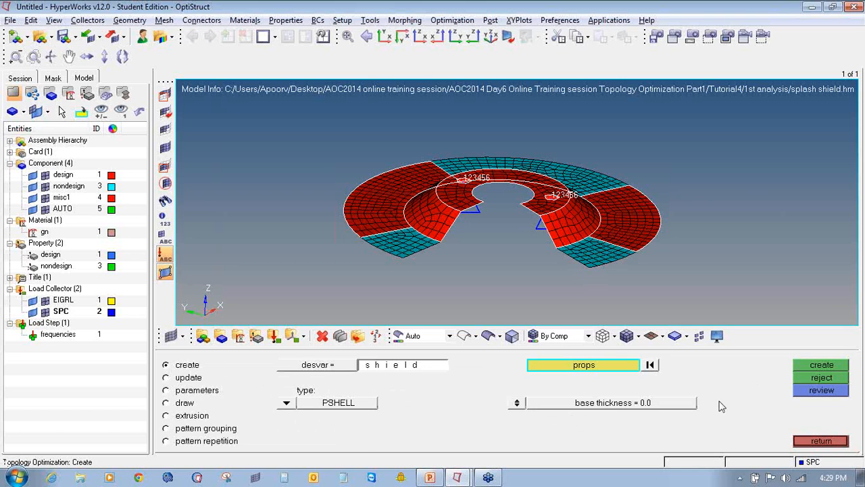
{"action": "left_click", "coordinate": [533, 404]}
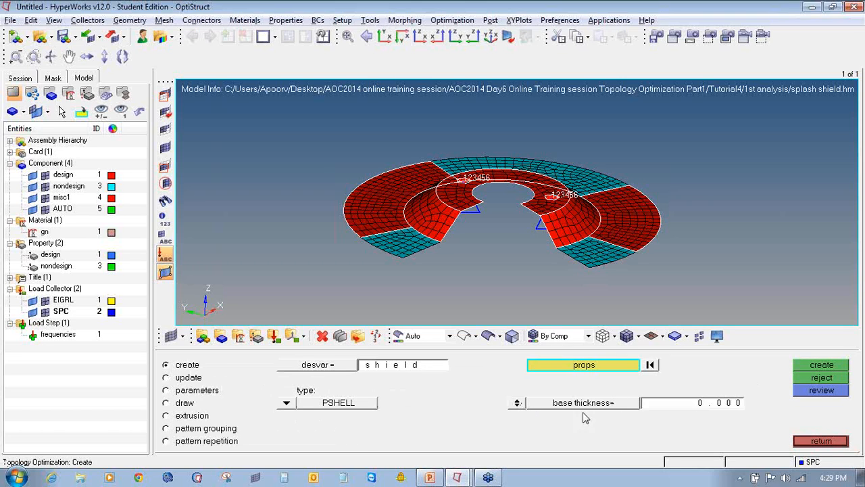
{"action": "type", "text": "0.300"}
{"action": "left_click", "coordinate": [813, 366]}
Step: Examine the thickness on the design property's PSHELL card and return to the optimization setup
{"action": "left_click", "coordinate": [256, 336]}
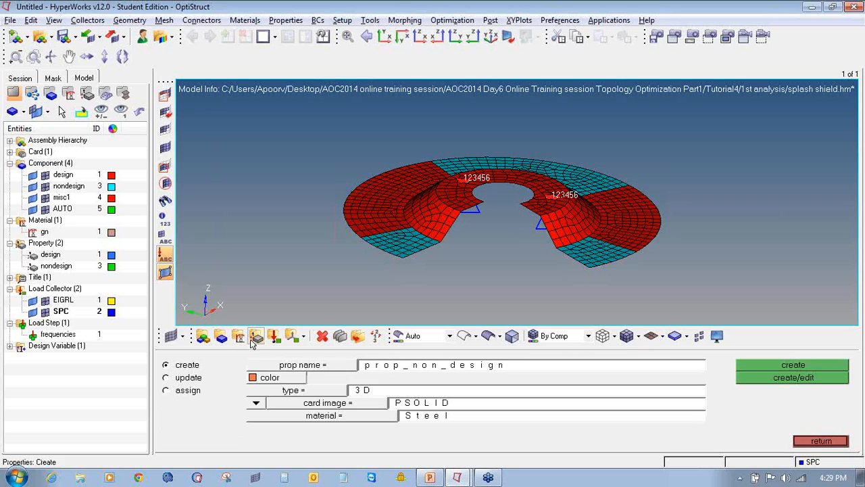
{"action": "left_click", "coordinate": [185, 378]}
{"action": "left_click", "coordinate": [196, 365]}
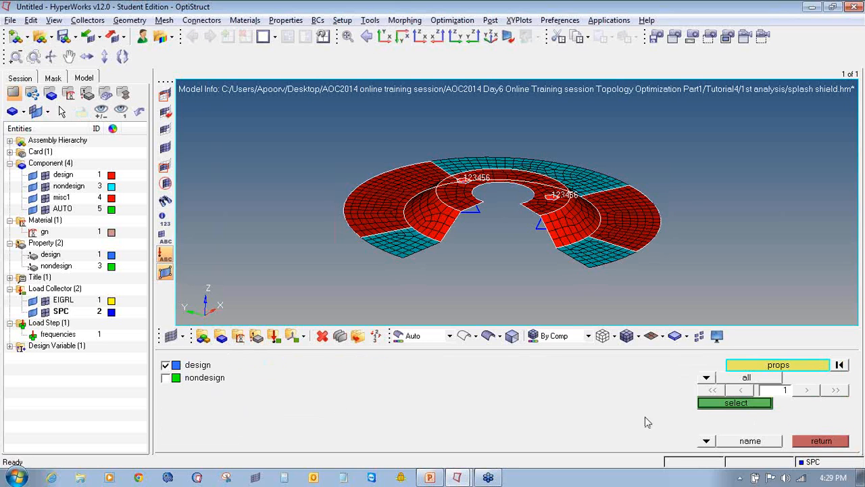
{"action": "left_click", "coordinate": [715, 405]}
{"action": "left_click", "coordinate": [754, 375]}
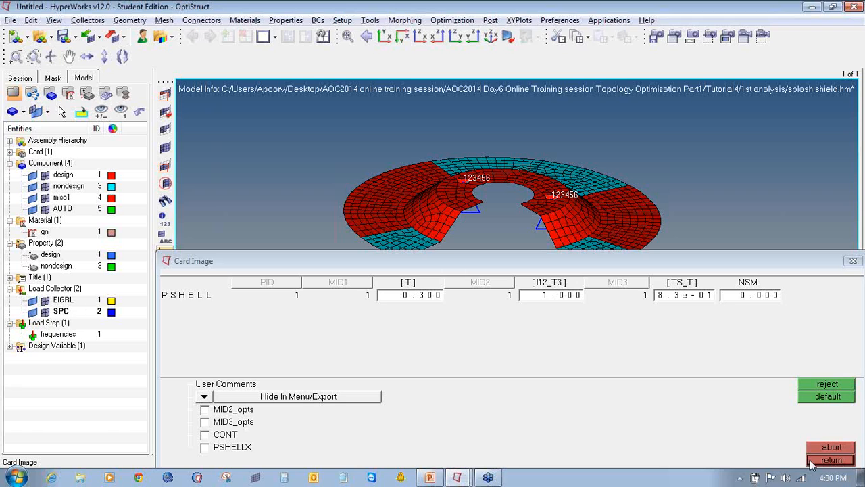
{"action": "left_click", "coordinate": [832, 460]}
{"action": "left_click", "coordinate": [821, 441]}
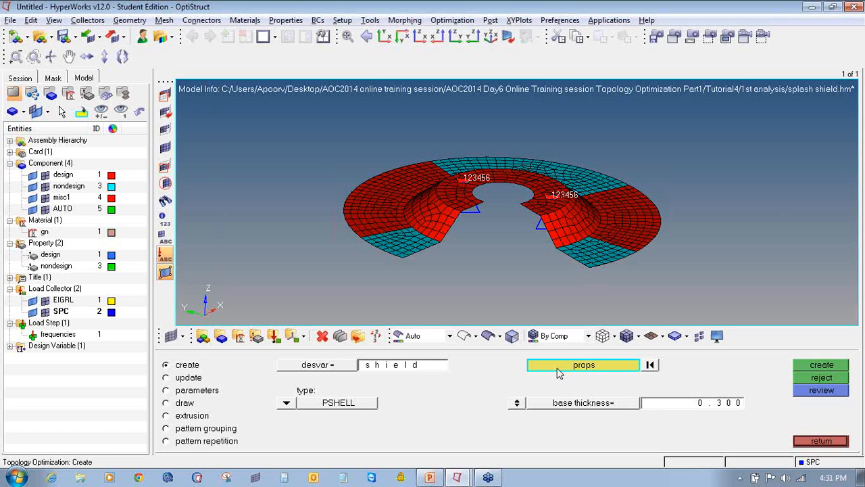
{"action": "left_click", "coordinate": [813, 443]}
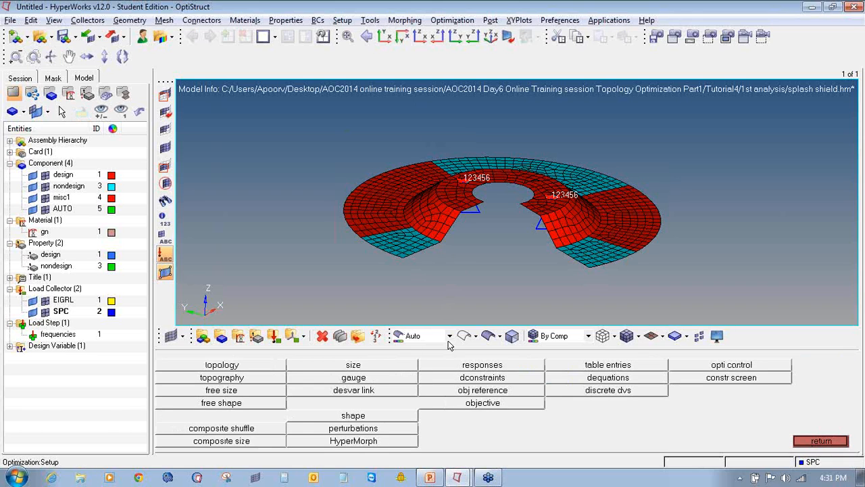
Step: Set the design property's PSHELL thickness T to 1.000 and review the topology design variable settings
{"action": "left_click", "coordinate": [255, 336]}
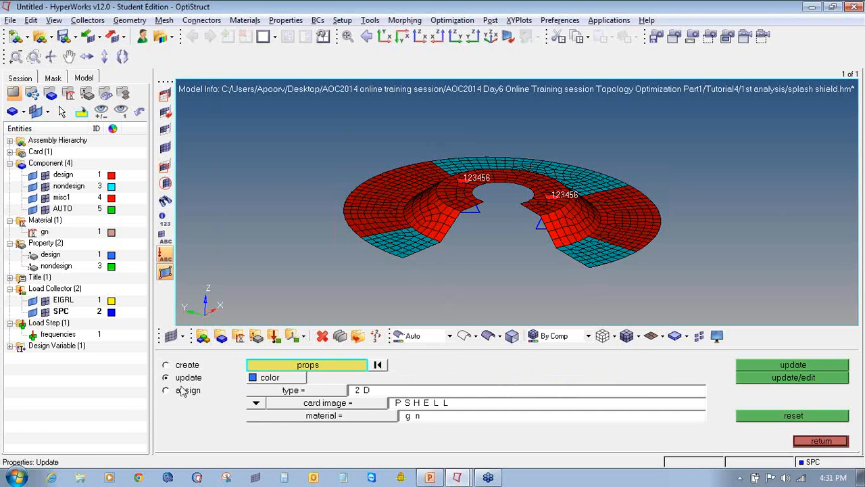
{"action": "left_click", "coordinate": [182, 380]}
{"action": "left_click", "coordinate": [191, 367]}
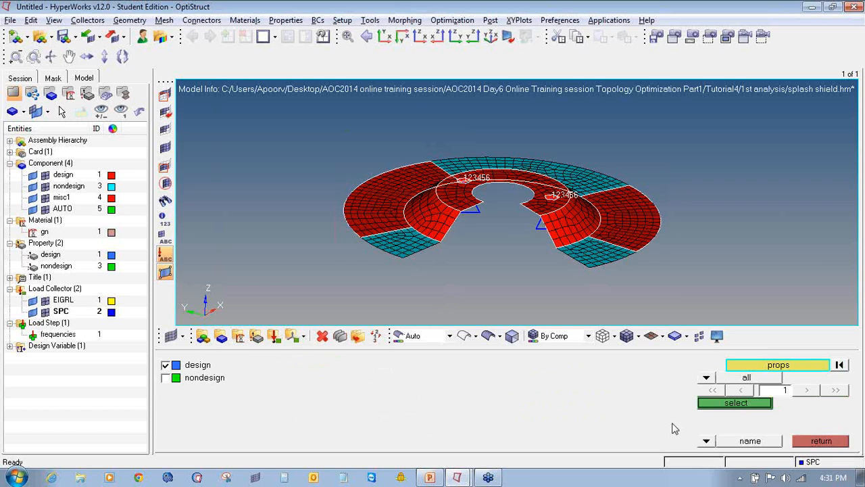
{"action": "left_click", "coordinate": [736, 403]}
{"action": "left_click", "coordinate": [774, 383]}
{"action": "left_click", "coordinate": [413, 298]}
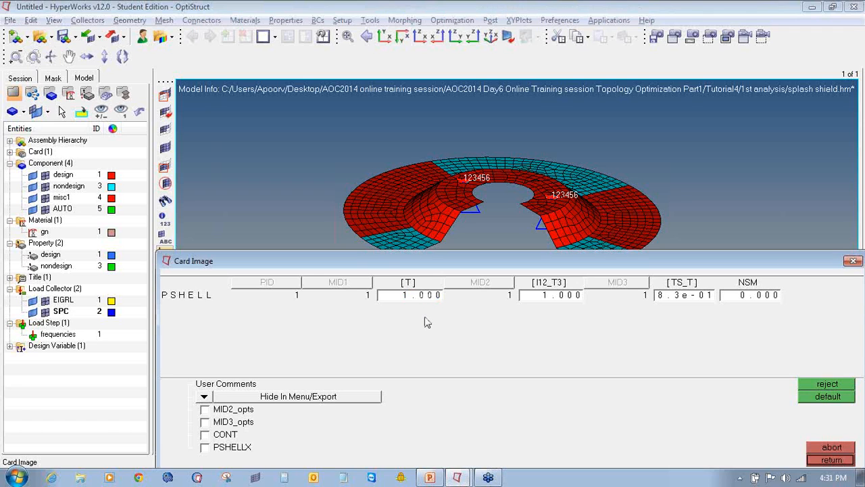
{"action": "left_click", "coordinate": [832, 460]}
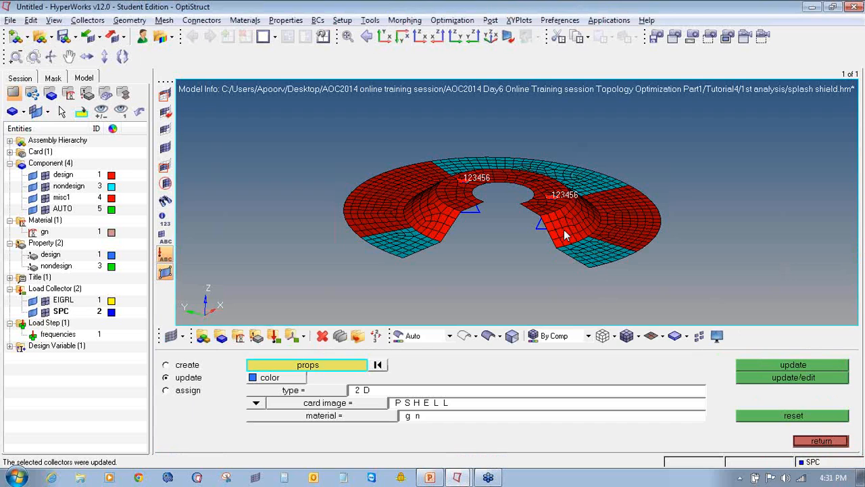
{"action": "left_click", "coordinate": [804, 442]}
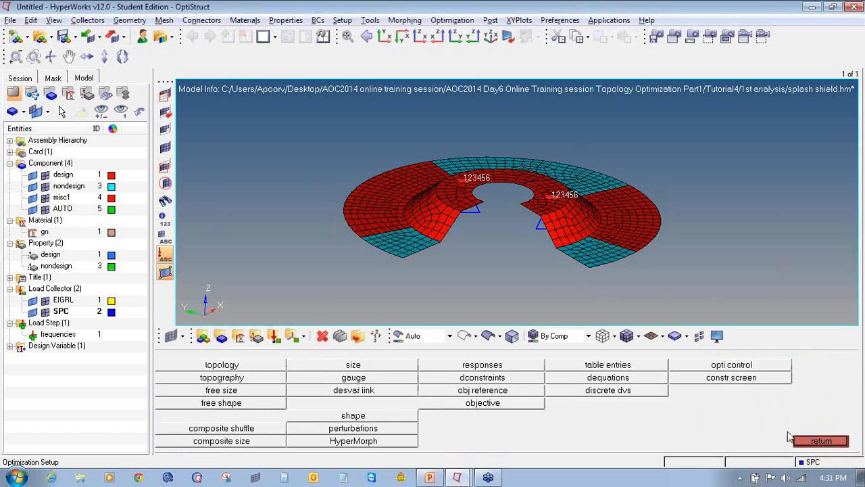
{"action": "left_click", "coordinate": [243, 368]}
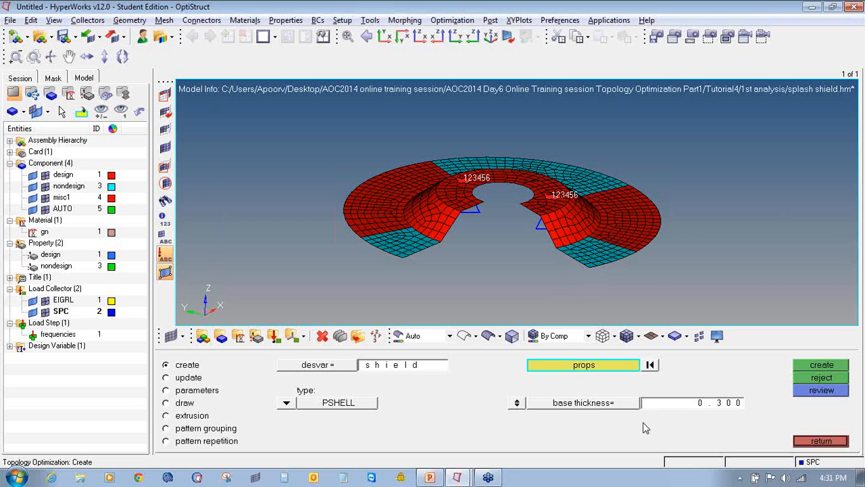
{"action": "left_click", "coordinate": [831, 446]}
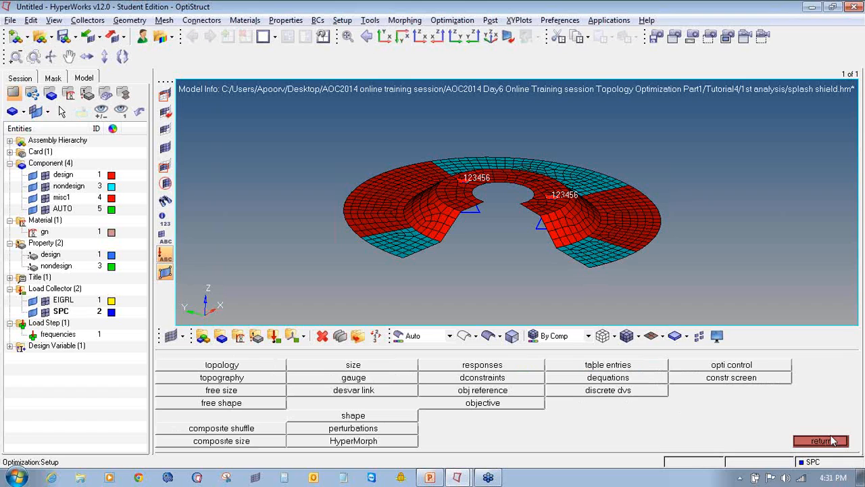
Step: Create a frequency response named freq1 for mode number 1 and list the design variables in the model tree
{"action": "left_click", "coordinate": [512, 365]}
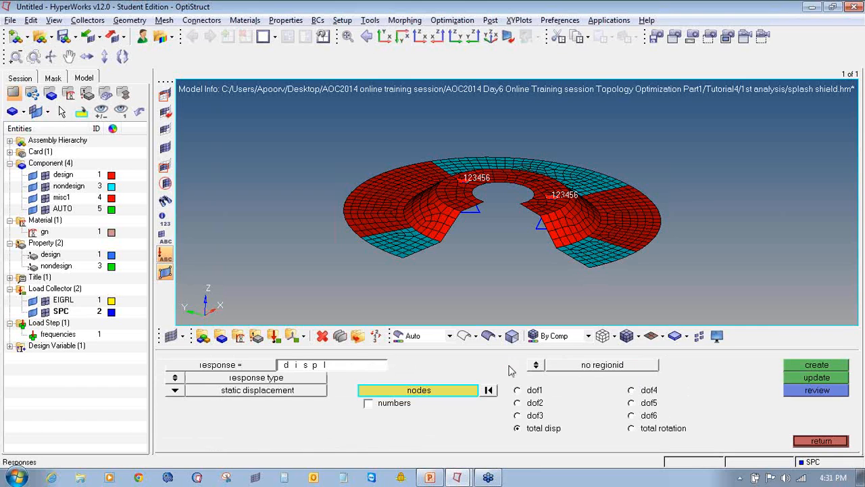
{"action": "left_click", "coordinate": [362, 365]}
{"action": "type", "text": "freq1"}
{"action": "left_click", "coordinate": [175, 390]}
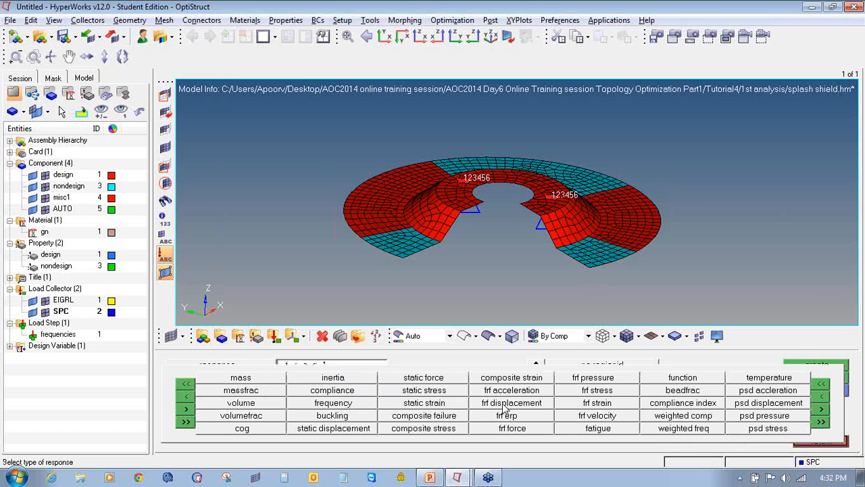
{"action": "left_click", "coordinate": [327, 403]}
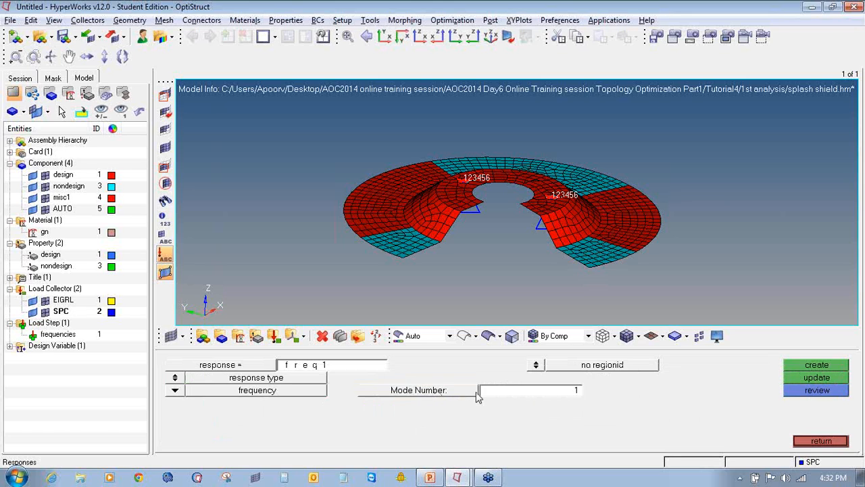
{"action": "left_click", "coordinate": [794, 366]}
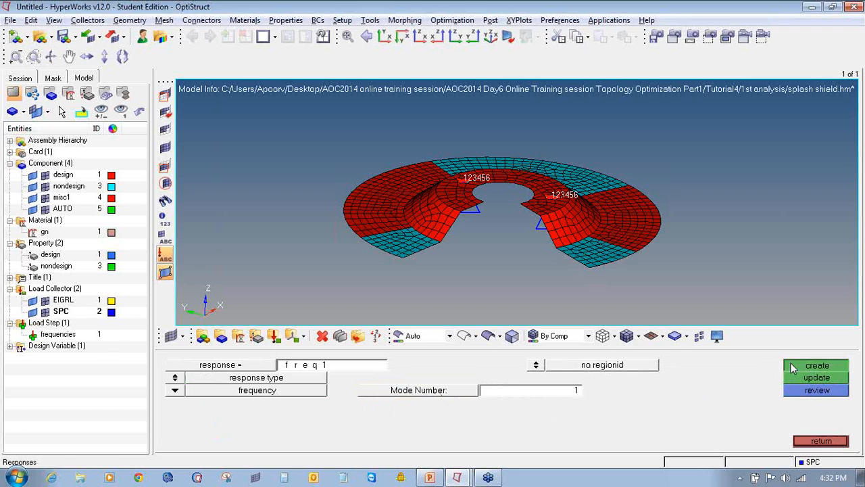
{"action": "left_click", "coordinate": [10, 357]}
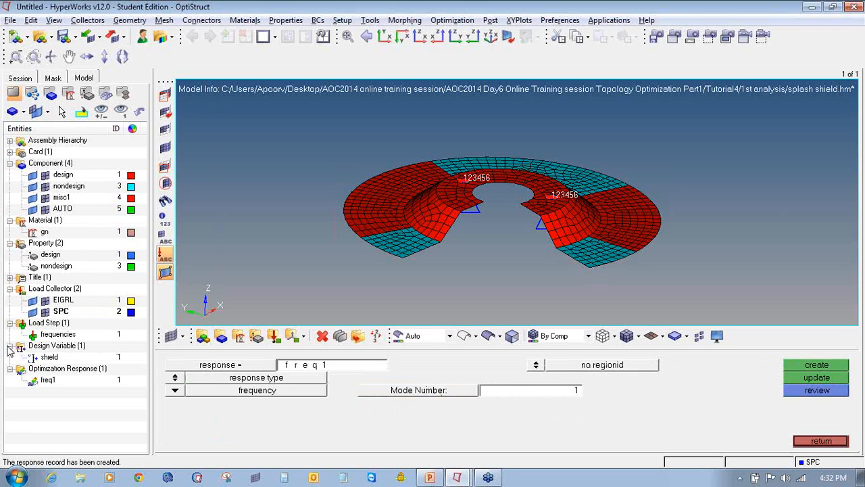
Step: Create a response named volmefrac of type volumefrac with the total option and no region, closing the response setup
{"action": "left_click", "coordinate": [339, 365]}
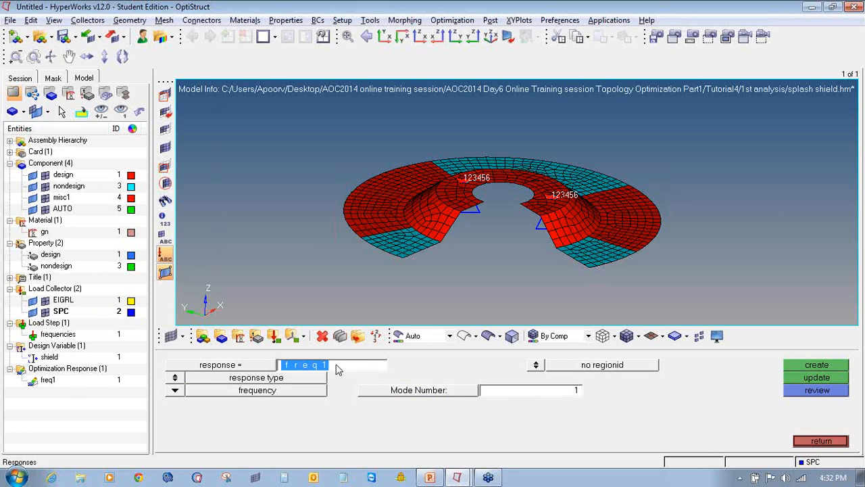
{"action": "type", "text": "volmefrac"}
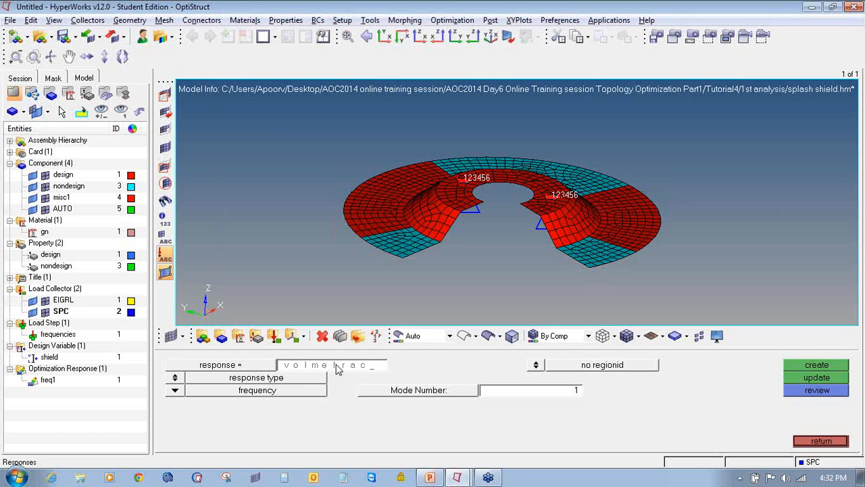
{"action": "left_click", "coordinate": [173, 391]}
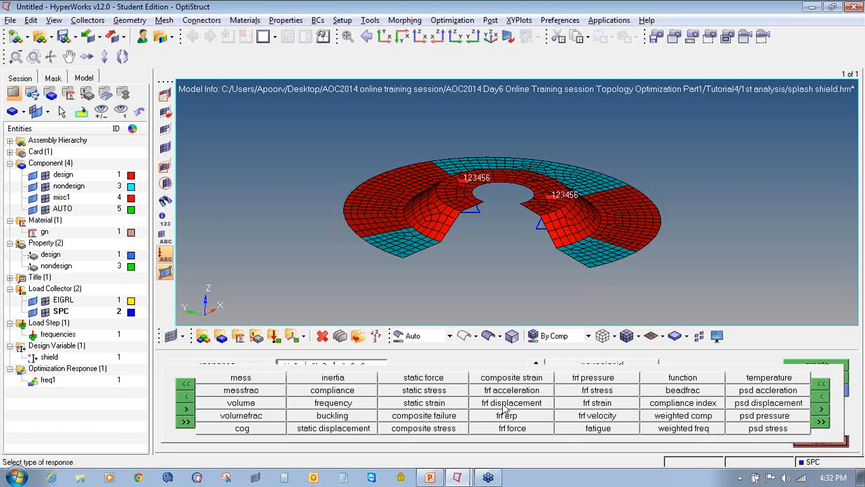
{"action": "left_click", "coordinate": [274, 418]}
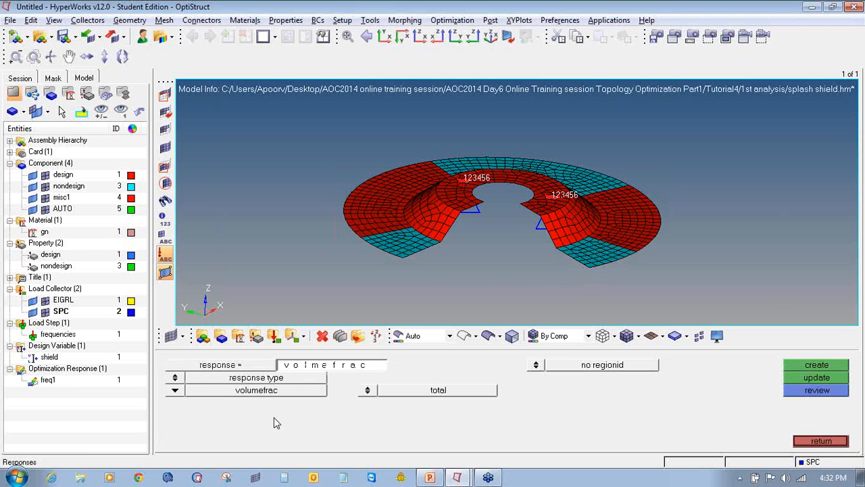
{"action": "left_click", "coordinate": [799, 369]}
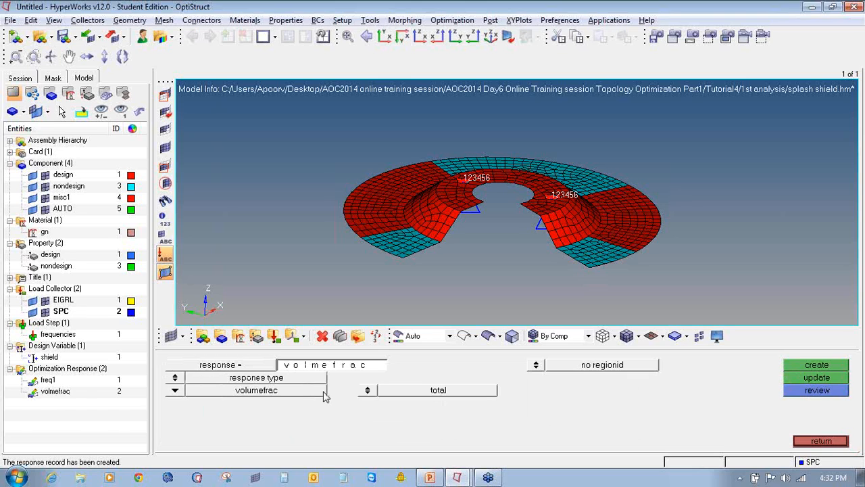
{"action": "left_click", "coordinate": [824, 446]}
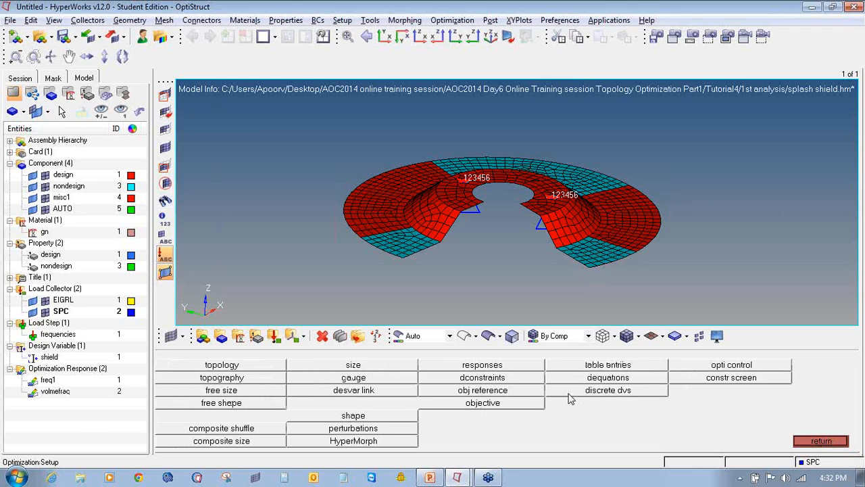
Step: Create an optimization objective that maximizes the freq1 response for the frequencies loadstep
{"action": "left_click", "coordinate": [516, 406]}
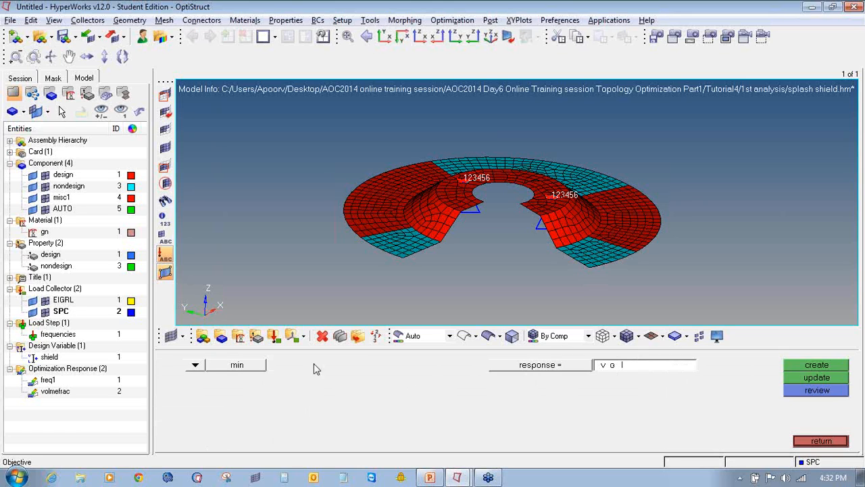
{"action": "left_click", "coordinate": [195, 365]}
{"action": "left_click", "coordinate": [208, 399]}
{"action": "left_click", "coordinate": [515, 368]}
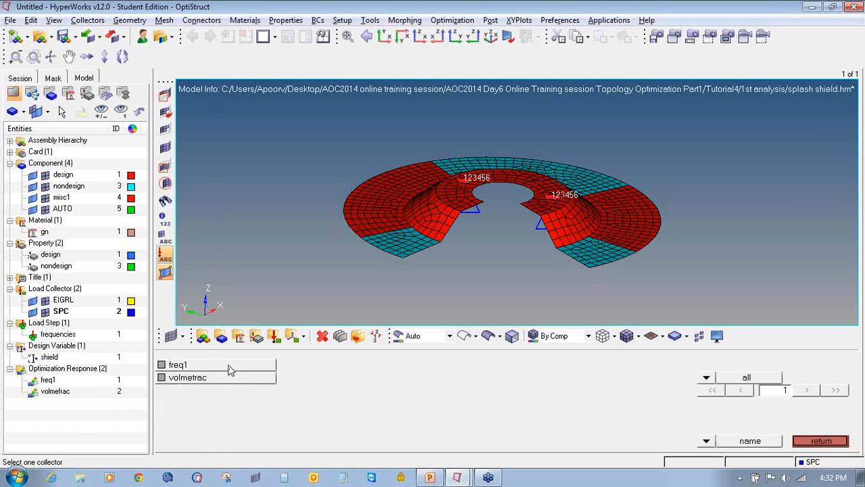
{"action": "left_click", "coordinate": [228, 367]}
{"action": "left_click", "coordinate": [491, 391]}
{"action": "left_click", "coordinate": [234, 365]}
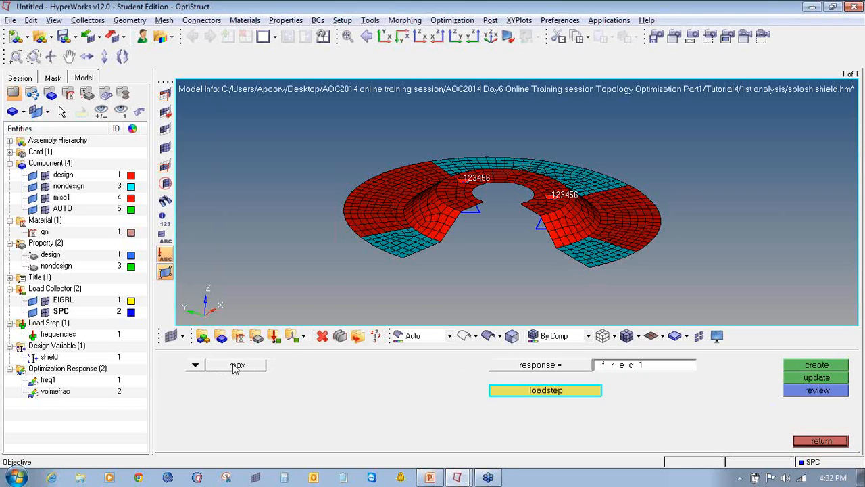
{"action": "left_click", "coordinate": [789, 368]}
{"action": "left_click", "coordinate": [10, 404]}
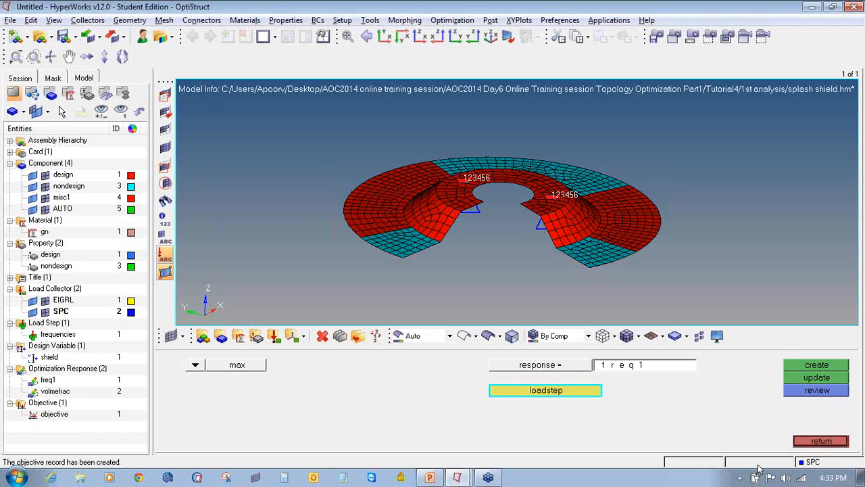
{"action": "left_click", "coordinate": [811, 446]}
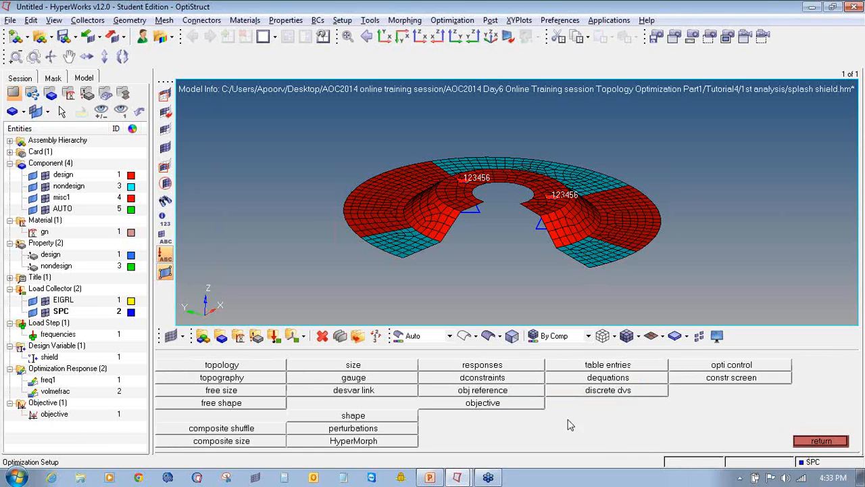
Step: Create the constraint volume_c on the volmefrac response with an upper bound of 0.400, and leave the optimization setup
{"action": "left_click", "coordinate": [513, 380]}
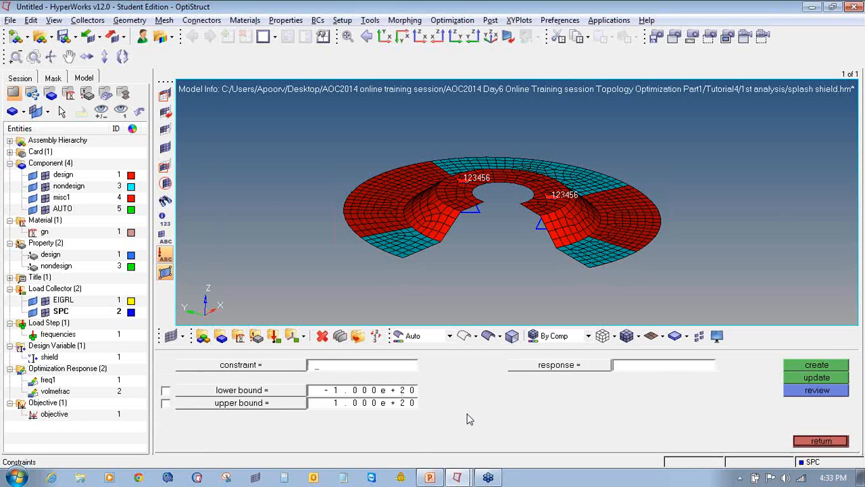
{"action": "type", "text": "volume_c"}
{"action": "left_click", "coordinate": [165, 403]}
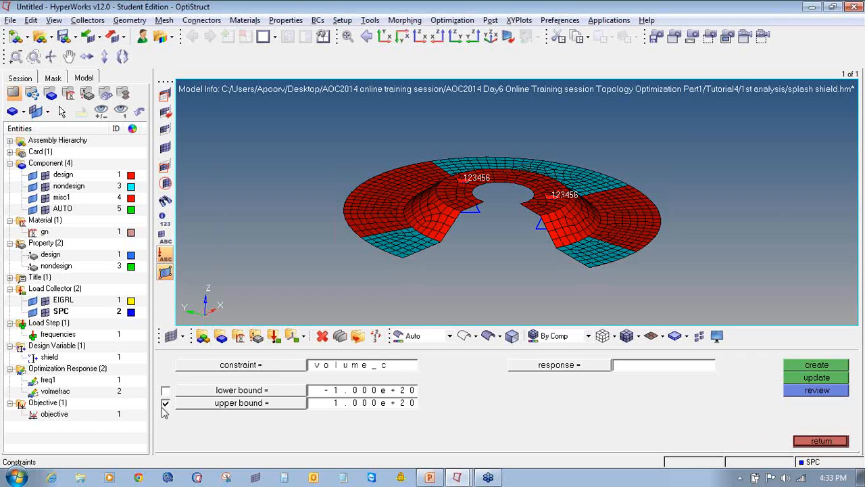
{"action": "left_click", "coordinate": [330, 405]}
{"action": "type", "text": "0.400"}
{"action": "left_click", "coordinate": [550, 366]}
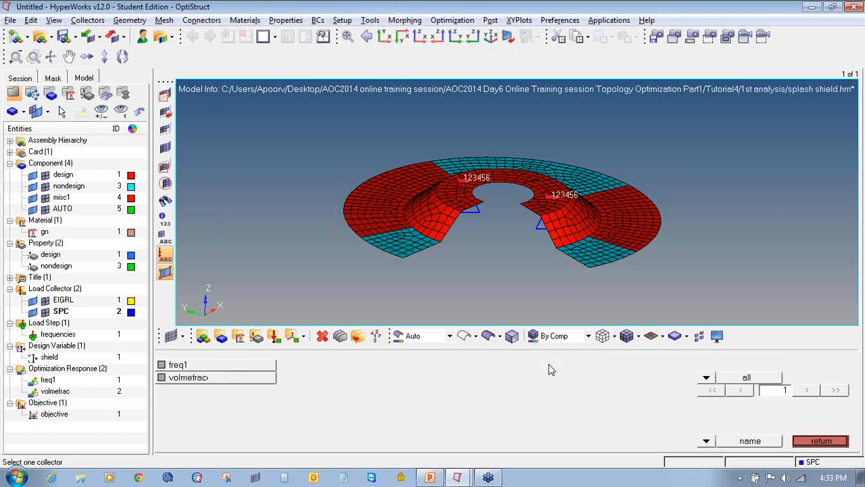
{"action": "left_click", "coordinate": [263, 377]}
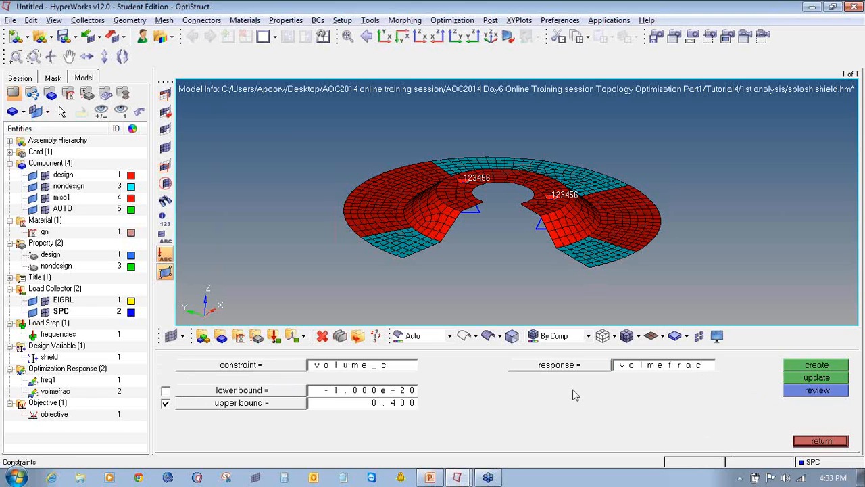
{"action": "left_click", "coordinate": [798, 365]}
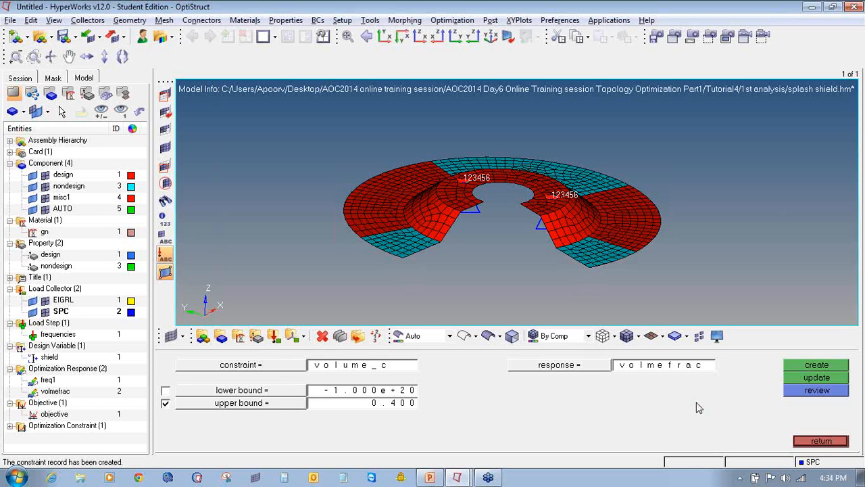
{"action": "left_click", "coordinate": [805, 442]}
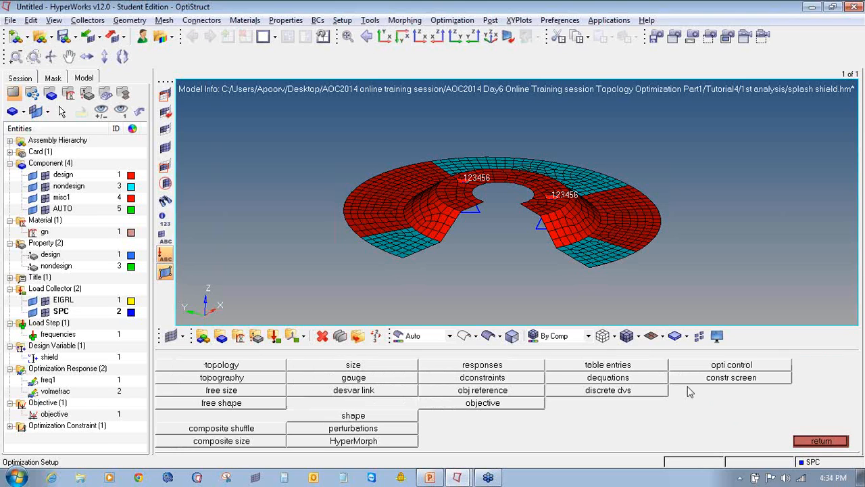
{"action": "left_click", "coordinate": [802, 441]}
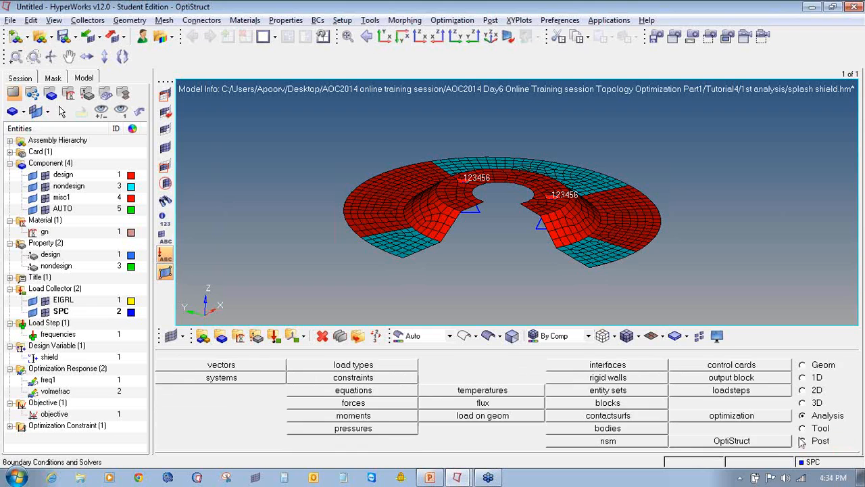
Step: Save the model as splash shield in a new folder named 2nd Analysis inside the Tutorial4 folder
{"action": "left_click", "coordinate": [6, 21]}
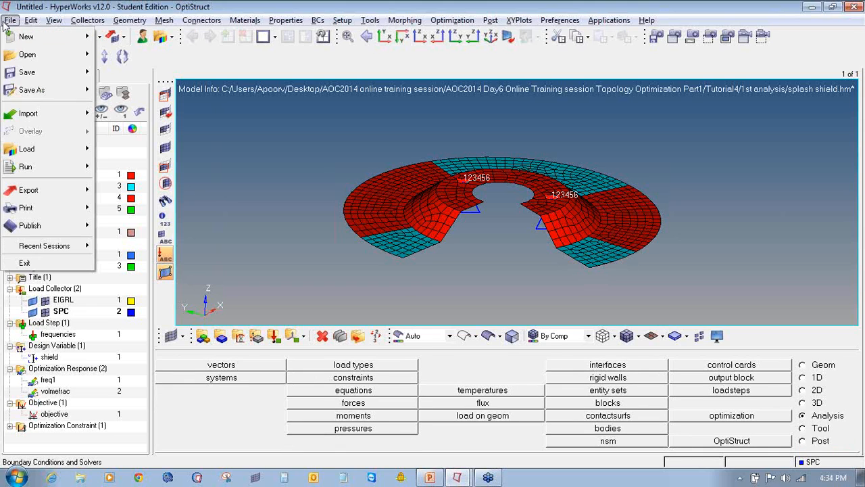
{"action": "mouse_move", "coordinate": [34, 90]}
{"action": "left_click", "coordinate": [138, 126]}
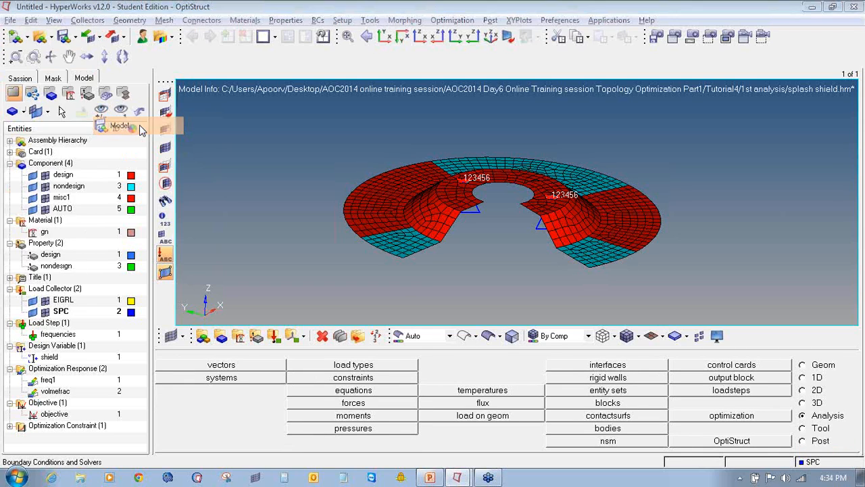
{"action": "left_click", "coordinate": [499, 116]}
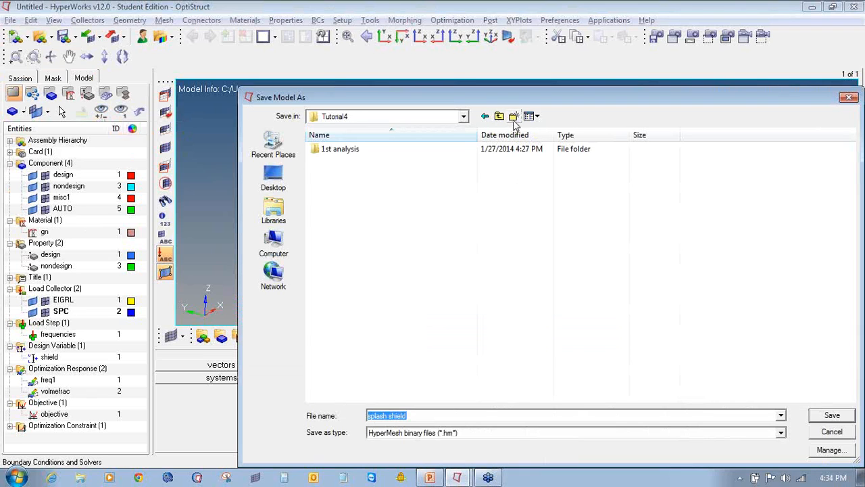
{"action": "left_click", "coordinate": [513, 119]}
{"action": "type", "text": "2nd Analysis"}
{"action": "key", "text": "Return"}
{"action": "key", "text": "Return"}
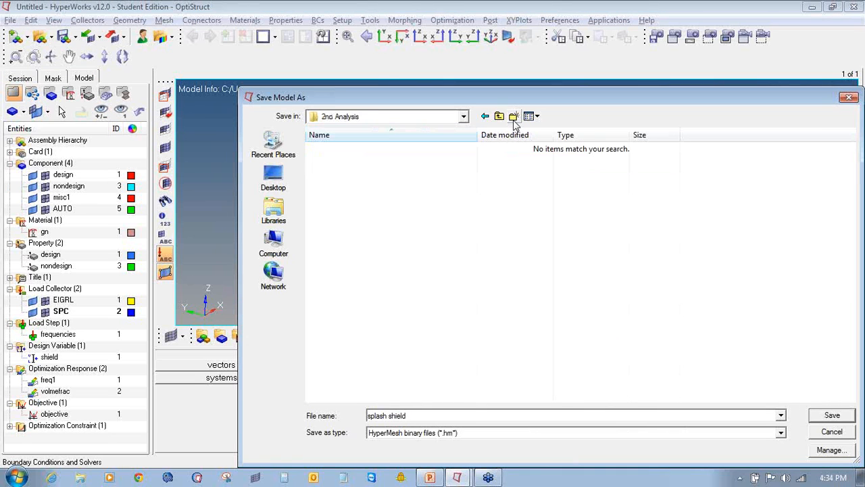
{"action": "left_click", "coordinate": [850, 416]}
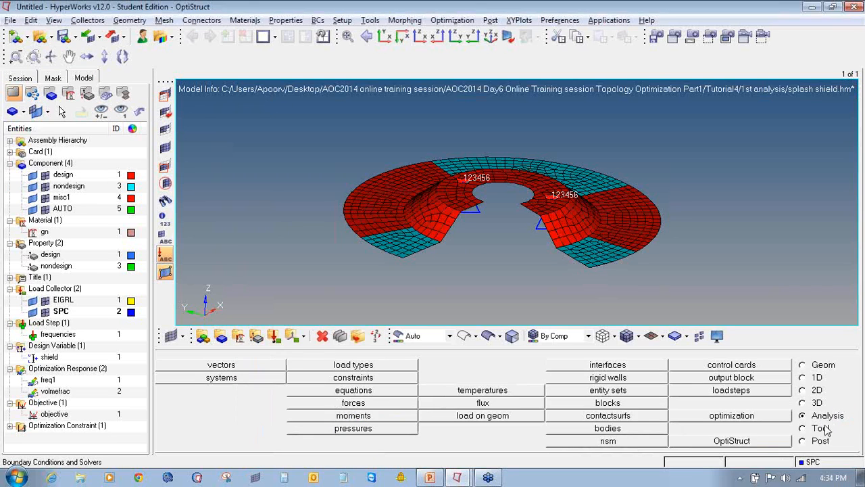
Step: Run OptiStruct on splash shield.fem in the 2nd Analysis folder with the run option set to optimization
{"action": "left_click", "coordinate": [759, 442]}
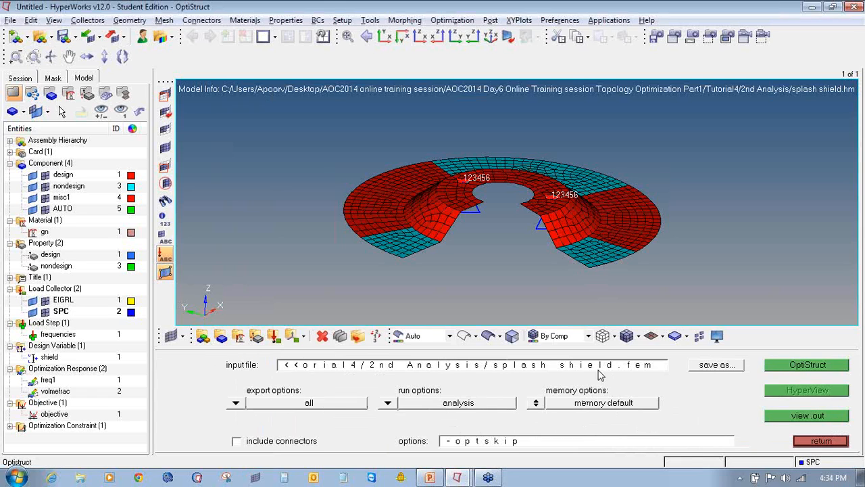
{"action": "left_click", "coordinate": [393, 403]}
{"action": "left_click", "coordinate": [392, 371]}
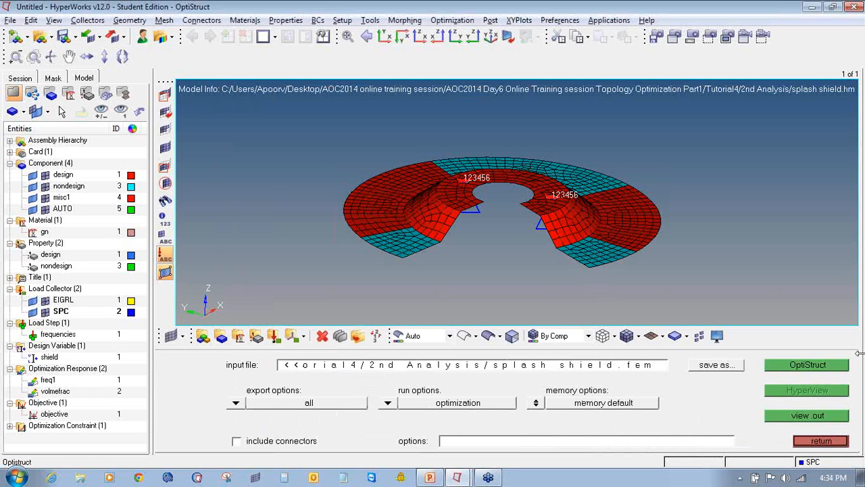
{"action": "left_click", "coordinate": [820, 366]}
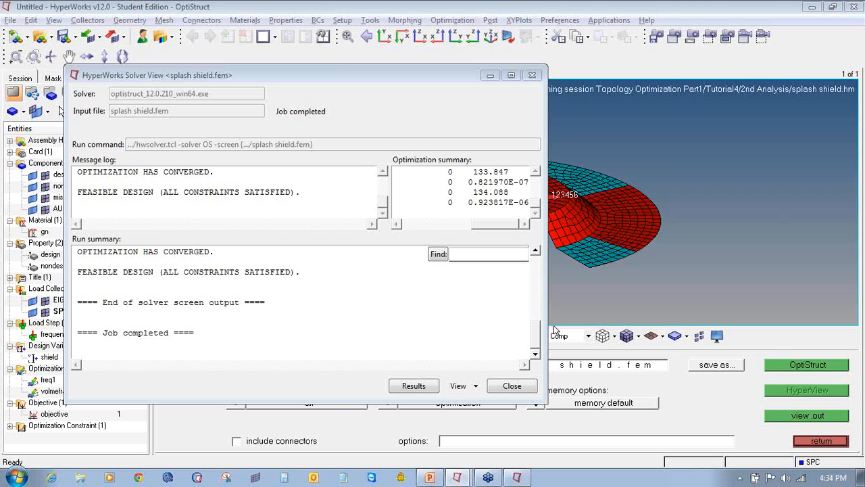
Step: Open the optimization results in HyperView, dismissing the message log and maximizing the results window
{"action": "left_click", "coordinate": [407, 389]}
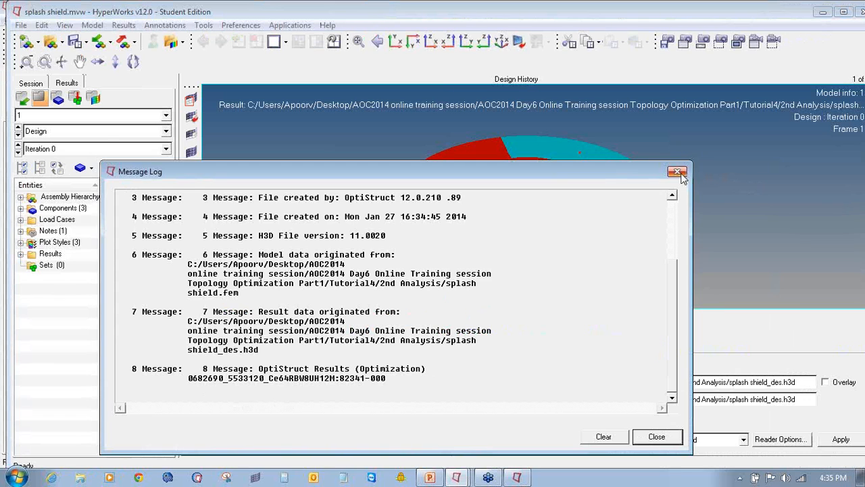
{"action": "left_click", "coordinate": [677, 173]}
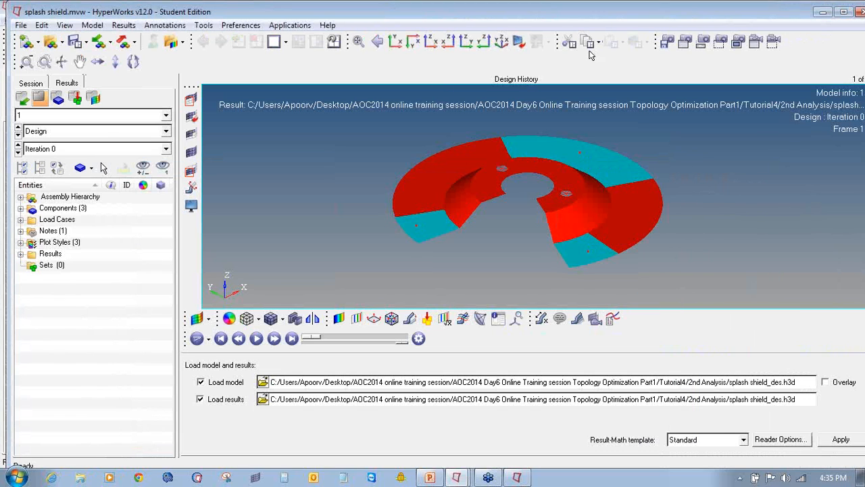
{"action": "double_click", "coordinate": [547, 14]}
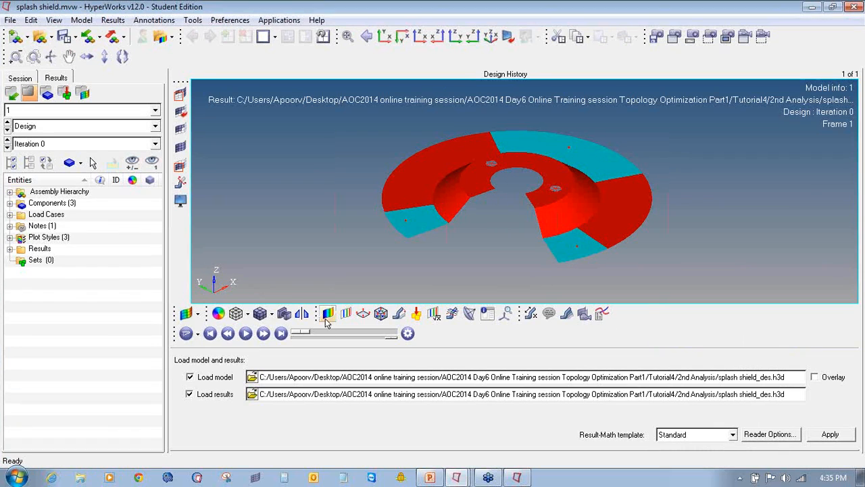
Step: Select Iteration 6 of the design results and plot the Element Densities contour on the shield
{"action": "left_click", "coordinate": [90, 145]}
{"action": "scroll", "coordinate": [91, 152], "scroll_direction": "down", "scroll_amount": 2}
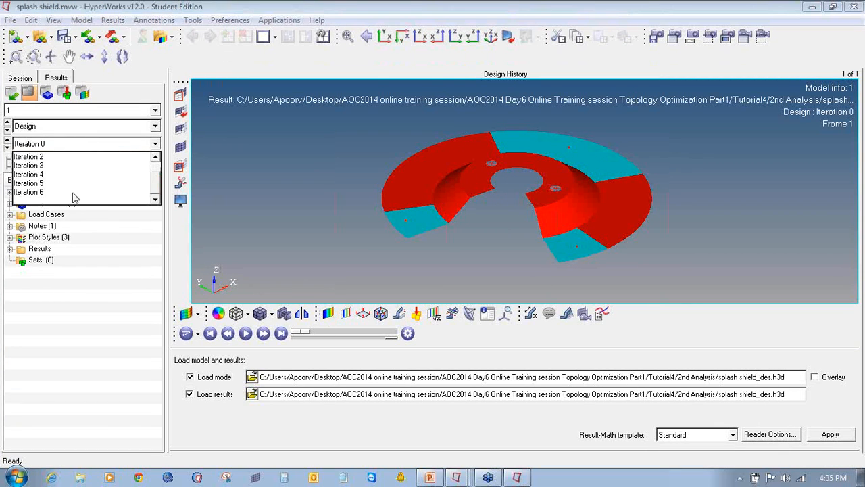
{"action": "left_click", "coordinate": [66, 192]}
{"action": "left_click", "coordinate": [328, 314]}
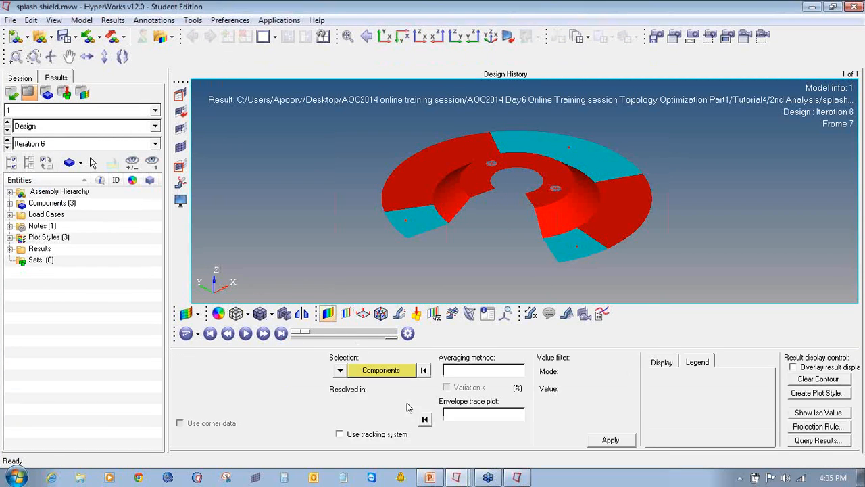
{"action": "left_click", "coordinate": [611, 440]}
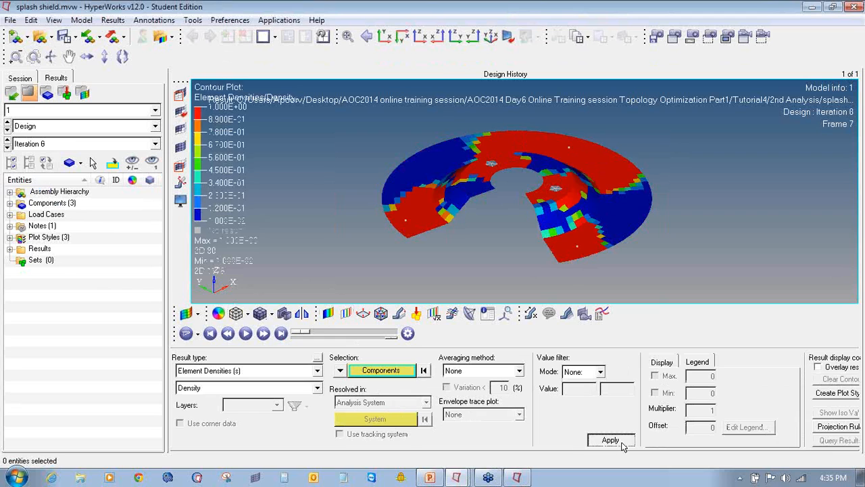
Step: Set the density contour's averaging method to Simple and replot it
{"action": "left_click", "coordinate": [481, 376]}
{"action": "left_click", "coordinate": [477, 393]}
{"action": "left_click", "coordinate": [610, 440]}
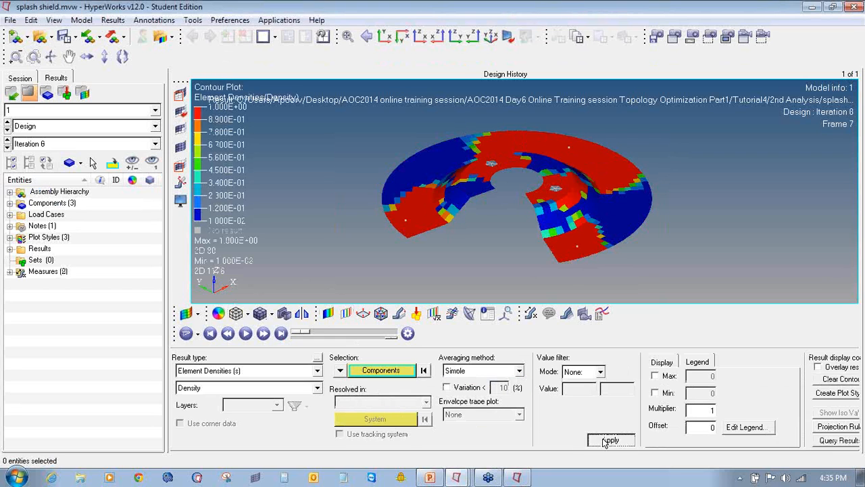
Step: Change the contour's result type to Element Thicknesses and plot it for the shield
{"action": "left_click", "coordinate": [265, 370]}
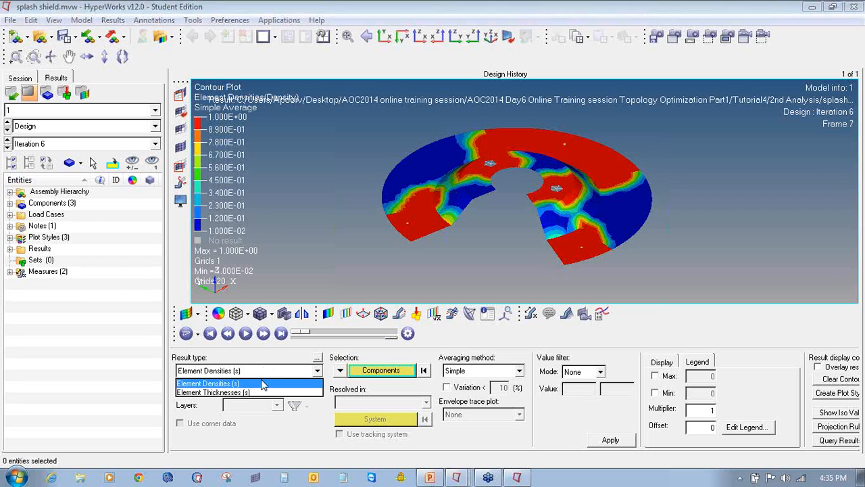
{"action": "left_click", "coordinate": [263, 393]}
{"action": "left_click", "coordinate": [610, 440]}
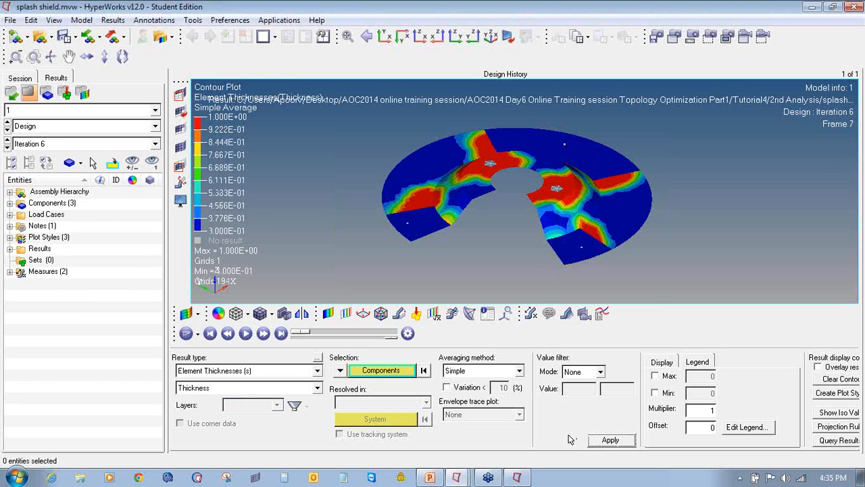
Step: Set the thickness contour's averaging method to None and replot it for the shield
{"action": "left_click", "coordinate": [476, 371]}
{"action": "left_click", "coordinate": [470, 386]}
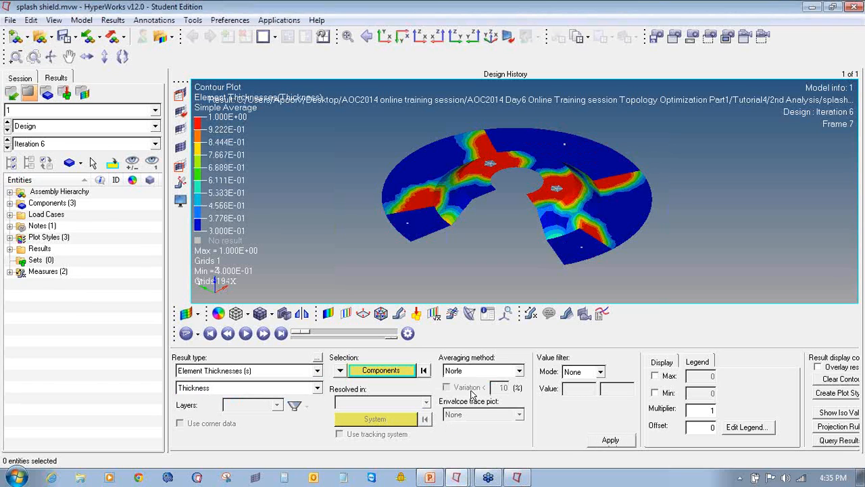
{"action": "left_click", "coordinate": [612, 440]}
{"action": "left_click_drag", "start_coordinate": [564, 187], "coordinate": [541, 157], "text": "ctrl"}
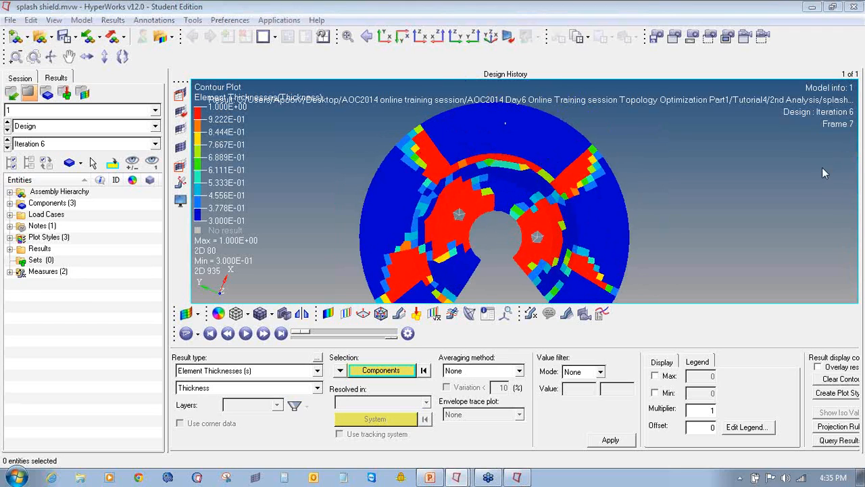
Step: Examine the shield's thickness contour from above, marking where the thick ribs meet the nondesign regions
{"action": "mouse_move", "coordinate": [440, 136]}
{"action": "left_mouse_down"}
{"action": "mouse_move", "coordinate": [458, 156]}
{"action": "mouse_move", "coordinate": [516, 148]}
{"action": "mouse_move", "coordinate": [552, 158]}
{"action": "mouse_move", "coordinate": [598, 132]}
{"action": "mouse_move", "coordinate": [534, 108]}
{"action": "mouse_move", "coordinate": [466, 101]}
{"action": "mouse_move", "coordinate": [423, 124]}
{"action": "left_mouse_up"}
{"action": "mouse_move", "coordinate": [449, 151]}
{"action": "left_mouse_down"}
{"action": "mouse_move", "coordinate": [547, 155]}
{"action": "mouse_move", "coordinate": [554, 109]}
{"action": "mouse_move", "coordinate": [478, 130]}
{"action": "left_mouse_up"}
{"action": "right_click", "coordinate": [692, 201]}
{"action": "left_click", "coordinate": [723, 293]}
{"action": "scroll", "coordinate": [660, 200], "scroll_direction": "down", "scroll_amount": 3}
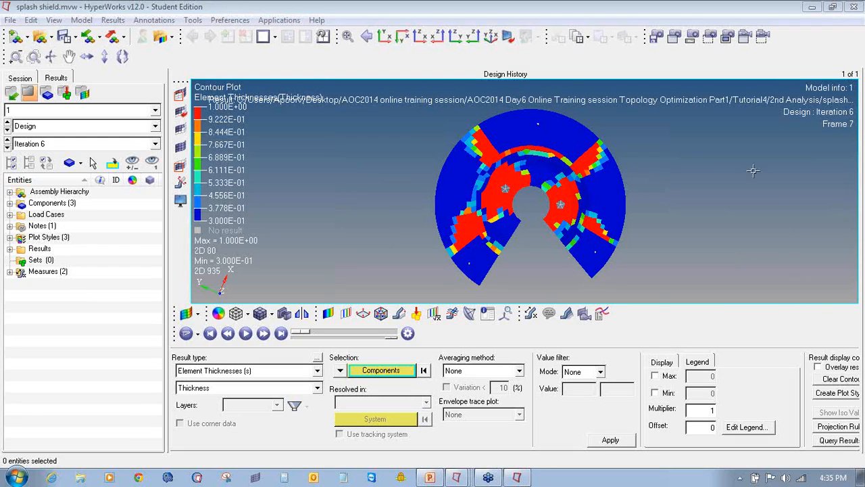
{"action": "mouse_move", "coordinate": [509, 110]}
{"action": "left_mouse_down"}
{"action": "mouse_move", "coordinate": [487, 127]}
{"action": "mouse_move", "coordinate": [508, 147]}
{"action": "mouse_move", "coordinate": [585, 146]}
{"action": "mouse_move", "coordinate": [586, 118]}
{"action": "mouse_move", "coordinate": [517, 109]}
{"action": "mouse_move", "coordinate": [486, 120]}
{"action": "mouse_move", "coordinate": [505, 145]}
{"action": "mouse_move", "coordinate": [598, 143]}
{"action": "left_mouse_up"}
{"action": "mouse_move", "coordinate": [620, 254]}
{"action": "left_mouse_down"}
{"action": "mouse_move", "coordinate": [586, 231]}
{"action": "mouse_move", "coordinate": [572, 261]}
{"action": "left_mouse_up"}
{"action": "mouse_move", "coordinate": [460, 269]}
{"action": "left_mouse_down"}
{"action": "mouse_move", "coordinate": [479, 236]}
{"action": "mouse_move", "coordinate": [503, 266]}
{"action": "left_mouse_up"}
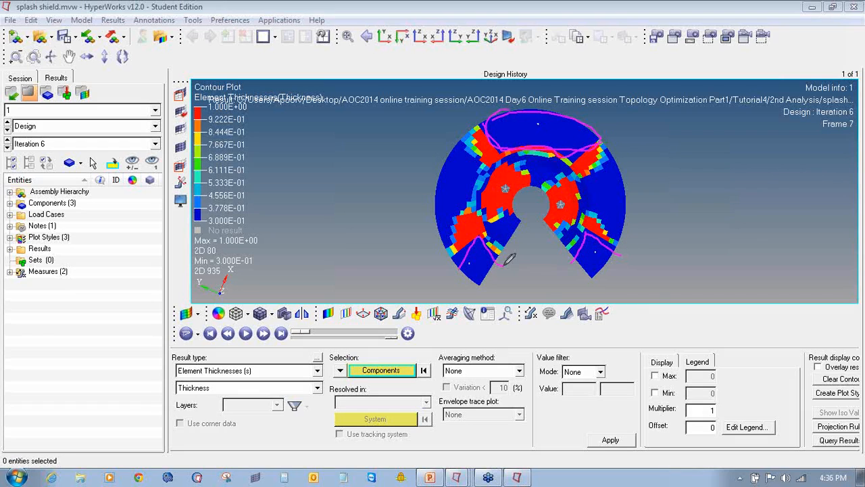
{"action": "mouse_move", "coordinate": [471, 237]}
{"action": "left_mouse_down"}
{"action": "mouse_move", "coordinate": [483, 227]}
{"action": "mouse_move", "coordinate": [517, 257]}
{"action": "left_mouse_up"}
{"action": "mouse_move", "coordinate": [586, 232]}
{"action": "left_mouse_down"}
{"action": "mouse_move", "coordinate": [560, 252]}
{"action": "mouse_move", "coordinate": [622, 255]}
{"action": "left_mouse_up"}
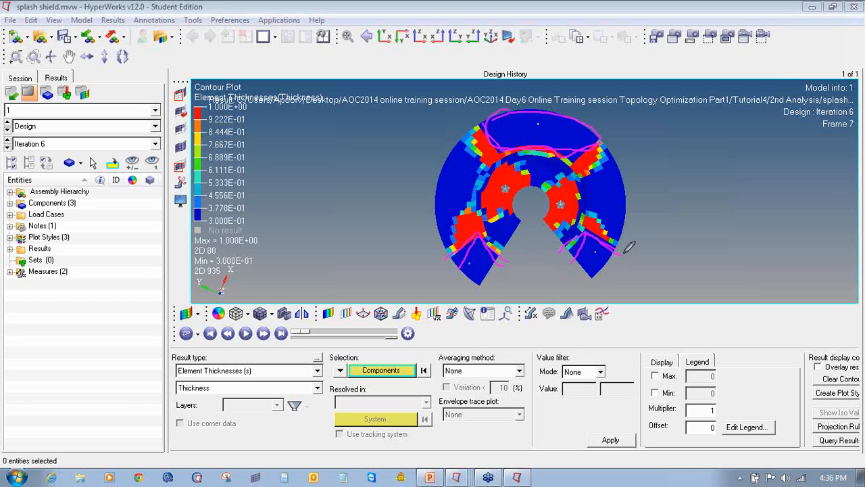
{"action": "left_click_drag", "start_coordinate": [574, 162], "coordinate": [608, 132]}
{"action": "left_click_drag", "start_coordinate": [482, 121], "coordinate": [504, 152]}
Step: Split the page into two side-by-side windows and load splash shield_s1.h3d as model and results in the empty one
{"action": "left_click", "coordinate": [275, 36]}
{"action": "left_click", "coordinate": [321, 57]}
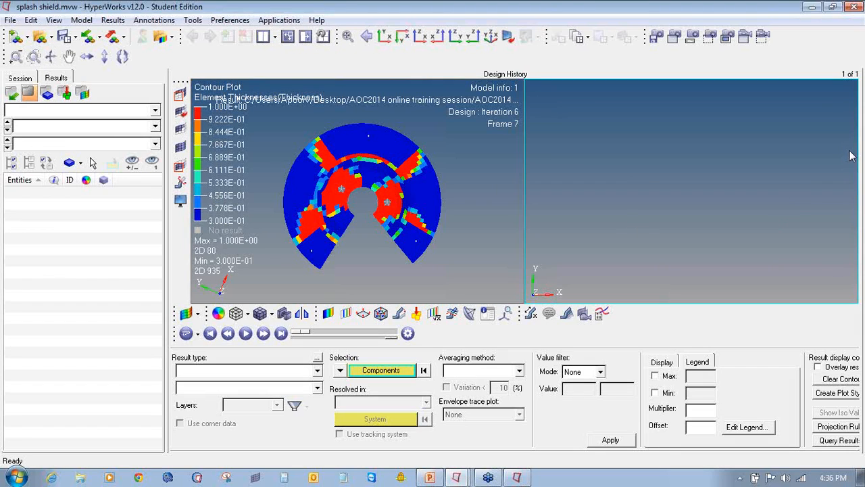
{"action": "left_click", "coordinate": [40, 35]}
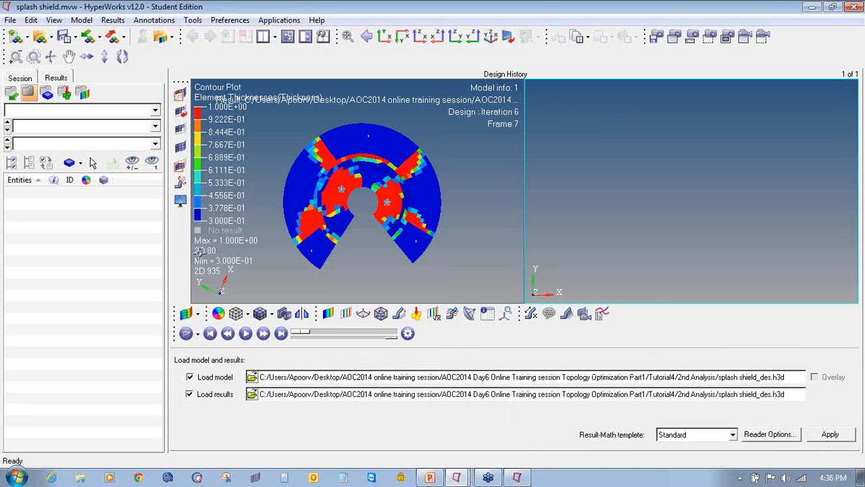
{"action": "left_click", "coordinate": [252, 377]}
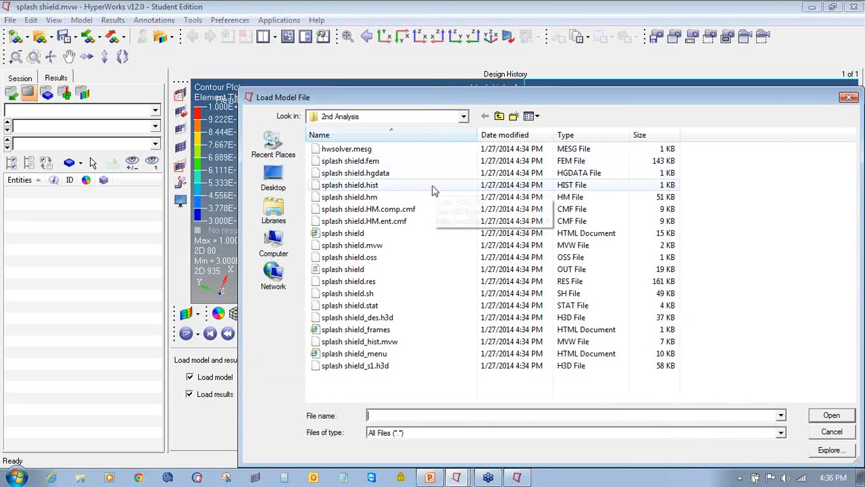
{"action": "left_click", "coordinate": [571, 135]}
{"action": "double_click", "coordinate": [586, 198]}
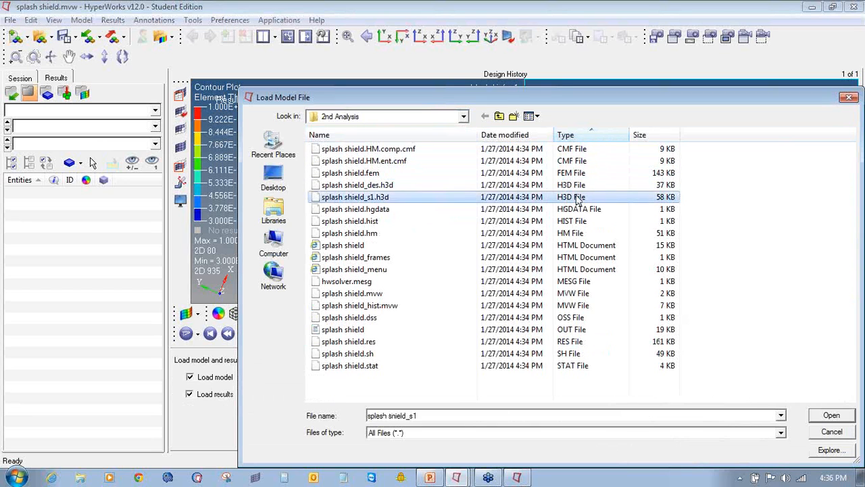
{"action": "left_click", "coordinate": [845, 434]}
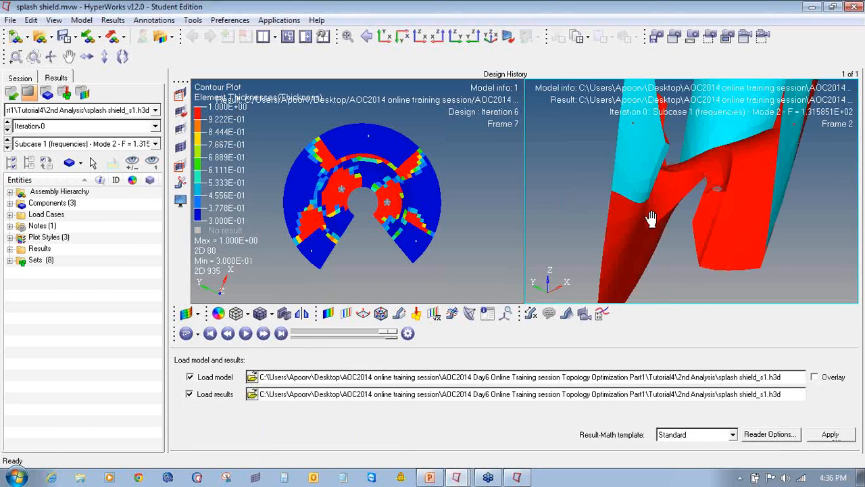
Step: Set the Eigen mode deformed shape to a uniform scale factor of 0.01 and fit the shield in its window
{"action": "left_click", "coordinate": [397, 316]}
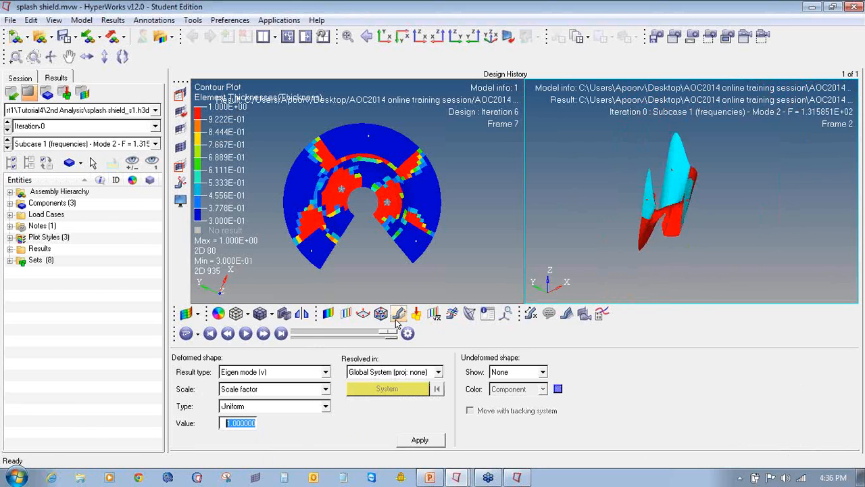
{"action": "type", "text": "00.01"}
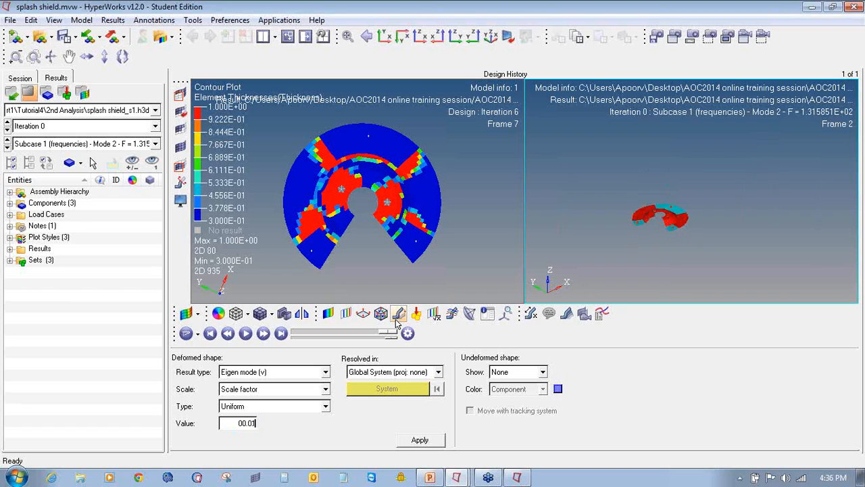
{"action": "type", "text": "f"}
{"action": "left_click_drag", "start_coordinate": [657, 225], "coordinate": [668, 233], "text": "ctrl"}
Step: Select Iteration 6 of the frequencies subcase and plot the Eigen Mode magnitude contour on the shield
{"action": "left_click", "coordinate": [37, 127]}
{"action": "left_click", "coordinate": [40, 147]}
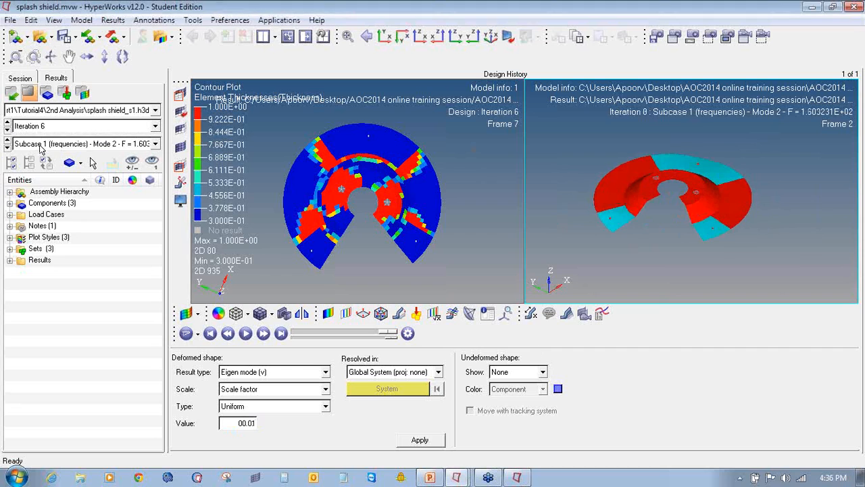
{"action": "left_click", "coordinate": [328, 313]}
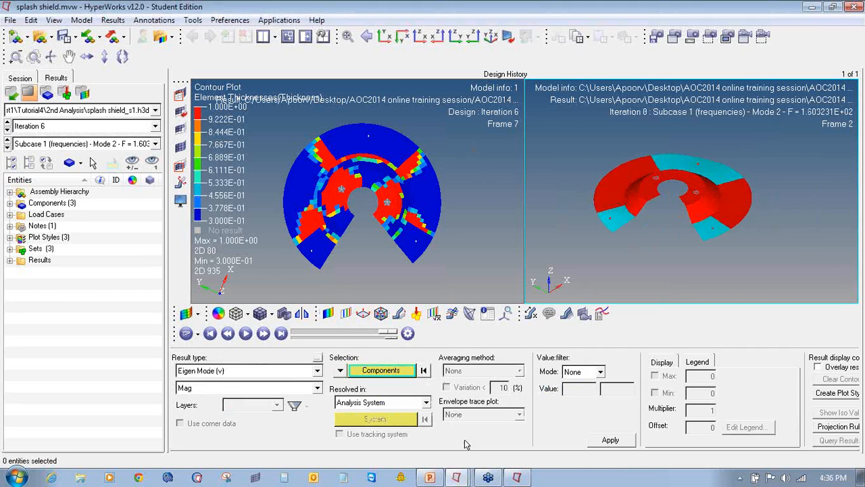
{"action": "left_click", "coordinate": [610, 440]}
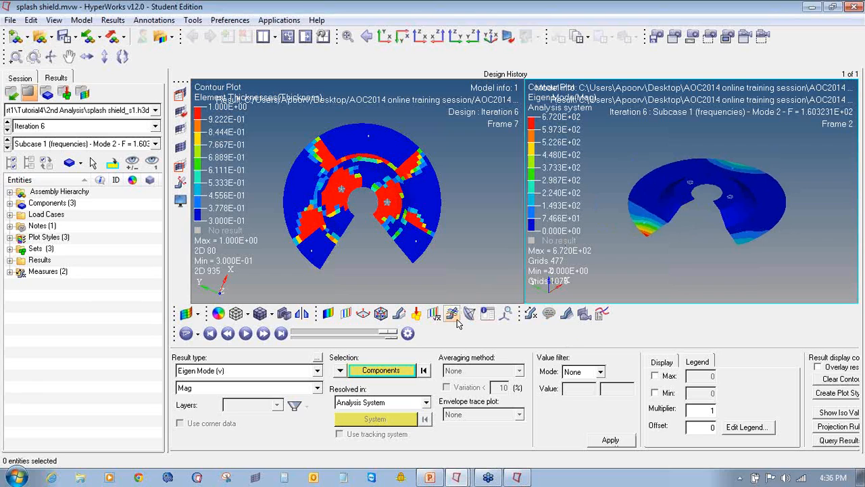
Step: Show the Static MinMax Result with only the maximum on the contour, and check the frequencies of the available modes
{"action": "left_click", "coordinate": [505, 313]}
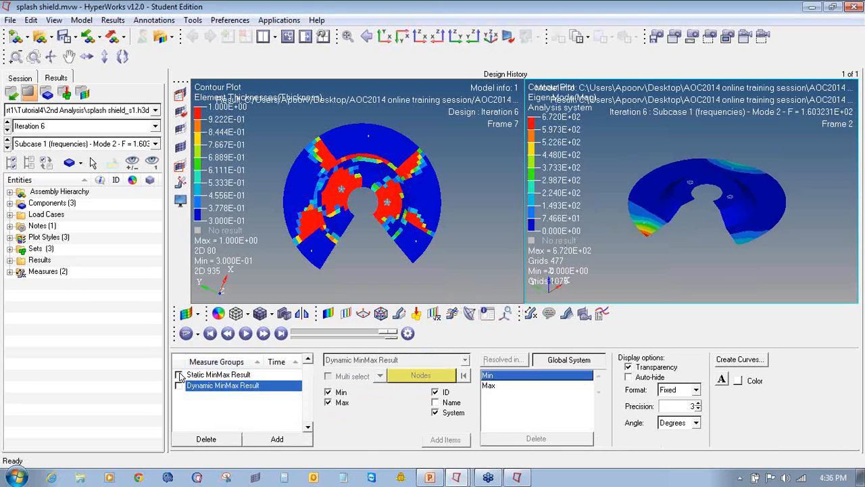
{"action": "left_click", "coordinate": [179, 375]}
{"action": "left_click", "coordinate": [328, 392]}
{"action": "left_click_drag", "start_coordinate": [620, 209], "coordinate": [659, 223], "text": "ctrl"}
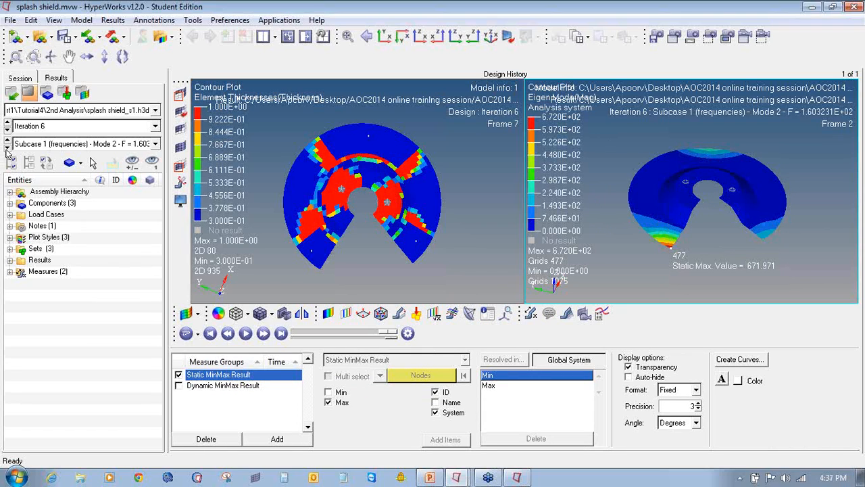
{"action": "left_click", "coordinate": [156, 144]}
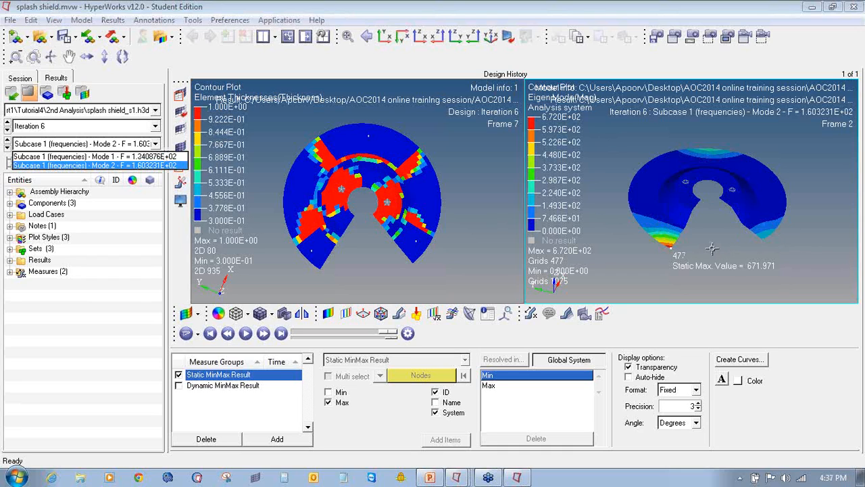
{"action": "left_click", "coordinate": [736, 249]}
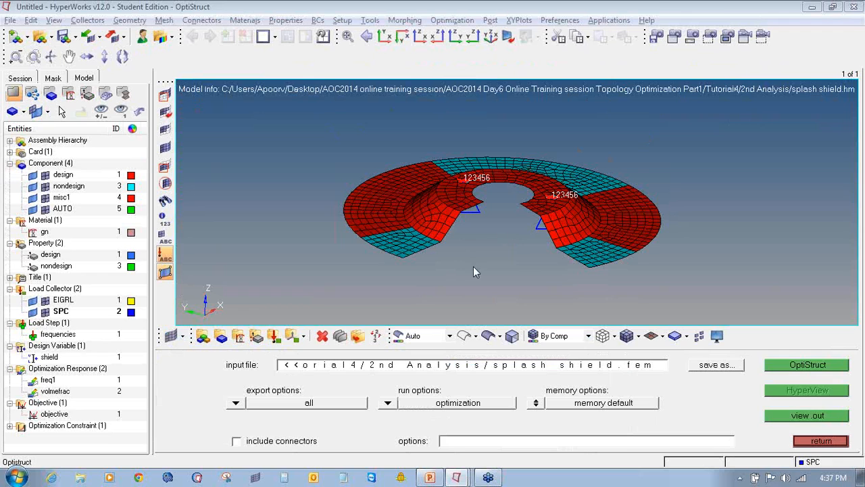
Step: Close both splash shield.mvw result sessions without saving them
{"action": "mouse_move", "coordinate": [457, 478]}
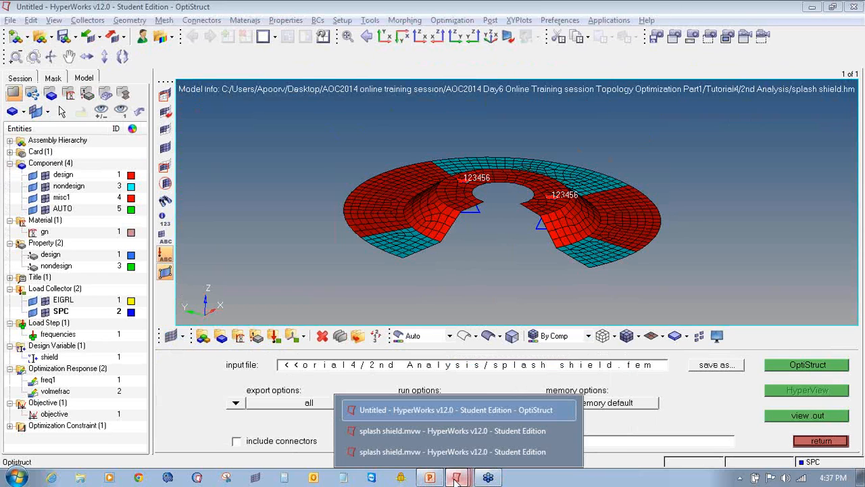
{"action": "left_click", "coordinate": [470, 435]}
{"action": "left_click", "coordinate": [854, 7]}
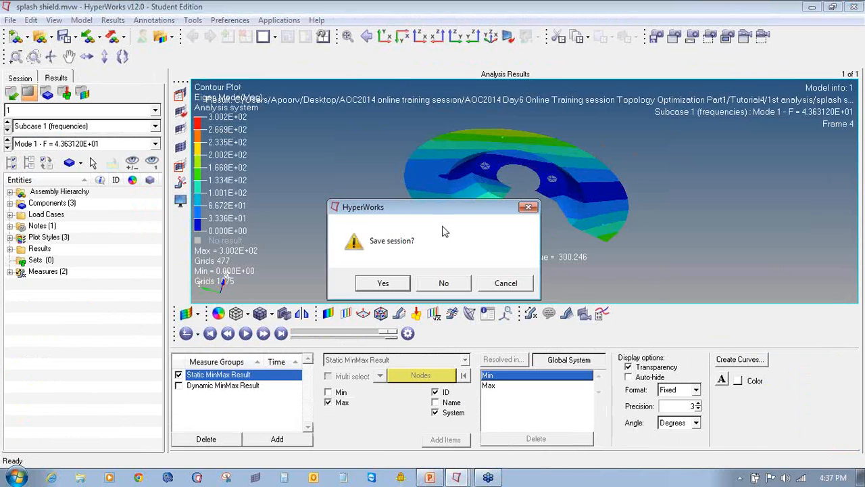
{"action": "left_click", "coordinate": [453, 280]}
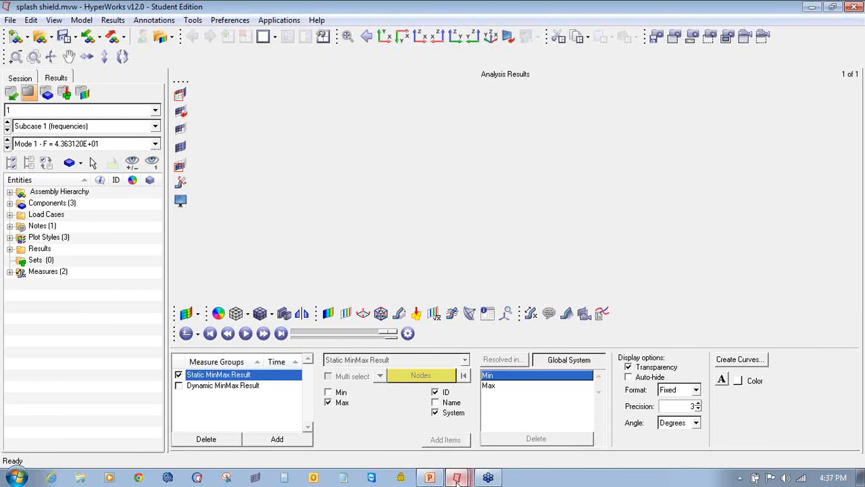
{"action": "mouse_move", "coordinate": [456, 477]}
{"action": "left_click", "coordinate": [453, 451]}
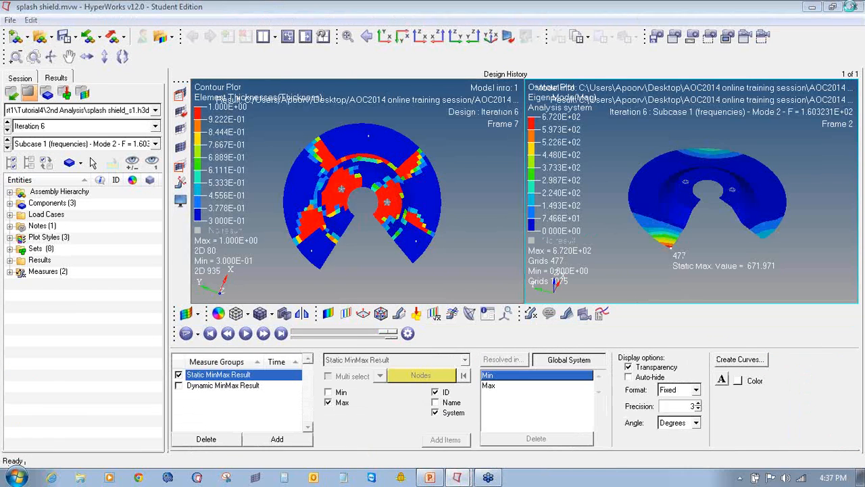
{"action": "left_click", "coordinate": [444, 283]}
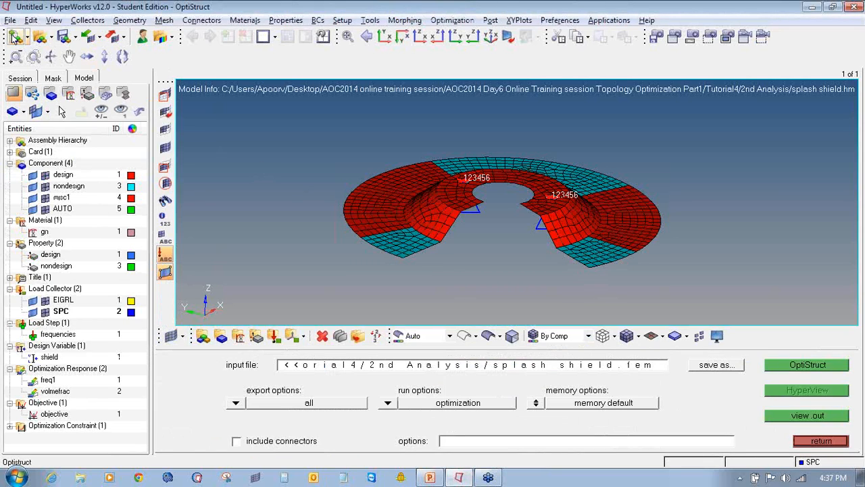
Step: Clear the current model for a new one and start browsing the C: drive for a model to open
{"action": "left_click", "coordinate": [14, 35]}
{"action": "left_click", "coordinate": [39, 37]}
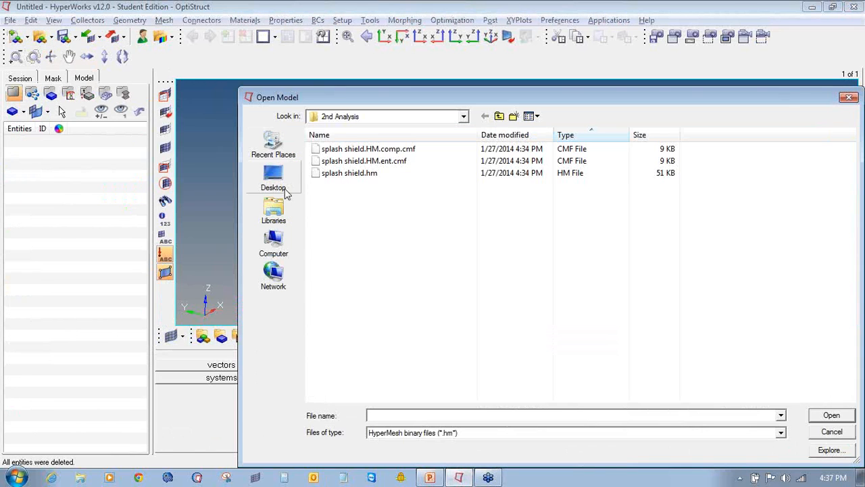
{"action": "left_click", "coordinate": [281, 244]}
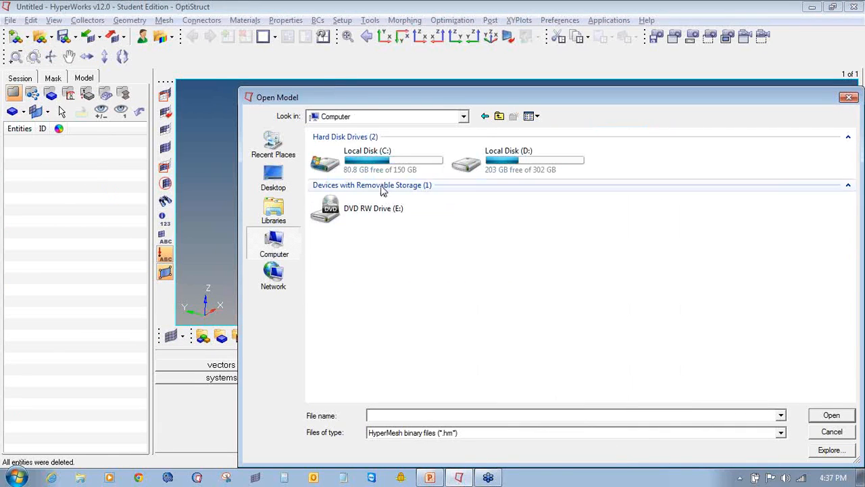
{"action": "double_click", "coordinate": [382, 170]}
{"action": "double_click", "coordinate": [392, 241]}
{"action": "left_click", "coordinate": [383, 175]}
{"action": "double_click", "coordinate": [383, 185]}
{"action": "double_click", "coordinate": [378, 151]}
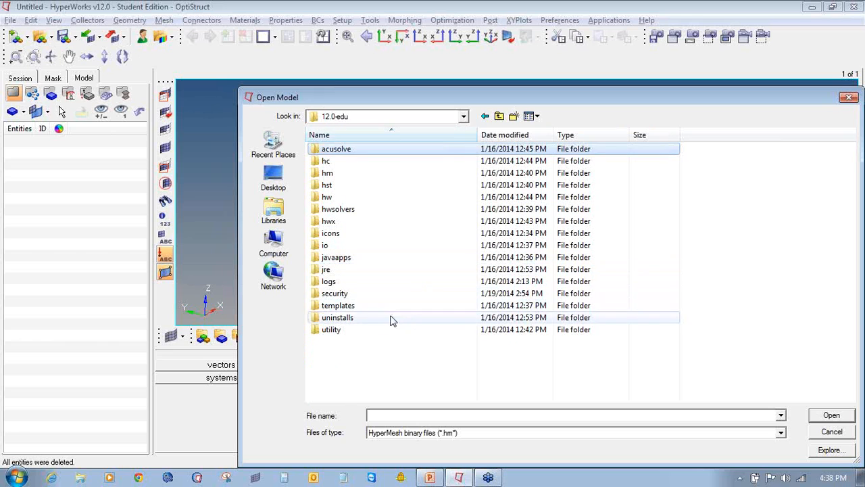
{"action": "double_click", "coordinate": [377, 210]}
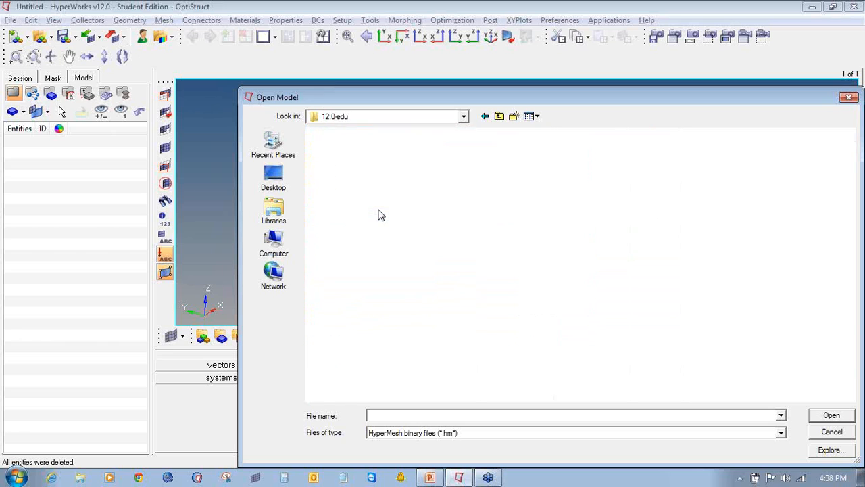
{"action": "double_click", "coordinate": [384, 185]}
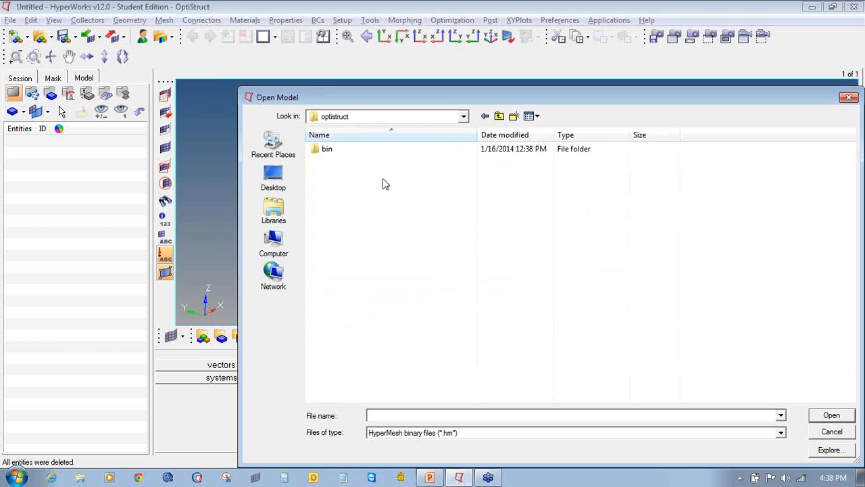
{"action": "left_click", "coordinate": [503, 116]}
{"action": "left_click", "coordinate": [503, 117]}
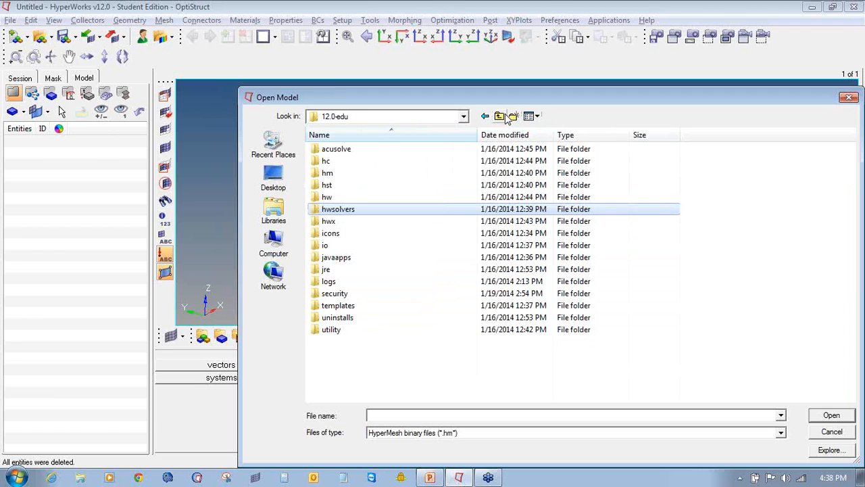
{"action": "left_click", "coordinate": [505, 116]}
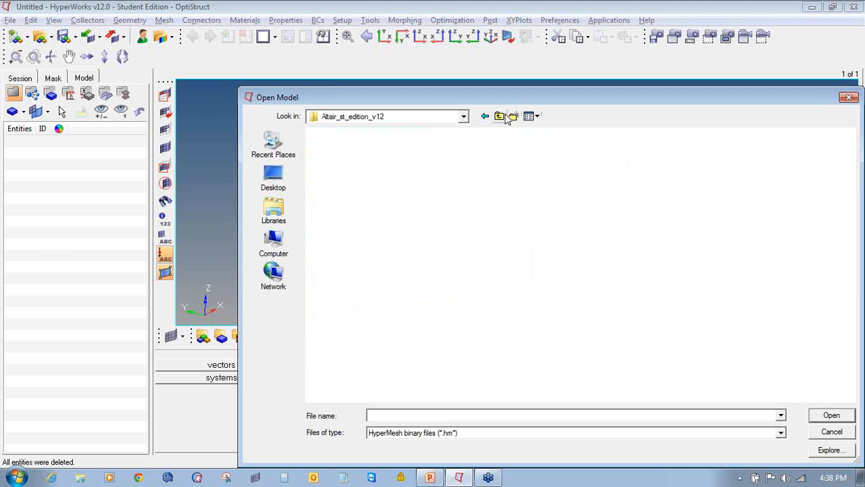
{"action": "left_click", "coordinate": [505, 116]}
Step: Browse to the optistruct folder inside tutorials > hwsolvers
{"action": "double_click", "coordinate": [400, 174]}
{"action": "double_click", "coordinate": [394, 151]}
{"action": "double_click", "coordinate": [360, 354]}
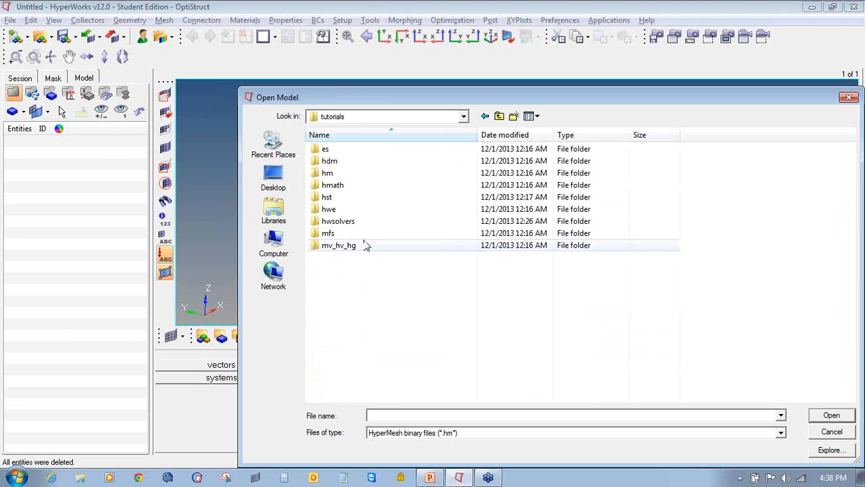
{"action": "double_click", "coordinate": [361, 221]}
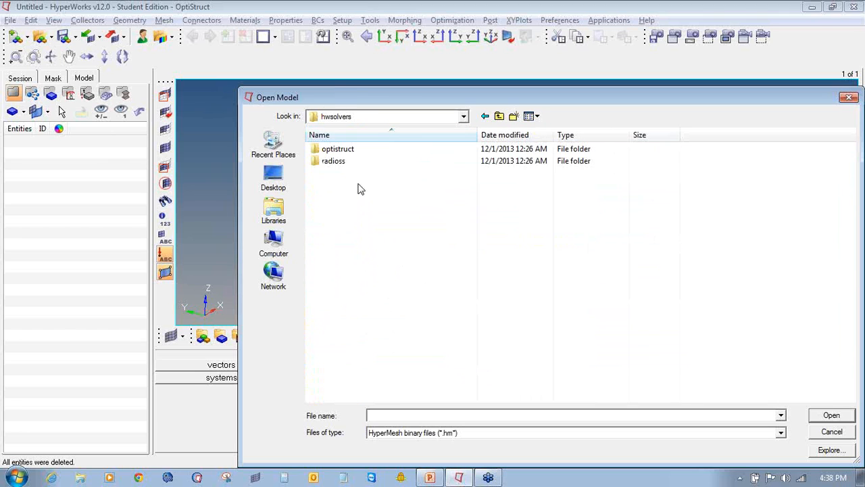
{"action": "double_click", "coordinate": [353, 149]}
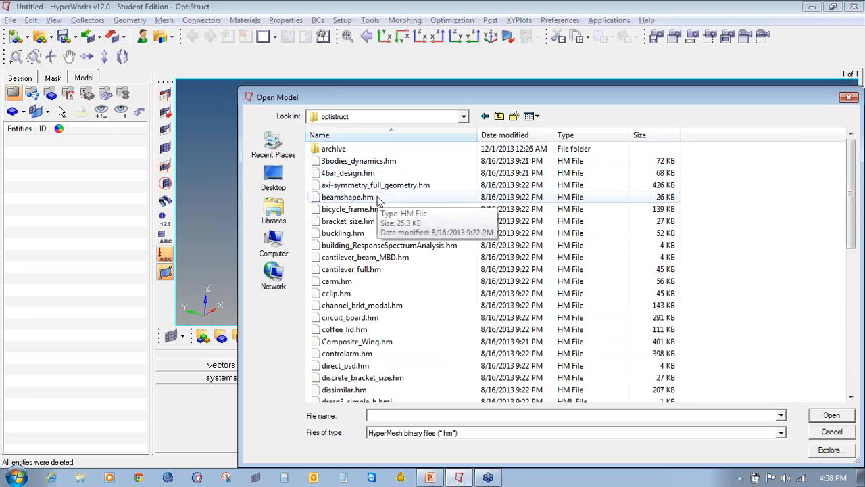
{"action": "left_click", "coordinate": [377, 197]}
{"action": "scroll", "coordinate": [382, 347], "scroll_direction": "down", "scroll_amount": 10}
{"action": "left_click", "coordinate": [389, 353]}
{"action": "key", "text": "Down"}
{"action": "key", "text": "s"}
{"action": "key", "text": "s"}
{"action": "key", "text": "s"}
{"action": "key", "text": "s"}
{"action": "key", "text": "s"}
{"action": "key", "text": "s"}
{"action": "key", "text": "s"}
{"action": "key", "text": "s"}
{"action": "key", "text": "s"}
{"action": "key", "text": "s"}
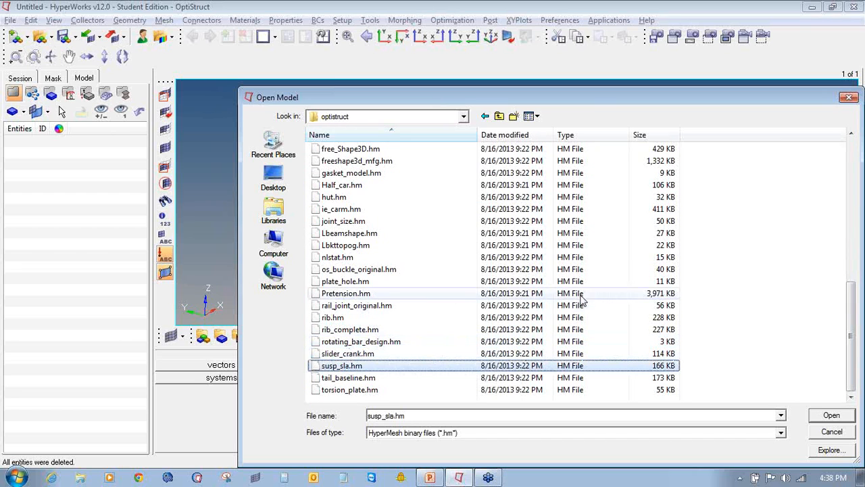
{"action": "left_click", "coordinate": [831, 435]}
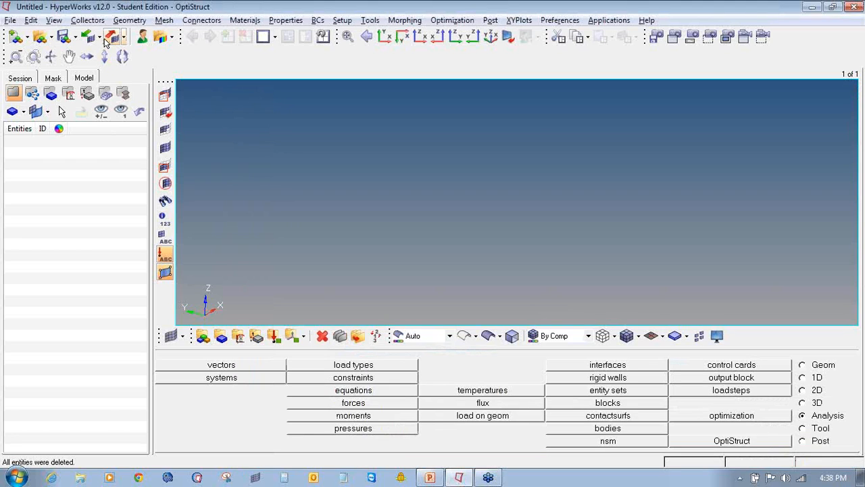
Step: Start importing an OptiStruct solver deck and browse to the optistruct folder inside tutorials > hwsolvers on the C: drive
{"action": "left_click", "coordinate": [108, 39]}
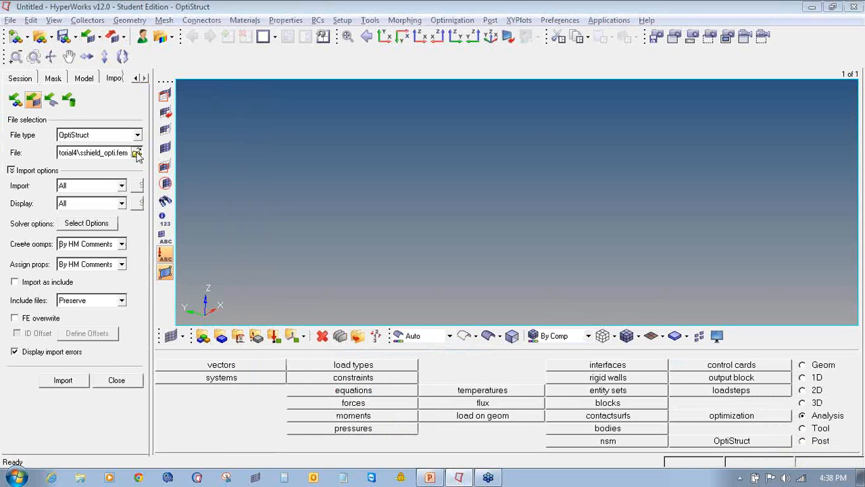
{"action": "left_click", "coordinate": [136, 154]}
{"action": "left_click", "coordinate": [273, 244]}
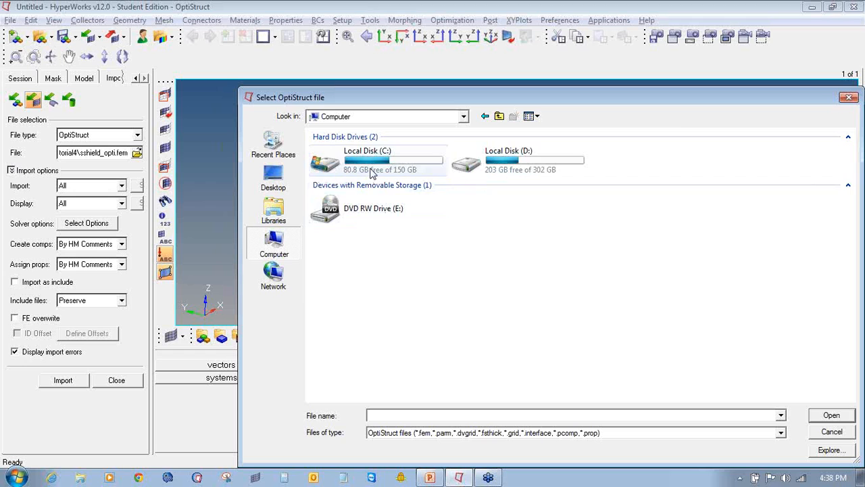
{"action": "double_click", "coordinate": [371, 175]}
{"action": "double_click", "coordinate": [370, 234]}
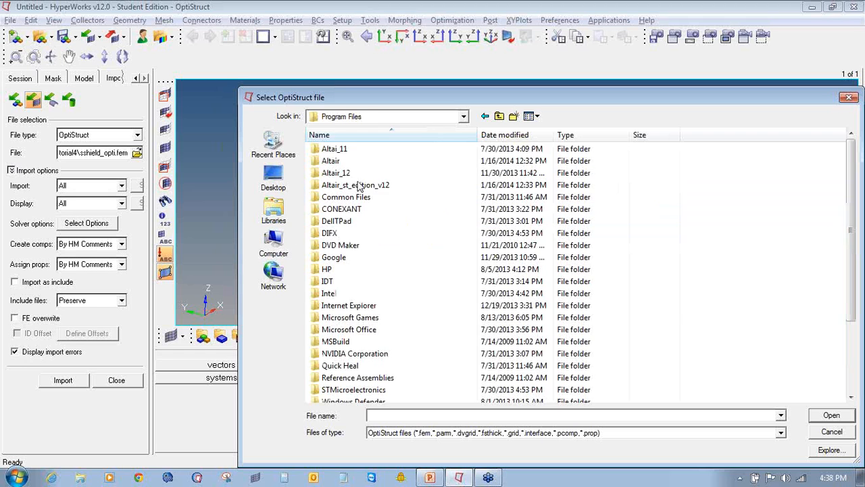
{"action": "double_click", "coordinate": [348, 180]}
{"action": "double_click", "coordinate": [350, 150]}
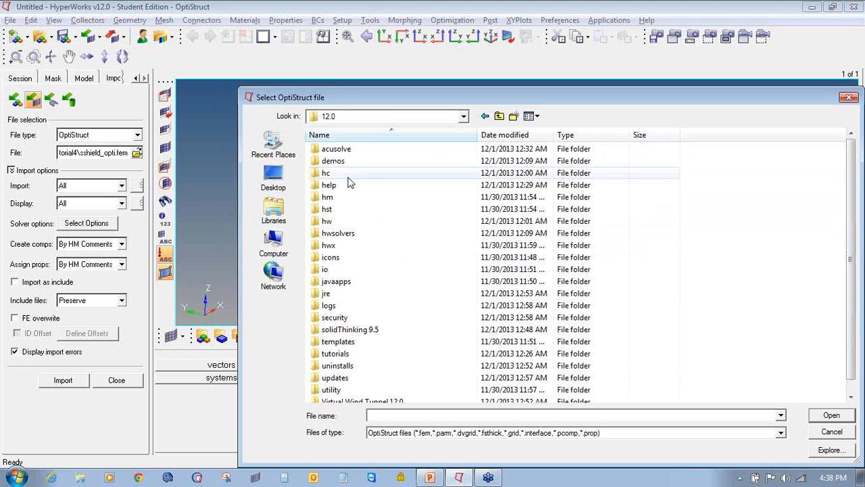
{"action": "double_click", "coordinate": [338, 352]}
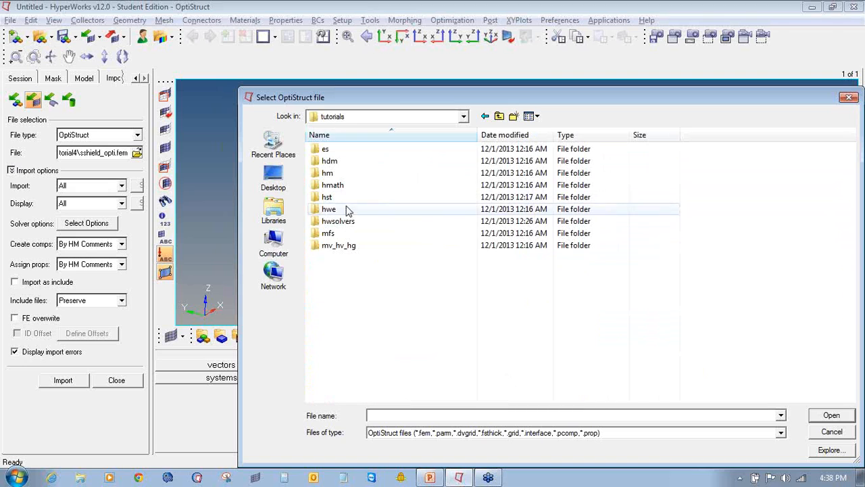
{"action": "double_click", "coordinate": [366, 221]}
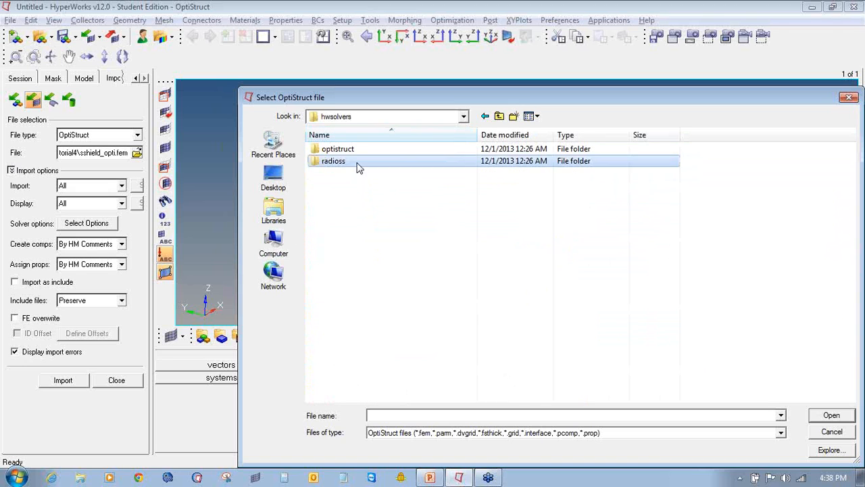
{"action": "double_click", "coordinate": [357, 149]}
Step: Import sshield_newdesign.fem with the default import options and close the import settings
{"action": "left_click", "coordinate": [384, 292]}
{"action": "key", "text": "s"}
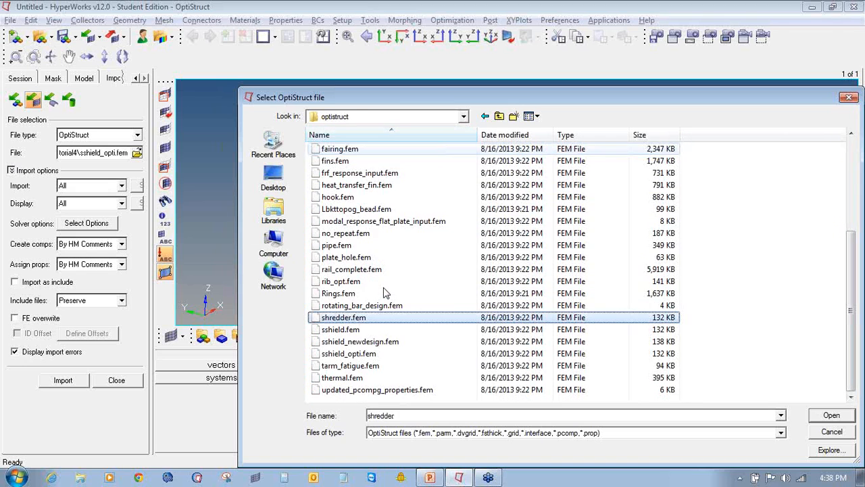
{"action": "double_click", "coordinate": [394, 344]}
{"action": "left_click", "coordinate": [60, 381]}
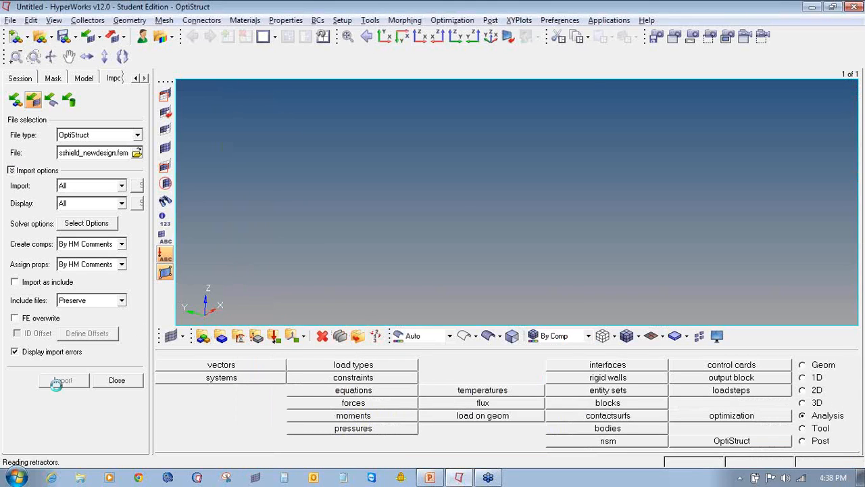
{"action": "left_click", "coordinate": [136, 382]}
Step: Examine the ribs and constraints around the centre of the redesigned splash shield from several angles and distances
{"action": "left_click_drag", "start_coordinate": [564, 102], "coordinate": [442, 181], "text": "ctrl"}
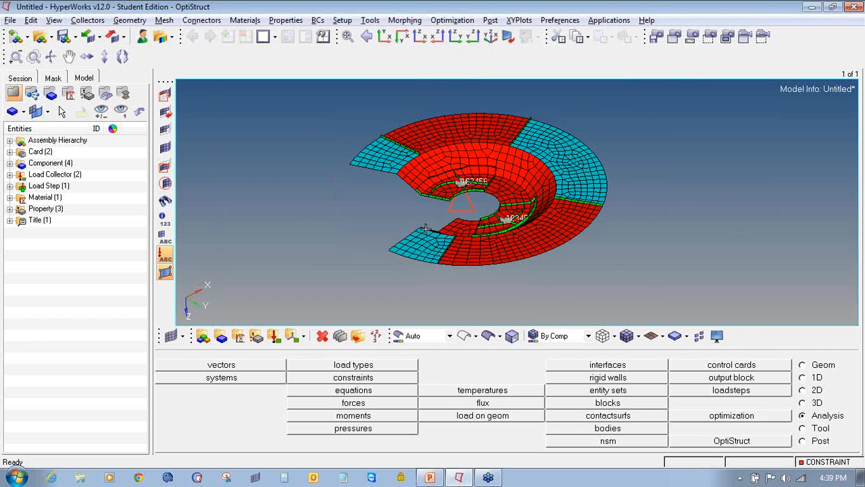
{"action": "scroll", "coordinate": [426, 230], "scroll_direction": "up", "scroll_amount": 5, "text": "ctrl"}
{"action": "scroll", "coordinate": [433, 232], "scroll_direction": "down", "scroll_amount": 4, "text": "ctrl"}
{"action": "right_click_drag", "start_coordinate": [457, 170], "coordinate": [458, 181], "text": "ctrl"}
{"action": "left_click_drag", "start_coordinate": [458, 181], "coordinate": [426, 187], "text": "ctrl"}
{"action": "scroll", "coordinate": [427, 186], "scroll_direction": "up", "scroll_amount": 5, "text": "ctrl"}
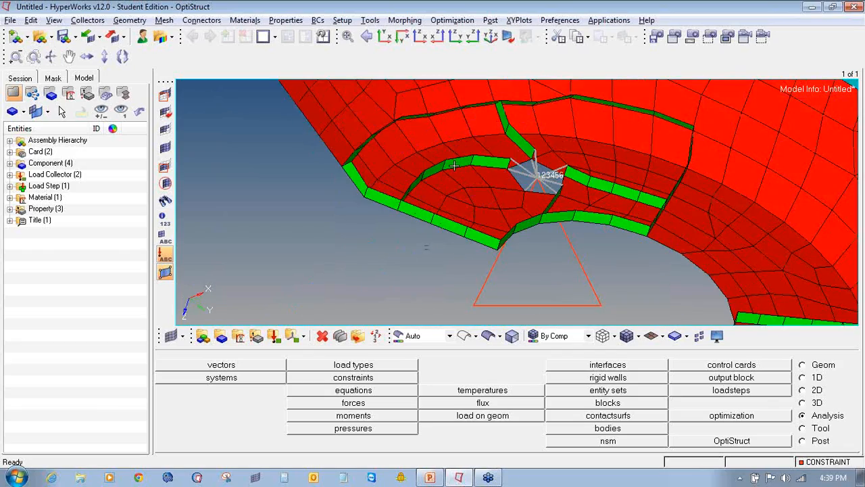
{"action": "scroll", "coordinate": [454, 160], "scroll_direction": "down", "scroll_amount": 5, "text": "ctrl"}
{"action": "left_click_drag", "start_coordinate": [505, 210], "coordinate": [549, 268], "text": "ctrl"}
{"action": "right_click_drag", "start_coordinate": [549, 268], "coordinate": [554, 263], "text": "ctrl"}
{"action": "left_click_drag", "start_coordinate": [555, 262], "coordinate": [597, 216], "text": "ctrl"}
{"action": "scroll", "coordinate": [569, 230], "scroll_direction": "up", "scroll_amount": 2, "text": "ctrl"}
{"action": "scroll", "coordinate": [571, 231], "scroll_direction": "down", "scroll_amount": 4, "text": "ctrl"}
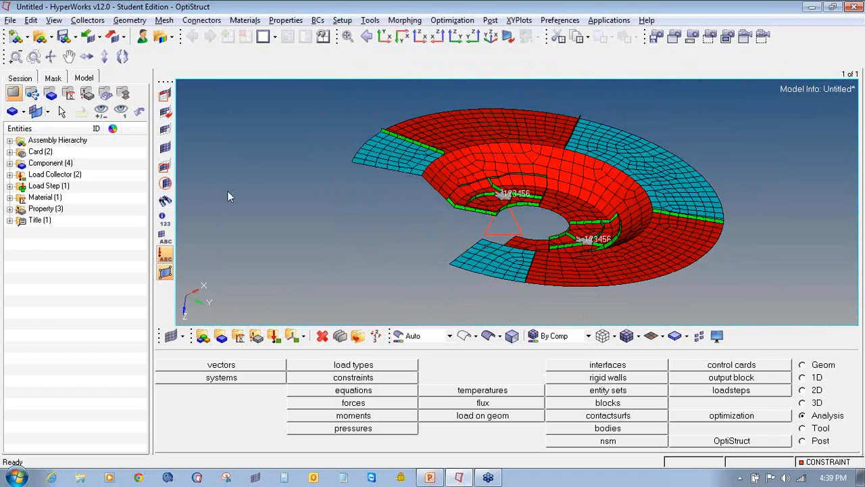
Step: Start saving the model under a new name and create a folder called 3rd analysis inside Tutorial4
{"action": "left_click", "coordinate": [11, 20]}
{"action": "mouse_move", "coordinate": [54, 93]}
{"action": "left_click", "coordinate": [111, 126]}
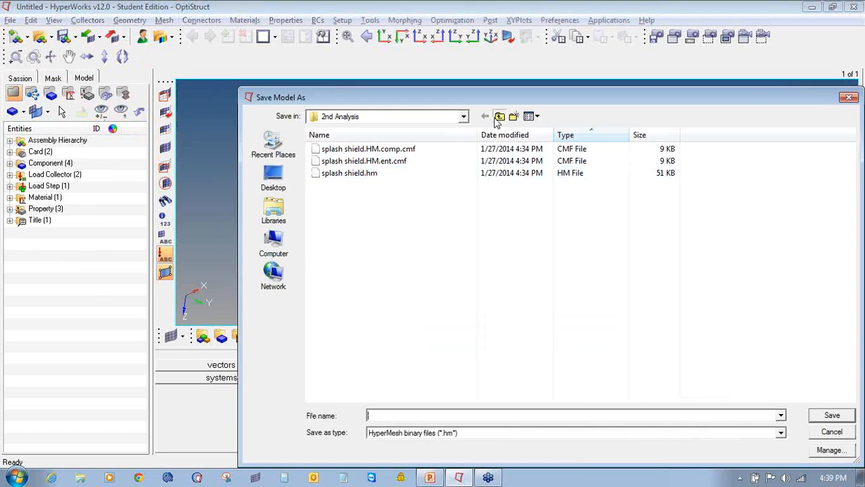
{"action": "left_click", "coordinate": [499, 116]}
{"action": "left_click", "coordinate": [514, 116]}
{"action": "type", "text": "3"}
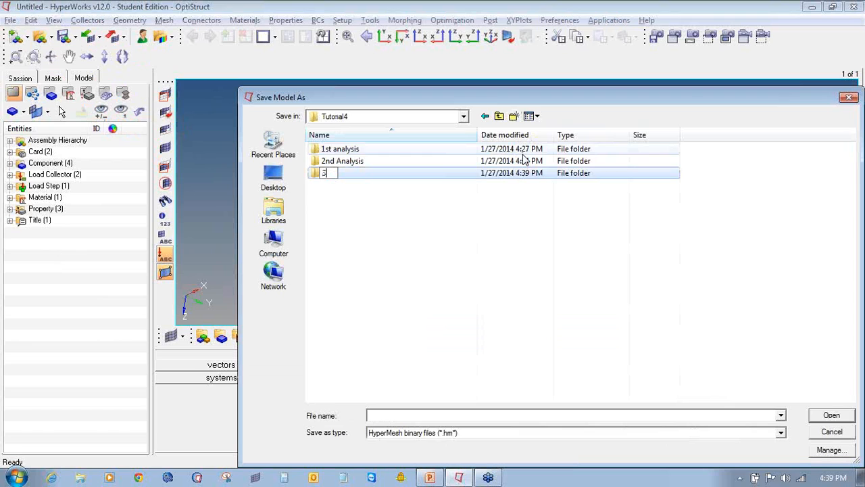
{"action": "type", "text": "rd analyss"}
{"action": "key", "text": "Return"}
Step: Save the model as shield in the 3rd analysis folder
{"action": "key", "text": "Return"}
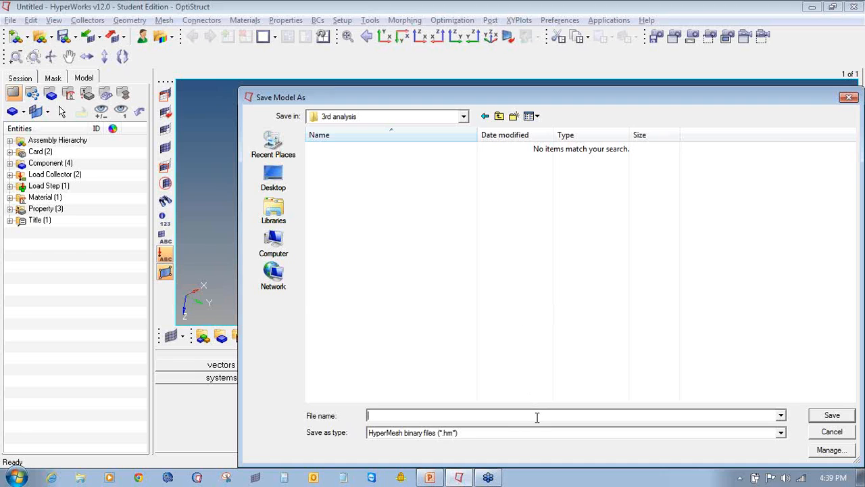
{"action": "type", "text": "shield"}
{"action": "key", "text": "Return"}
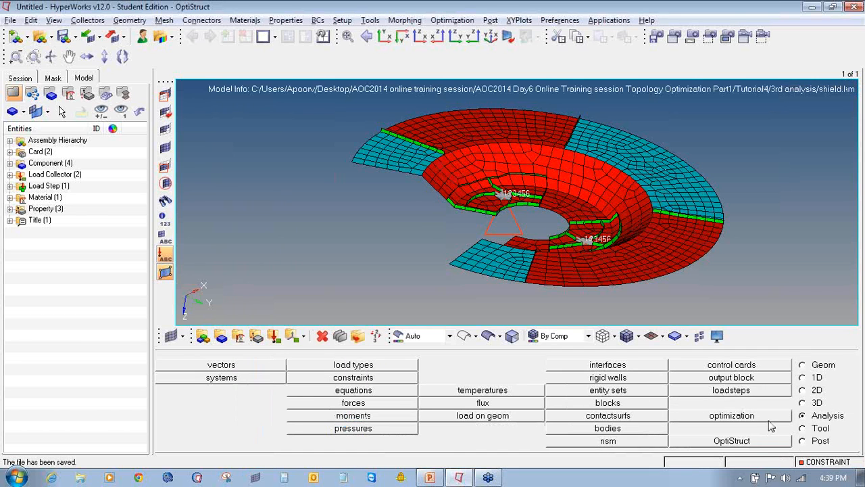
Step: Solve shield.fem with OptiStruct and bring up its results in a maximized window without the message log
{"action": "left_click", "coordinate": [764, 441]}
{"action": "left_click", "coordinate": [789, 366]}
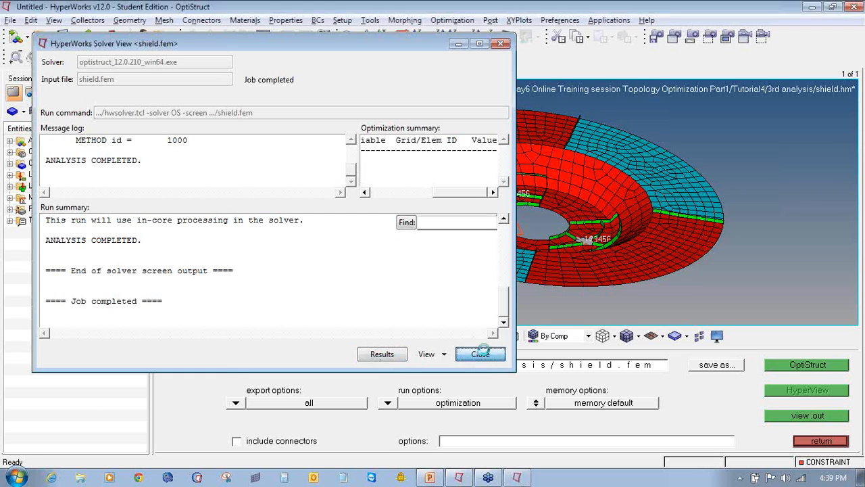
{"action": "left_click", "coordinate": [480, 353]}
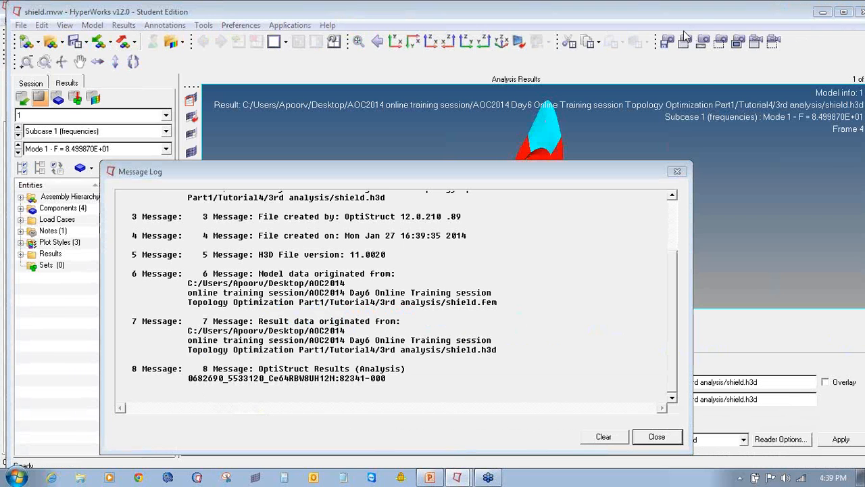
{"action": "left_click", "coordinate": [678, 173]}
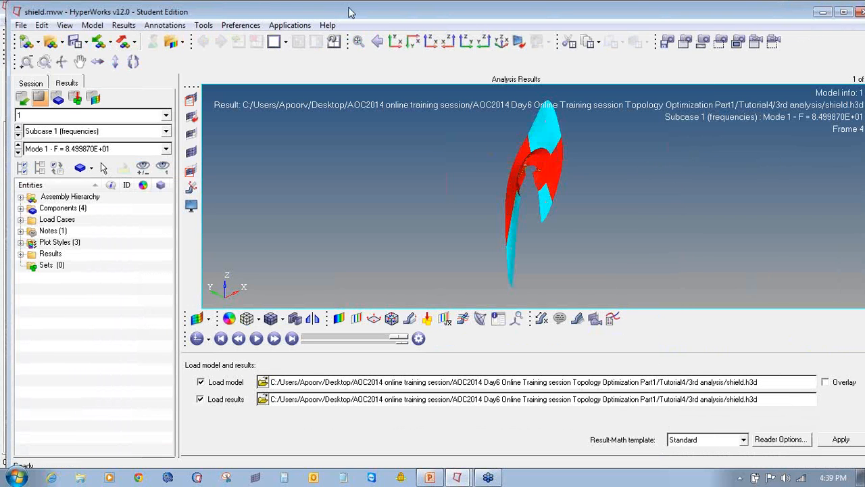
{"action": "double_click", "coordinate": [351, 12]}
Step: Contour the Eigen Mode magnitude on the shield and set the deformed shape's uniform scale factor to 0.1
{"action": "left_click", "coordinate": [327, 313]}
{"action": "left_click", "coordinate": [608, 440]}
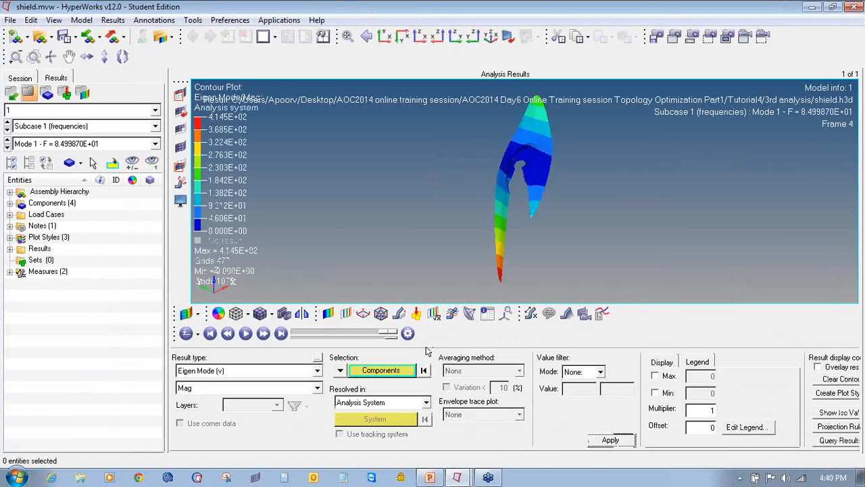
{"action": "left_click", "coordinate": [399, 313]}
{"action": "type", "text": "0.1"}
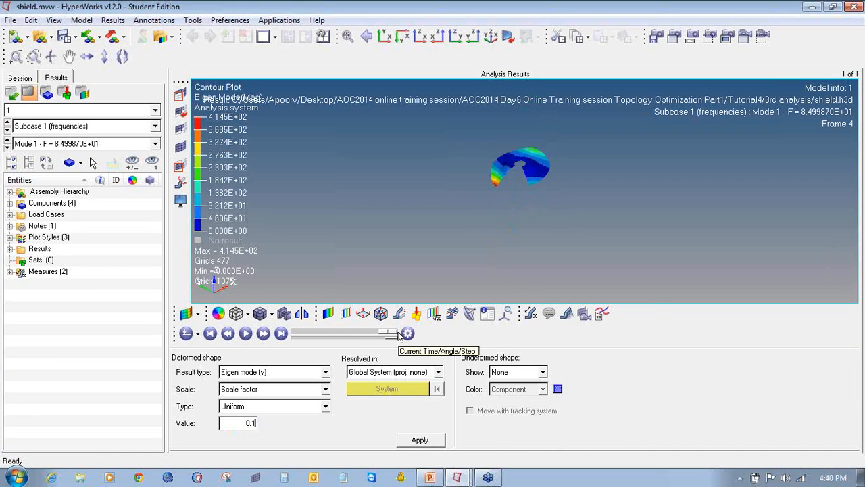
{"action": "type", "text": "f"}
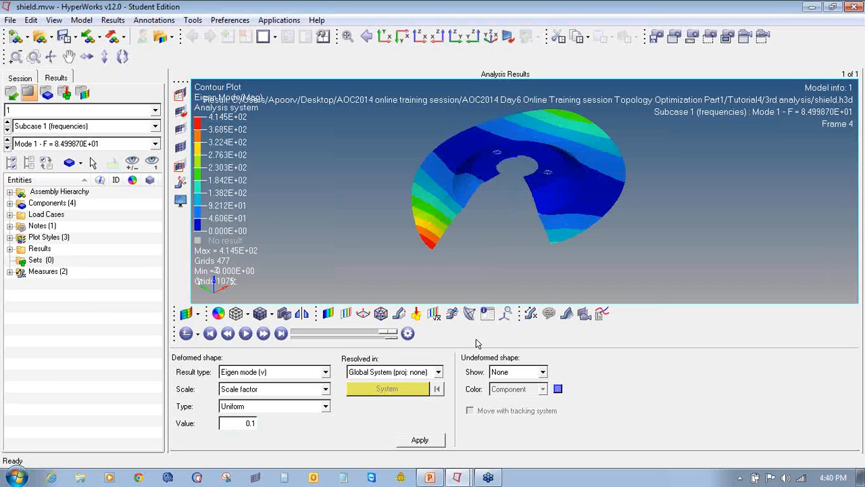
Step: Display the Static MinMax Result on the eigen mode contour with only the maximum
{"action": "left_click", "coordinate": [532, 313]}
{"action": "left_click", "coordinate": [179, 376]}
{"action": "left_click", "coordinate": [329, 392]}
Step: Check the frequencies of the available modes, keeping Mode 1 selected, and view the deformed shield from another angle
{"action": "left_click_drag", "start_coordinate": [527, 240], "coordinate": [681, 223], "text": "ctrl"}
{"action": "left_click", "coordinate": [90, 145]}
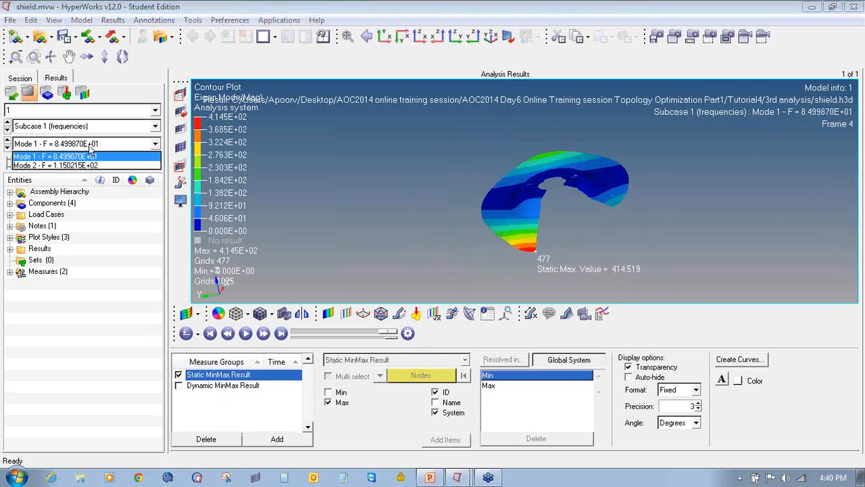
{"action": "left_click", "coordinate": [90, 157]}
{"action": "left_click_drag", "start_coordinate": [536, 228], "coordinate": [576, 181], "text": "ctrl"}
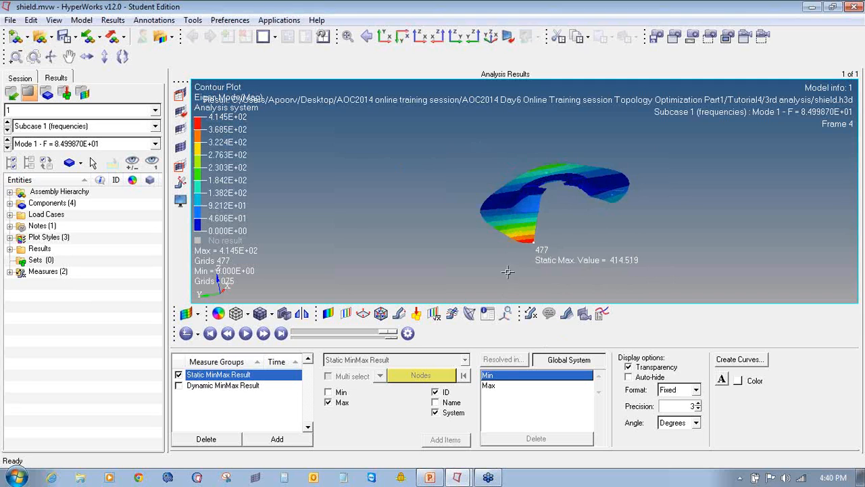
Step: Switch to the model window and open the EIGRL load collector's card to review its frequency range and mode count
{"action": "left_click", "coordinate": [457, 477]}
{"action": "left_click", "coordinate": [457, 433]}
{"action": "left_click", "coordinate": [274, 335]}
{"action": "left_click", "coordinate": [182, 383]}
{"action": "left_click", "coordinate": [304, 365]}
{"action": "left_click", "coordinate": [194, 365]}
{"action": "left_click", "coordinate": [705, 403]}
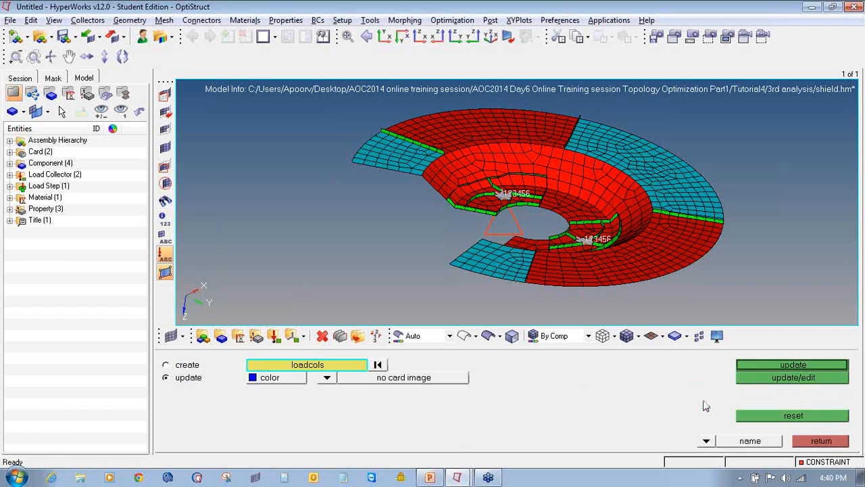
{"action": "left_click", "coordinate": [750, 379]}
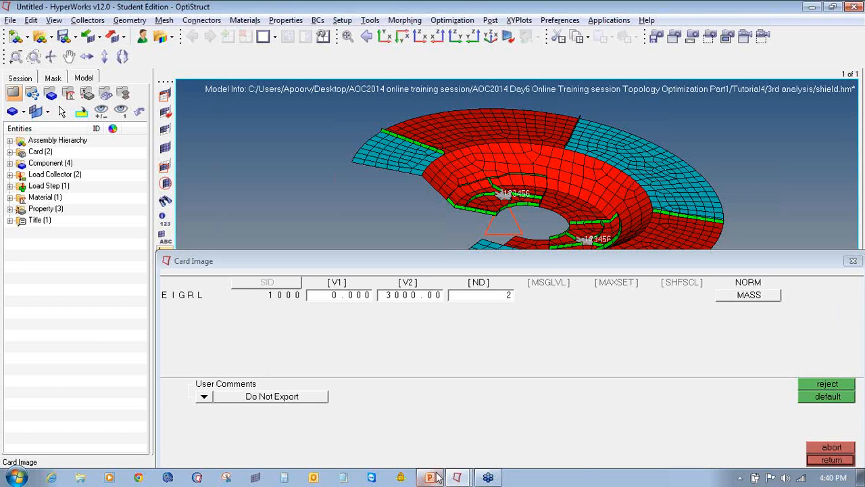
Step: Return to the shield.mvw results and close that session without saving it
{"action": "mouse_move", "coordinate": [456, 477]}
{"action": "left_click", "coordinate": [456, 452]}
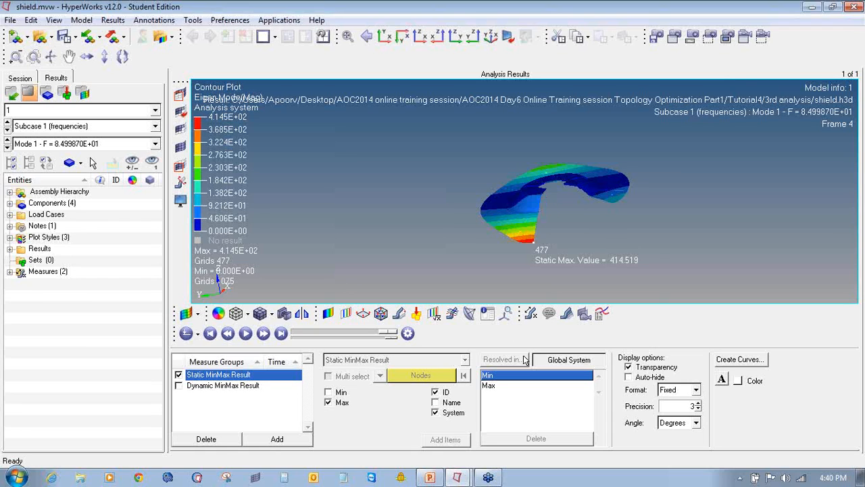
{"action": "left_click", "coordinate": [851, 6]}
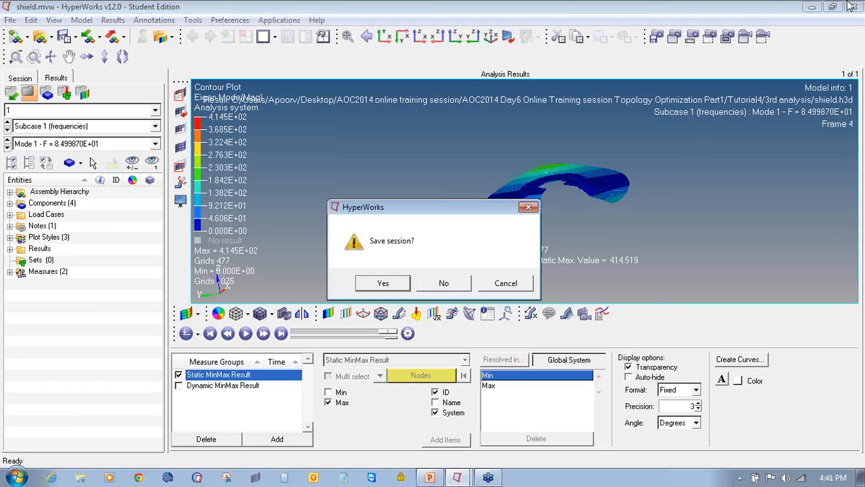
{"action": "left_click", "coordinate": [454, 281]}
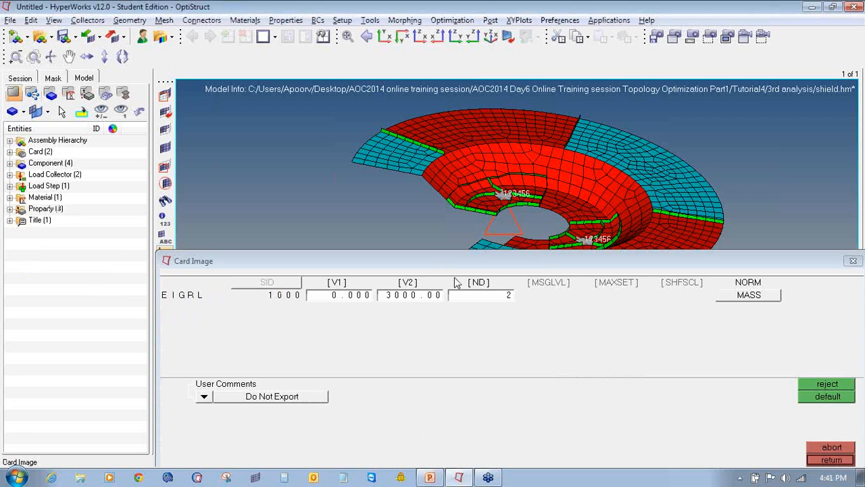
Step: Close the EIGRL card and discard the shield model to start a new one
{"action": "left_click", "coordinate": [853, 261]}
{"action": "left_click", "coordinate": [17, 39]}
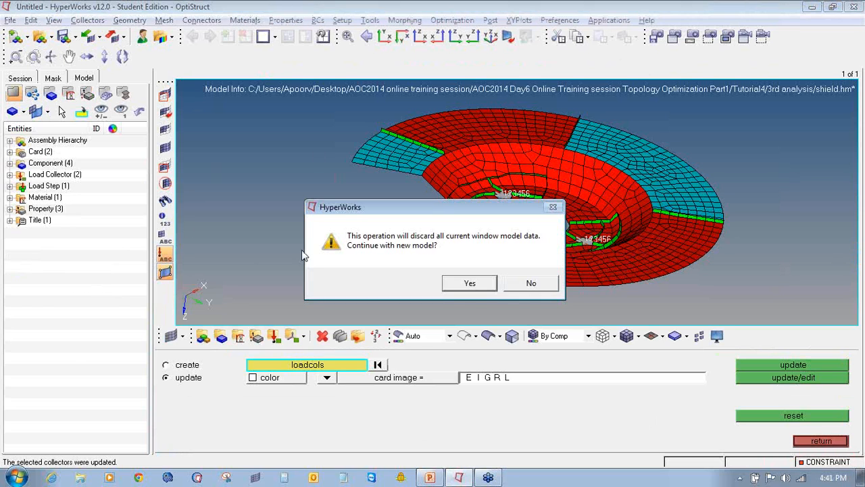
{"action": "left_click", "coordinate": [487, 288]}
Step: Switch to the PowerPoint presentation, start the slide show and advance to the OS-2030 control arm topology optimization slide
{"action": "left_click", "coordinate": [430, 477]}
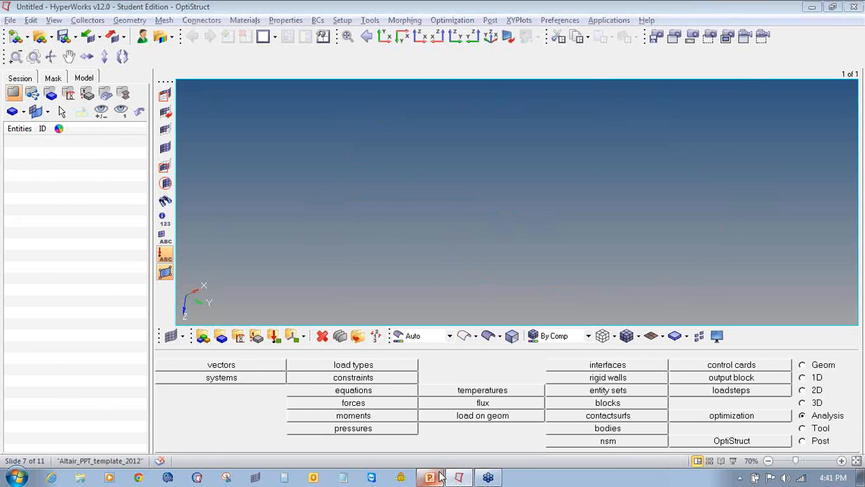
{"action": "left_click", "coordinate": [733, 460]}
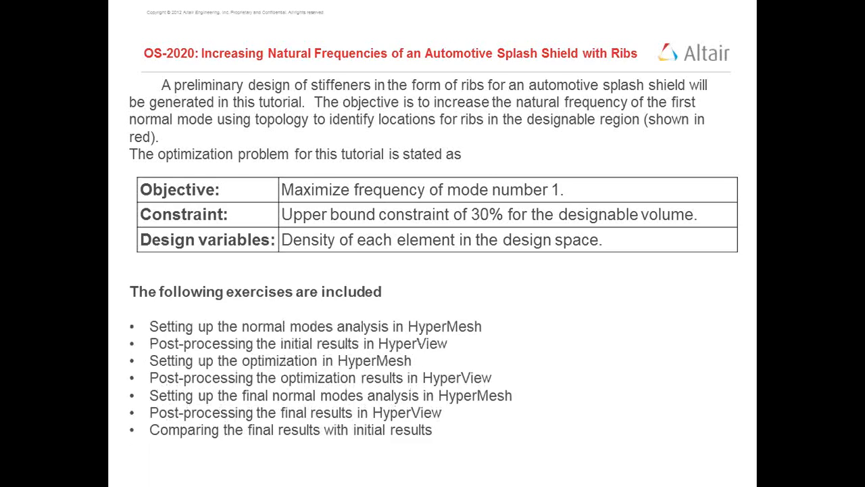
{"action": "key", "text": "Right"}
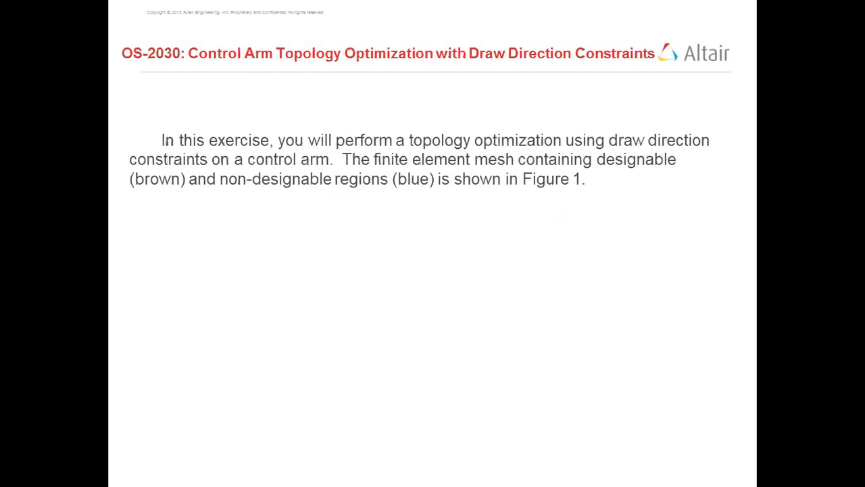
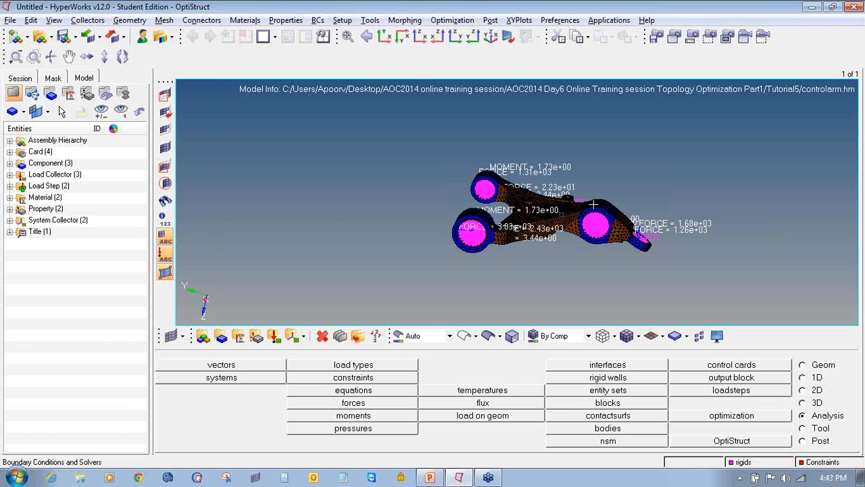
Step: Create a topology design variable named dv1 for the Design property with type PSOLID
{"action": "left_click", "coordinate": [780, 415]}
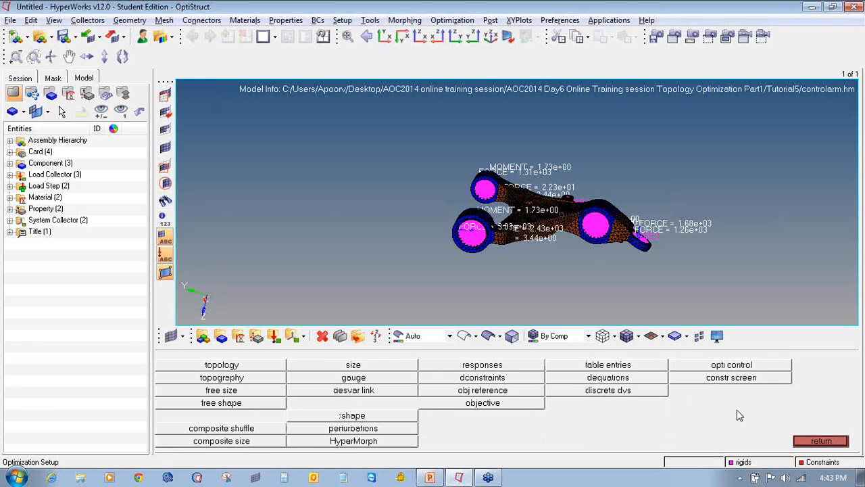
{"action": "left_click", "coordinate": [209, 366]}
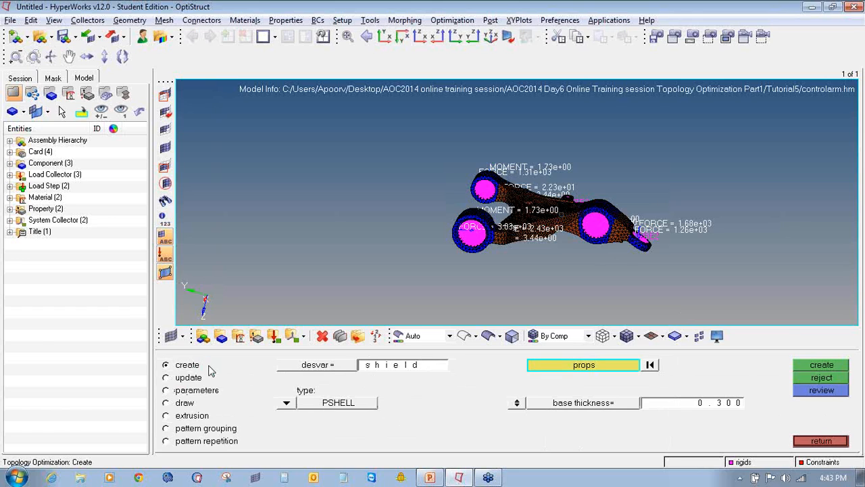
{"action": "left_click", "coordinate": [376, 367]}
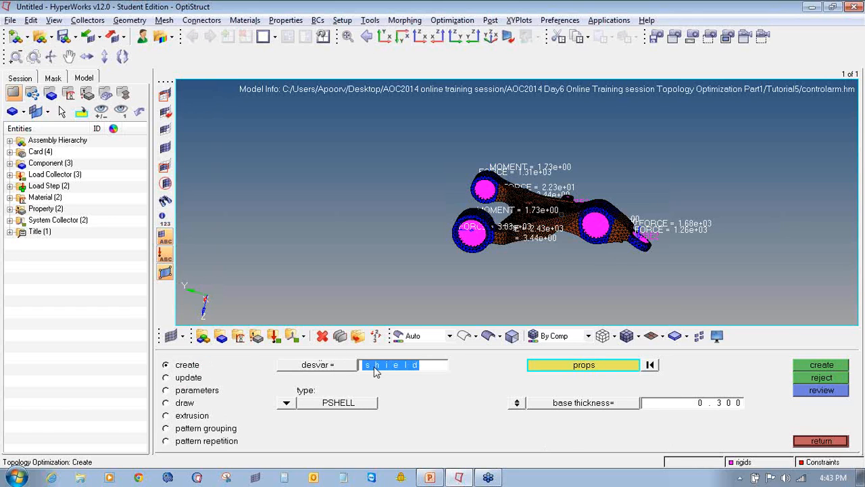
{"action": "type", "text": "dv1"}
{"action": "left_click", "coordinate": [549, 369]}
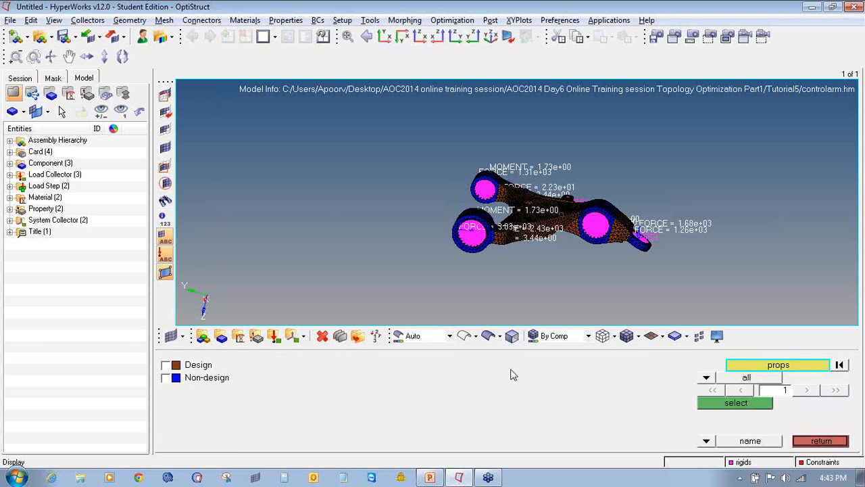
{"action": "left_click", "coordinate": [199, 369]}
{"action": "left_click", "coordinate": [708, 404]}
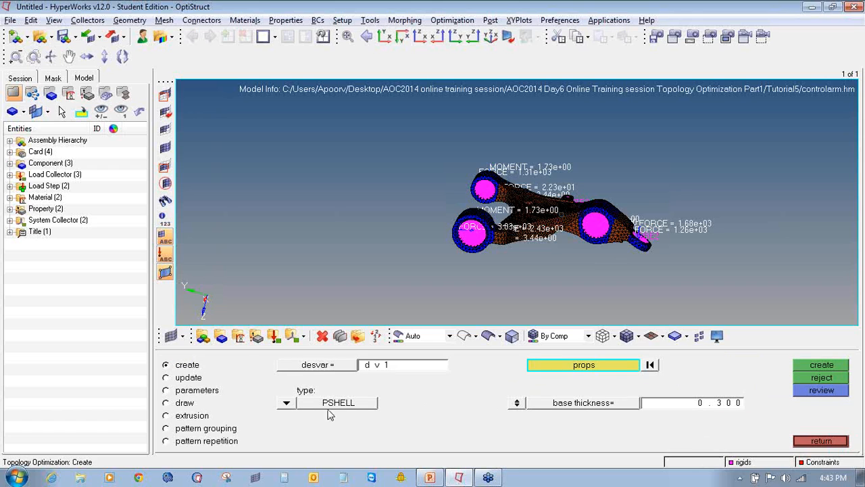
{"action": "left_click", "coordinate": [288, 402]}
{"action": "left_click", "coordinate": [226, 378]}
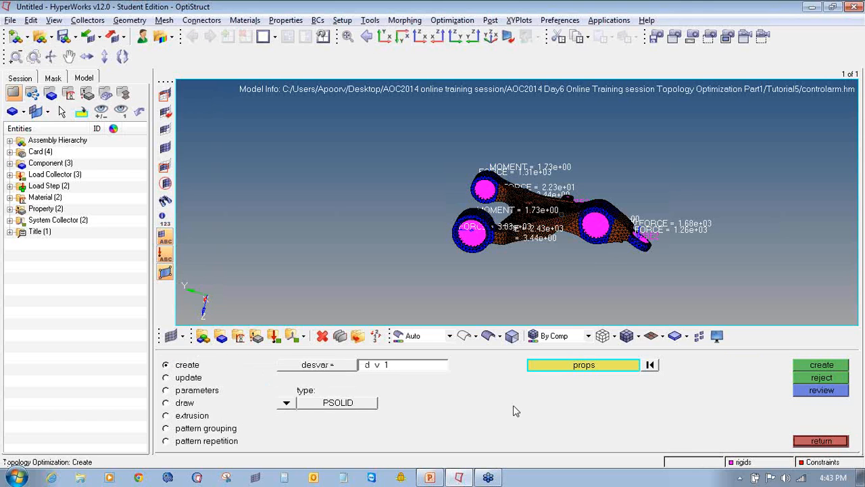
{"action": "left_click", "coordinate": [838, 366]}
{"action": "left_click", "coordinate": [10, 243]}
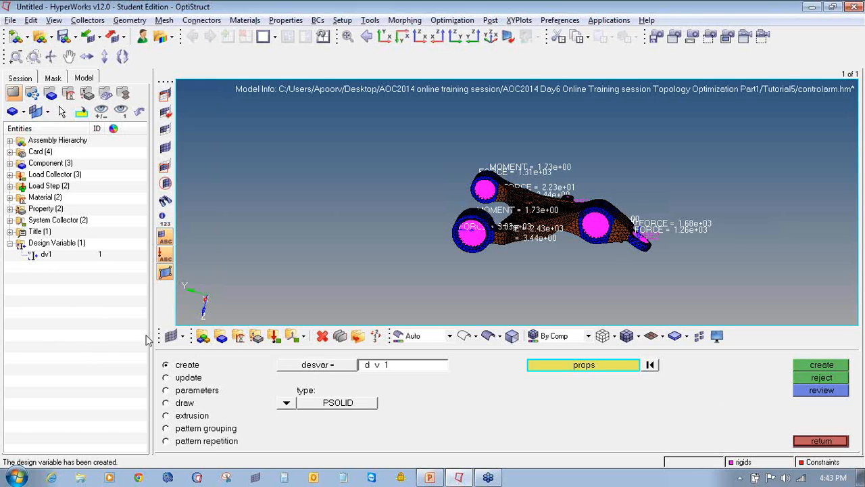
Step: Give dv1 a single draw direction with anchor node 3029 and first node 4738
{"action": "left_click", "coordinate": [178, 406]}
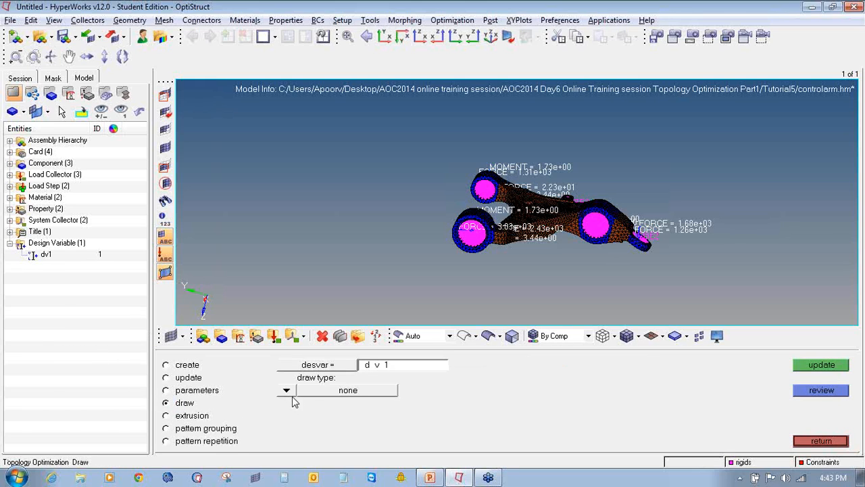
{"action": "left_click", "coordinate": [290, 394]}
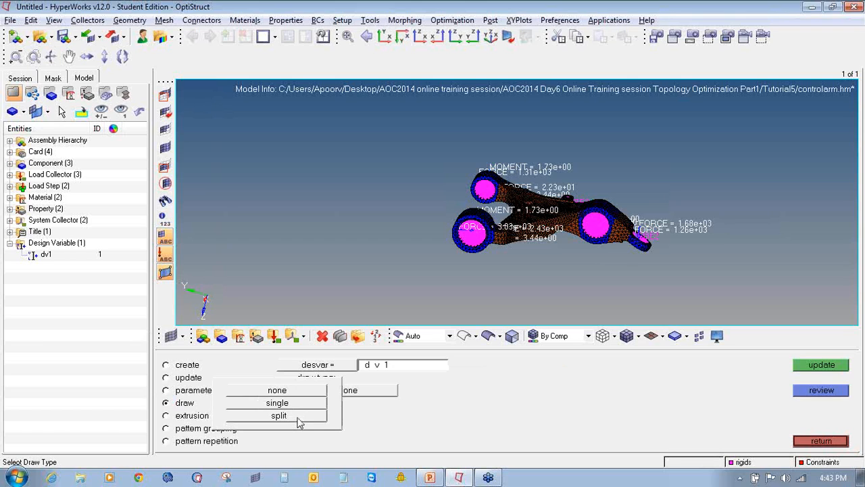
{"action": "left_click", "coordinate": [299, 407]}
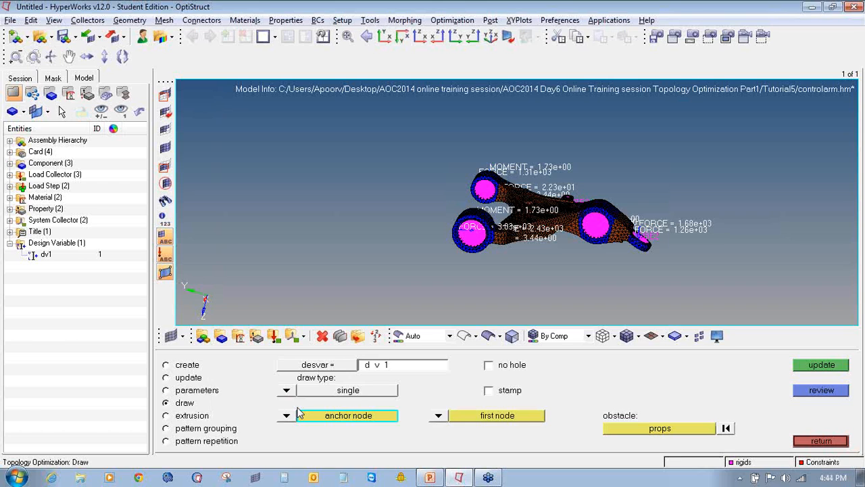
{"action": "left_click_drag", "start_coordinate": [483, 211], "coordinate": [659, 210], "text": "ctrl"}
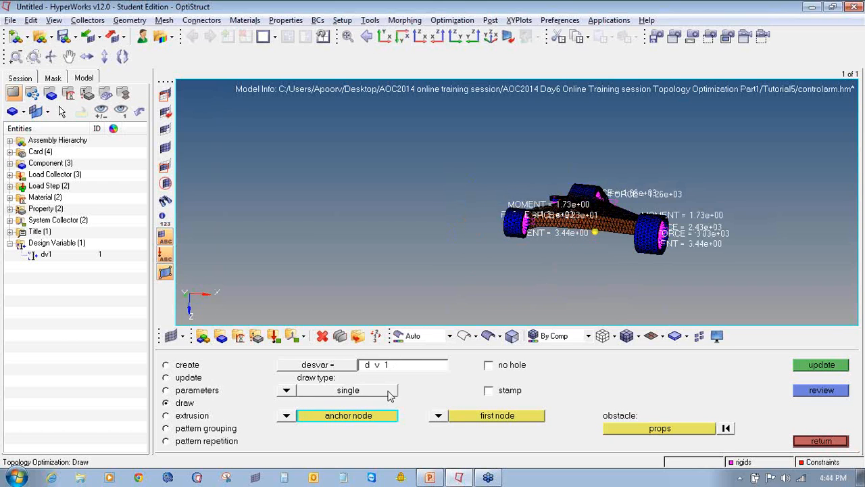
{"action": "left_click", "coordinate": [378, 418]}
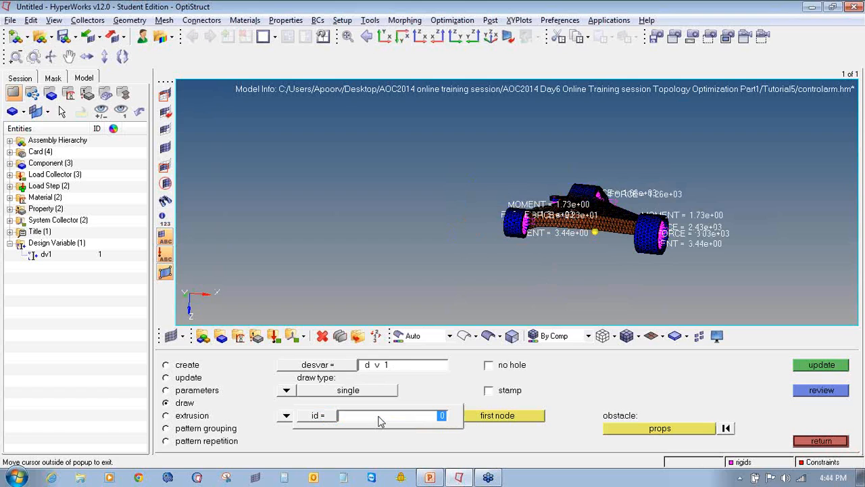
{"action": "type", "text": "3029"}
{"action": "key", "text": "Return"}
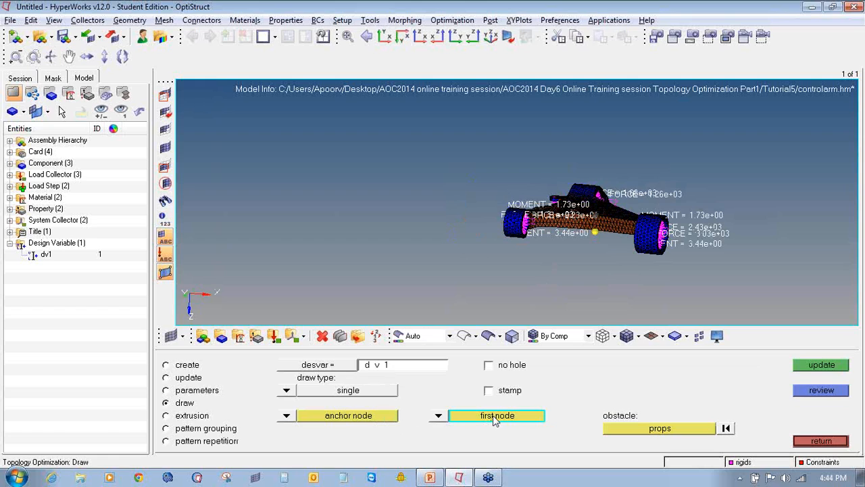
{"action": "left_click", "coordinate": [493, 417]}
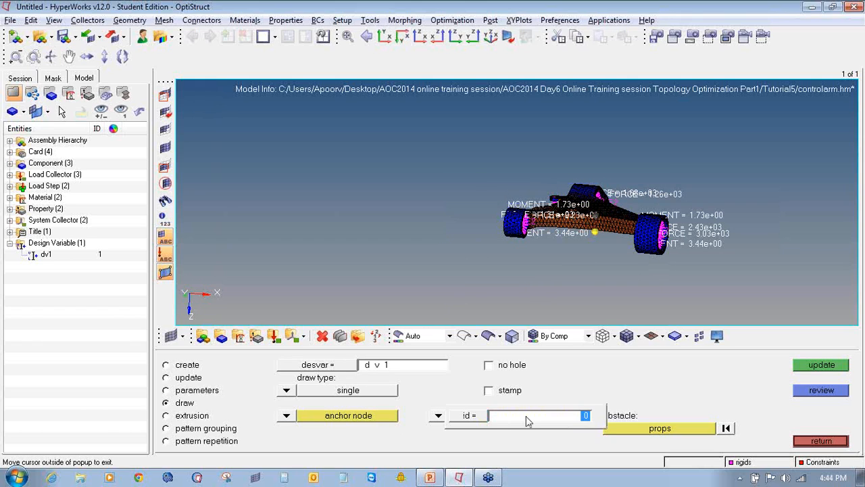
{"action": "type", "text": "4738"}
{"action": "key", "text": "Return"}
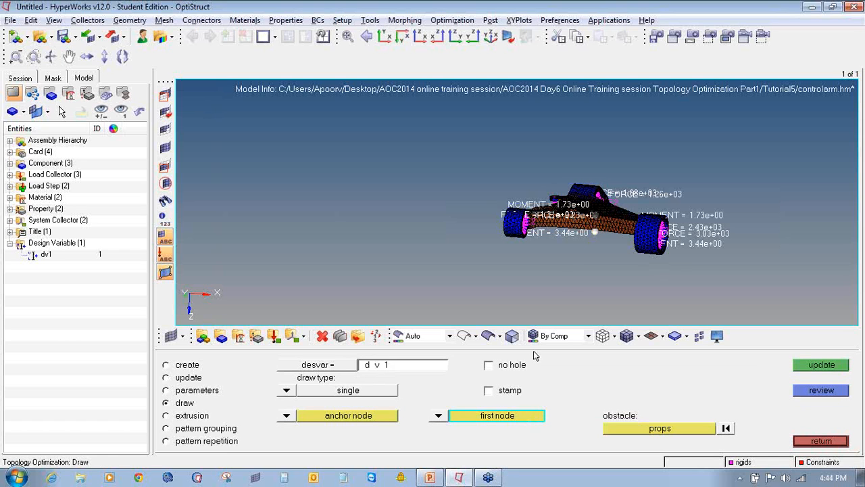
Step: Assign the Non-design property as the draw obstacle and update dv1 with the draw settings
{"action": "scroll", "coordinate": [572, 278], "scroll_direction": "up", "scroll_amount": 5}
{"action": "scroll", "coordinate": [584, 234], "scroll_direction": "up", "scroll_amount": 2}
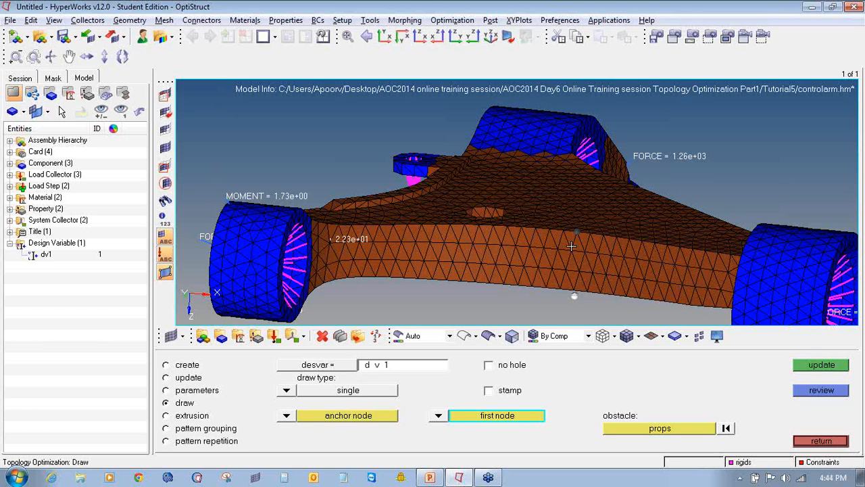
{"action": "left_click", "coordinate": [648, 428]}
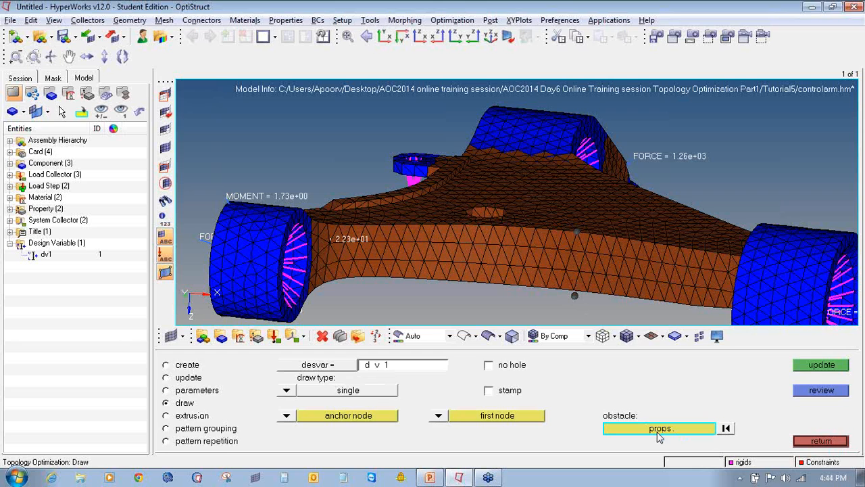
{"action": "left_click", "coordinate": [659, 435]}
{"action": "left_click", "coordinate": [206, 378]}
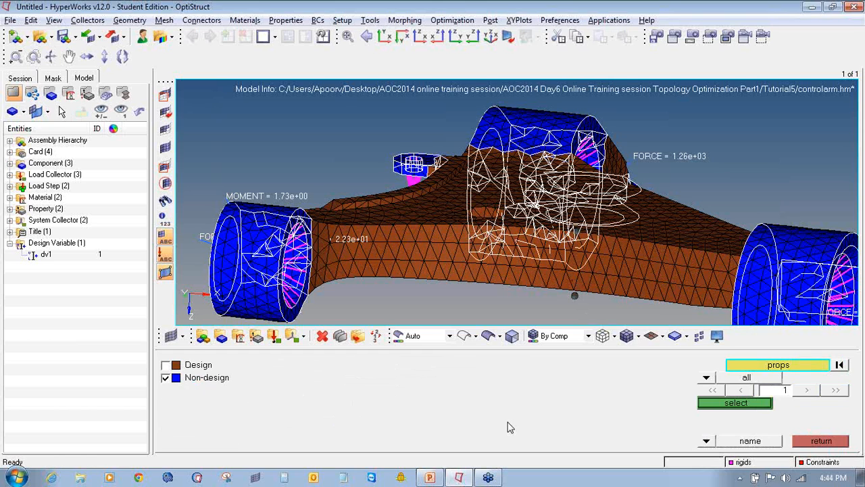
{"action": "left_click", "coordinate": [730, 404]}
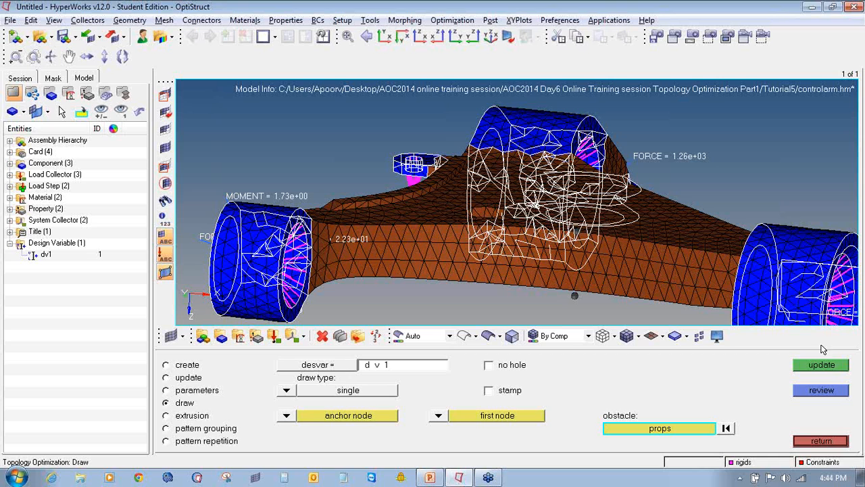
{"action": "left_click", "coordinate": [824, 366]}
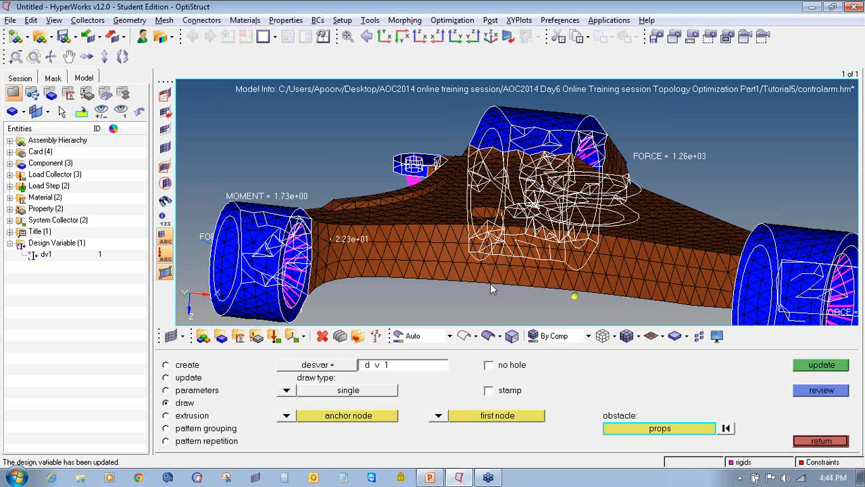
{"action": "mouse_move", "coordinate": [592, 270]}
{"action": "left_mouse_down", "text": "ctrl"}
{"action": "mouse_move", "coordinate": [653, 256]}
{"action": "mouse_move", "coordinate": [673, 277]}
{"action": "mouse_move", "coordinate": [735, 270]}
{"action": "mouse_move", "coordinate": [593, 279]}
{"action": "mouse_move", "coordinate": [562, 266]}
{"action": "mouse_move", "coordinate": [576, 265]}
{"action": "left_mouse_up", "text": "ctrl"}
{"action": "scroll", "coordinate": [562, 266], "scroll_direction": "down", "scroll_amount": 5, "text": "ctrl"}
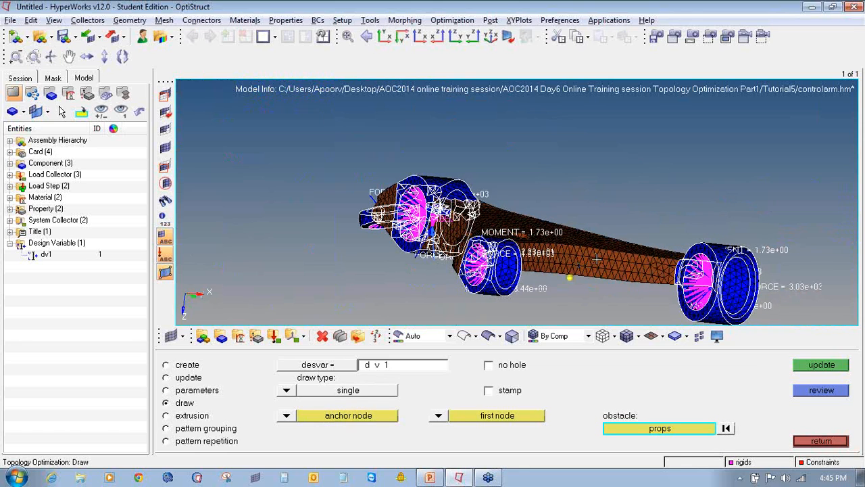
Step: Create an optimization response named volfrac of type volumefrac for the total model
{"action": "left_click", "coordinate": [817, 443]}
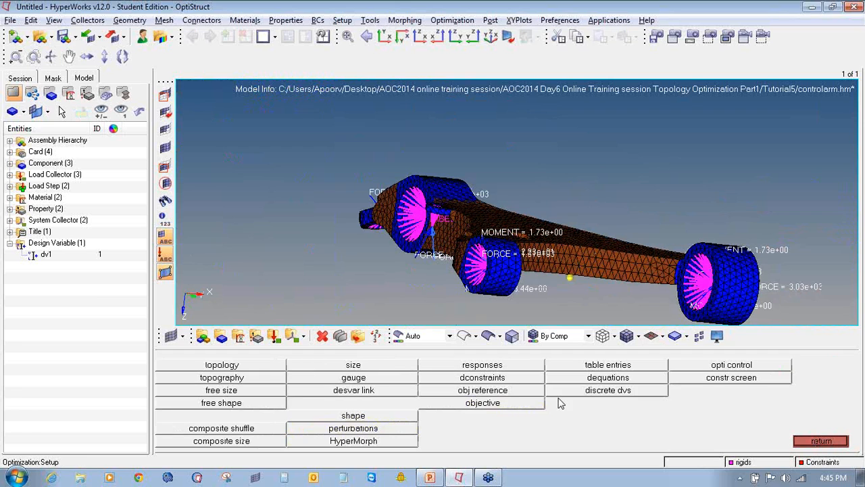
{"action": "left_click", "coordinate": [504, 366]}
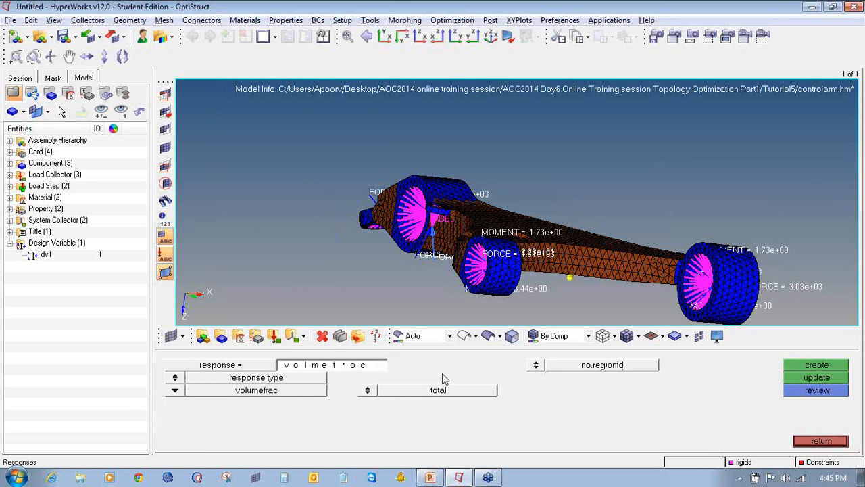
{"action": "left_click", "coordinate": [362, 369]}
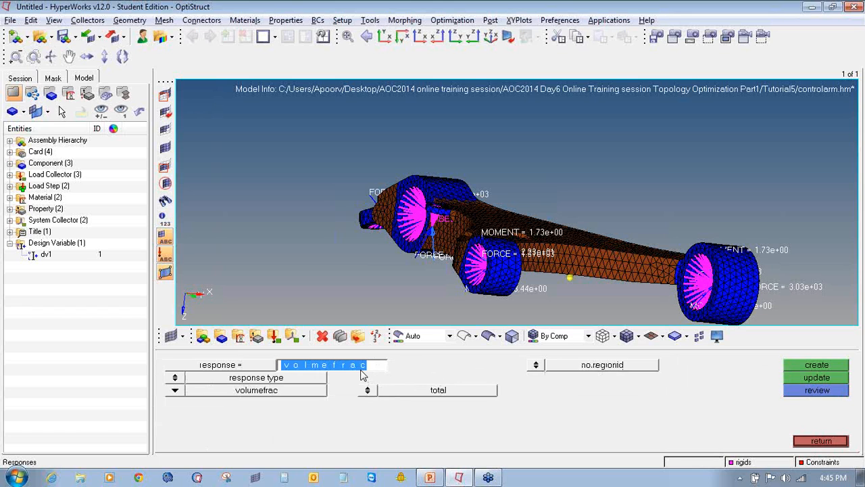
{"action": "type", "text": "volfrac"}
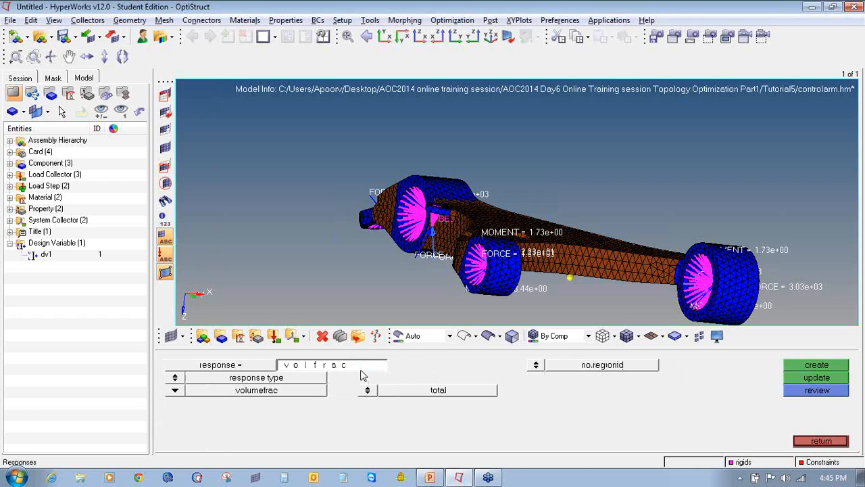
{"action": "left_click", "coordinate": [176, 392]}
{"action": "left_click", "coordinate": [241, 415]}
{"action": "left_click", "coordinate": [811, 366]}
Step: Create a weighted comp response named compl covering Loadcase1 and Loadcase2, and pick it from the existing responses
{"action": "left_click", "coordinate": [325, 366]}
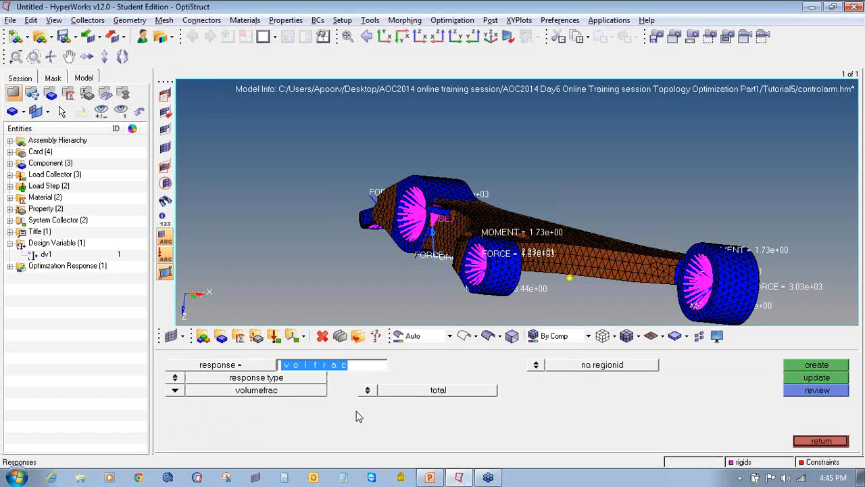
{"action": "type", "text": "compl"}
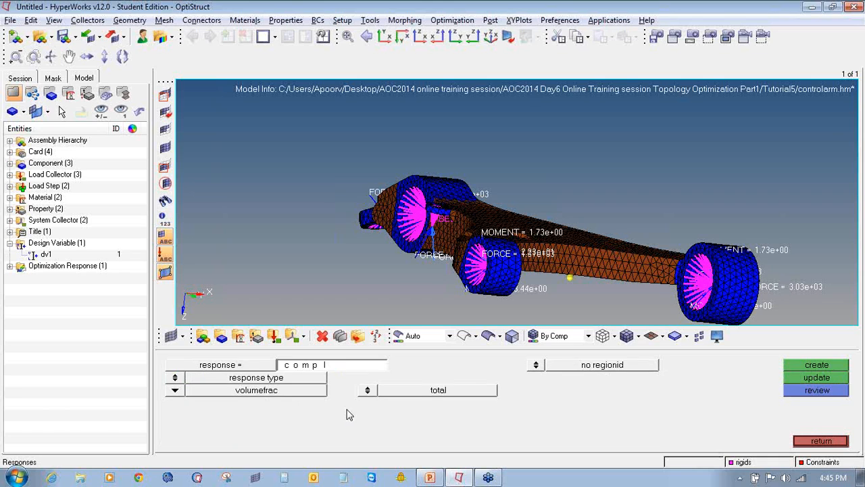
{"action": "left_click", "coordinate": [175, 390]}
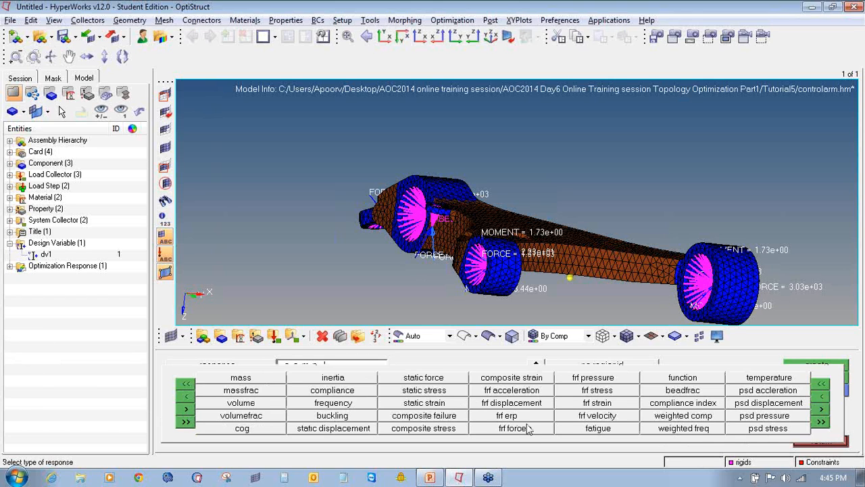
{"action": "left_click", "coordinate": [682, 415]}
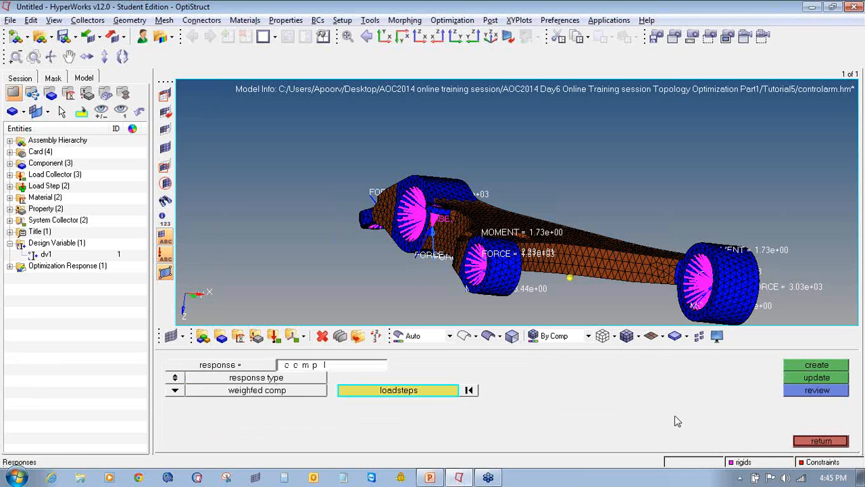
{"action": "left_click", "coordinate": [427, 396]}
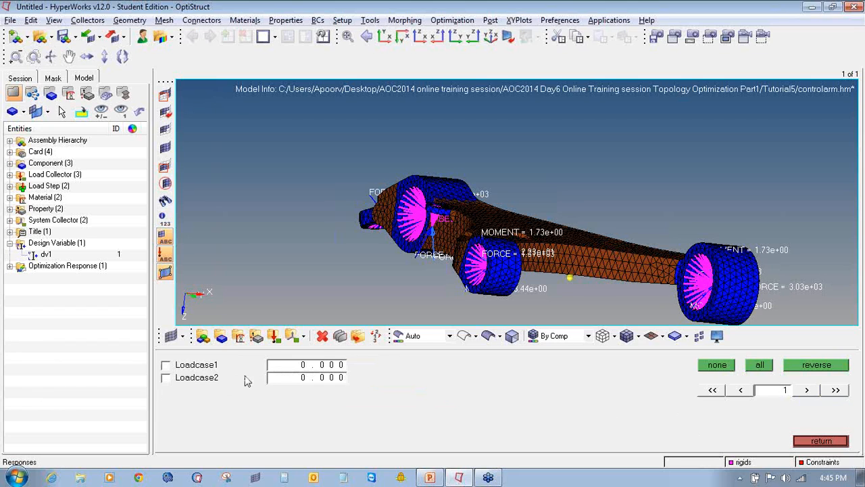
{"action": "left_click", "coordinate": [196, 367]}
{"action": "left_click", "coordinate": [195, 378]}
{"action": "left_click", "coordinate": [813, 442]}
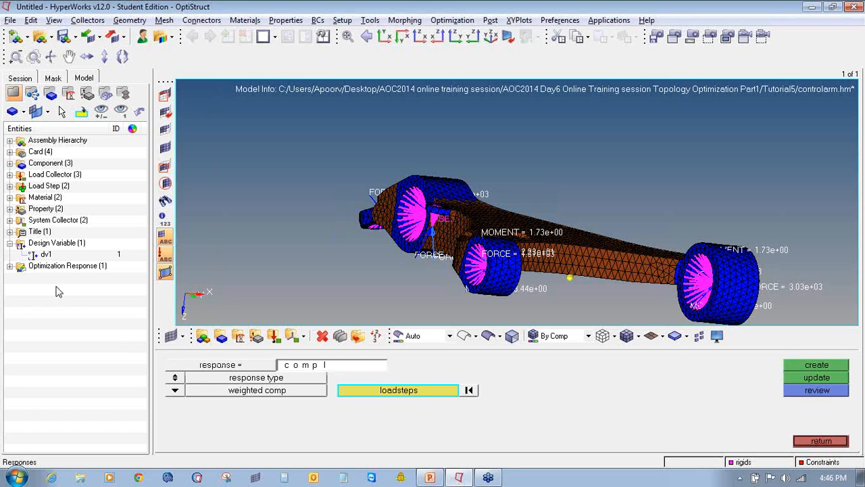
{"action": "left_click", "coordinate": [9, 265]}
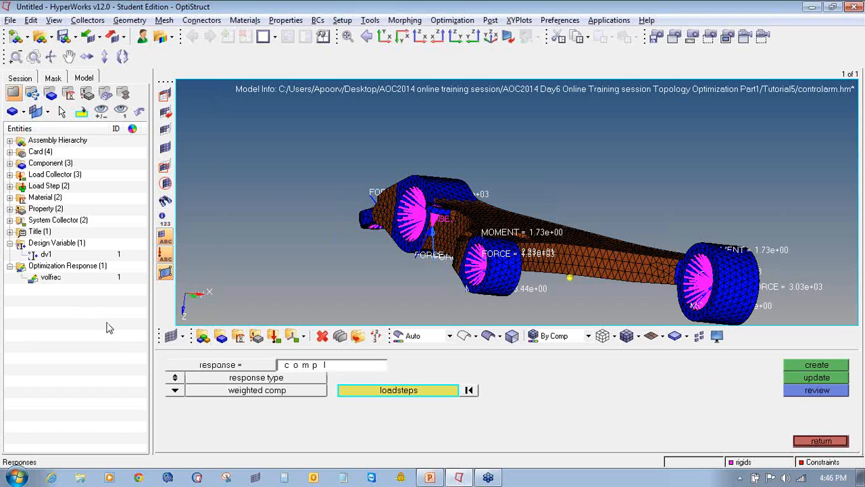
{"action": "left_click", "coordinate": [830, 368]}
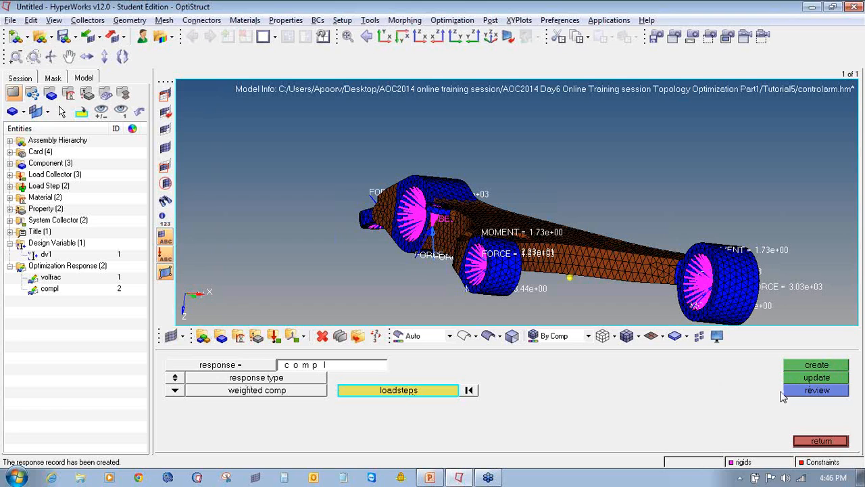
{"action": "left_click", "coordinate": [250, 364]}
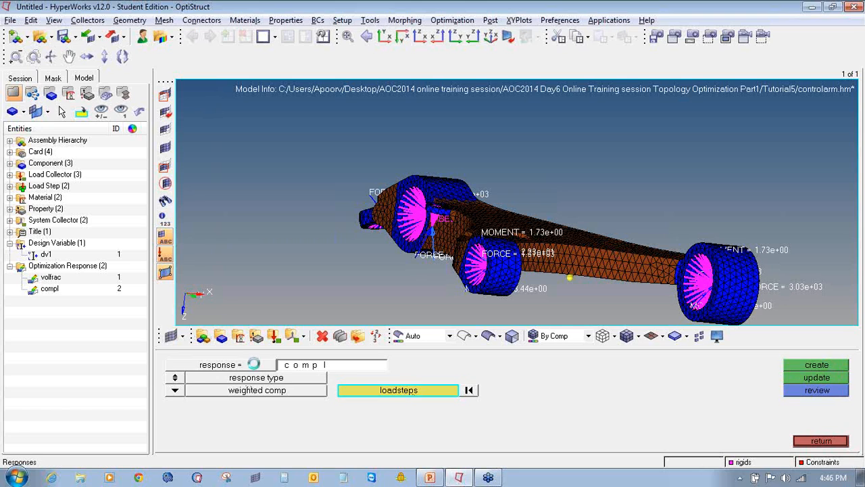
{"action": "left_click", "coordinate": [215, 377]}
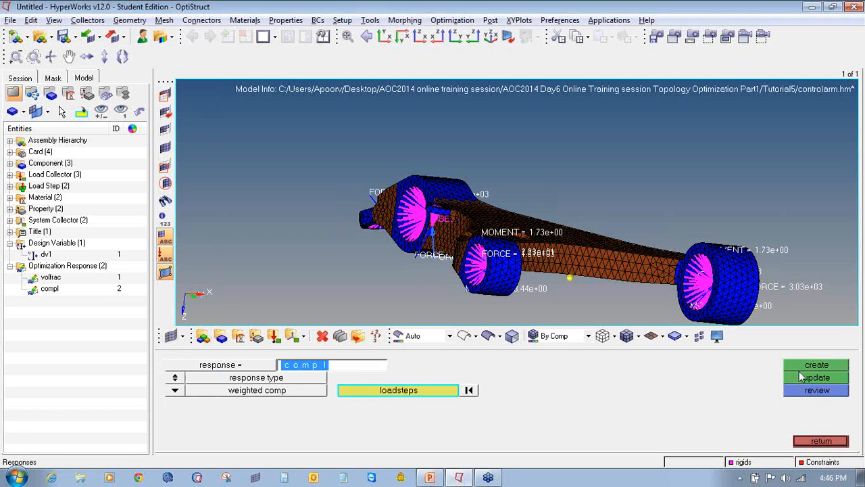
Step: Review the load steps and weighting factors assigned to the compl response, and leave the response definition
{"action": "left_click", "coordinate": [433, 392]}
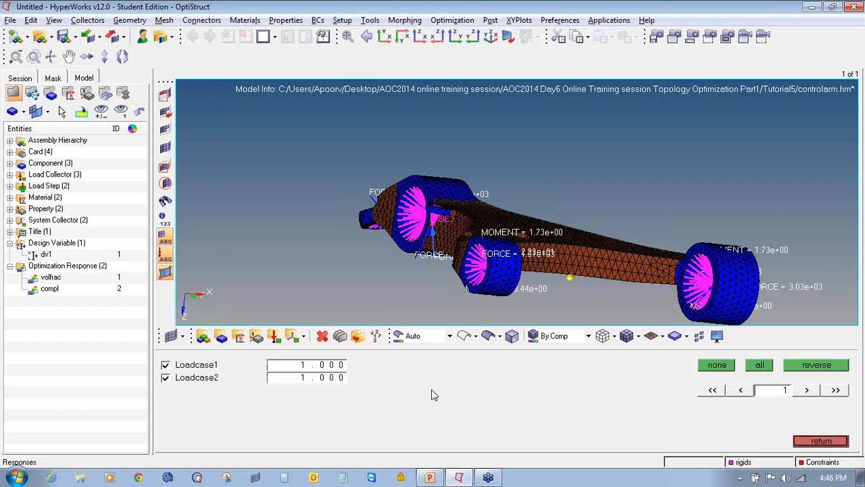
{"action": "left_click", "coordinate": [804, 443]}
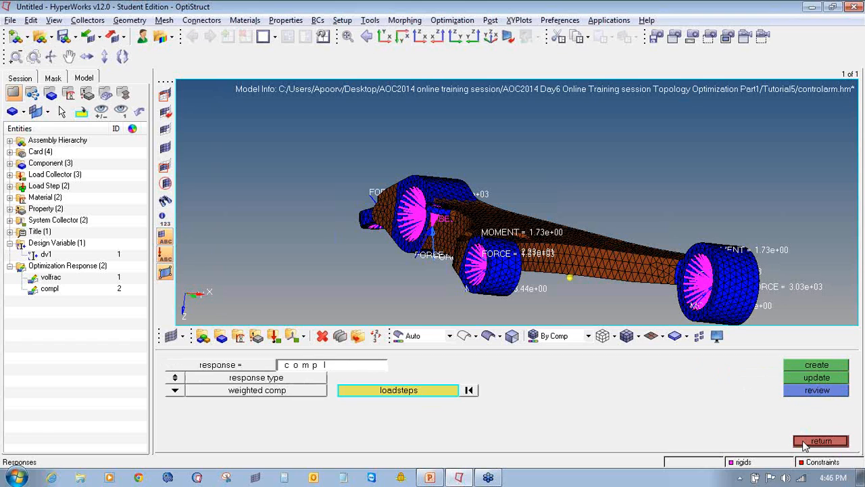
{"action": "left_click", "coordinate": [804, 443]}
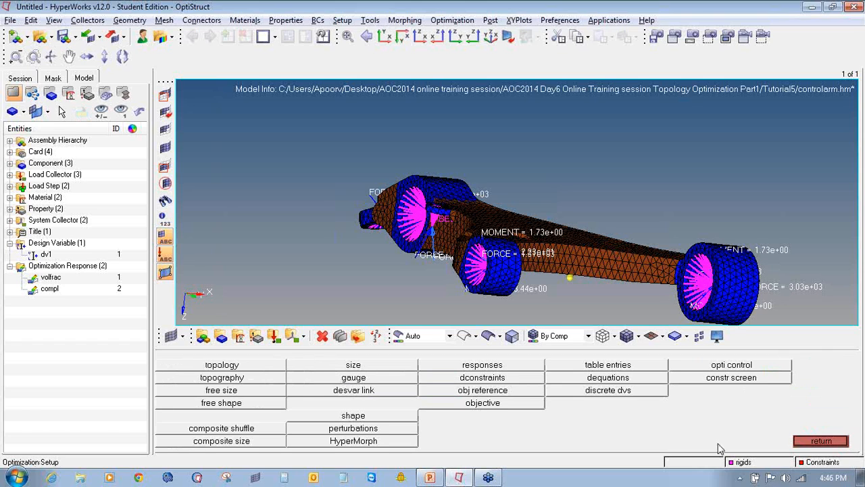
Step: Create an optimization constraint named constr on the volfrac response with an upper bound of 0.3
{"action": "left_click", "coordinate": [514, 381]}
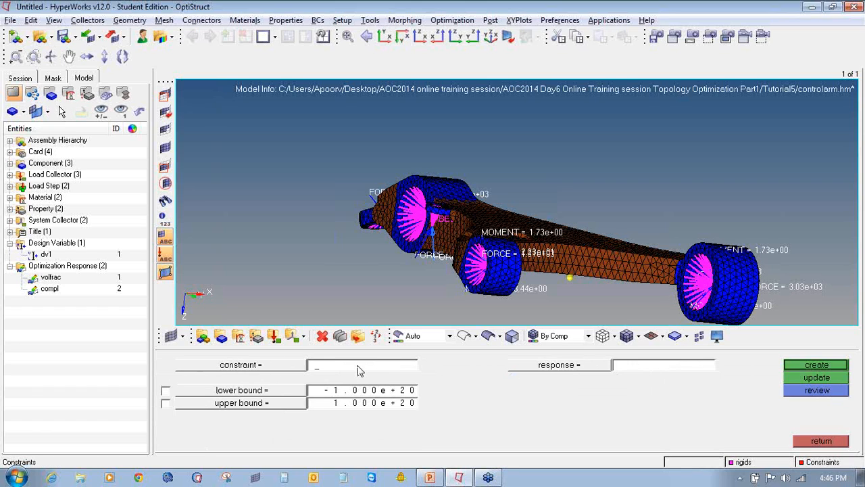
{"action": "type", "text": "constr"}
{"action": "left_click", "coordinate": [165, 403]}
{"action": "left_click", "coordinate": [383, 407]}
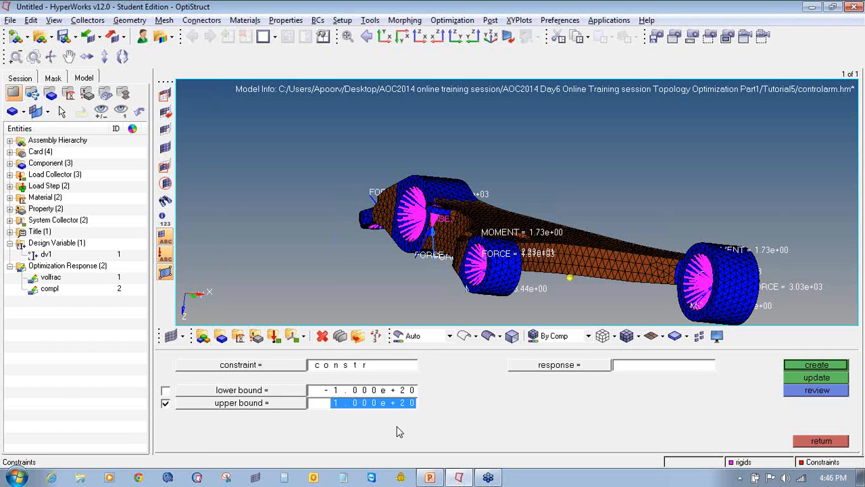
{"action": "type", "text": "0"}
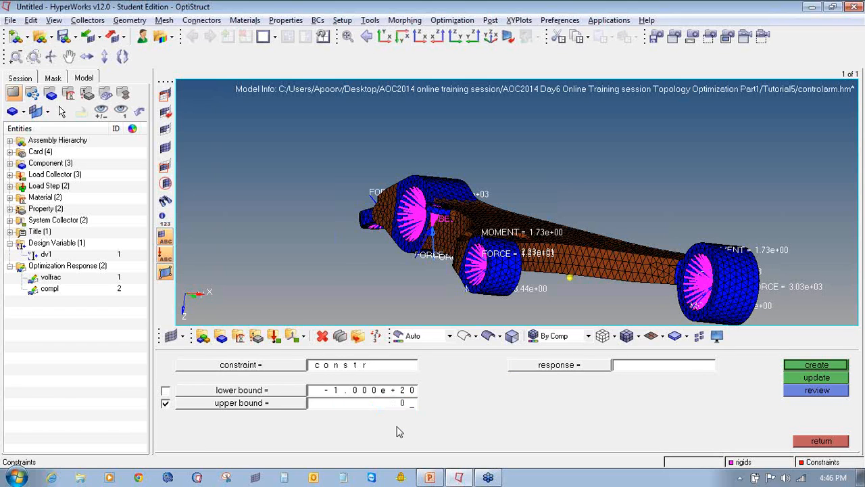
{"action": "type", "text": ".3"}
{"action": "key", "text": "Return"}
{"action": "left_click", "coordinate": [566, 364]}
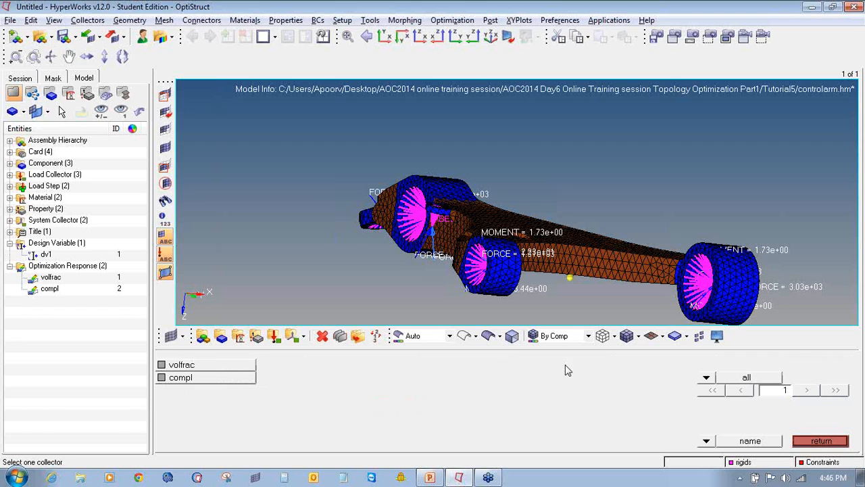
{"action": "left_click", "coordinate": [212, 365]}
{"action": "left_click", "coordinate": [816, 365]}
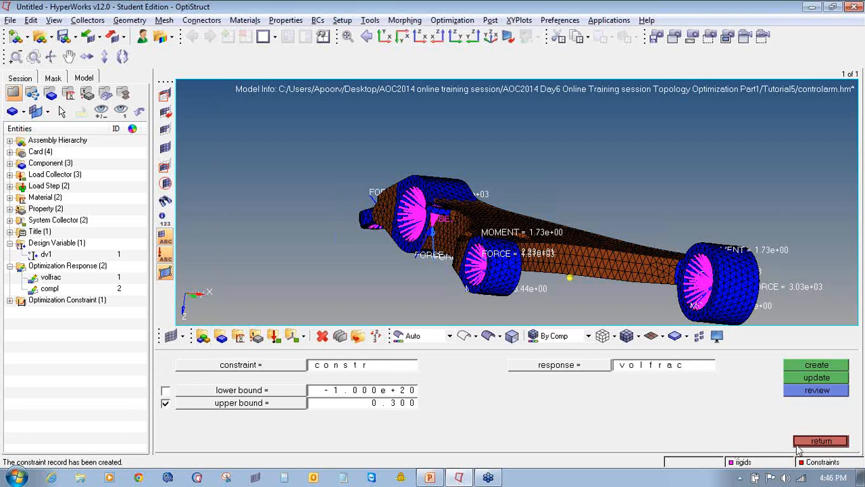
{"action": "left_click", "coordinate": [11, 300]}
{"action": "left_click", "coordinate": [822, 441]}
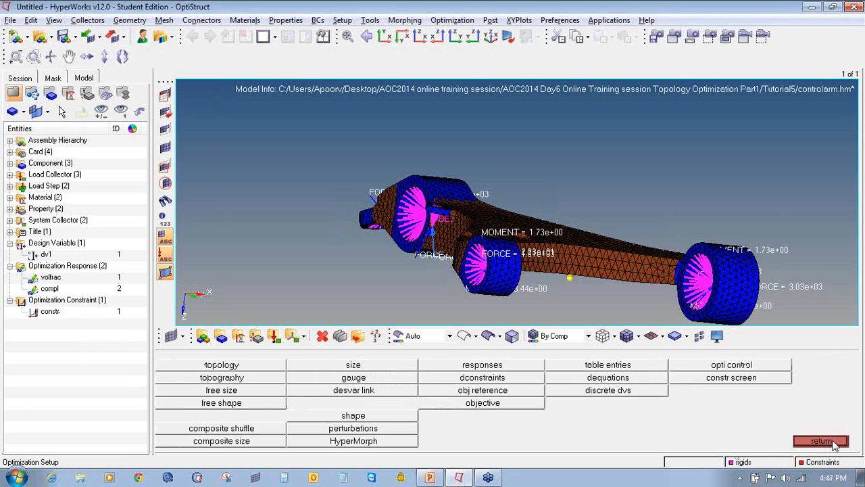
Step: Create the optimization objective that minimizes the compl response
{"action": "left_click", "coordinate": [527, 408]}
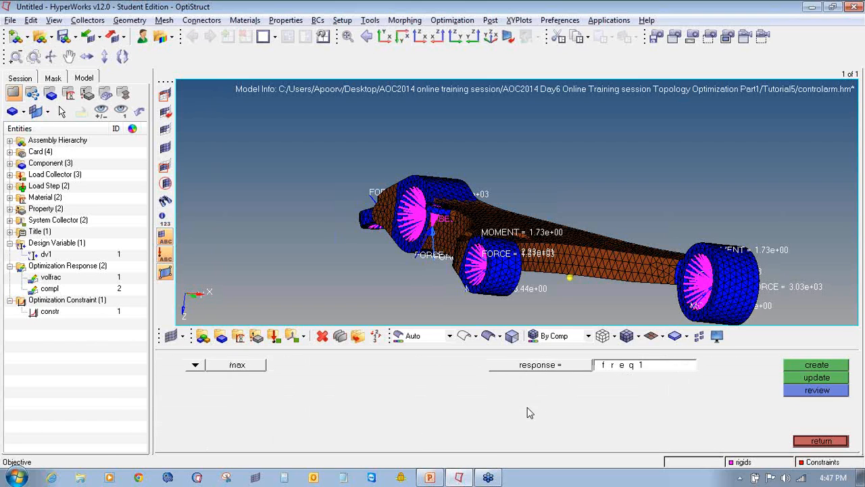
{"action": "left_click", "coordinate": [187, 367]}
{"action": "left_click", "coordinate": [208, 390]}
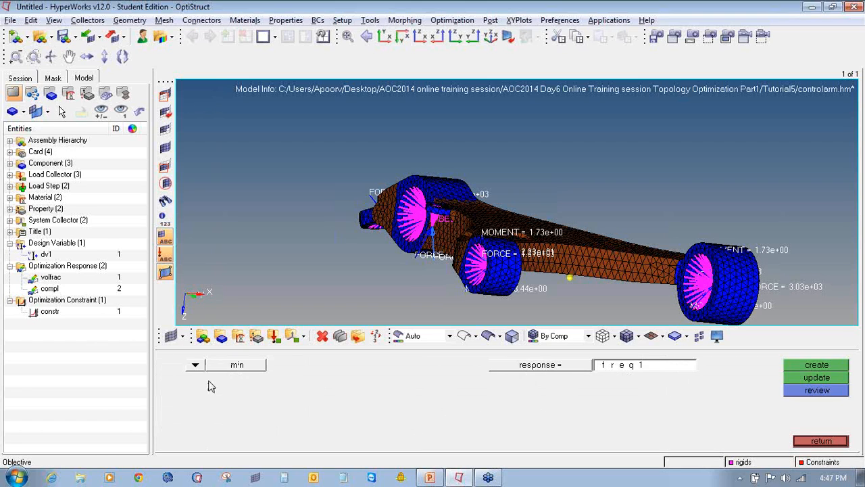
{"action": "left_click", "coordinate": [508, 371]}
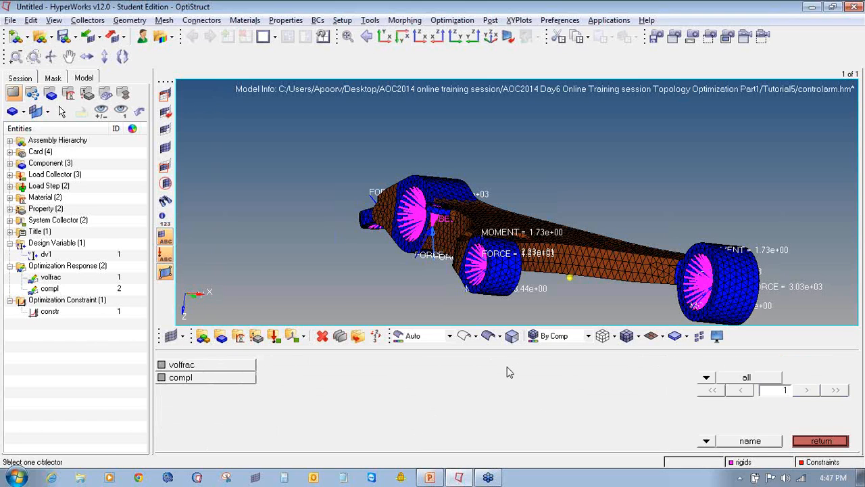
{"action": "left_click", "coordinate": [196, 377]}
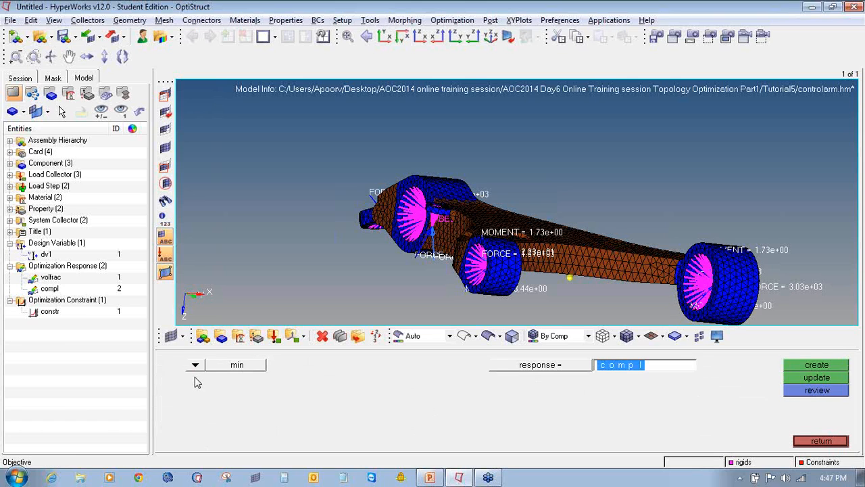
{"action": "left_click", "coordinate": [797, 369]}
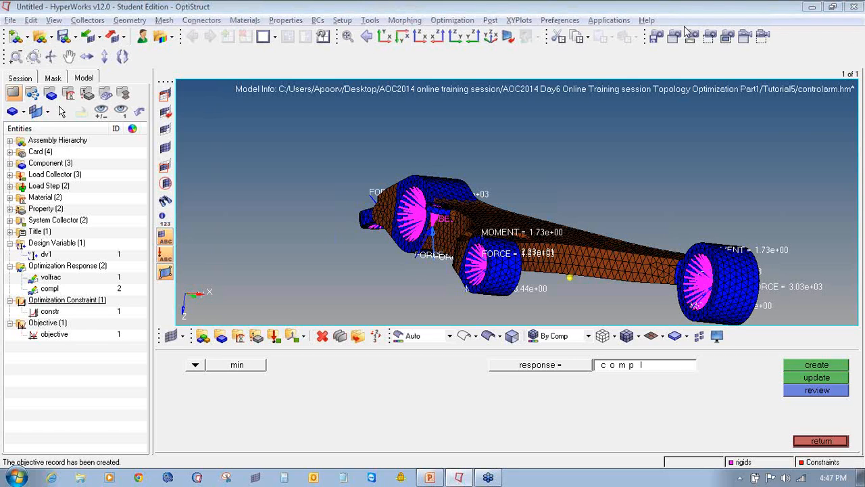
{"action": "left_click", "coordinate": [820, 441]}
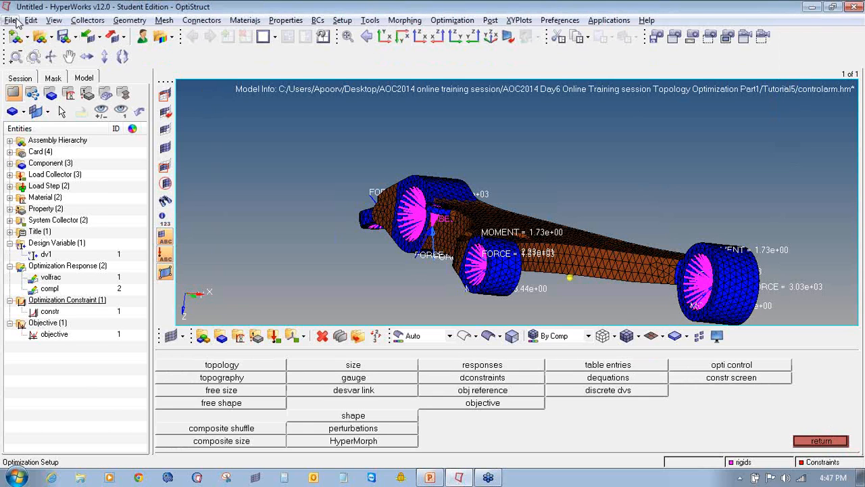
Step: Save the model as controlarm in a new folder named optimization inside Tutorial5
{"action": "left_click", "coordinate": [10, 20]}
{"action": "mouse_move", "coordinate": [73, 99]}
{"action": "left_click", "coordinate": [118, 125]}
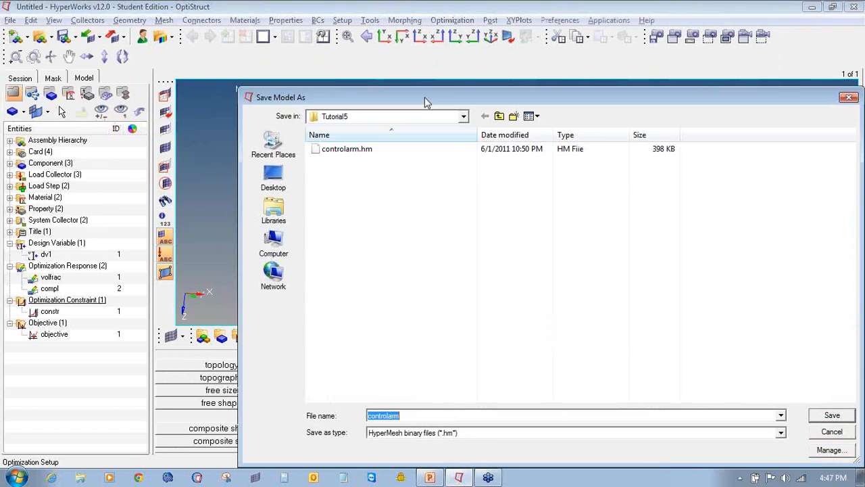
{"action": "left_click", "coordinate": [513, 122]}
{"action": "type", "text": "optimization"}
{"action": "key", "text": "Return"}
{"action": "key", "text": "Return"}
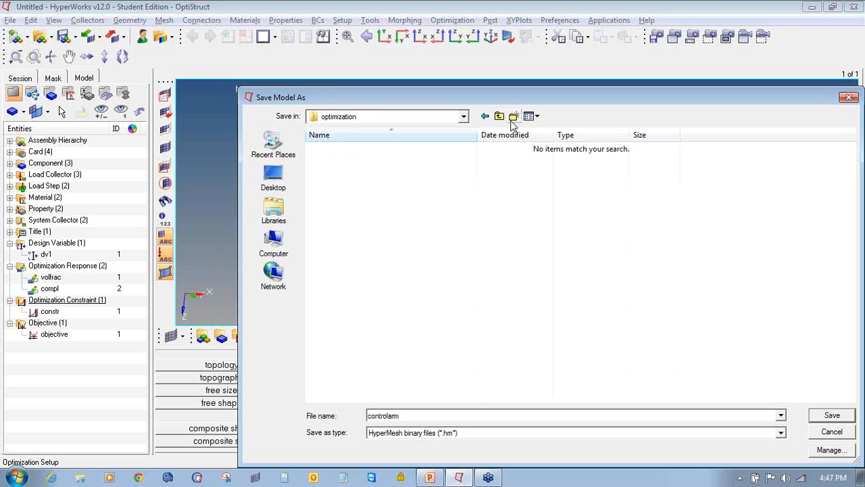
{"action": "left_click", "coordinate": [842, 417]}
Step: Run the OptiStruct optimization of controlarm.fem and follow the iterations in an enlarged solver view until the job ends
{"action": "left_click", "coordinate": [828, 439]}
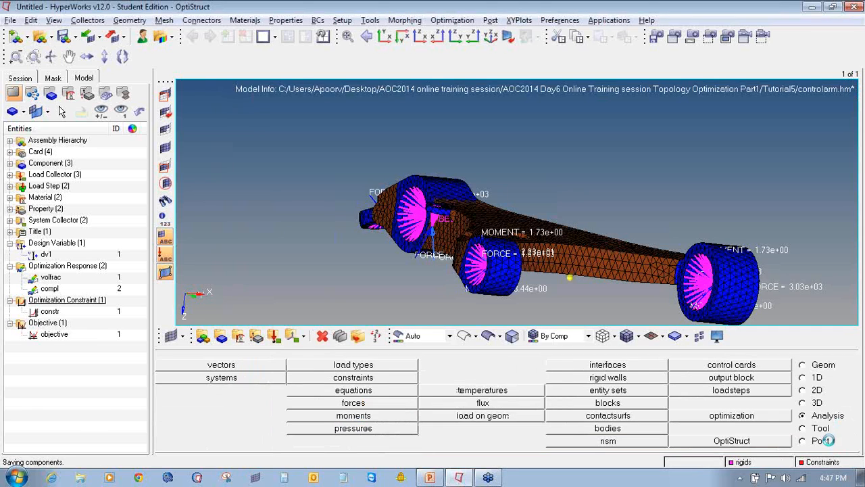
{"action": "left_click", "coordinate": [732, 441]}
{"action": "left_click", "coordinate": [789, 367]}
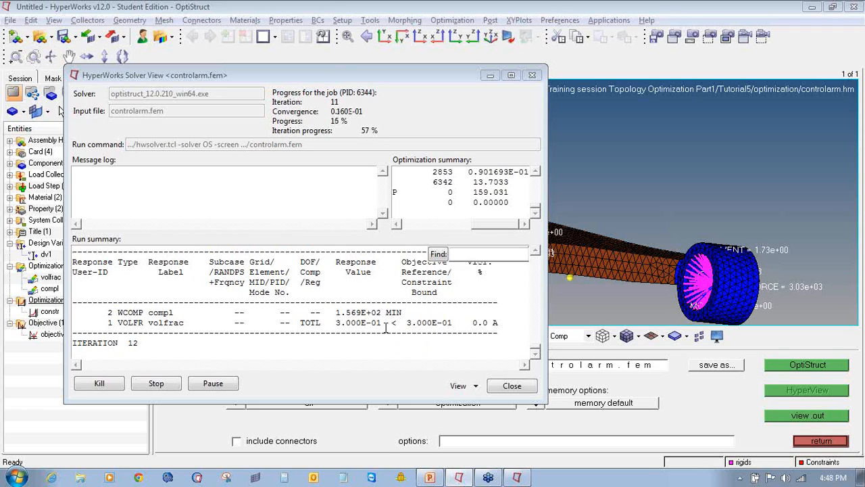
{"action": "double_click", "coordinate": [336, 74]}
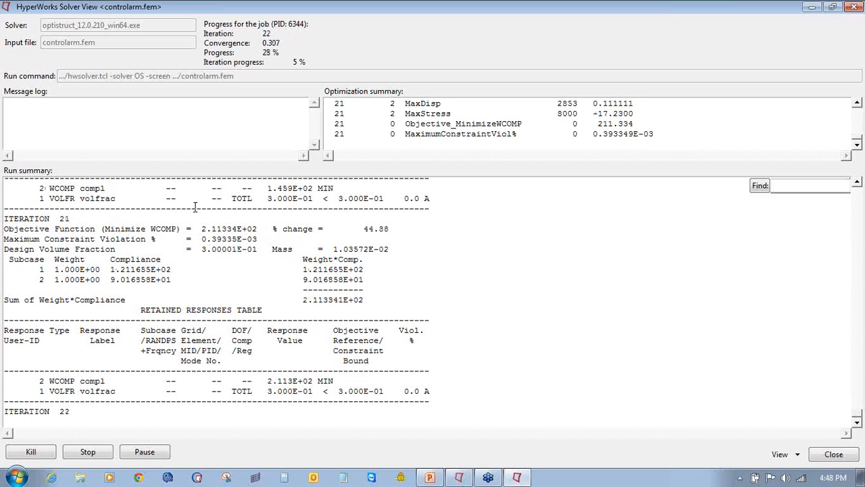
{"action": "double_click", "coordinate": [689, 9]}
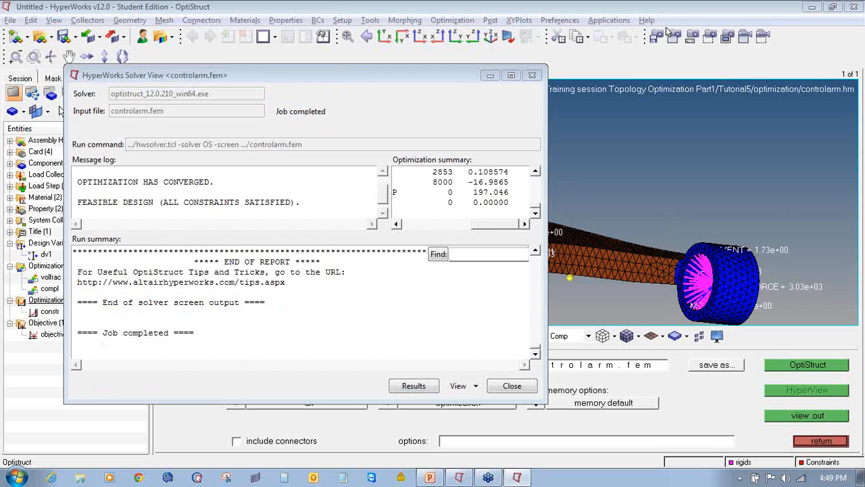
Step: Open the optimization results in HyperView, dismiss the message log, and load Iteration 38 of the Design load case
{"action": "left_click", "coordinate": [412, 386]}
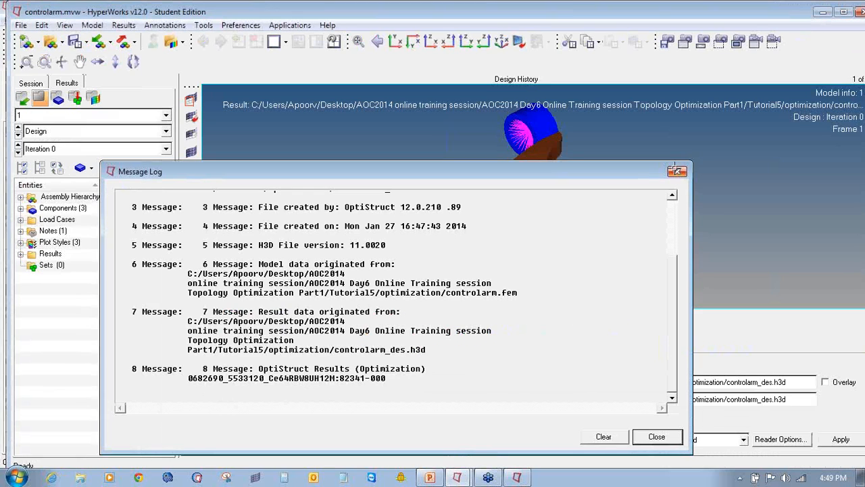
{"action": "left_click", "coordinate": [676, 171]}
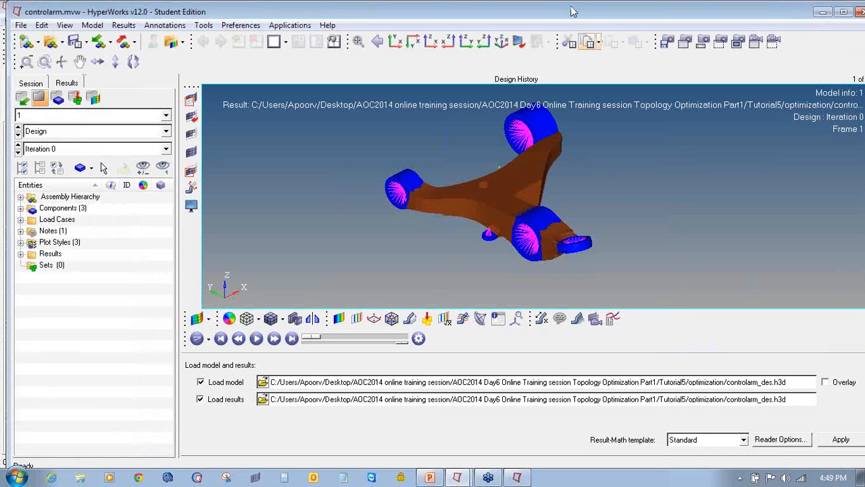
{"action": "left_click_drag", "start_coordinate": [591, 190], "coordinate": [449, 237], "text": "ctrl"}
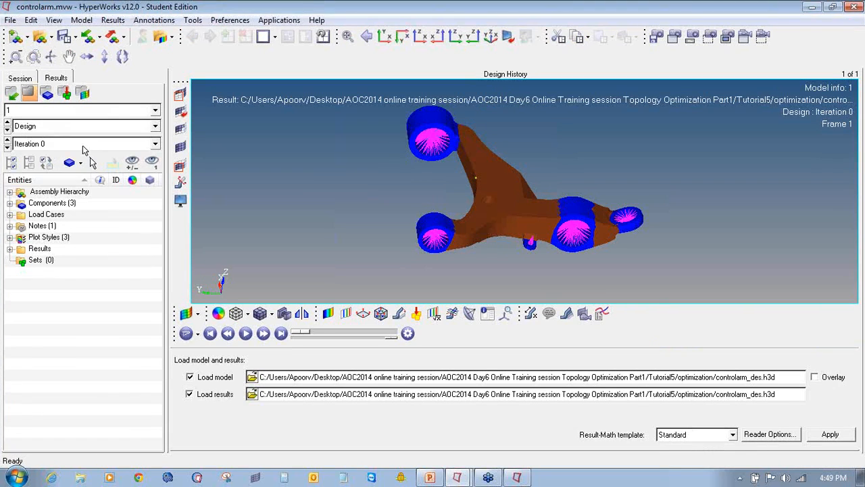
{"action": "left_click", "coordinate": [82, 143]}
{"action": "scroll", "coordinate": [65, 199], "scroll_direction": "down", "scroll_amount": 11}
{"action": "left_click", "coordinate": [60, 193]}
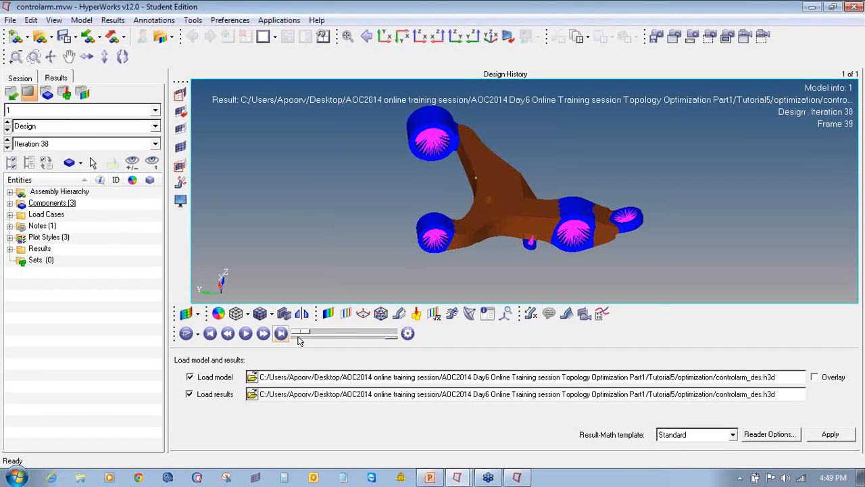
Step: Apply an element density contour to the control arm with Simple averaging
{"action": "left_click", "coordinate": [328, 312]}
{"action": "left_click", "coordinate": [481, 380]}
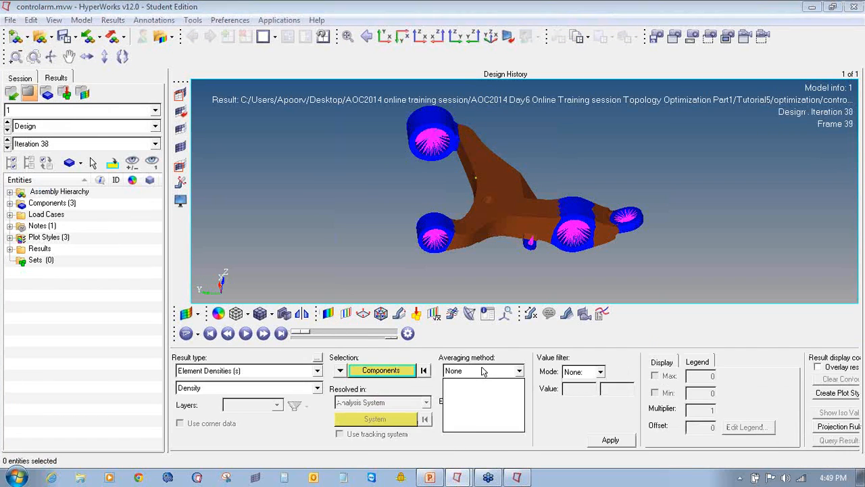
{"action": "left_click", "coordinate": [478, 394]}
{"action": "left_click", "coordinate": [610, 440]}
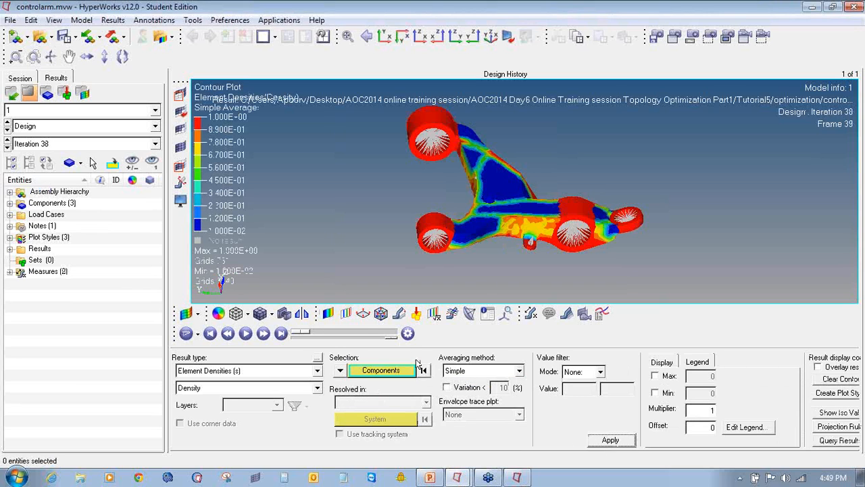
Step: Create an iso plot of the element densities and set its current value to 0.25
{"action": "left_click", "coordinate": [345, 314]}
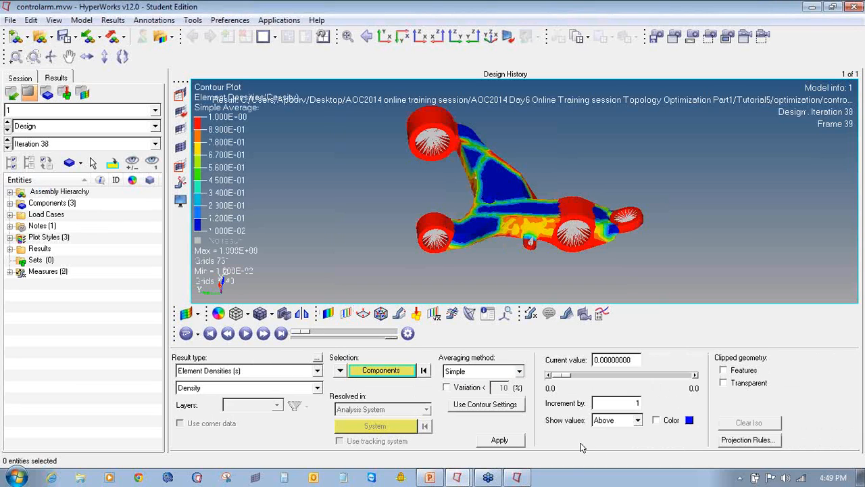
{"action": "left_click", "coordinate": [500, 440]}
{"action": "left_click_drag", "start_coordinate": [627, 380], "coordinate": [593, 380]}
{"action": "double_click", "coordinate": [611, 363]}
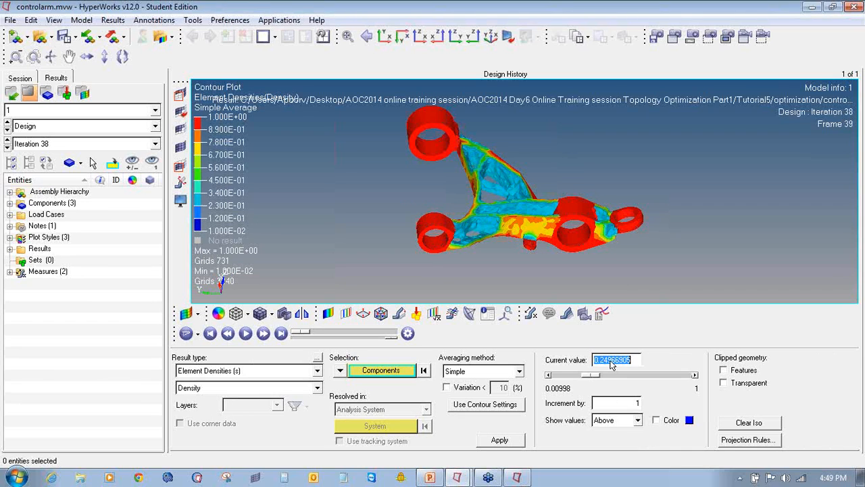
{"action": "type", "text": ".25"}
Step: Show the clipped geometry with features and transparency, and set the iso value to 0.3
{"action": "left_click_drag", "start_coordinate": [419, 186], "coordinate": [546, 216], "text": "ctrl"}
{"action": "left_click", "coordinate": [725, 371]}
{"action": "left_click", "coordinate": [723, 383]}
{"action": "scroll", "coordinate": [469, 212], "scroll_direction": "up", "scroll_amount": 5}
{"action": "scroll", "coordinate": [491, 229], "scroll_direction": "down", "scroll_amount": 5}
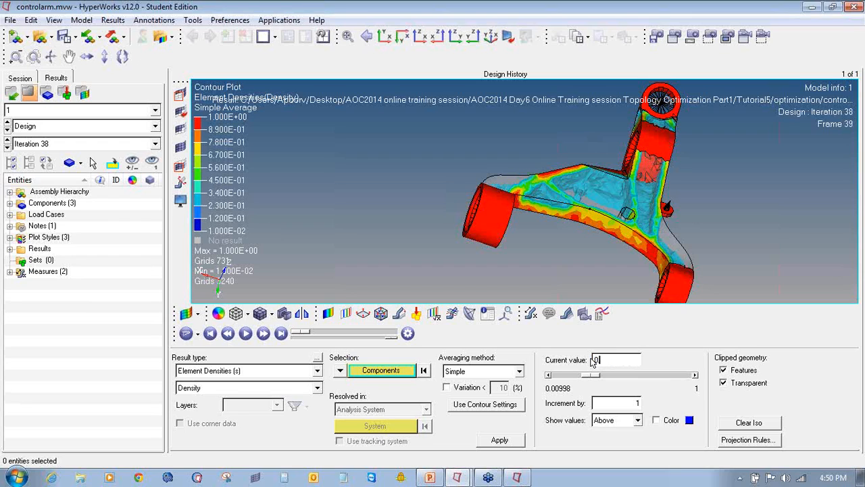
{"action": "key", "text": "Return"}
Step: Examine the control arm's remaining material layout from several sides, and close the results session without saving it
{"action": "left_click_drag", "start_coordinate": [651, 221], "coordinate": [610, 179], "text": "ctrl"}
{"action": "scroll", "coordinate": [610, 179], "scroll_direction": "up", "scroll_amount": 3, "text": "ctrl"}
{"action": "left_click_drag", "start_coordinate": [656, 220], "coordinate": [636, 194], "text": "ctrl"}
{"action": "scroll", "coordinate": [665, 163], "scroll_direction": "down", "scroll_amount": 3, "text": "ctrl"}
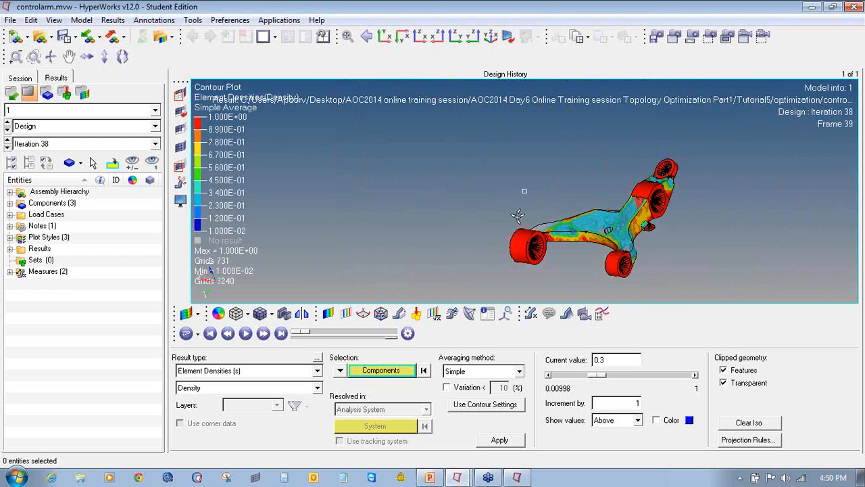
{"action": "scroll", "coordinate": [635, 196], "scroll_direction": "up", "scroll_amount": 3, "text": "ctrl"}
{"action": "left_click_drag", "start_coordinate": [652, 227], "coordinate": [702, 229], "text": "ctrl"}
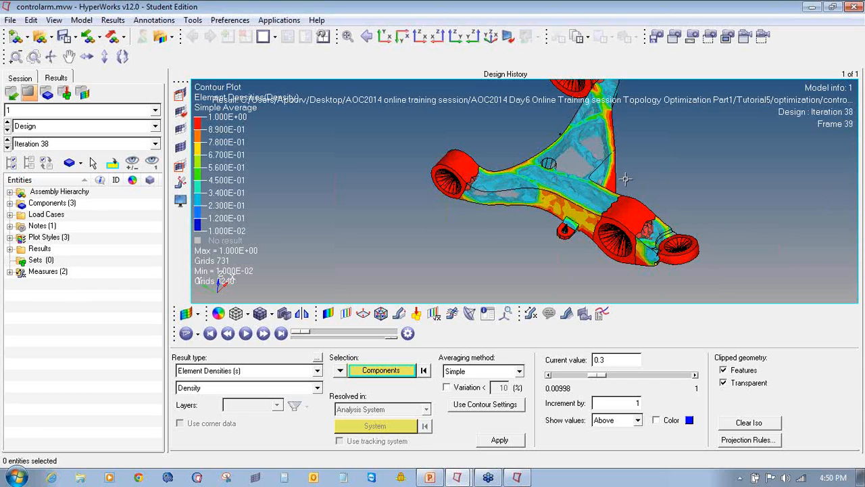
{"action": "left_click_drag", "start_coordinate": [541, 237], "coordinate": [510, 234], "text": "ctrl"}
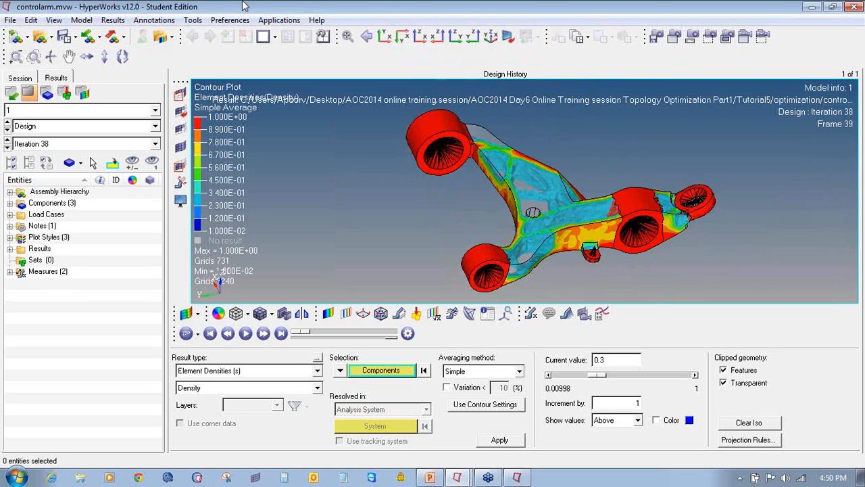
{"action": "left_click", "coordinate": [857, 5]}
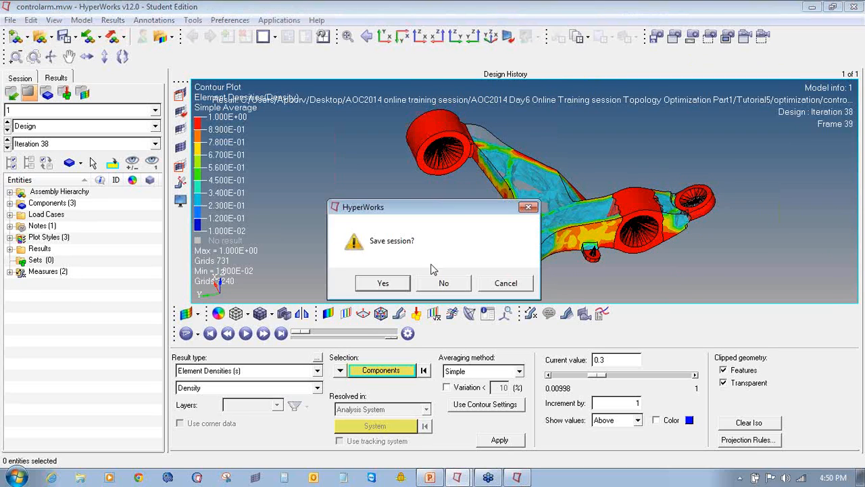
{"action": "left_click", "coordinate": [435, 283]}
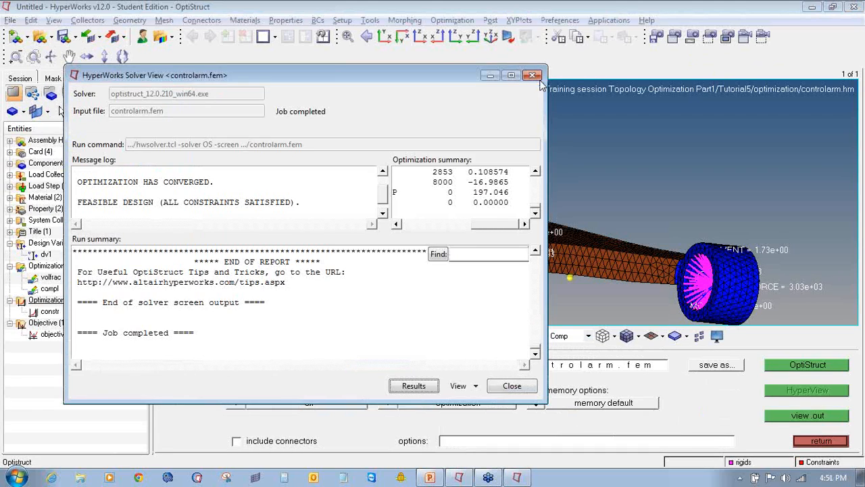
Step: Close the finished control arm solver window and start a new model
{"action": "left_click", "coordinate": [532, 75]}
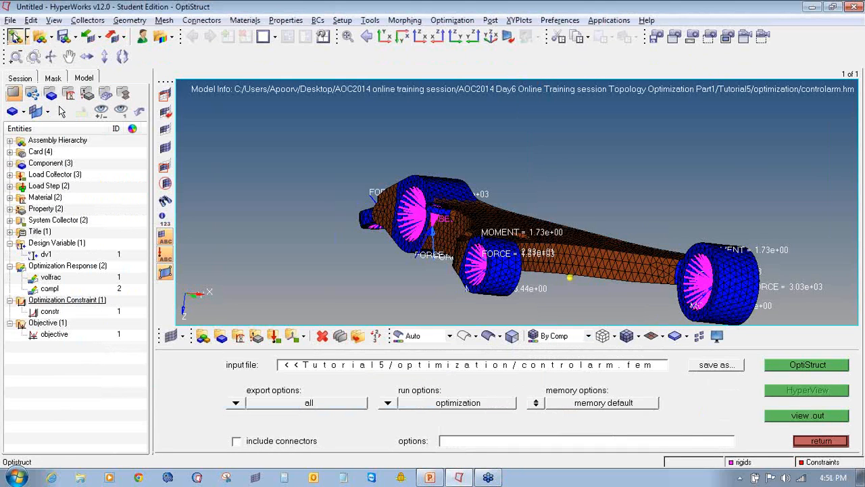
{"action": "left_click", "coordinate": [14, 36]}
Step: Switch to the PowerPoint presentation and run the slide show forward to the OS-2040 spot weld reduction exercise
{"action": "left_click", "coordinate": [429, 477]}
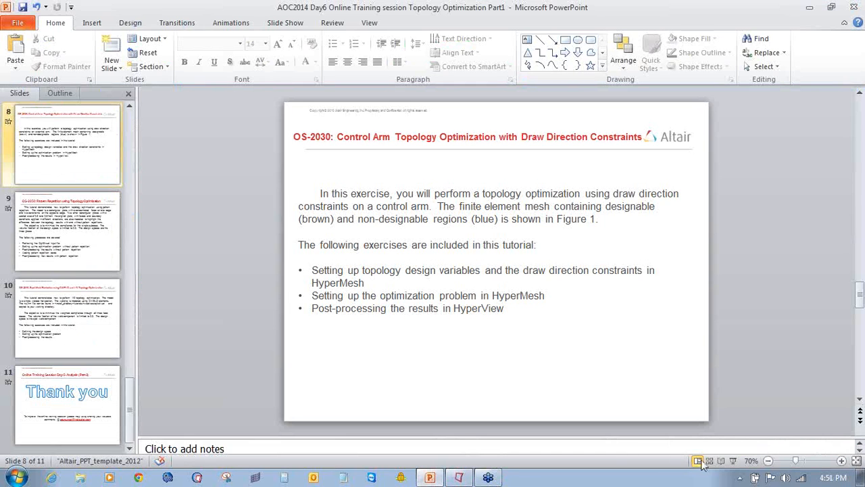
{"action": "left_click", "coordinate": [733, 460]}
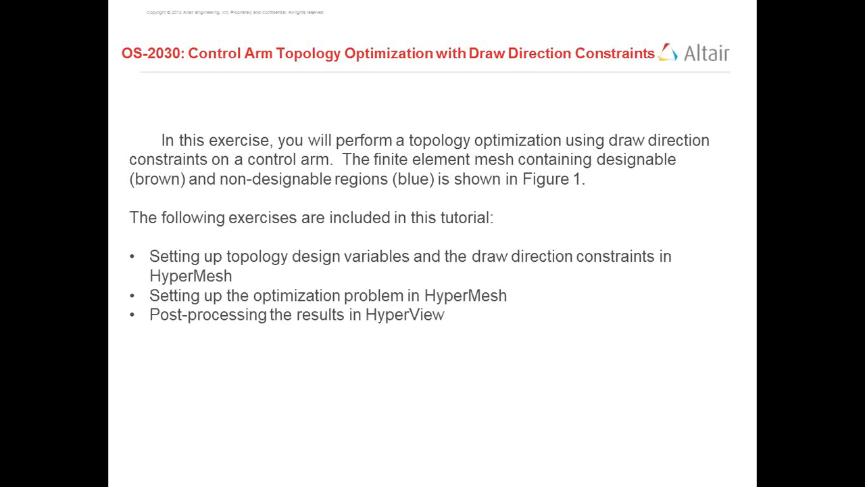
{"action": "key", "text": "Right"}
{"action": "key", "text": "Left"}
{"action": "key", "text": "Right"}
{"action": "key", "text": "Right"}
{"action": "key", "text": "Left"}
{"action": "key", "text": "Right"}
{"action": "key", "text": "Right"}
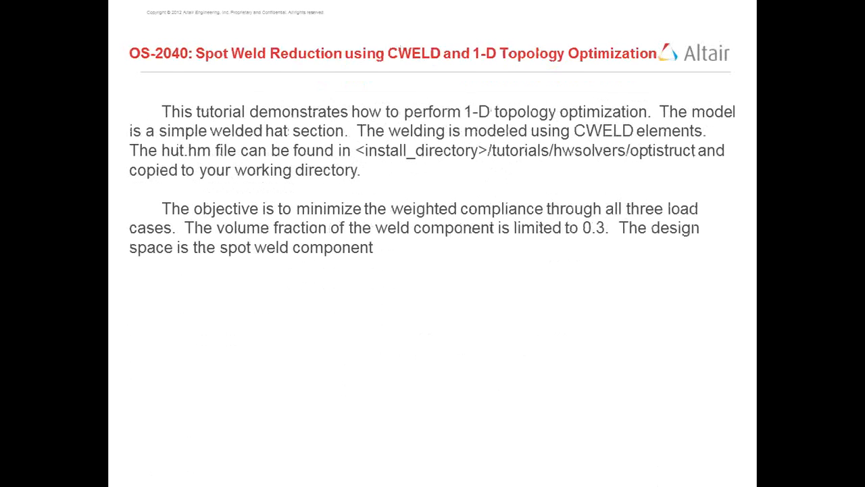
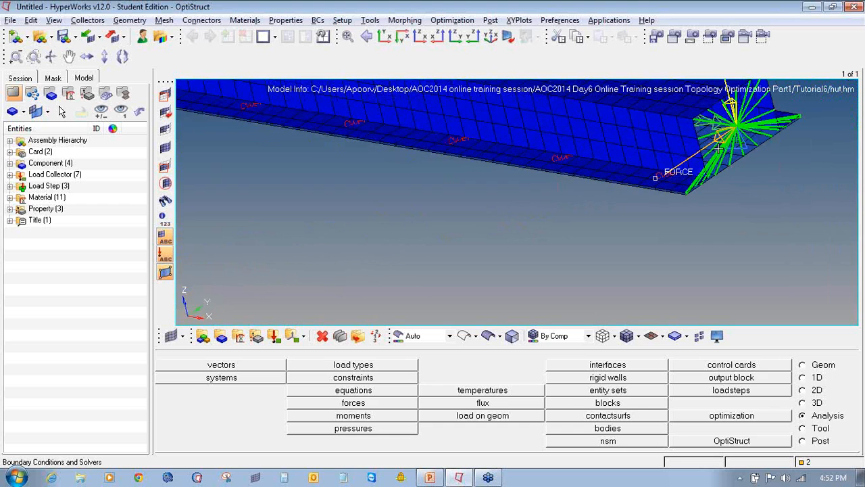
Step: Examine the hat section model's CWELD connections, end constraints and applied forces from several sides
{"action": "left_click_drag", "start_coordinate": [651, 174], "coordinate": [647, 177], "text": "ctrl"}
{"action": "right_click_drag", "start_coordinate": [365, 180], "coordinate": [463, 180], "text": "ctrl"}
{"action": "scroll", "coordinate": [432, 186], "scroll_direction": "up", "scroll_amount": 4, "text": "ctrl"}
{"action": "scroll", "coordinate": [423, 203], "scroll_direction": "down", "scroll_amount": 4, "text": "ctrl"}
{"action": "left_click_drag", "start_coordinate": [461, 225], "coordinate": [536, 222], "text": "ctrl"}
{"action": "right_click_drag", "start_coordinate": [536, 222], "coordinate": [462, 239], "text": "ctrl"}
{"action": "scroll", "coordinate": [462, 239], "scroll_direction": "down", "scroll_amount": 4, "text": "ctrl"}
{"action": "left_click_drag", "start_coordinate": [444, 227], "coordinate": [542, 232], "text": "ctrl"}
{"action": "scroll", "coordinate": [504, 229], "scroll_direction": "up", "scroll_amount": 5, "text": "ctrl"}
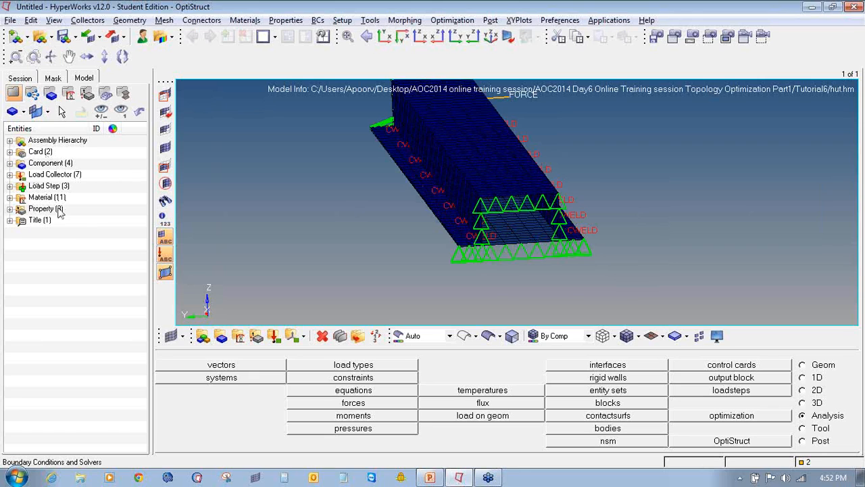
{"action": "left_click_drag", "start_coordinate": [483, 185], "coordinate": [421, 233], "text": "ctrl"}
{"action": "left_click_drag", "start_coordinate": [502, 247], "coordinate": [441, 228], "text": "ctrl"}
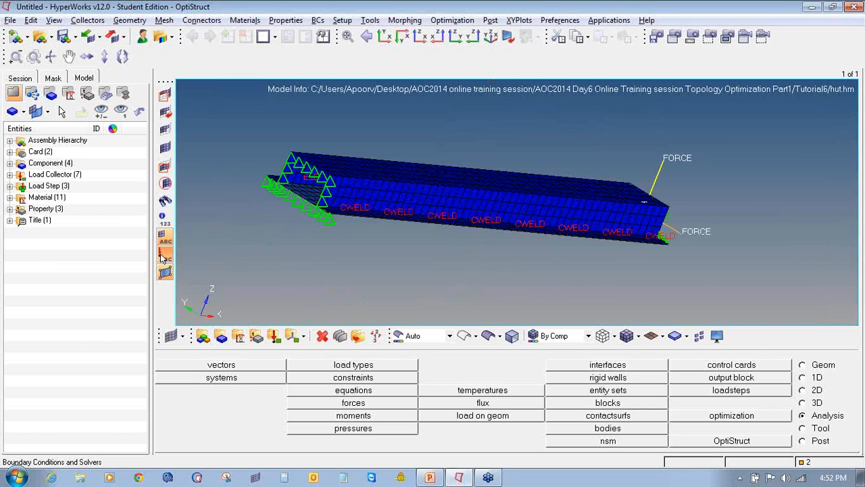
{"action": "left_click_drag", "start_coordinate": [431, 227], "coordinate": [478, 234], "text": "ctrl"}
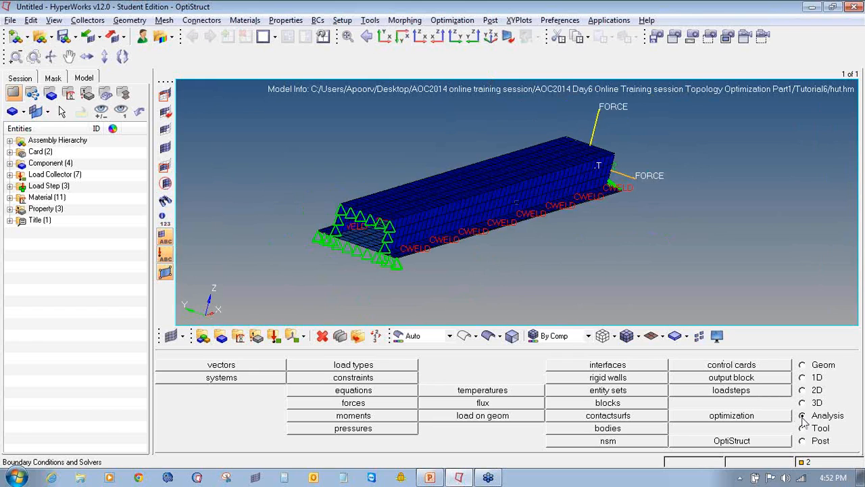
Step: Create a topology design variable named tpl of type PWELD for the PWELD_500 property, and list it in the model tree
{"action": "left_click", "coordinate": [731, 415]}
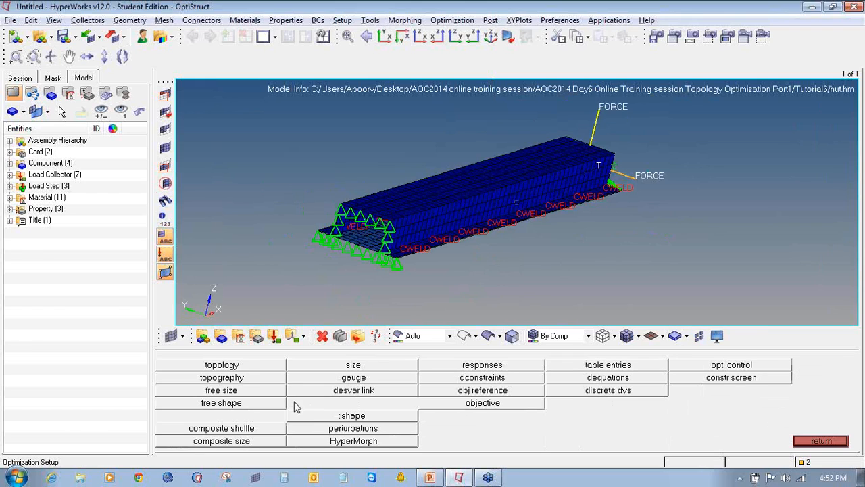
{"action": "left_click", "coordinate": [260, 366]}
{"action": "left_click", "coordinate": [191, 366]}
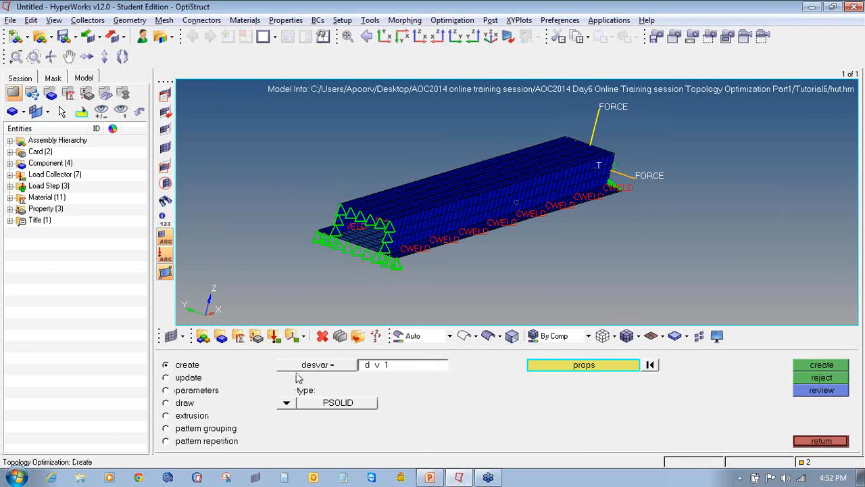
{"action": "left_click", "coordinate": [399, 369]}
{"action": "type", "text": "tp1"}
{"action": "left_click", "coordinate": [287, 403]}
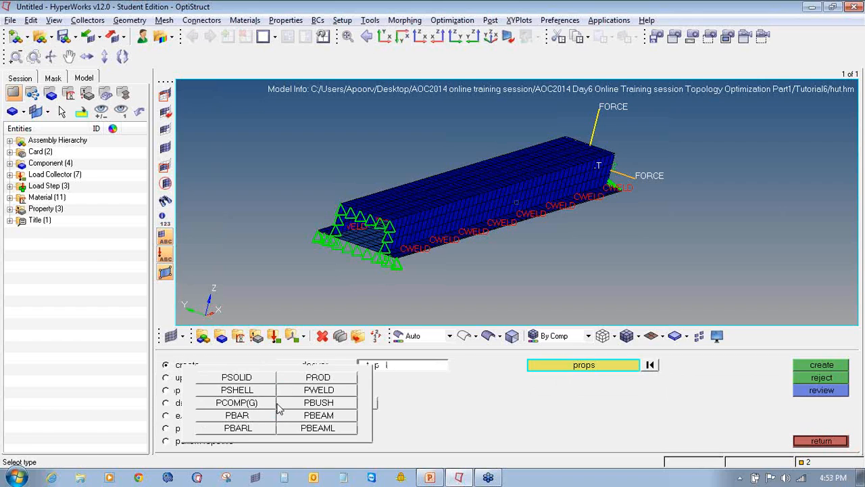
{"action": "left_click", "coordinate": [319, 390]}
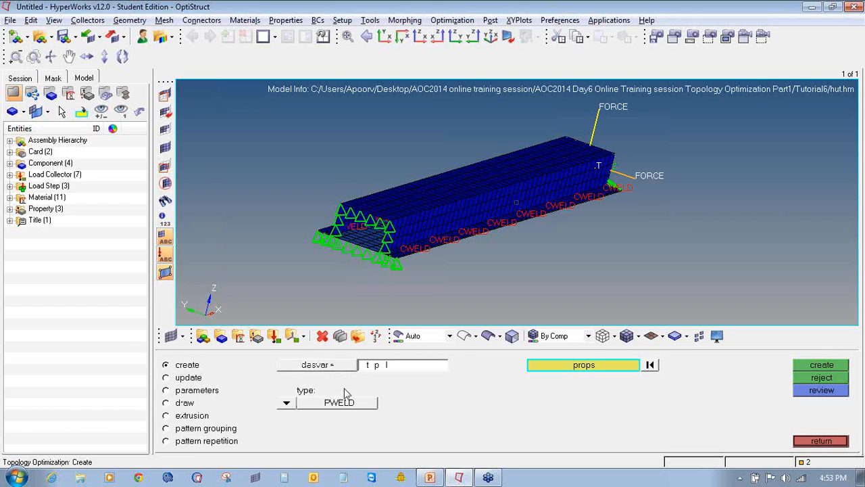
{"action": "left_click", "coordinate": [574, 366]}
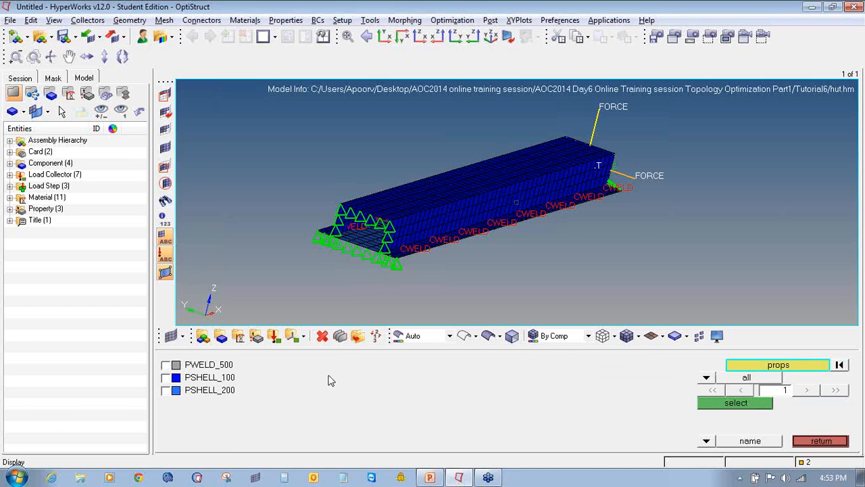
{"action": "left_click", "coordinate": [211, 365]}
{"action": "left_click", "coordinate": [709, 404]}
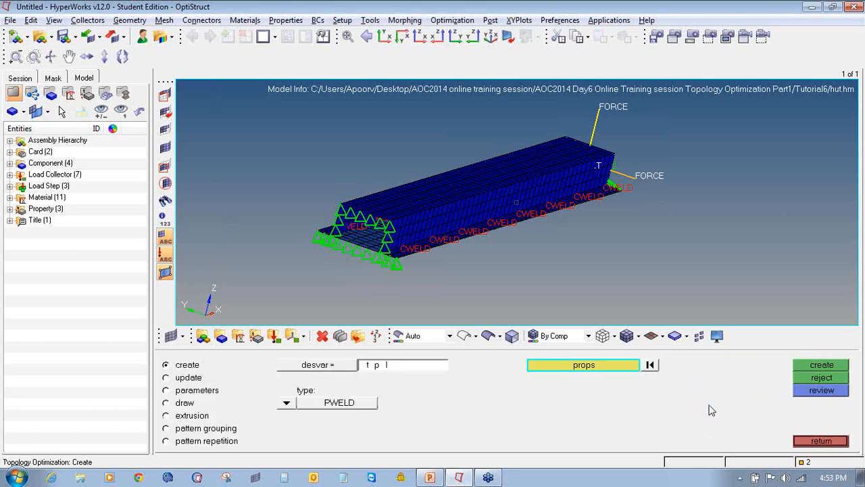
{"action": "left_click", "coordinate": [815, 365]}
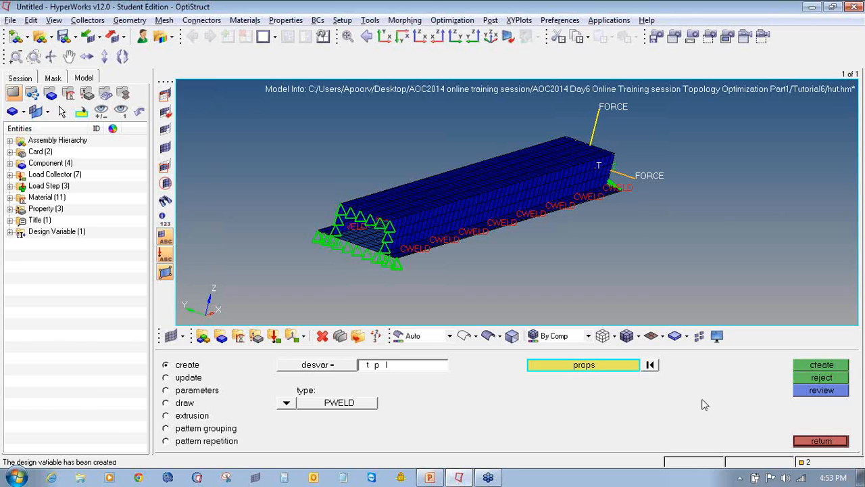
{"action": "left_click", "coordinate": [816, 443]}
{"action": "left_click", "coordinate": [9, 231]}
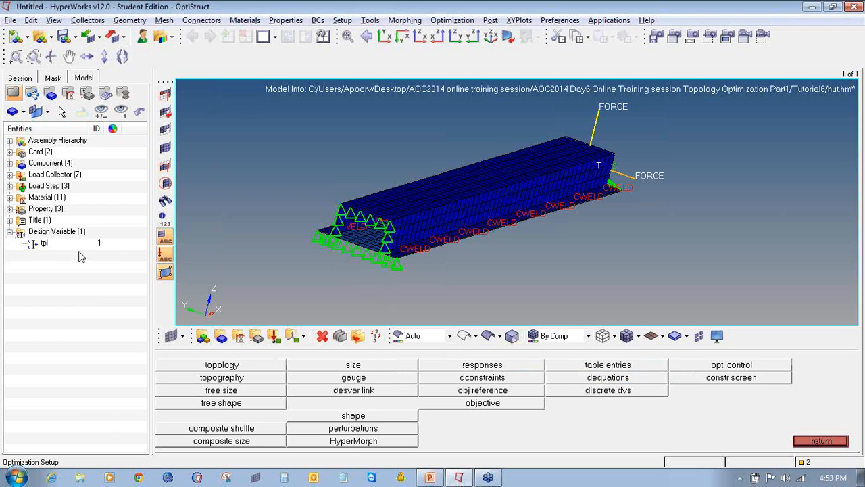
Step: Name a new optimization response volumefrac and set its response type to volumefrac
{"action": "left_click", "coordinate": [441, 369]}
{"action": "left_click", "coordinate": [312, 365]}
{"action": "type", "text": "compl"}
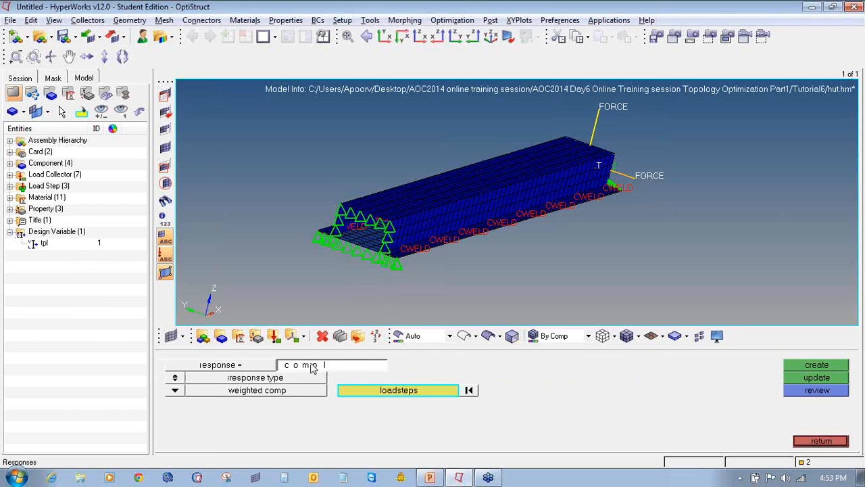
{"action": "key", "text": "Return"}
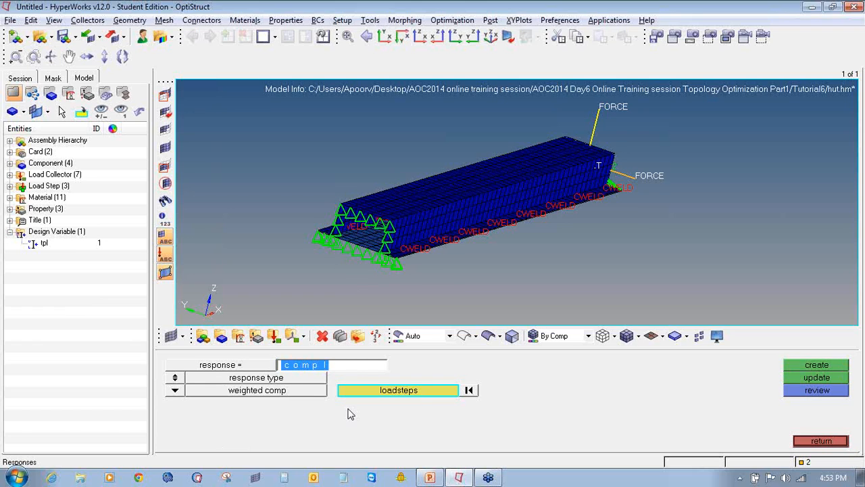
{"action": "type", "text": "volumefrac"}
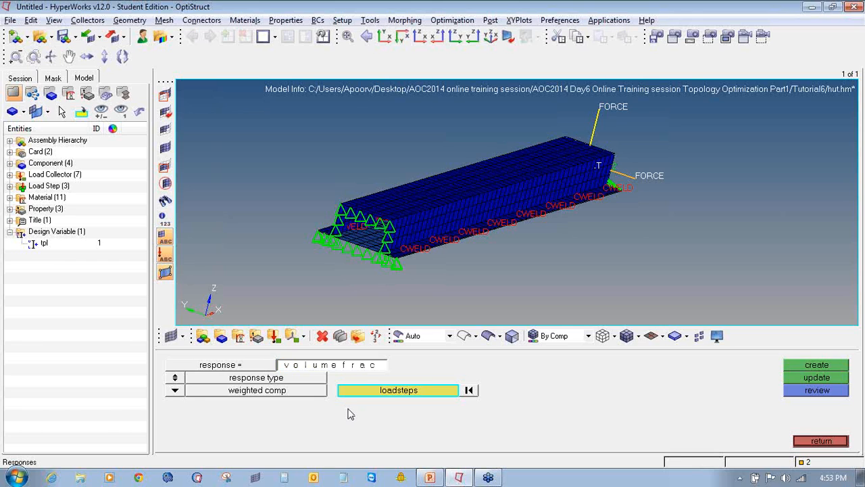
{"action": "left_click", "coordinate": [174, 390]}
{"action": "left_click", "coordinate": [282, 416]}
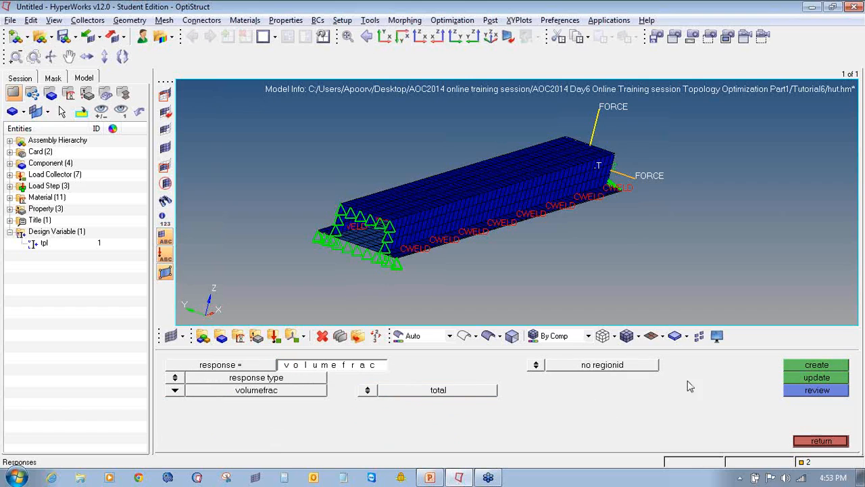
{"action": "left_click", "coordinate": [819, 369]}
{"action": "left_click", "coordinate": [10, 254]}
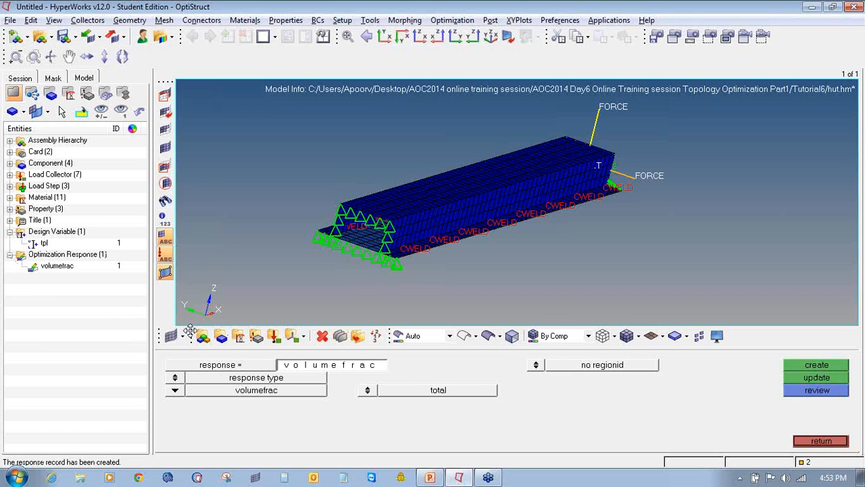
{"action": "right_click", "coordinate": [102, 256]}
{"action": "left_click", "coordinate": [138, 220]}
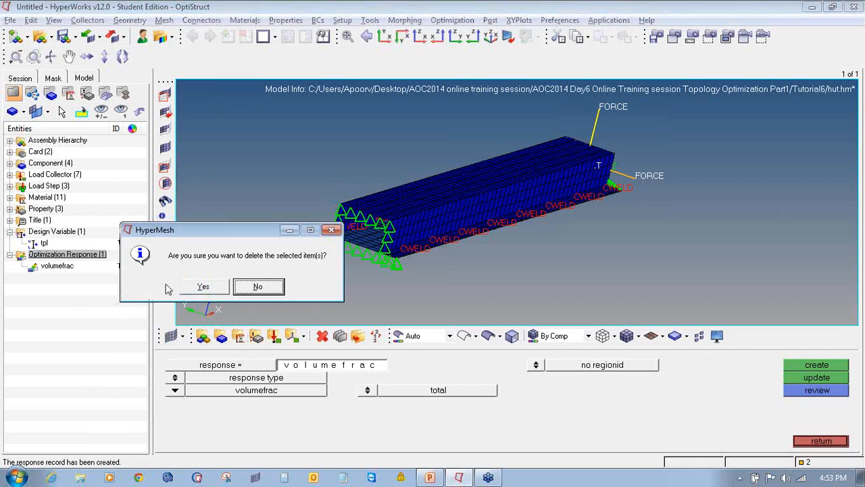
{"action": "left_click", "coordinate": [203, 287]}
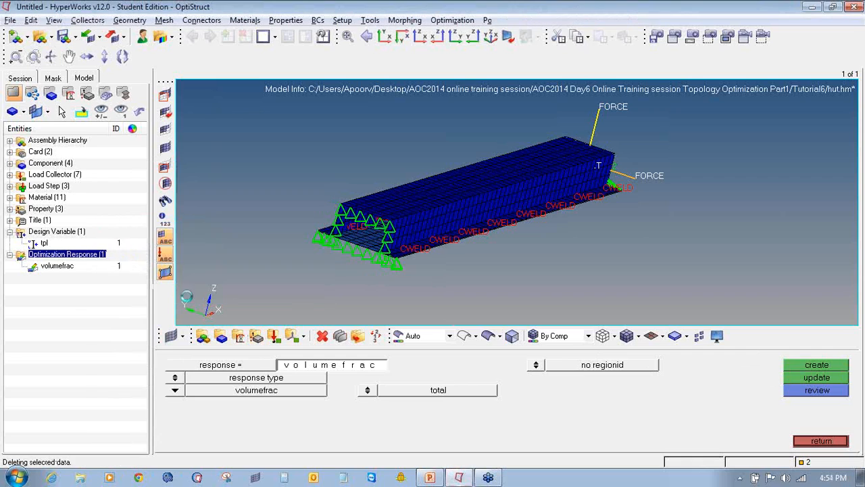
Step: Create the volumefrac response by entity, applied to the weld property instead of the total model
{"action": "left_click", "coordinate": [367, 391]}
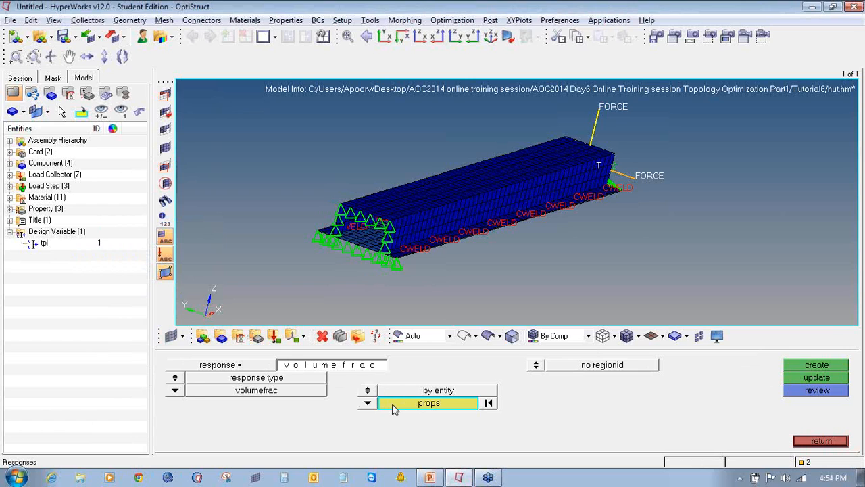
{"action": "left_click", "coordinate": [394, 409]}
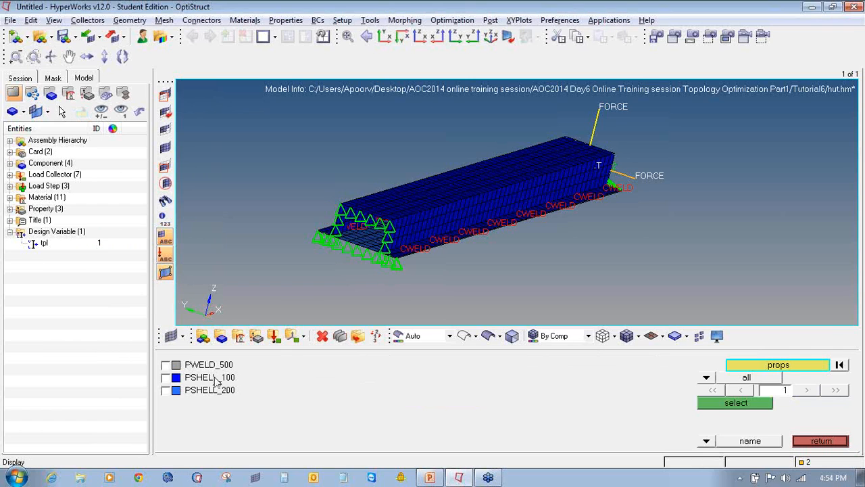
{"action": "left_click", "coordinate": [701, 404]}
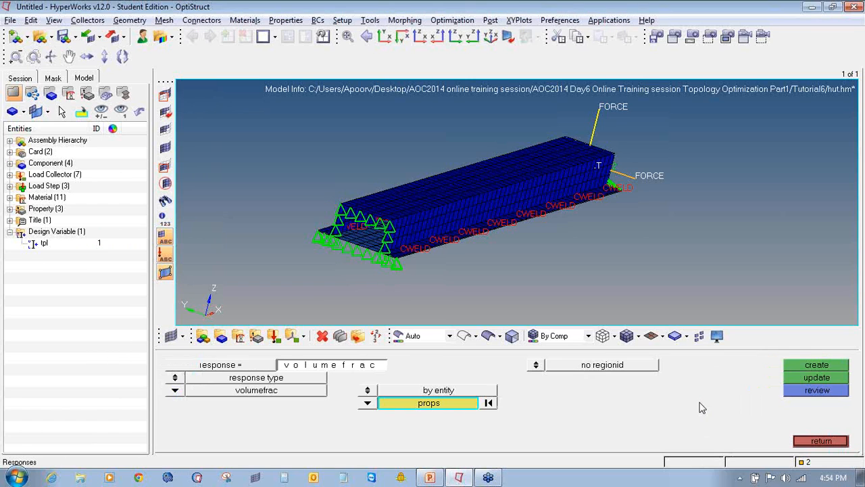
{"action": "left_click", "coordinate": [788, 365]}
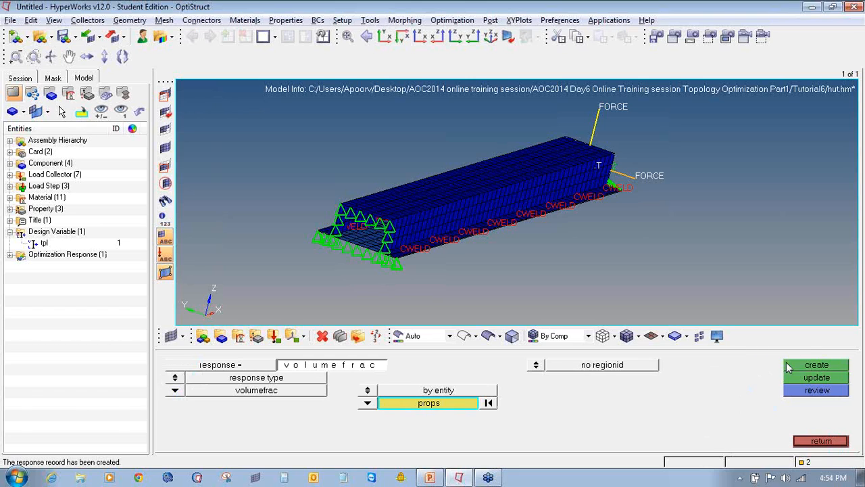
Step: Set up a weighted compliance response named wcomp using load steps SUBCASE100, SUBCASE200 and SUBCASE300
{"action": "left_click", "coordinate": [318, 369]}
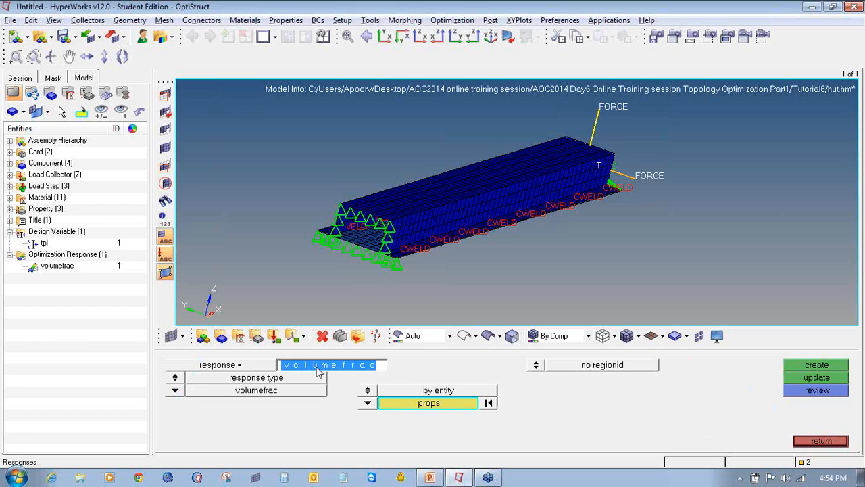
{"action": "type", "text": "wcomp"}
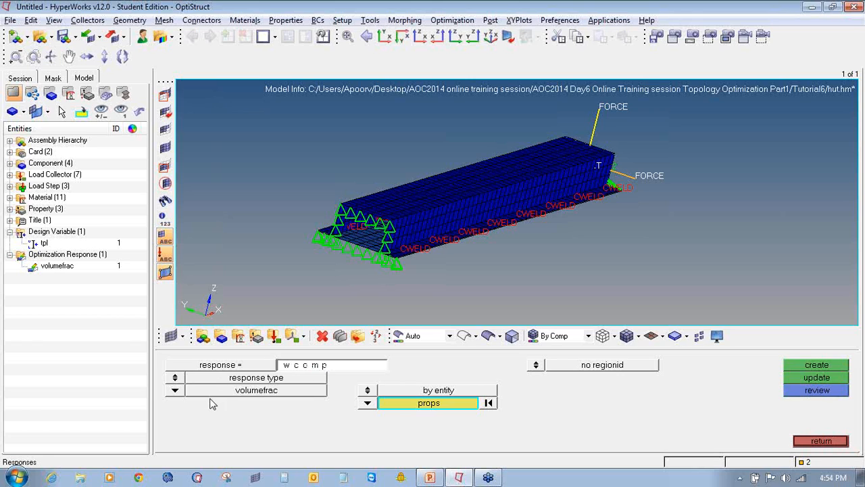
{"action": "left_click", "coordinate": [176, 391]}
{"action": "left_click", "coordinate": [683, 415]}
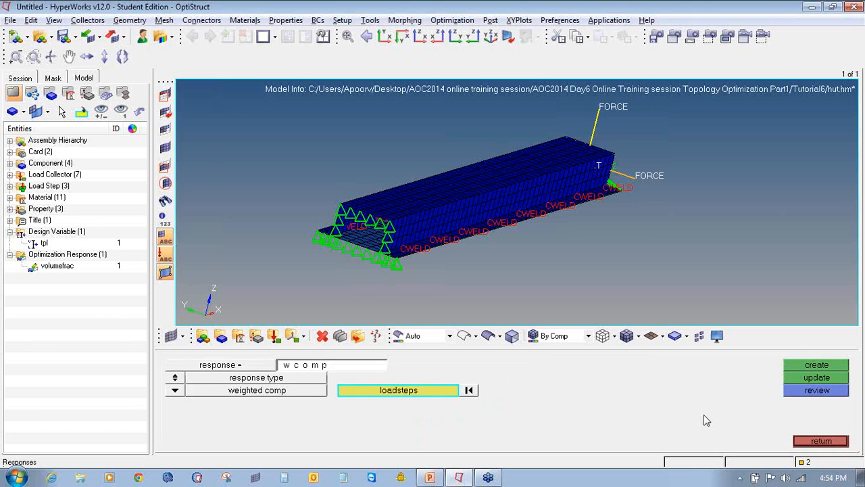
{"action": "left_click", "coordinate": [433, 392]}
{"action": "left_click", "coordinate": [196, 366]}
{"action": "left_click", "coordinate": [196, 380]}
{"action": "left_click", "coordinate": [194, 392]}
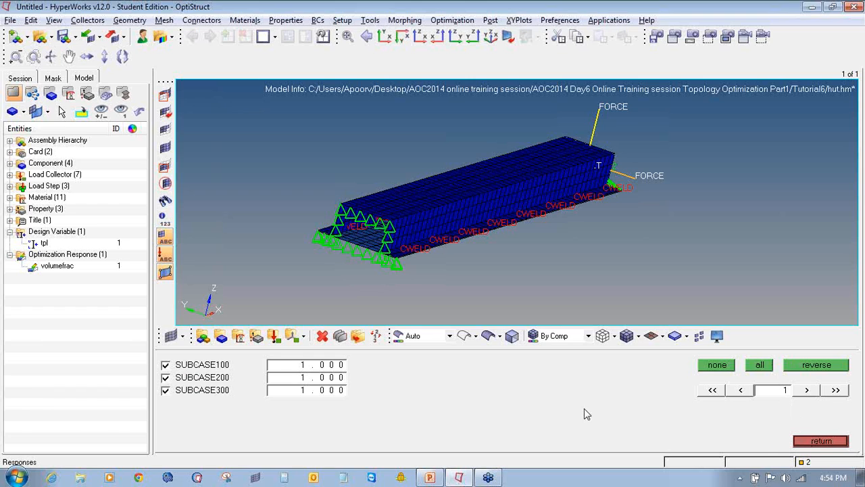
Step: Set the weighting factors of SUBCASE200 and SUBCASE300 to 100, and leave the response definition
{"action": "left_click", "coordinate": [303, 378]}
{"action": "type", "text": "100"}
{"action": "left_click", "coordinate": [341, 392]}
{"action": "type", "text": "100"}
{"action": "key", "text": "Return"}
{"action": "left_click", "coordinate": [799, 441]}
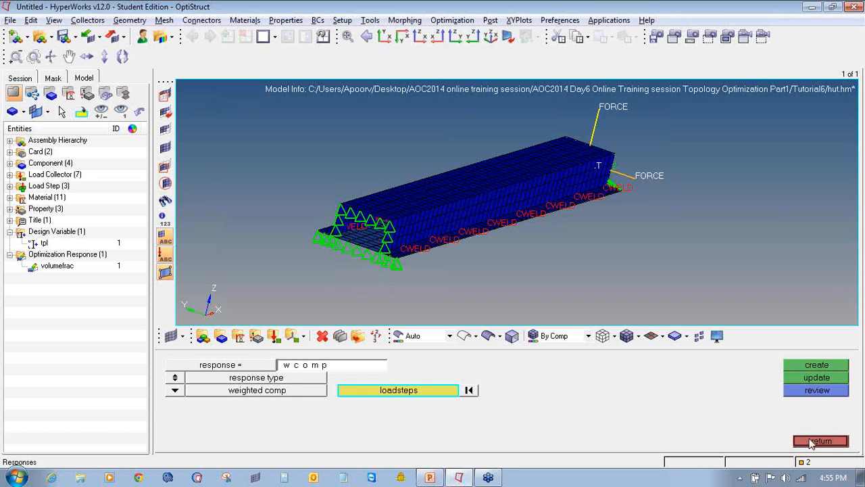
{"action": "left_click", "coordinate": [812, 441]}
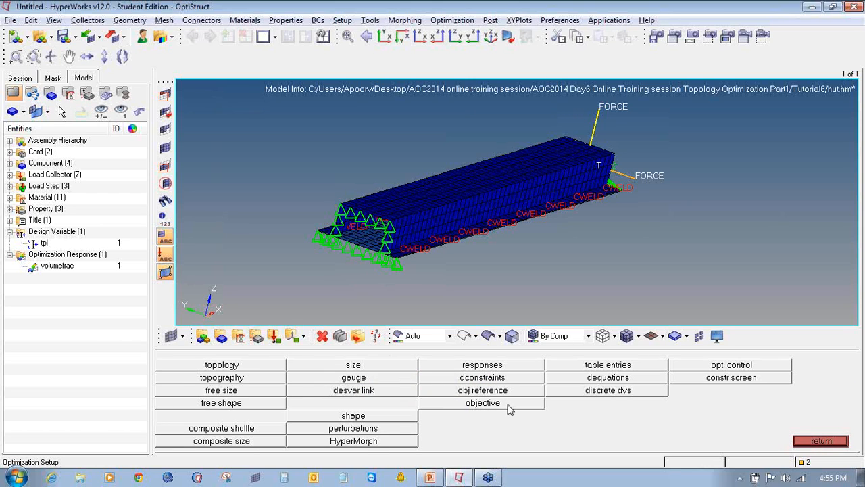
Step: Create a design constraint named volfrac on the volumefrac response with an upper bound of 0.3
{"action": "left_click", "coordinate": [504, 379]}
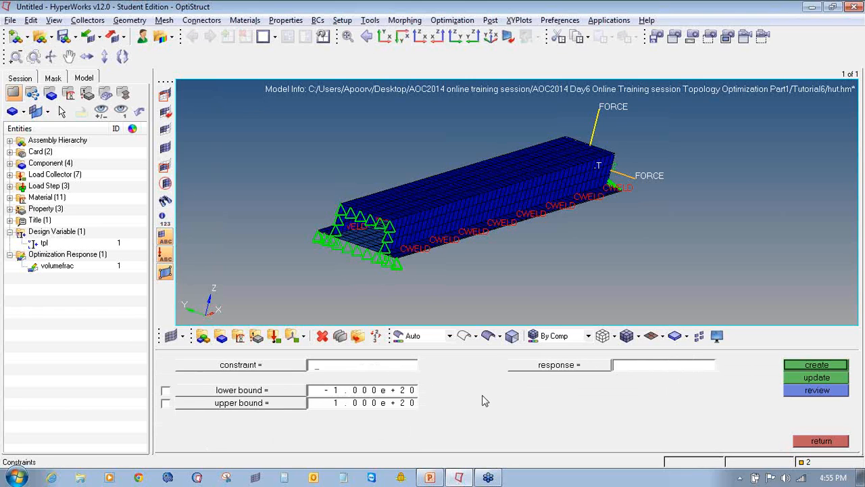
{"action": "type", "text": "volfrac"}
{"action": "left_click", "coordinate": [165, 404]}
{"action": "left_click", "coordinate": [345, 408]}
{"action": "type", "text": "0.300"}
{"action": "left_click", "coordinate": [526, 366]}
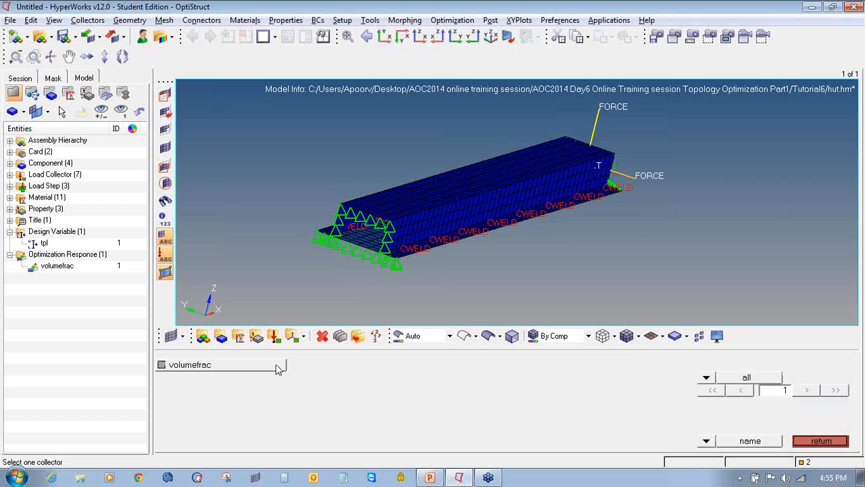
{"action": "left_click", "coordinate": [277, 367]}
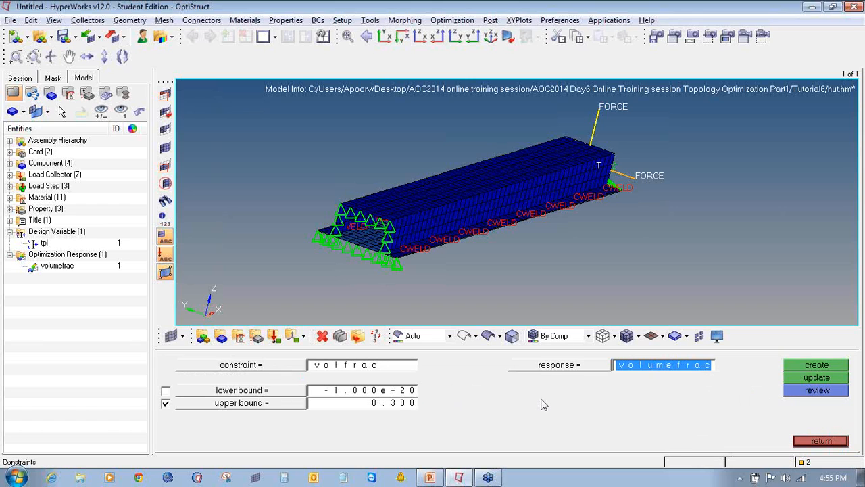
{"action": "left_click", "coordinate": [799, 368]}
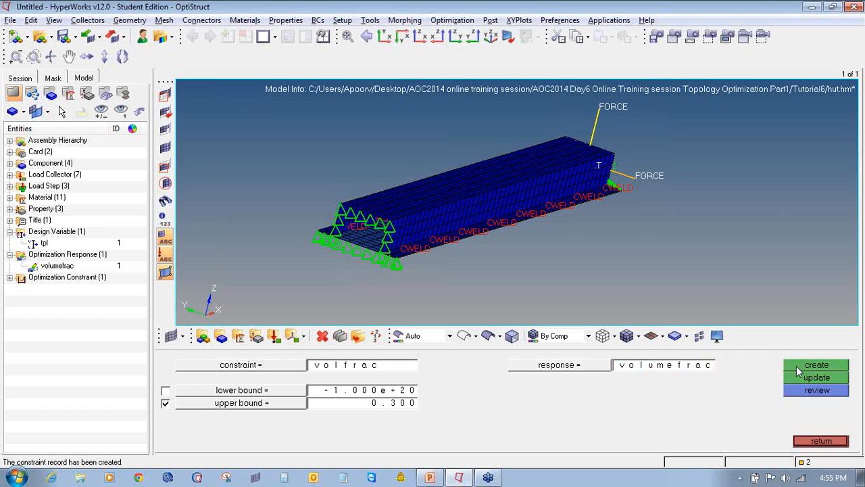
{"action": "left_click", "coordinate": [821, 441]}
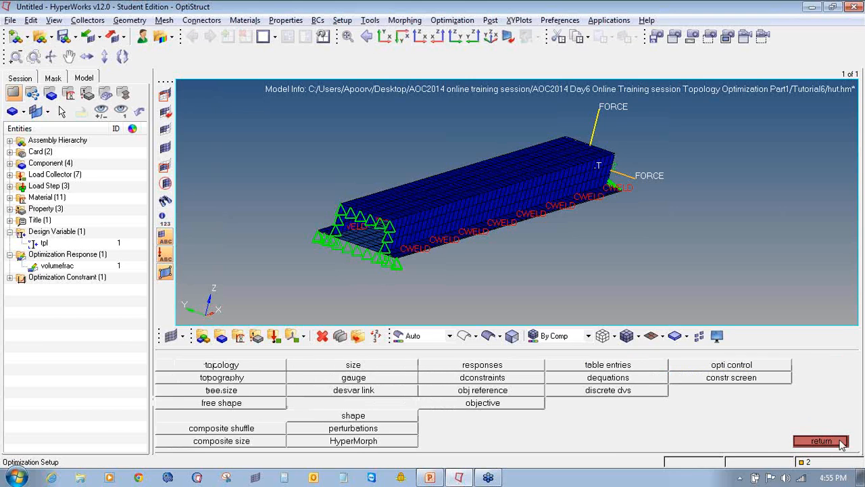
{"action": "left_click", "coordinate": [504, 404]}
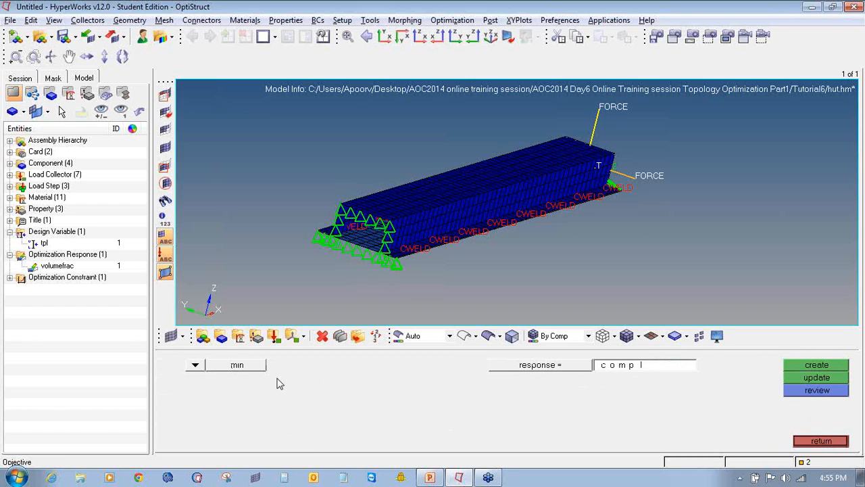
{"action": "left_click", "coordinate": [504, 365]}
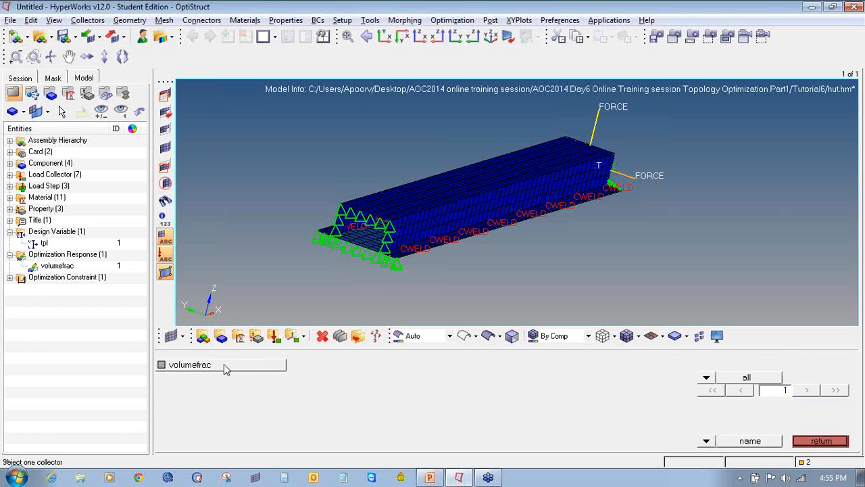
{"action": "left_click", "coordinate": [820, 441]}
{"action": "left_click", "coordinate": [820, 441]}
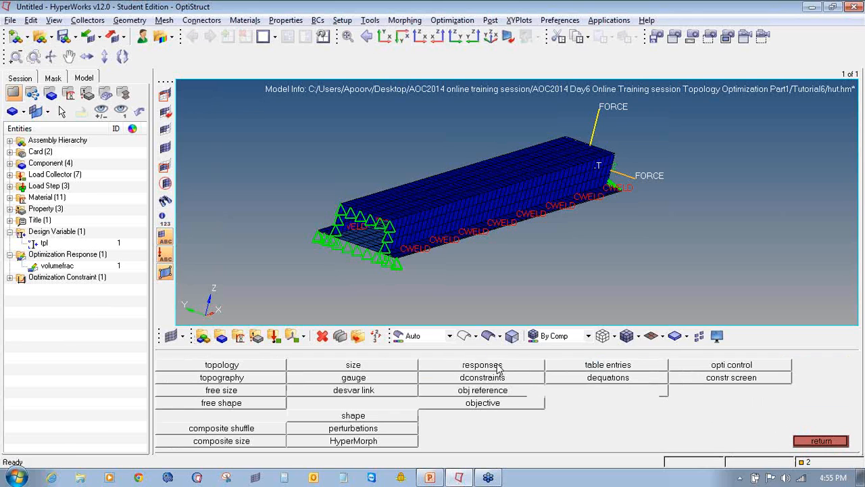
Step: Reopen the response definition and select load steps SUBCASE100, SUBCASE200 and SUBCASE300 for the weighted compliance
{"action": "left_click", "coordinate": [511, 366]}
{"action": "left_click", "coordinate": [439, 391]}
{"action": "left_click", "coordinate": [189, 366]}
{"action": "left_click", "coordinate": [189, 379]}
{"action": "left_click", "coordinate": [190, 390]}
Step: Weight SUBCASE200 and SUBCASE300 with 100 each and create the wcomp response
{"action": "left_click", "coordinate": [301, 382]}
{"action": "type", "text": "100"}
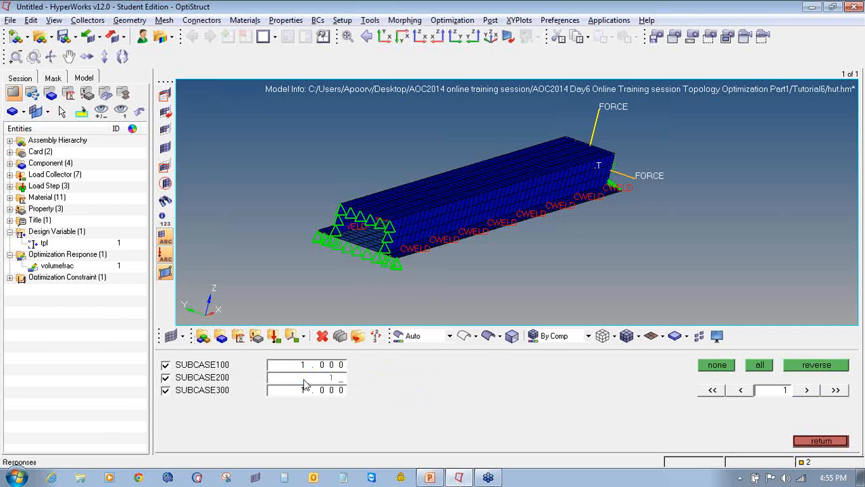
{"action": "left_click", "coordinate": [304, 390]}
{"action": "type", "text": "100"}
{"action": "left_click", "coordinate": [821, 441]}
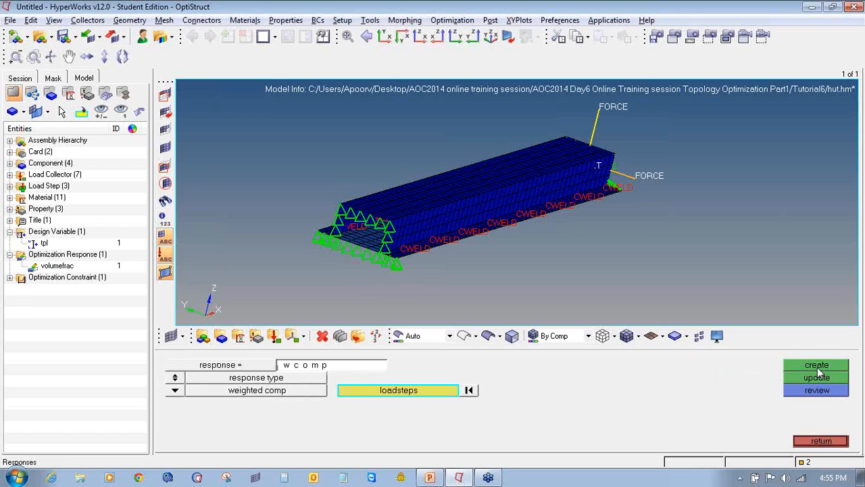
{"action": "left_click", "coordinate": [819, 366]}
{"action": "left_click", "coordinate": [820, 441]}
Step: Create an objective that minimizes the wcomp response
{"action": "left_click", "coordinate": [507, 398]}
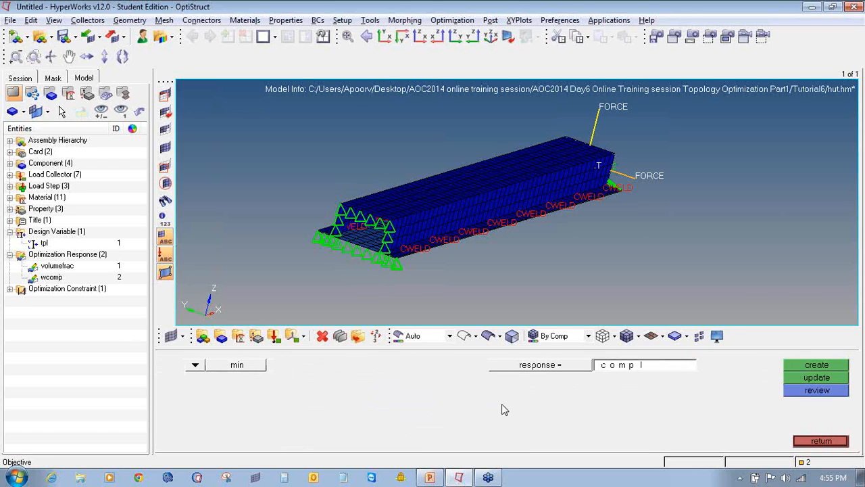
{"action": "left_click", "coordinate": [511, 369]}
{"action": "left_click", "coordinate": [245, 378]}
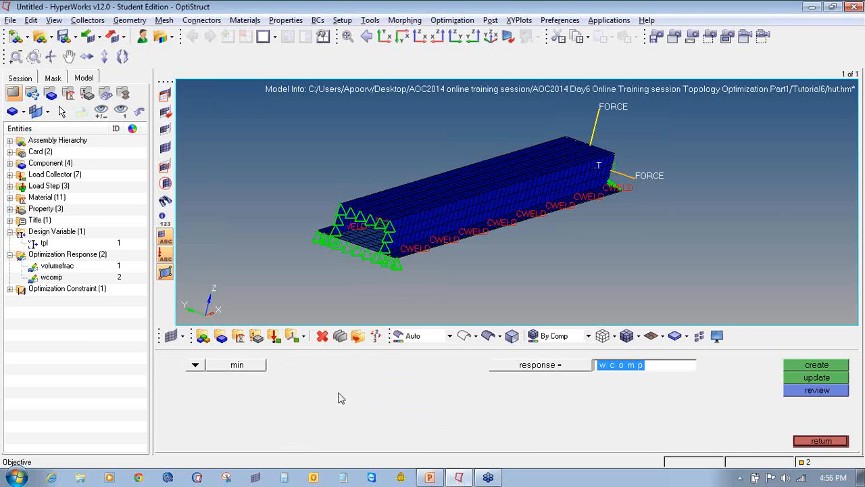
{"action": "left_click", "coordinate": [816, 365]}
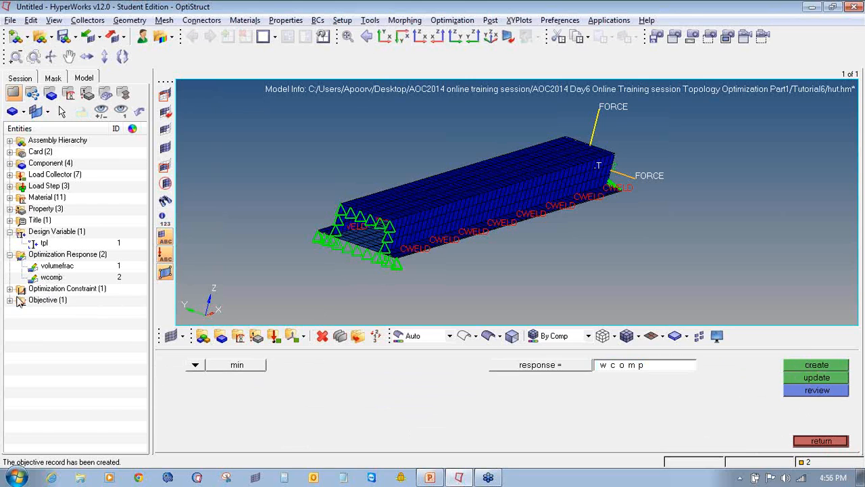
{"action": "left_click", "coordinate": [819, 441]}
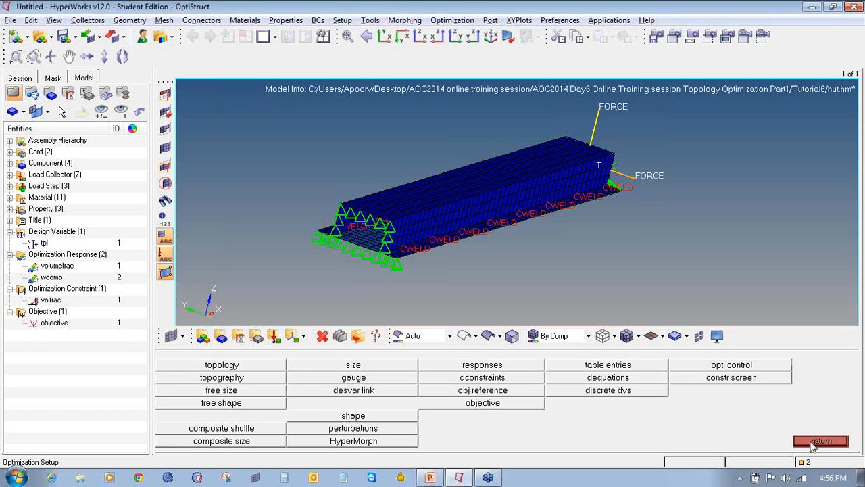
Step: Enable the DISCRETE optimization control parameter and set it to 20
{"action": "left_click", "coordinate": [753, 368]}
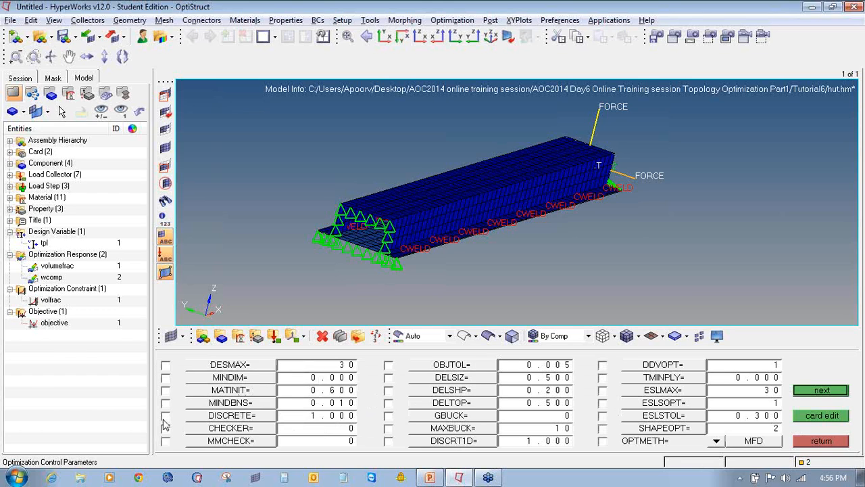
{"action": "left_click", "coordinate": [165, 415]}
{"action": "left_click", "coordinate": [343, 419]}
{"action": "type", "text": "20"}
{"action": "left_click", "coordinate": [812, 395]}
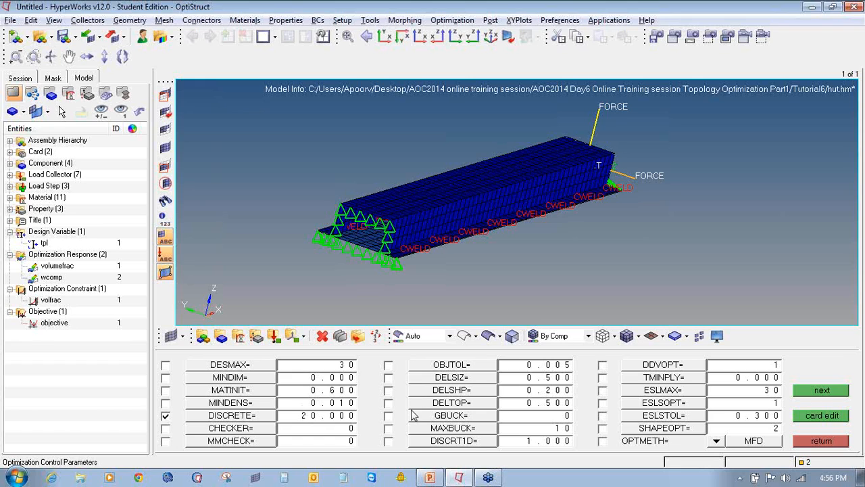
Step: Enable the OBJTOL control parameter with a value of 1.0e-05 and leave the optimization setup
{"action": "left_click", "coordinate": [389, 365]}
{"action": "left_click", "coordinate": [528, 369]}
{"action": "type", "text": "1.0e-05"}
{"action": "left_click", "coordinate": [833, 444]}
{"action": "left_click", "coordinate": [833, 443]}
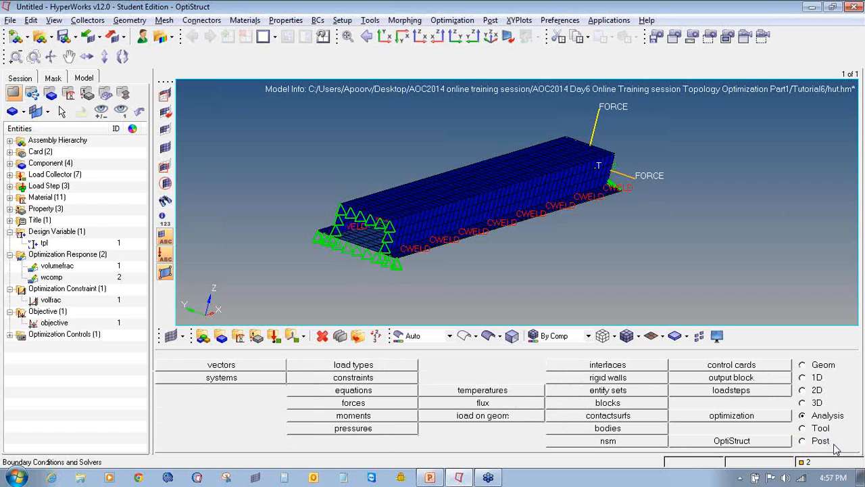
Step: Save the model as hut in a new folder named optimization inside Tutorial6
{"action": "left_click", "coordinate": [10, 19]}
{"action": "mouse_move", "coordinate": [81, 90]}
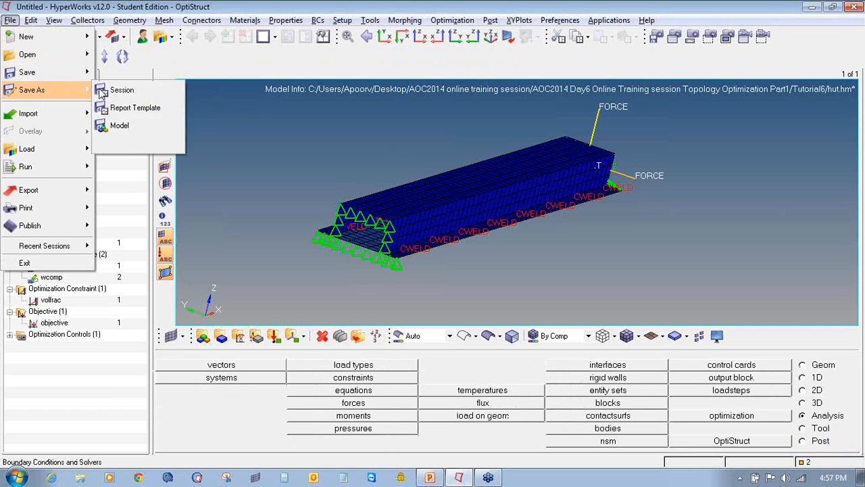
{"action": "left_click", "coordinate": [142, 129]}
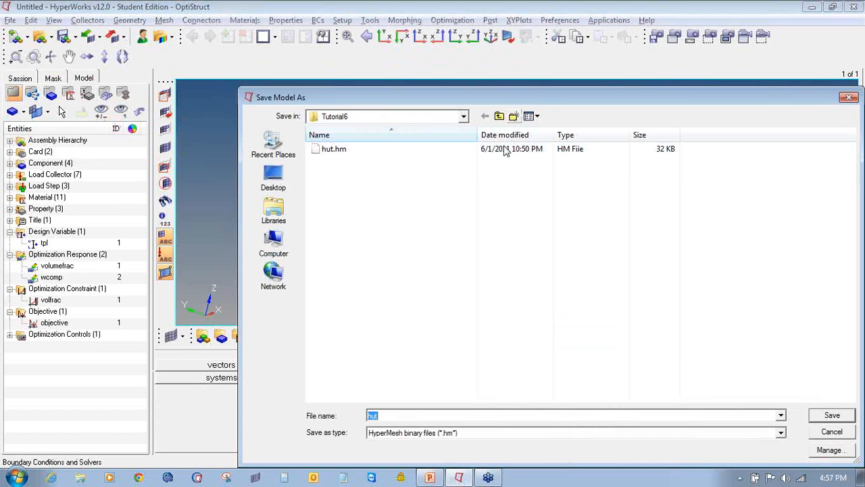
{"action": "key", "text": "ctrl+shift+n"}
{"action": "type", "text": "optimization"}
{"action": "key", "text": "Return"}
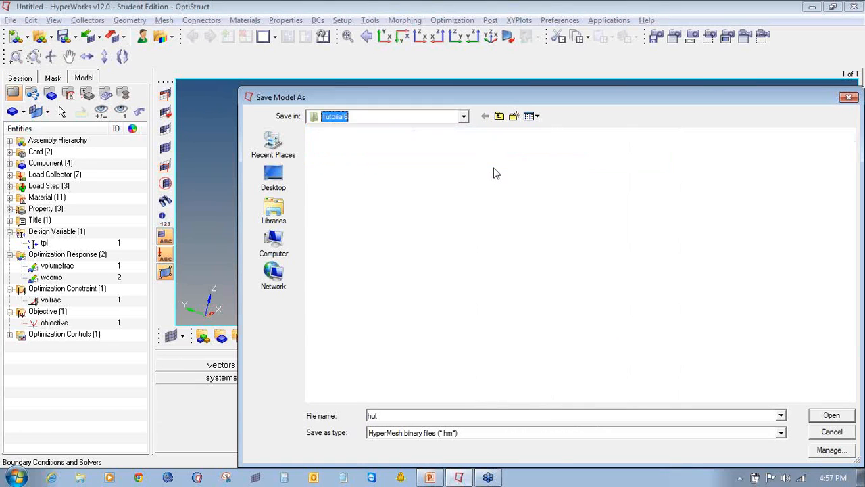
{"action": "left_click", "coordinate": [830, 415]}
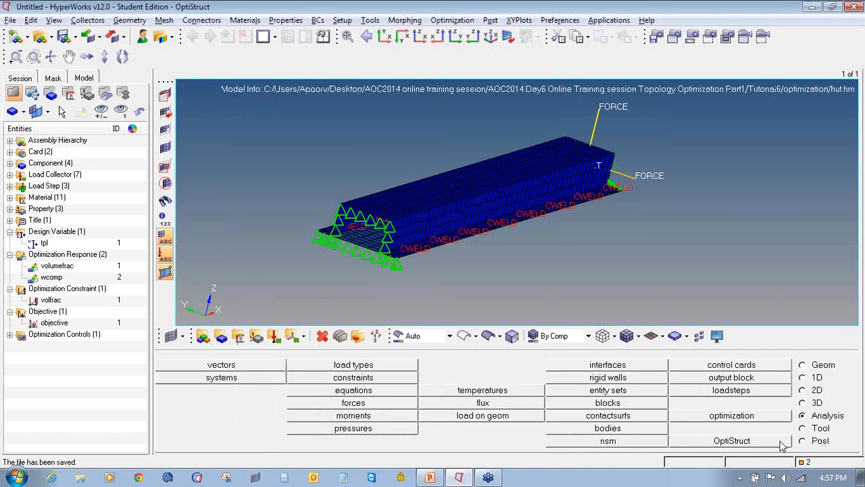
Step: Run the OptiStruct optimization on hut.fem, open its results and close the solver window
{"action": "left_click", "coordinate": [782, 441]}
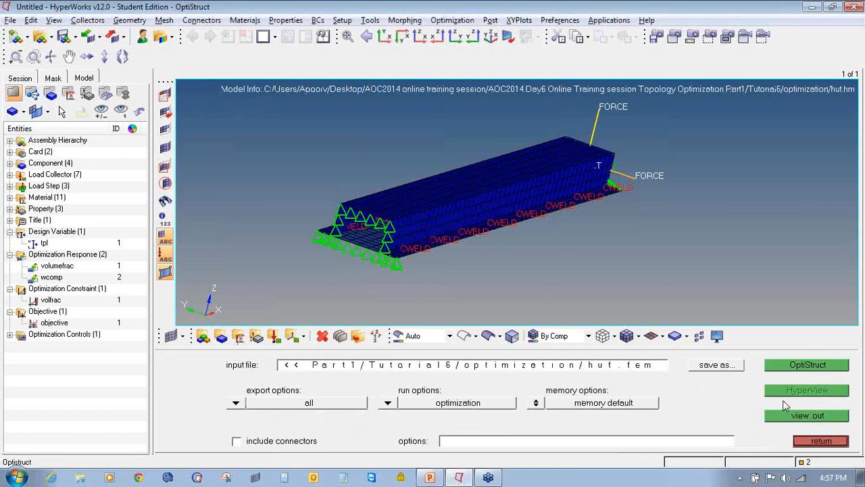
{"action": "left_click", "coordinate": [791, 365]}
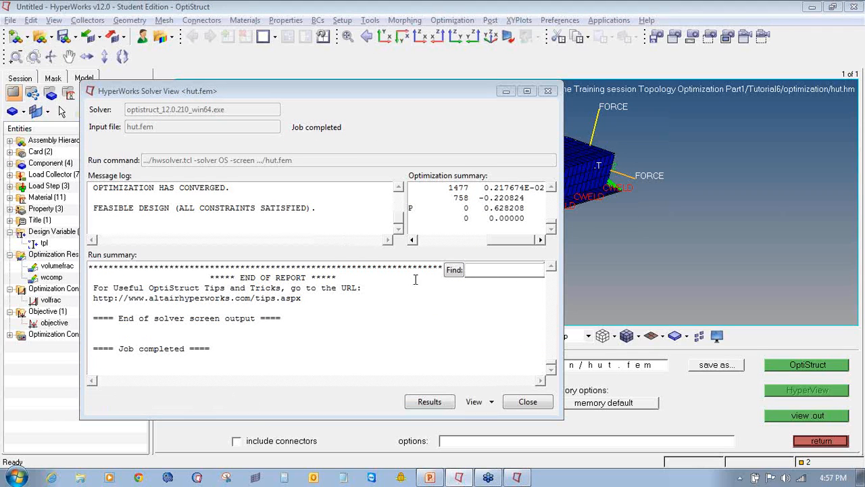
{"action": "left_click", "coordinate": [410, 407]}
{"action": "left_click", "coordinate": [528, 402]}
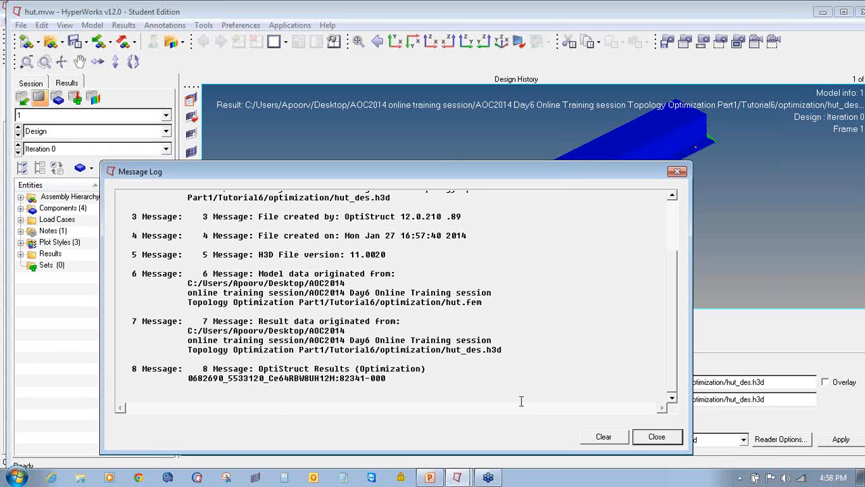
Step: Dismiss the message log and set the design results to Iteration 6
{"action": "left_click", "coordinate": [677, 171]}
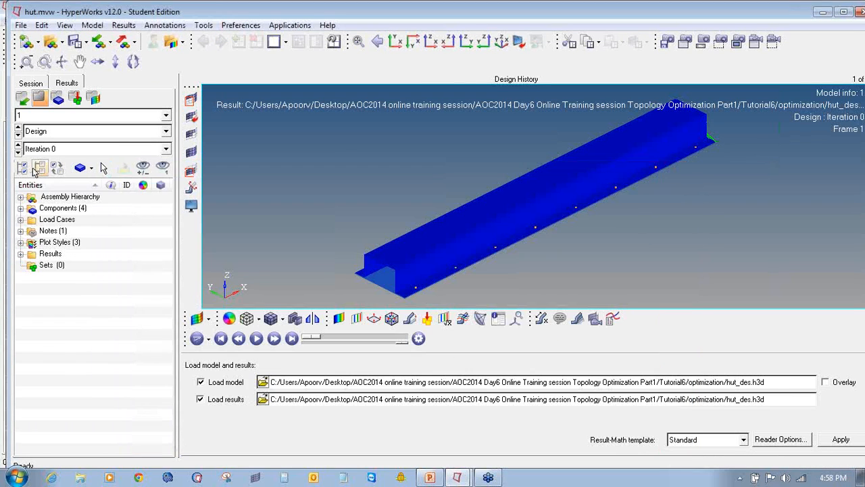
{"action": "left_click", "coordinate": [52, 149]}
{"action": "scroll", "coordinate": [58, 173], "scroll_direction": "down", "scroll_amount": 1}
{"action": "left_click", "coordinate": [55, 198]}
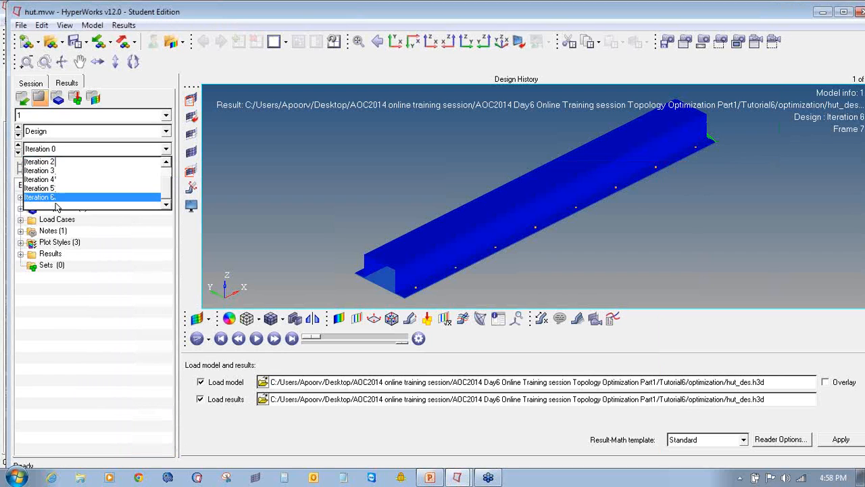
Step: Apply an Element Densities contour to the model and inspect the hat section
{"action": "left_click", "coordinate": [338, 319]}
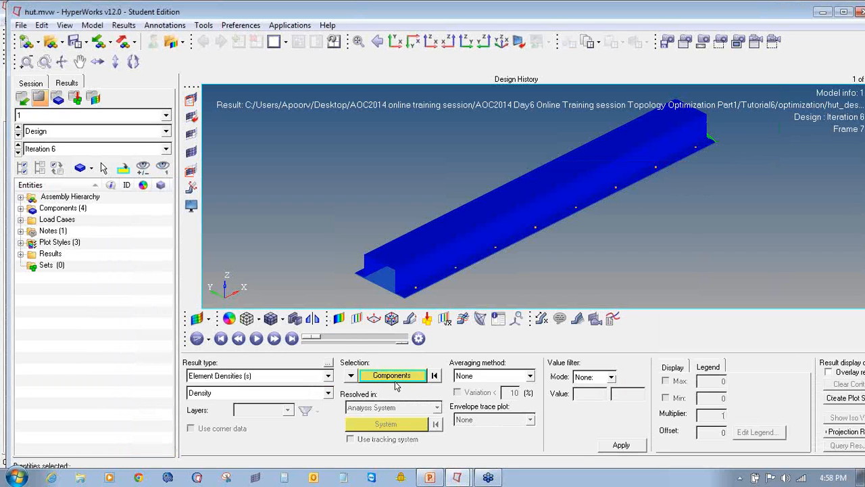
{"action": "left_click", "coordinate": [618, 445]}
{"action": "left_click_drag", "start_coordinate": [520, 247], "coordinate": [481, 238], "text": "ctrl"}
{"action": "scroll", "coordinate": [442, 252], "scroll_direction": "up", "scroll_amount": 8, "text": "ctrl"}
{"action": "scroll", "coordinate": [446, 253], "scroll_direction": "down", "scroll_amount": 8, "text": "ctrl"}
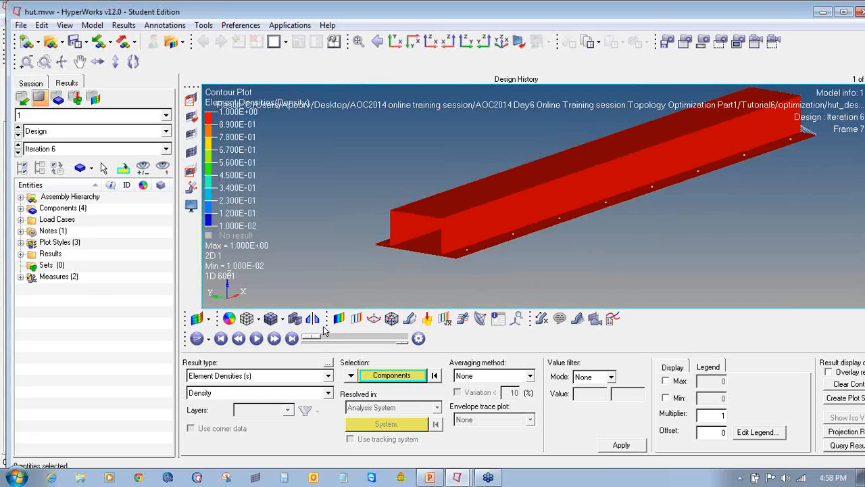
Step: Hide the misc1, PSHELL_100 and PSHELL_200 components so only COMP1D_PWELD500 is displayed, and inspect a single weld
{"action": "left_click", "coordinate": [20, 208]}
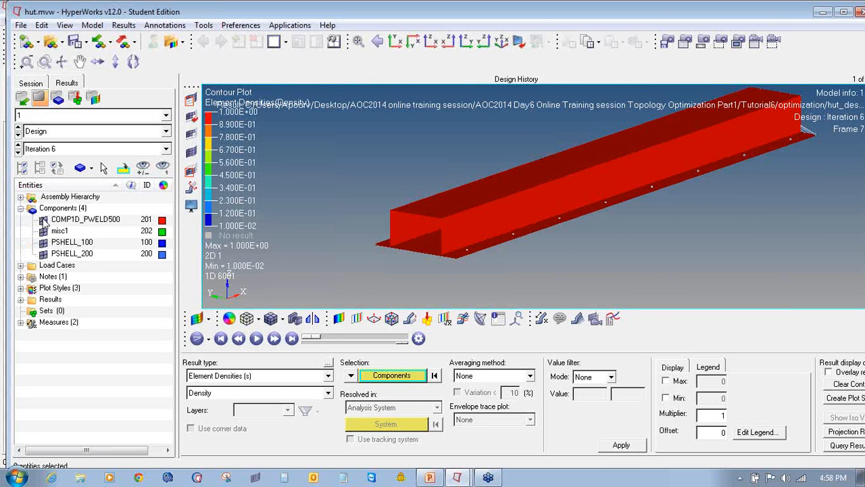
{"action": "left_click", "coordinate": [43, 220]}
{"action": "left_click", "coordinate": [42, 231]}
{"action": "left_click", "coordinate": [43, 242]}
{"action": "left_click", "coordinate": [42, 254]}
{"action": "left_click", "coordinate": [42, 219]}
{"action": "left_click", "coordinate": [43, 230]}
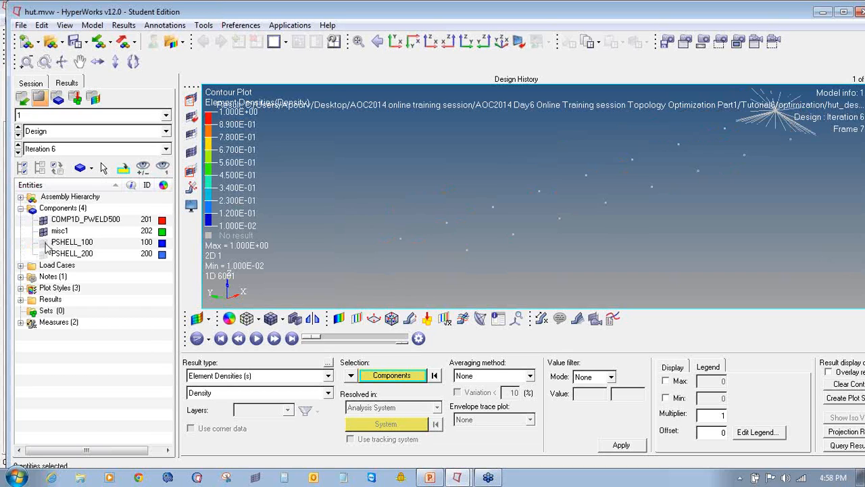
{"action": "left_click", "coordinate": [44, 230]}
{"action": "left_click", "coordinate": [44, 242]}
{"action": "left_click", "coordinate": [44, 243]}
{"action": "left_click_drag", "start_coordinate": [519, 232], "coordinate": [460, 217], "text": "ctrl"}
{"action": "scroll", "coordinate": [478, 223], "scroll_direction": "up", "scroll_amount": 10, "text": "ctrl"}
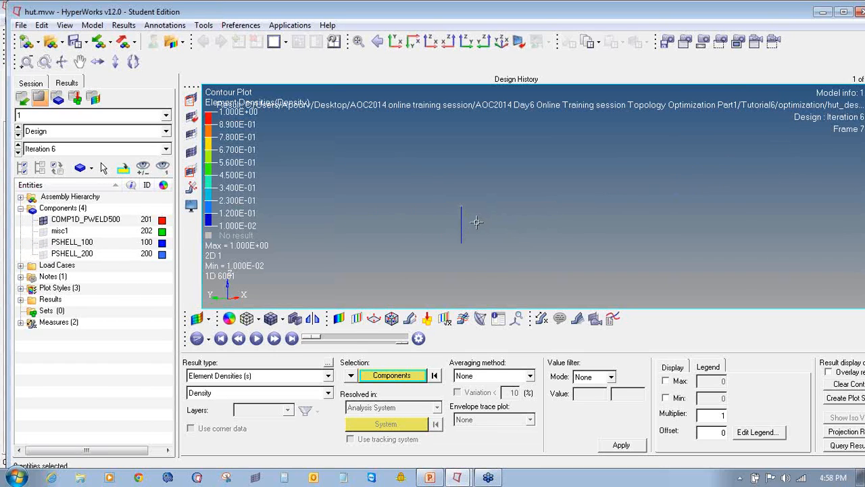
Step: Apply an Element Densities iso plot to the welds, lower its threshold to about 0.03 and inspect the retained welds
{"action": "left_click", "coordinate": [356, 319]}
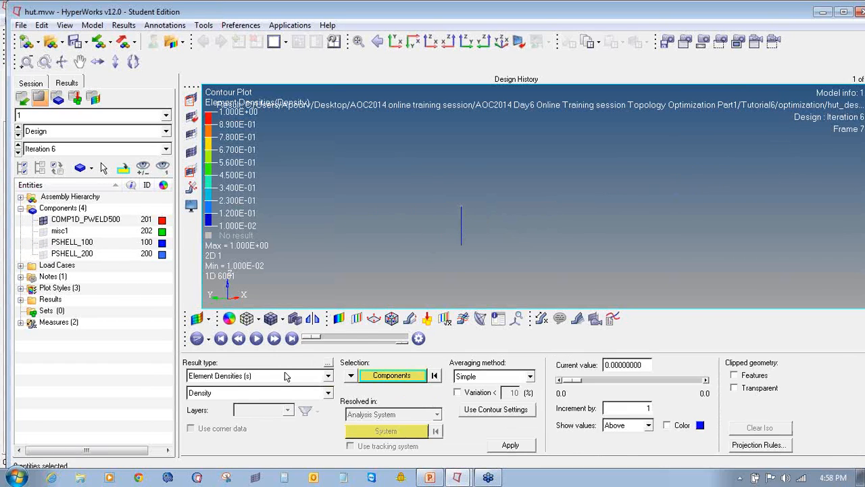
{"action": "left_click", "coordinate": [510, 444]}
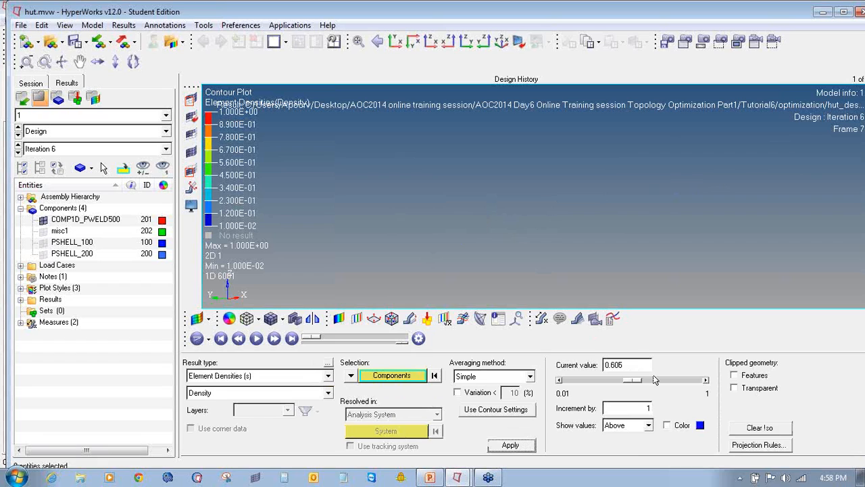
{"action": "left_click_drag", "start_coordinate": [634, 380], "coordinate": [576, 384]}
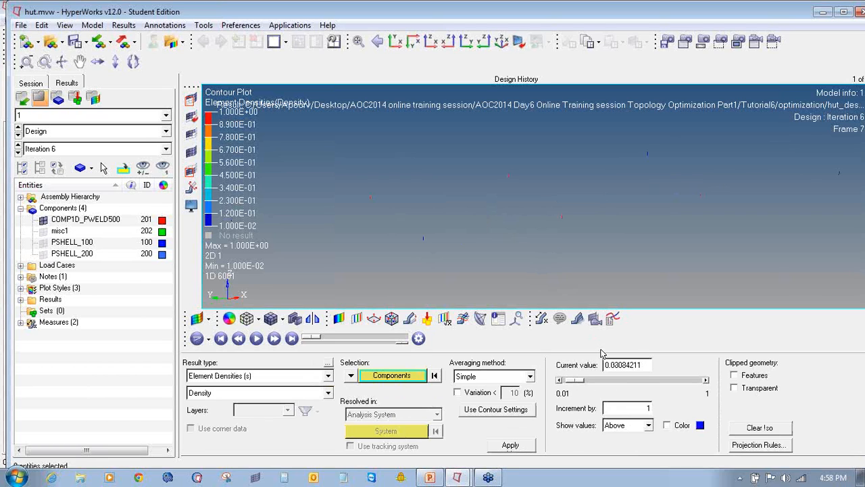
{"action": "left_click_drag", "start_coordinate": [573, 380], "coordinate": [472, 229]}
{"action": "scroll", "coordinate": [472, 228], "scroll_direction": "down", "scroll_amount": 4, "text": "ctrl"}
{"action": "left_click", "coordinate": [535, 219], "text": "ctrl"}
{"action": "scroll", "coordinate": [586, 241], "scroll_direction": "up", "scroll_amount": 4, "text": "ctrl"}
{"action": "right_click_drag", "start_coordinate": [659, 216], "coordinate": [607, 233], "text": "ctrl"}
{"action": "scroll", "coordinate": [608, 233], "scroll_direction": "up", "scroll_amount": 4, "text": "ctrl"}
{"action": "scroll", "coordinate": [702, 214], "scroll_direction": "down", "scroll_amount": 3, "text": "ctrl"}
{"action": "right_click_drag", "start_coordinate": [577, 241], "coordinate": [629, 220], "text": "ctrl"}
Step: Close the results window and return to the HyperMesh model
{"action": "left_click", "coordinate": [841, 14]}
{"action": "left_click", "coordinate": [854, 7]}
{"action": "left_click", "coordinate": [461, 280]}
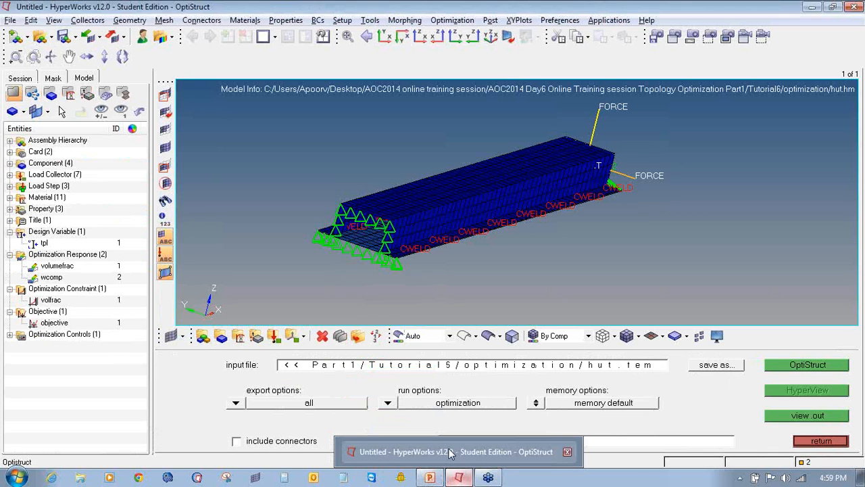
Step: Start a new empty model, discarding the spot weld model
{"action": "left_click", "coordinate": [10, 37]}
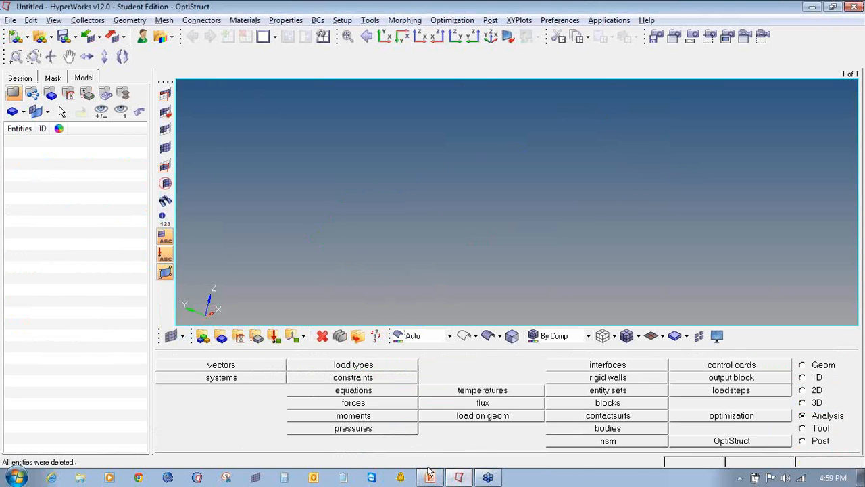
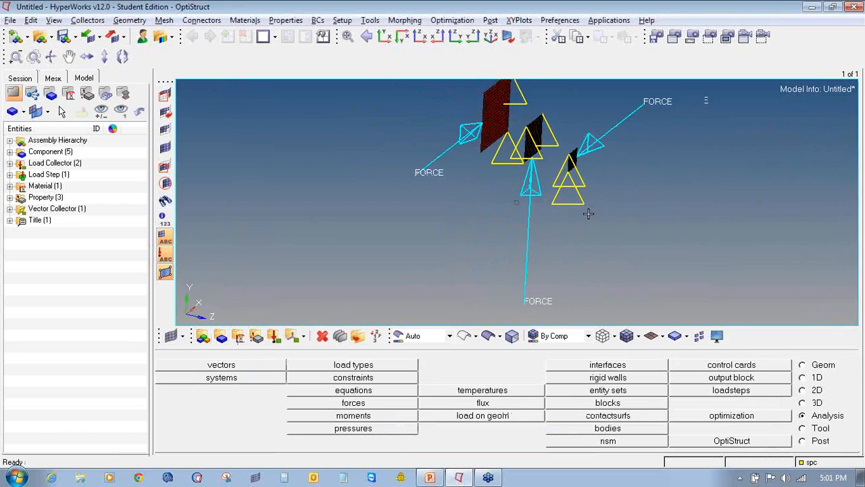
Step: Turn on the degree-of-freedom labels for the constraints on the three plates
{"action": "left_click", "coordinate": [358, 377]}
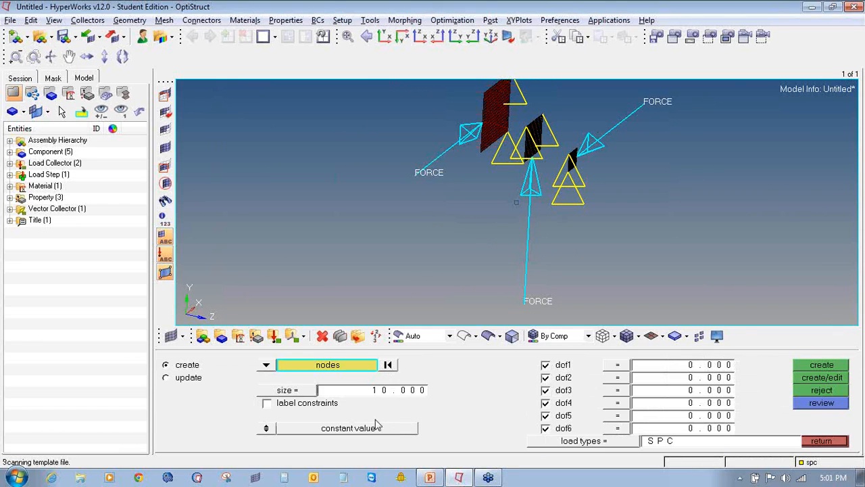
{"action": "left_click", "coordinate": [267, 403]}
{"action": "left_click", "coordinate": [838, 441]}
{"action": "left_click_drag", "start_coordinate": [517, 254], "coordinate": [438, 231], "text": "ctrl"}
{"action": "scroll", "coordinate": [459, 228], "scroll_direction": "up", "scroll_amount": 4, "text": "ctrl"}
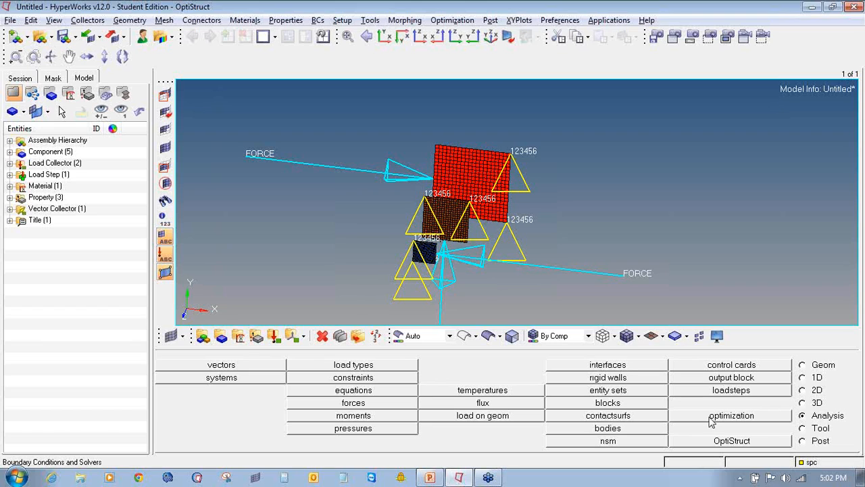
Step: Create a PSHELL topology design variable named dv1 for the property first, with base thickness 0.0
{"action": "left_click", "coordinate": [754, 417]}
{"action": "left_click", "coordinate": [245, 365]}
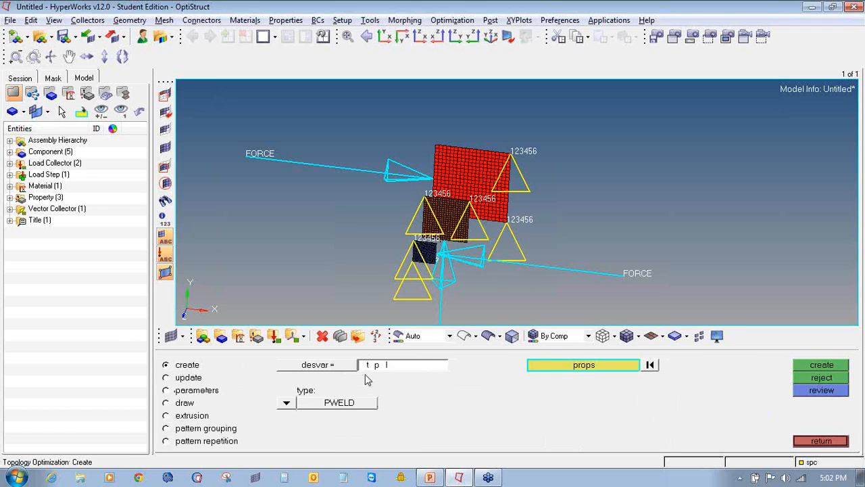
{"action": "left_click", "coordinate": [398, 365]}
{"action": "type", "text": "dv1"}
{"action": "left_click", "coordinate": [285, 402]}
{"action": "left_click", "coordinate": [267, 396]}
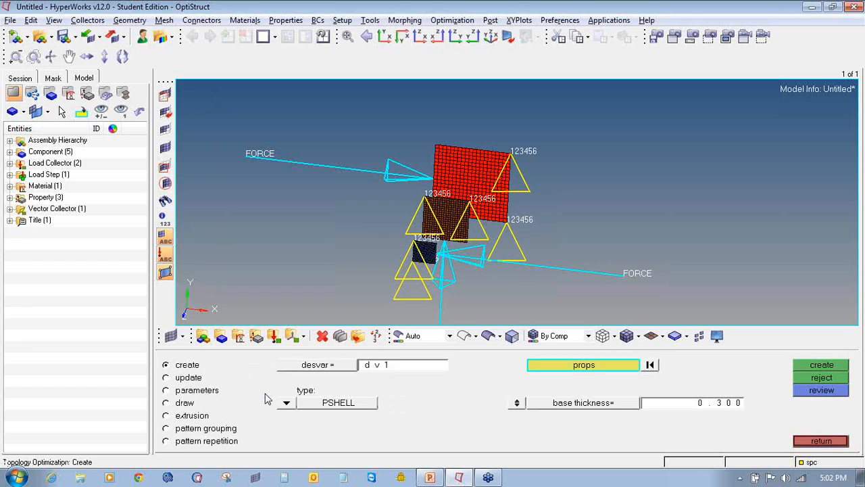
{"action": "left_click", "coordinate": [567, 366]}
{"action": "left_click", "coordinate": [166, 365]}
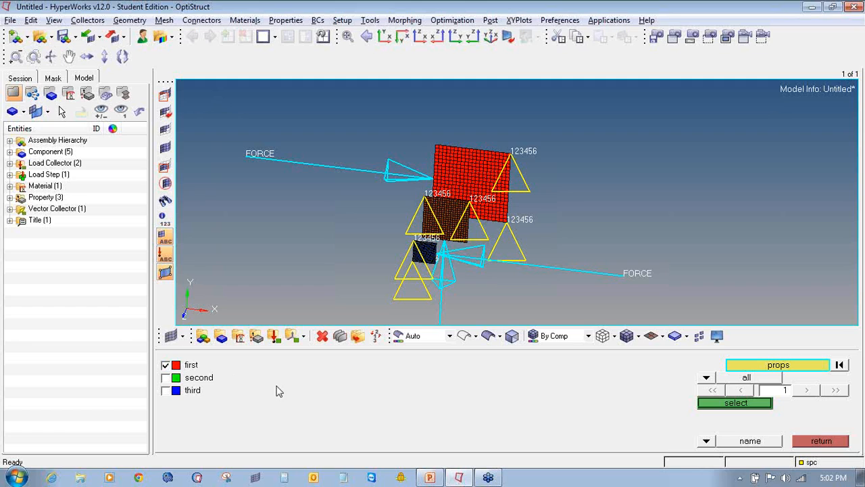
{"action": "left_click", "coordinate": [755, 404]}
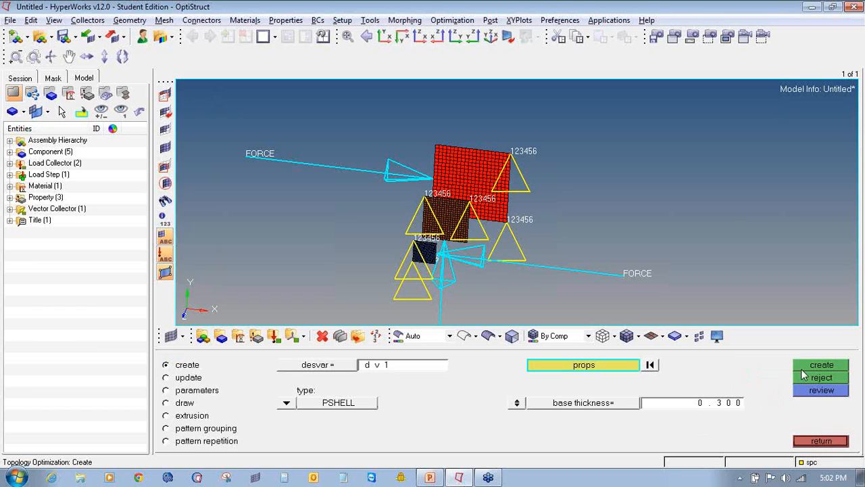
{"action": "left_click", "coordinate": [534, 404]}
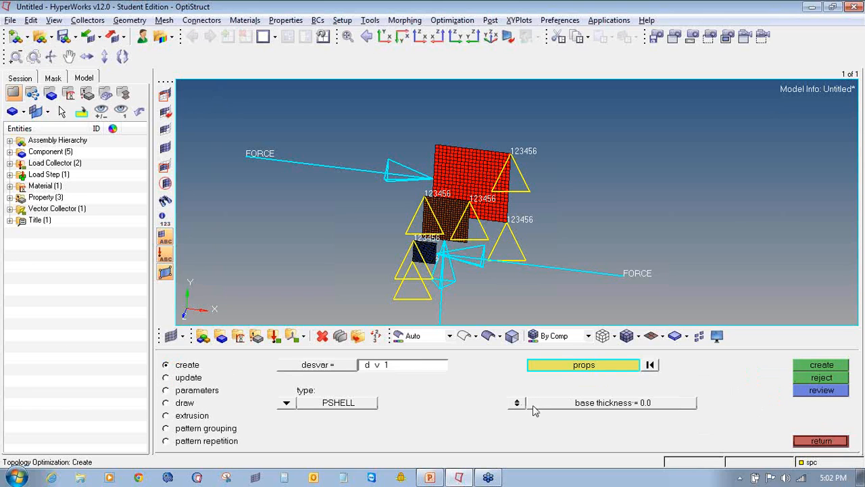
{"action": "left_click", "coordinate": [801, 368]}
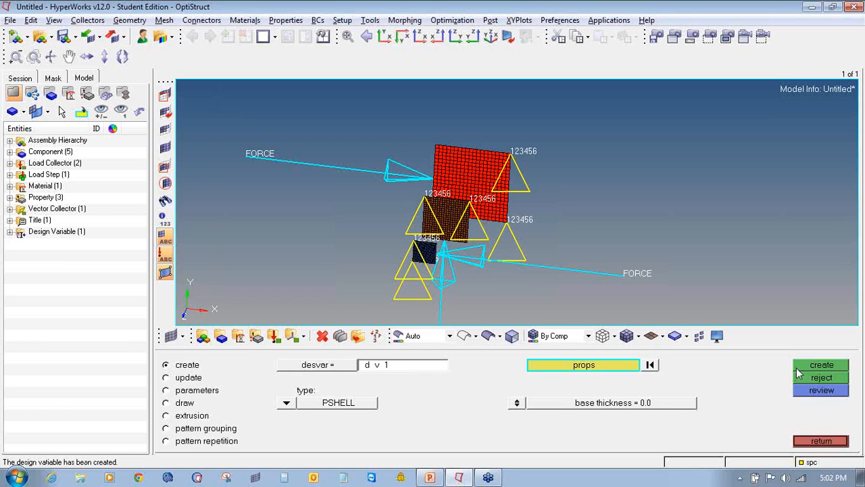
Step: Set the minimum member size of design variable dv1 to 2
{"action": "left_click", "coordinate": [202, 394]}
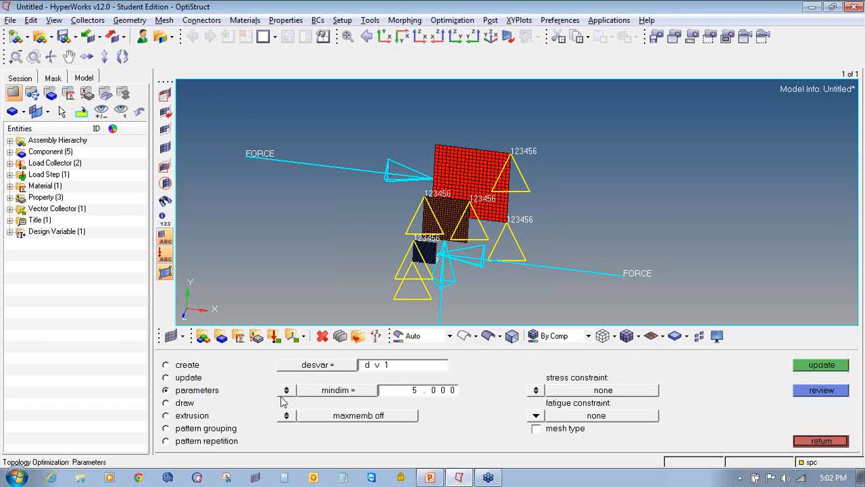
{"action": "left_click", "coordinate": [434, 392]}
{"action": "type", "text": "2"}
{"action": "key", "text": "Return"}
{"action": "left_click", "coordinate": [822, 368]}
Step: Create PSHELL topology design variable dv2 for the property second and apply a minimum member size of 2 to it
{"action": "left_click", "coordinate": [192, 367]}
{"action": "left_click", "coordinate": [397, 371]}
{"action": "left_click", "coordinate": [397, 371]}
{"action": "key", "text": "BackSpace"}
{"action": "type", "text": "2"}
{"action": "left_click", "coordinate": [9, 231]}
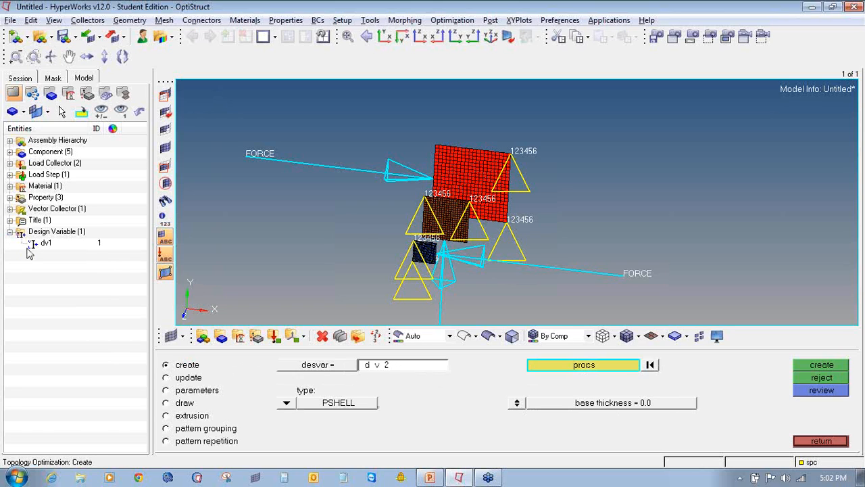
{"action": "left_click", "coordinate": [595, 368]}
{"action": "left_click", "coordinate": [203, 379]}
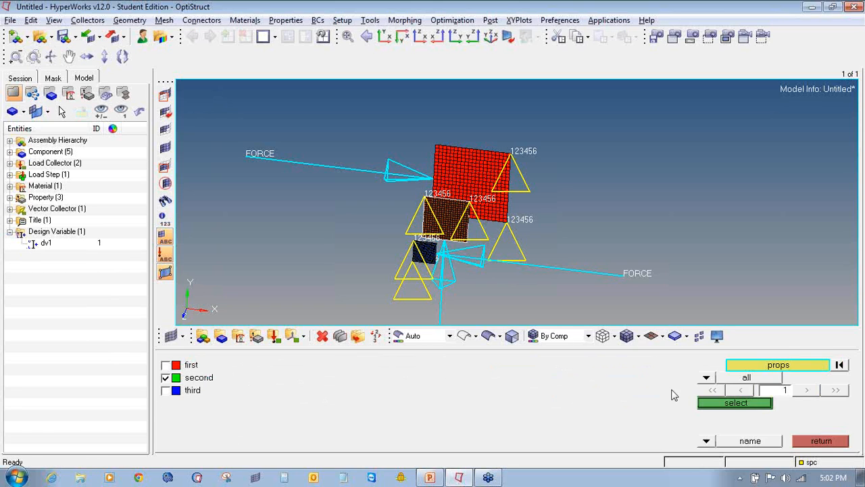
{"action": "left_click", "coordinate": [716, 402]}
{"action": "left_click", "coordinate": [822, 369]}
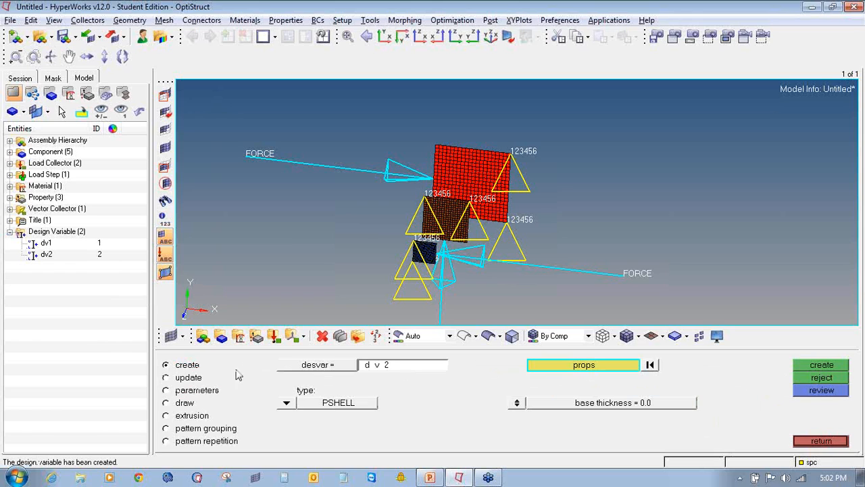
{"action": "left_click", "coordinate": [201, 395]}
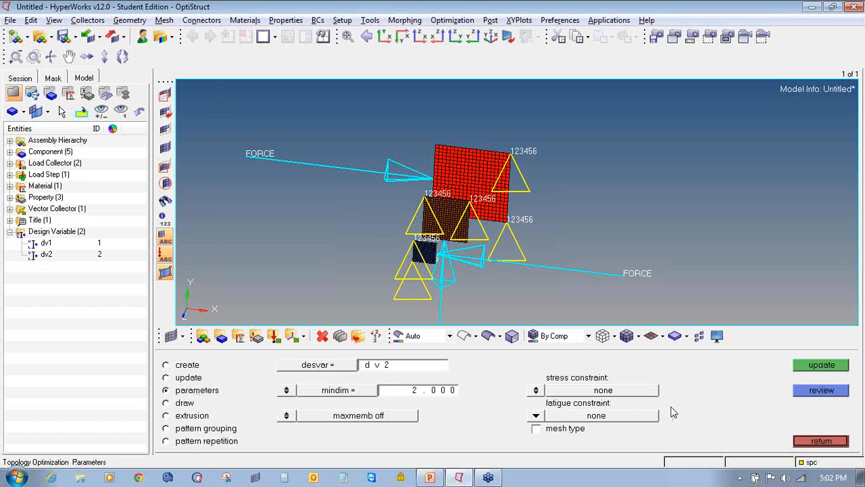
{"action": "left_click", "coordinate": [836, 370]}
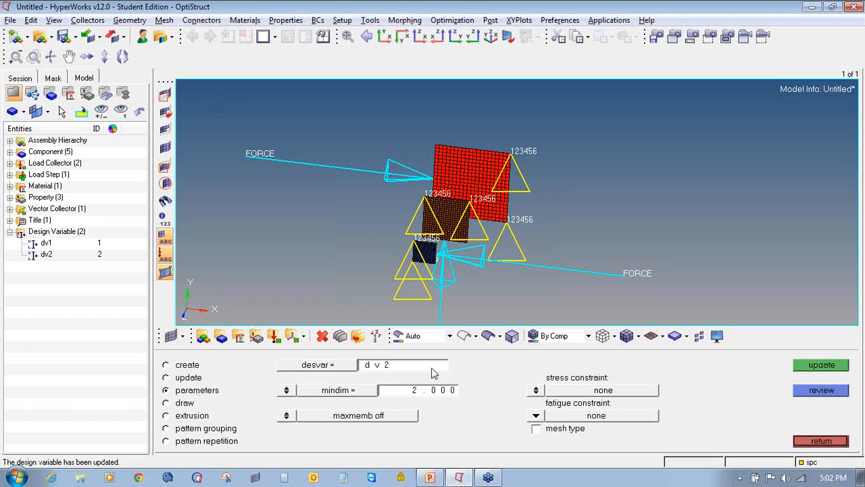
Step: Create PSHELL topology design variable dv3 for the property third and apply a minimum member size of 2 to it
{"action": "left_click", "coordinate": [180, 368]}
{"action": "left_click", "coordinate": [445, 370]}
{"action": "key", "text": "BackSpace"}
{"action": "type", "text": "3"}
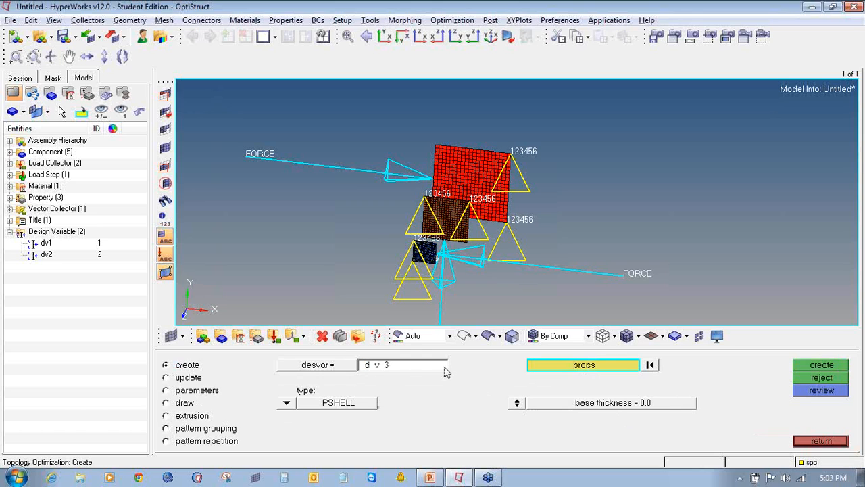
{"action": "left_click", "coordinate": [536, 365]}
{"action": "left_click", "coordinate": [185, 391]}
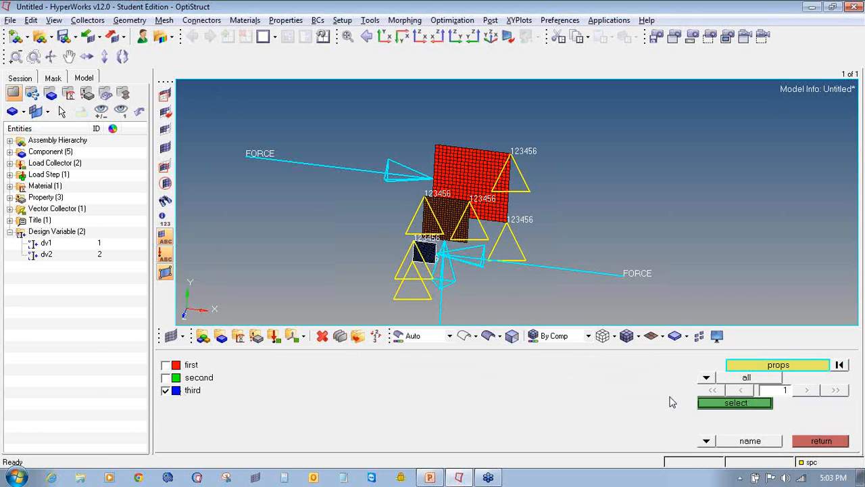
{"action": "left_click", "coordinate": [703, 406]}
{"action": "left_click", "coordinate": [811, 370]}
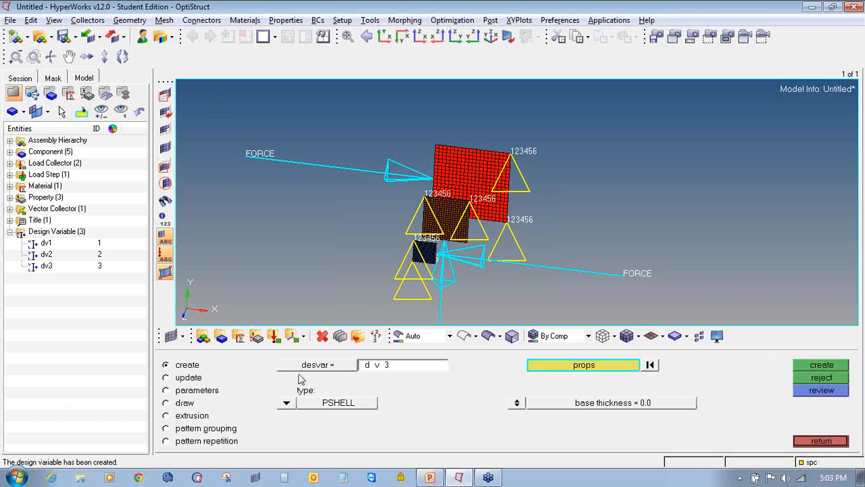
{"action": "left_click", "coordinate": [215, 393]}
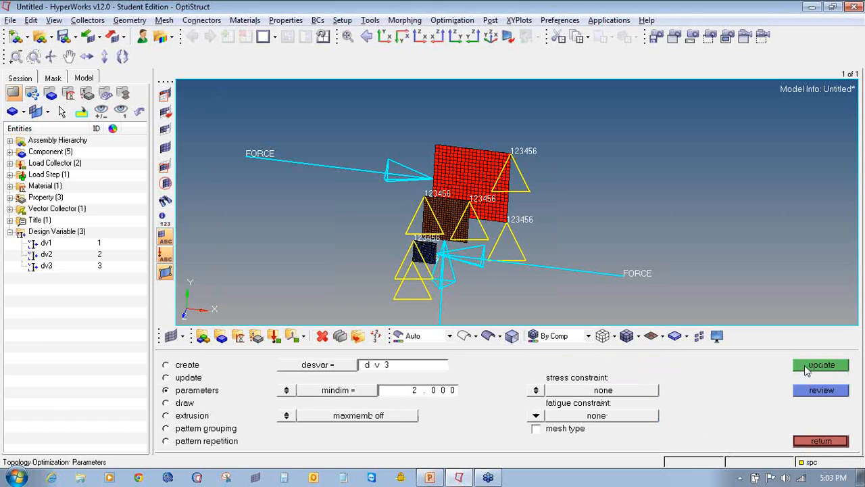
{"action": "left_click", "coordinate": [804, 365]}
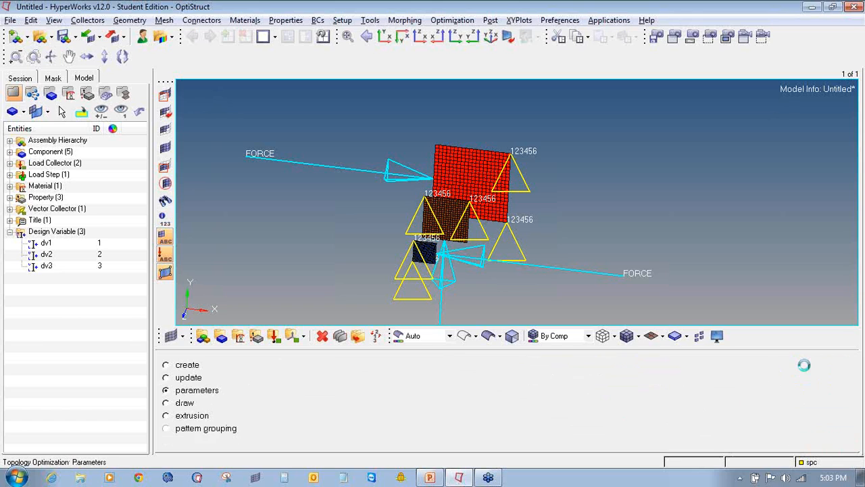
{"action": "left_click", "coordinate": [816, 441]}
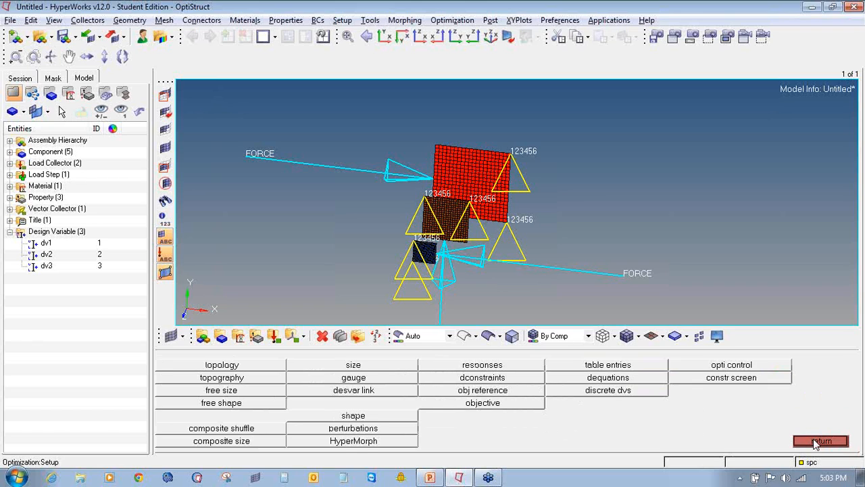
Step: Create a volume fraction response named volumfra for the total model
{"action": "left_click", "coordinate": [505, 366]}
{"action": "left_click", "coordinate": [350, 369]}
{"action": "type", "text": "volf"}
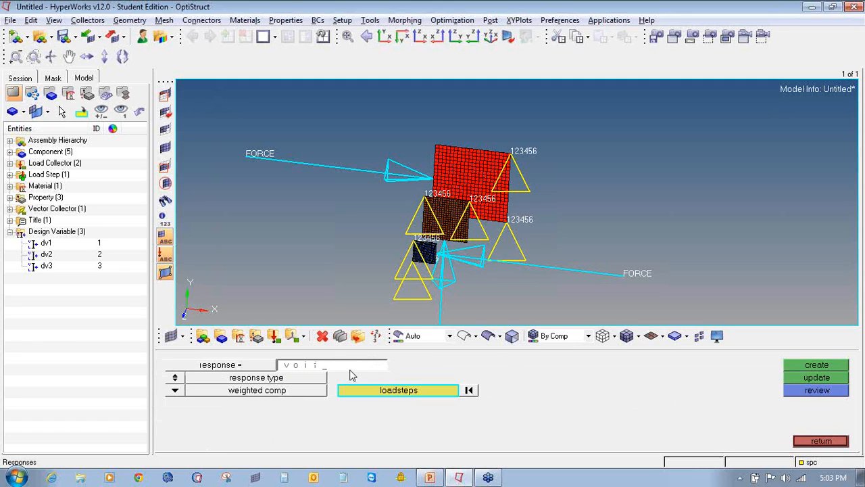
{"action": "key", "text": "BackSpace"}
{"action": "key", "text": "BackSpace"}
{"action": "type", "text": "lumfra"}
{"action": "left_click", "coordinate": [176, 391]}
{"action": "left_click", "coordinate": [243, 415]}
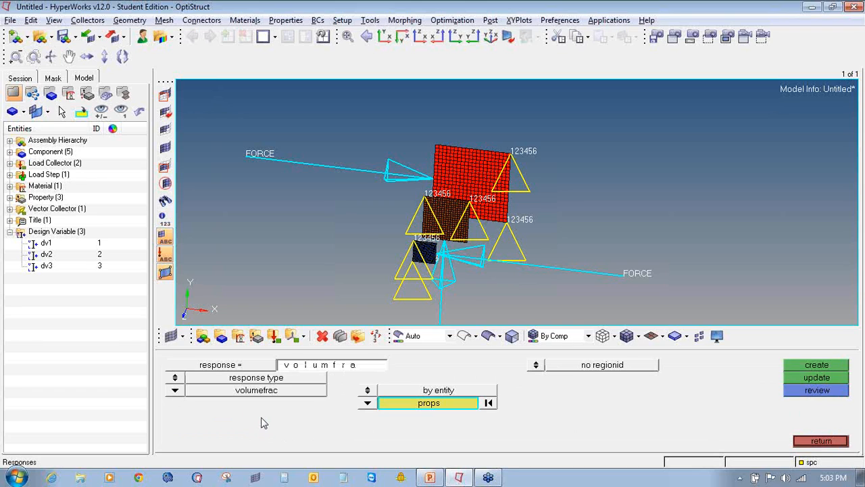
{"action": "left_click", "coordinate": [368, 391]}
{"action": "left_click", "coordinate": [799, 369]}
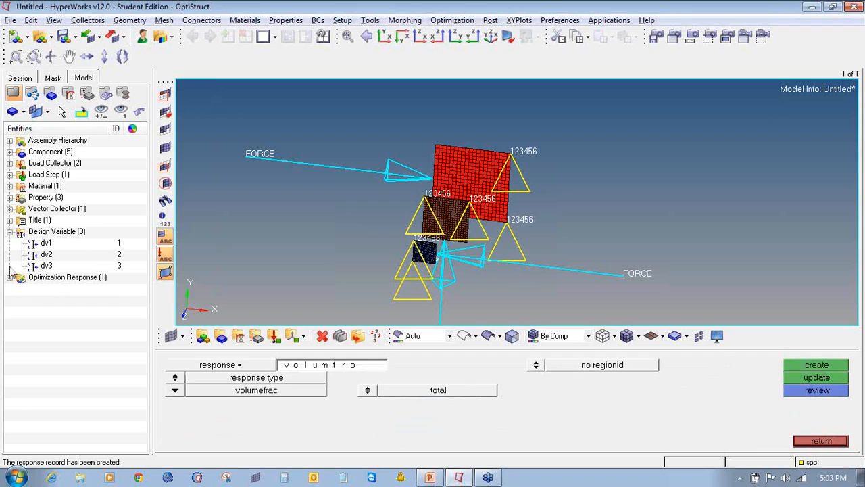
Step: Create a compliance response named comp for the total model
{"action": "left_click", "coordinate": [315, 365]}
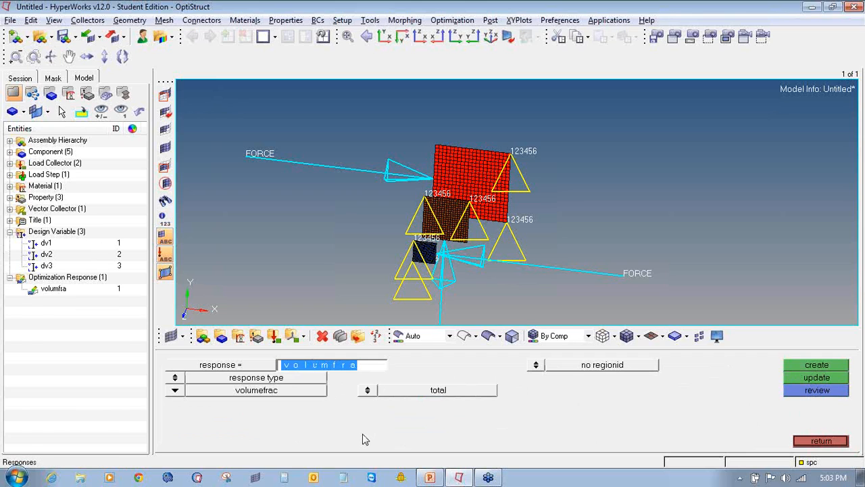
{"action": "type", "text": "cp"}
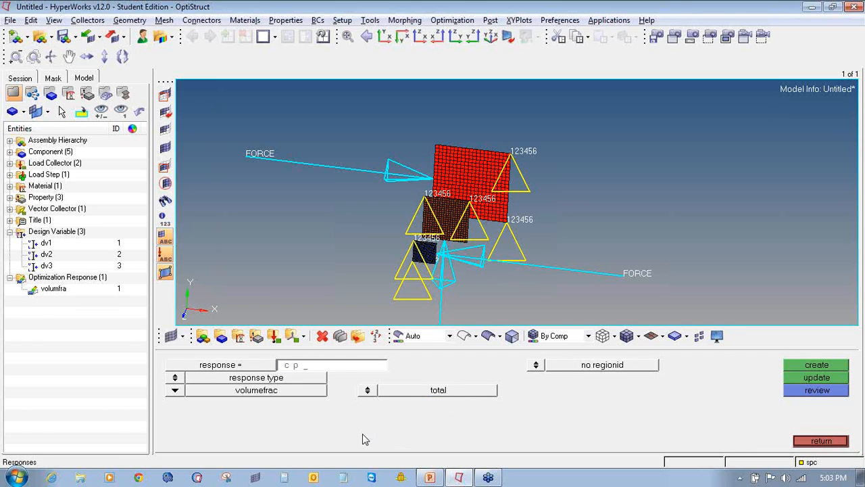
{"action": "type", "text": "omp"}
{"action": "left_click", "coordinate": [173, 392]}
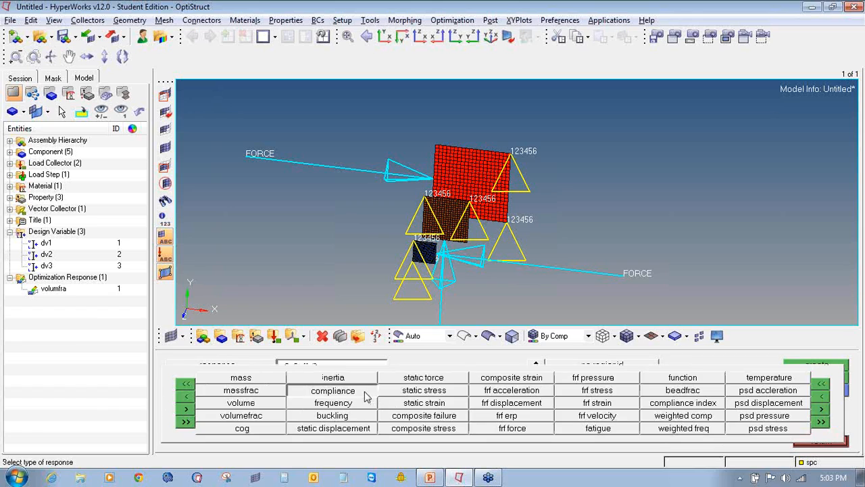
{"action": "left_click", "coordinate": [311, 391]}
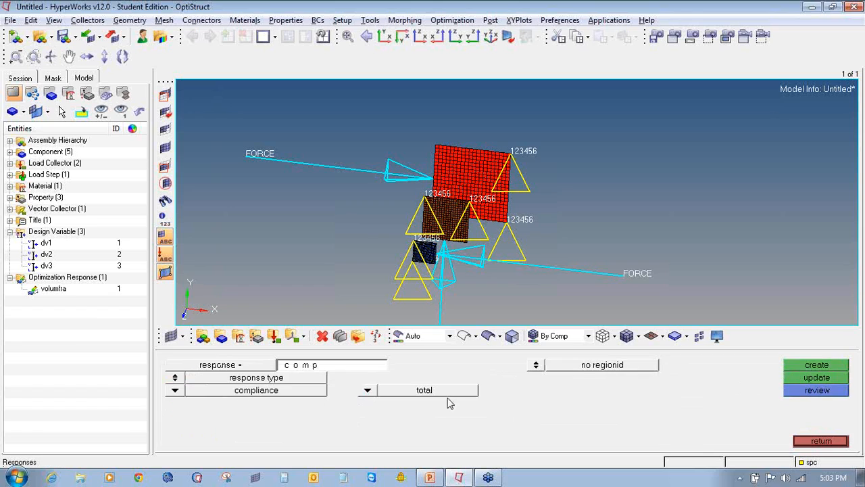
{"action": "left_click", "coordinate": [808, 368]}
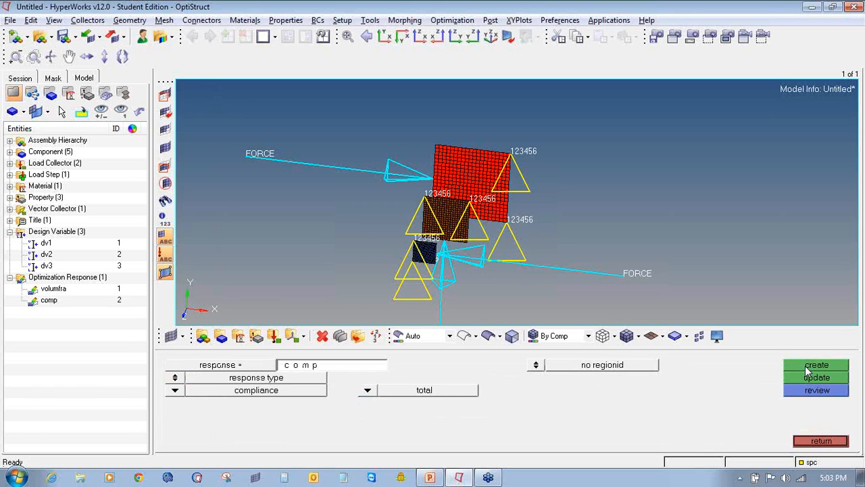
{"action": "left_click", "coordinate": [823, 443]}
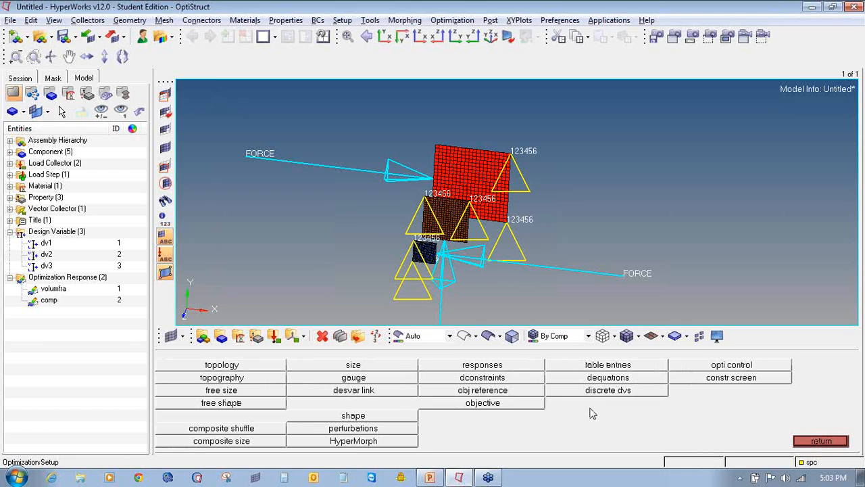
Step: Create an optimization constraint named volfrac on response volumfra with an upper bound of 0.3
{"action": "left_click", "coordinate": [520, 378]}
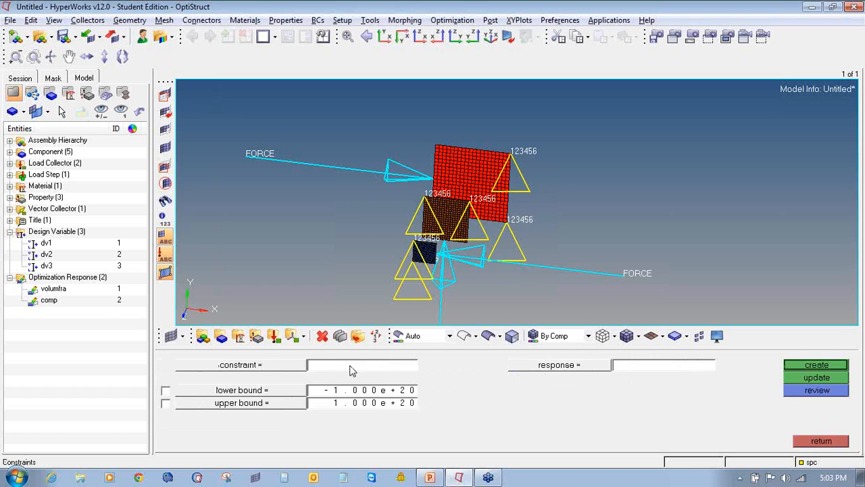
{"action": "type", "text": "volfracv"}
{"action": "left_click", "coordinate": [404, 366]}
{"action": "key", "text": "BackSpace"}
{"action": "left_click", "coordinate": [166, 404]}
{"action": "left_click", "coordinate": [343, 406]}
{"action": "type", "text": "0.300"}
{"action": "left_click", "coordinate": [542, 368]}
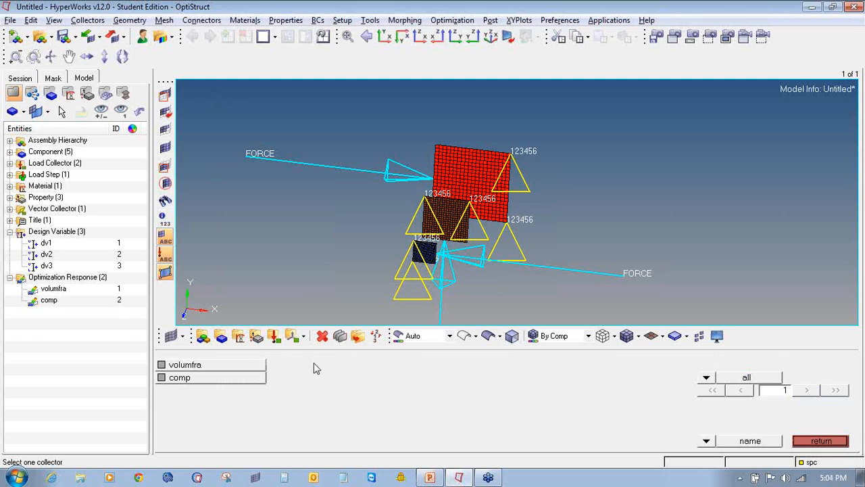
{"action": "left_click", "coordinate": [255, 368]}
{"action": "left_click", "coordinate": [809, 369]}
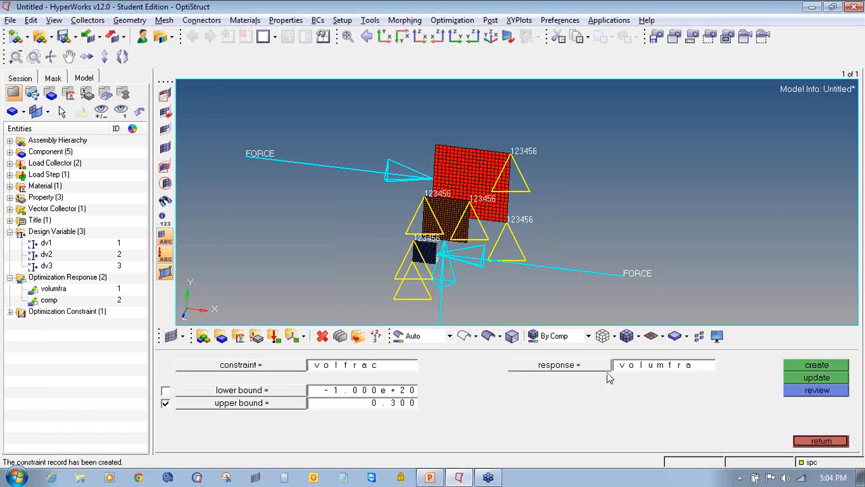
{"action": "left_click", "coordinate": [799, 440]}
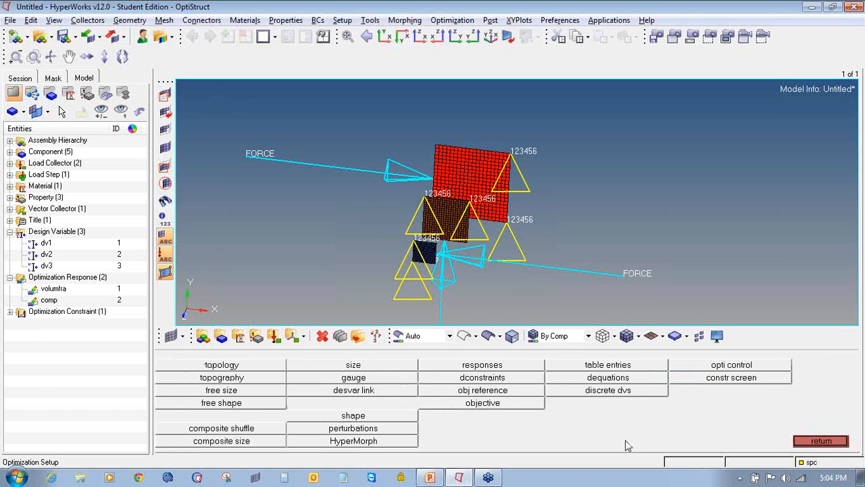
Step: Create a minimization objective on response comp for load step sub, and expand the optimization constraint and objective in the model tree
{"action": "left_click", "coordinate": [516, 405]}
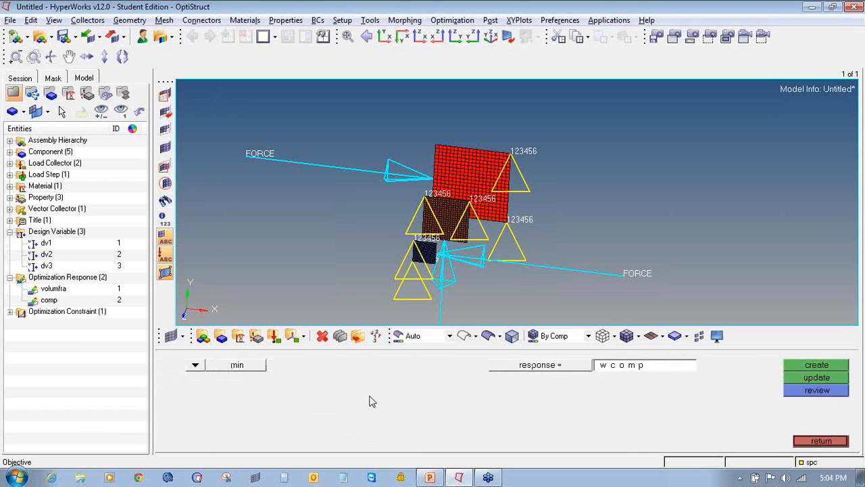
{"action": "left_click", "coordinate": [512, 365]}
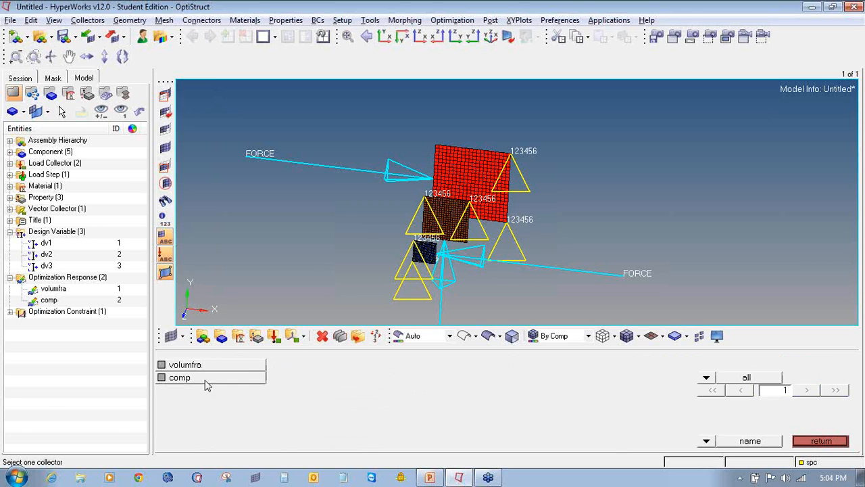
{"action": "left_click", "coordinate": [191, 380]}
{"action": "left_click", "coordinate": [544, 387]}
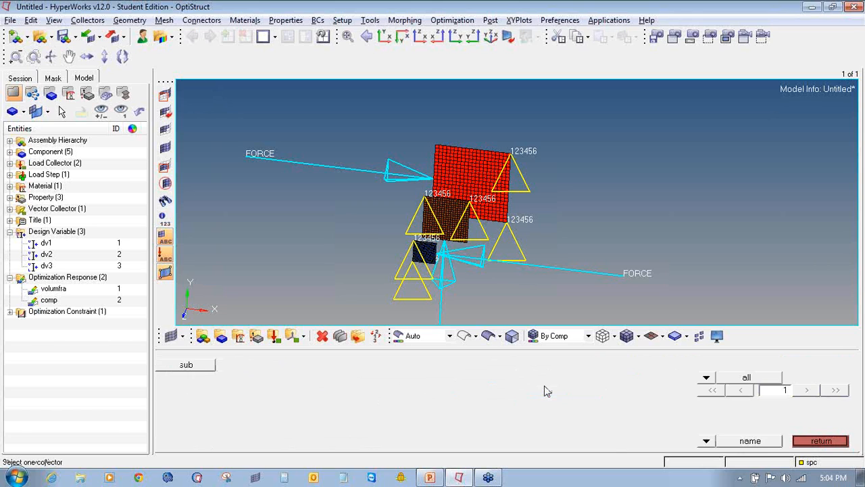
{"action": "left_click", "coordinate": [188, 367]}
{"action": "left_click", "coordinate": [791, 367]}
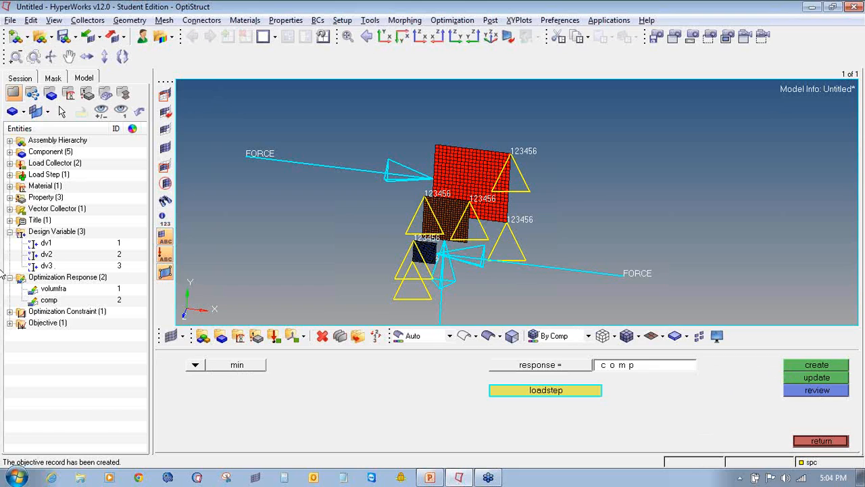
{"action": "left_click", "coordinate": [9, 311]}
{"action": "left_click", "coordinate": [9, 333]}
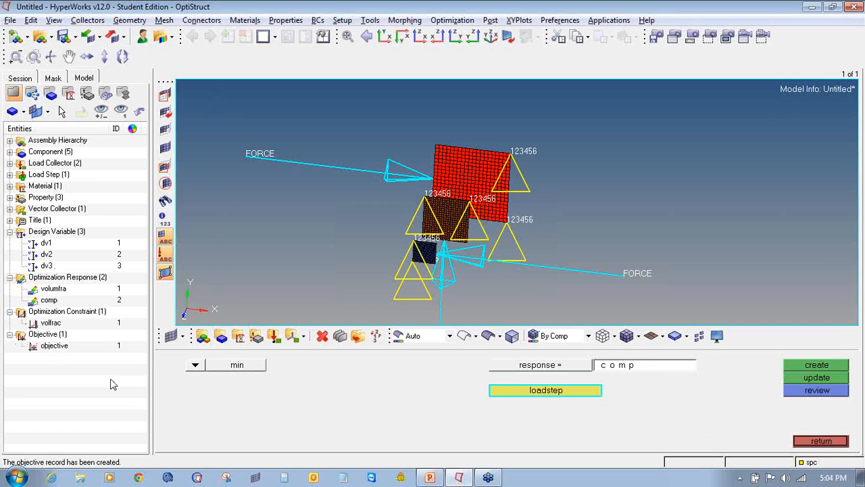
{"action": "left_click", "coordinate": [813, 442]}
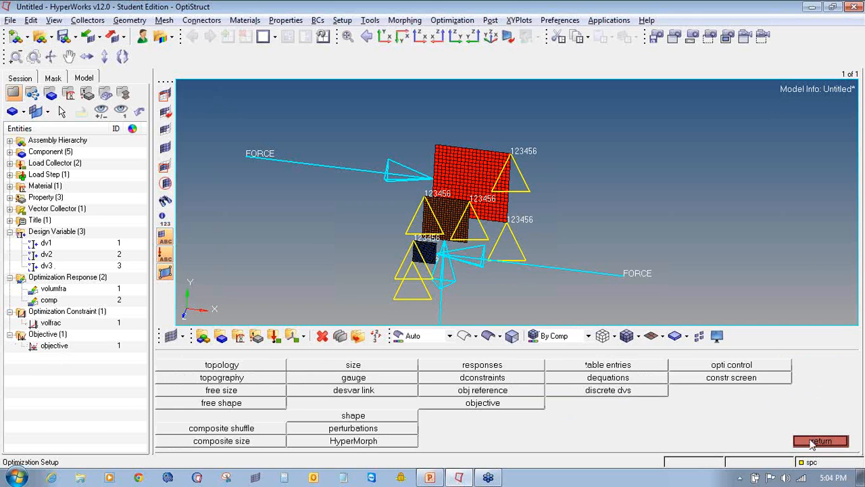
Step: Start saving the model under a new name and create a folder named 1st optimization inside Tutorial7
{"action": "left_click", "coordinate": [10, 19]}
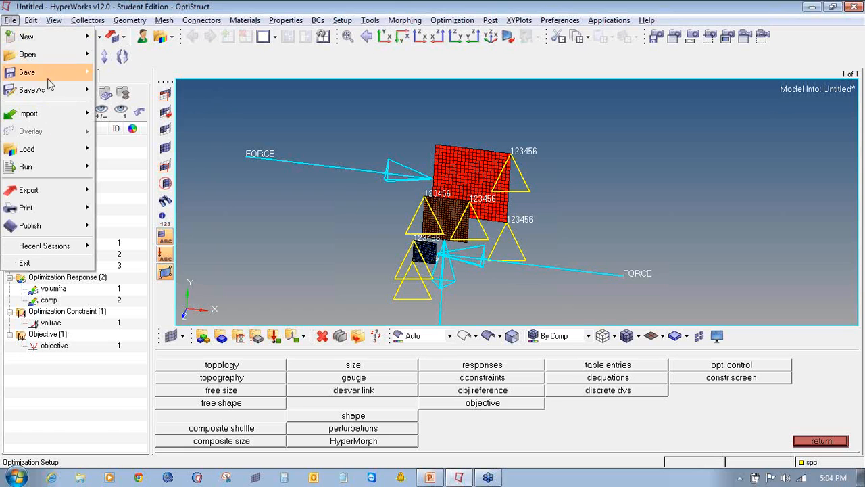
{"action": "mouse_move", "coordinate": [53, 91]}
{"action": "left_click", "coordinate": [142, 126]}
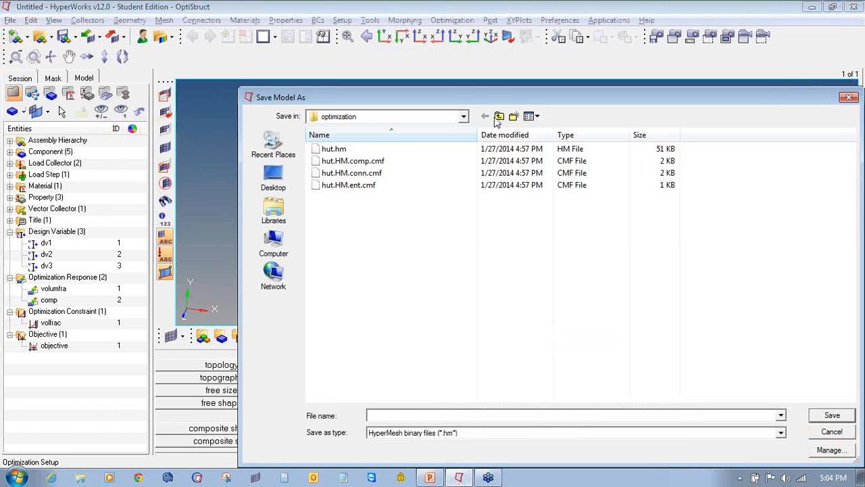
{"action": "left_click", "coordinate": [499, 116]}
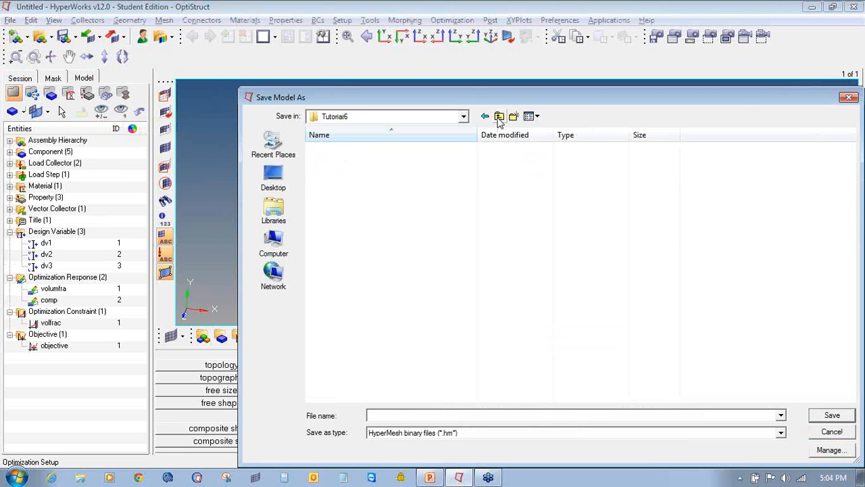
{"action": "left_click", "coordinate": [499, 117]}
{"action": "double_click", "coordinate": [386, 217]}
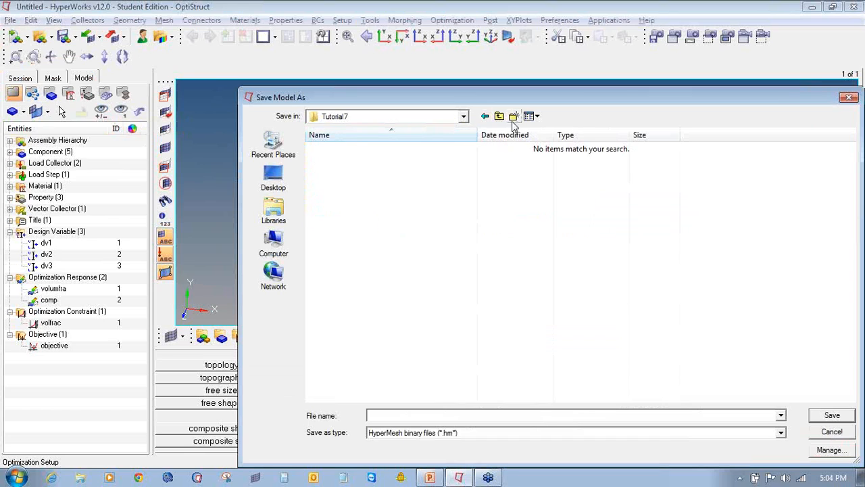
{"action": "left_click", "coordinate": [514, 116]}
{"action": "type", "text": "1"}
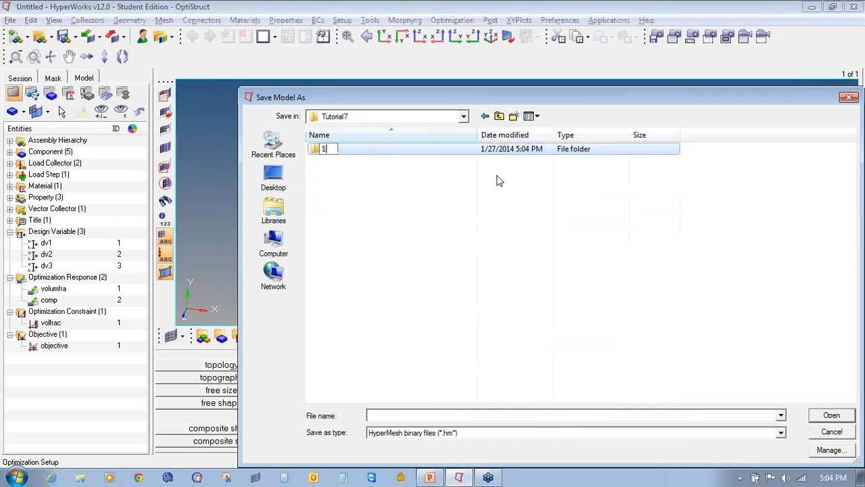
{"action": "type", "text": "st optimization"}
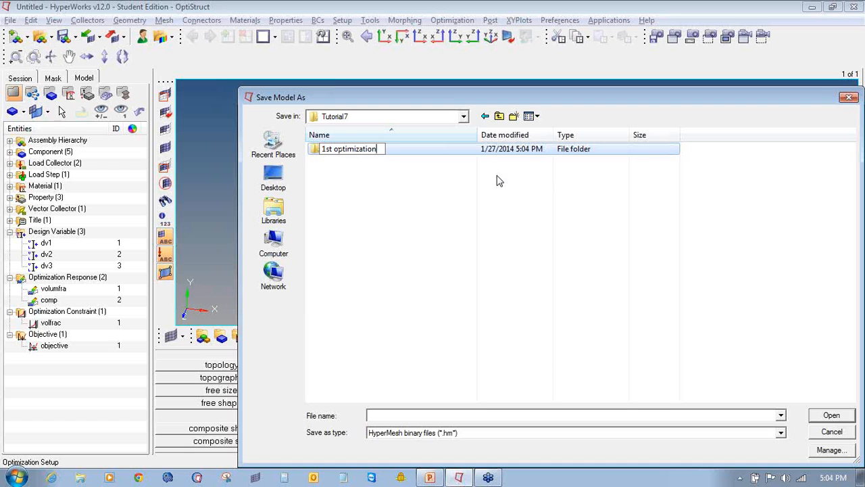
{"action": "key", "text": "Return"}
{"action": "key", "text": "Return"}
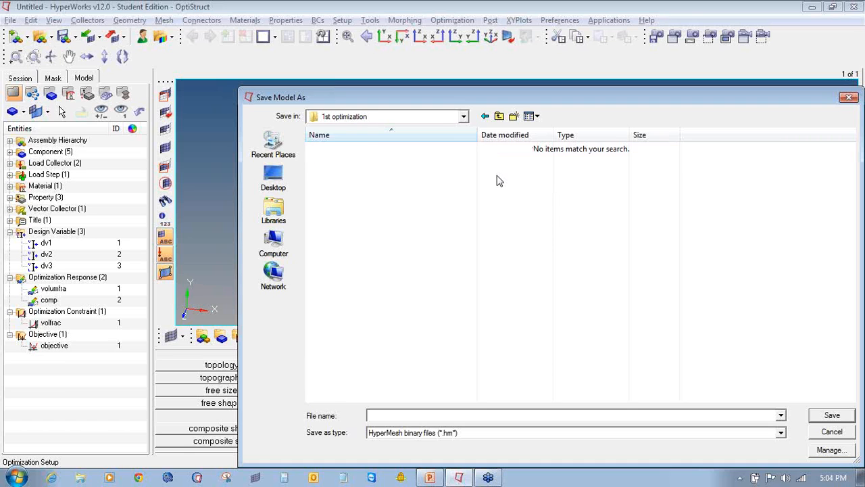
Step: Save the model as plates in the 1st optimization folder
{"action": "left_click", "coordinate": [477, 416]}
{"action": "type", "text": "plates"}
{"action": "key", "text": "Return"}
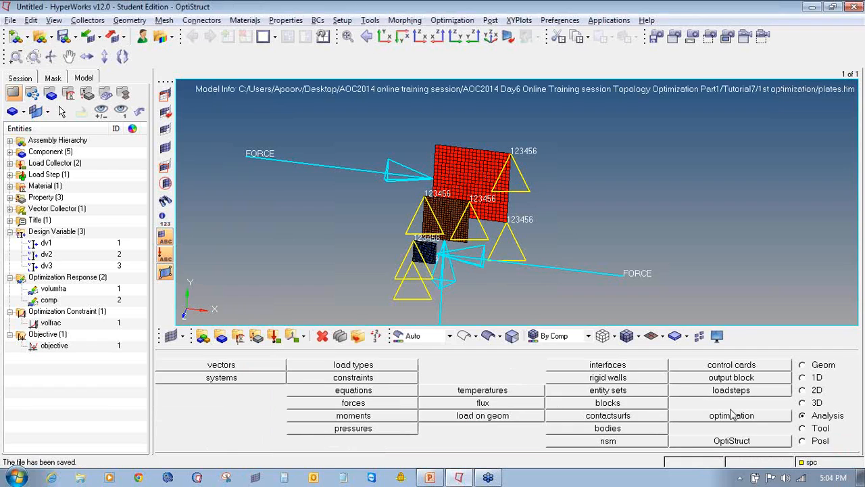
Step: Run the OptiStruct optimization on plates.fem and open its results in HyperView, dismissing the message log
{"action": "left_click", "coordinate": [777, 440]}
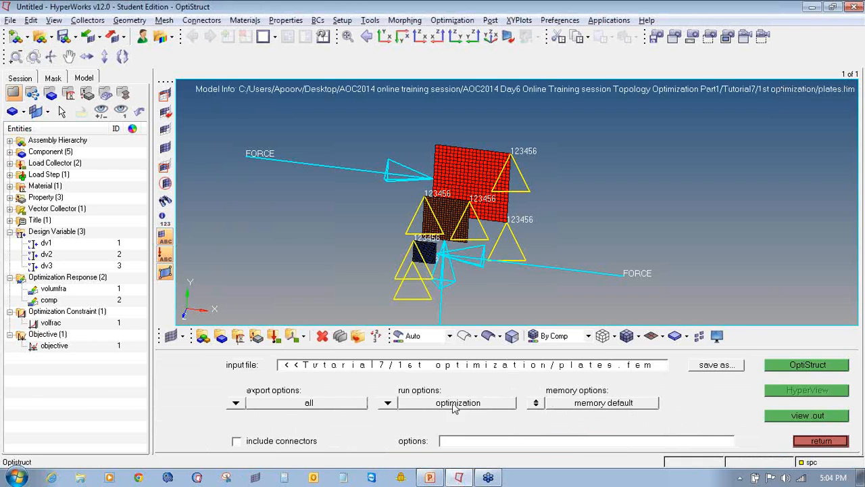
{"action": "left_click", "coordinate": [834, 365]}
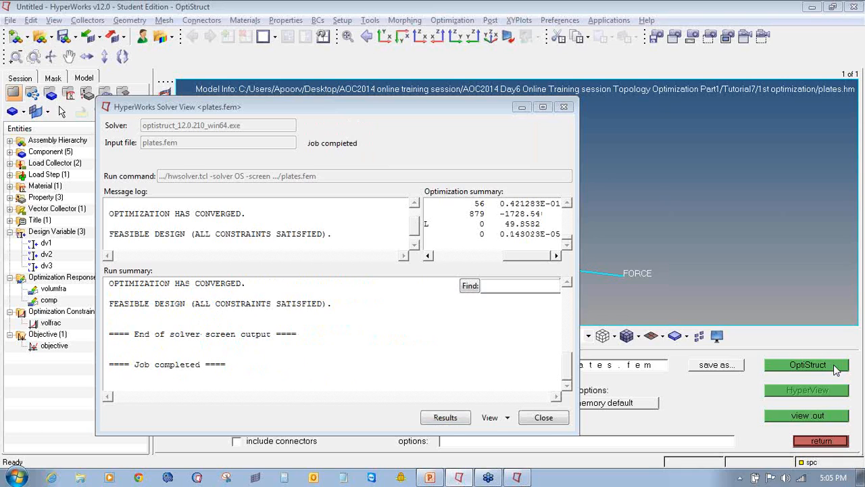
{"action": "left_click", "coordinate": [440, 415]}
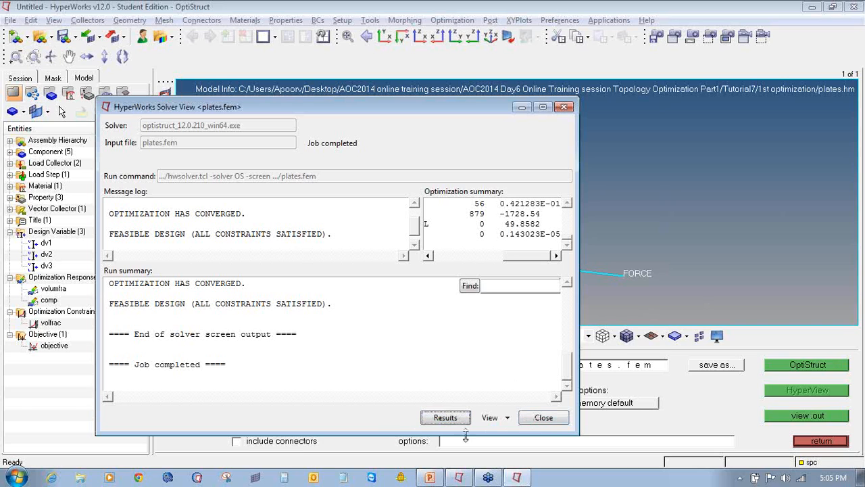
{"action": "left_click", "coordinate": [441, 419]}
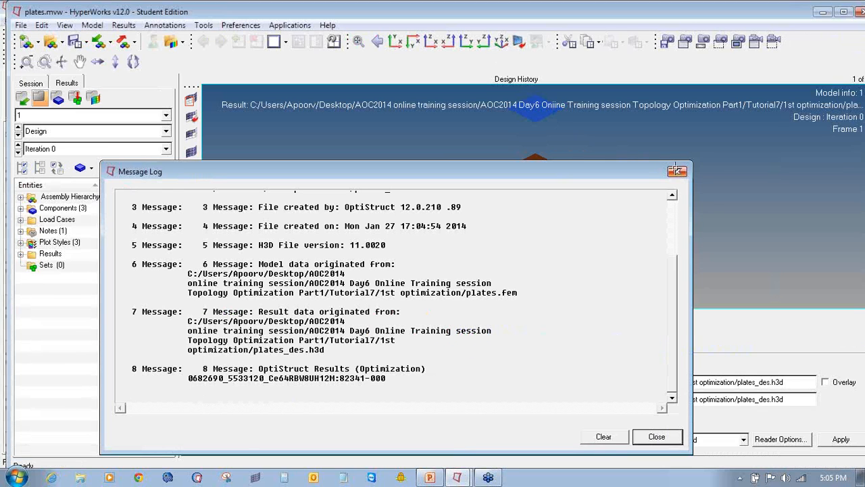
{"action": "left_click", "coordinate": [675, 170]}
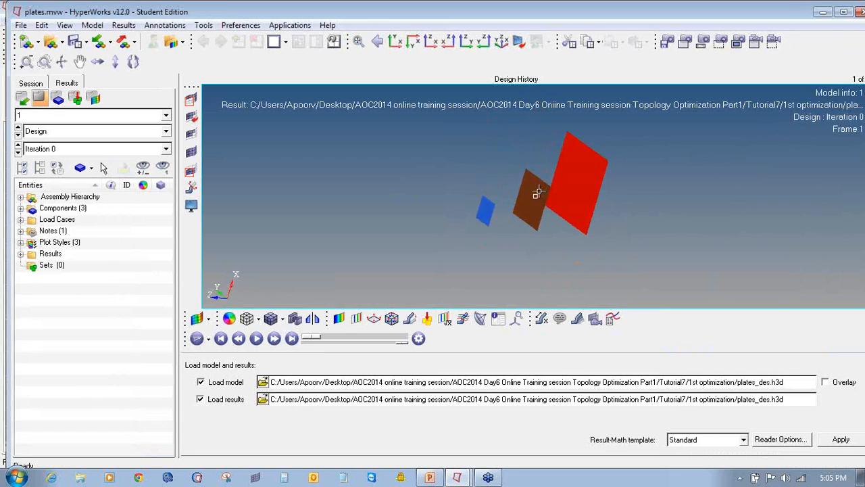
Step: Set the displayed design result to the final iteration, Iteration 22
{"action": "left_click", "coordinate": [49, 150]}
{"action": "scroll", "coordinate": [52, 167], "scroll_direction": "down", "scroll_amount": 6}
{"action": "left_click", "coordinate": [54, 197]}
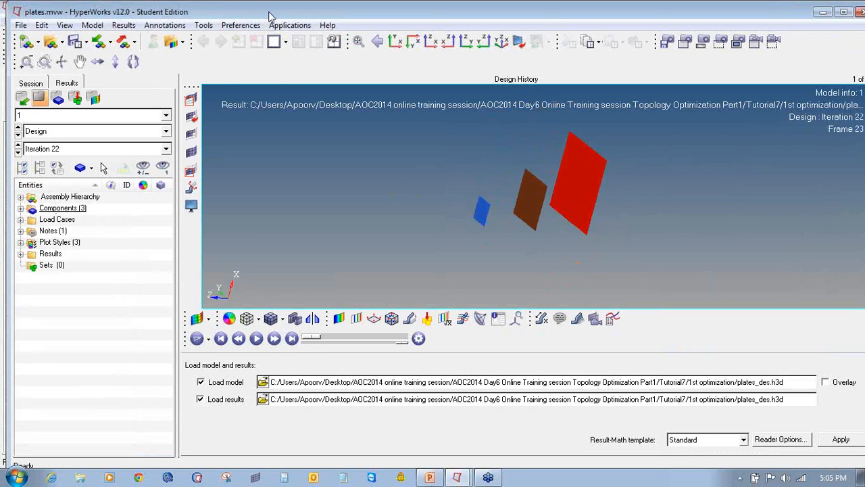
Step: Maximize the results window and contour the element densities of the plates with simple averaging
{"action": "double_click", "coordinate": [269, 16]}
{"action": "left_click", "coordinate": [339, 318]}
{"action": "left_click", "coordinate": [457, 373]}
{"action": "left_click", "coordinate": [463, 384]}
{"action": "left_click", "coordinate": [610, 439]}
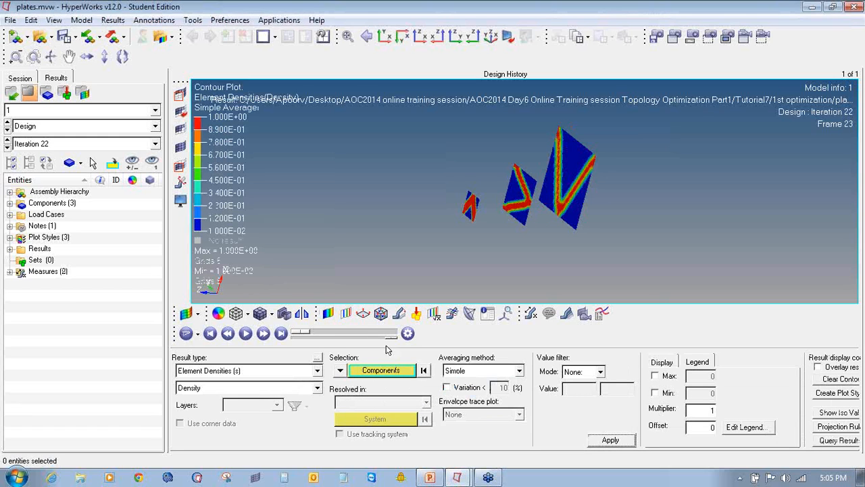
Step: Show an iso plot of densities above about 0.28, with the clipped geometry displayed as transparent features, and inspect the three plates
{"action": "left_click", "coordinate": [346, 313]}
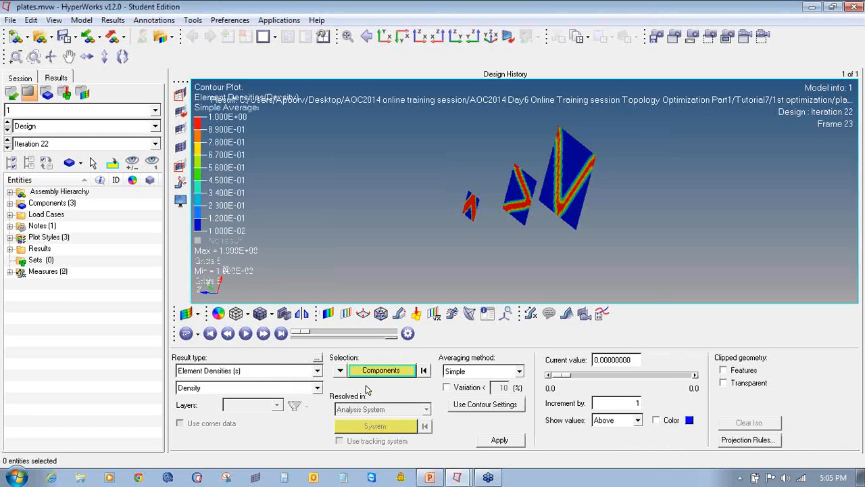
{"action": "left_click", "coordinate": [519, 441]}
{"action": "left_click", "coordinate": [627, 378]}
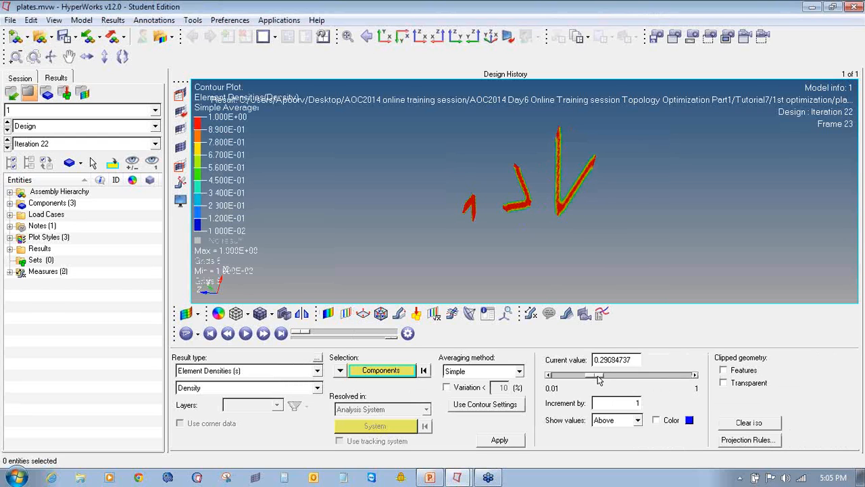
{"action": "left_click", "coordinate": [723, 370]}
{"action": "left_click", "coordinate": [724, 382]}
{"action": "left_click_drag", "start_coordinate": [548, 234], "coordinate": [630, 199], "text": "ctrl"}
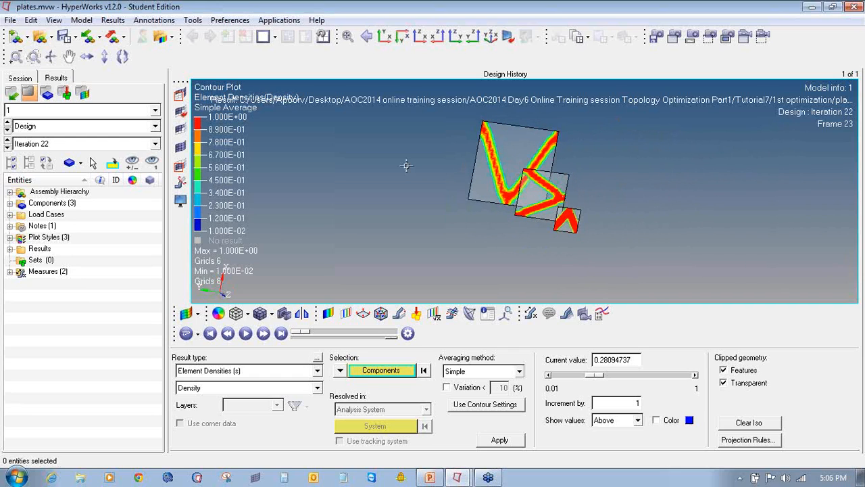
{"action": "left_click_drag", "start_coordinate": [405, 165], "coordinate": [581, 218], "text": "ctrl"}
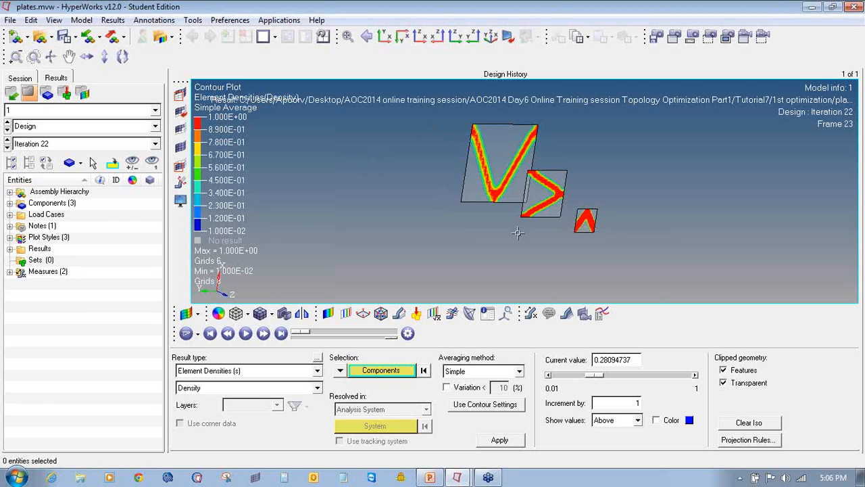
{"action": "left_click_drag", "start_coordinate": [444, 180], "coordinate": [636, 214], "text": "ctrl"}
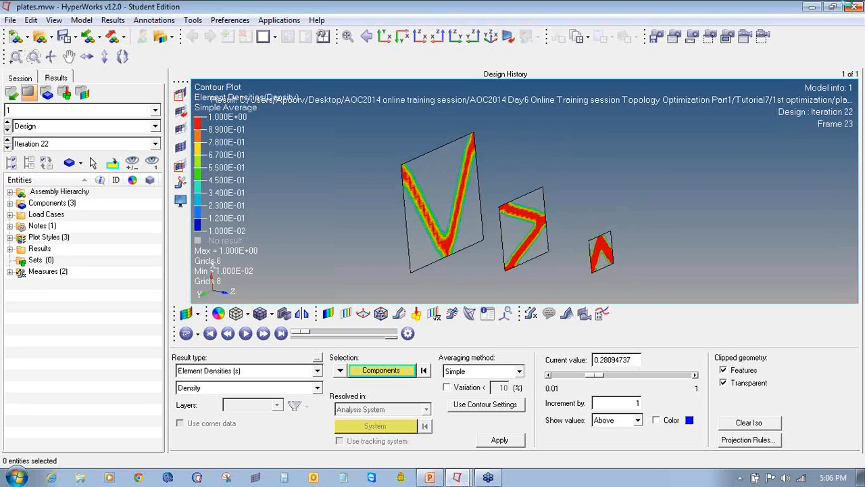
Step: Close the HyperView results and return to the plates model in HyperMesh
{"action": "left_click", "coordinate": [853, 6]}
{"action": "left_click", "coordinate": [444, 284]}
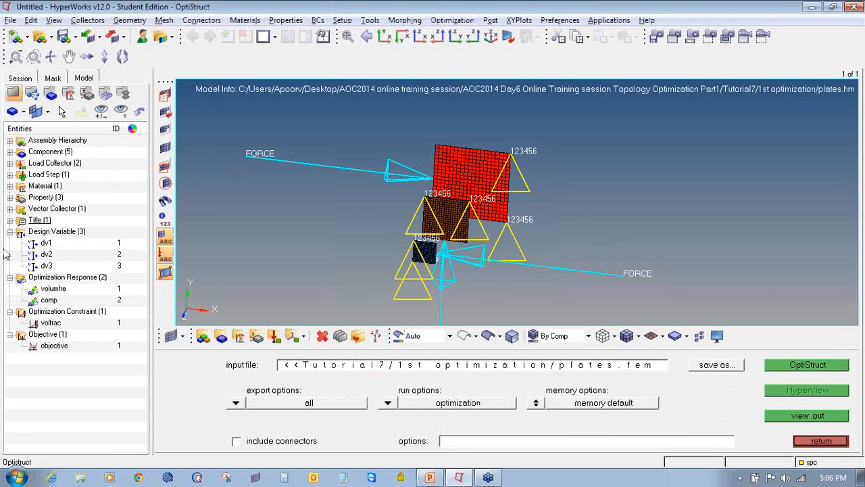
{"action": "left_click_drag", "start_coordinate": [539, 244], "coordinate": [490, 245], "text": "ctrl"}
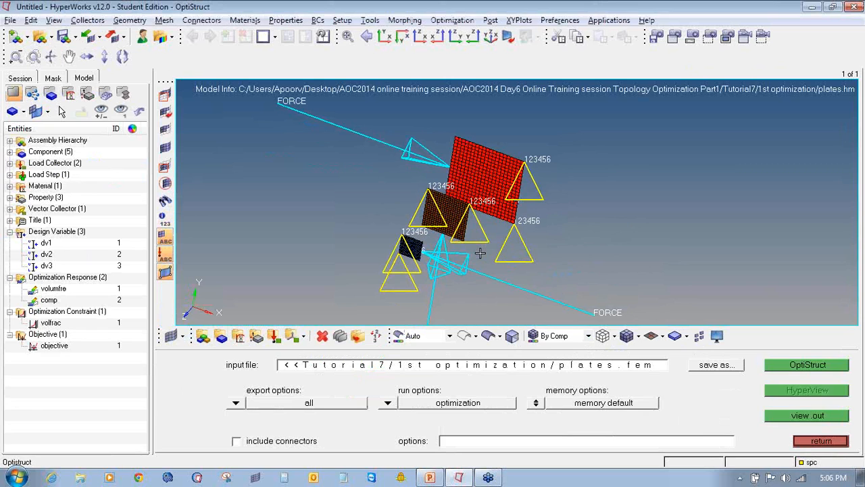
Step: Open the Numbers tool for nodes and hide the force and spc load collectors so only the plate meshes show
{"action": "left_click", "coordinate": [803, 440]}
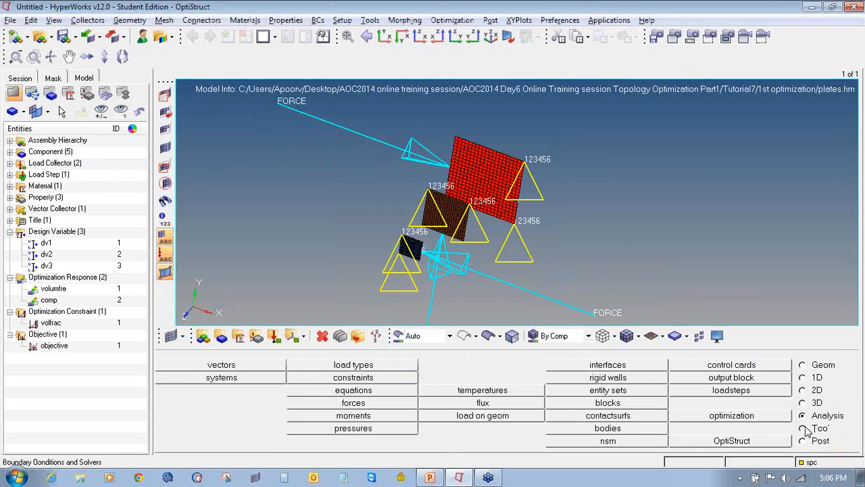
{"action": "left_click", "coordinate": [803, 428]}
{"action": "left_click", "coordinate": [727, 367]}
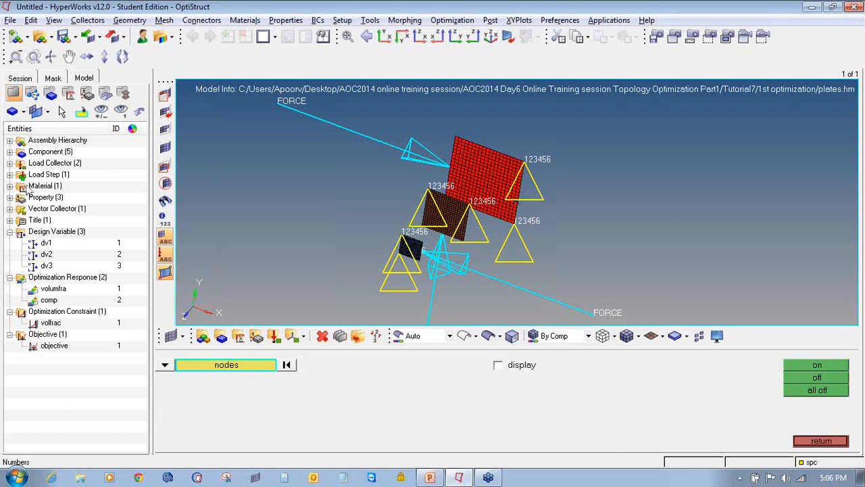
{"action": "left_click", "coordinate": [10, 162]}
{"action": "left_click", "coordinate": [45, 176]}
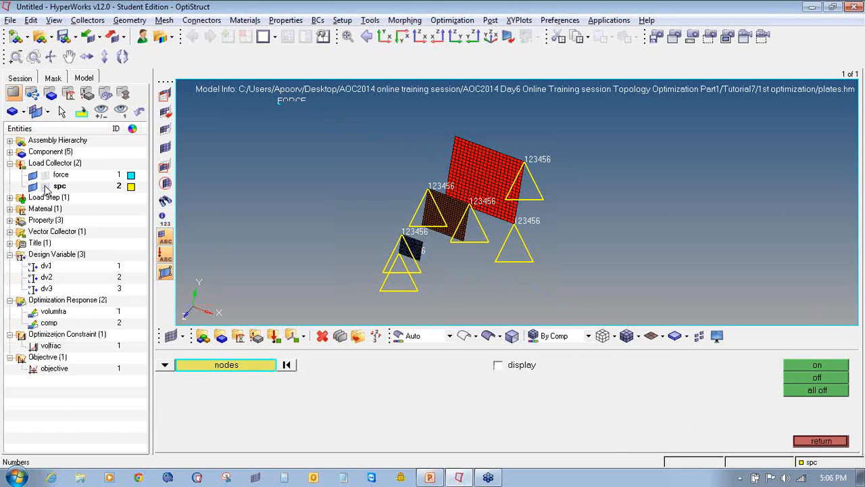
{"action": "left_click", "coordinate": [46, 186]}
{"action": "left_click_drag", "start_coordinate": [548, 244], "coordinate": [624, 231], "text": "ctrl"}
{"action": "left_click_drag", "start_coordinate": [548, 188], "coordinate": [507, 200], "text": "ctrl"}
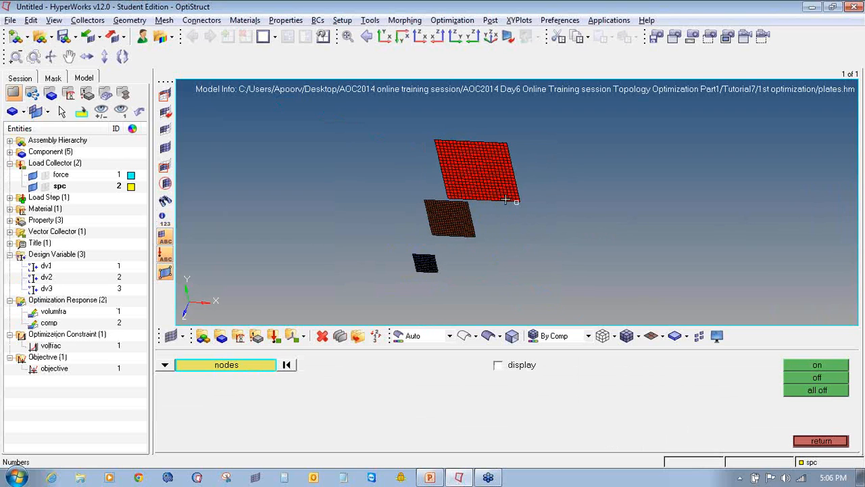
Step: Select the corner nodes of the three plates by ID: 6, 46, 66, 447, 487, 507, 892, 928 and 948
{"action": "left_click", "coordinate": [254, 365]}
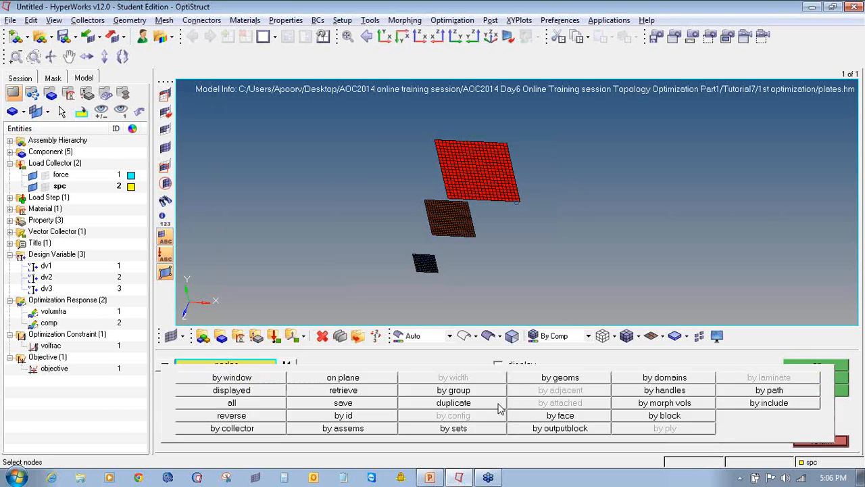
{"action": "left_click", "coordinate": [380, 416]}
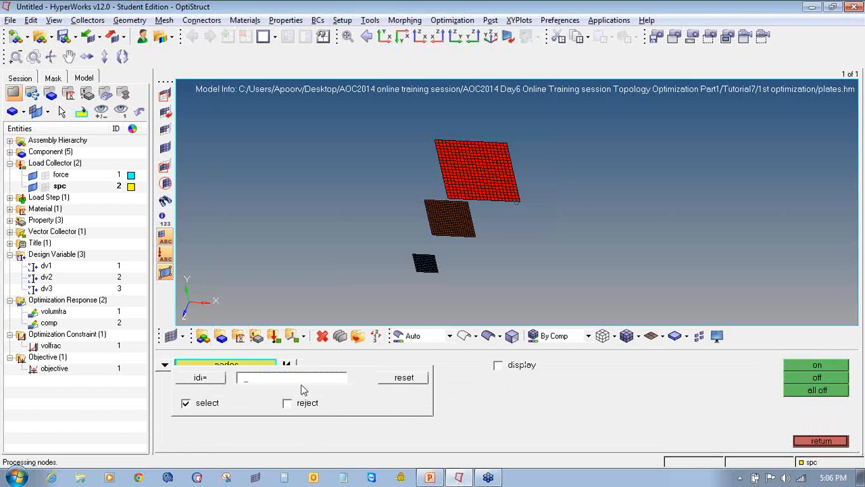
{"action": "type", "text": "1"}
{"action": "type", "text": "46"}
{"action": "type", "text": ",60"}
{"action": "type", "text": "7,"}
{"action": "type", "text": "447,"}
{"action": "type", "text": "487,"}
{"action": "type", "text": "8"}
{"action": "type", "text": "28"}
{"action": "type", "text": ", 892"}
{"action": "type", "text": ","}
{"action": "type", "text": " 948"}
{"action": "key", "text": "Return"}
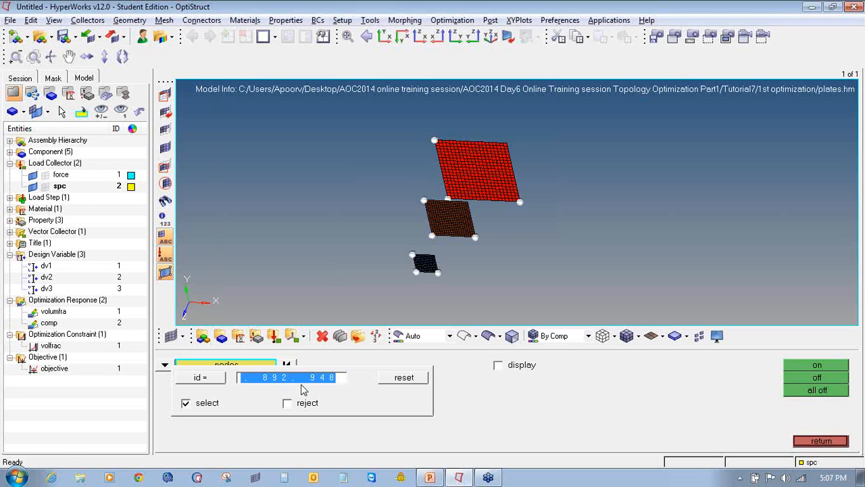
Step: Turn on the ID labels of the selected corner nodes and close the Numbers tool
{"action": "mouse_move", "coordinate": [552, 205]}
{"action": "left_mouse_down", "text": "ctrl"}
{"action": "mouse_move", "coordinate": [532, 230]}
{"action": "mouse_move", "coordinate": [622, 193]}
{"action": "mouse_move", "coordinate": [565, 239]}
{"action": "mouse_move", "coordinate": [550, 223]}
{"action": "mouse_move", "coordinate": [554, 206]}
{"action": "left_mouse_up", "text": "ctrl"}
{"action": "left_click", "coordinate": [803, 364]}
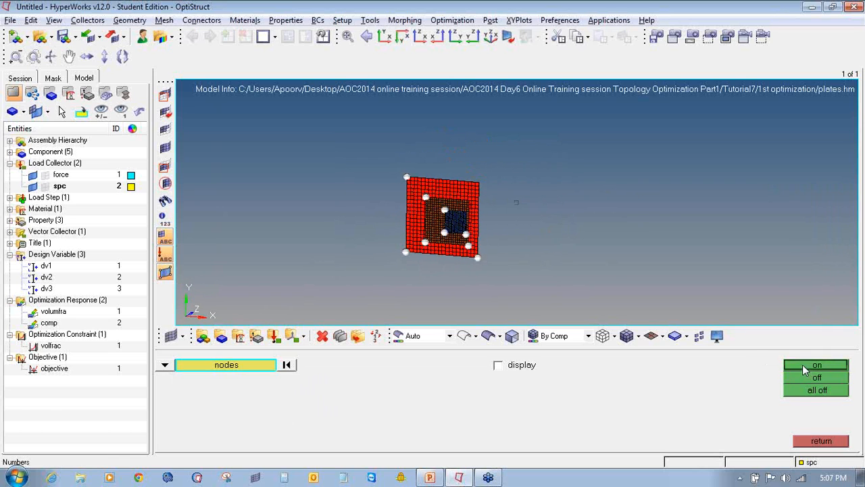
{"action": "left_click_drag", "start_coordinate": [498, 214], "coordinate": [497, 252], "text": "ctrl"}
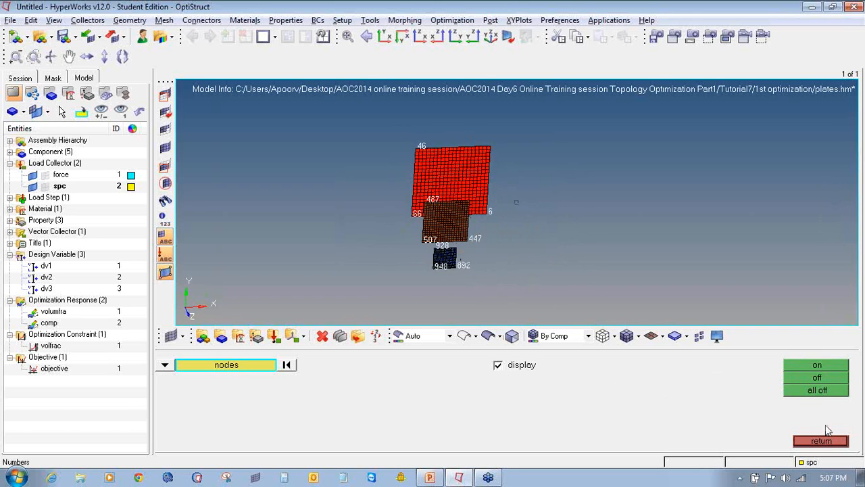
{"action": "left_click", "coordinate": [822, 440]}
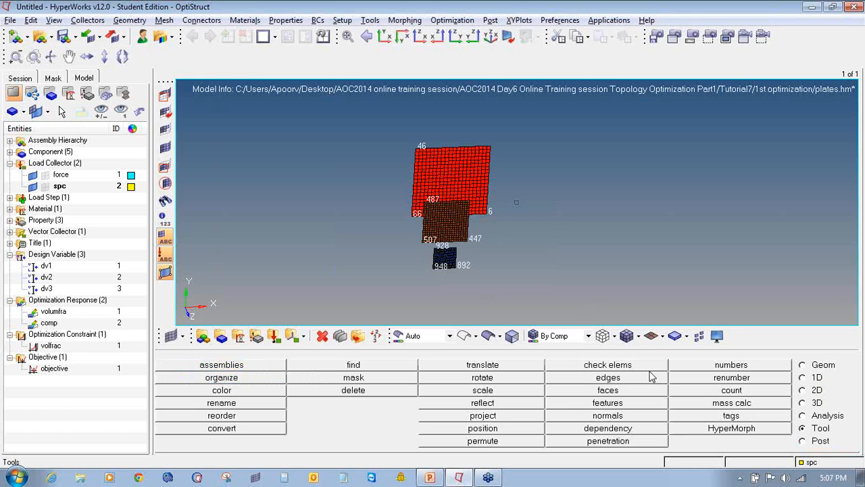
Step: Open the pattern repetition settings of the topology optimization setup
{"action": "left_click", "coordinate": [803, 415]}
{"action": "left_click", "coordinate": [766, 417]}
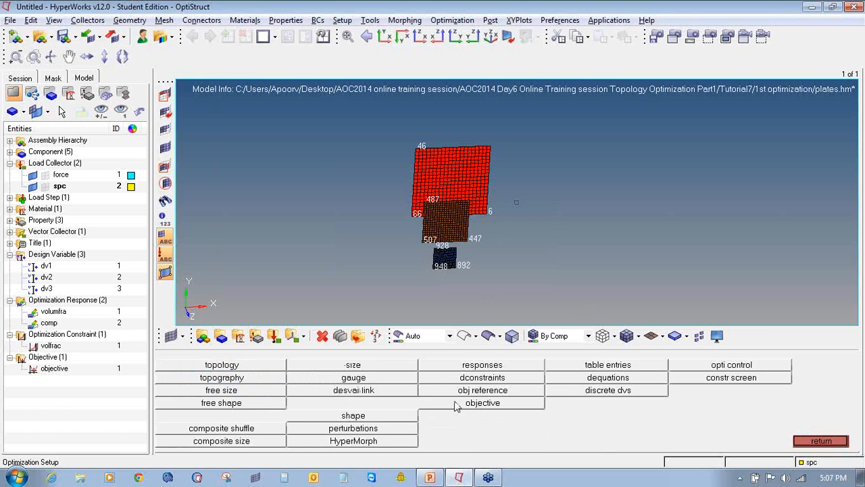
{"action": "left_click", "coordinate": [222, 365]}
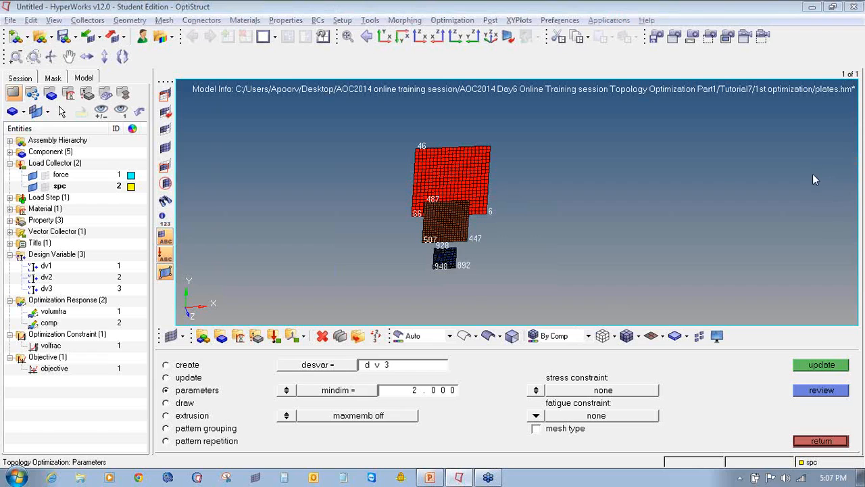
{"action": "mouse_move", "coordinate": [248, 430]}
{"action": "left_mouse_down"}
{"action": "mouse_move", "coordinate": [143, 436]}
{"action": "mouse_move", "coordinate": [158, 455]}
{"action": "mouse_move", "coordinate": [257, 429]}
{"action": "mouse_move", "coordinate": [164, 431]}
{"action": "left_mouse_up"}
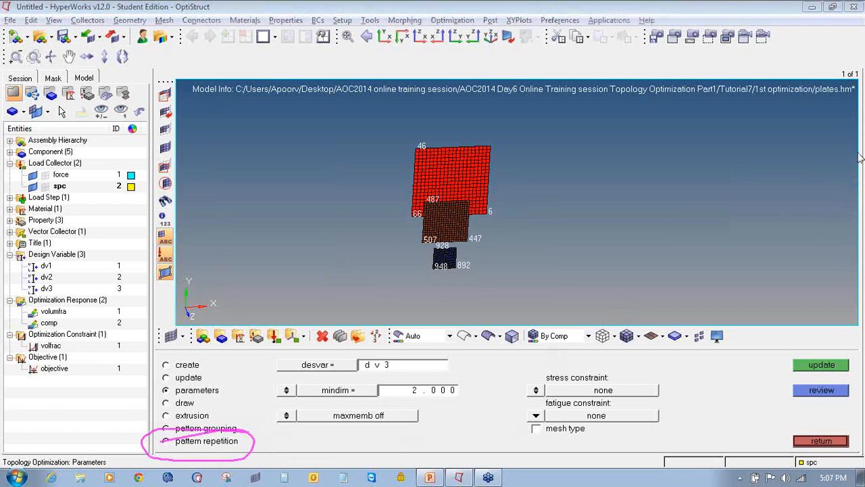
{"action": "left_click", "coordinate": [804, 215]}
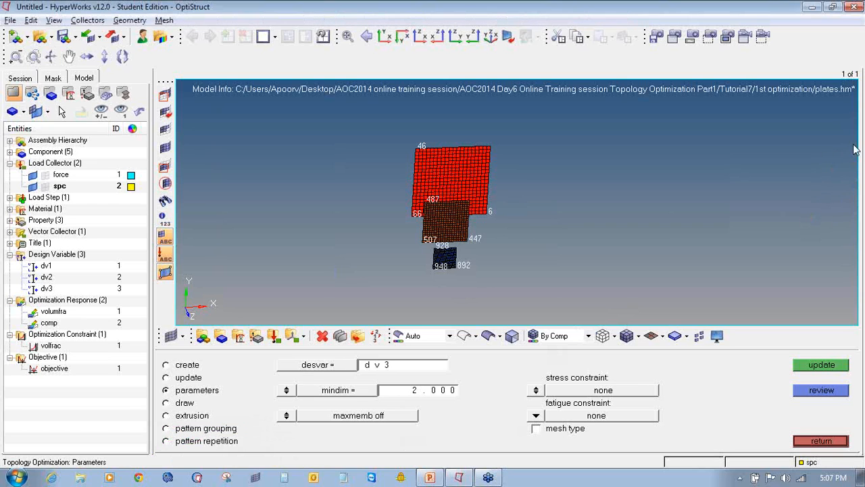
{"action": "left_click", "coordinate": [211, 442]}
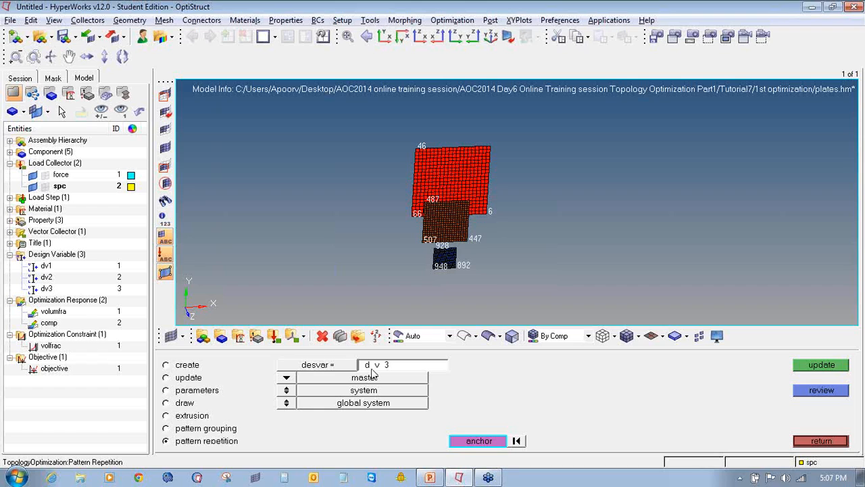
Step: Make design variable dv1 the master for pattern repetition, with its orientation defined by coordinates
{"action": "left_click", "coordinate": [337, 365]}
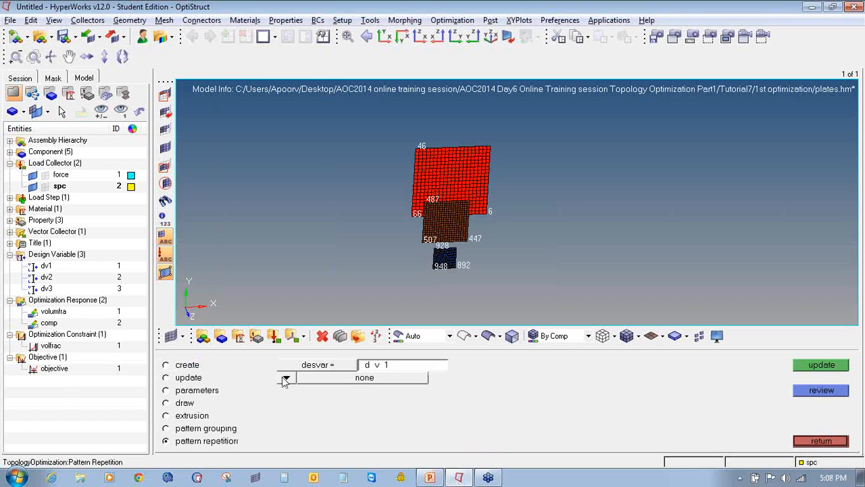
{"action": "left_click", "coordinate": [285, 381]}
{"action": "left_click", "coordinate": [299, 379]}
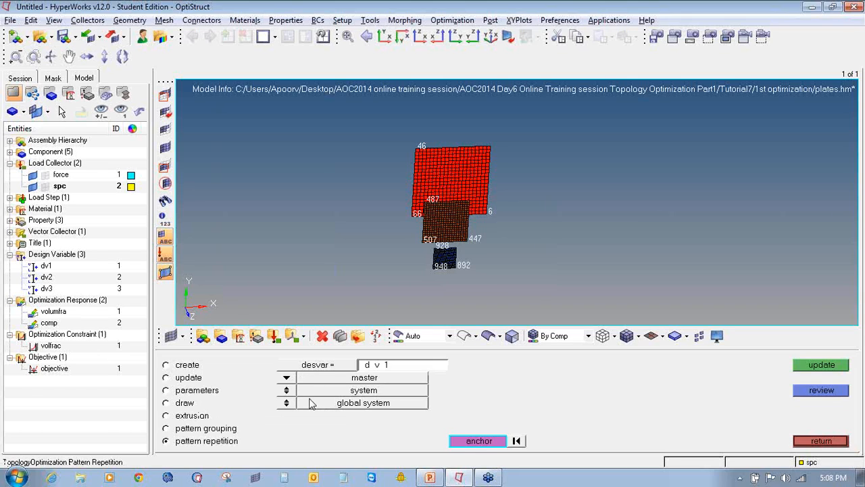
{"action": "left_click", "coordinate": [287, 391]}
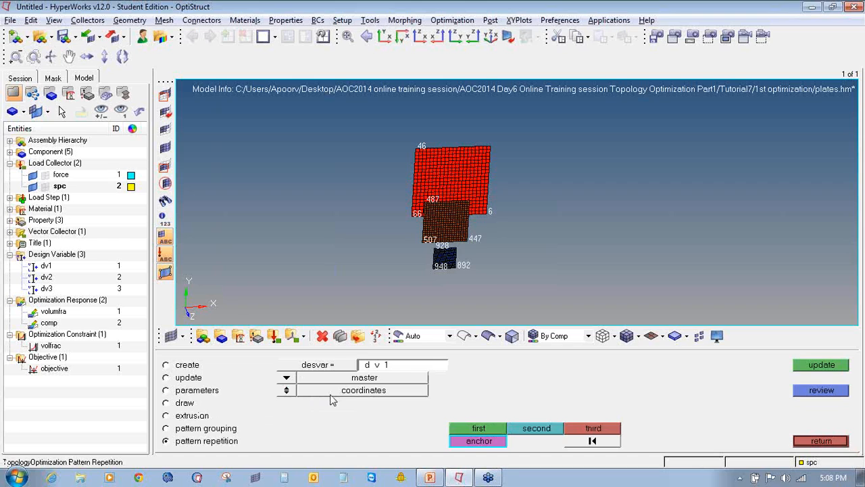
Step: For dv1, pick node 6 as the first and node 46 as the second coordinate node on the largest plate
{"action": "left_click", "coordinate": [480, 430]}
{"action": "scroll", "coordinate": [486, 214], "scroll_direction": "up", "scroll_amount": 5}
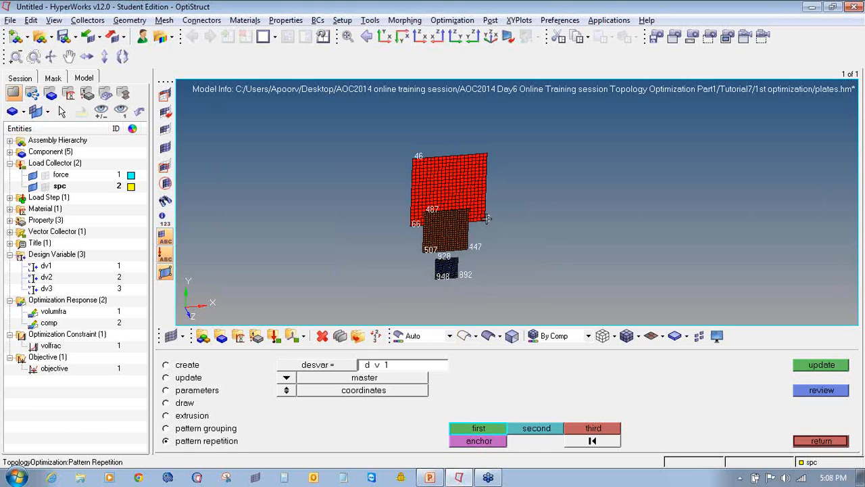
{"action": "left_click", "coordinate": [487, 220]}
{"action": "scroll", "coordinate": [473, 233], "scroll_direction": "down", "scroll_amount": 4}
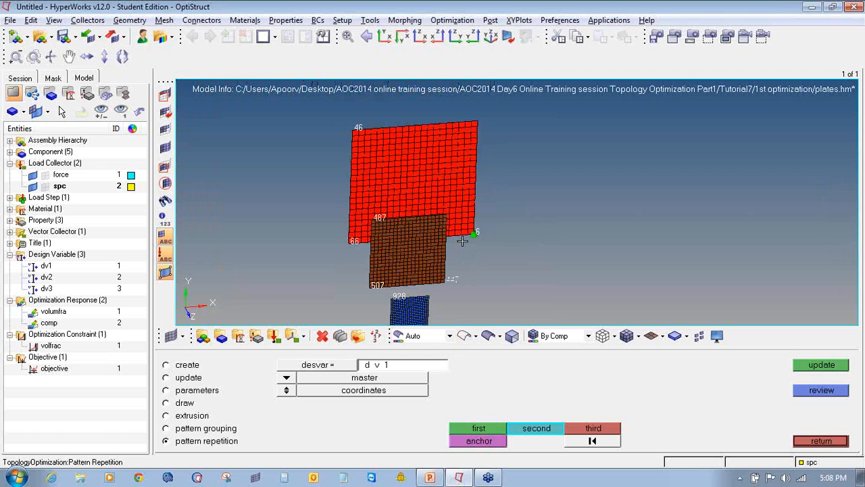
{"action": "scroll", "coordinate": [354, 134], "scroll_direction": "up", "scroll_amount": 4}
{"action": "left_click", "coordinate": [354, 134]}
{"action": "scroll", "coordinate": [353, 139], "scroll_direction": "down", "scroll_amount": 4}
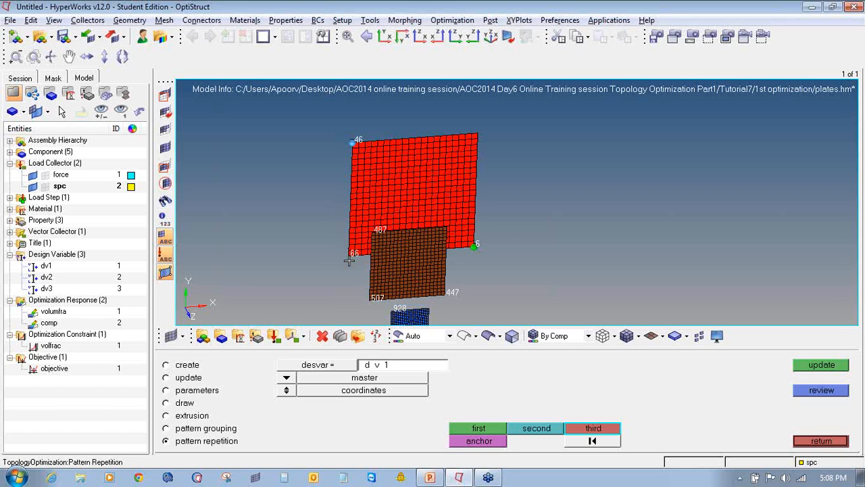
{"action": "scroll", "coordinate": [349, 260], "scroll_direction": "down", "scroll_amount": 6}
{"action": "scroll", "coordinate": [398, 250], "scroll_direction": "up", "scroll_amount": 6}
{"action": "left_click_drag", "start_coordinate": [426, 234], "coordinate": [503, 185], "text": "ctrl"}
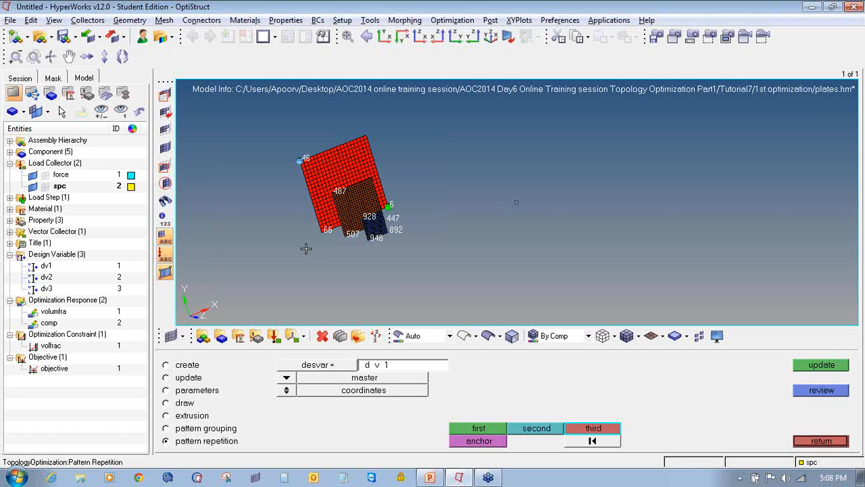
Step: Bring the plates model in front of the solver window and reopen the topology pattern repetition settings
{"action": "left_click", "coordinate": [854, 25]}
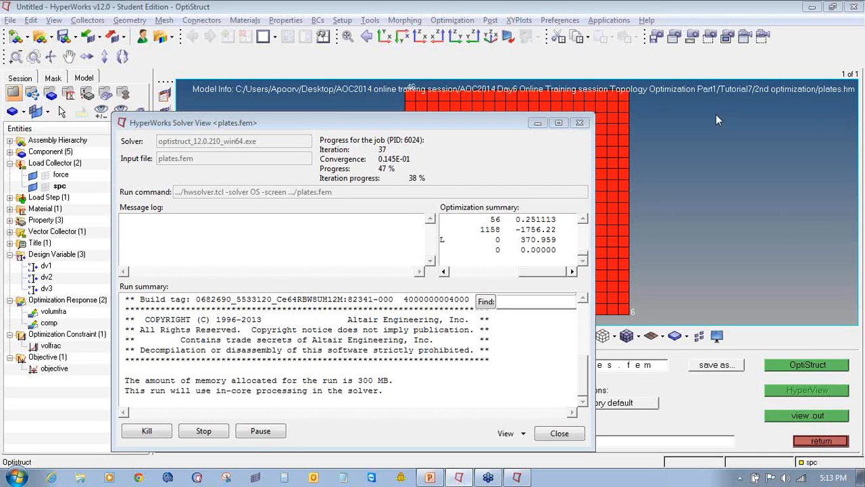
{"action": "left_click", "coordinate": [554, 6]}
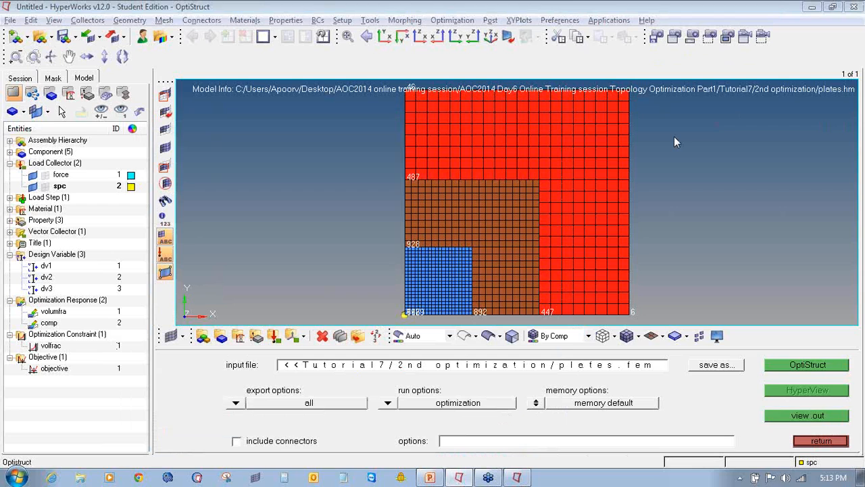
{"action": "left_click", "coordinate": [808, 441]}
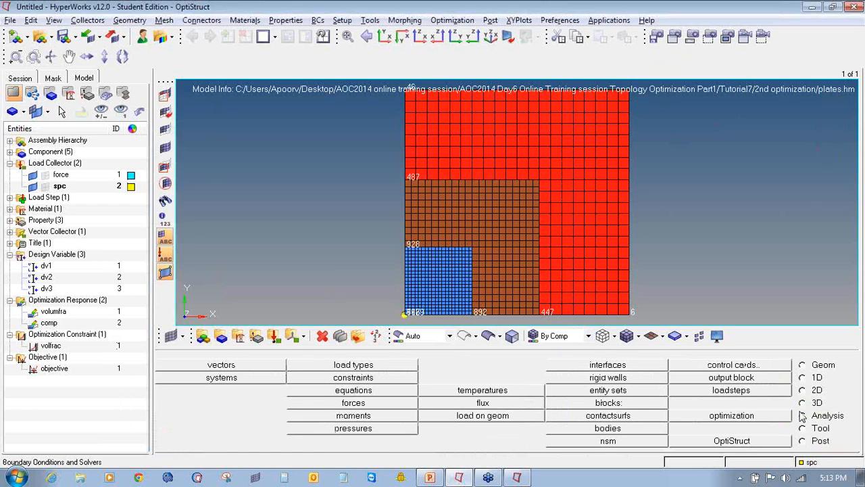
{"action": "left_click", "coordinate": [742, 415]}
{"action": "left_click", "coordinate": [258, 366]}
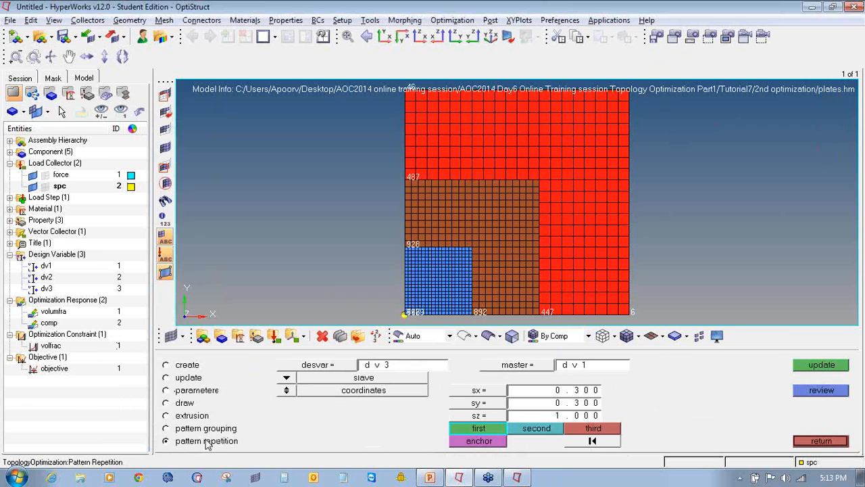
Step: Load the pattern repetition definition of dv1 and examine its coordinate and anchor nodes on the largest plate
{"action": "left_click", "coordinate": [309, 366]}
{"action": "left_click", "coordinate": [188, 368]}
{"action": "left_click_drag", "start_coordinate": [349, 172], "coordinate": [467, 232], "text": "ctrl"}
{"action": "scroll", "coordinate": [399, 179], "scroll_direction": "down", "scroll_amount": 5, "text": "ctrl"}
{"action": "scroll", "coordinate": [544, 209], "scroll_direction": "up", "scroll_amount": 3, "text": "ctrl"}
{"action": "scroll", "coordinate": [554, 261], "scroll_direction": "up", "scroll_amount": 4, "text": "ctrl"}
{"action": "scroll", "coordinate": [498, 240], "scroll_direction": "down", "scroll_amount": 3, "text": "ctrl"}
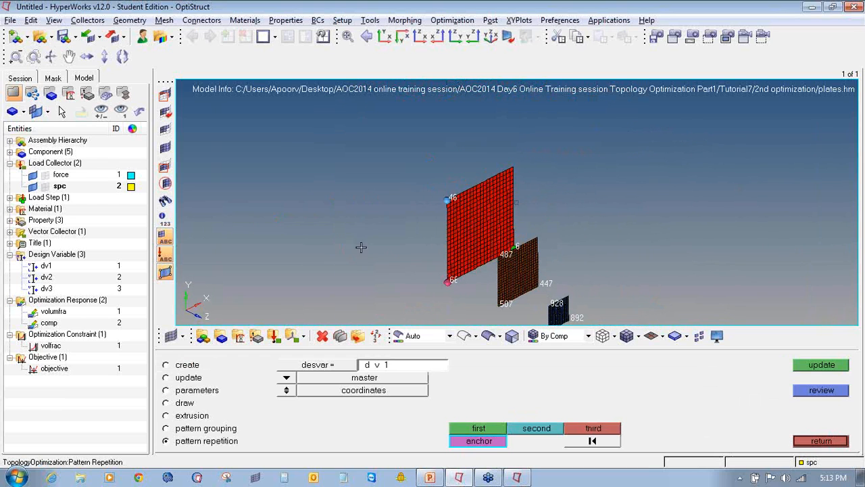
Step: Load the pattern repetition definitions of dv2 and dv3 and examine their slave scale factors, coordinate nodes and anchors
{"action": "left_click", "coordinate": [338, 365]}
{"action": "left_click", "coordinate": [190, 377]}
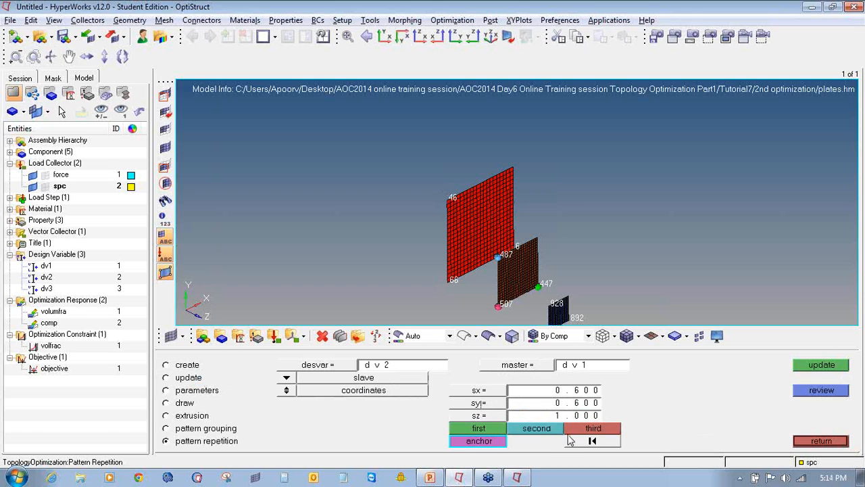
{"action": "double_click", "coordinate": [336, 366]}
{"action": "left_click", "coordinate": [198, 391]}
{"action": "left_click_drag", "start_coordinate": [608, 239], "coordinate": [622, 223], "text": "ctrl"}
{"action": "scroll", "coordinate": [622, 223], "scroll_direction": "down", "scroll_amount": 4, "text": "ctrl"}
{"action": "right_click_drag", "start_coordinate": [622, 223], "coordinate": [575, 194], "text": "ctrl"}
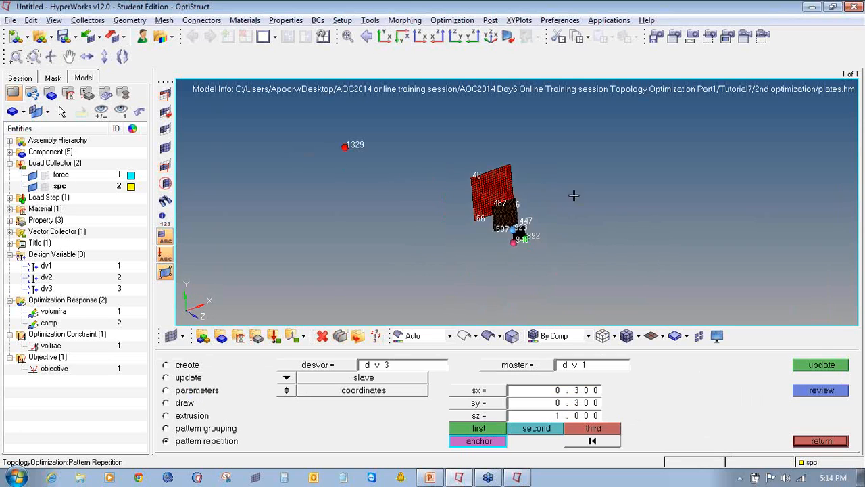
{"action": "scroll", "coordinate": [555, 256], "scroll_direction": "up", "scroll_amount": 2, "text": "ctrl"}
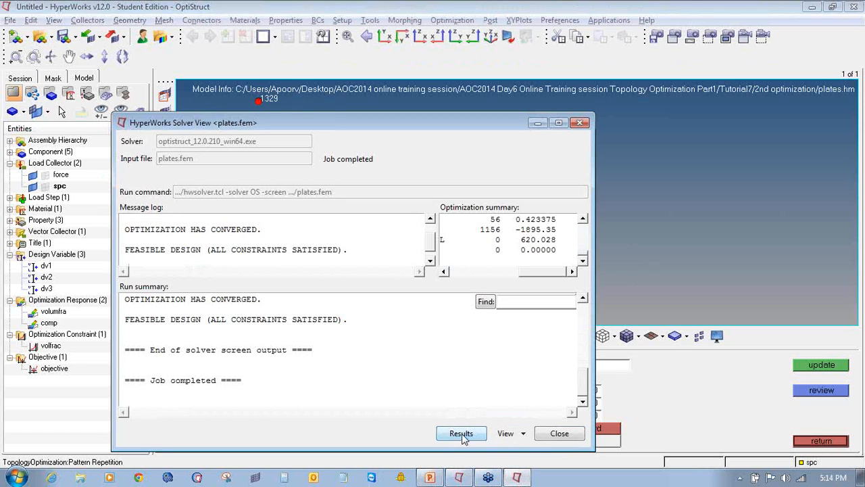
Step: Open the results of the second plates optimization in HyperView and dismiss the message log
{"action": "left_click", "coordinate": [547, 438]}
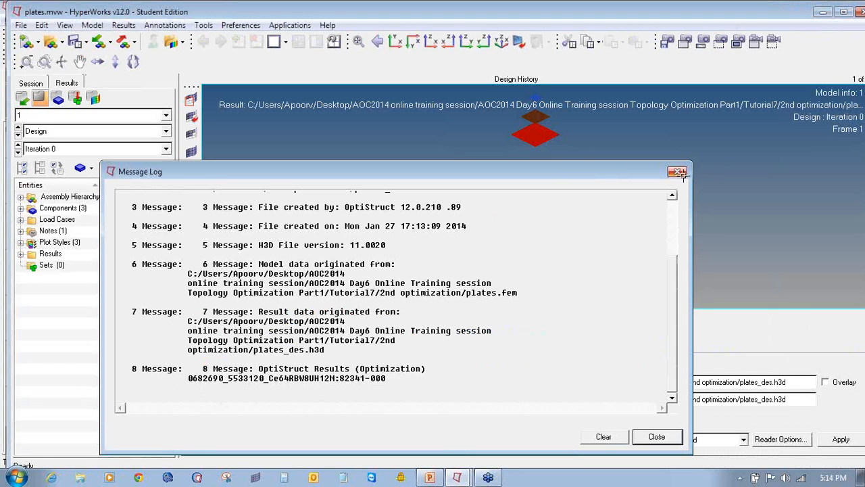
{"action": "left_click", "coordinate": [680, 173]}
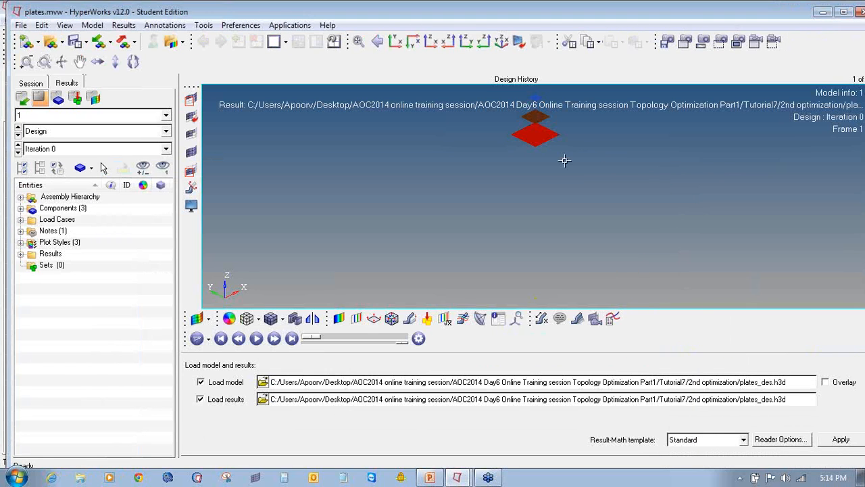
{"action": "left_click_drag", "start_coordinate": [531, 158], "coordinate": [261, 177], "text": "ctrl"}
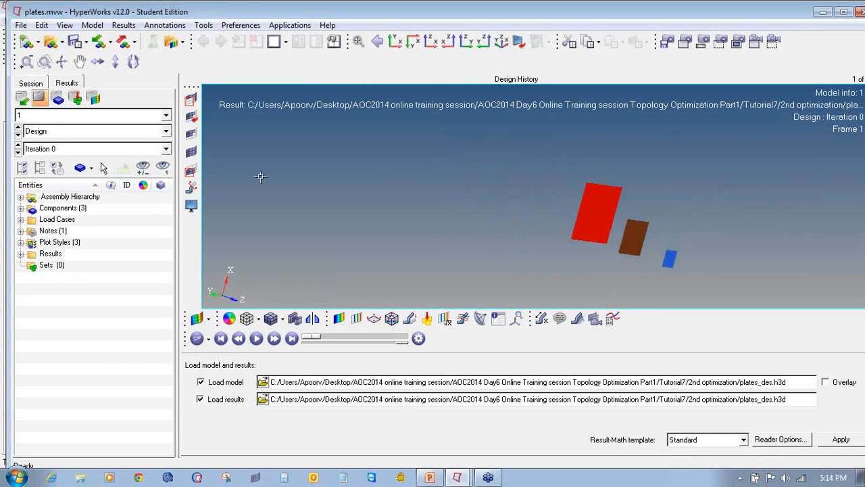
Step: Load the final design iteration, Iteration 53, and maximize the results window
{"action": "left_click", "coordinate": [40, 149]}
{"action": "scroll", "coordinate": [54, 196], "scroll_direction": "down", "scroll_amount": 16}
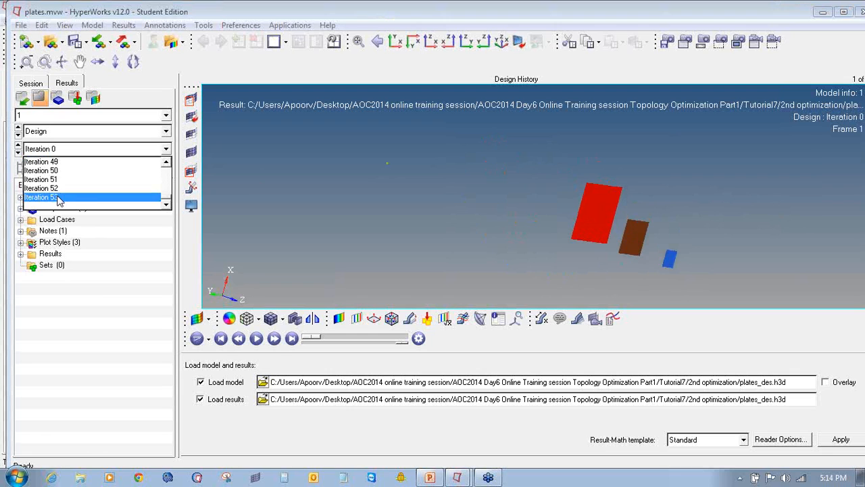
{"action": "left_click", "coordinate": [59, 197]}
{"action": "double_click", "coordinate": [273, 19]}
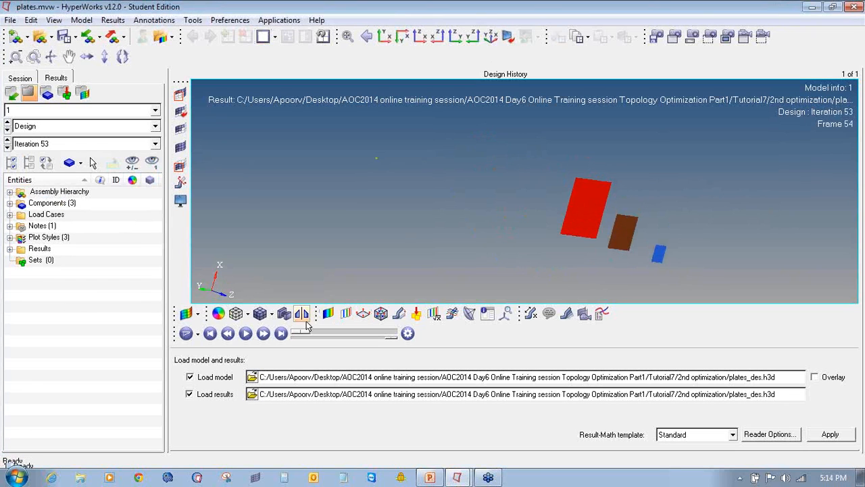
Step: Contour the element densities of the three plates at Iteration 53 using simple averaging
{"action": "left_click", "coordinate": [328, 313]}
{"action": "left_click", "coordinate": [288, 372]}
{"action": "left_click", "coordinate": [287, 384]}
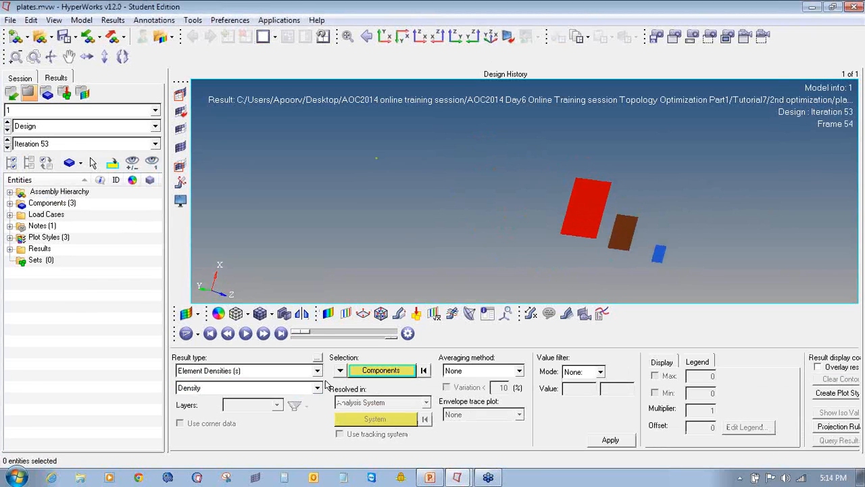
{"action": "left_click", "coordinate": [448, 372]}
{"action": "left_click", "coordinate": [458, 391]}
{"action": "left_click", "coordinate": [611, 440]}
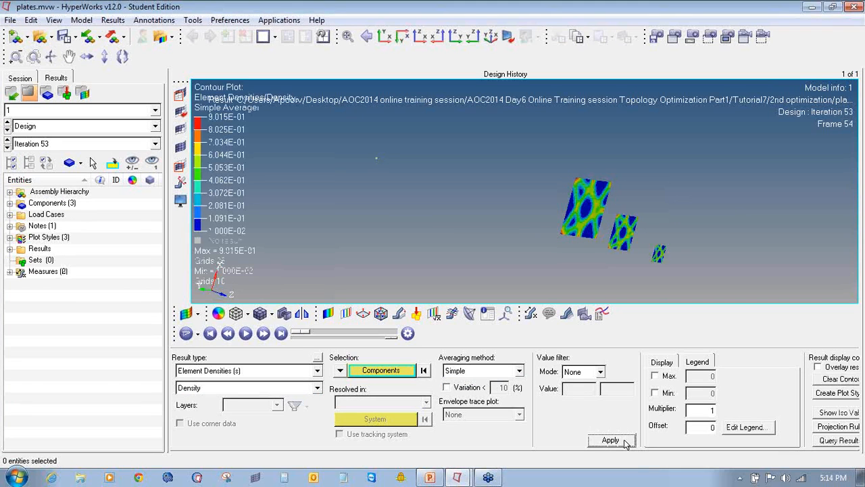
Step: Create an iso plot of the element densities and set it to show values above about 0.11
{"action": "left_click", "coordinate": [345, 313]}
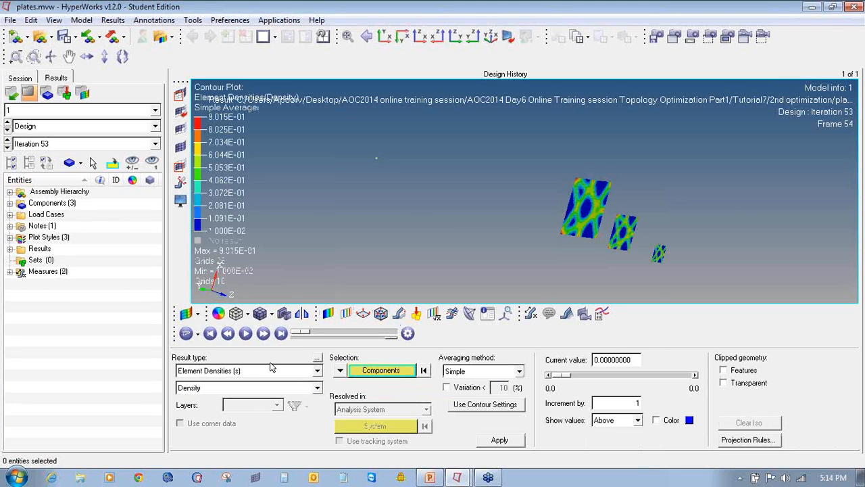
{"action": "left_click", "coordinate": [511, 441]}
{"action": "left_click_drag", "start_coordinate": [624, 376], "coordinate": [575, 377]}
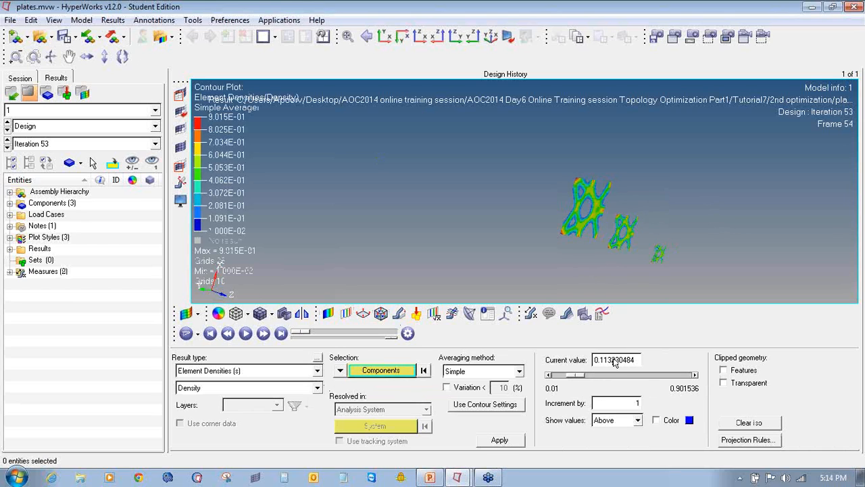
Step: Set the iso plot's current value to 0.15 and display the clipped geometry with features and transparency
{"action": "double_click", "coordinate": [614, 362]}
{"action": "type", "text": "0.15"}
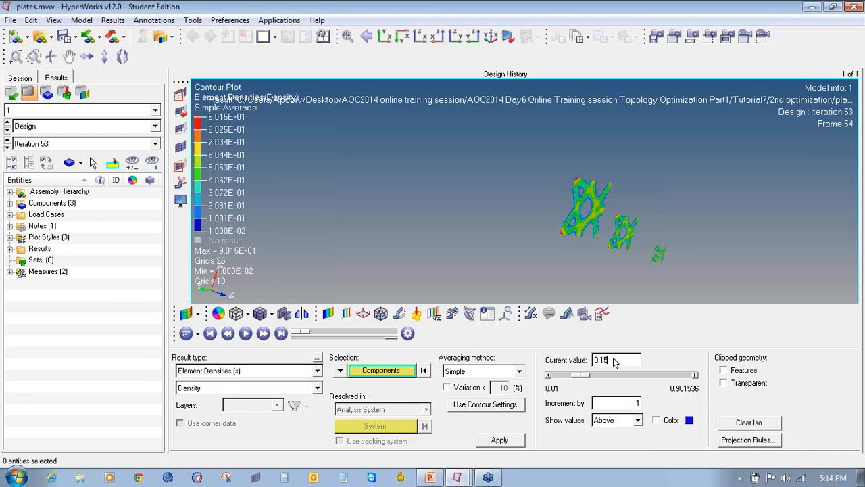
{"action": "left_click", "coordinate": [724, 369]}
{"action": "left_click", "coordinate": [723, 382]}
Step: Compare the density patterns of the three plates in an enlarged, face-on view
{"action": "left_click_drag", "start_coordinate": [690, 184], "coordinate": [565, 185], "text": "ctrl"}
{"action": "scroll", "coordinate": [502, 230], "scroll_direction": "up", "scroll_amount": 3, "text": "ctrl"}
{"action": "right_click_drag", "start_coordinate": [502, 230], "coordinate": [427, 221], "text": "ctrl"}
{"action": "left_click_drag", "start_coordinate": [528, 246], "coordinate": [538, 237], "text": "ctrl"}
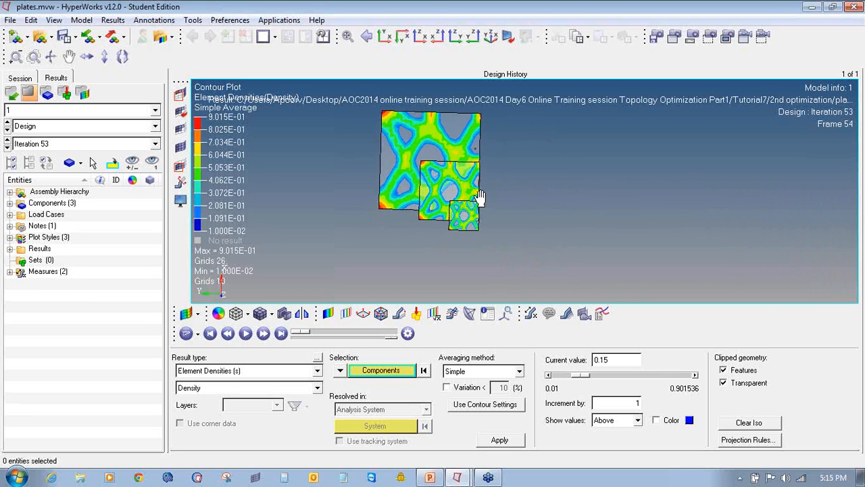
{"action": "right_click_drag", "start_coordinate": [479, 199], "coordinate": [476, 221], "text": "ctrl"}
{"action": "left_click_drag", "start_coordinate": [478, 224], "coordinate": [488, 218], "text": "ctrl"}
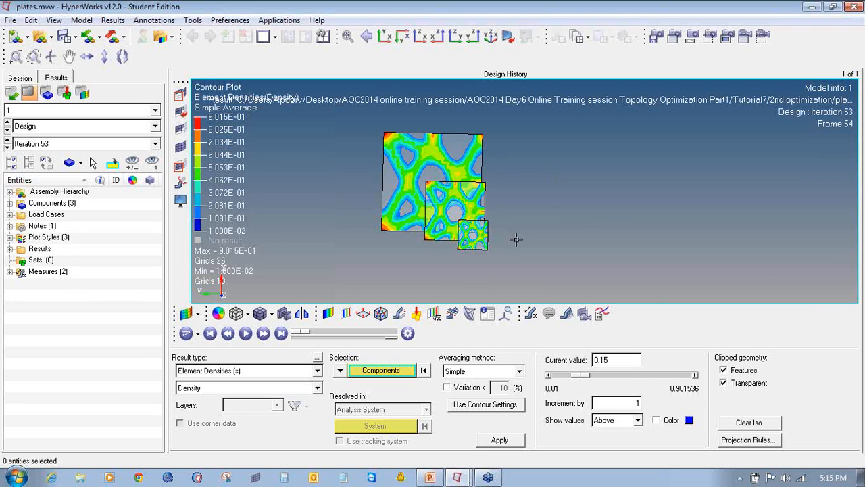
Step: Switch to the PowerPoint training presentation and start the slide show from the closing "Thank you" slide
{"action": "left_click", "coordinate": [429, 477]}
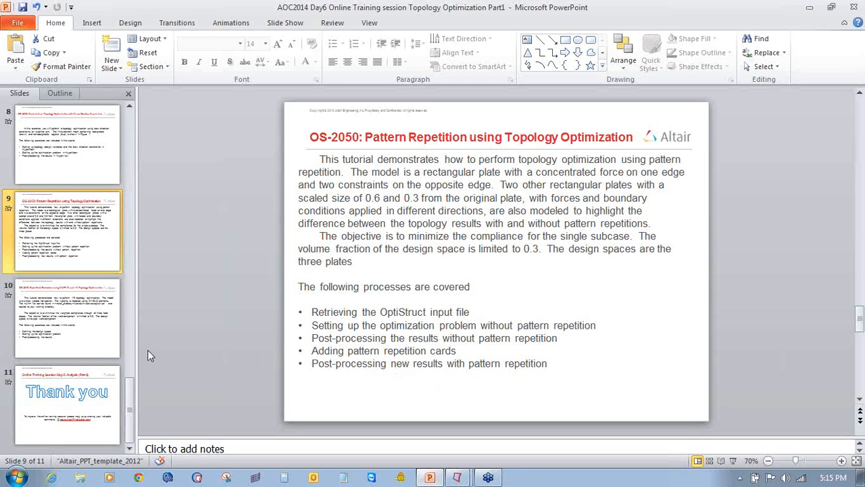
{"action": "left_click", "coordinate": [93, 400]}
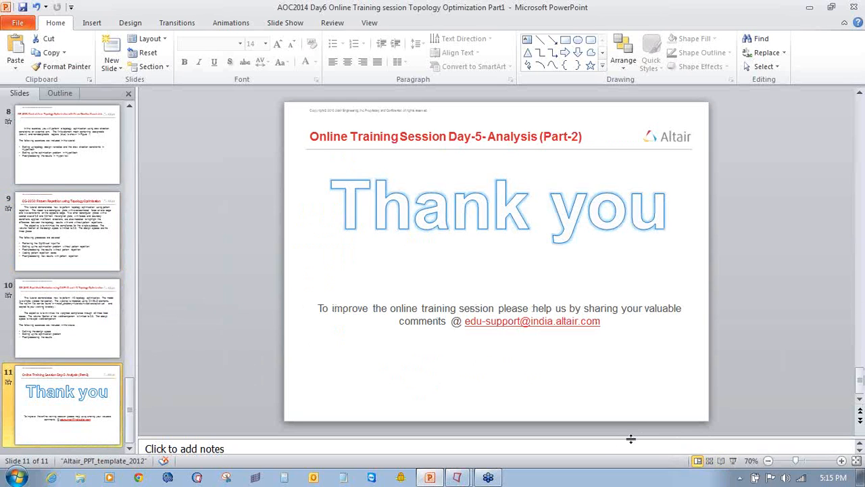
{"action": "left_click", "coordinate": [733, 460]}
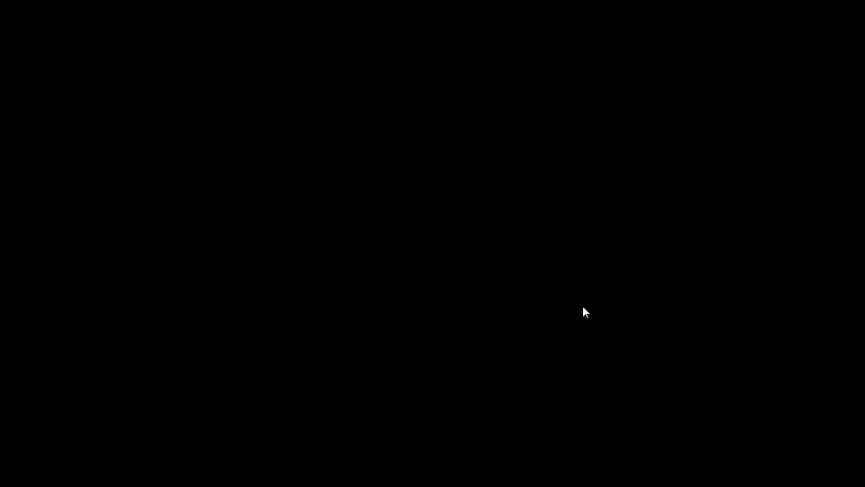